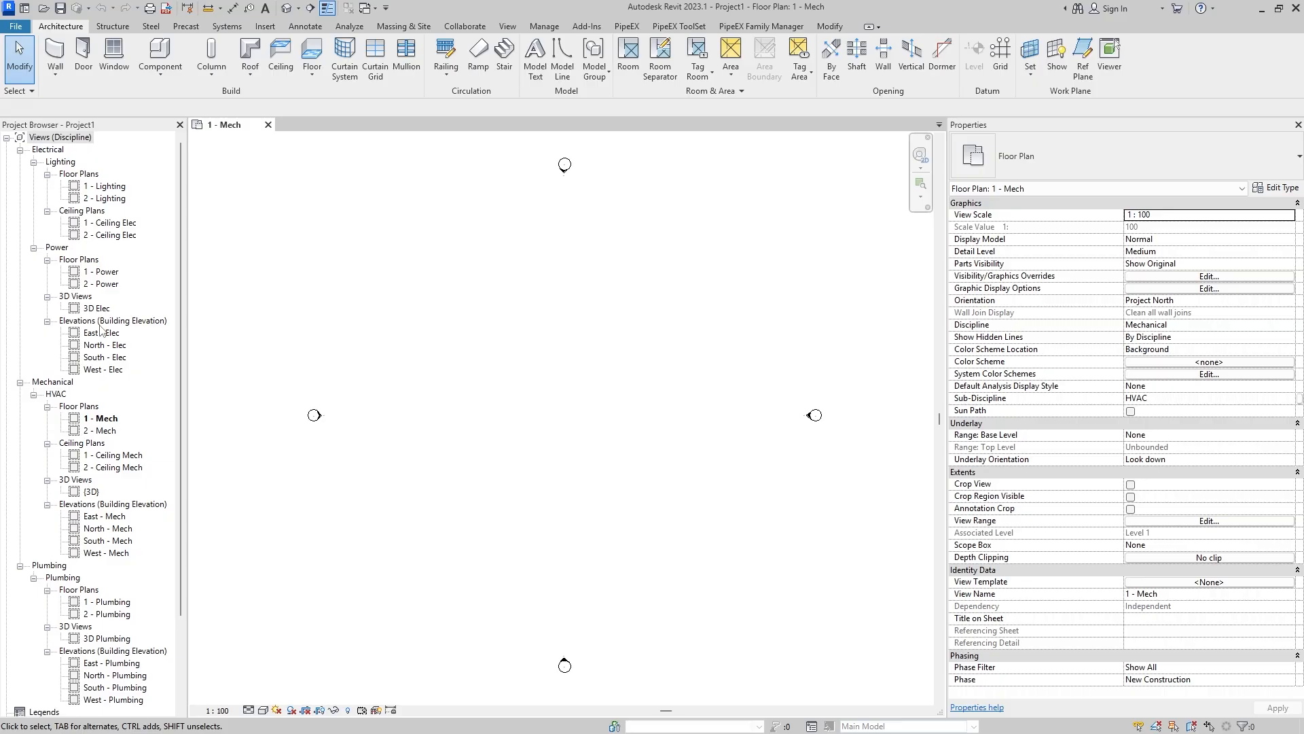
- Examine the Mechanical Plan view template's properties for the {3D} view without assigning the template
{"action": "left_click", "coordinate": [7, 139]}
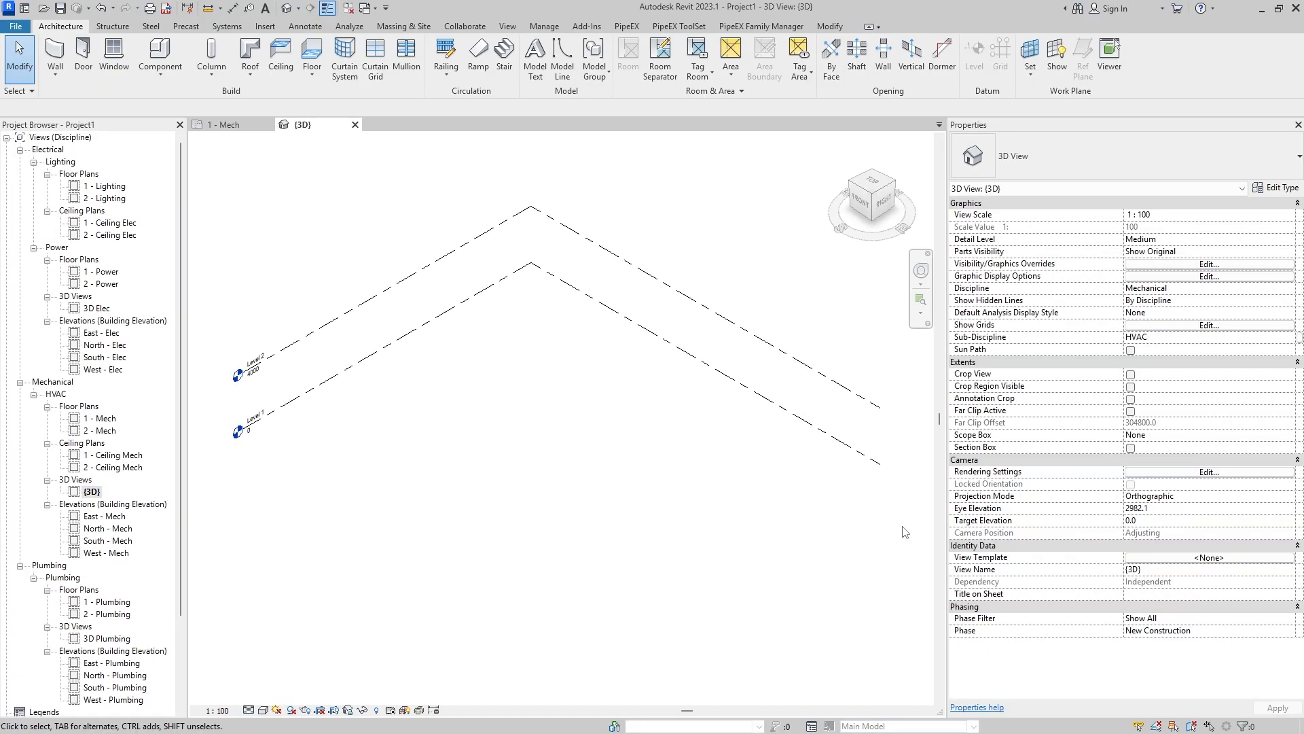
{"action": "left_click", "coordinate": [1182, 561]}
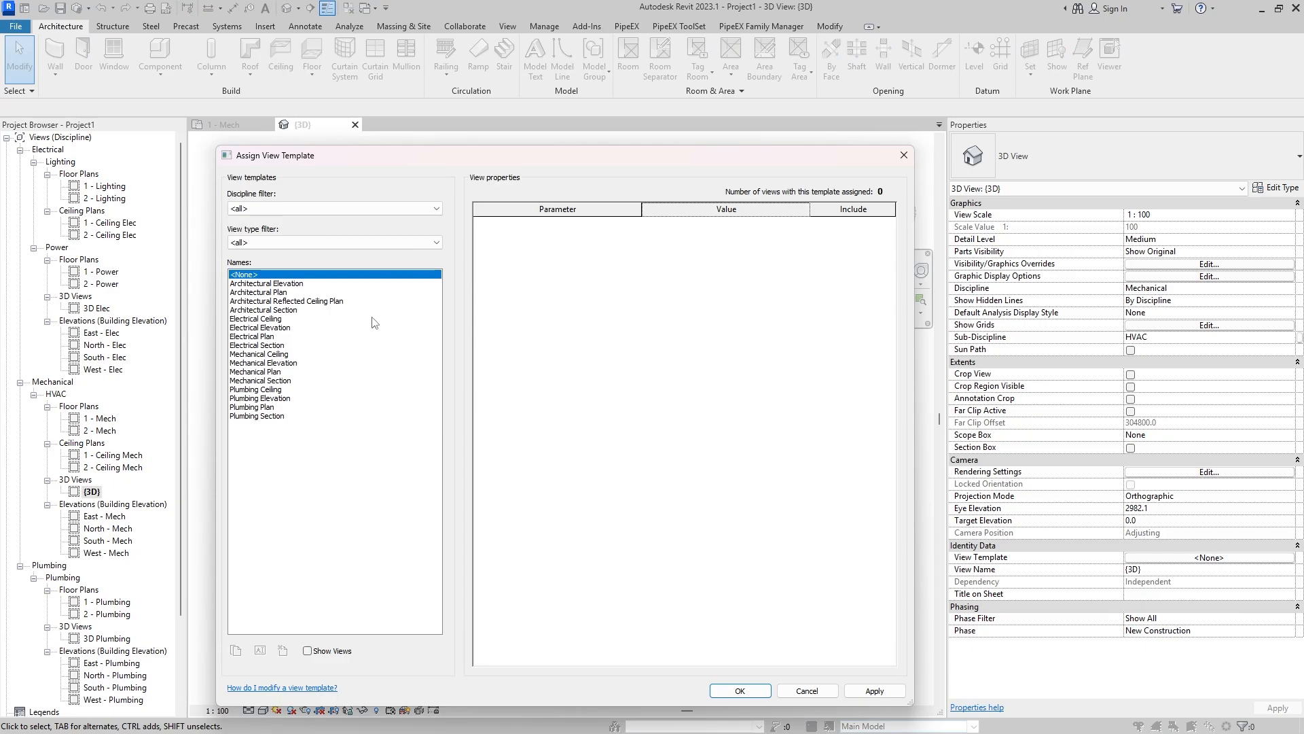
{"action": "left_click", "coordinate": [354, 372]}
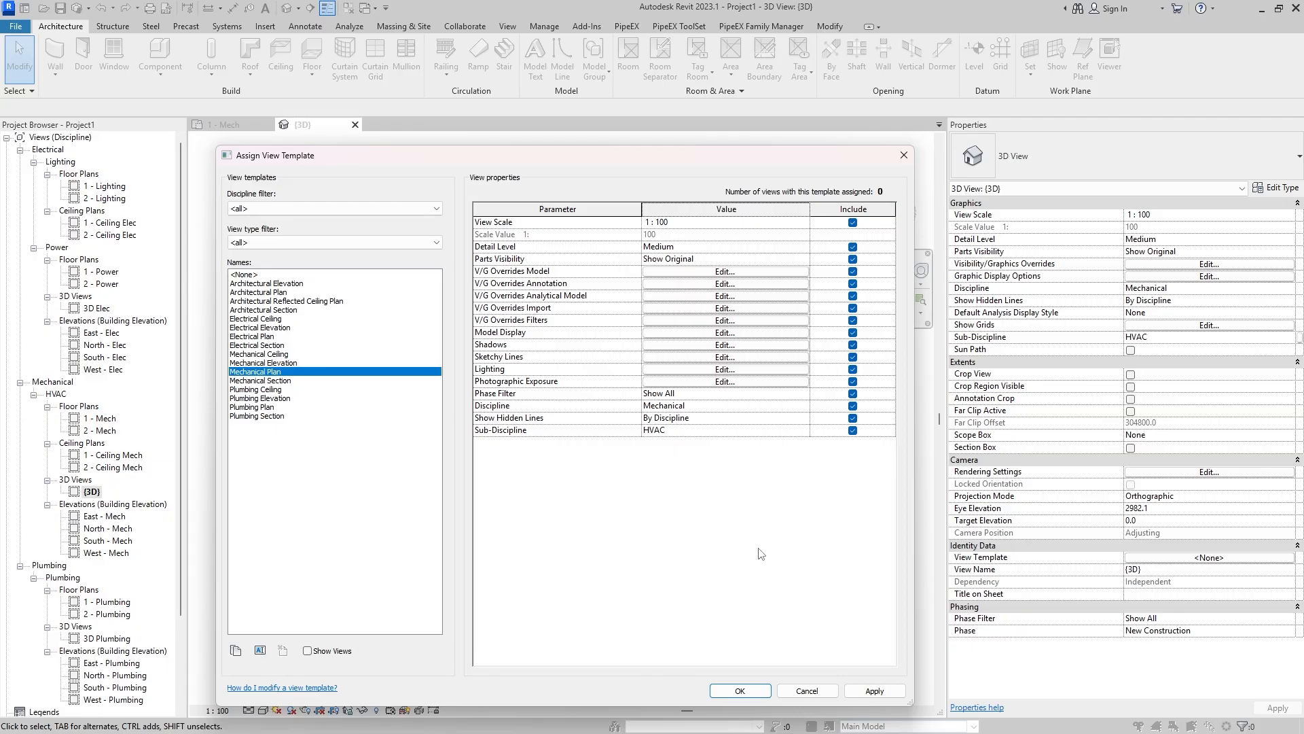
{"action": "left_click", "coordinate": [807, 690]}
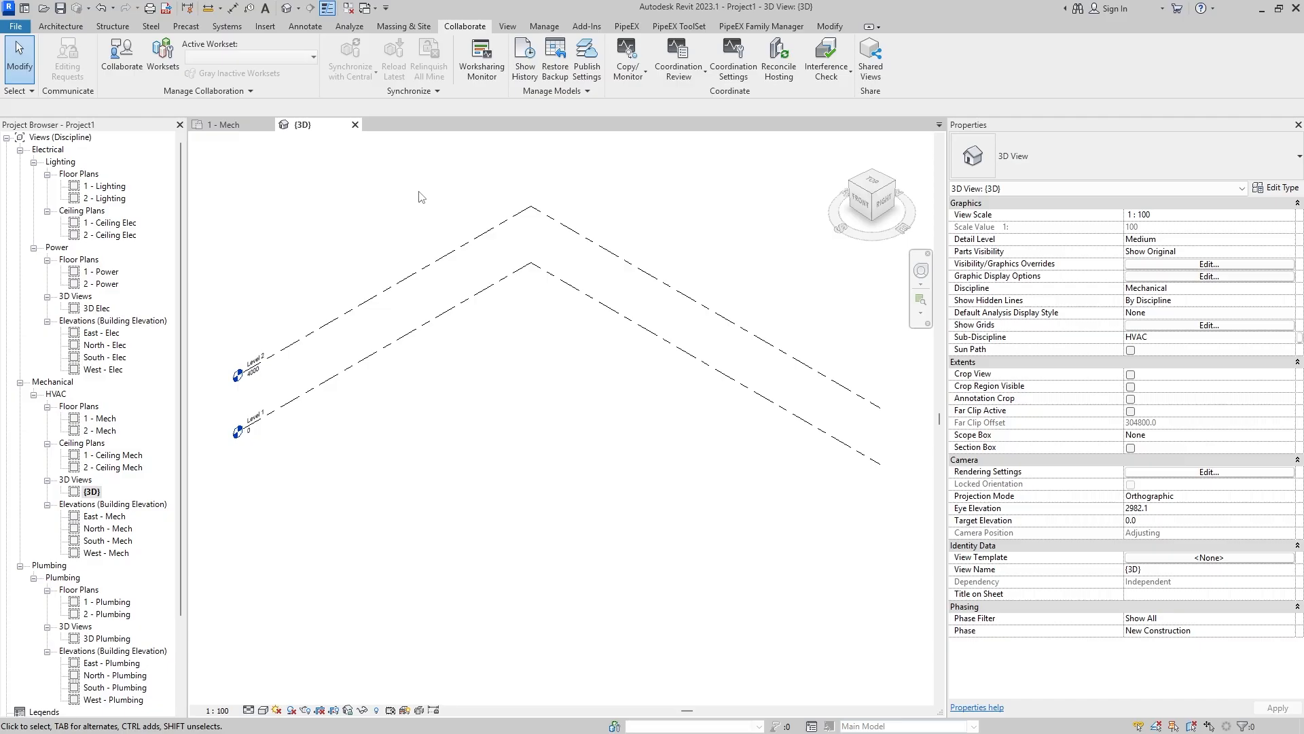
- Enable worksharing with levels and grids in the Shared Levels and Grids workset and remaining elements in Workset1
{"action": "left_click", "coordinate": [163, 55]}
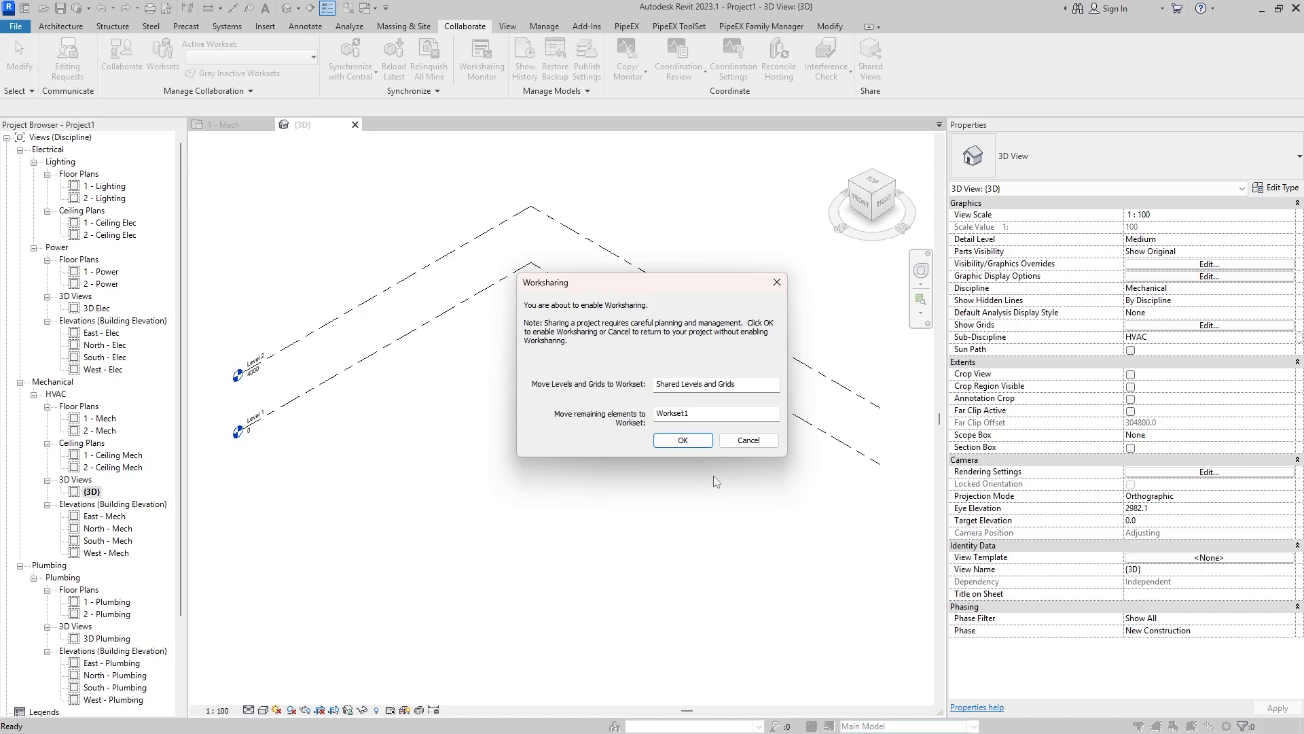
{"action": "left_click", "coordinate": [695, 438]}
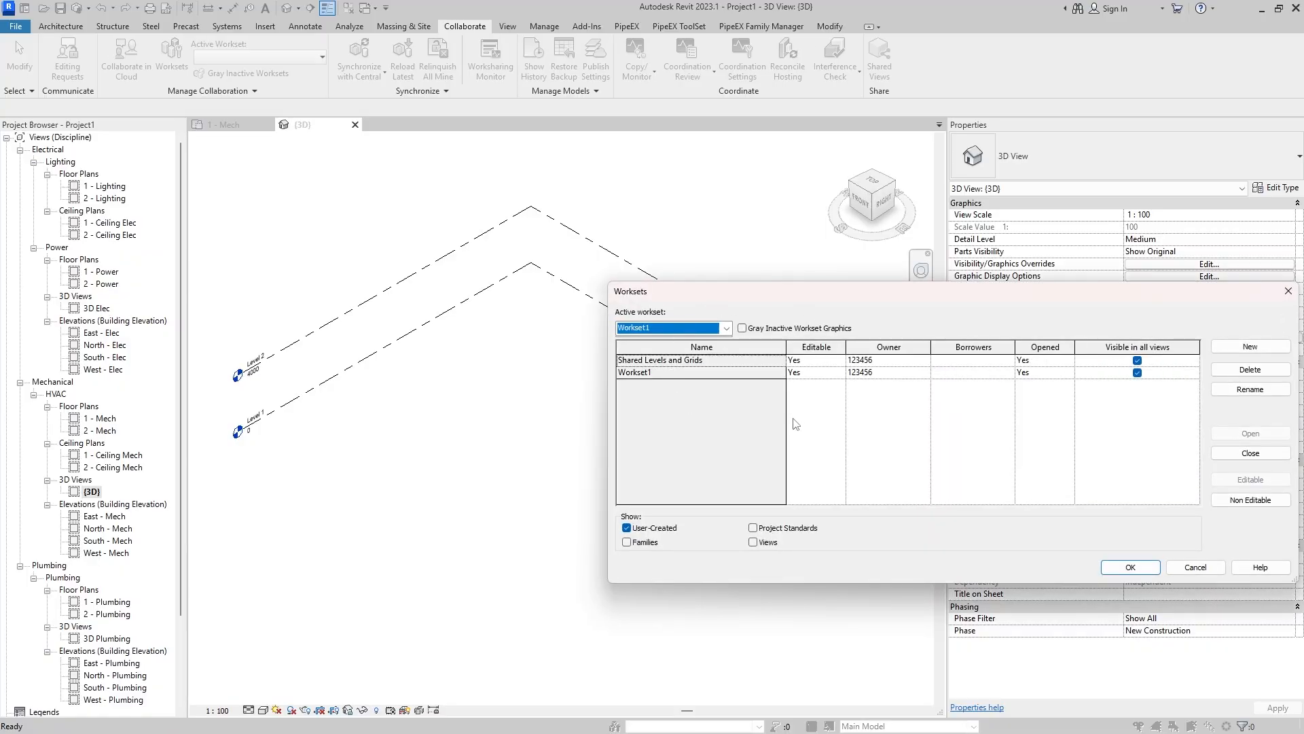
{"action": "left_click_drag", "start_coordinate": [855, 297], "coordinate": [583, 297]}
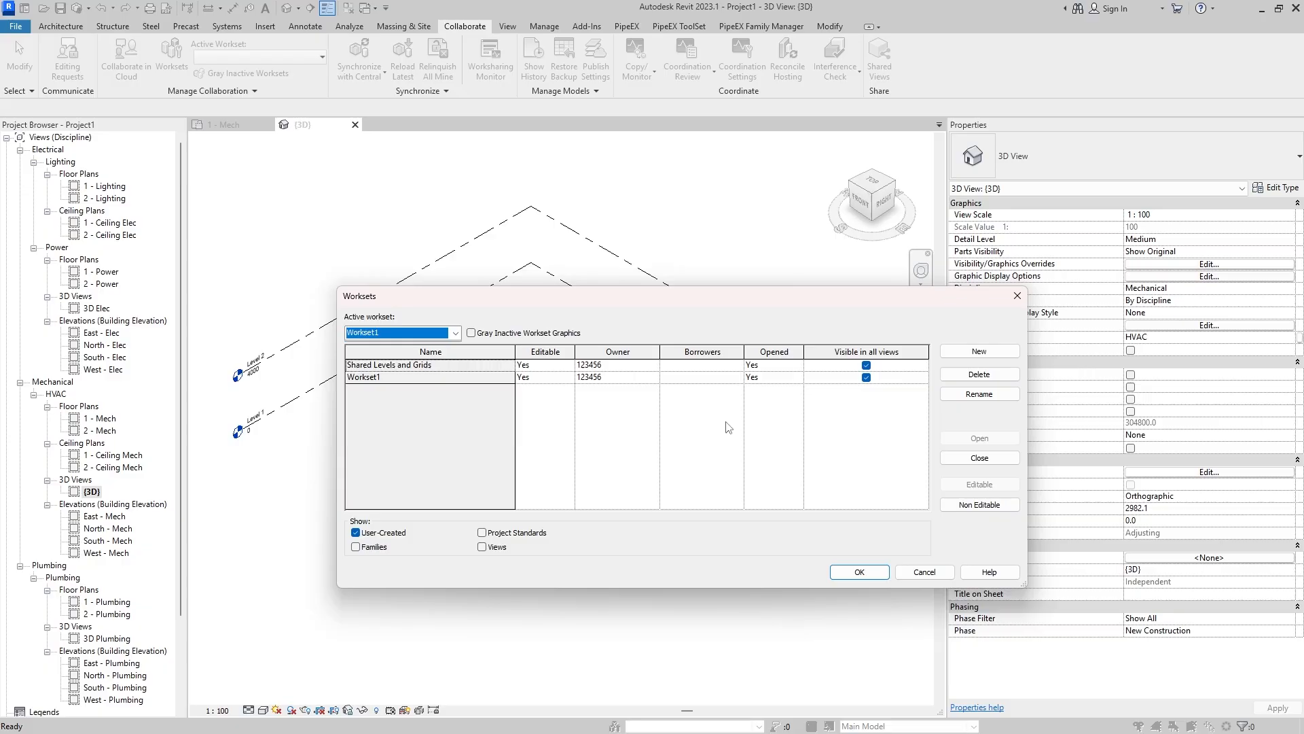
- Try turning off visibility in all views and setting Opened to No for Shared Levels and Grids and Workset1
{"action": "left_click_drag", "start_coordinate": [580, 378], "coordinate": [557, 364]}
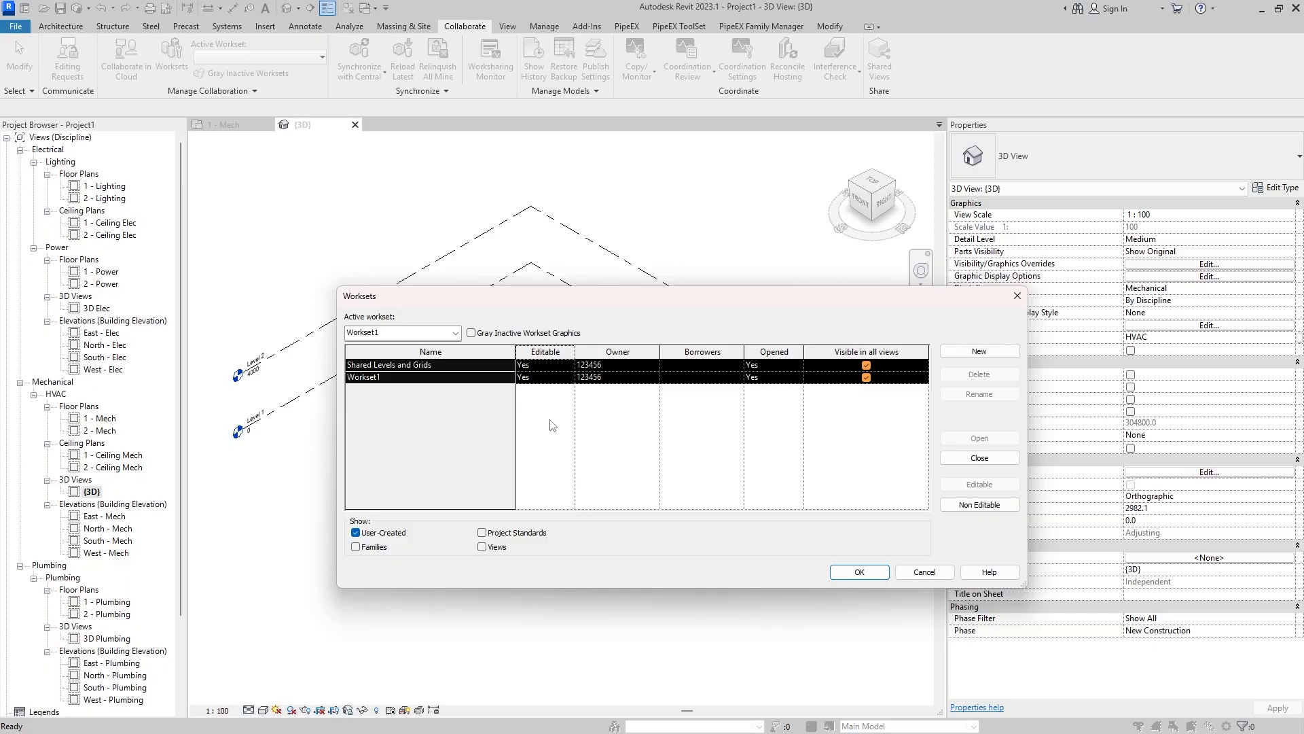
{"action": "left_click", "coordinate": [867, 378]}
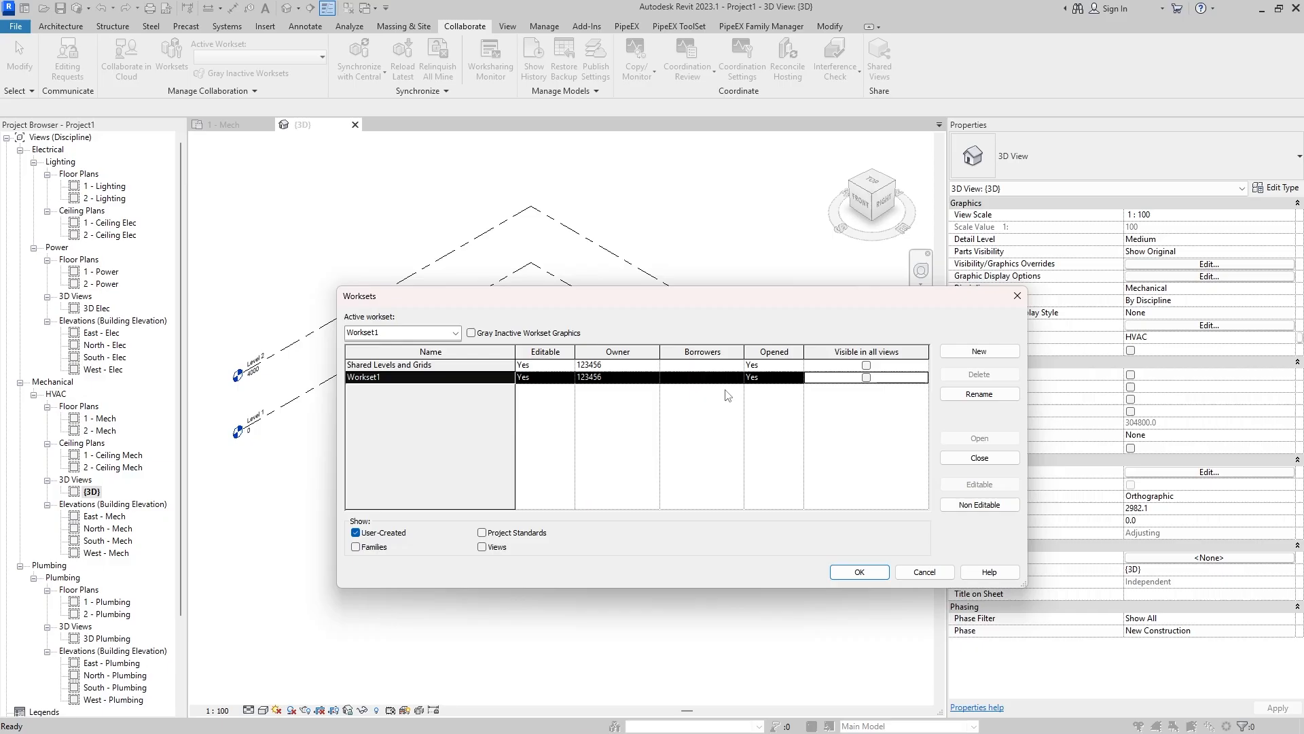
{"action": "left_click", "coordinate": [797, 365]}
{"action": "left_click", "coordinate": [796, 365]}
{"action": "left_click", "coordinate": [796, 377]}
{"action": "left_click", "coordinate": [796, 377]}
{"action": "left_click", "coordinate": [752, 401]}
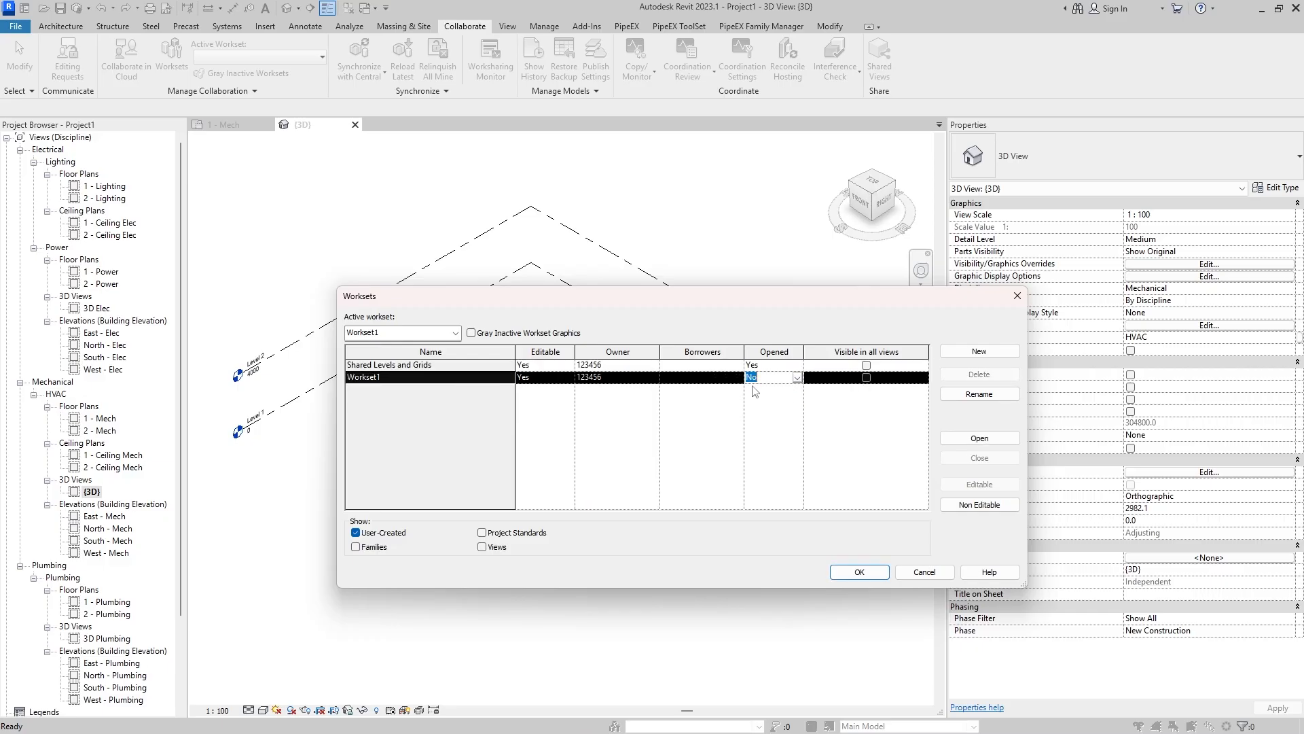
{"action": "left_click", "coordinate": [797, 378]}
{"action": "left_click", "coordinate": [788, 398]}
{"action": "left_click", "coordinate": [796, 366]}
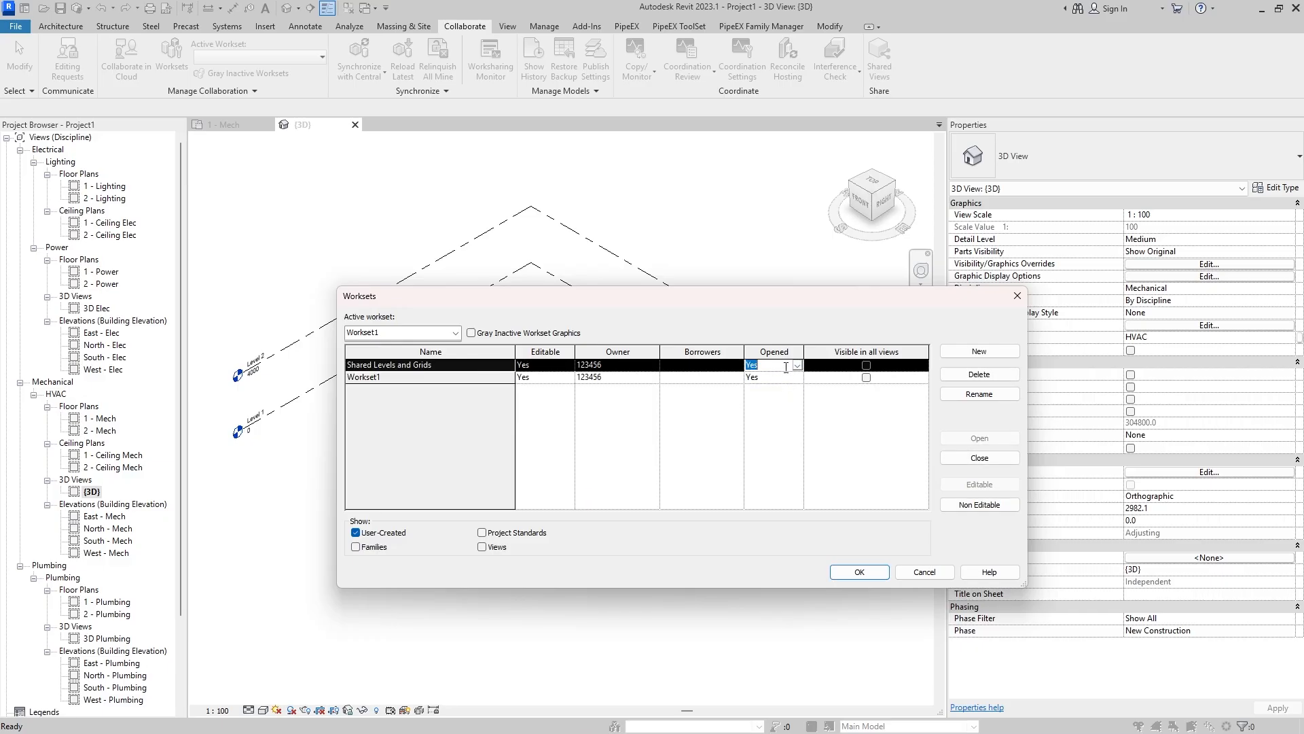
{"action": "left_click", "coordinate": [797, 366]}
{"action": "left_click", "coordinate": [771, 388]}
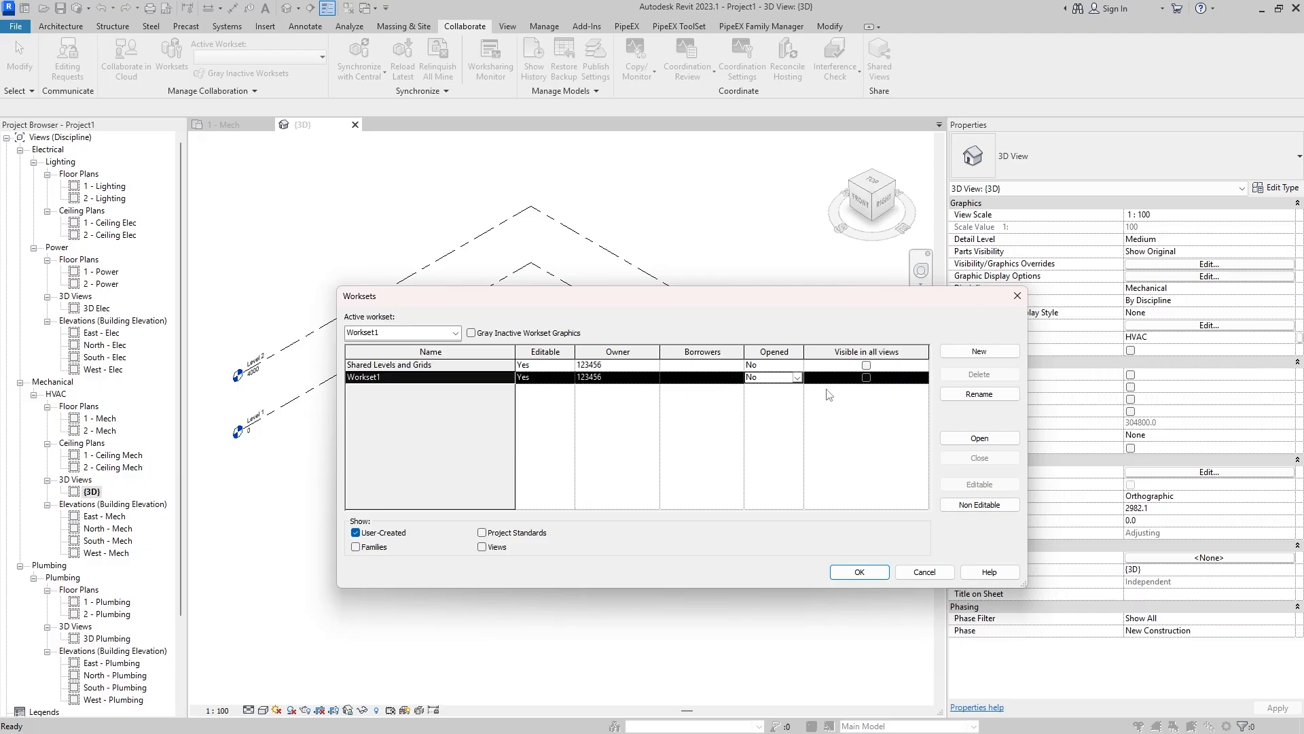
- Turn visibility in all views back on for both worksets and discard the workset changes
{"action": "left_click", "coordinate": [866, 377]}
{"action": "left_click", "coordinate": [866, 365]}
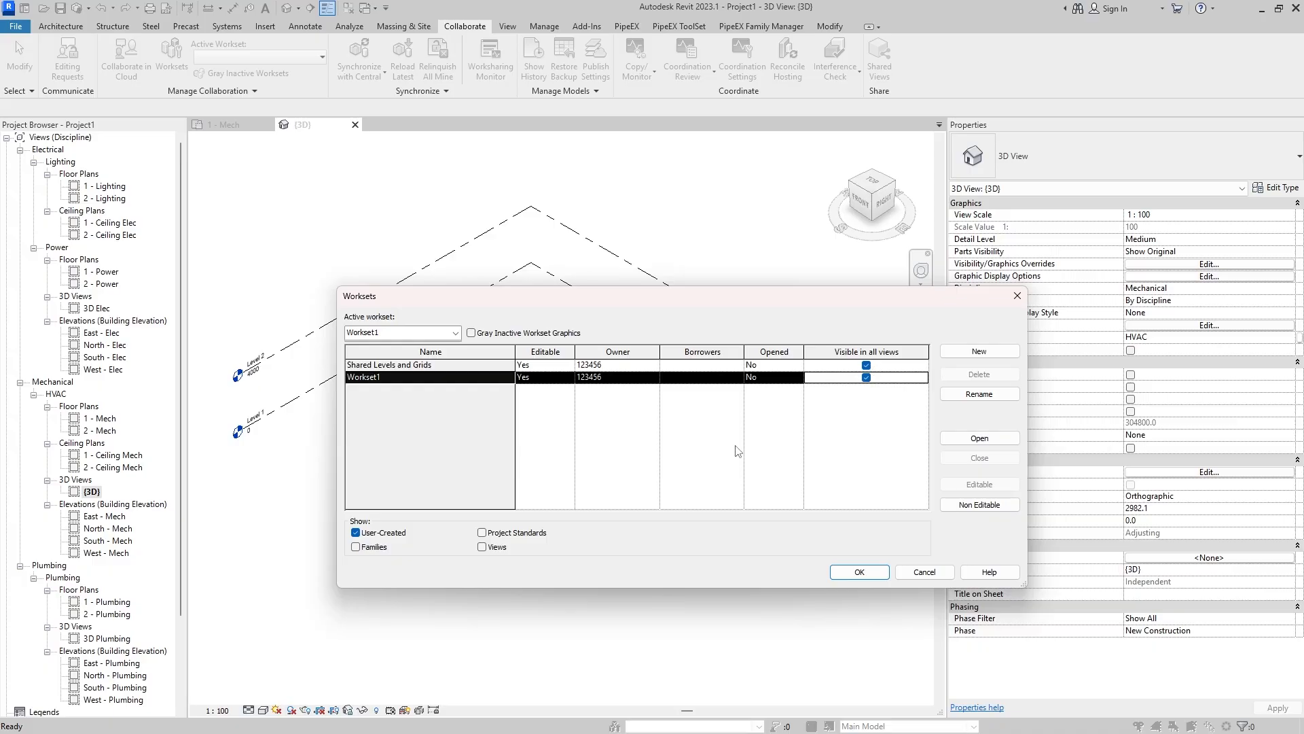
{"action": "left_click", "coordinate": [925, 571]}
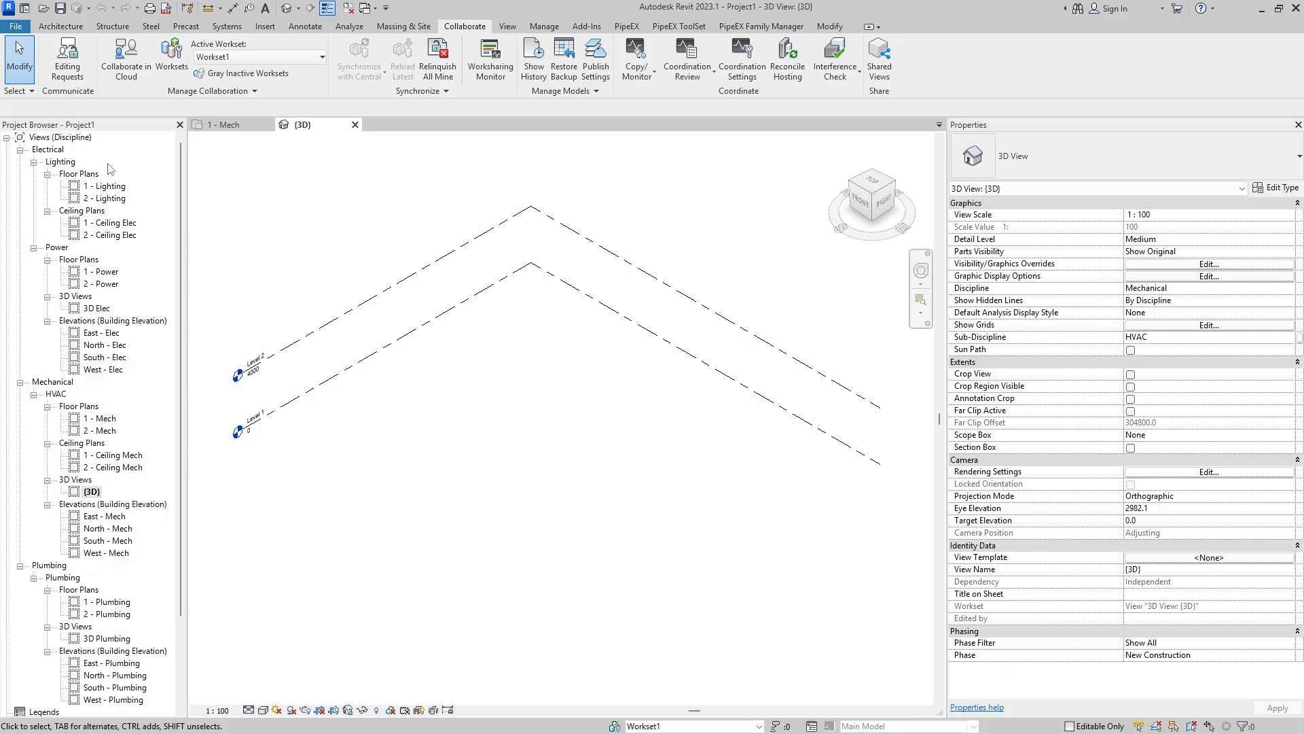
- Collapse the Electrical, Mechanical and Plumbing folders along with the Schedules/Quantities and Views branches of the project tree
{"action": "left_click", "coordinate": [34, 162]}
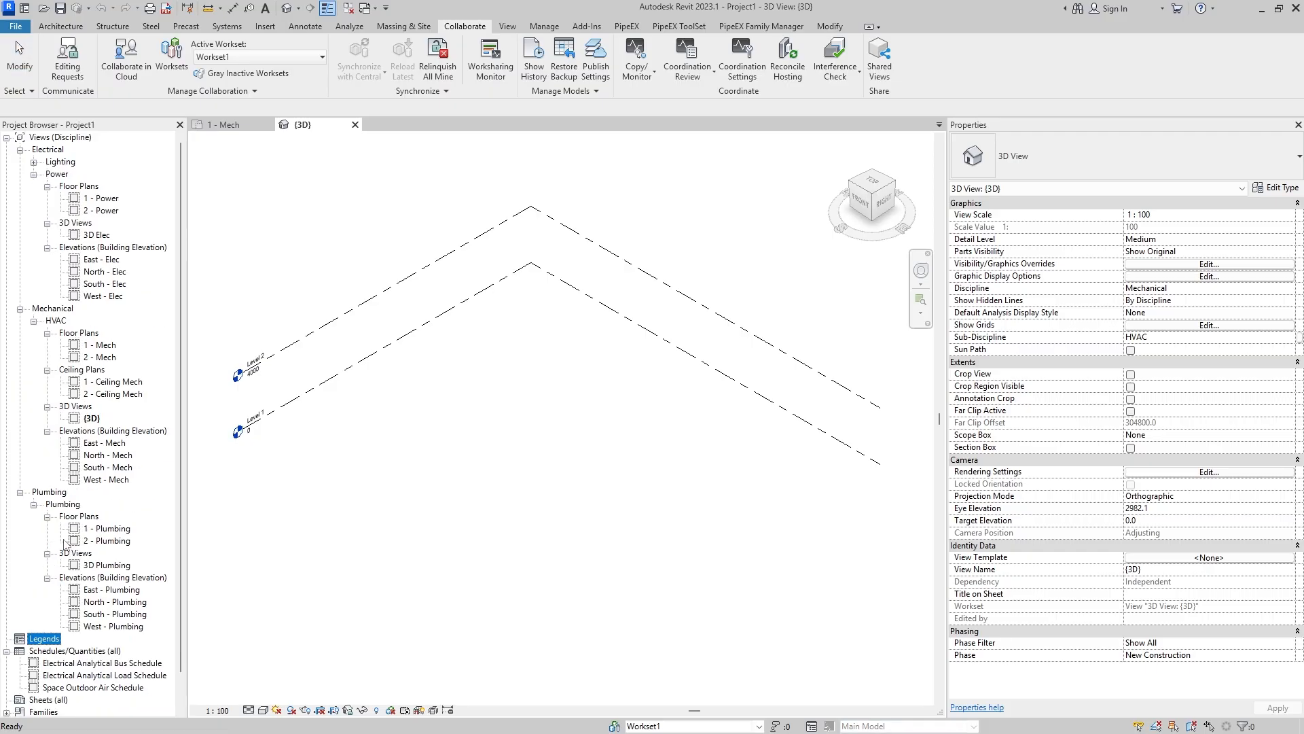
{"action": "left_click", "coordinate": [20, 492]}
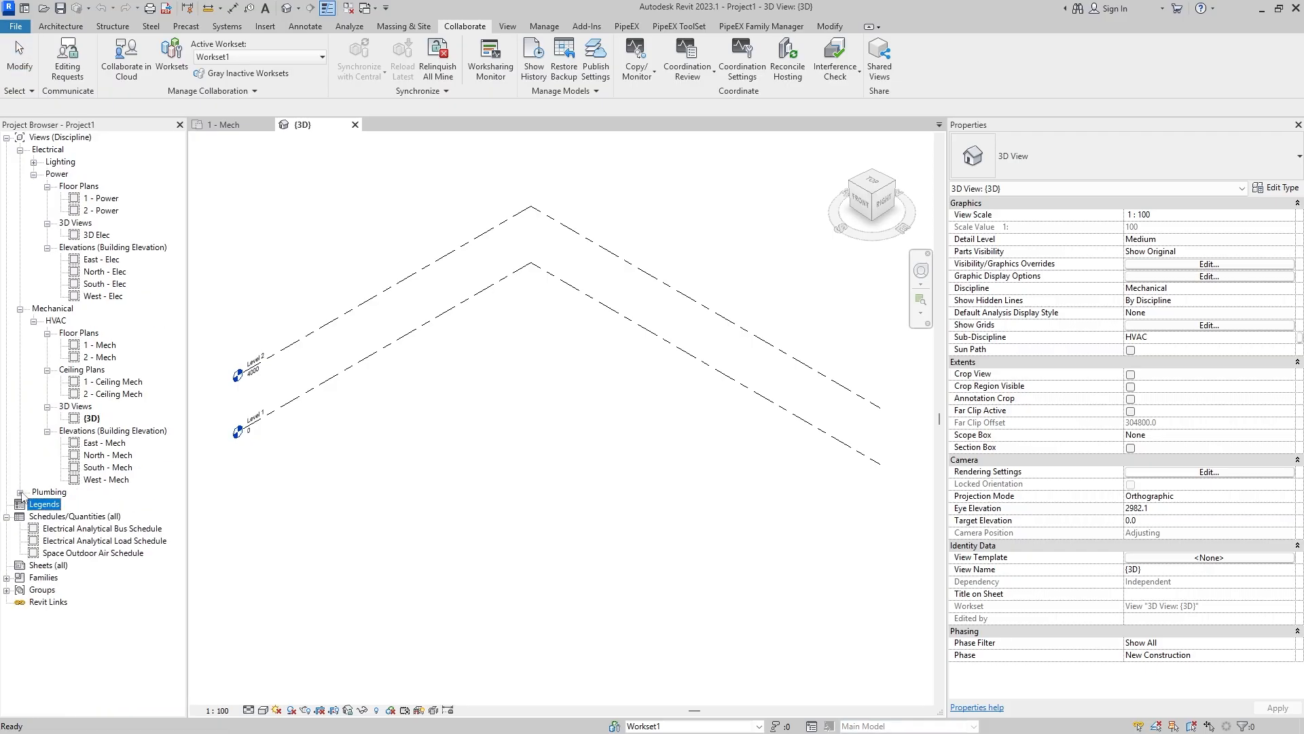
{"action": "left_click", "coordinate": [20, 309]}
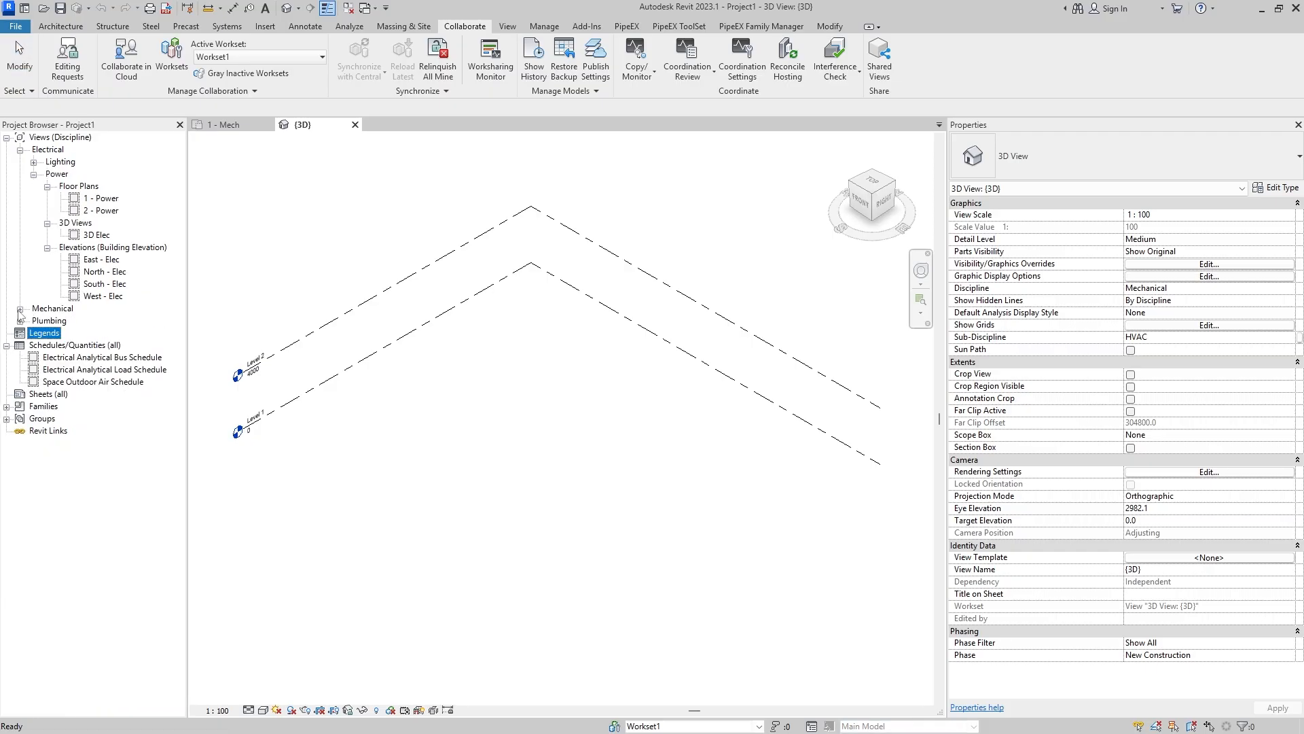
{"action": "left_click", "coordinate": [21, 150]}
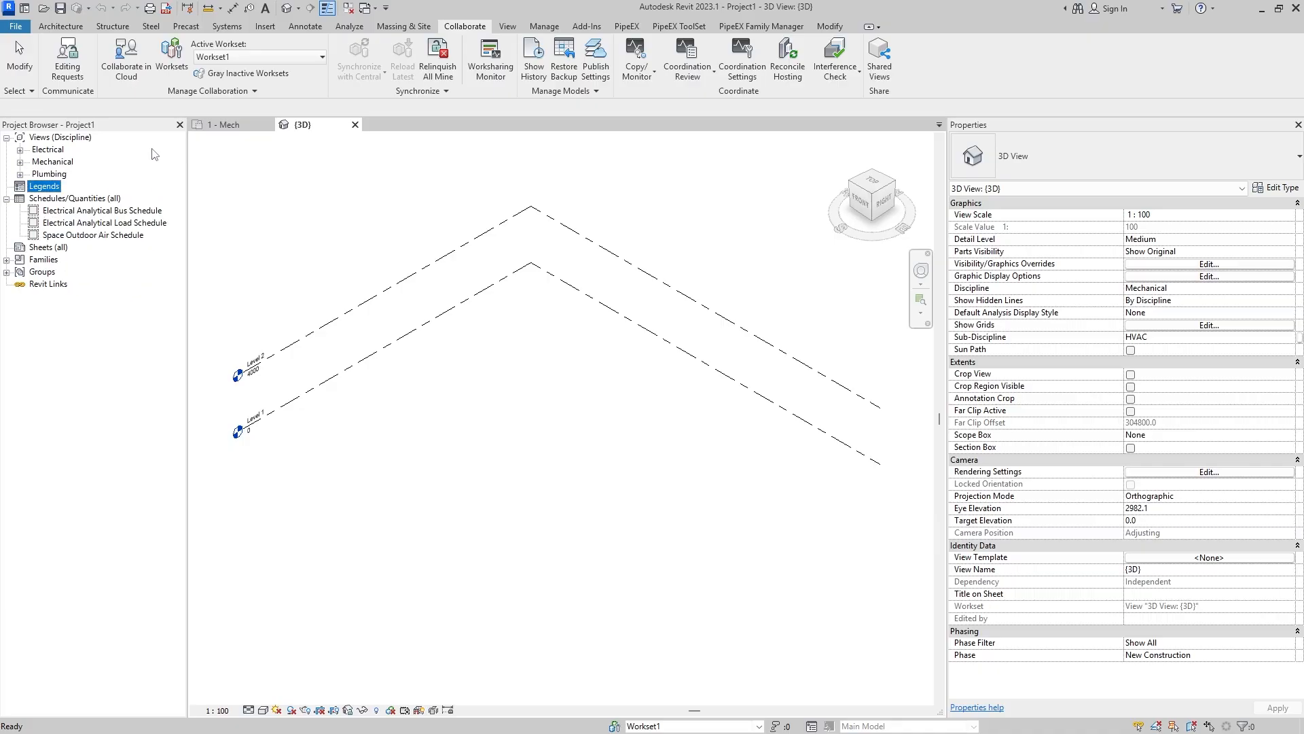
{"action": "left_click", "coordinate": [6, 200]}
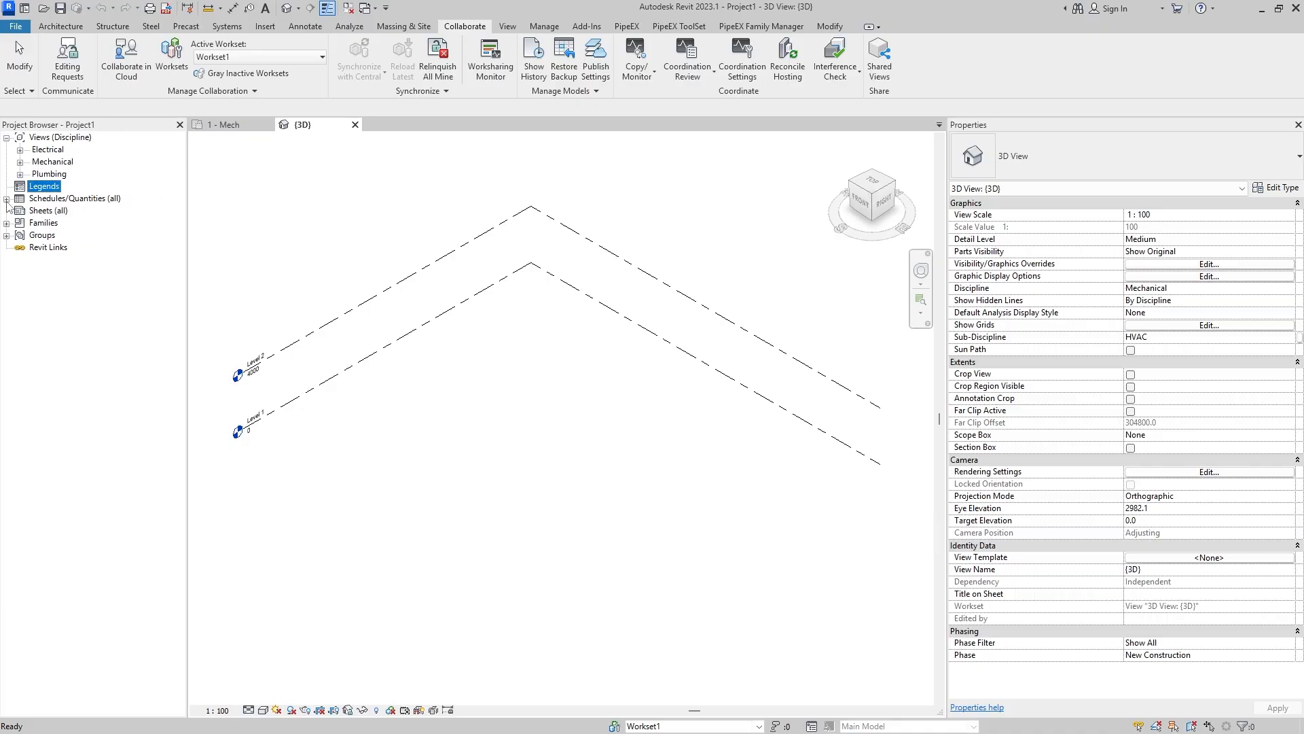
{"action": "left_click", "coordinate": [6, 137]}
- Examine the Views, Legends, Schedules/Quantities, Sheets, Families and Groups categories of the project tree, including the creation options for legends
{"action": "left_click", "coordinate": [58, 139]}
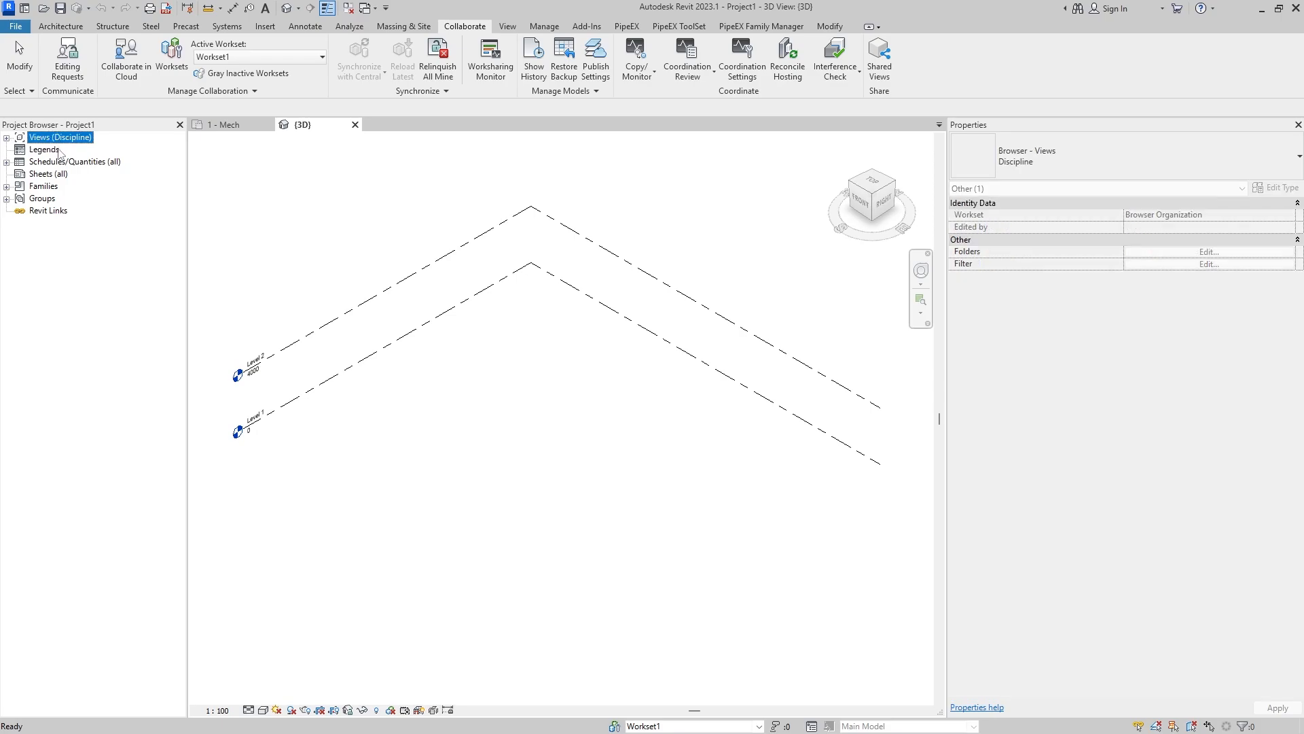
{"action": "left_click", "coordinate": [36, 152]}
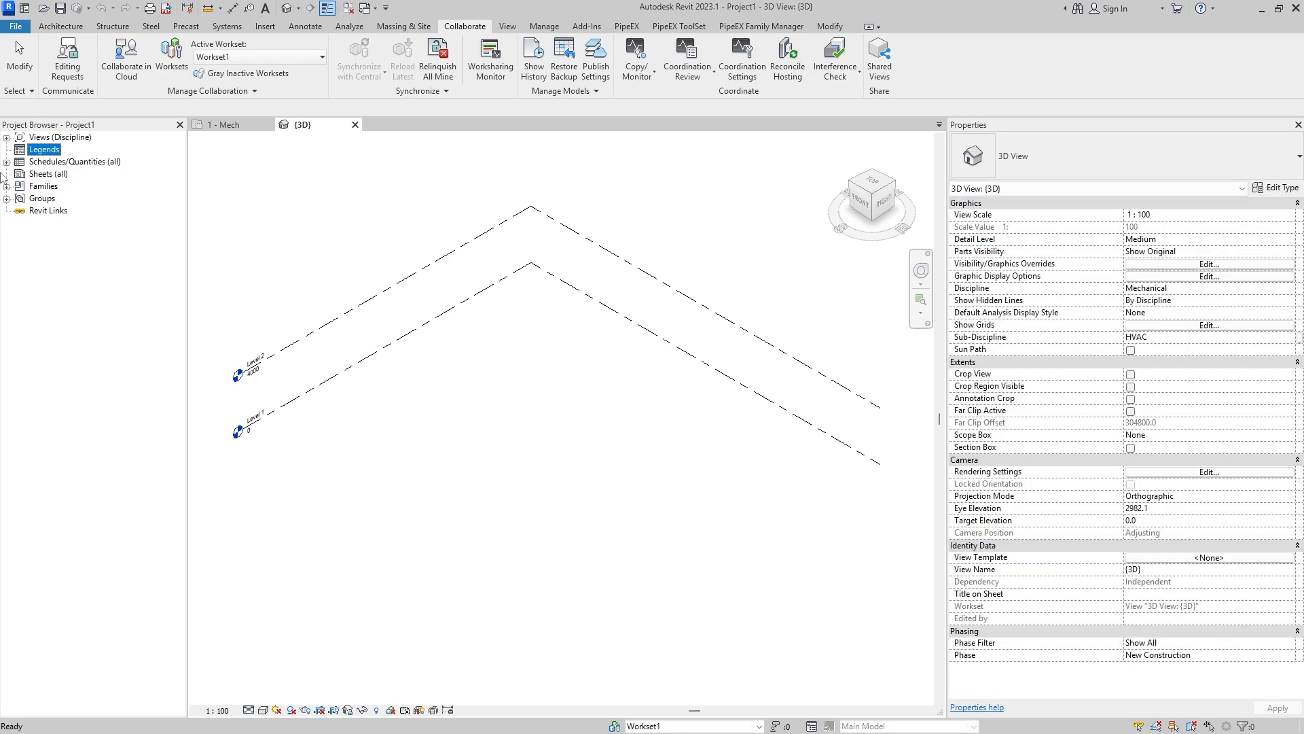
{"action": "left_click", "coordinate": [56, 163]}
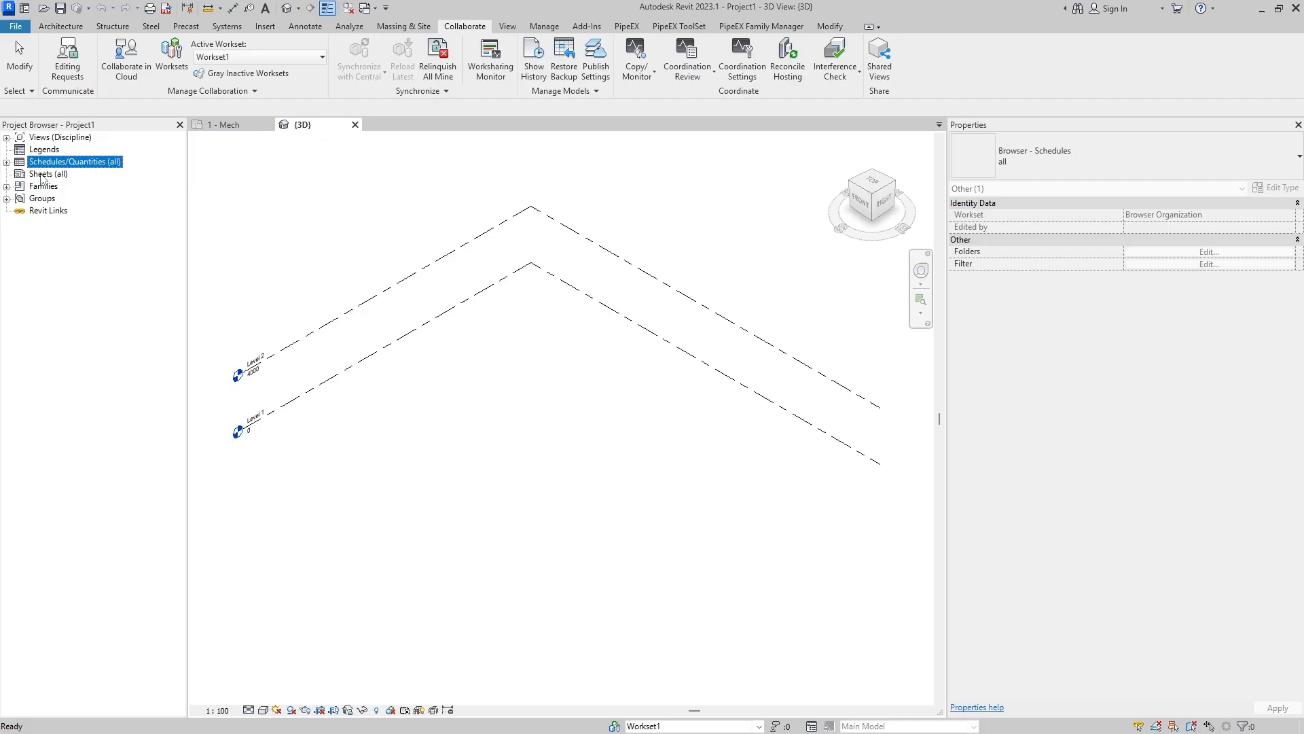
{"action": "left_click", "coordinate": [42, 176]}
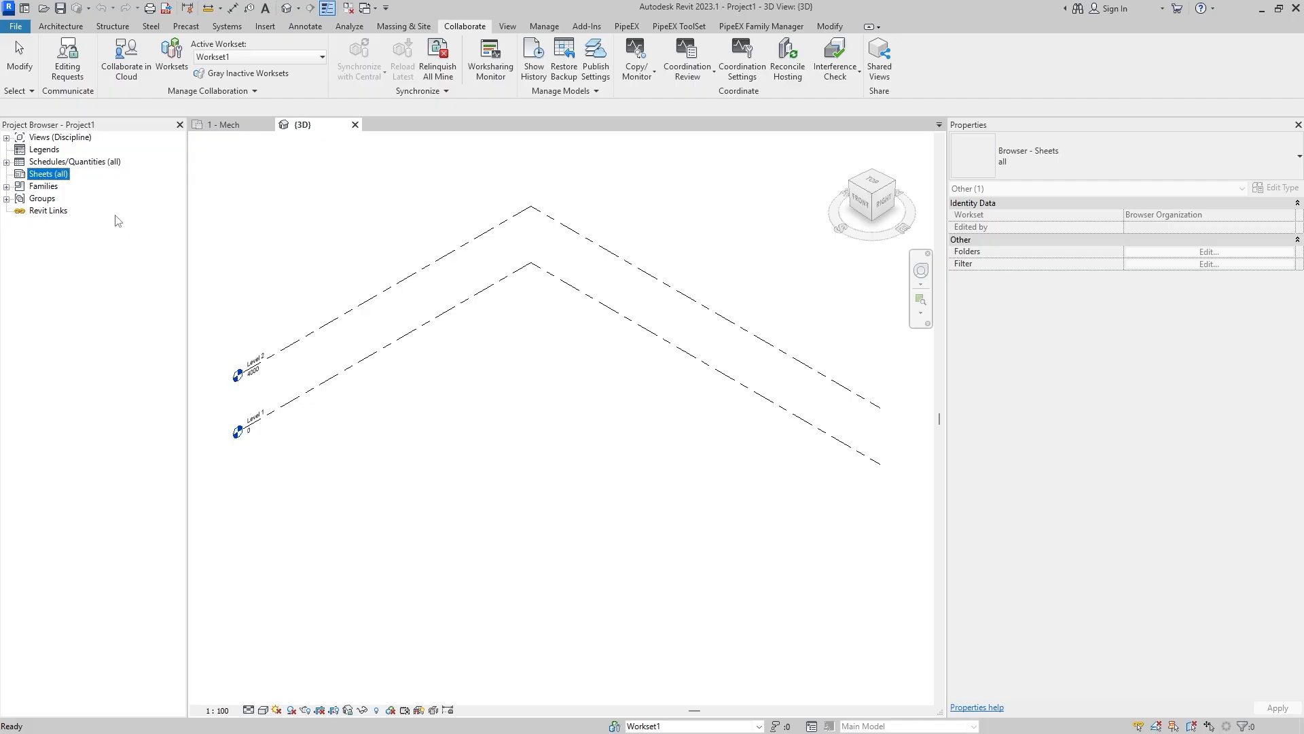
{"action": "left_click", "coordinate": [51, 192]}
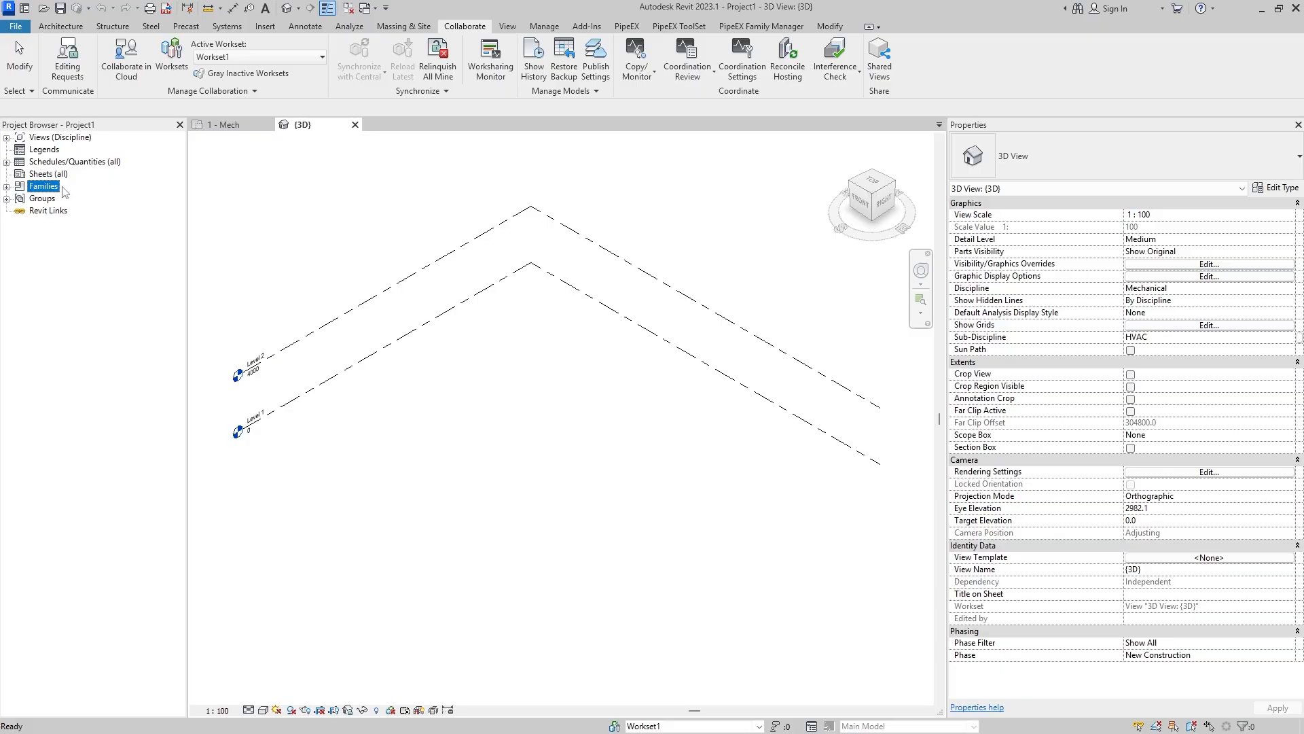
{"action": "left_click", "coordinate": [46, 201]}
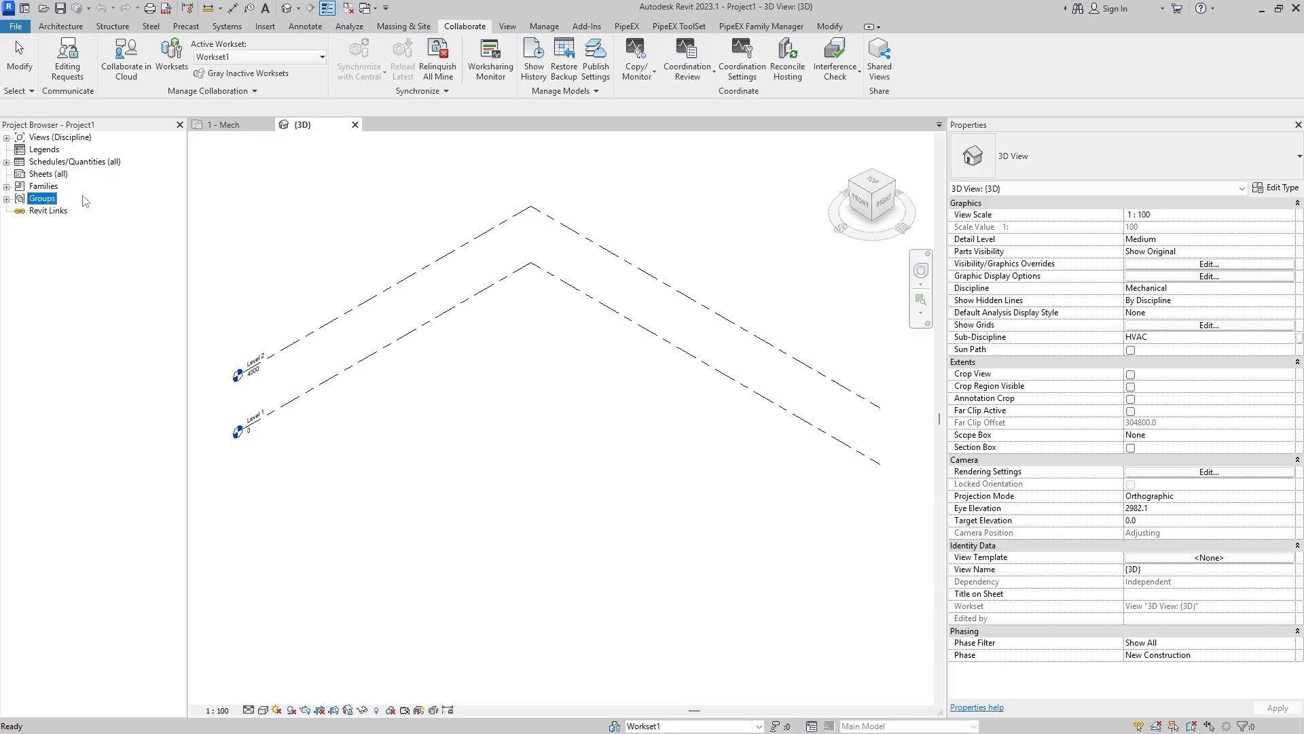
{"action": "left_click", "coordinate": [62, 140]}
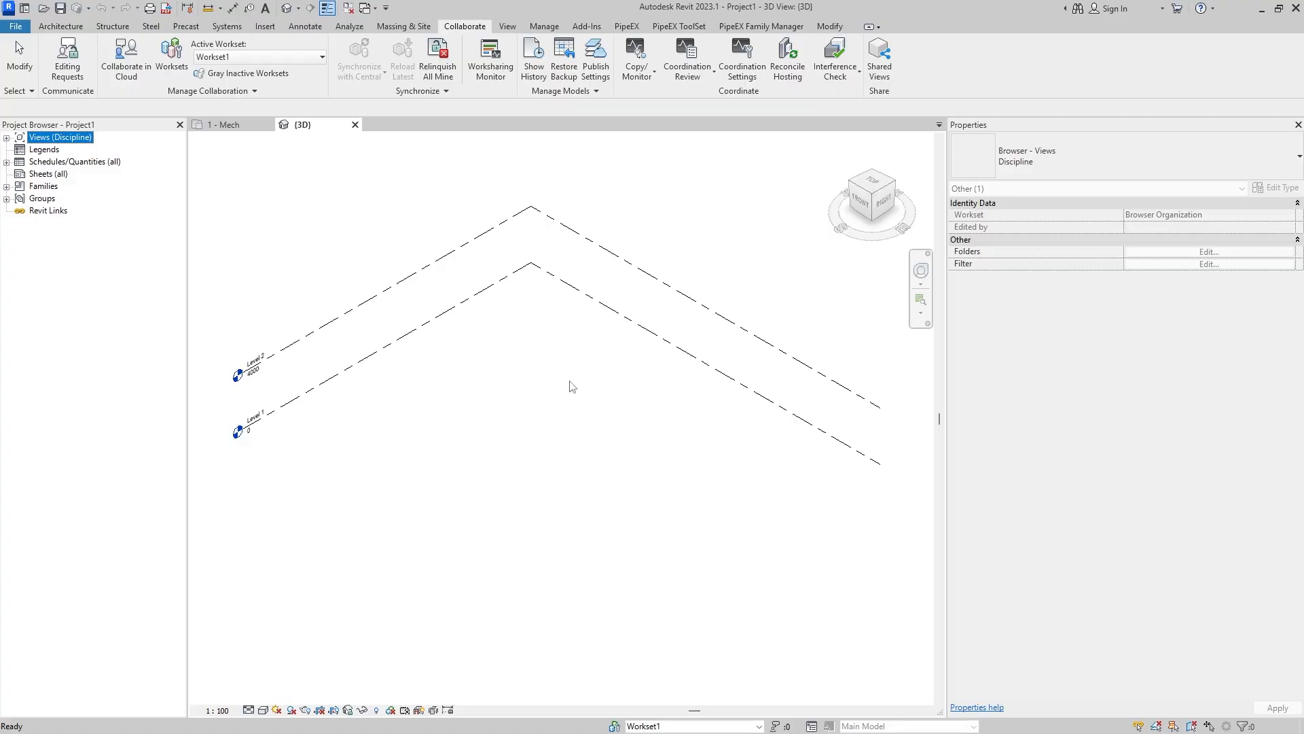
{"action": "left_click", "coordinate": [60, 161]}
{"action": "left_click", "coordinate": [54, 150]}
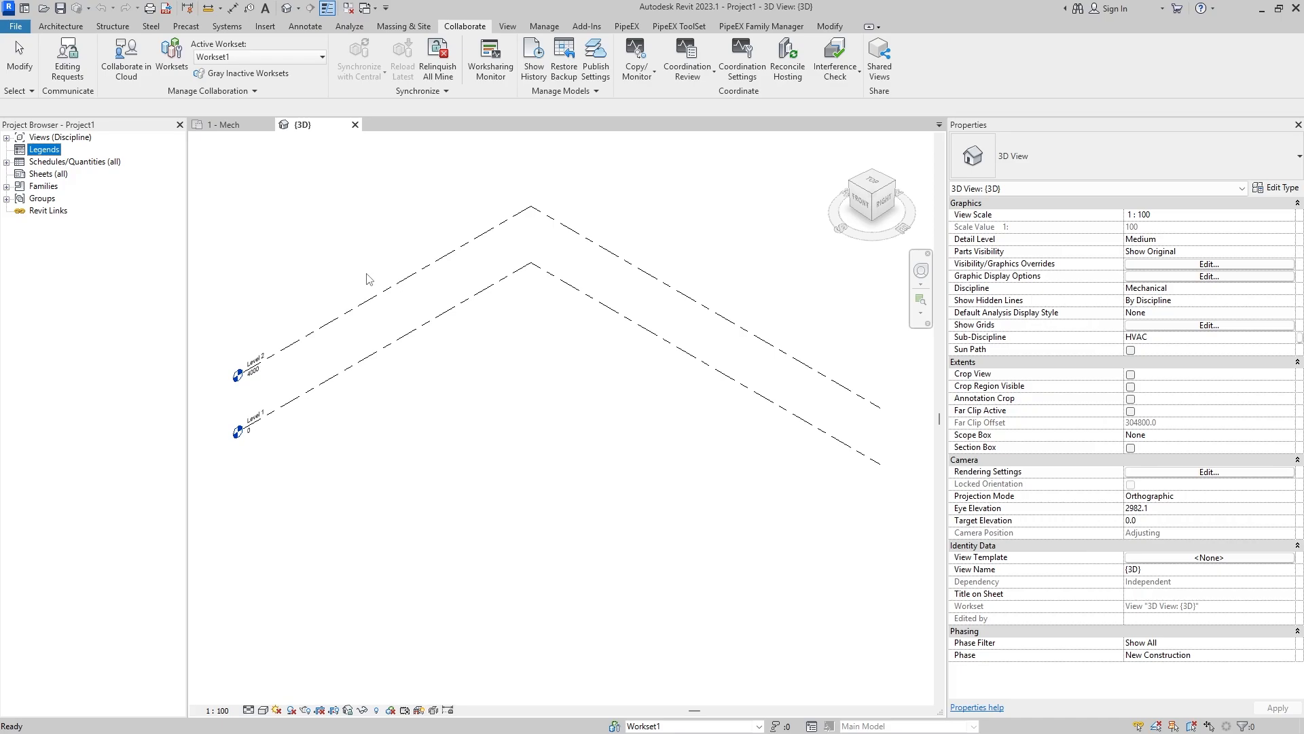
{"action": "right_click", "coordinate": [47, 156]}
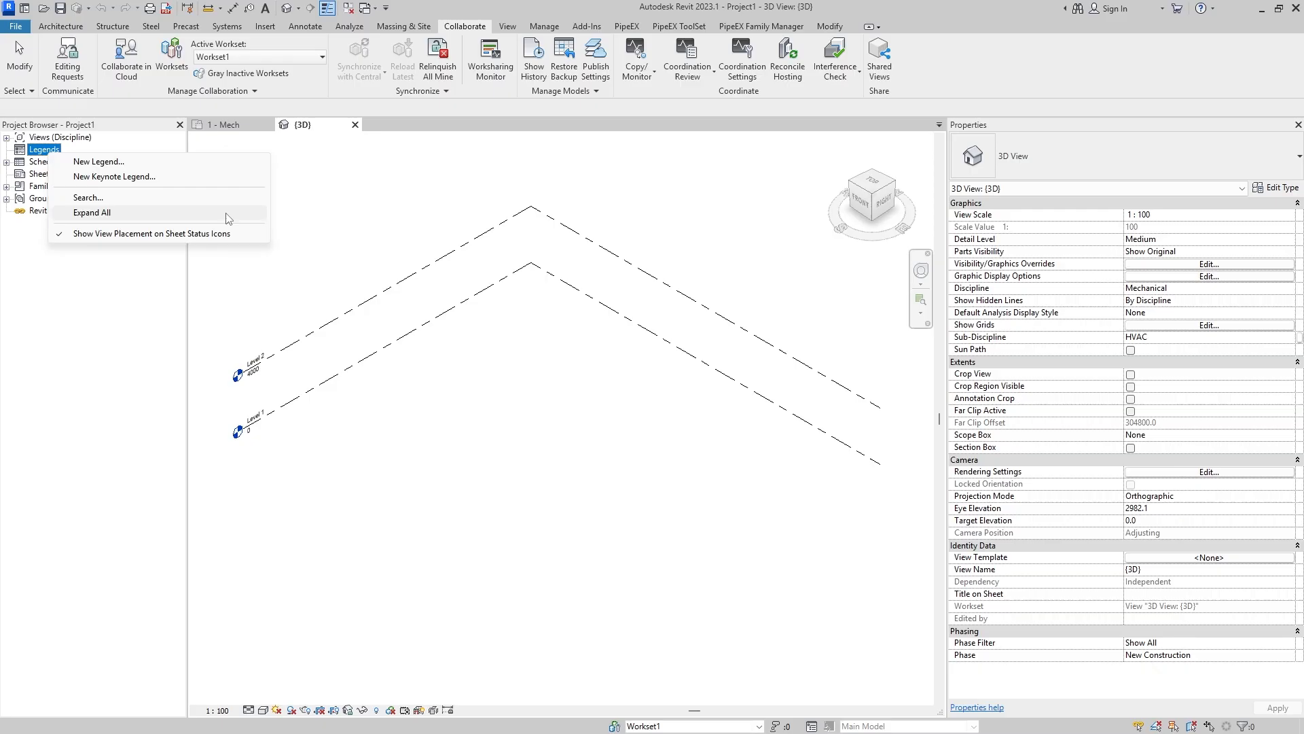
{"action": "left_click", "coordinate": [248, 288]}
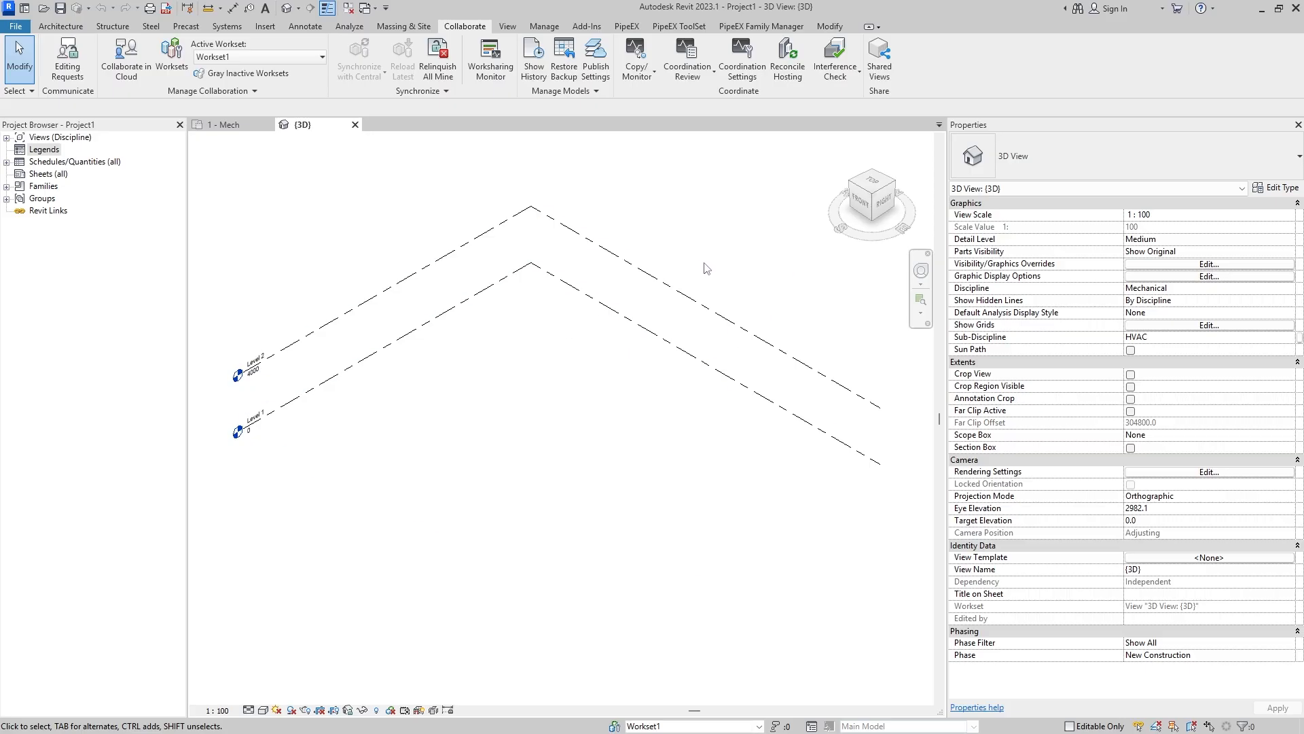
- Switch to the web browser and open the PipeEX Shared Parameters file from the pipeex.org tutorials page to review its parameter definitions
{"action": "left_click", "coordinate": [1261, 8]}
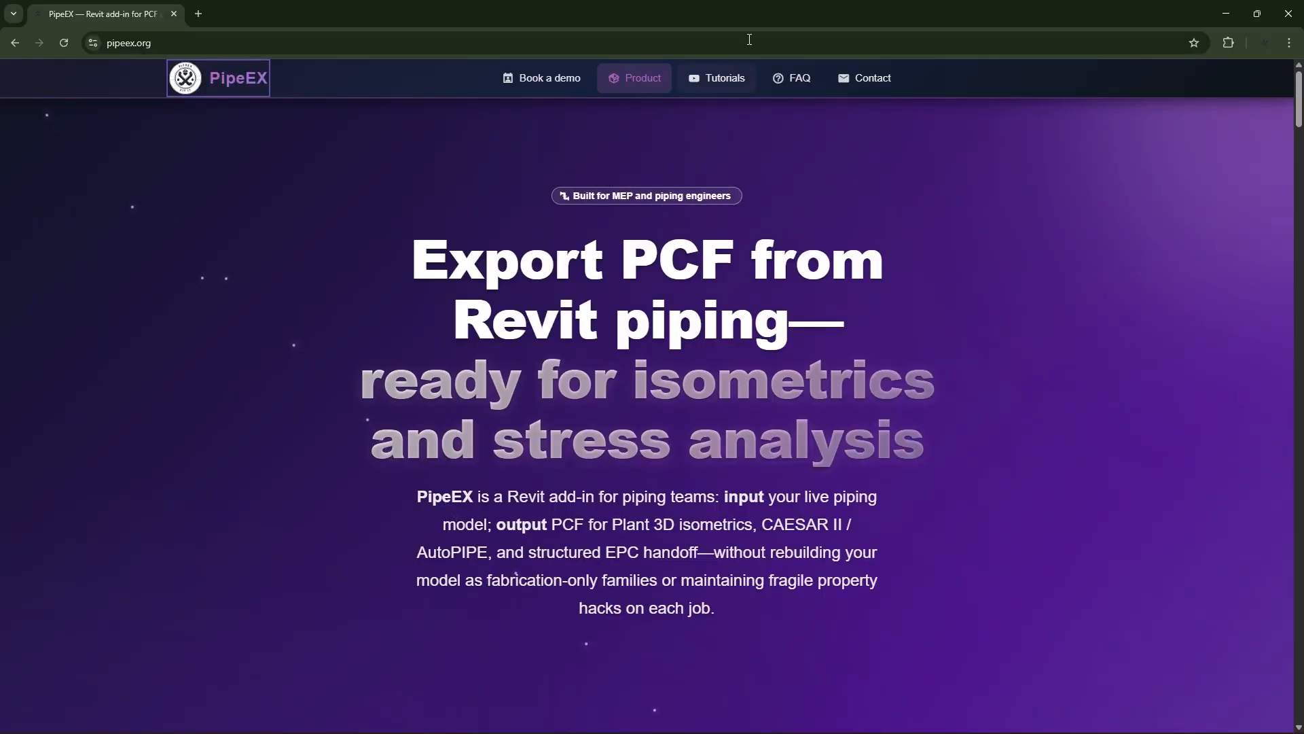
{"action": "left_click", "coordinate": [729, 82]}
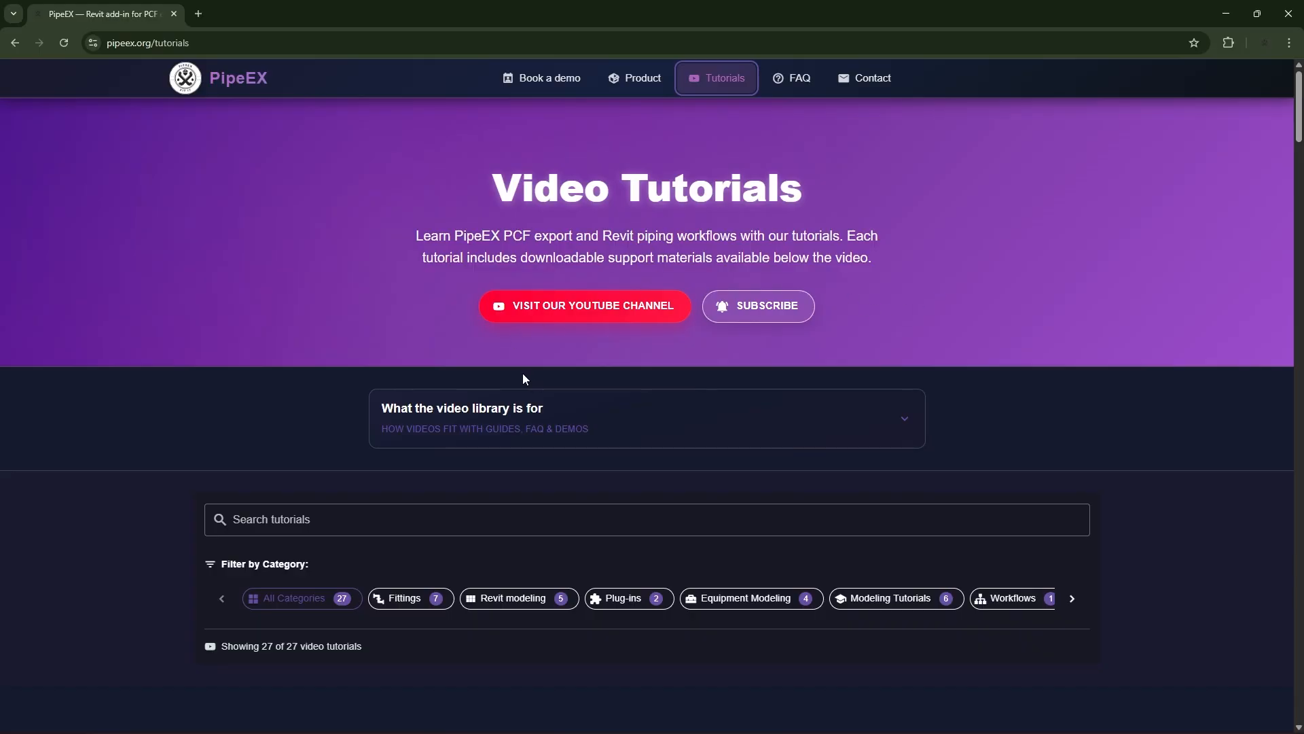
{"action": "scroll", "coordinate": [489, 374], "scroll_direction": "down", "scroll_amount": 6}
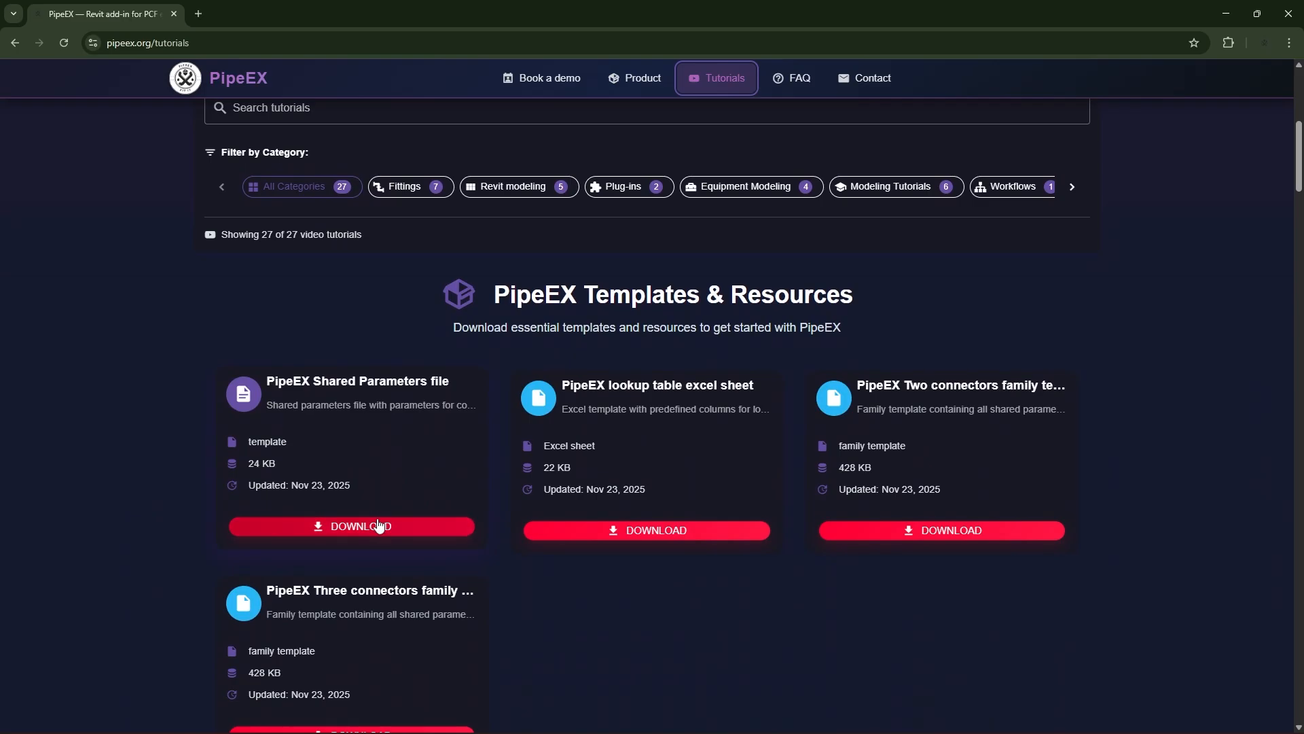
{"action": "left_click", "coordinate": [456, 529]}
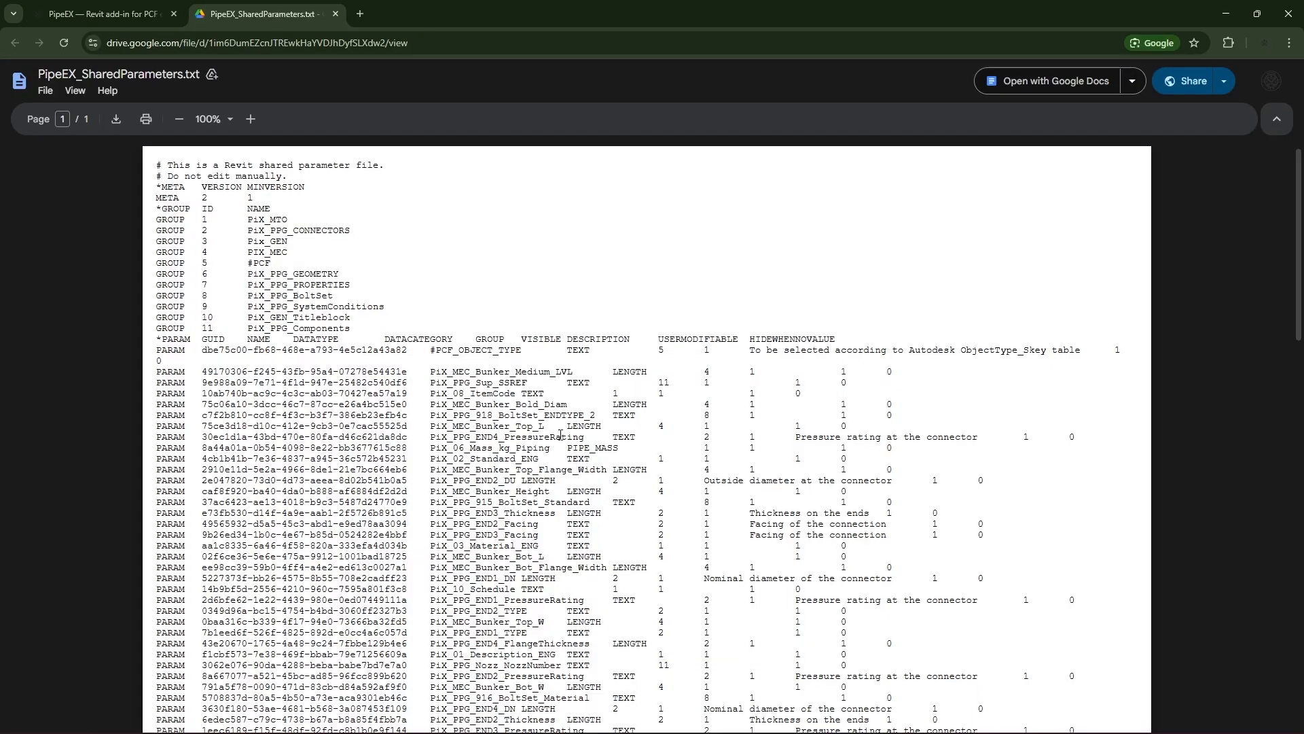
{"action": "scroll", "coordinate": [560, 434], "scroll_direction": "down", "scroll_amount": 7}
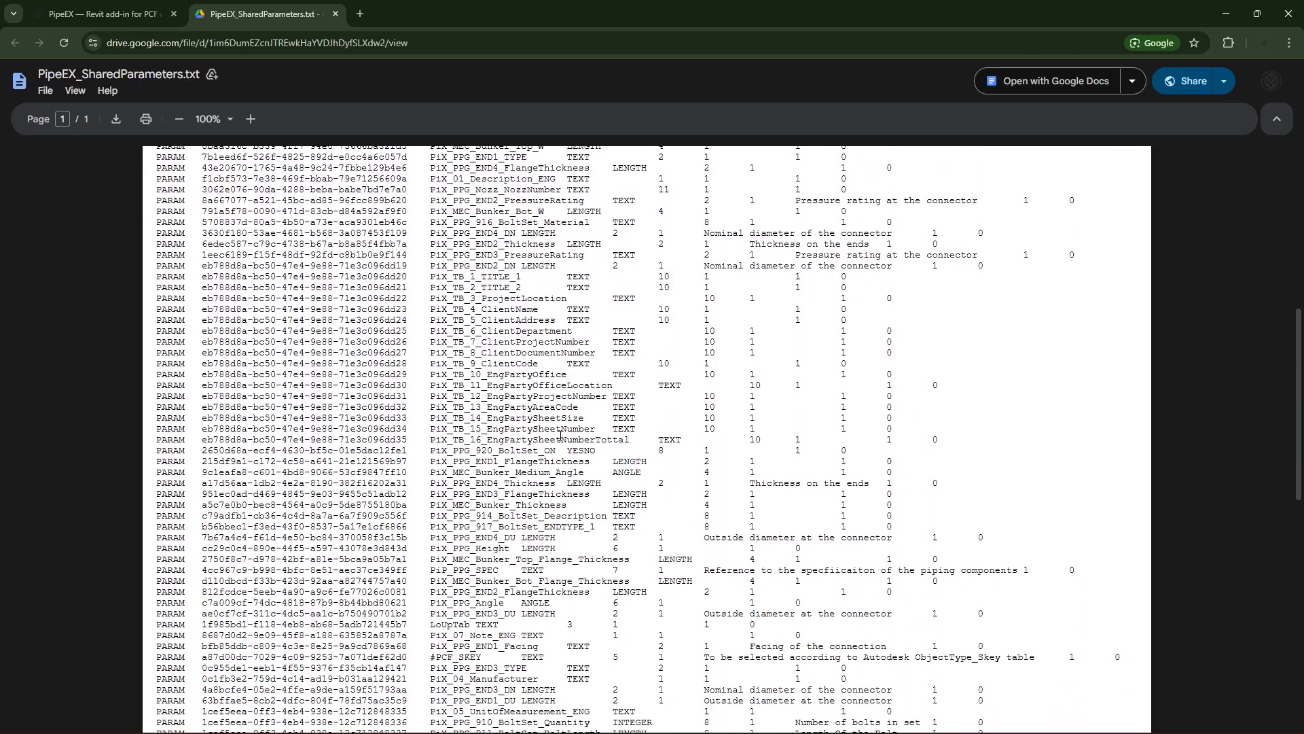
{"action": "scroll", "coordinate": [561, 435], "scroll_direction": "down", "scroll_amount": 2}
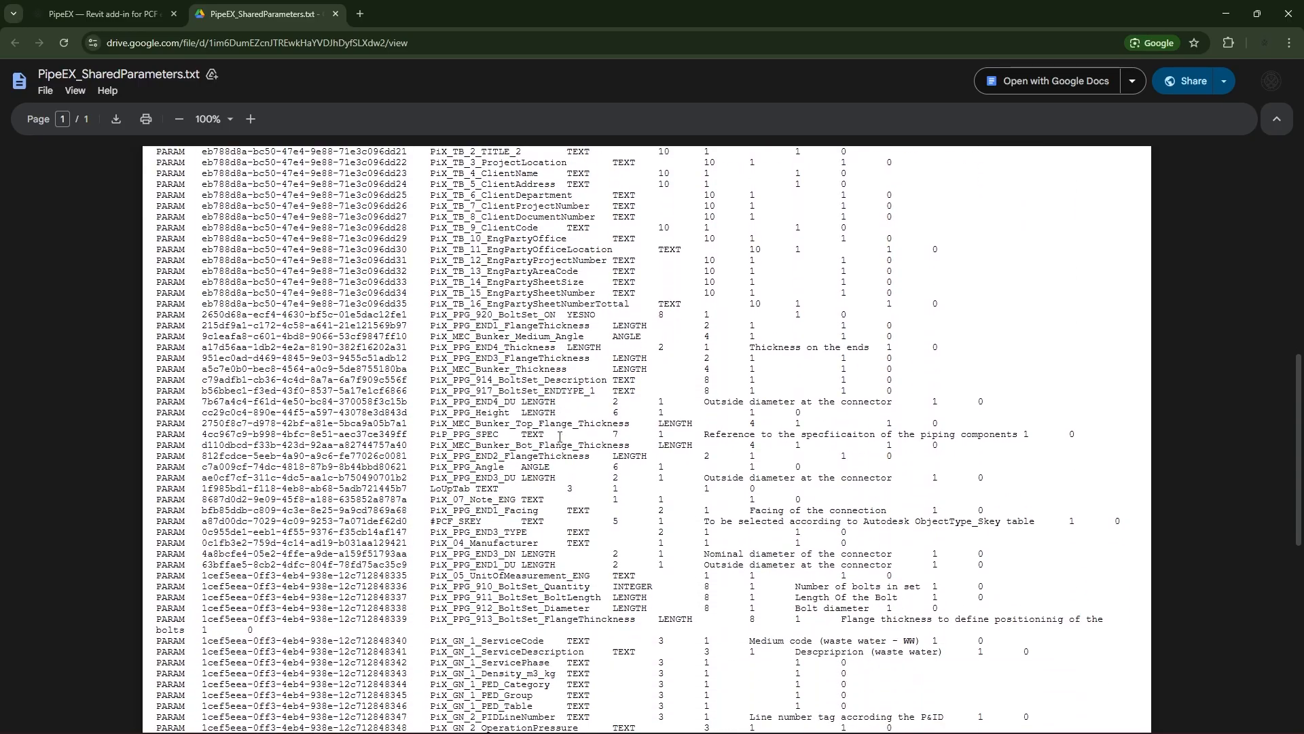
- Finish reviewing the shared parameters file, switch back to Revit and open the project parameters list
{"action": "scroll", "coordinate": [560, 436], "scroll_direction": "up", "scroll_amount": 6}
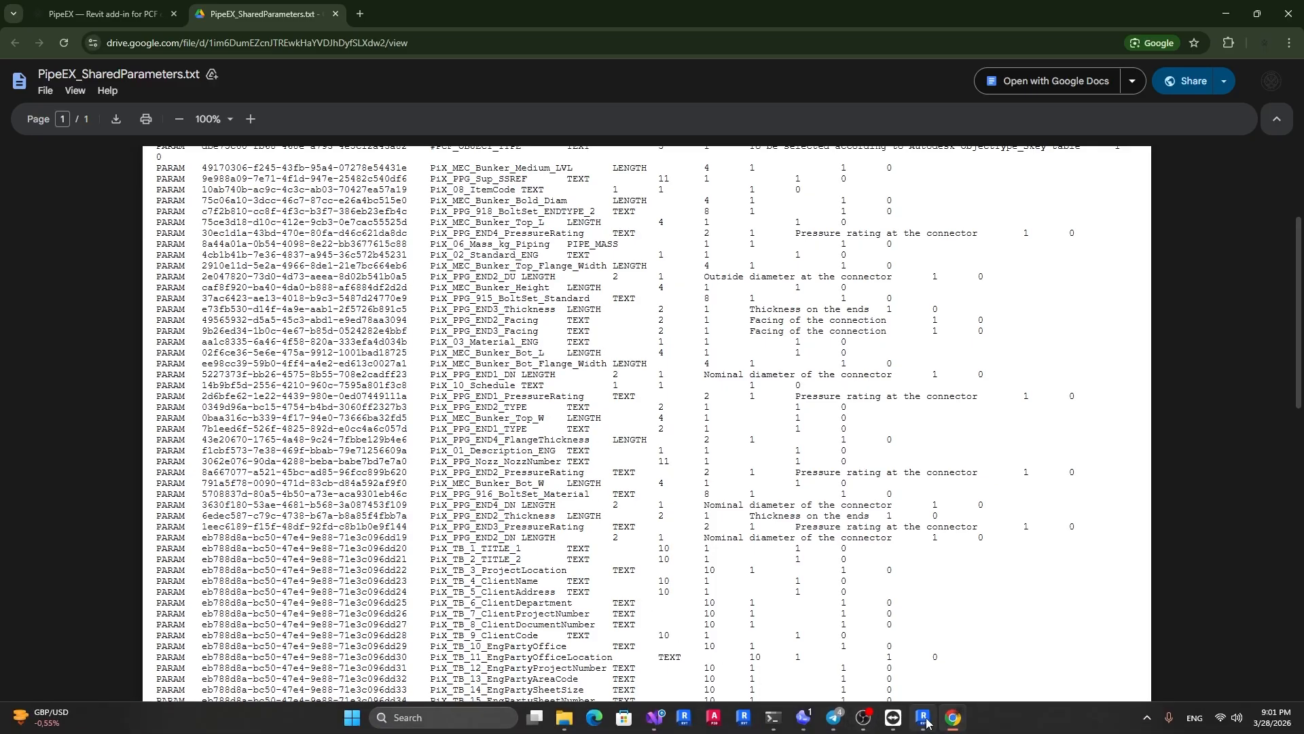
{"action": "left_click", "coordinate": [952, 718]}
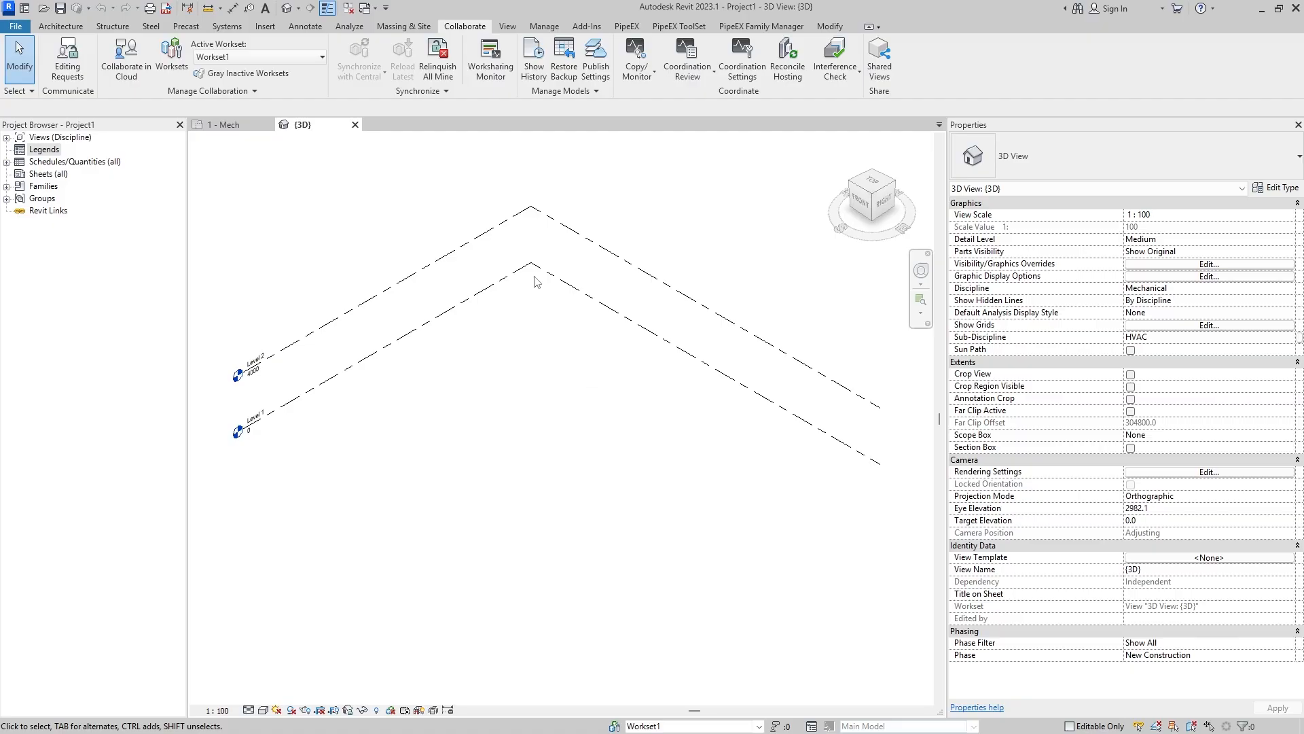
{"action": "left_click", "coordinate": [544, 26]}
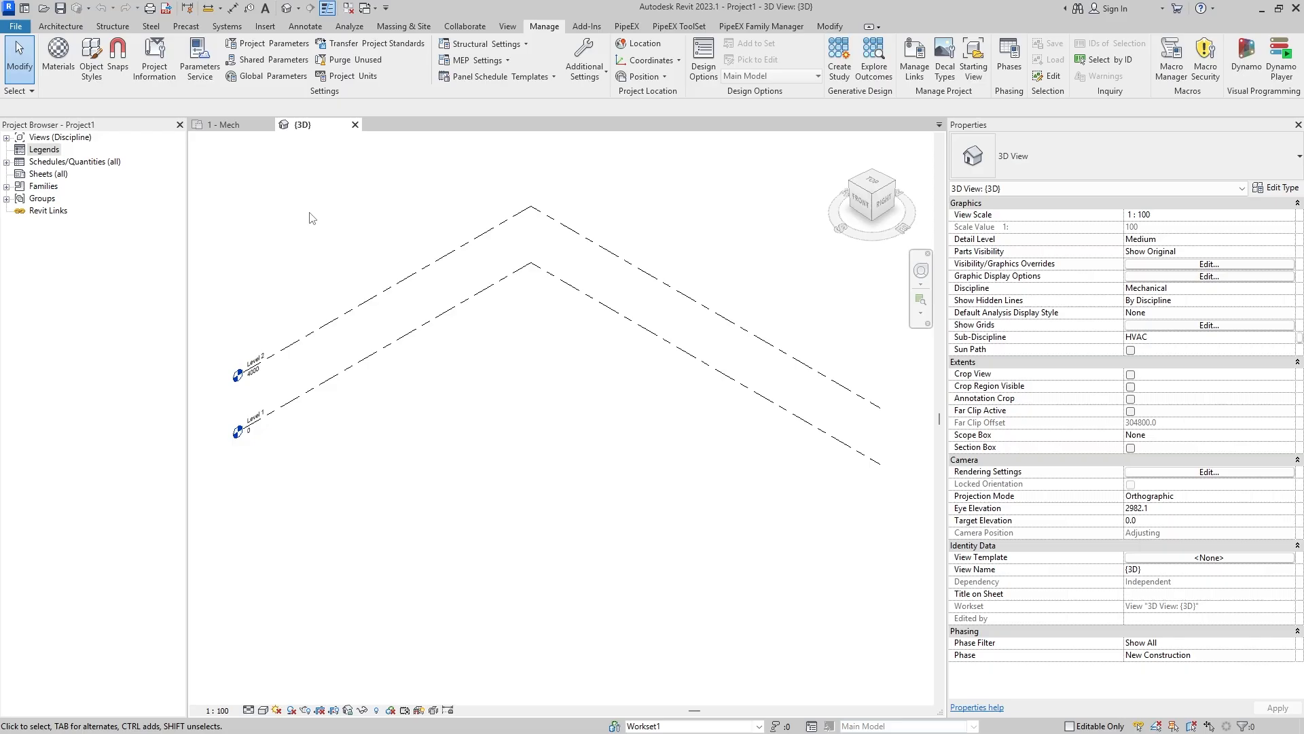
{"action": "left_click", "coordinate": [279, 43]}
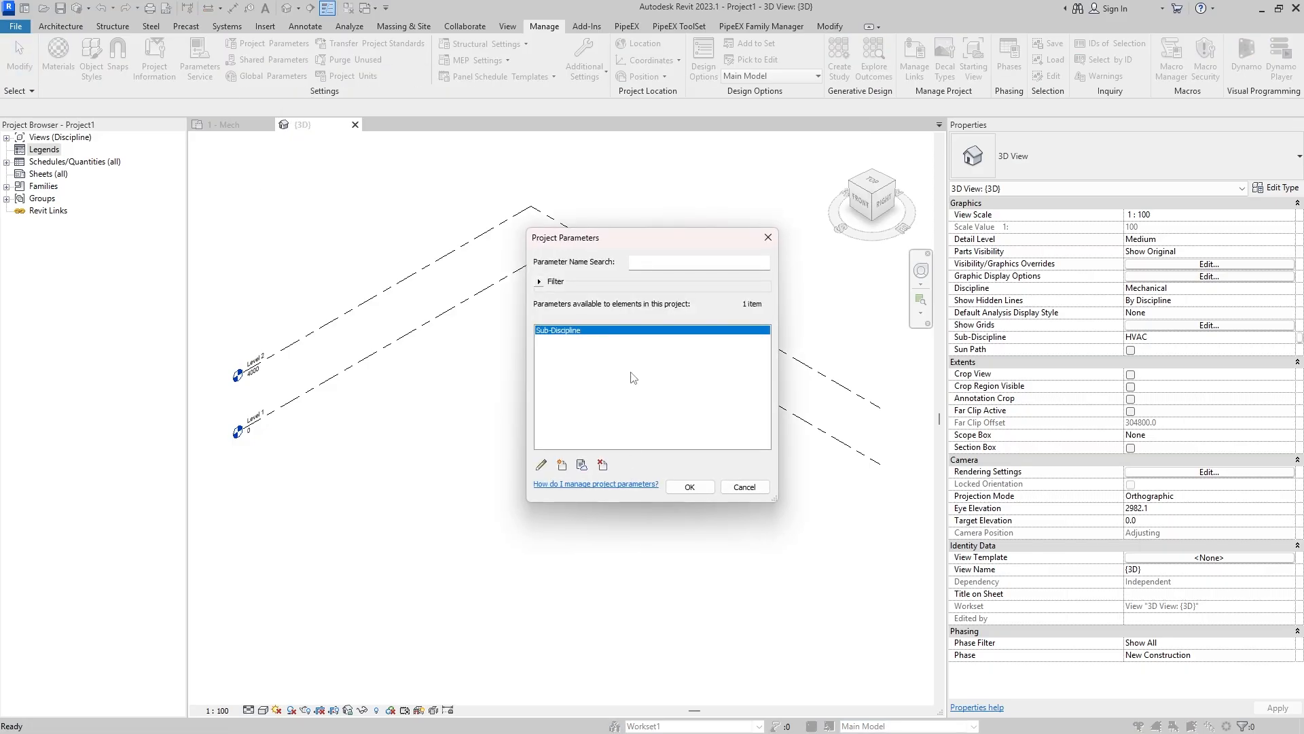
- Create a new project parameter from the shared parameter PiX_GN_0_Phase in the PiX_GEN_ProjectHierarchy group
{"action": "left_click", "coordinate": [564, 465]}
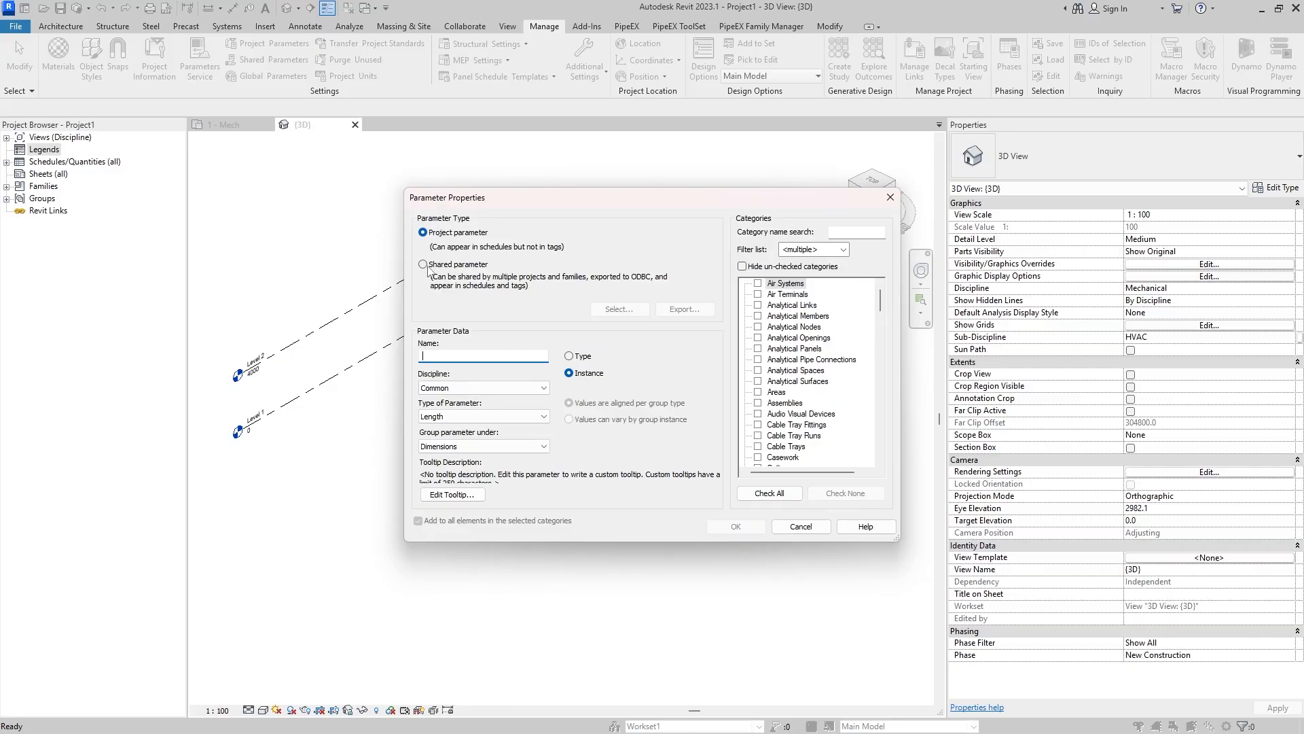
{"action": "left_click", "coordinate": [424, 265]}
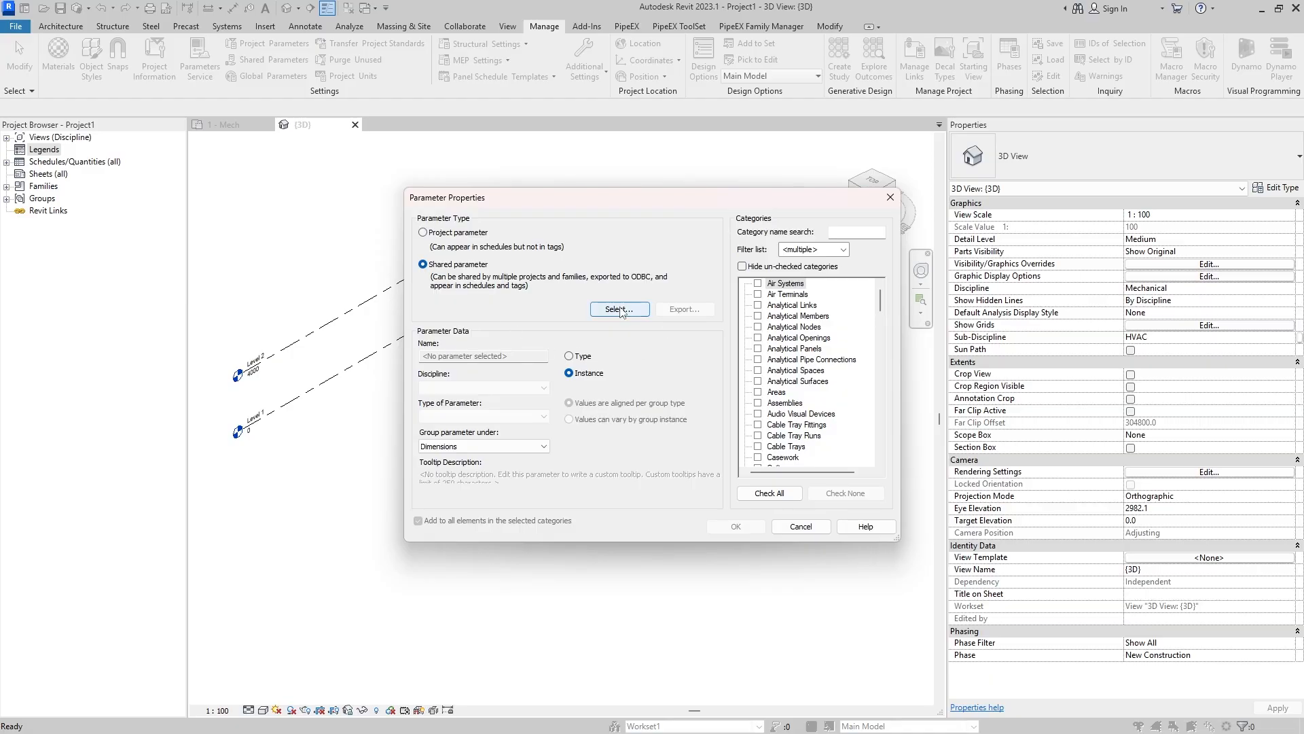
{"action": "left_click", "coordinate": [619, 309]}
{"action": "left_click", "coordinate": [592, 300]}
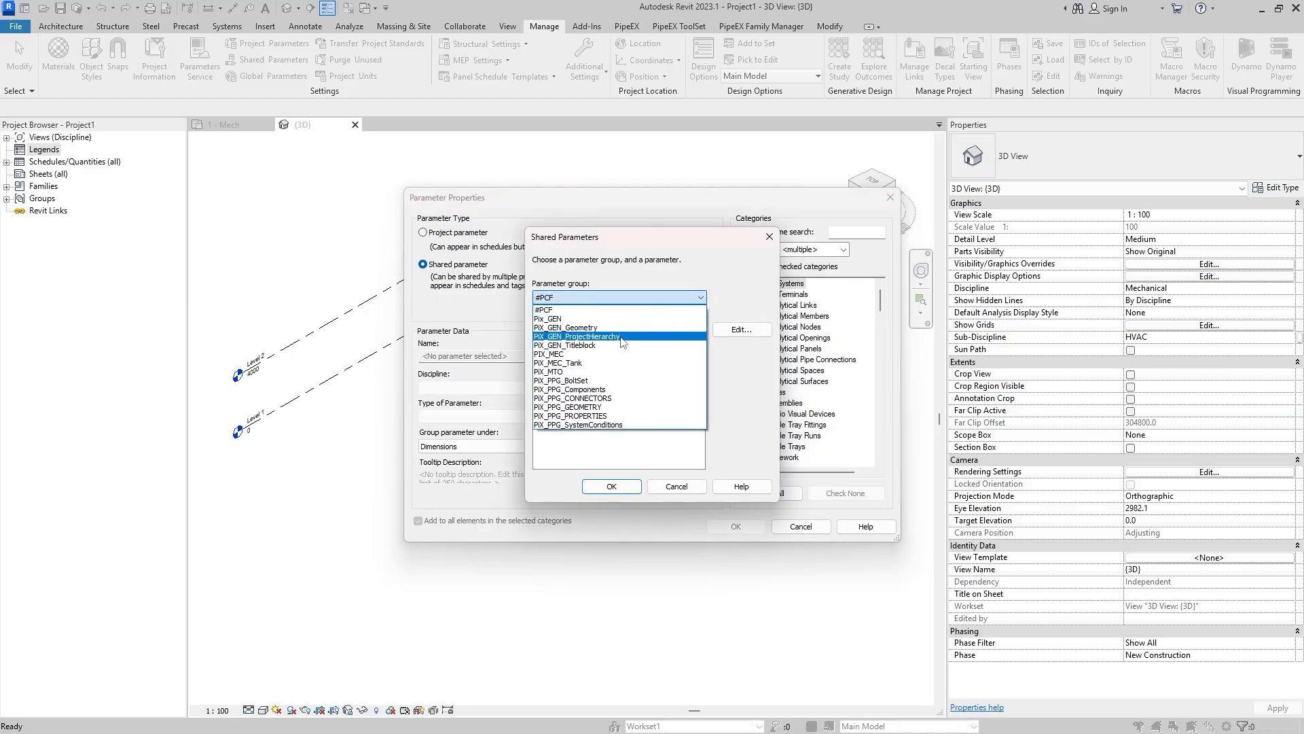
{"action": "left_click", "coordinate": [623, 338]}
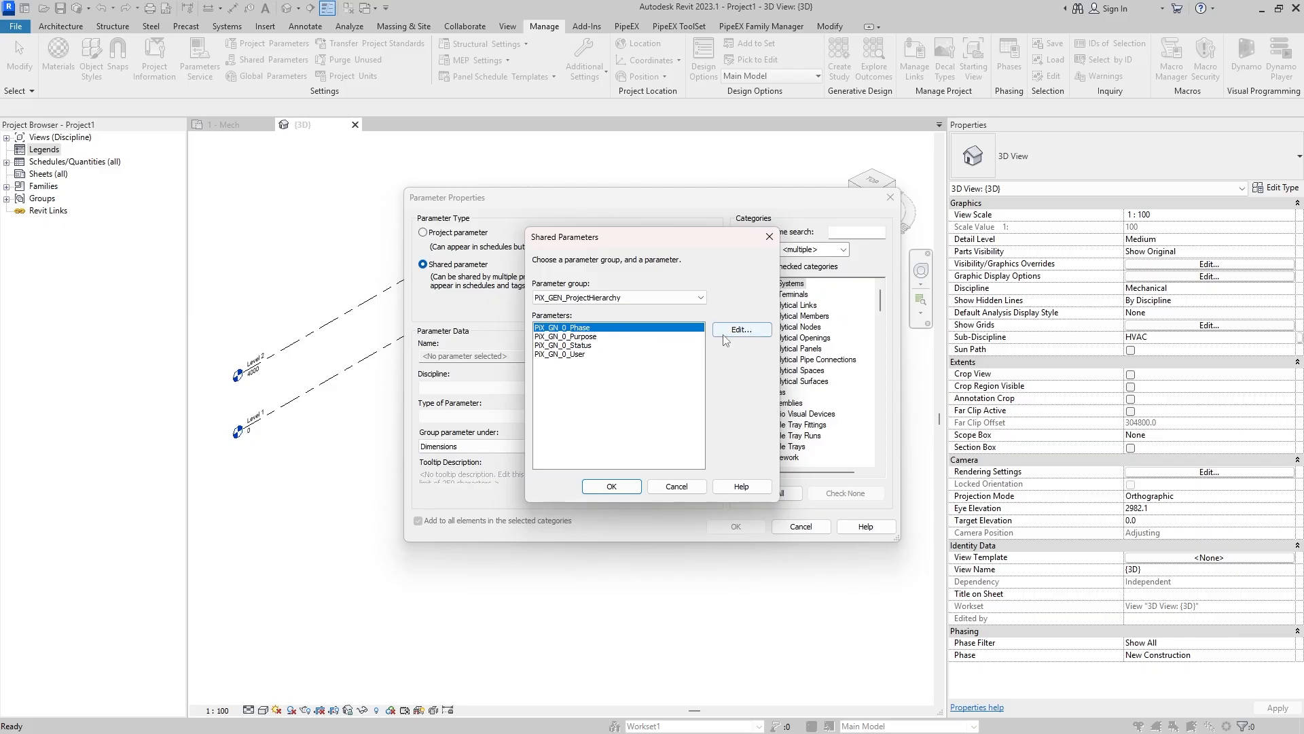
{"action": "left_click", "coordinate": [612, 486]}
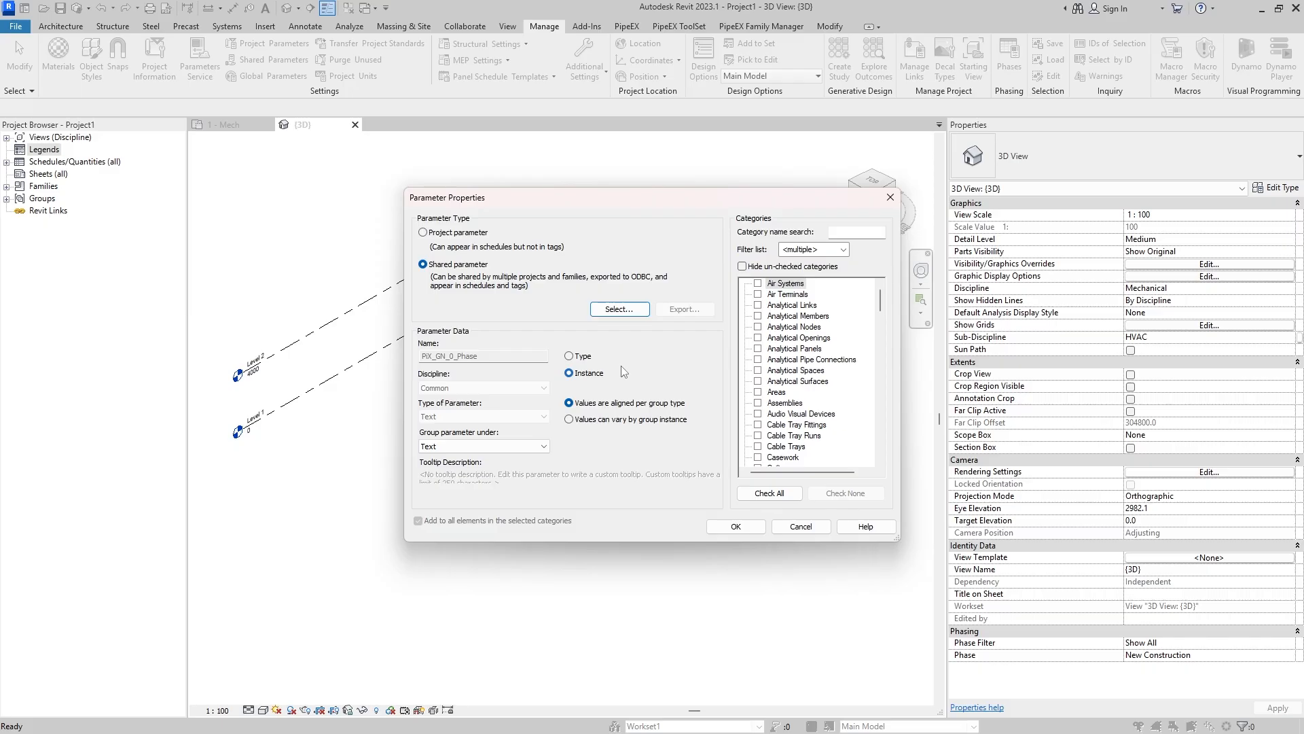
- Add PiX_GN_0_Phase as an instance parameter to the Views, Sheets and Schedules categories
{"action": "left_click", "coordinate": [580, 373]}
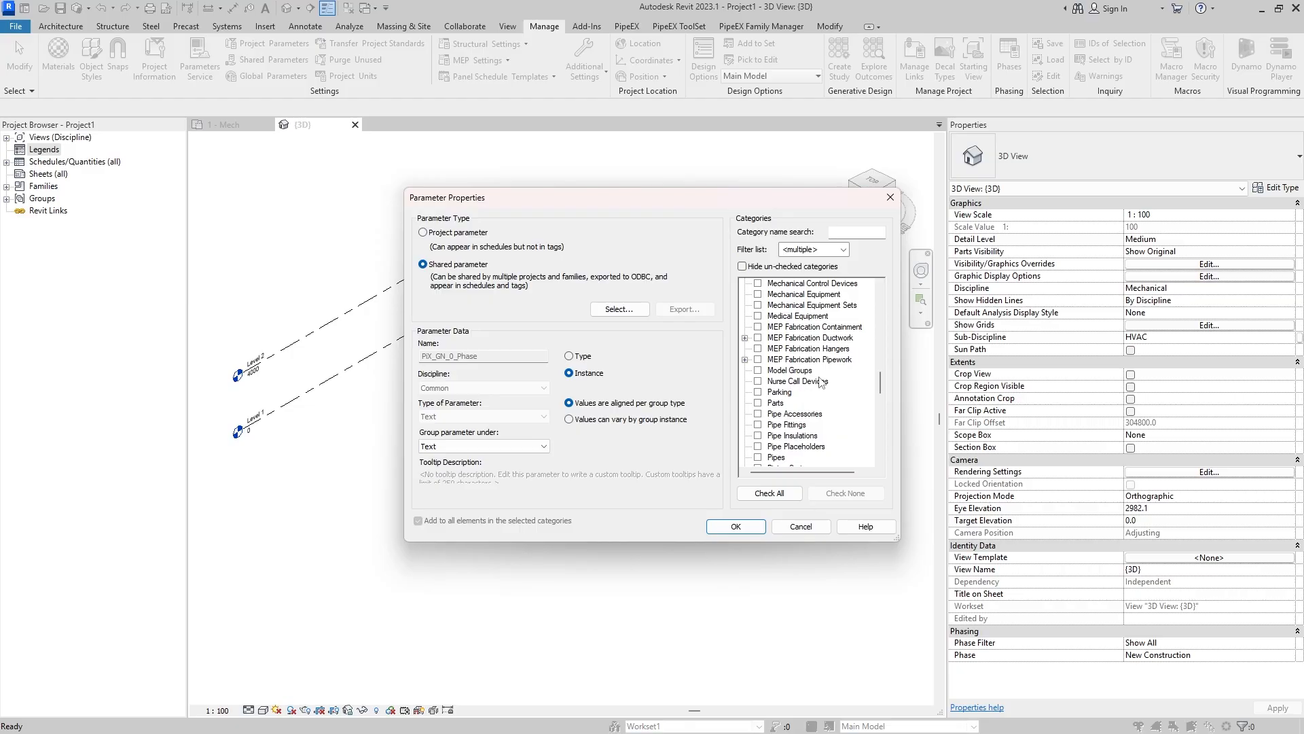
{"action": "scroll", "coordinate": [822, 382], "scroll_direction": "down", "scroll_amount": 9}
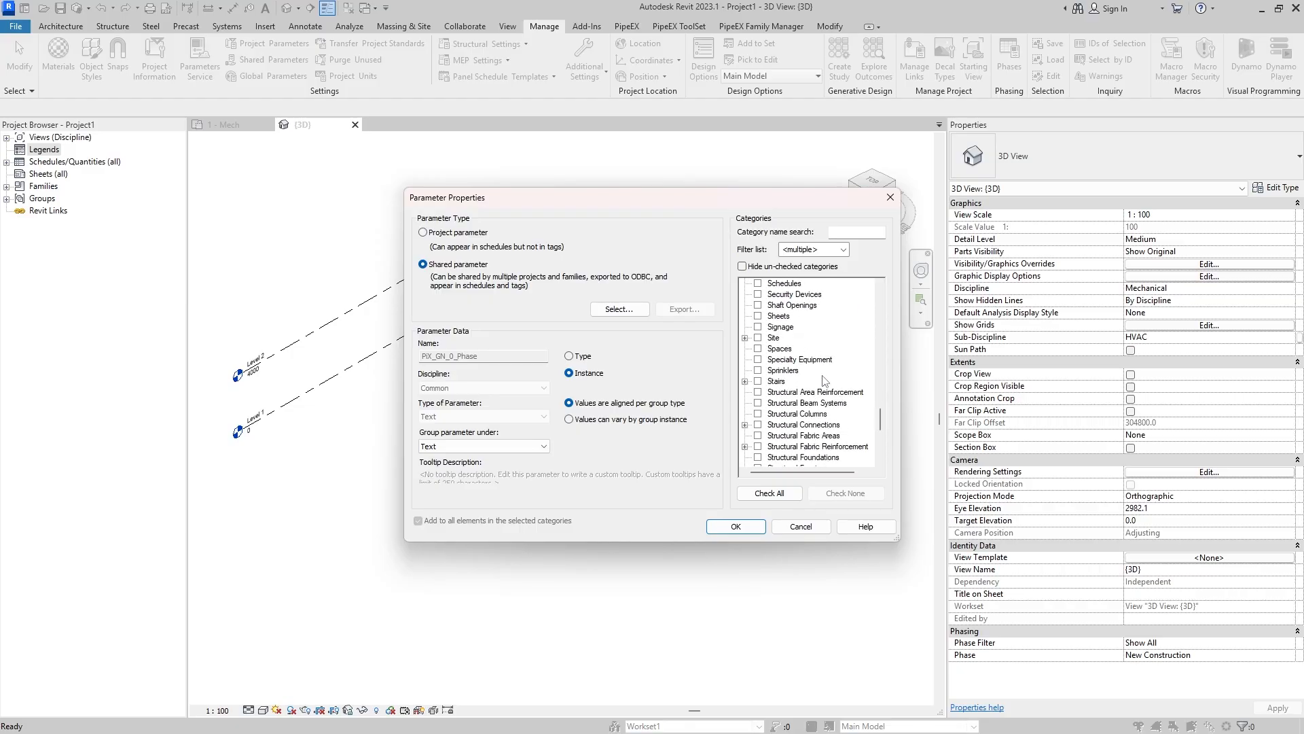
{"action": "scroll", "coordinate": [825, 380], "scroll_direction": "down", "scroll_amount": 7}
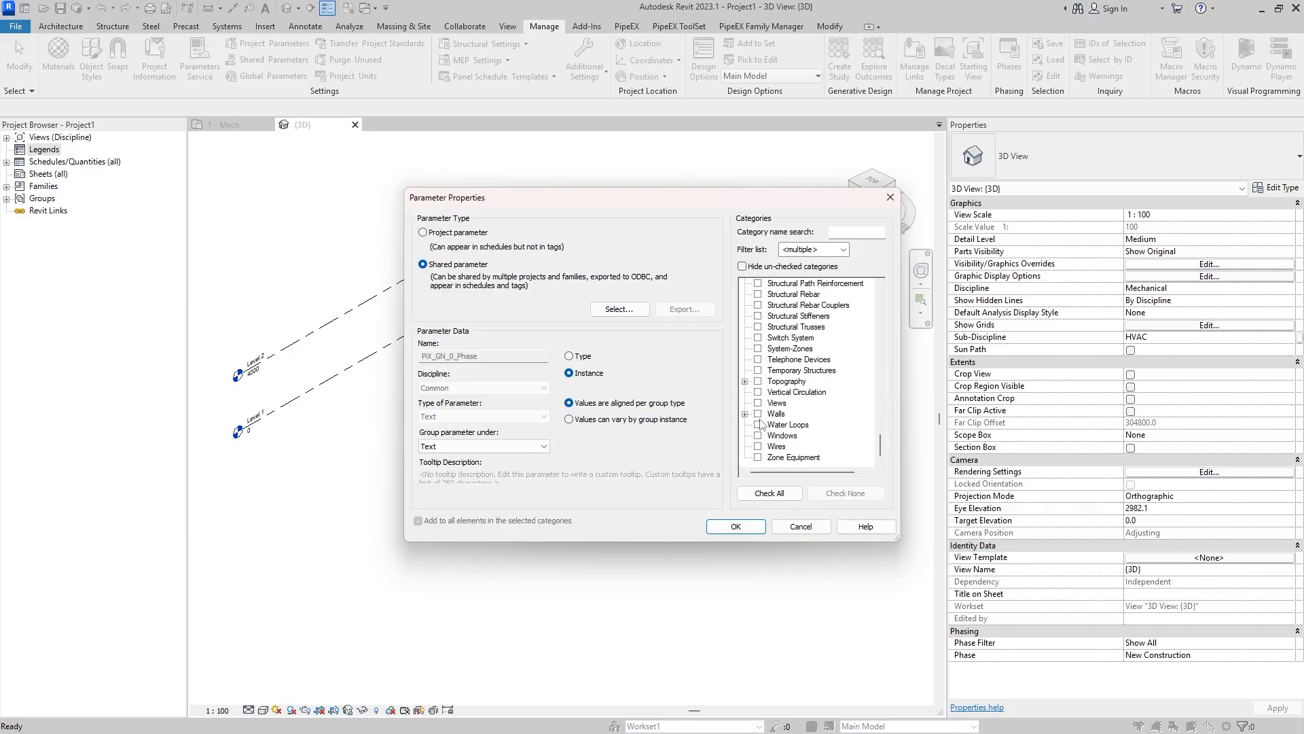
{"action": "left_click", "coordinate": [758, 403]}
{"action": "scroll", "coordinate": [834, 370], "scroll_direction": "up", "scroll_amount": 9}
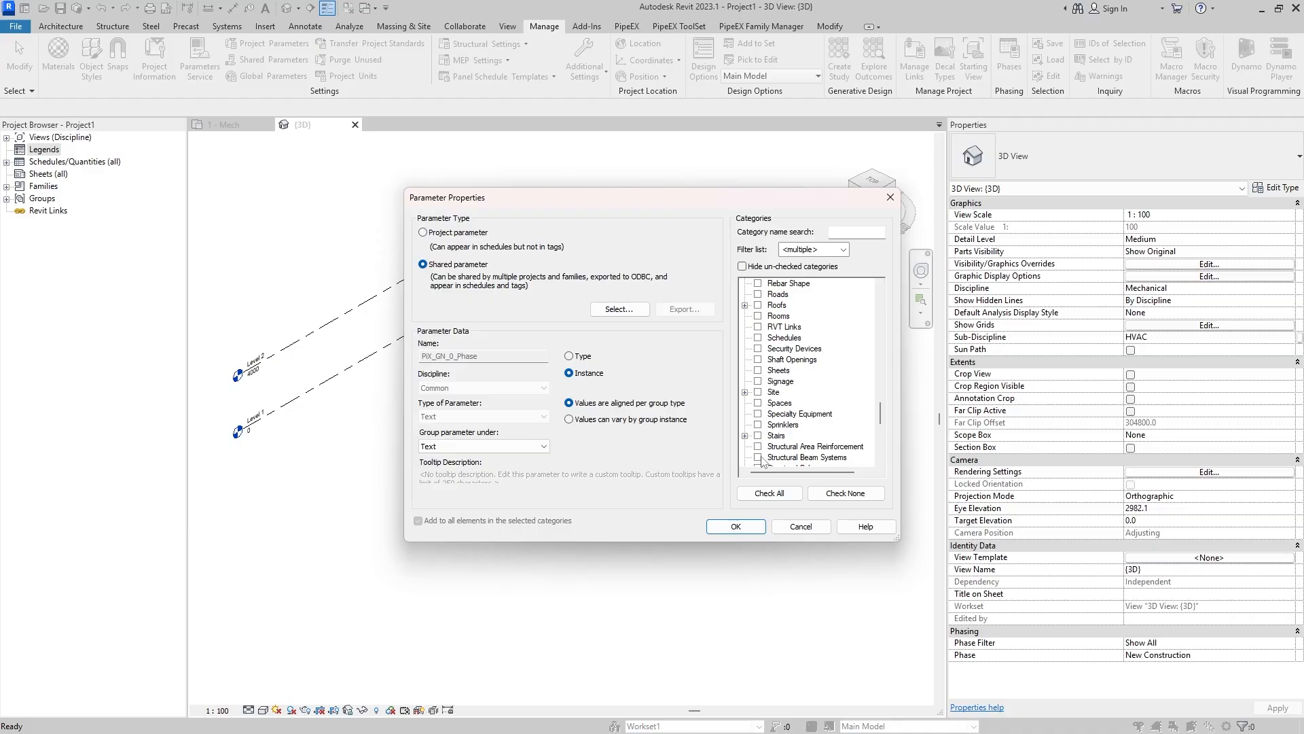
{"action": "left_click", "coordinate": [759, 370]}
{"action": "scroll", "coordinate": [842, 352], "scroll_direction": "up", "scroll_amount": 1}
{"action": "scroll", "coordinate": [835, 374], "scroll_direction": "down", "scroll_amount": 2}
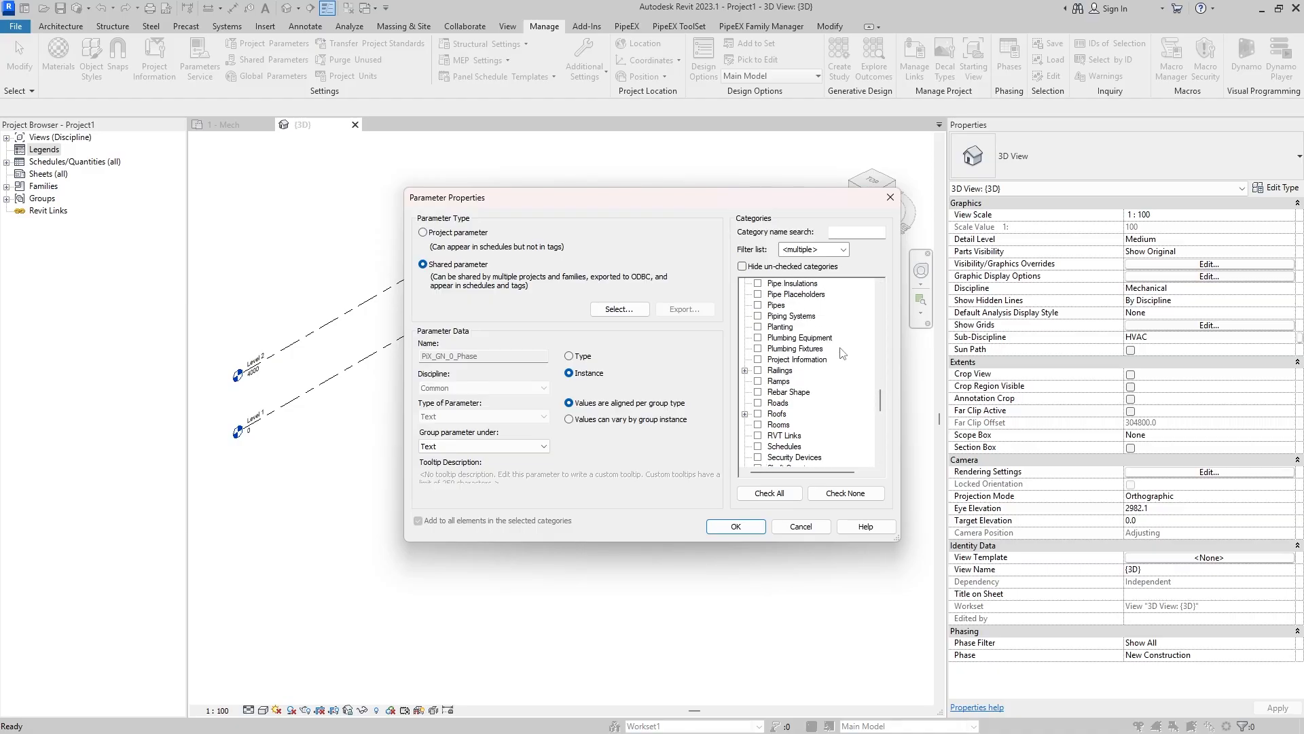
{"action": "scroll", "coordinate": [818, 407], "scroll_direction": "down", "scroll_amount": 3}
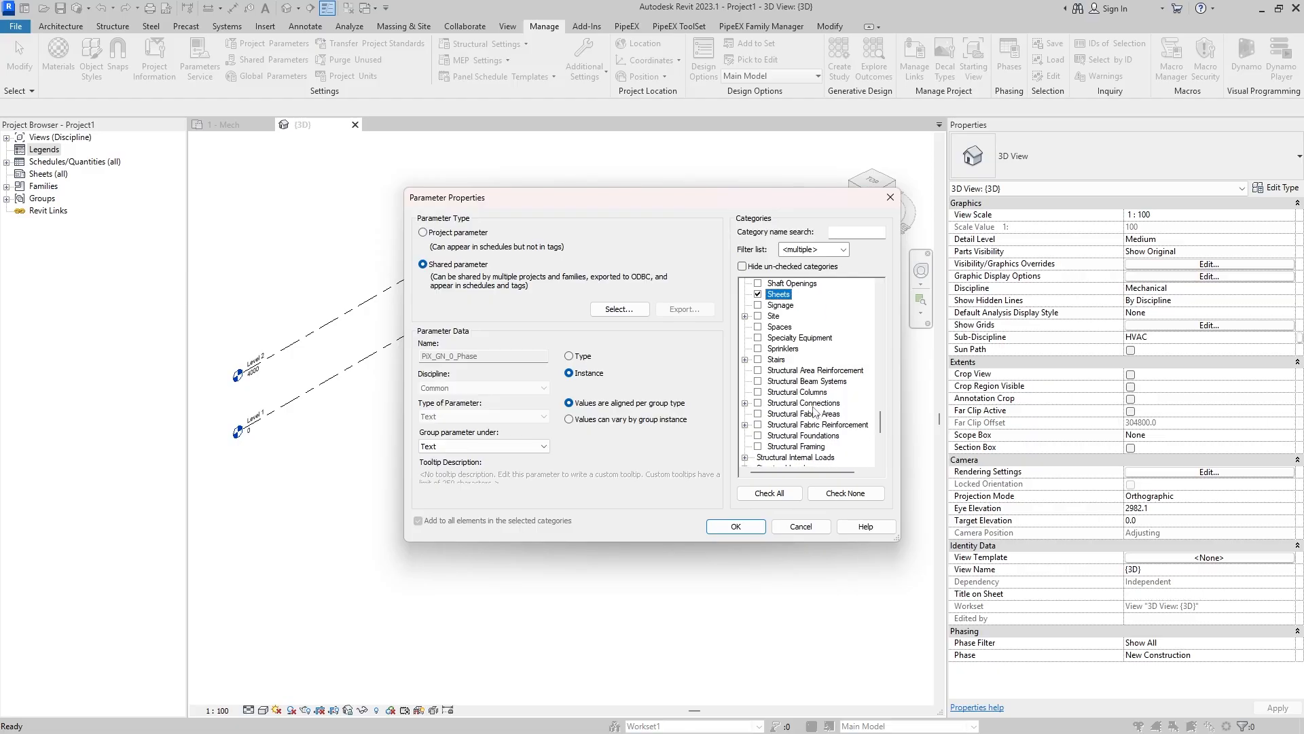
{"action": "scroll", "coordinate": [810, 406], "scroll_direction": "up", "scroll_amount": 1}
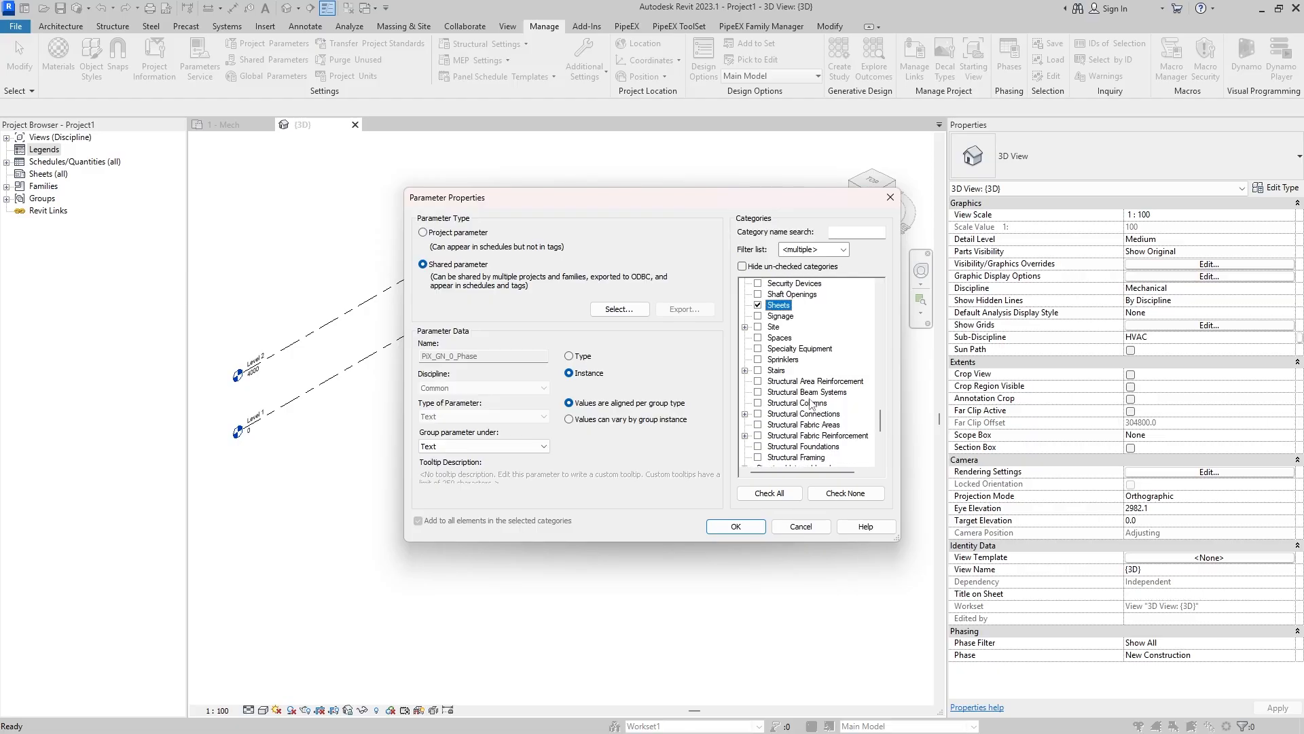
{"action": "scroll", "coordinate": [811, 405], "scroll_direction": "up", "scroll_amount": 1}
{"action": "left_click", "coordinate": [758, 307]}
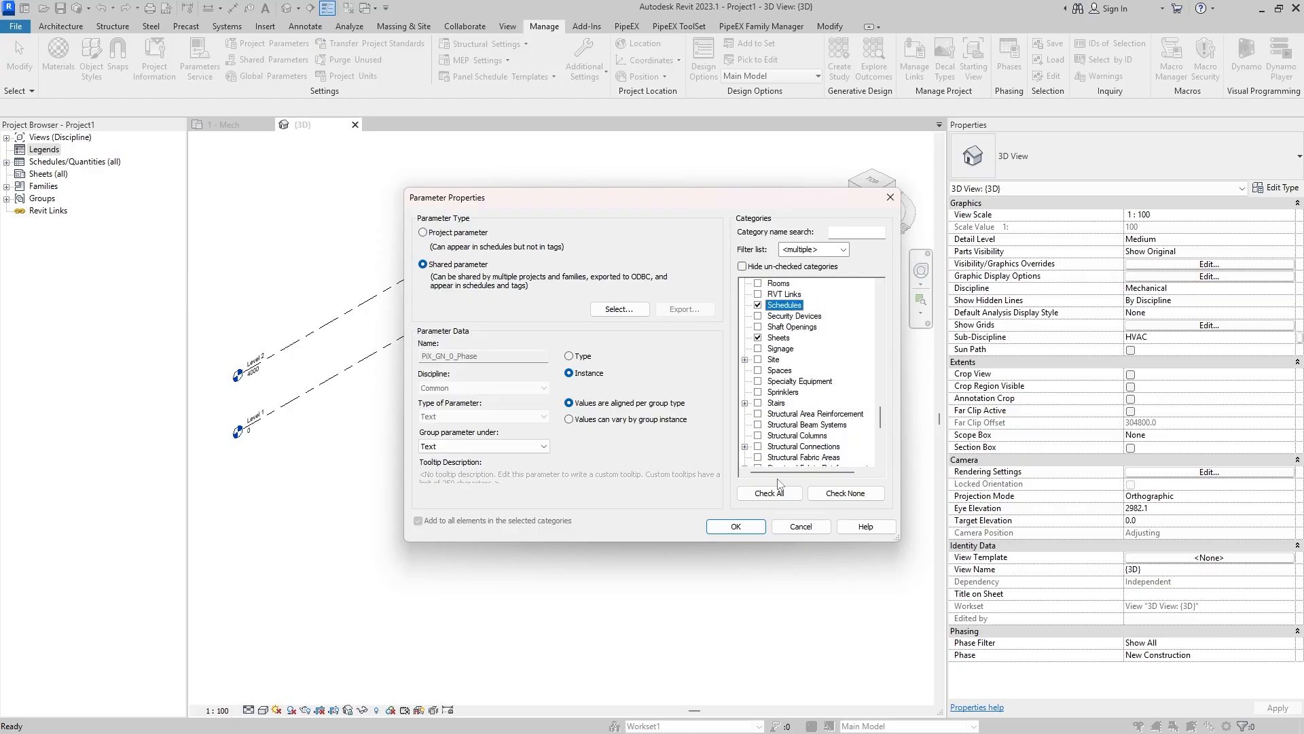
{"action": "left_click", "coordinate": [741, 524]}
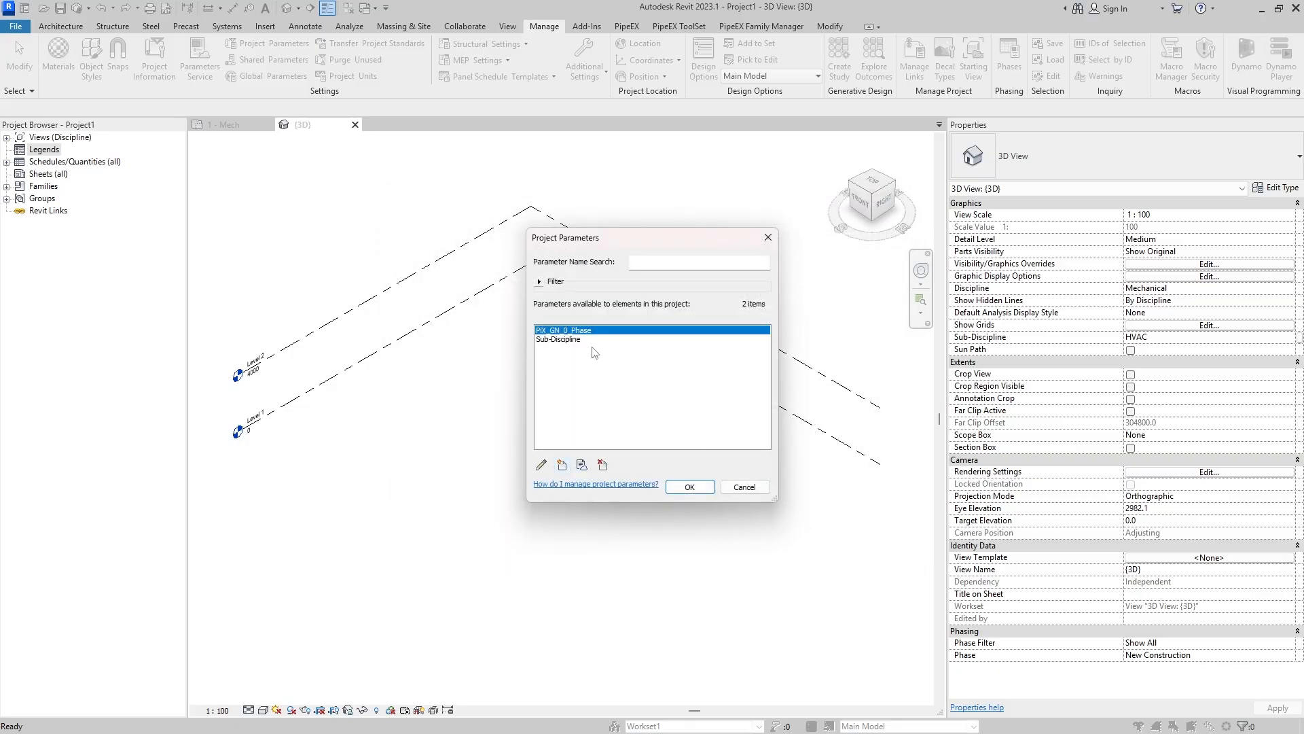
- Create another project parameter from the shared parameter PiX_GN_0_Purpose in the PiX_GEN_ProjectHierarchy group
{"action": "left_click", "coordinate": [561, 467]}
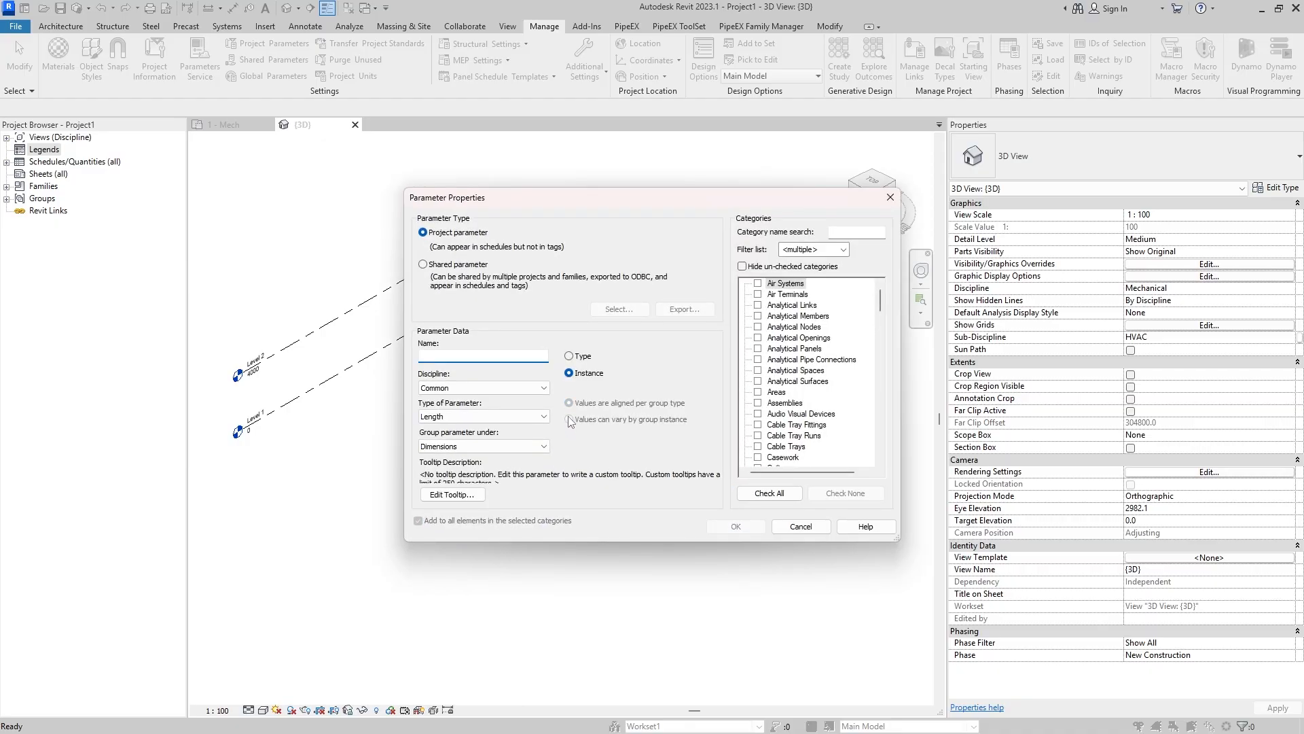
{"action": "left_click", "coordinate": [471, 266]}
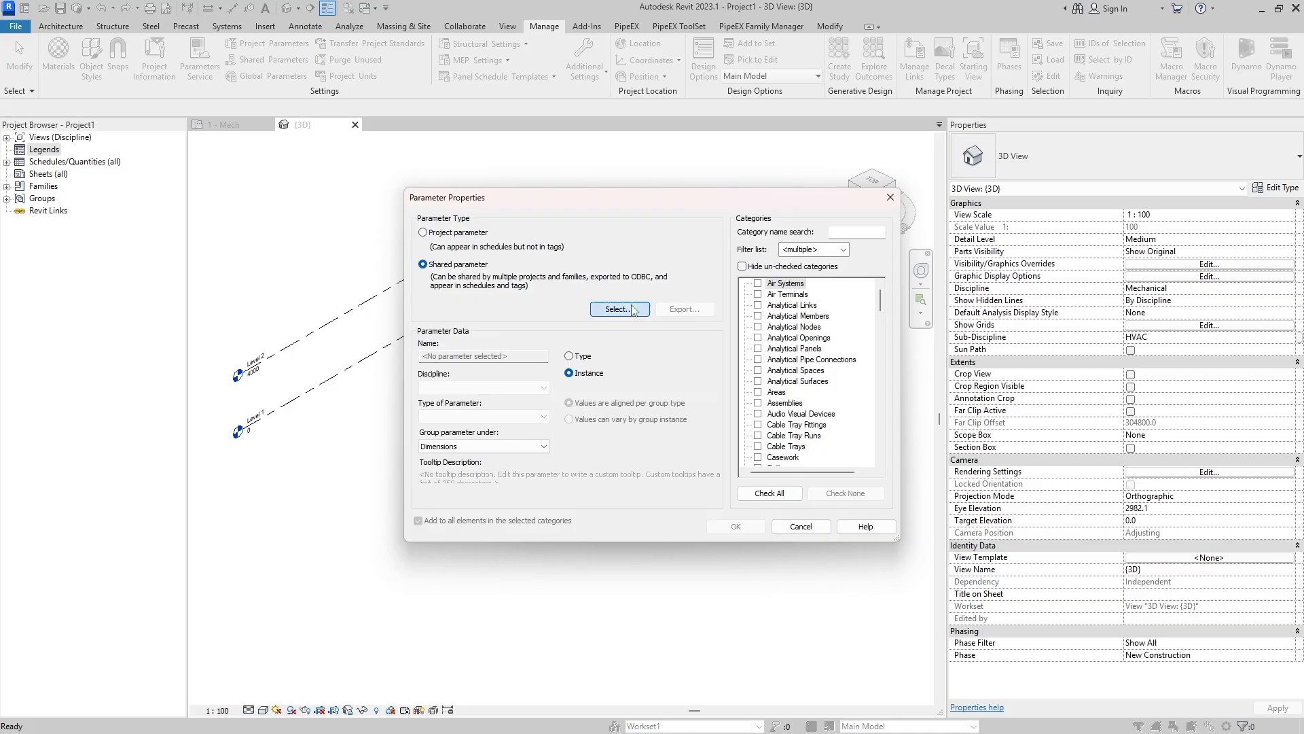
{"action": "left_click", "coordinate": [618, 309]}
{"action": "left_click", "coordinate": [643, 297]}
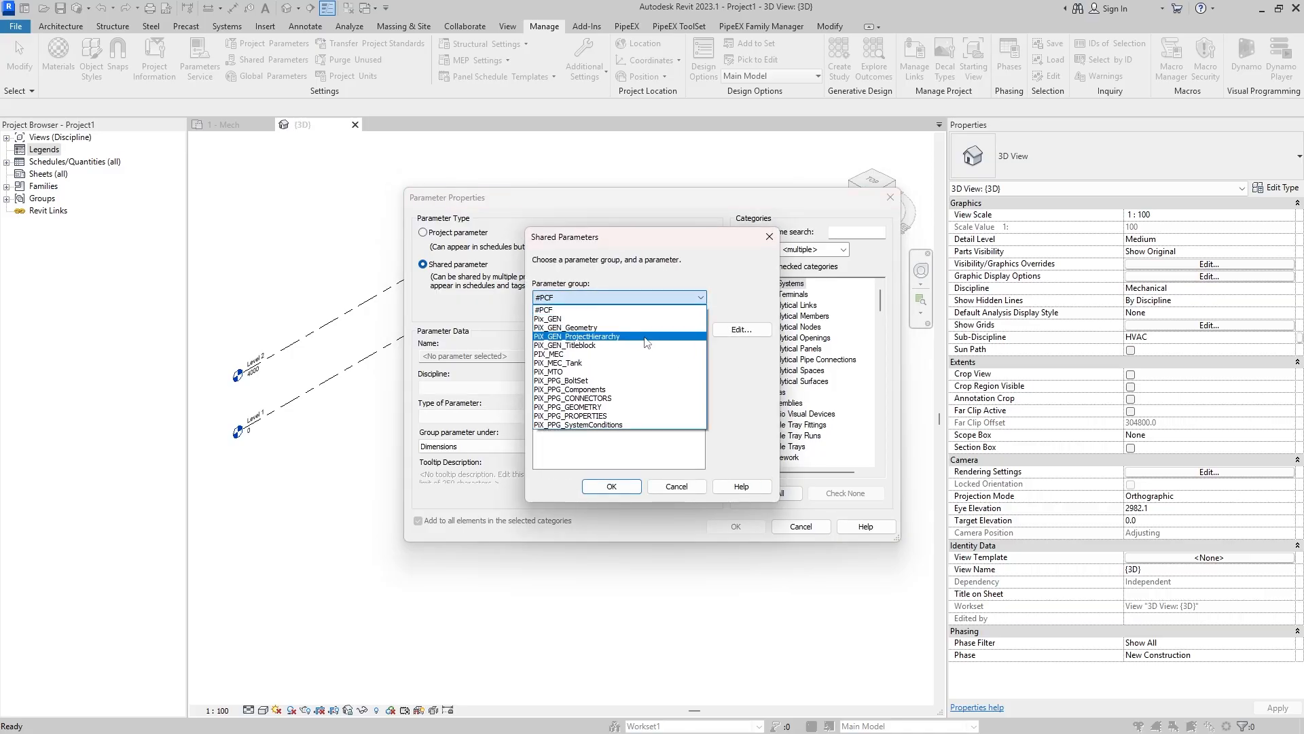
{"action": "left_click", "coordinate": [638, 338]}
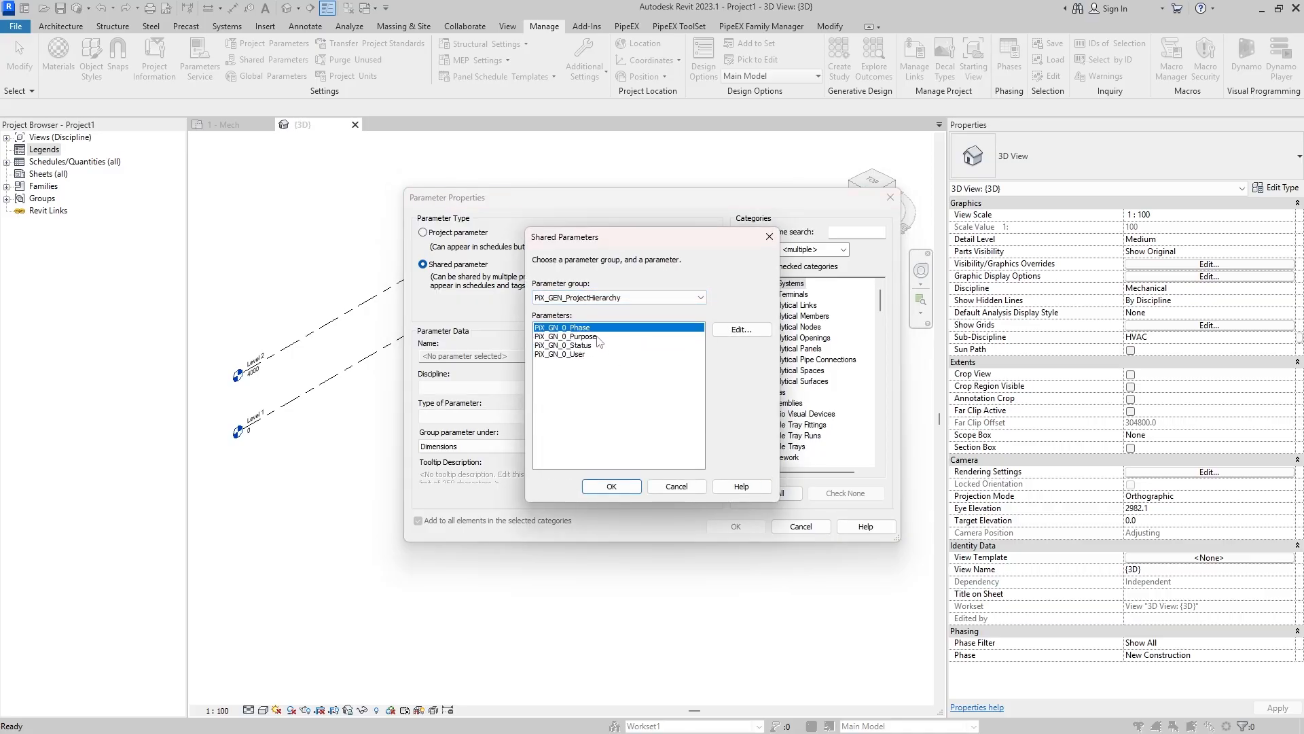
{"action": "left_click", "coordinate": [600, 337]}
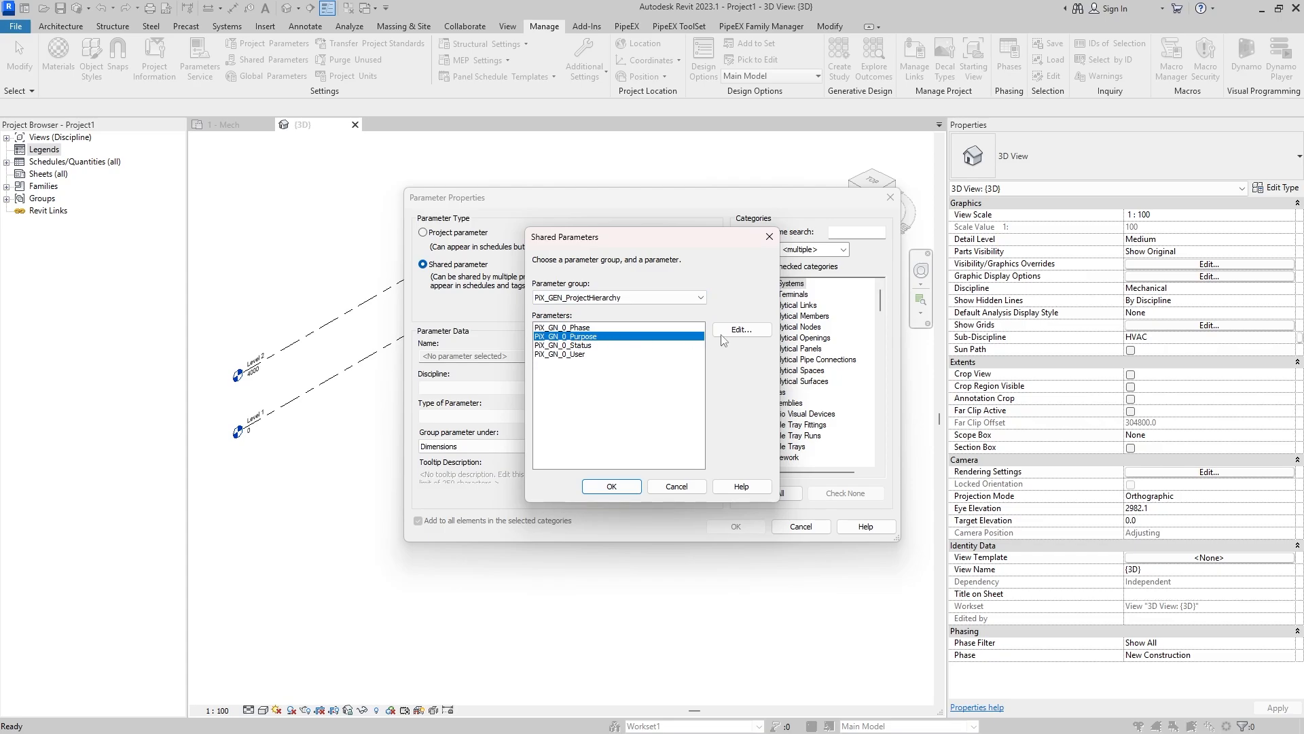
{"action": "left_click", "coordinate": [612, 487]}
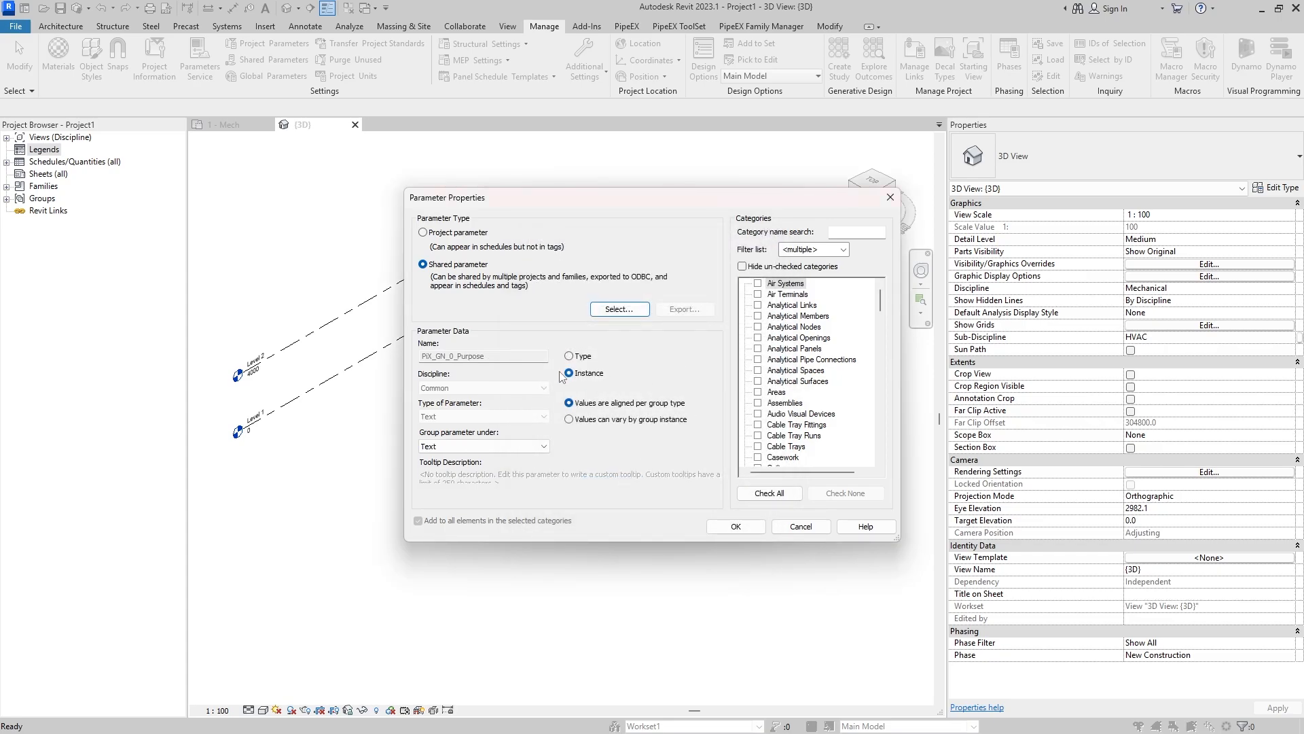
- Assign PiX_GN_0_Purpose to the Schedules, Sheets and Views categories and add it to the project
{"action": "scroll", "coordinate": [863, 321], "scroll_direction": "down", "scroll_amount": 10}
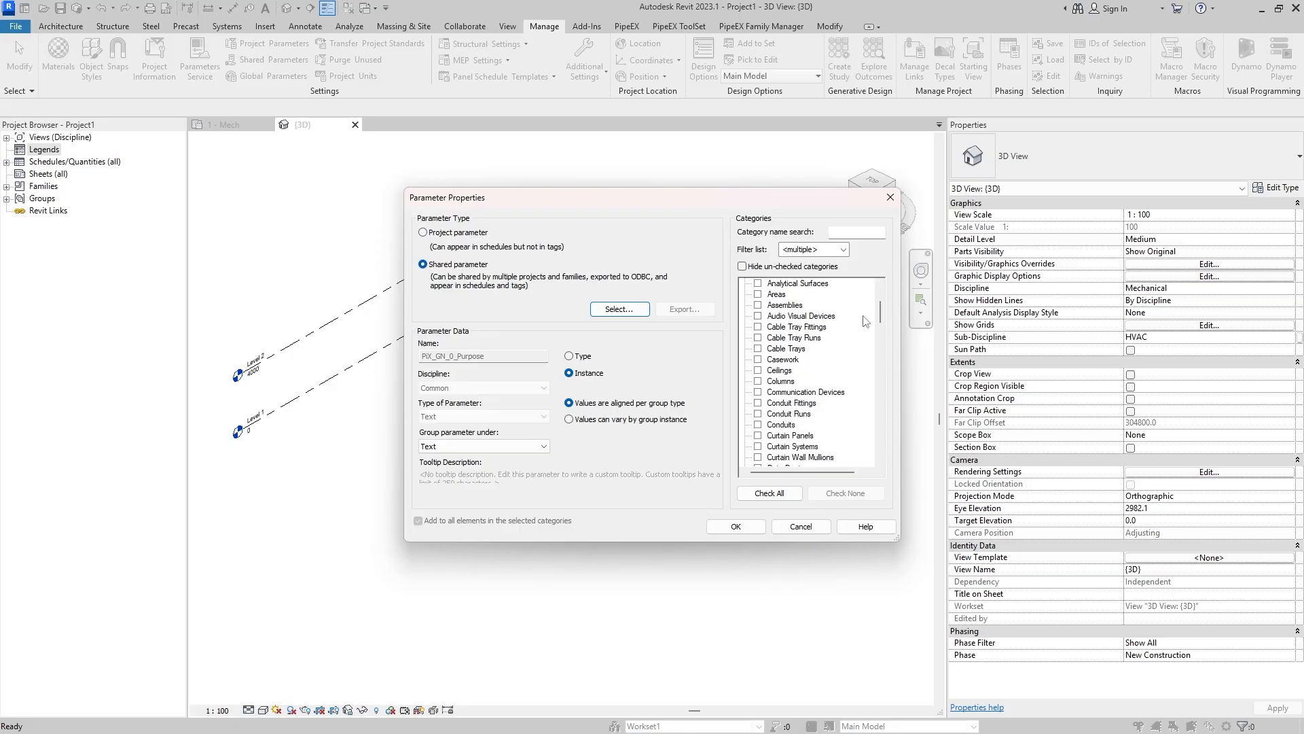
{"action": "scroll", "coordinate": [854, 327], "scroll_direction": "down", "scroll_amount": 11}
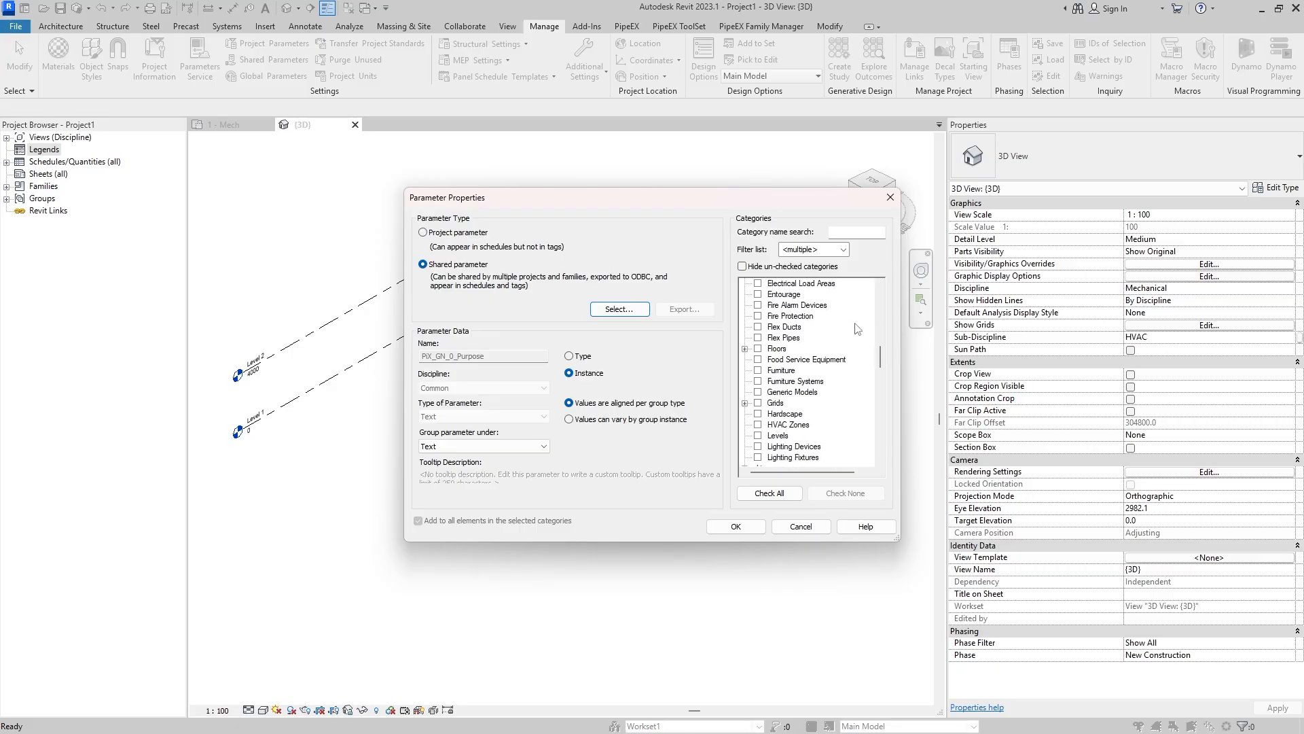
{"action": "scroll", "coordinate": [841, 340], "scroll_direction": "down", "scroll_amount": 1}
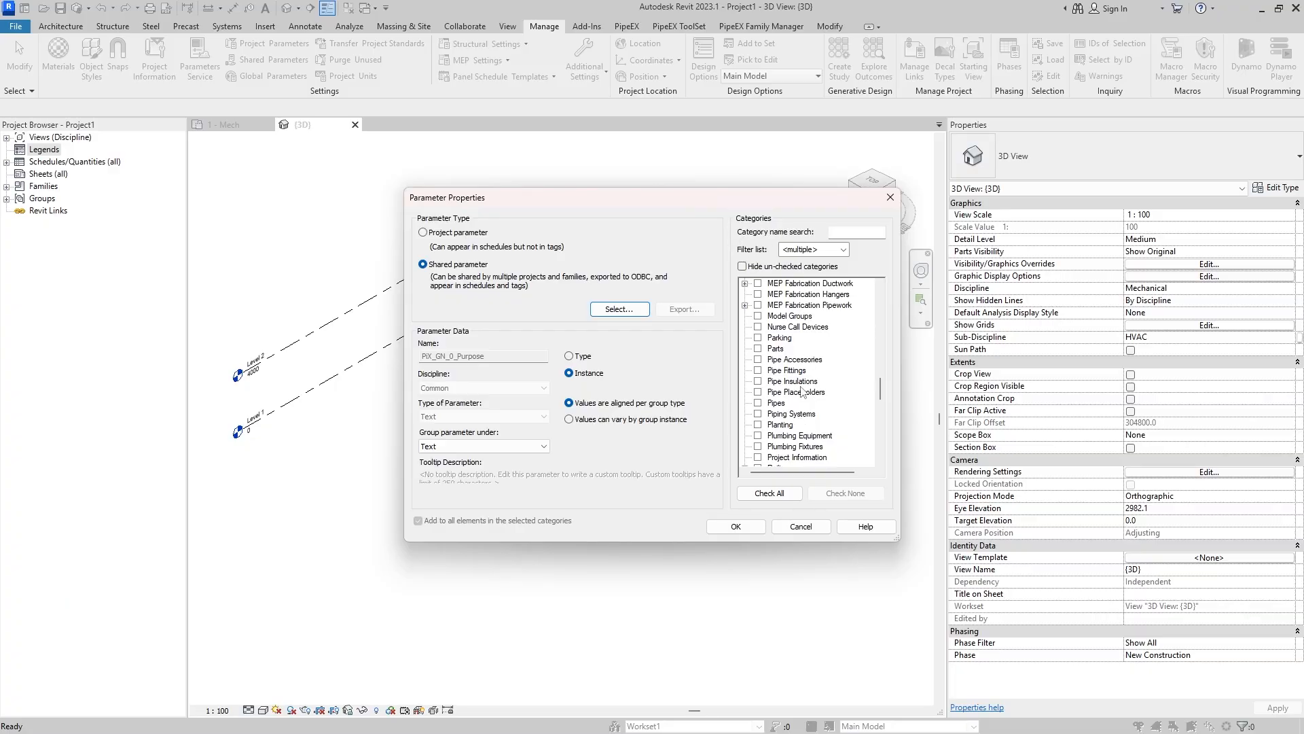
{"action": "scroll", "coordinate": [798, 394], "scroll_direction": "down", "scroll_amount": 8}
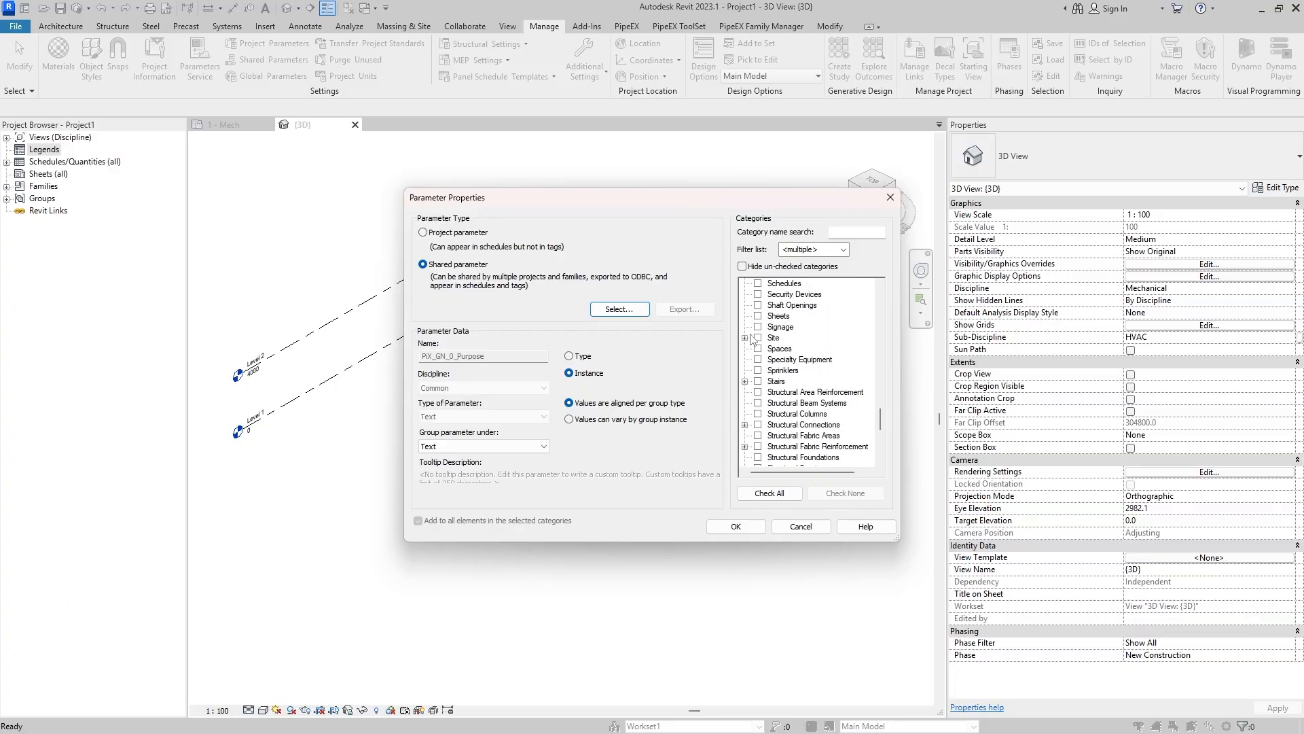
{"action": "scroll", "coordinate": [791, 360], "scroll_direction": "up", "scroll_amount": 2}
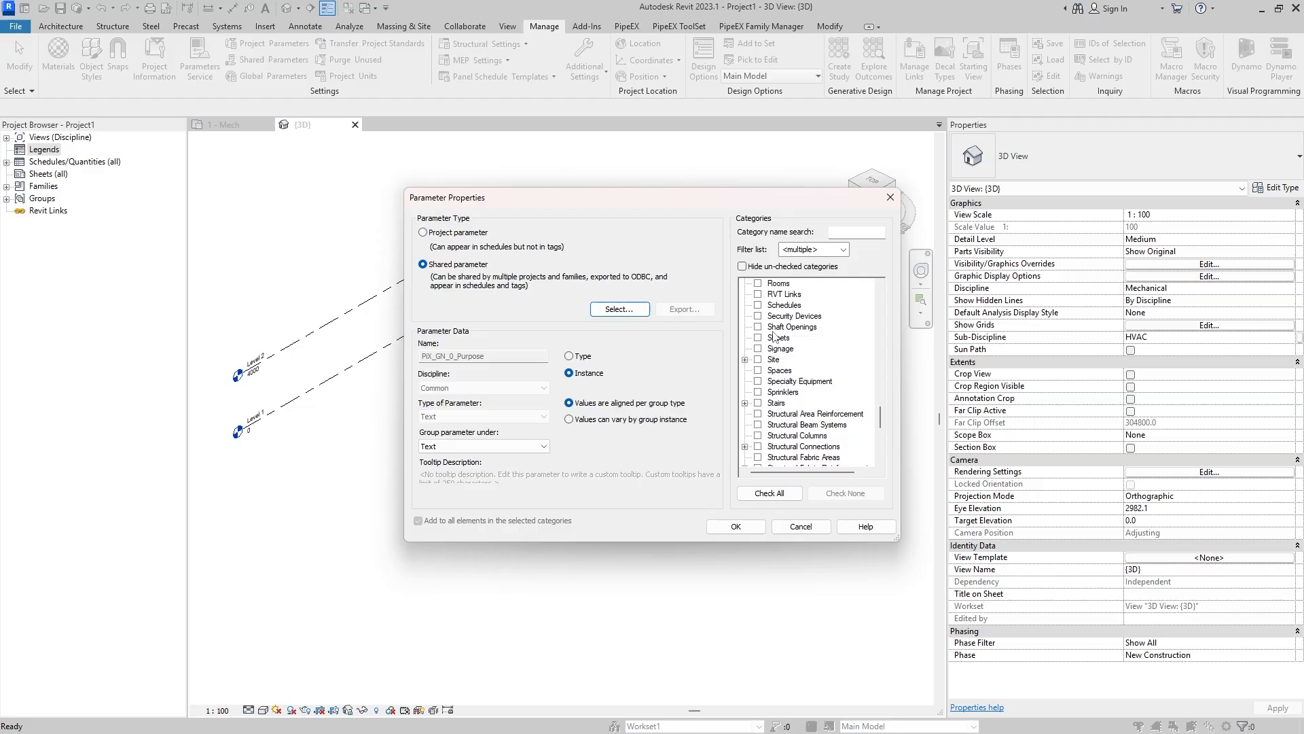
{"action": "left_click", "coordinate": [758, 306]}
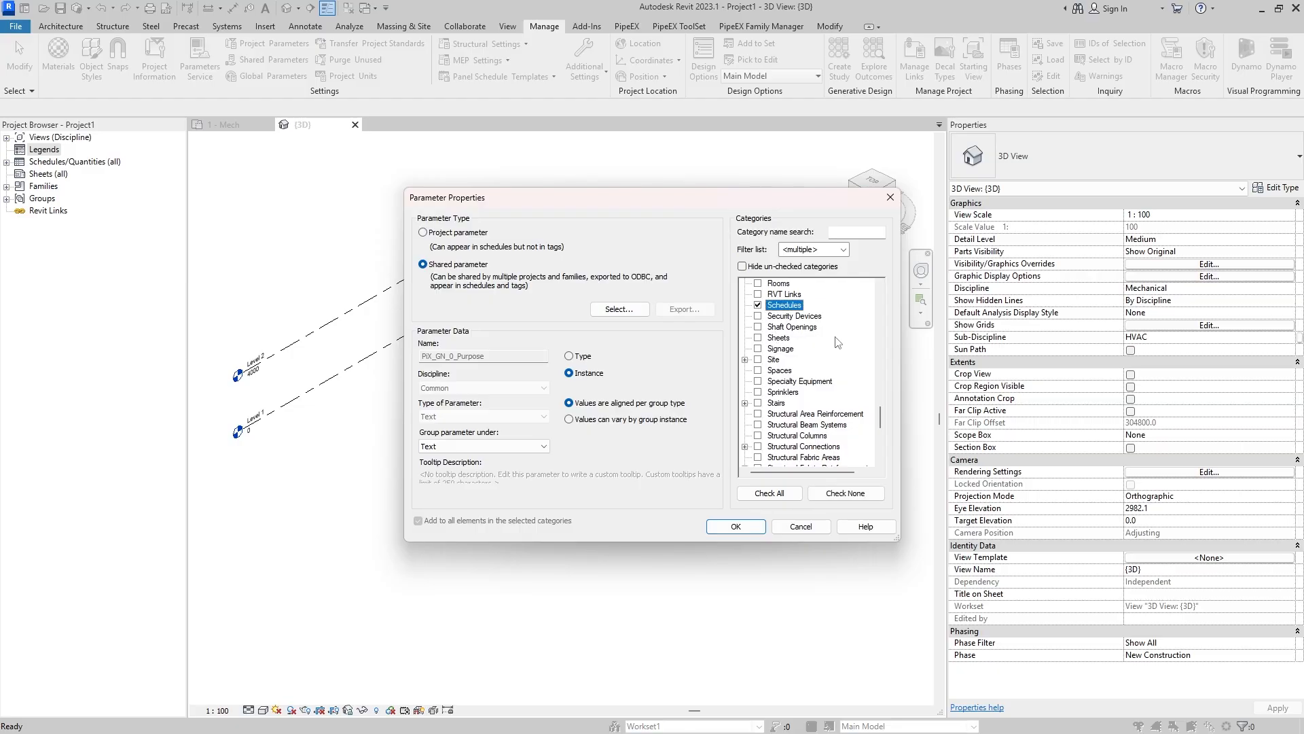
{"action": "scroll", "coordinate": [839, 343], "scroll_direction": "up", "scroll_amount": 2}
{"action": "scroll", "coordinate": [782, 390], "scroll_direction": "down", "scroll_amount": 5}
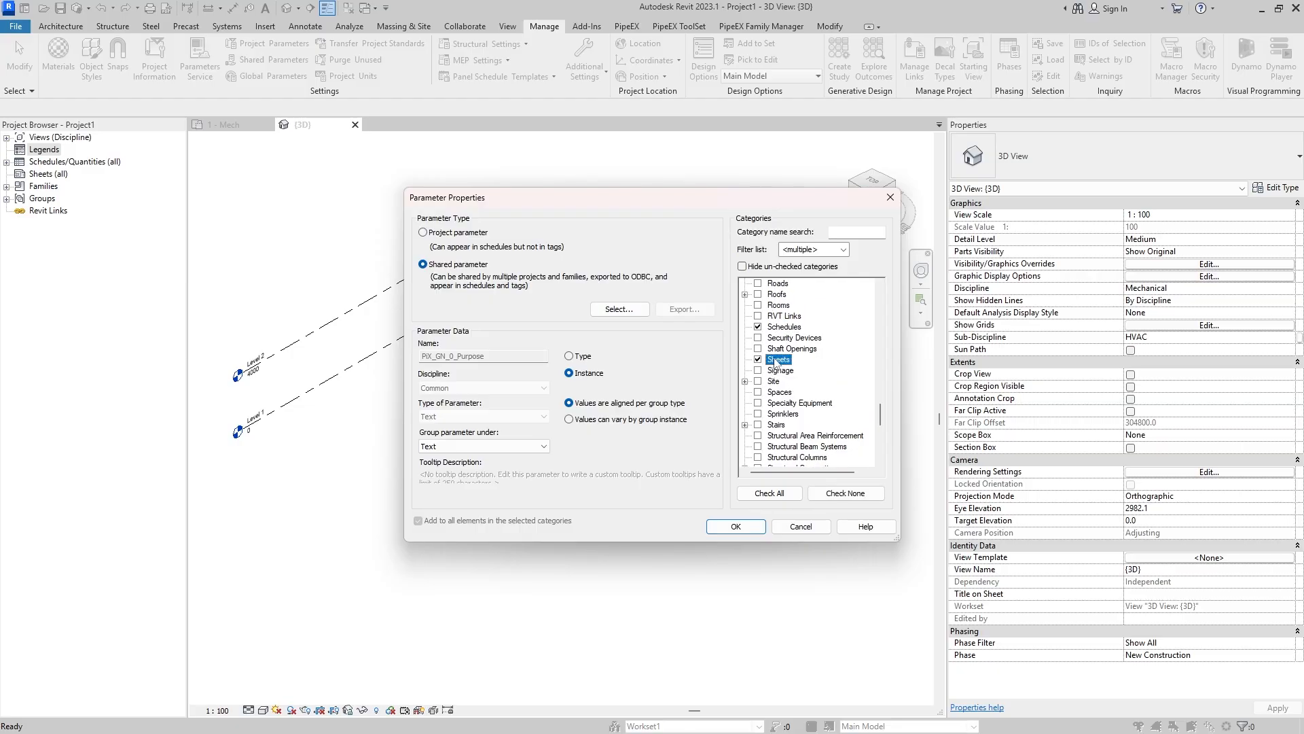
{"action": "scroll", "coordinate": [765, 385], "scroll_direction": "down", "scroll_amount": 4}
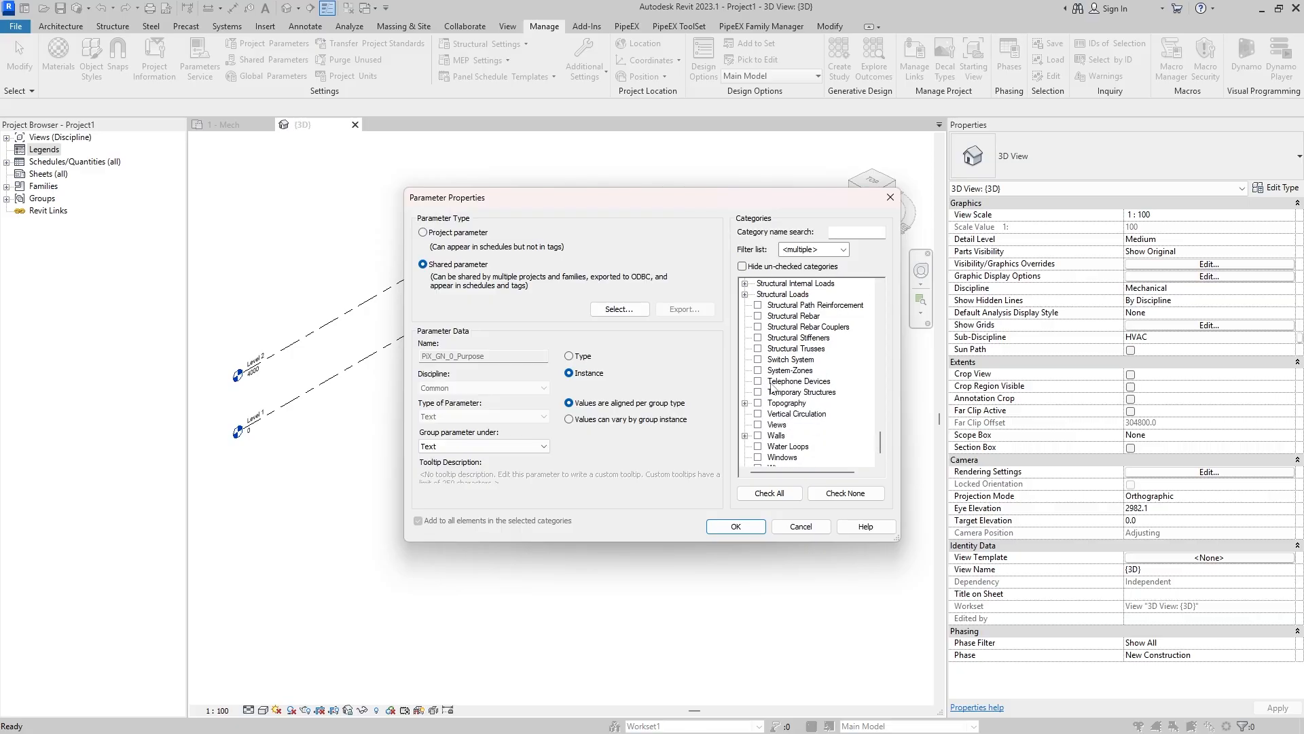
{"action": "left_click", "coordinate": [759, 404]}
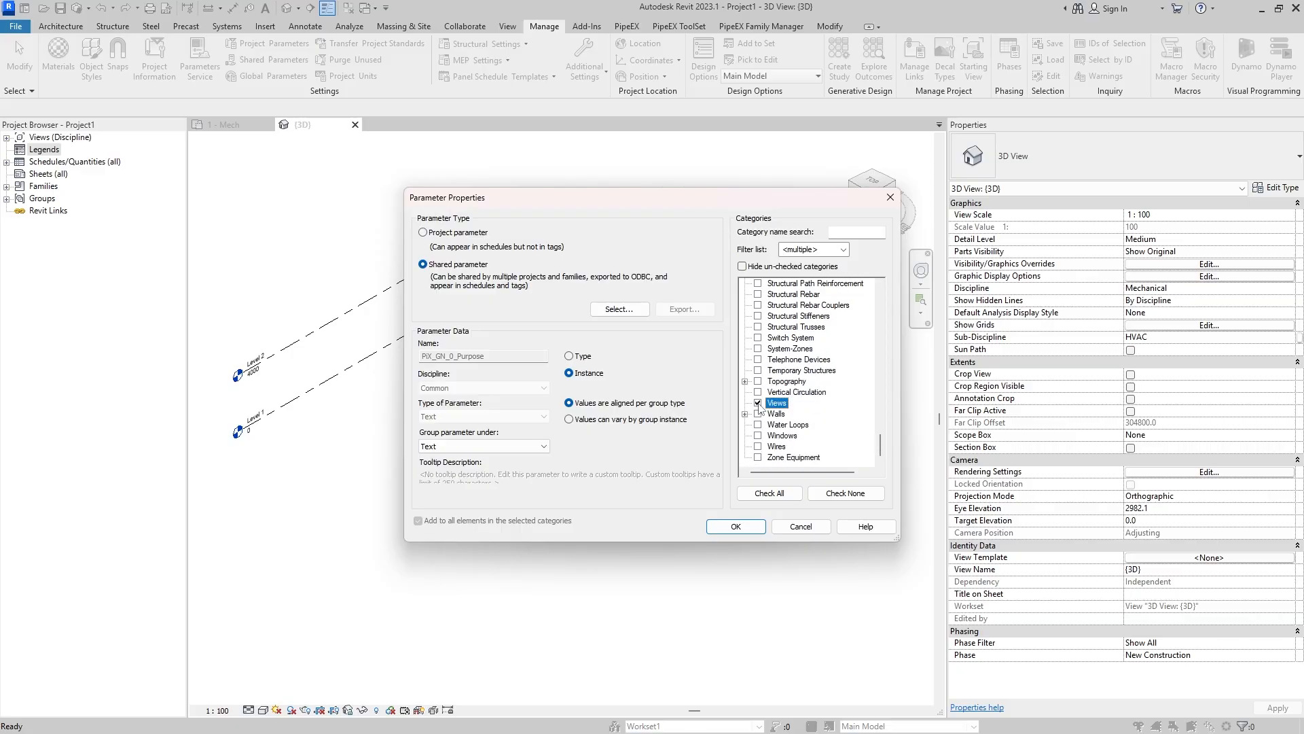
{"action": "left_click", "coordinate": [736, 526]}
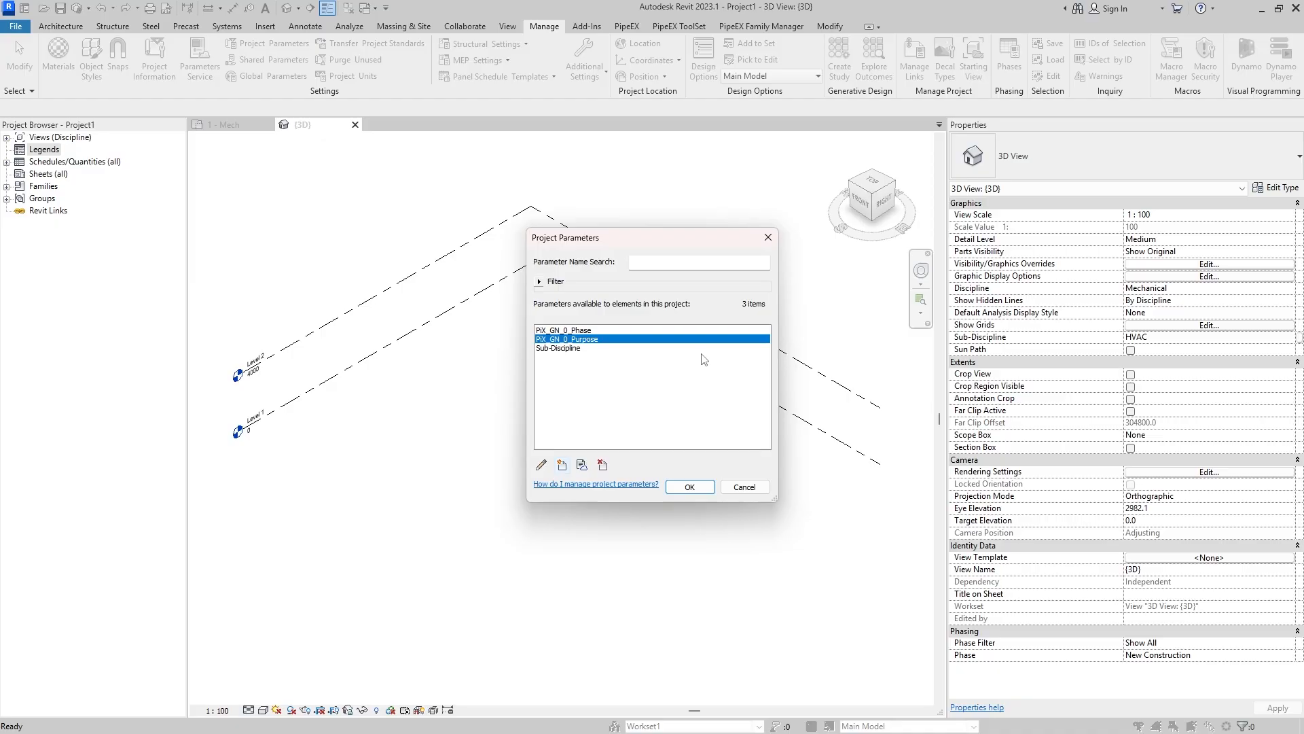
- Create a new project parameter from the shared parameter PiX_GN_0_Status in the PiX_GEN_ProjectHierarchy group
{"action": "left_click", "coordinate": [563, 466]}
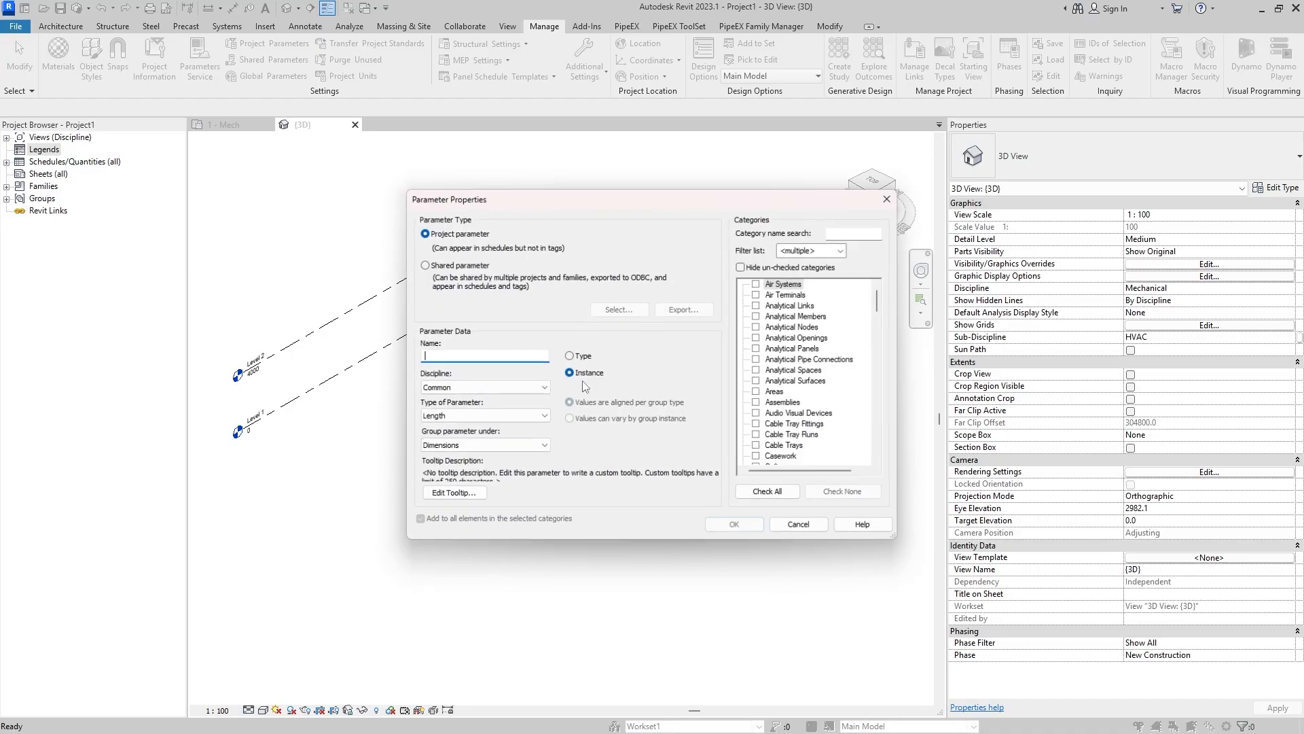
{"action": "left_click", "coordinate": [466, 267]}
{"action": "left_click", "coordinate": [614, 309]}
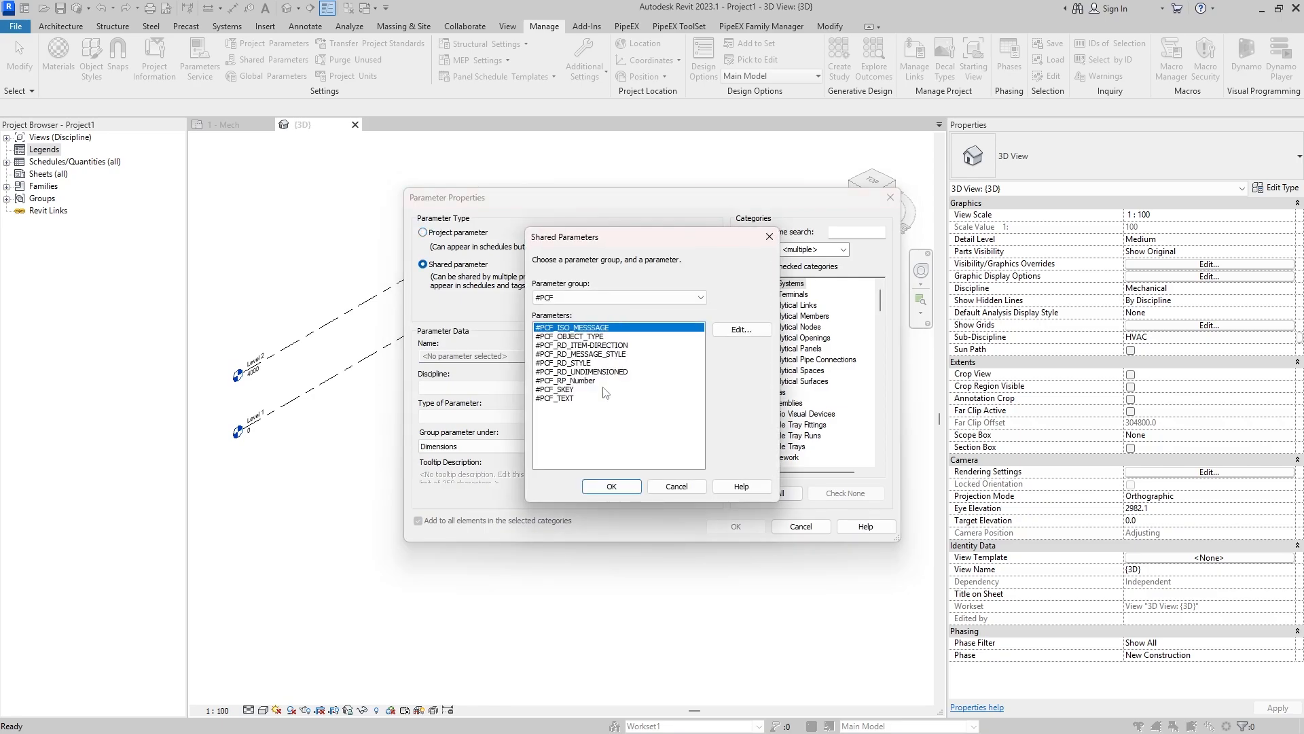
{"action": "left_click", "coordinate": [615, 298]}
{"action": "left_click", "coordinate": [624, 337]}
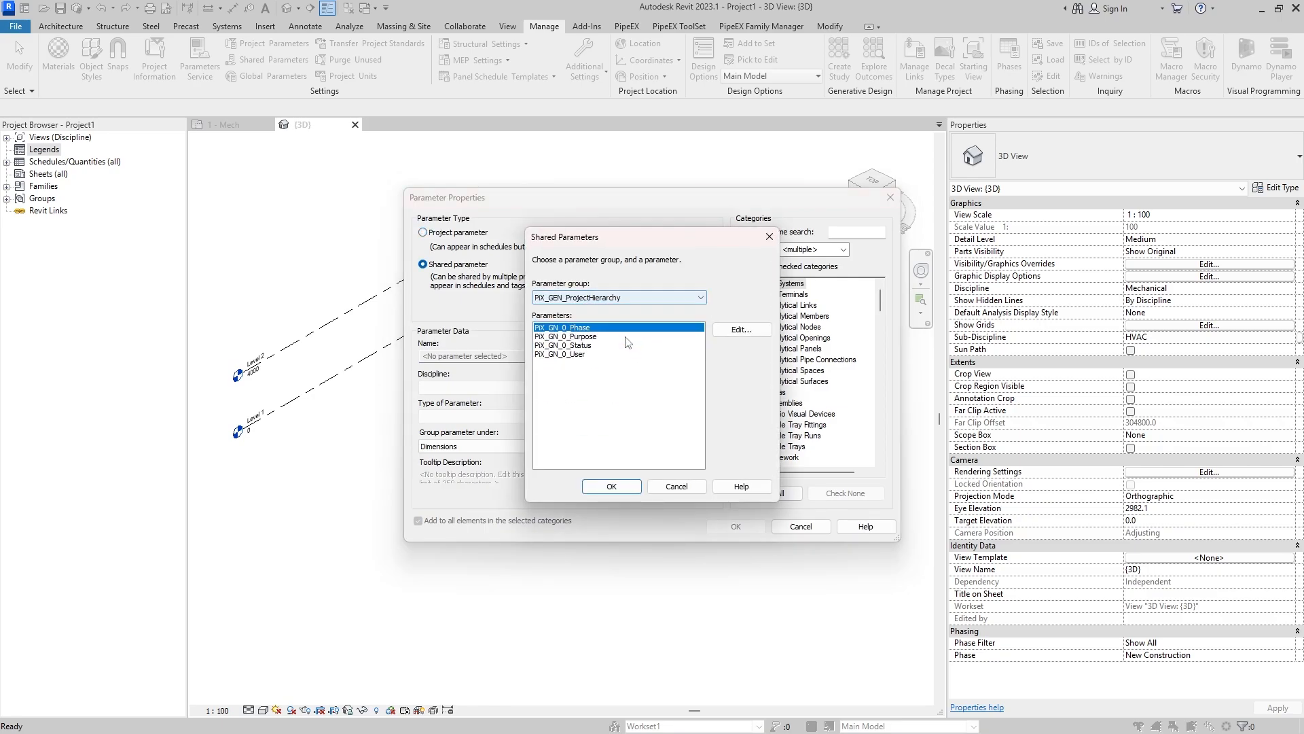
{"action": "left_click", "coordinate": [584, 345]}
{"action": "left_click", "coordinate": [611, 486]}
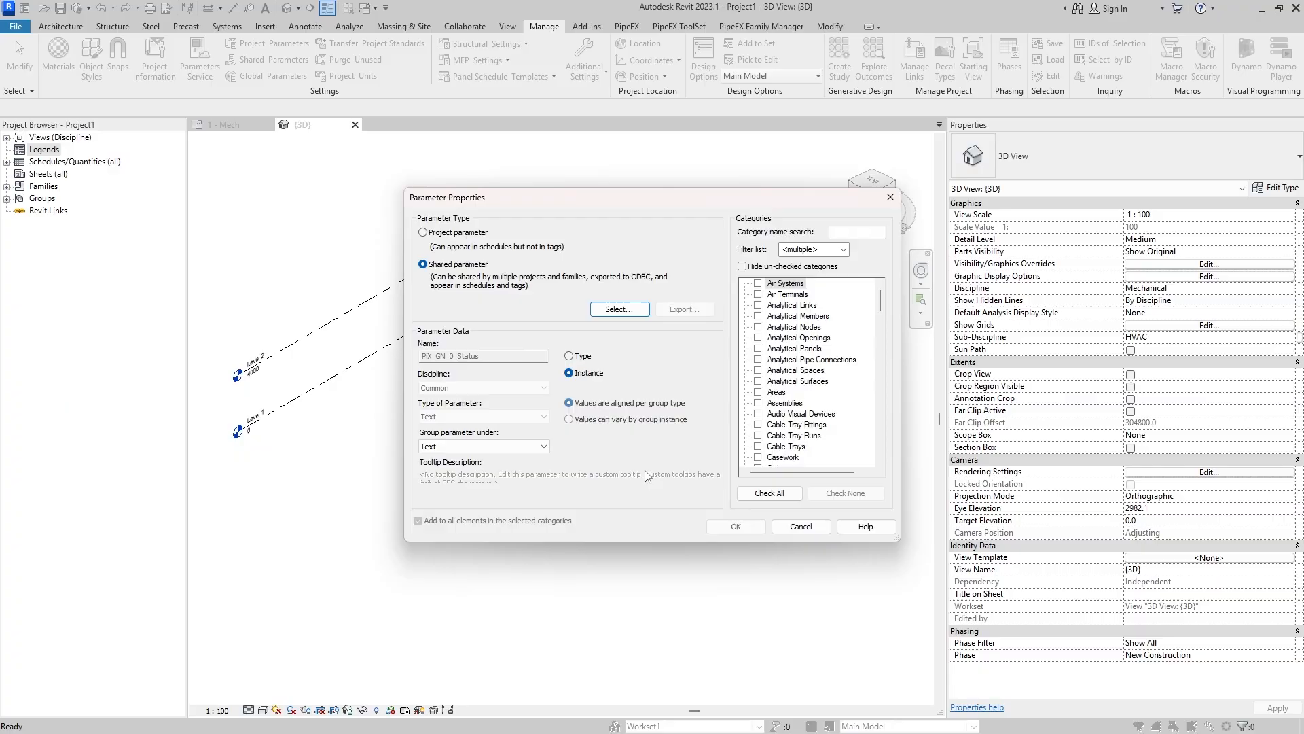
- Assign PiX_GN_0_Status as an instance parameter to the Sheets, Schedules and Views categories and add it to the project
{"action": "scroll", "coordinate": [822, 347], "scroll_direction": "down", "scroll_amount": 6}
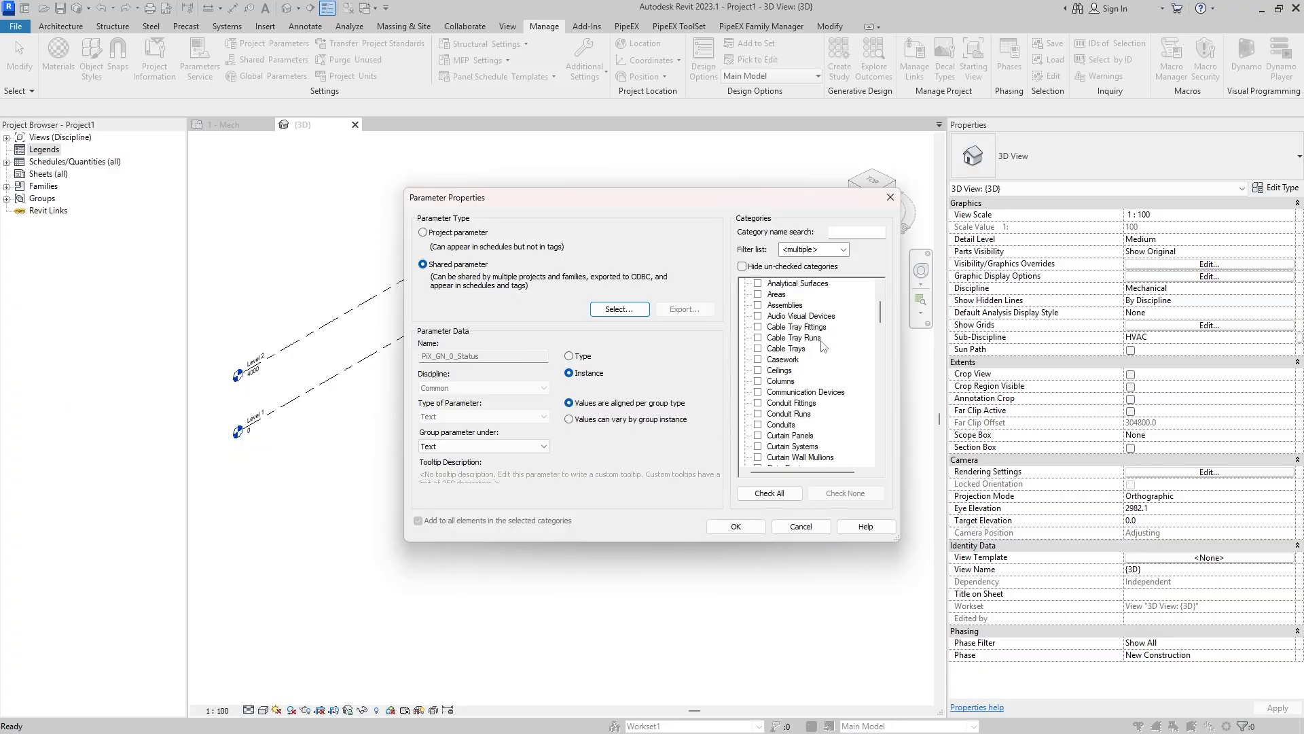
{"action": "scroll", "coordinate": [823, 347], "scroll_direction": "down", "scroll_amount": 15}
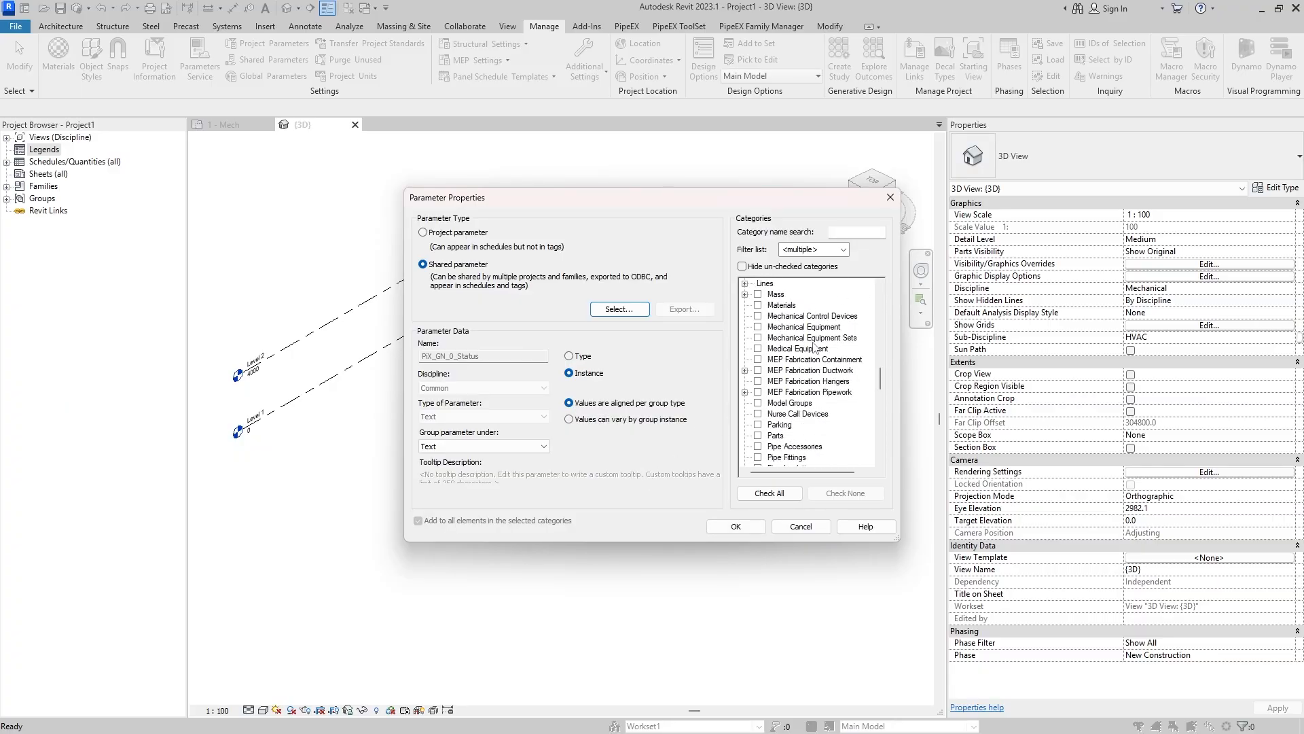
{"action": "scroll", "coordinate": [814, 344], "scroll_direction": "down", "scroll_amount": 8}
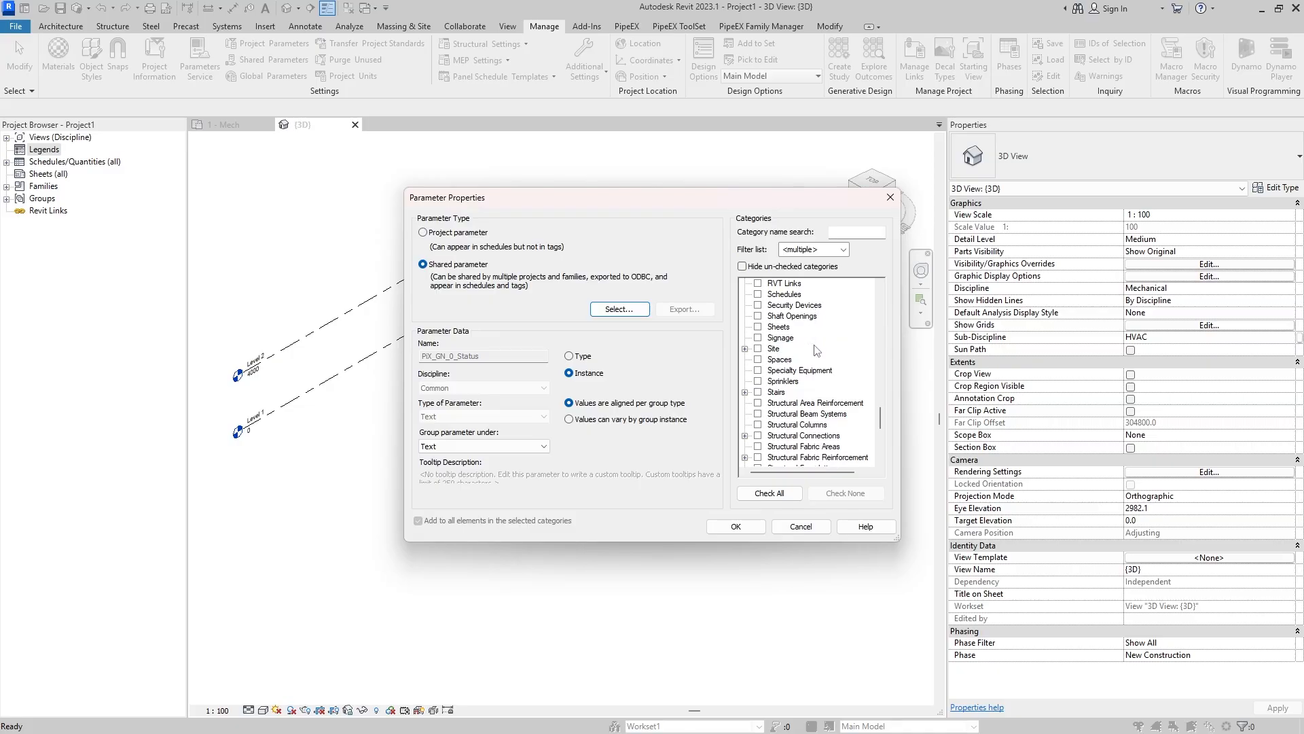
{"action": "scroll", "coordinate": [818, 376], "scroll_direction": "down", "scroll_amount": 3}
{"action": "scroll", "coordinate": [799, 408], "scroll_direction": "up", "scroll_amount": 4}
{"action": "left_click", "coordinate": [758, 326]}
{"action": "scroll", "coordinate": [815, 343], "scroll_direction": "up", "scroll_amount": 1}
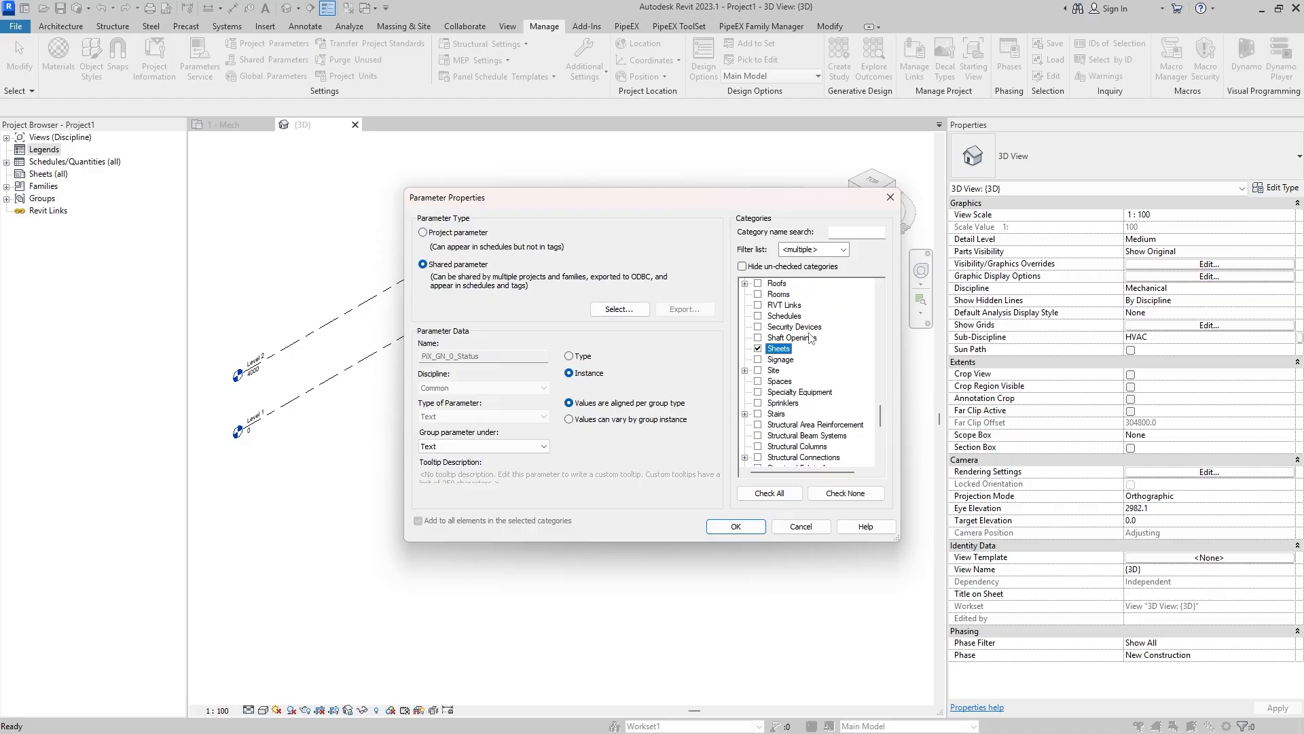
{"action": "scroll", "coordinate": [809, 333], "scroll_direction": "up", "scroll_amount": 1}
{"action": "scroll", "coordinate": [813, 330], "scroll_direction": "down", "scroll_amount": 1}
{"action": "left_click", "coordinate": [758, 316]}
{"action": "scroll", "coordinate": [855, 382], "scroll_direction": "down", "scroll_amount": 7}
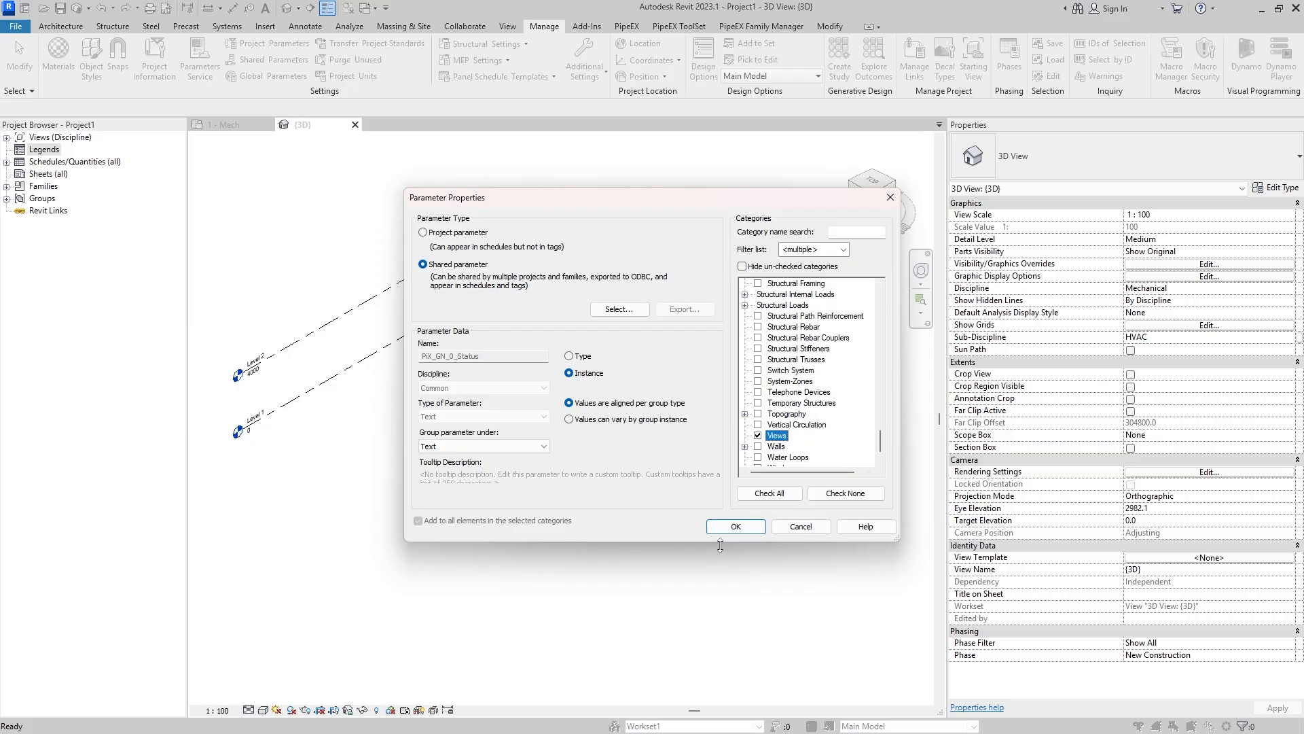
{"action": "left_click", "coordinate": [735, 527]}
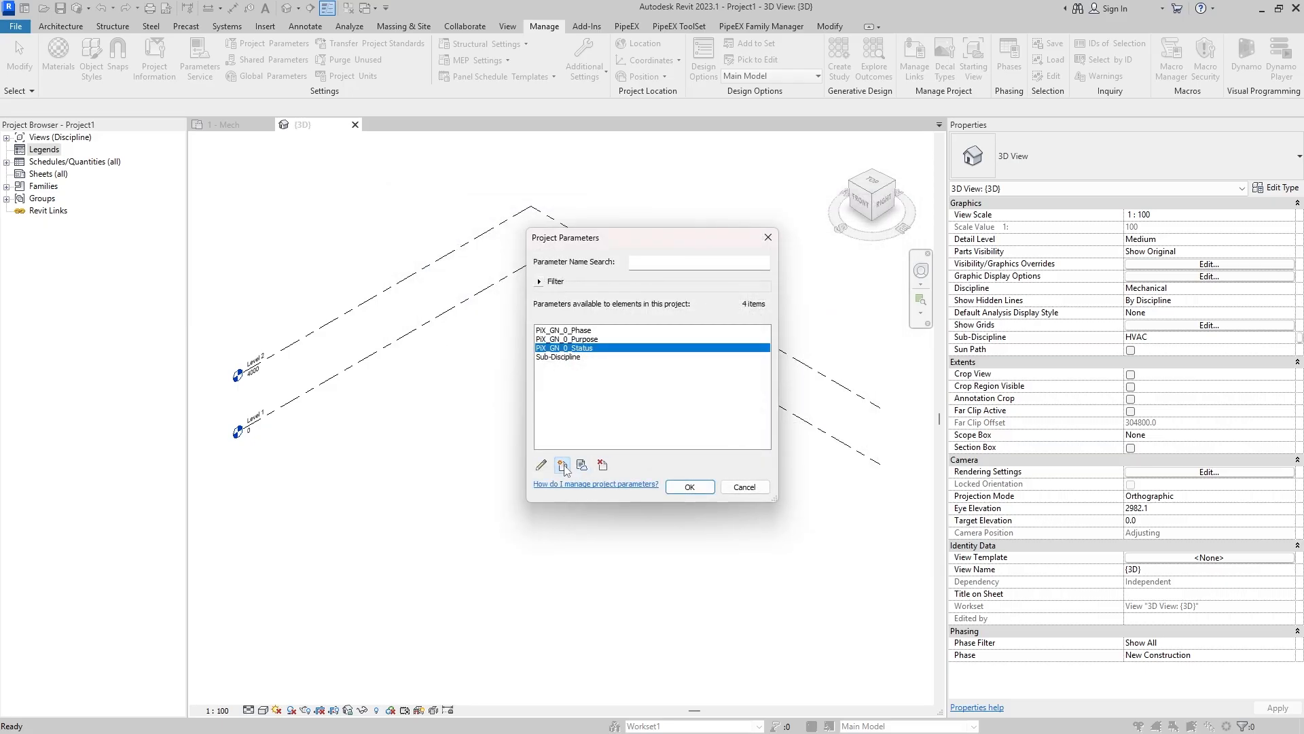
- Create another project parameter from the shared parameter PiX_GN_0_User in the PiX_GEN_ProjectHierarchy group
{"action": "left_click", "coordinate": [562, 466]}
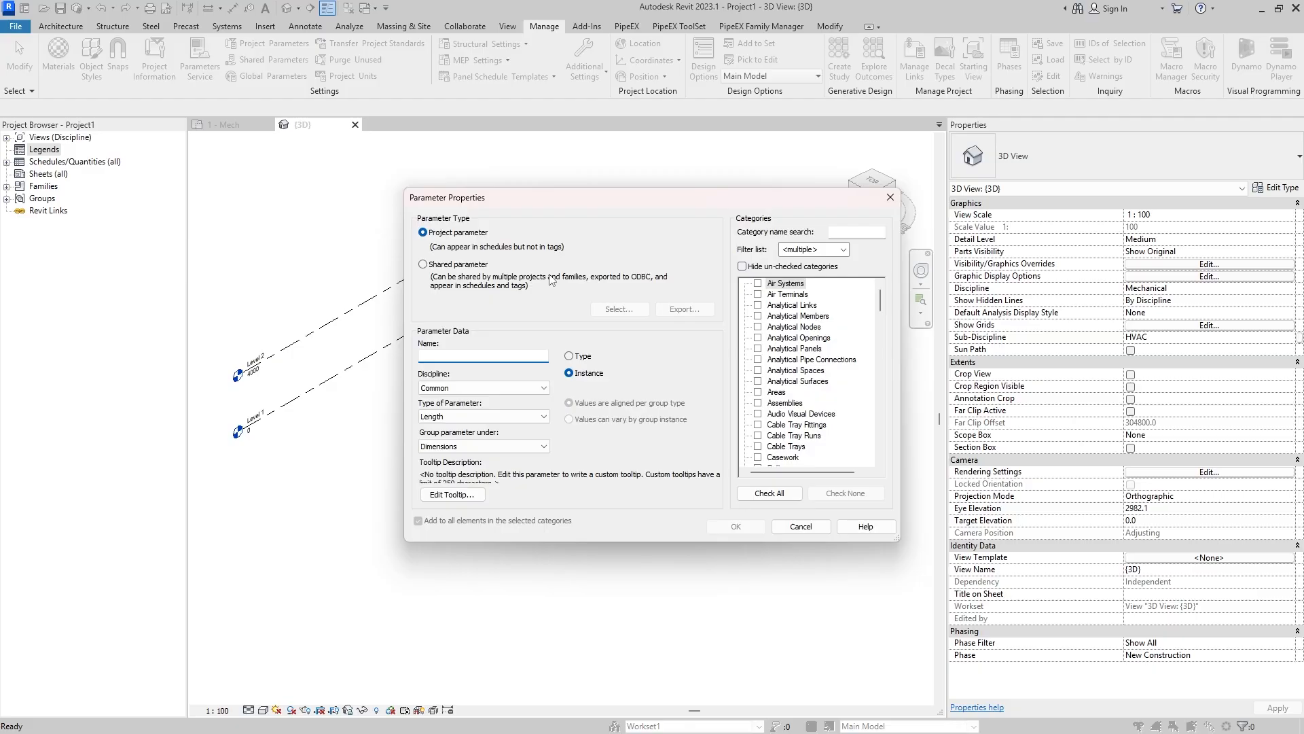
{"action": "left_click", "coordinate": [471, 265]}
{"action": "left_click", "coordinate": [618, 310]}
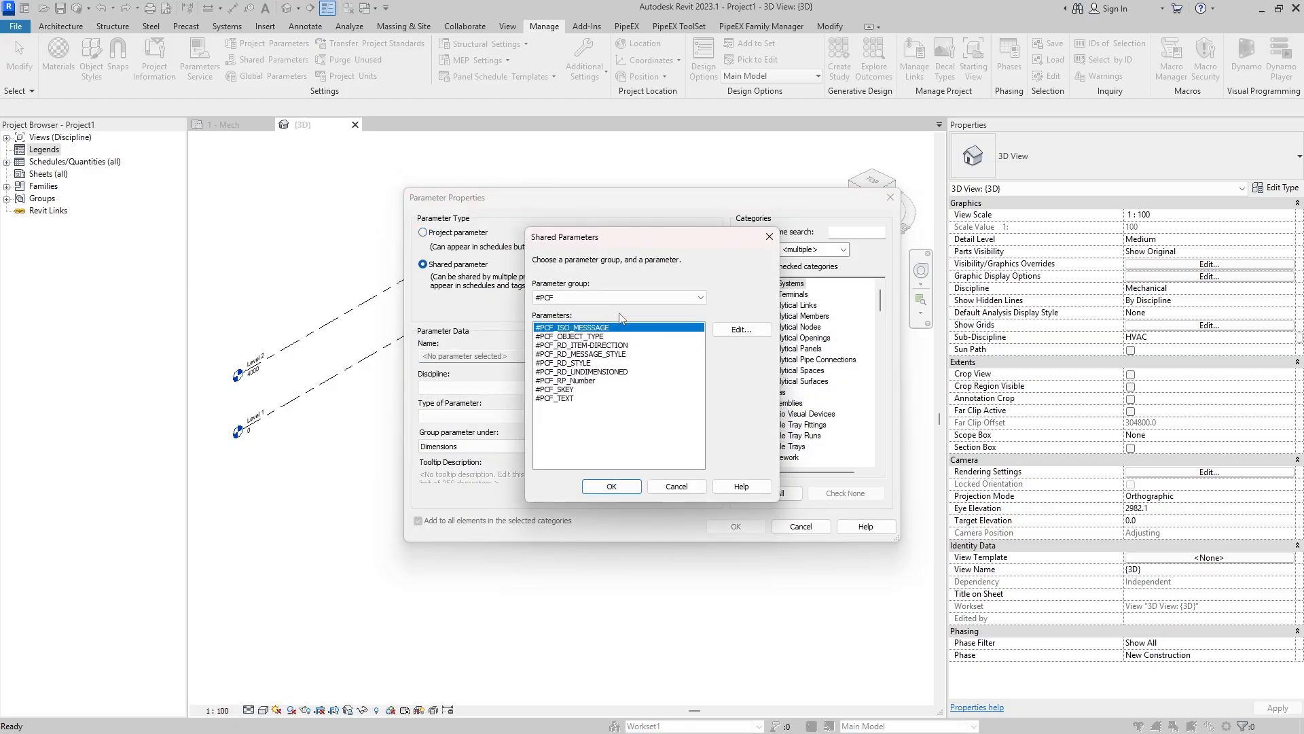
{"action": "left_click", "coordinate": [584, 299]}
{"action": "left_click", "coordinate": [601, 337]}
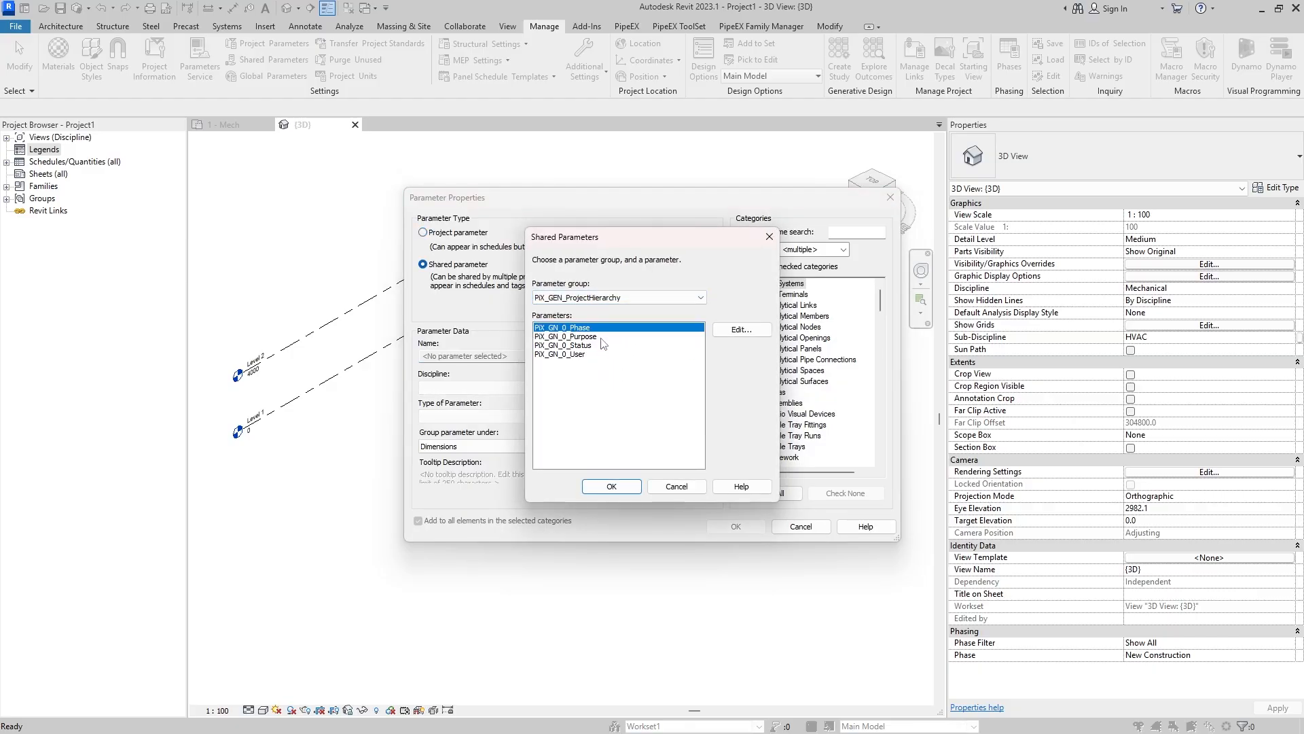
{"action": "left_click", "coordinate": [594, 354]}
{"action": "left_click", "coordinate": [626, 488]}
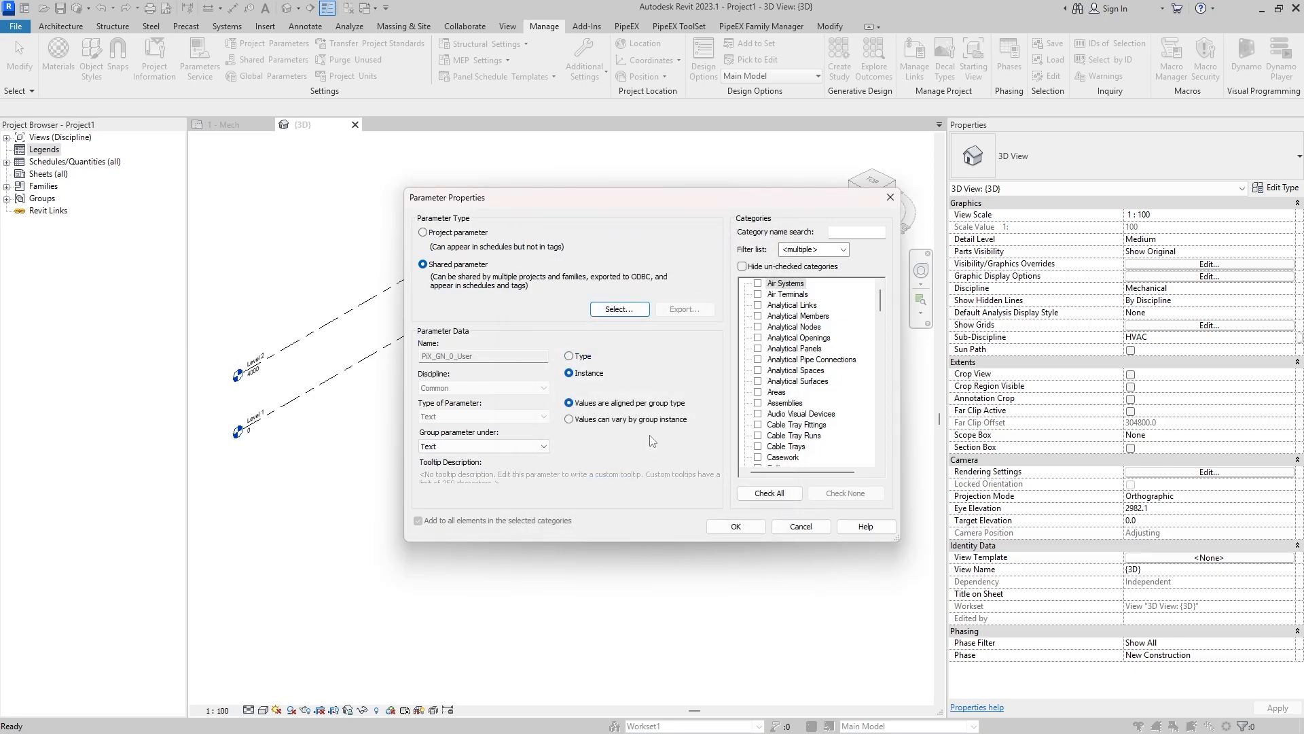
- Assign PiX_GN_0_User as an instance parameter to the Sheets and Views categories and add it to the project
{"action": "left_click_drag", "start_coordinate": [881, 314], "coordinate": [882, 412]}
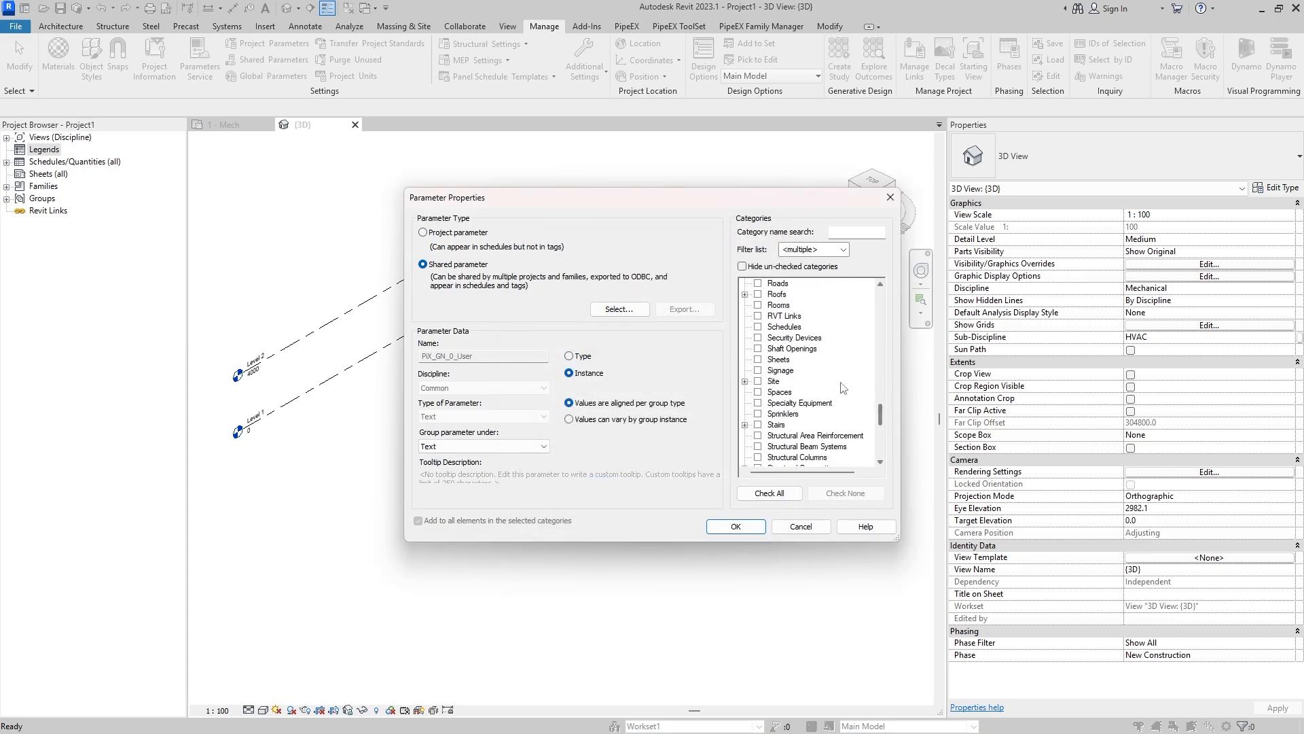
{"action": "scroll", "coordinate": [780, 336], "scroll_direction": "up", "scroll_amount": 1}
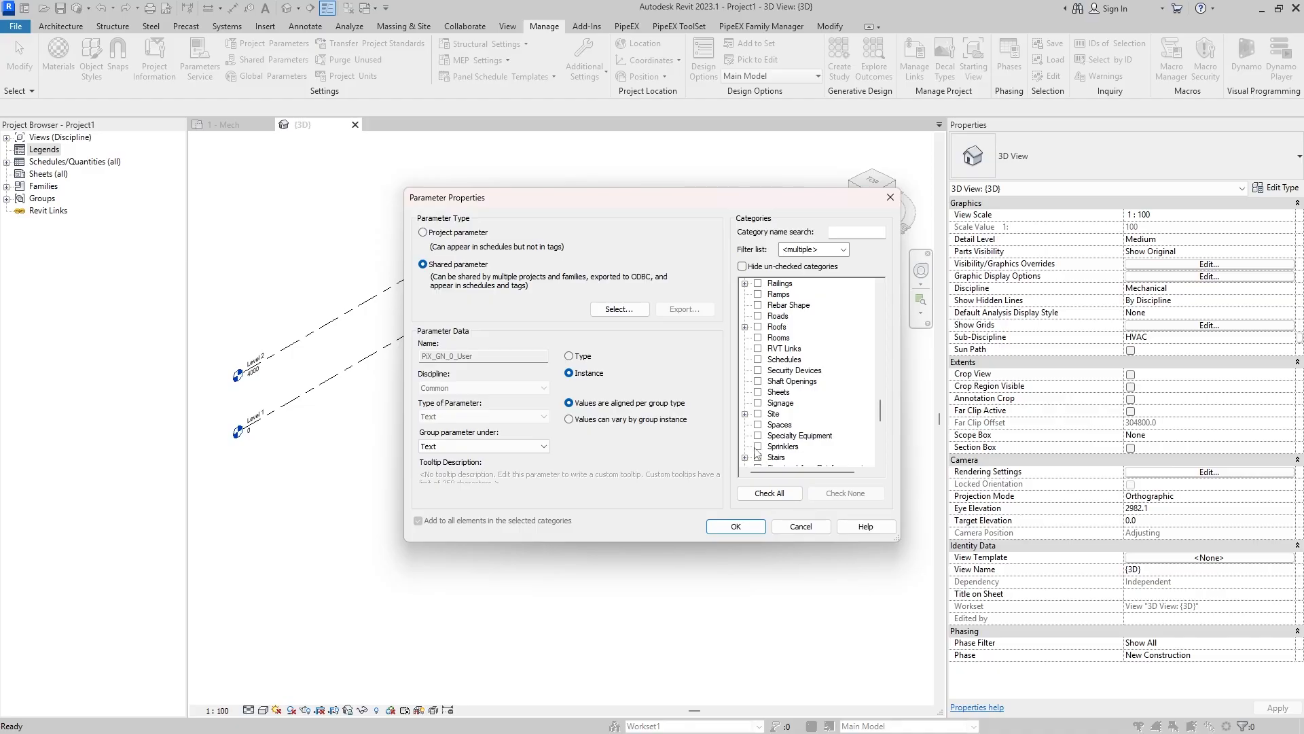
{"action": "left_click", "coordinate": [758, 392]}
{"action": "scroll", "coordinate": [805, 385], "scroll_direction": "down", "scroll_amount": 5}
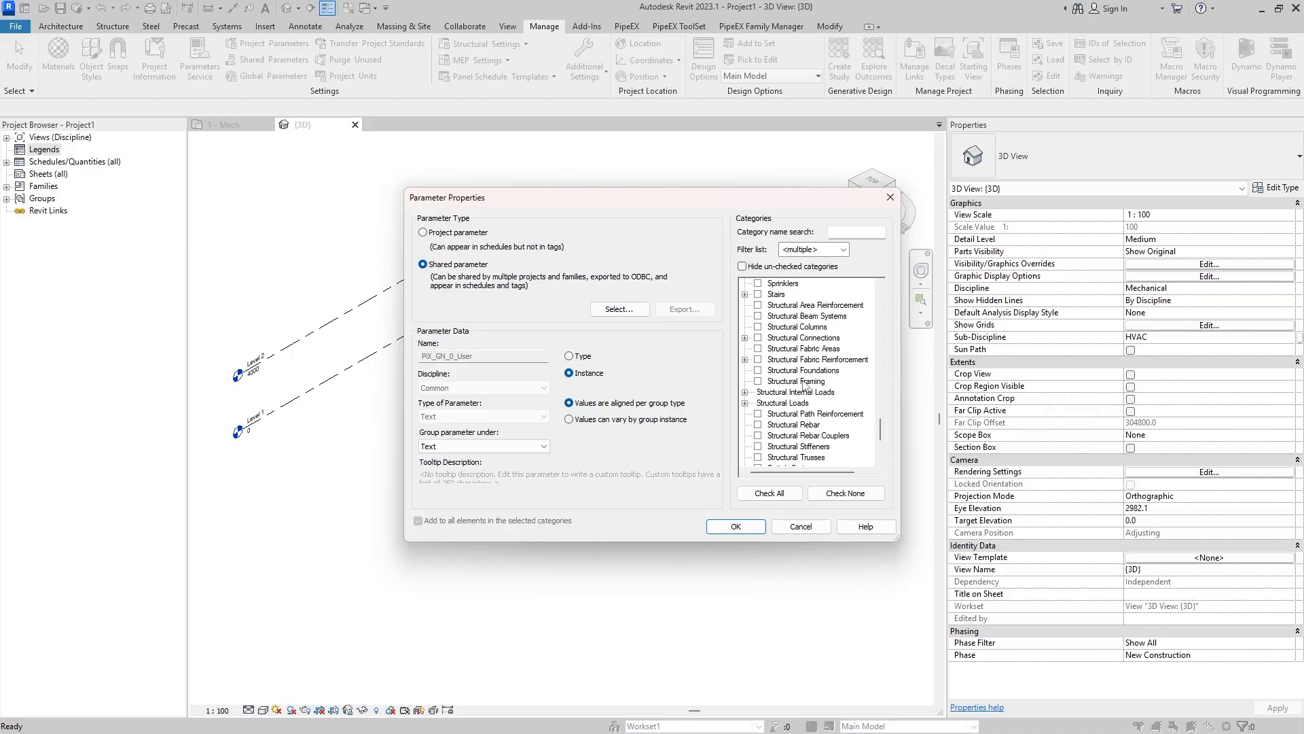
{"action": "scroll", "coordinate": [806, 394], "scroll_direction": "down", "scroll_amount": 3}
{"action": "left_click", "coordinate": [758, 446]}
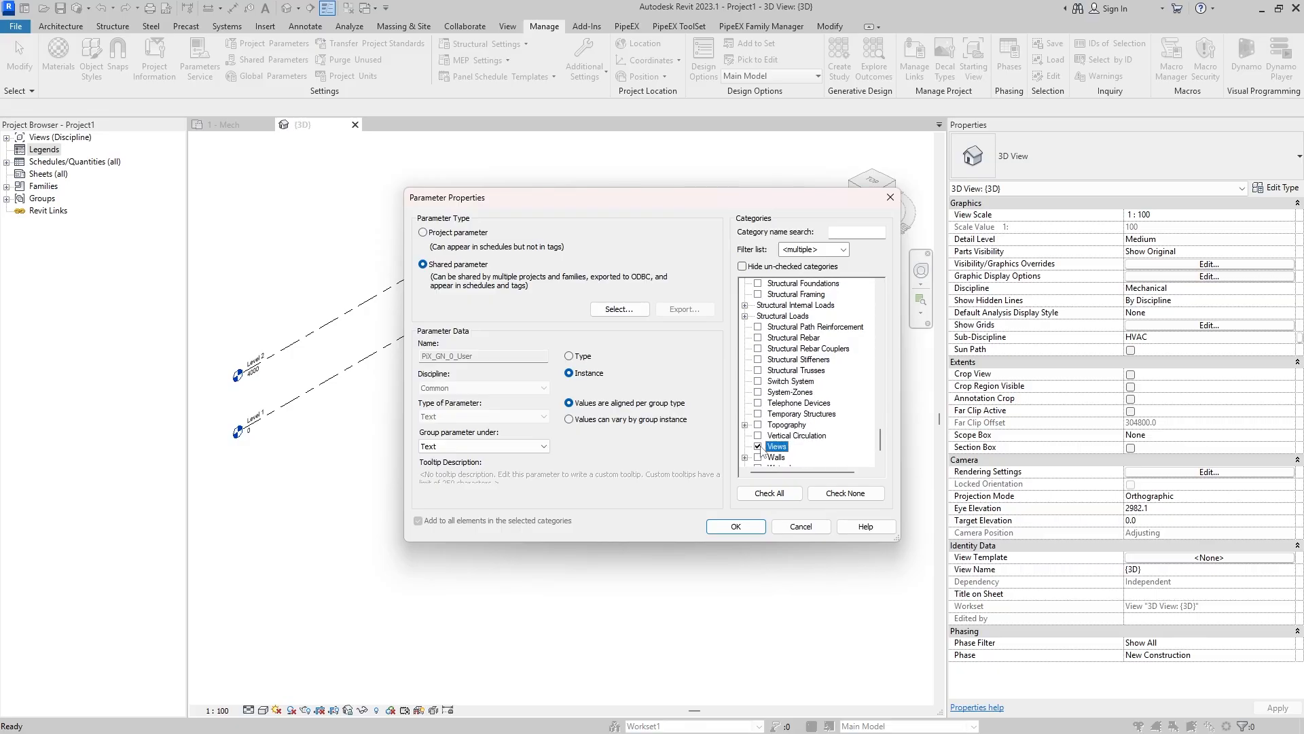
{"action": "left_click", "coordinate": [736, 527]}
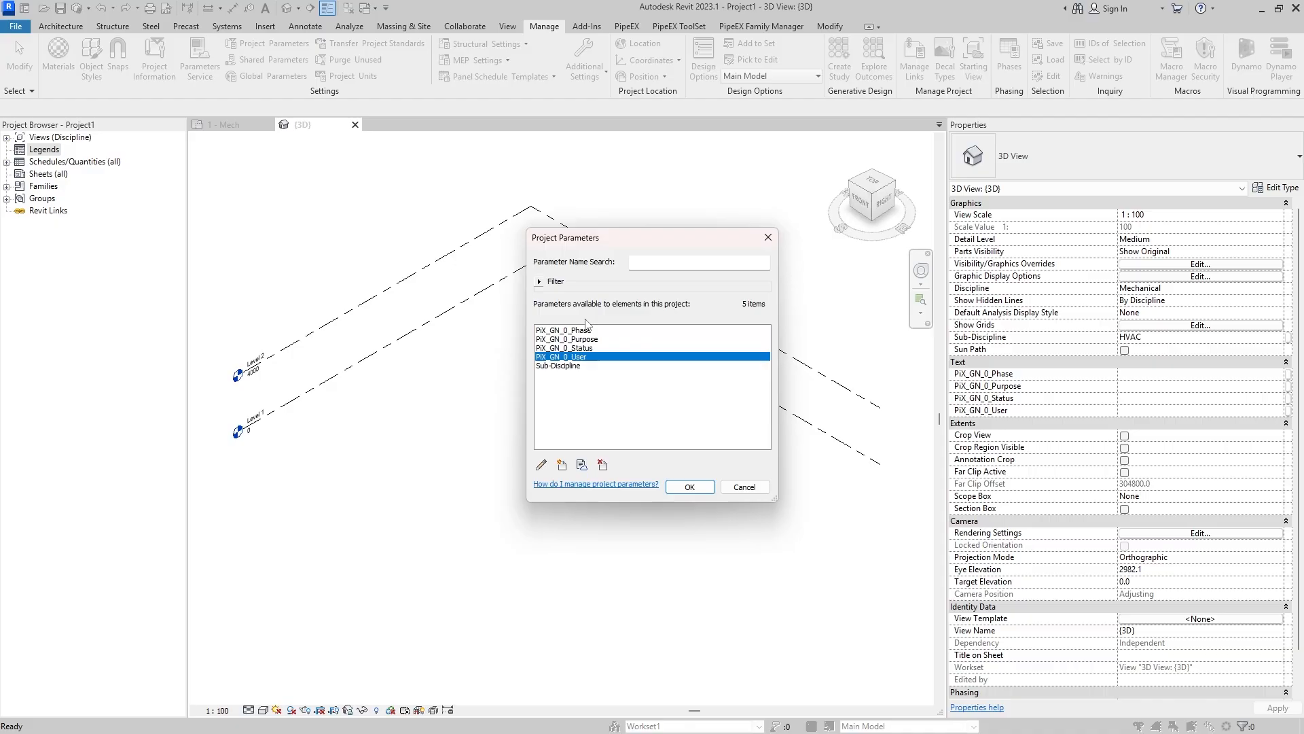
- Review the four added PiX_GN_0 parameters (Phase, Purpose, Status and User) in the project parameters list
{"action": "left_click", "coordinate": [596, 349]}
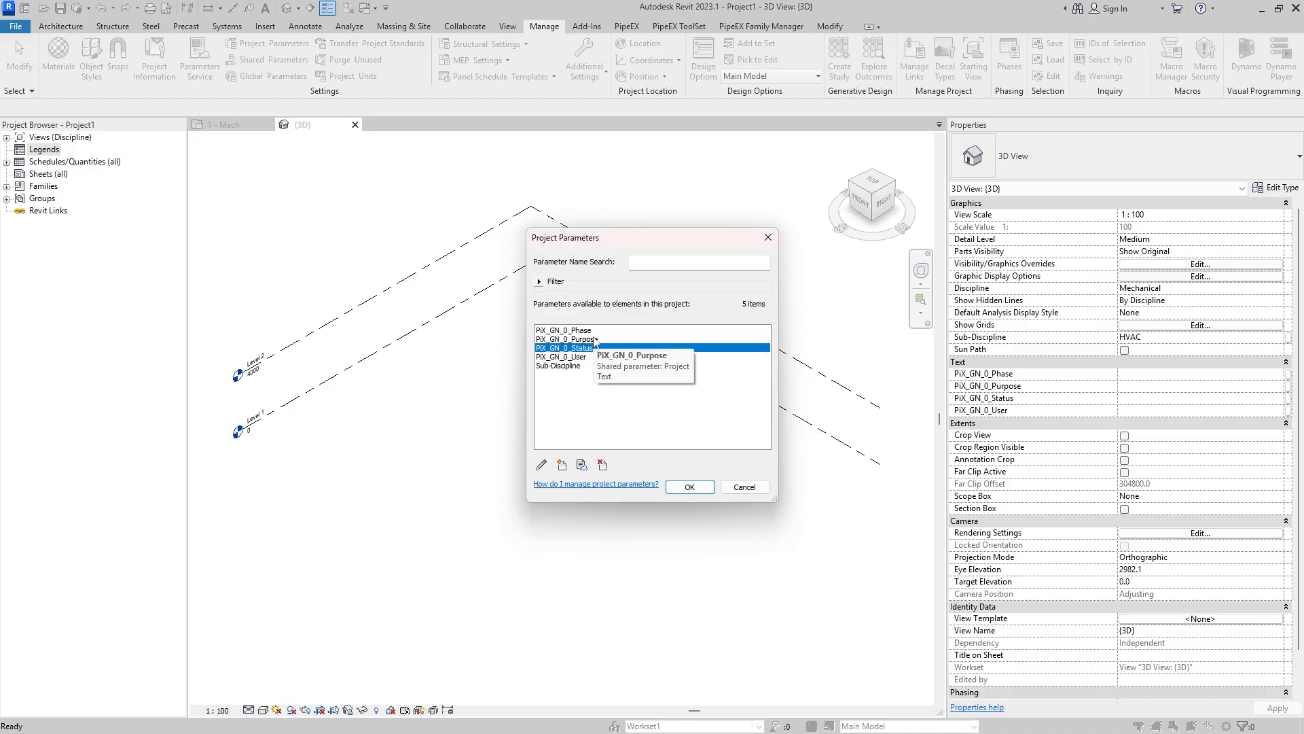
{"action": "left_click", "coordinate": [580, 340]}
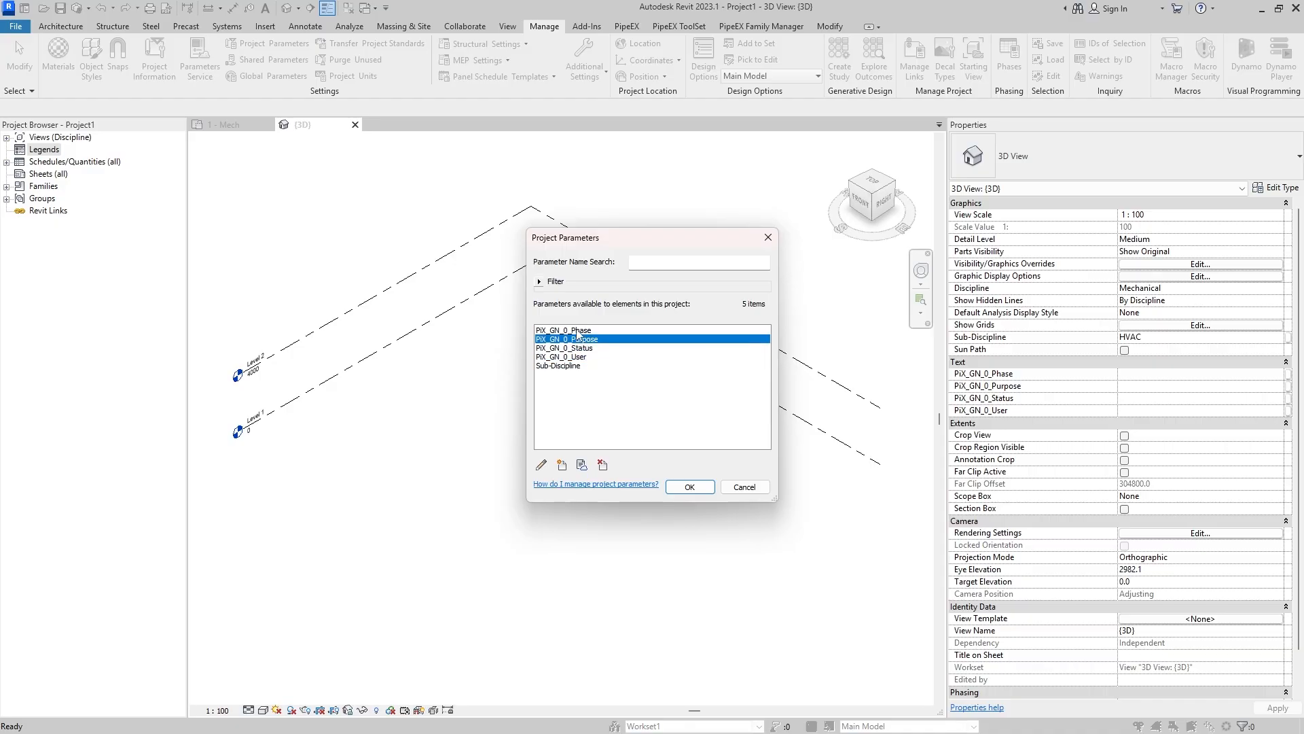
{"action": "left_click", "coordinate": [579, 331]}
{"action": "left_click", "coordinate": [588, 356]}
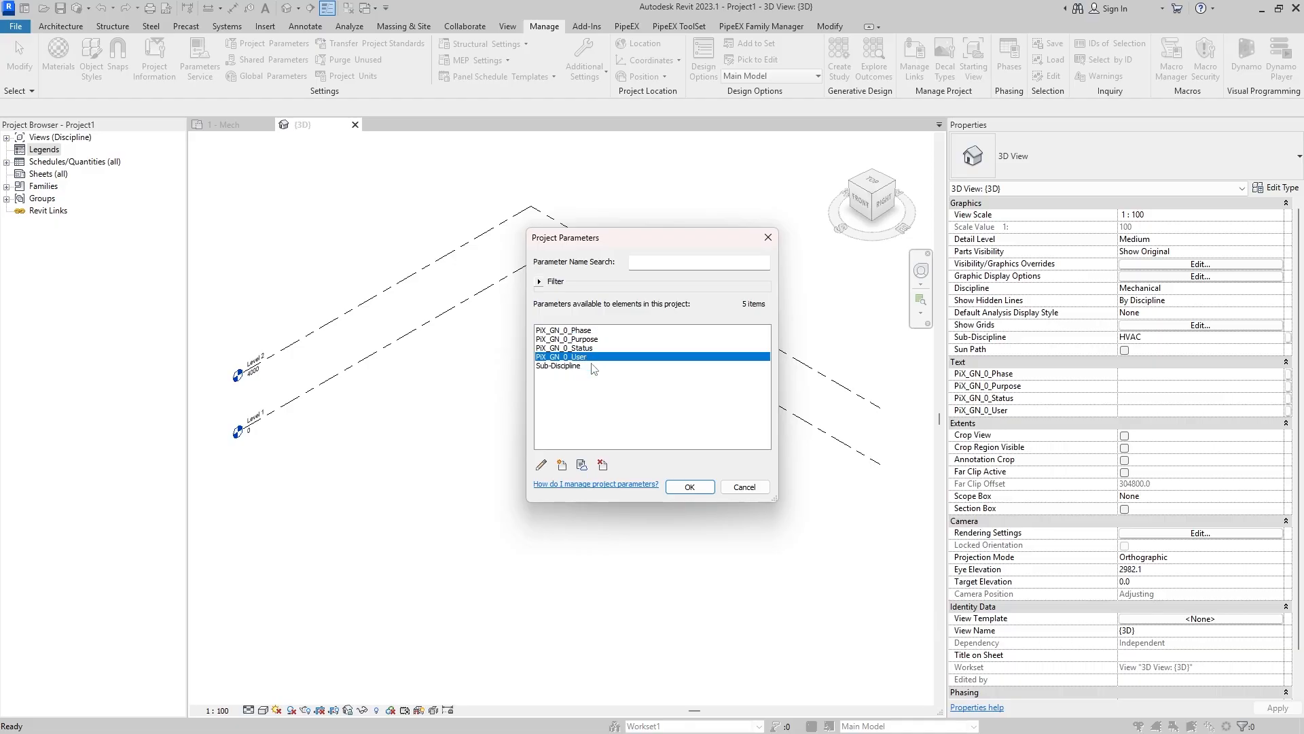
{"action": "left_click", "coordinate": [588, 339]}
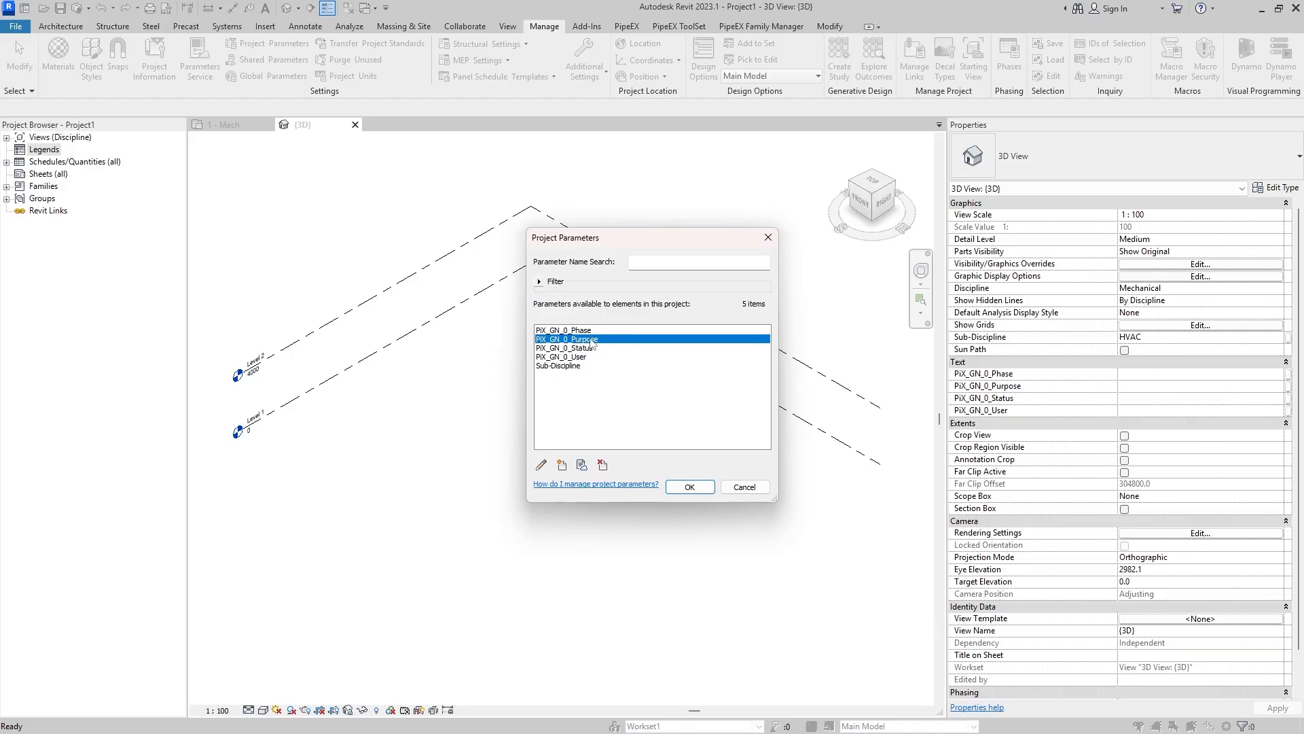
{"action": "left_click", "coordinate": [591, 331]}
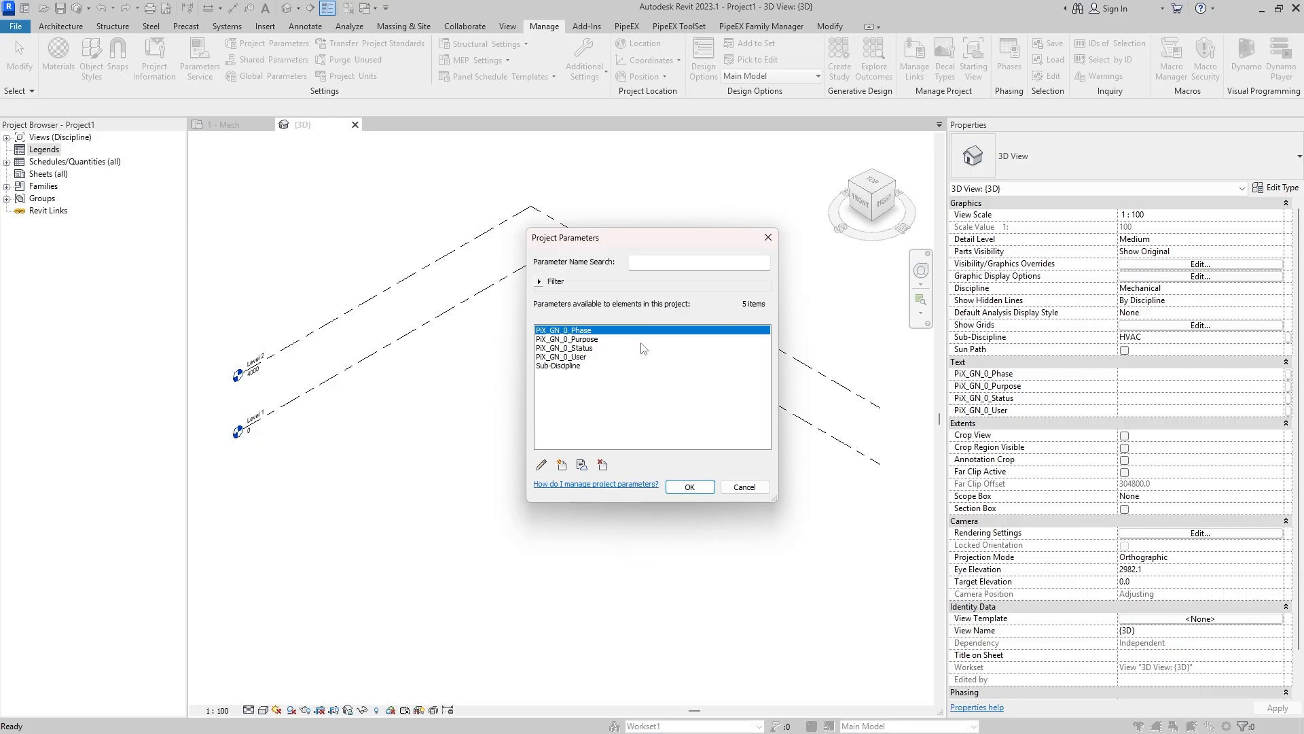
{"action": "left_click", "coordinate": [591, 357]}
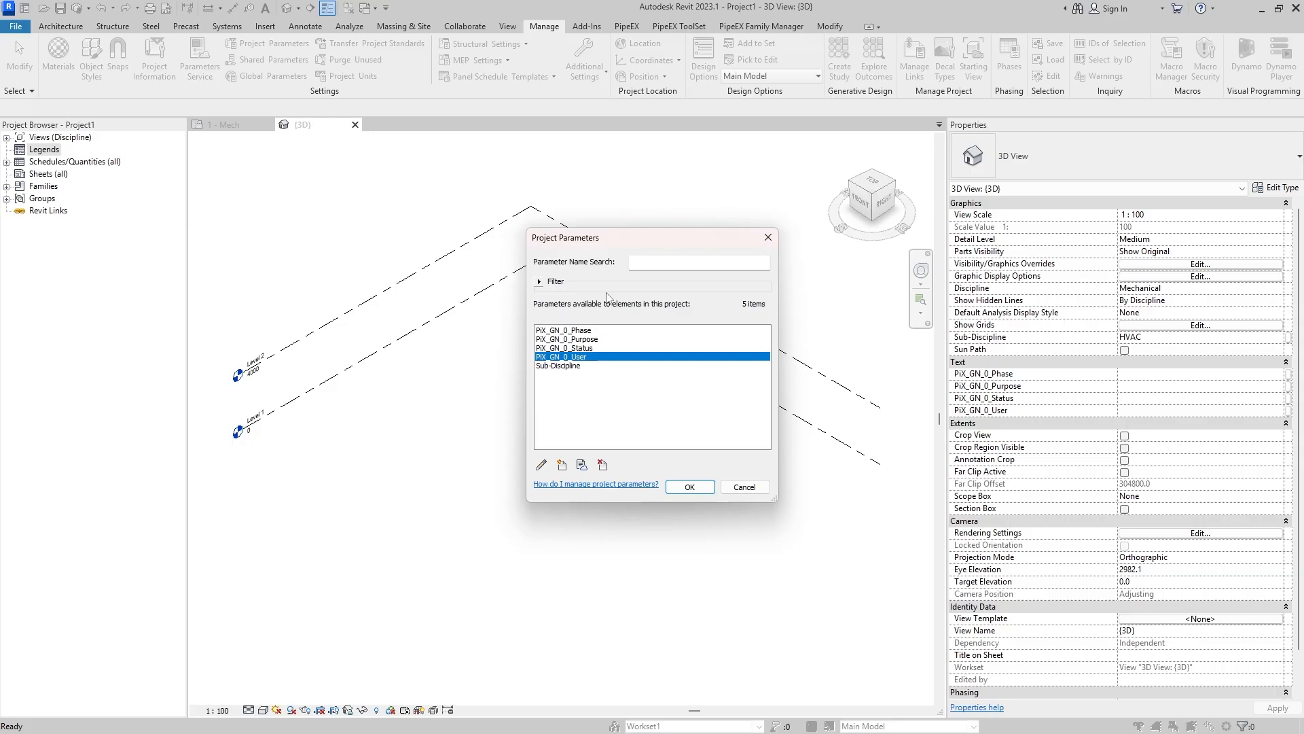
{"action": "left_click", "coordinate": [598, 341]}
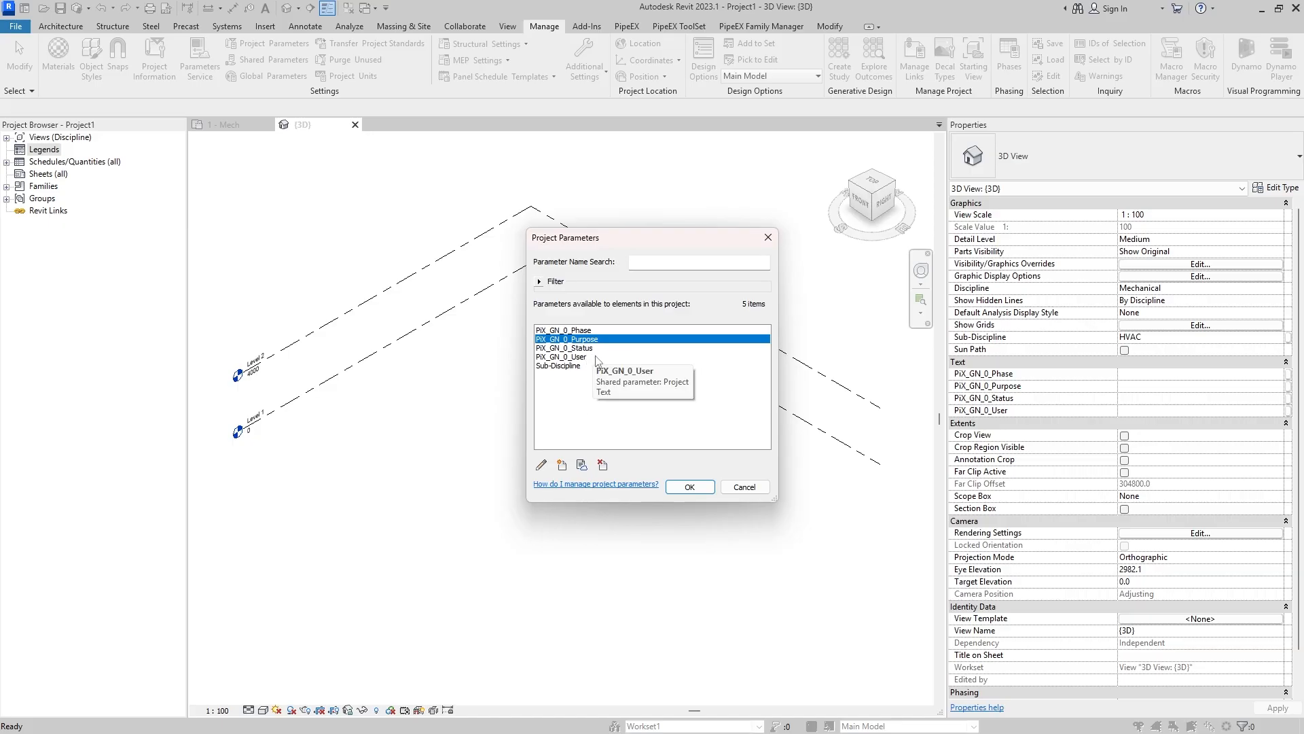
{"action": "key", "text": "Up"}
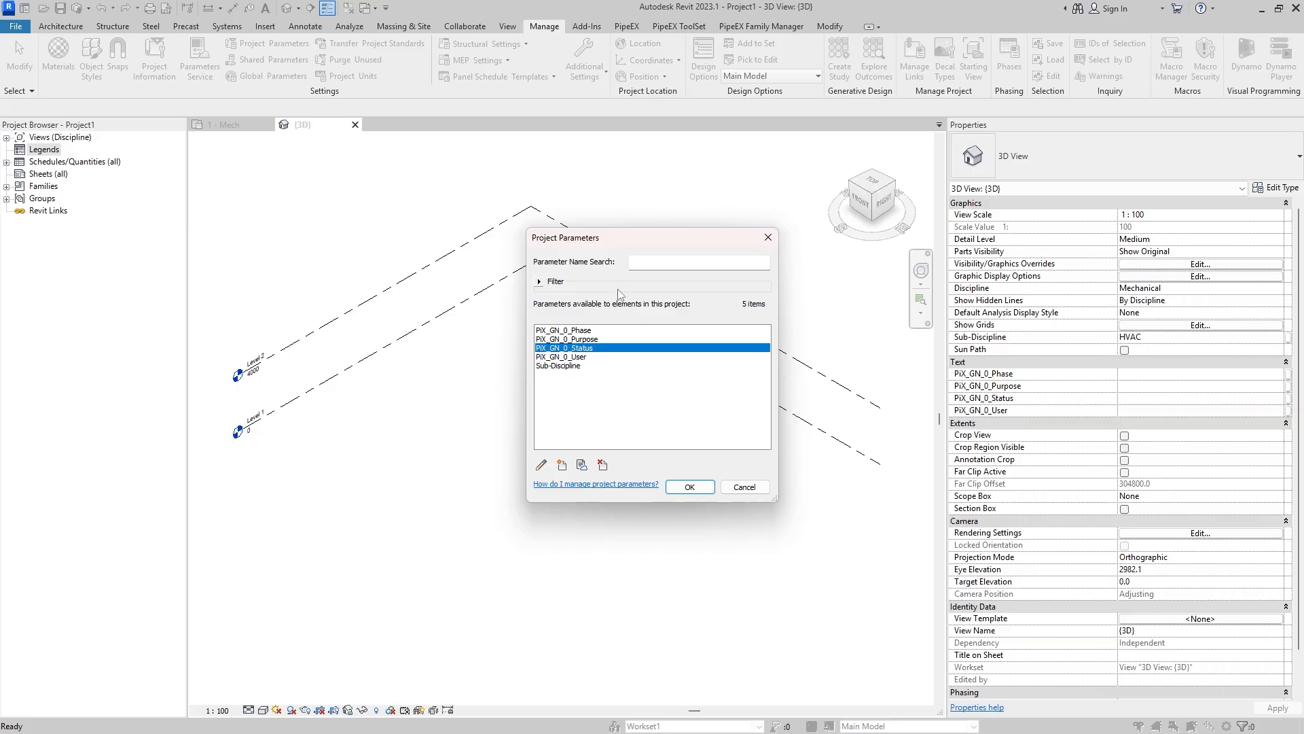
{"action": "left_click", "coordinate": [589, 359]}
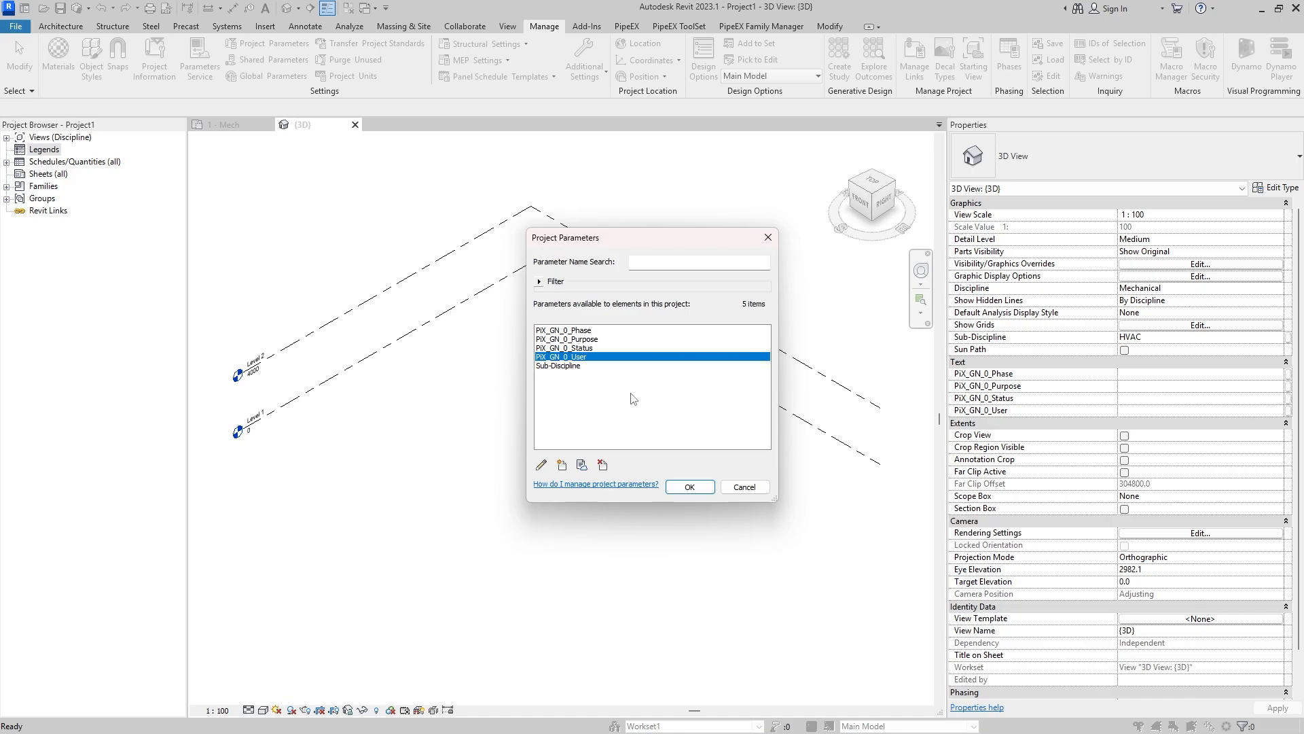
- Accept the project parameters, save the project and return to the 3D view's properties
{"action": "left_click", "coordinate": [690, 487]}
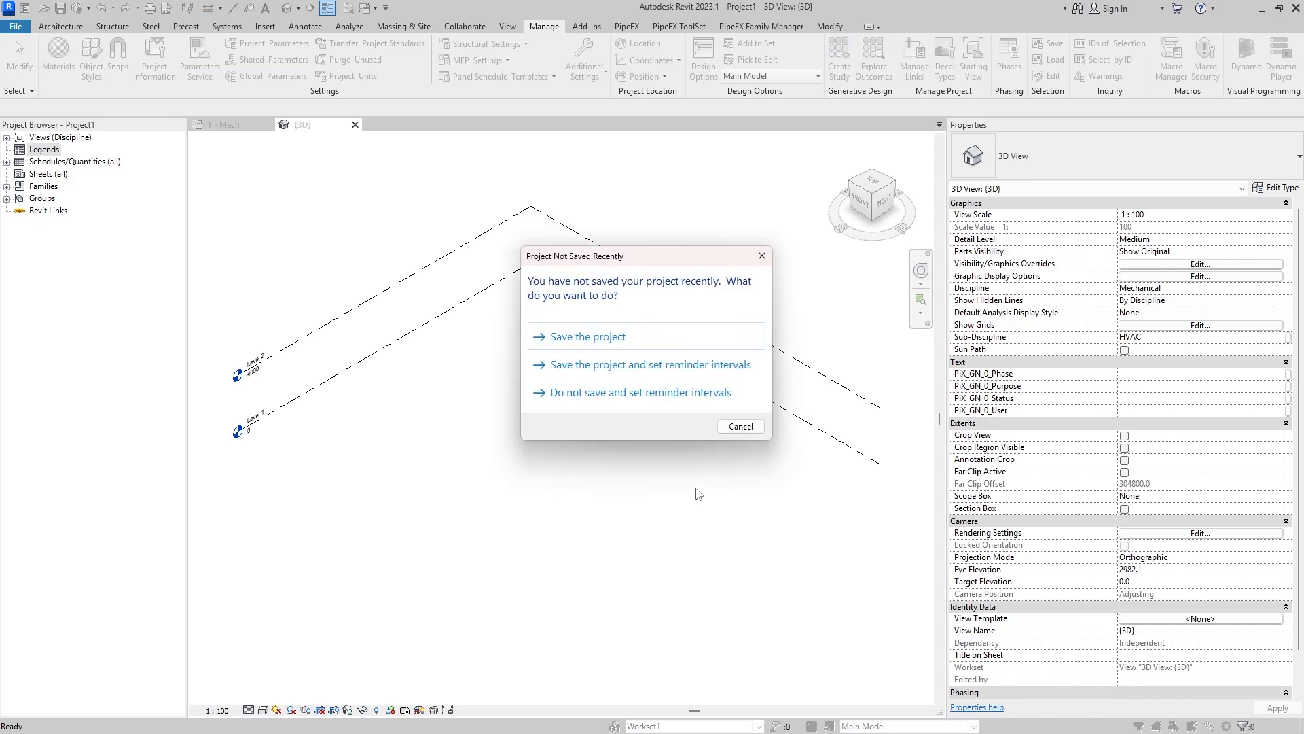
{"action": "left_click", "coordinate": [681, 339]}
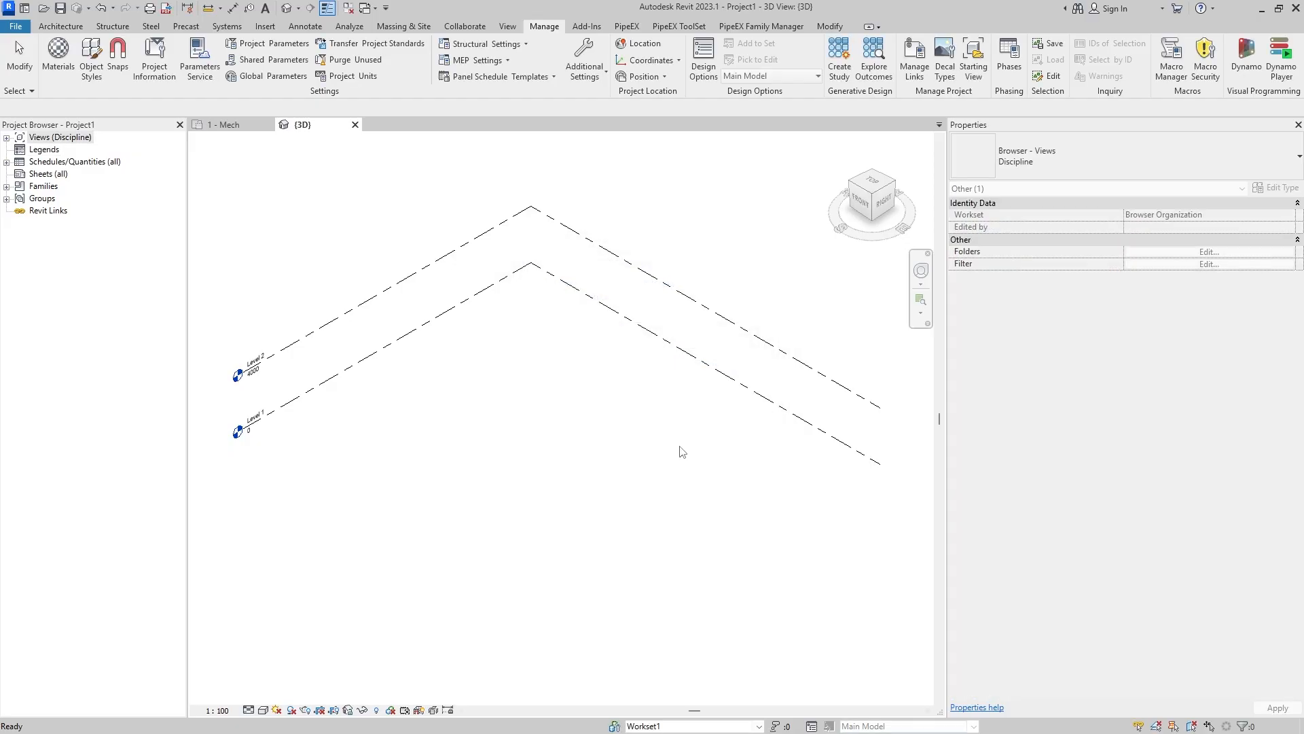
{"action": "left_click", "coordinate": [521, 392]}
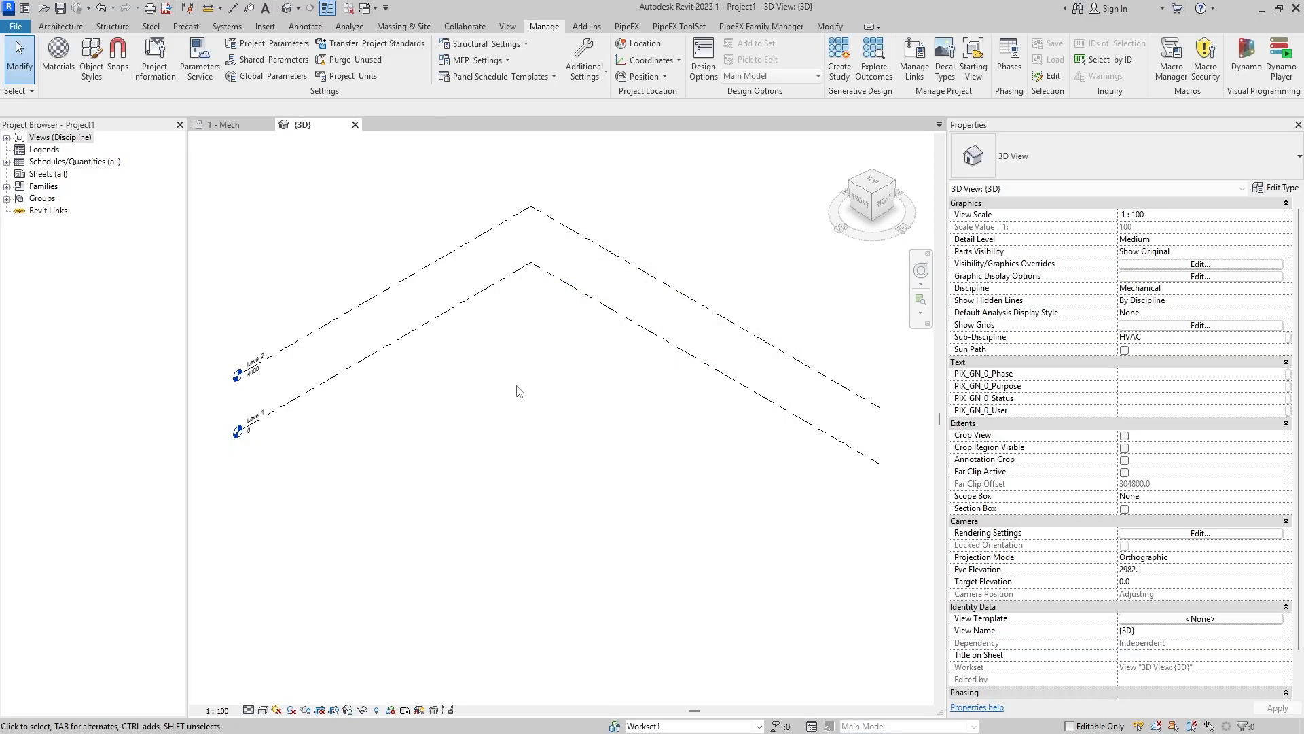
- Open the Views browser organization settings, choose the all scheme for views, and review the schemes available for sheets and schedules
{"action": "right_click", "coordinate": [39, 140]}
{"action": "left_click", "coordinate": [95, 148]}
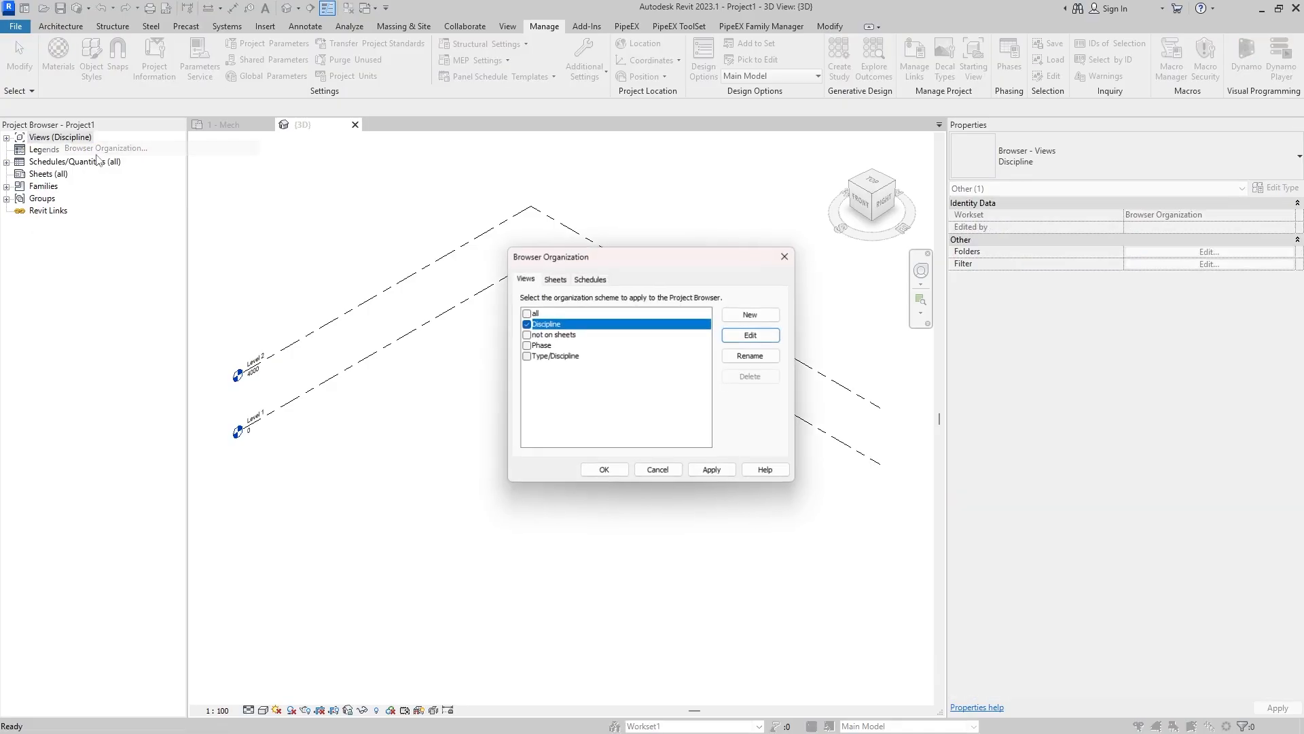
{"action": "left_click", "coordinate": [528, 313]}
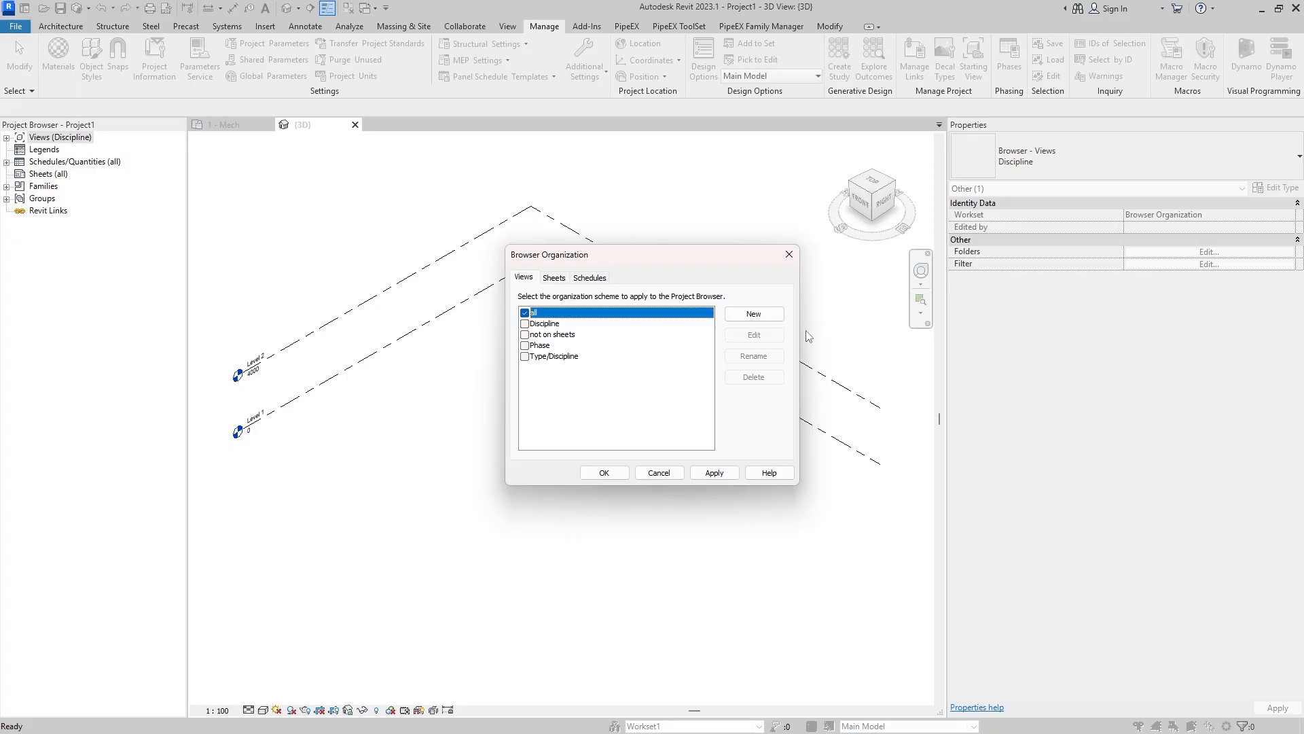
{"action": "left_click", "coordinate": [568, 280]}
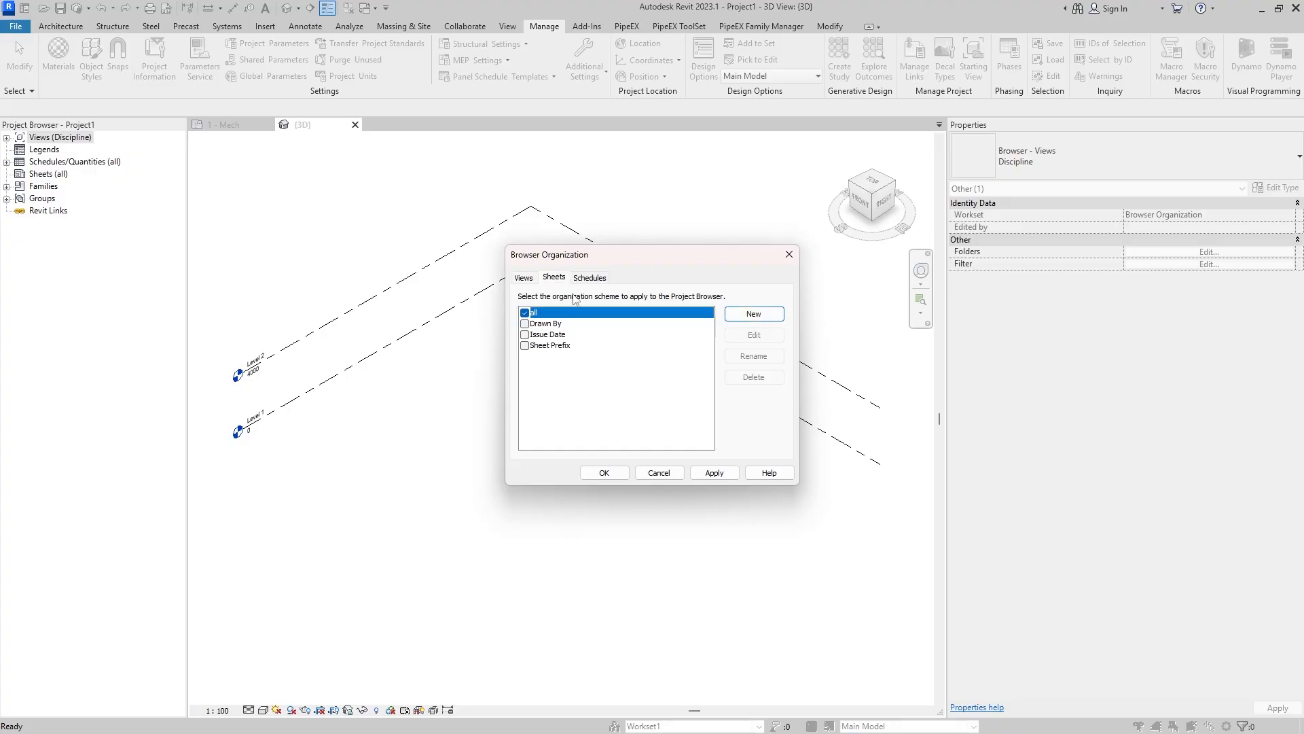
{"action": "left_click", "coordinate": [589, 277]}
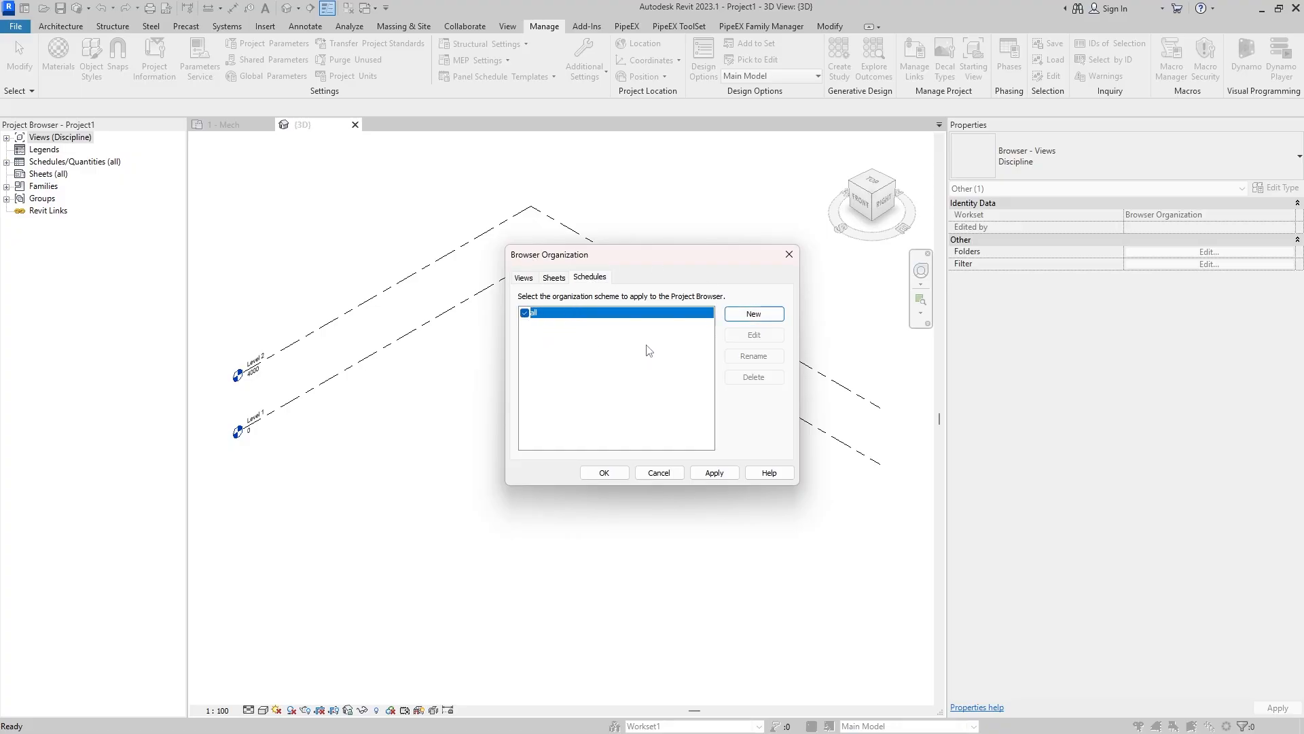
{"action": "left_click", "coordinate": [529, 279]}
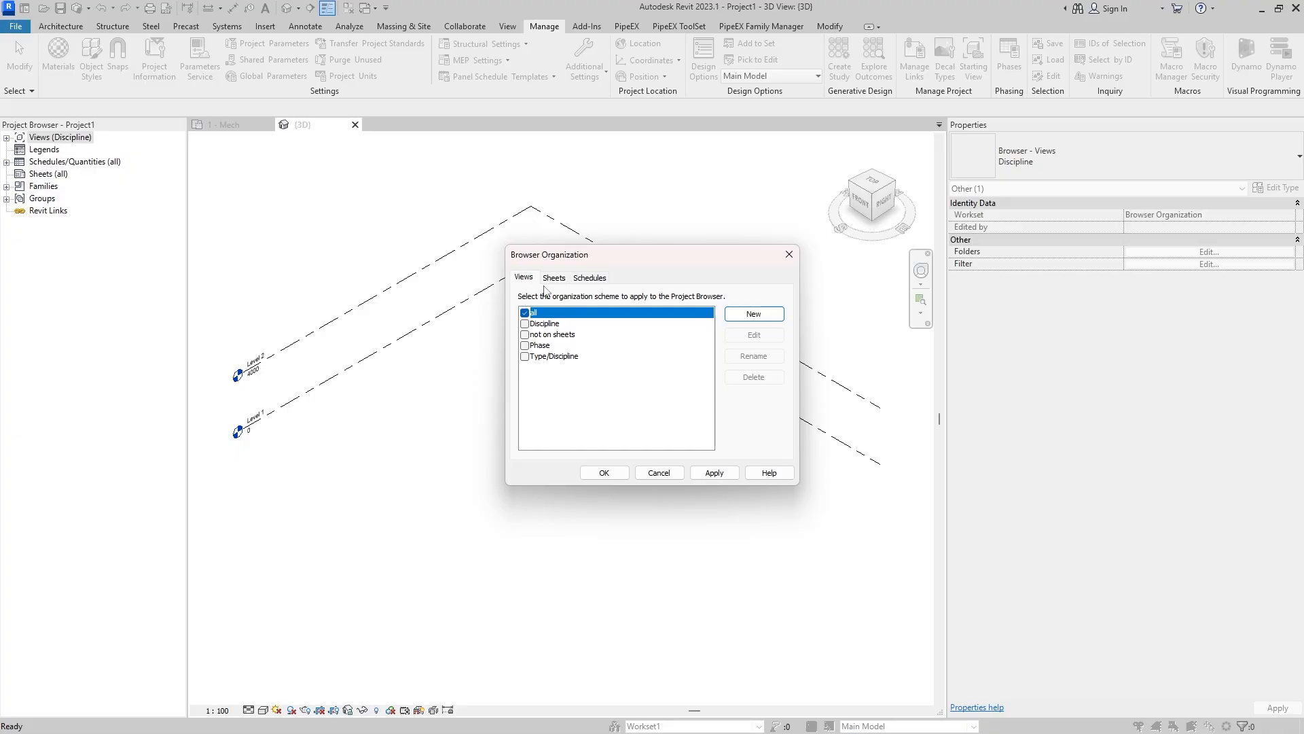
- Create a new browser organization scheme named PipeEX for views
{"action": "left_click", "coordinate": [750, 317]}
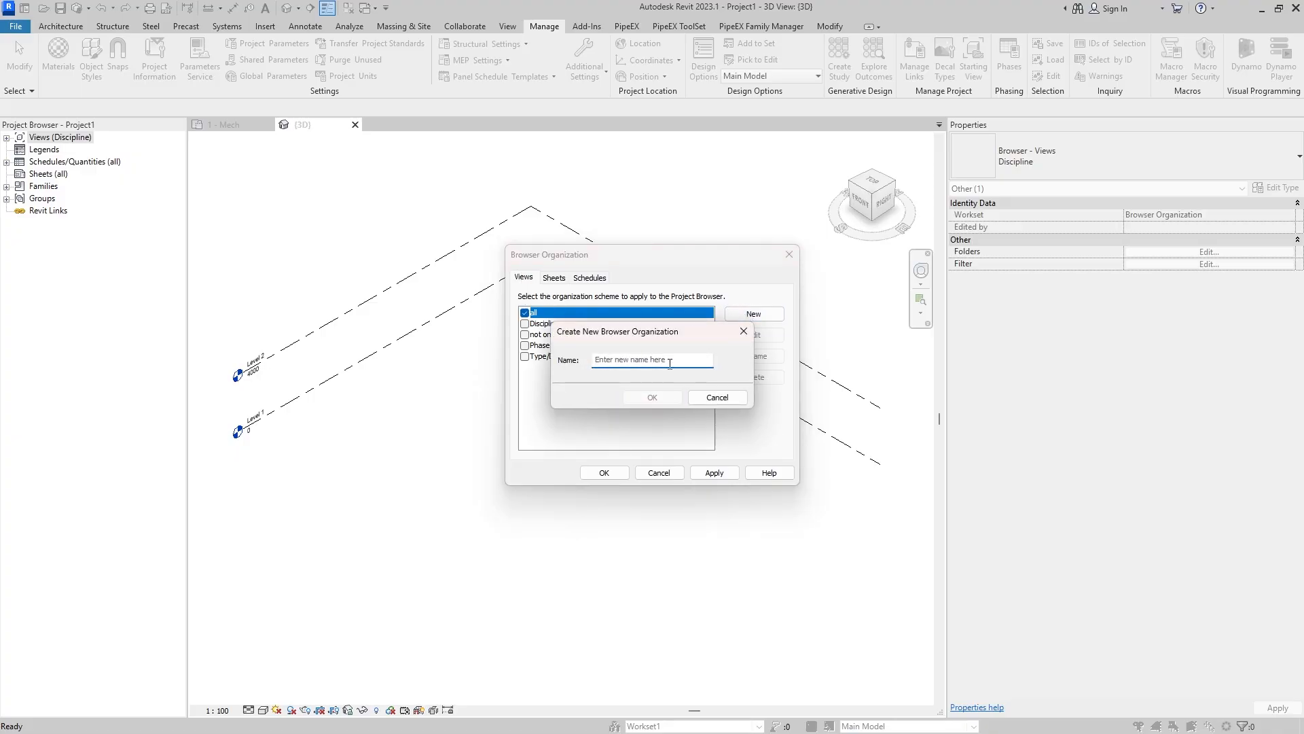
{"action": "type", "text": "PipeEX"}
{"action": "left_click", "coordinate": [662, 399]}
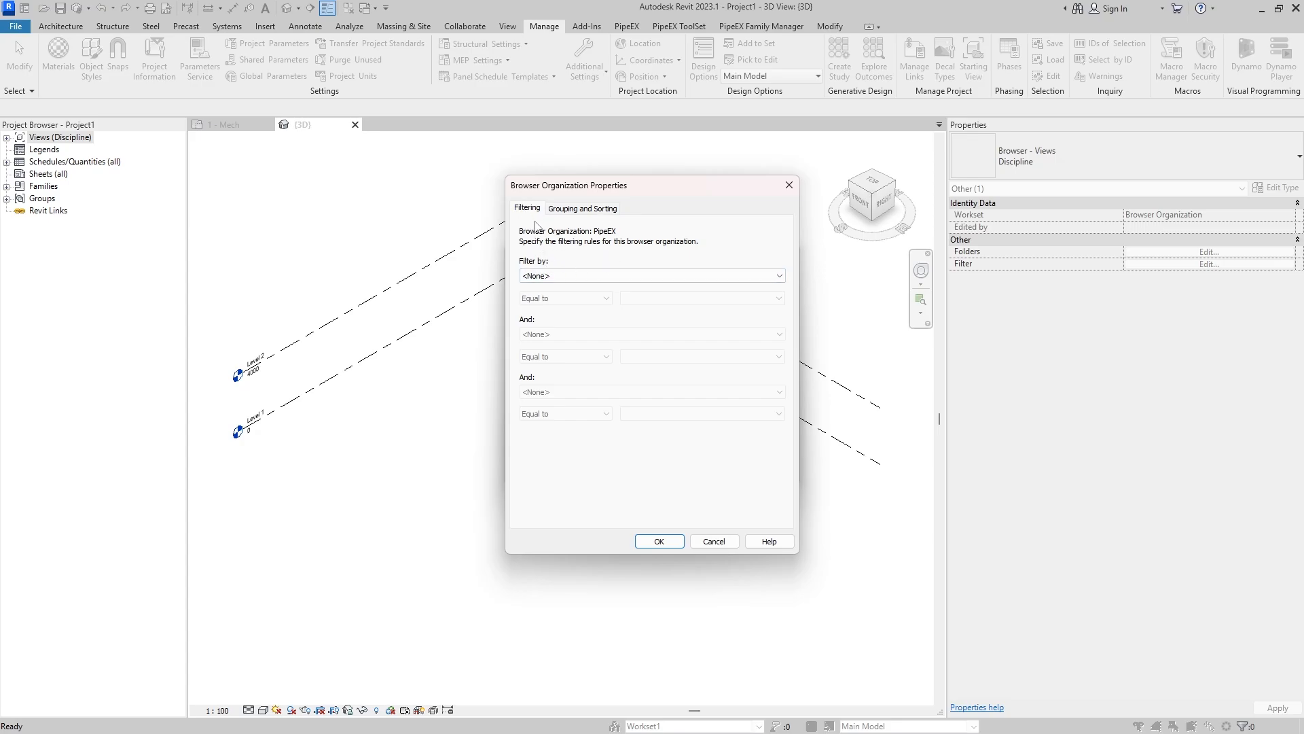
- Group the views scheme by PiX_GN_0_Phase, PiX_GN_0_Purpose, PiX_GN_0_User and PiX_GN_0_Status in that order, and select PipeEX as the views scheme
{"action": "left_click", "coordinate": [569, 215]}
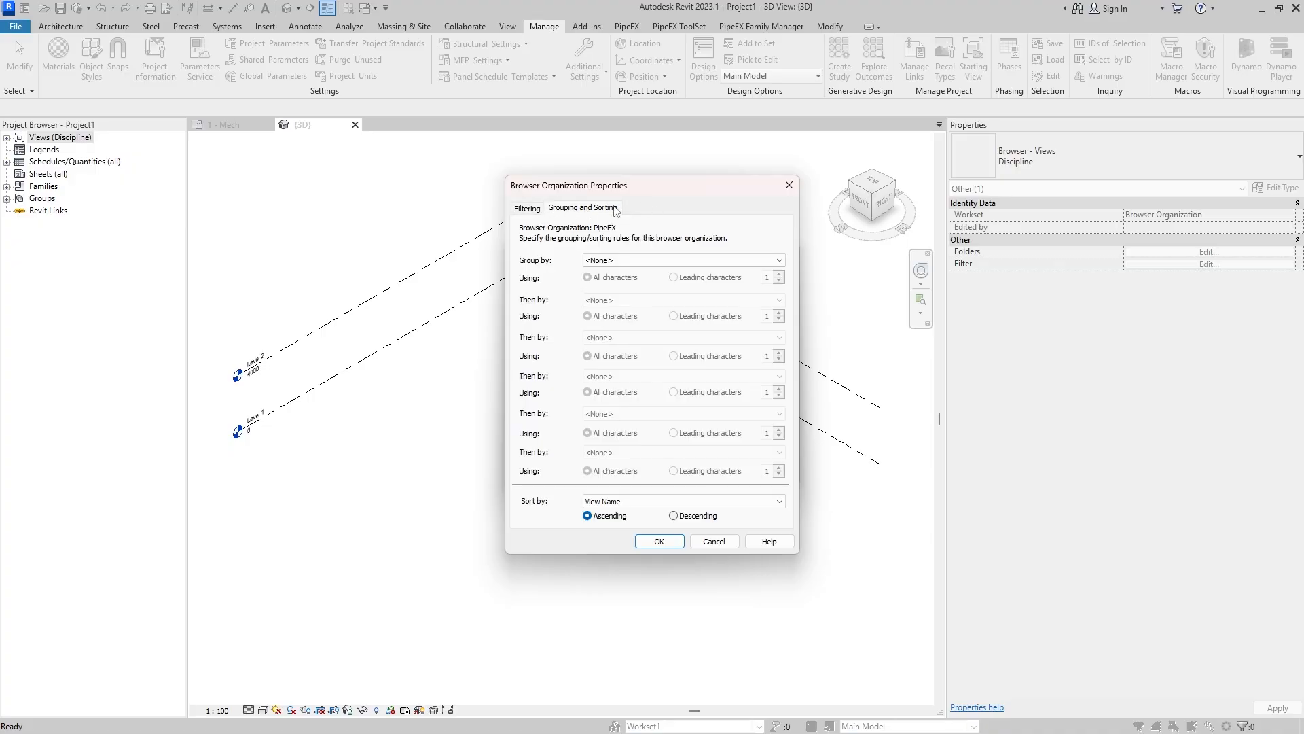
{"action": "left_click", "coordinate": [628, 263]}
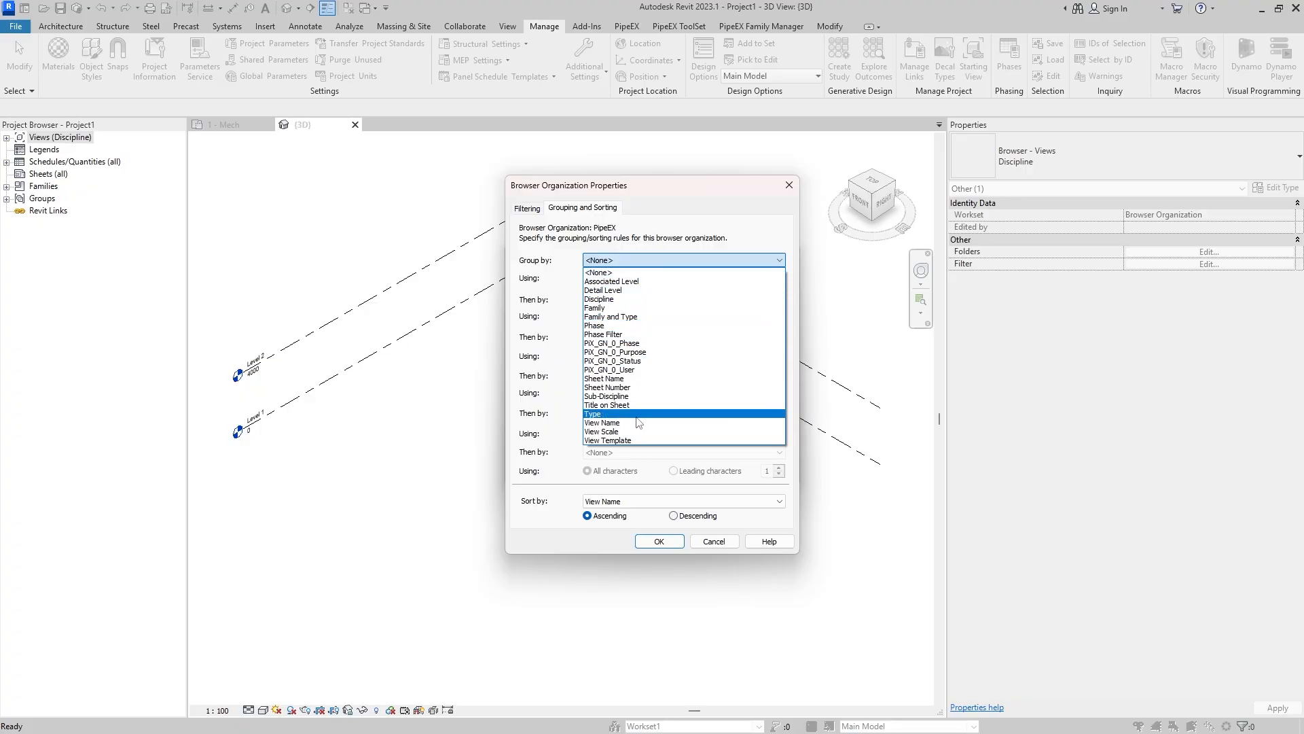
{"action": "left_click", "coordinate": [651, 343]}
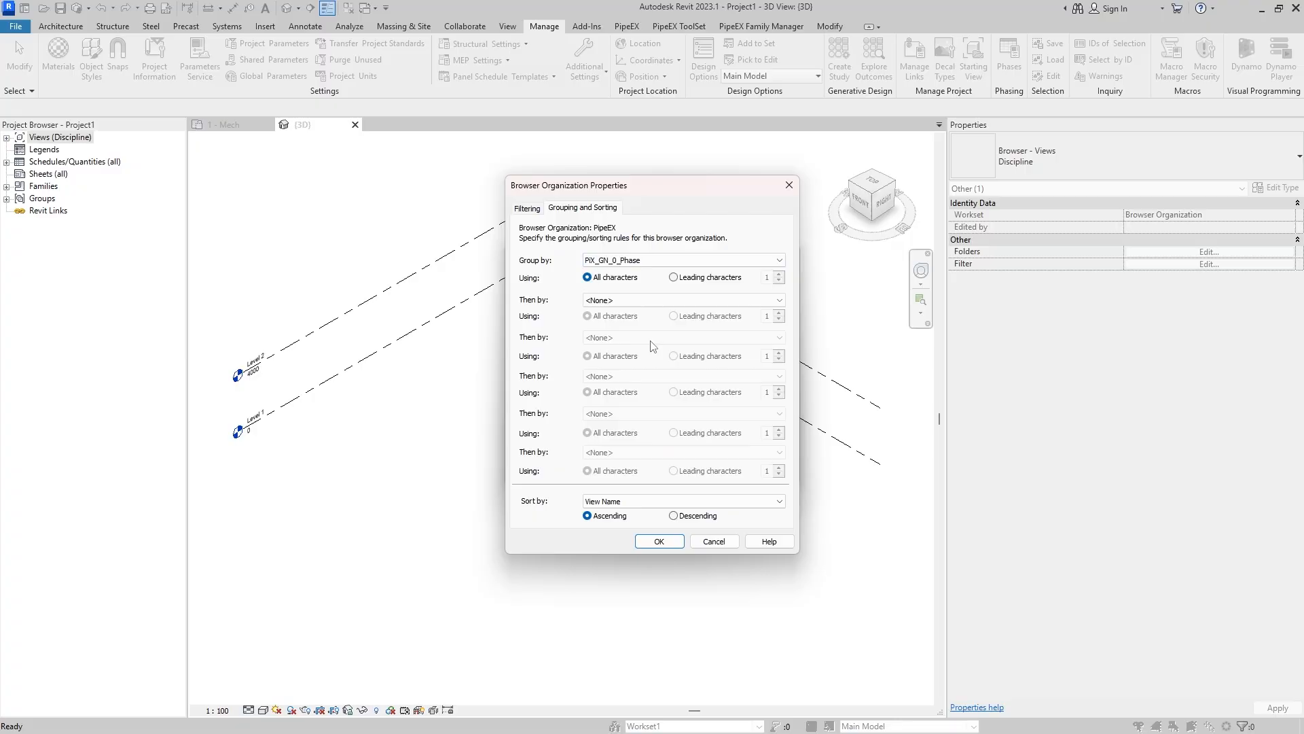
{"action": "left_click", "coordinate": [628, 300]}
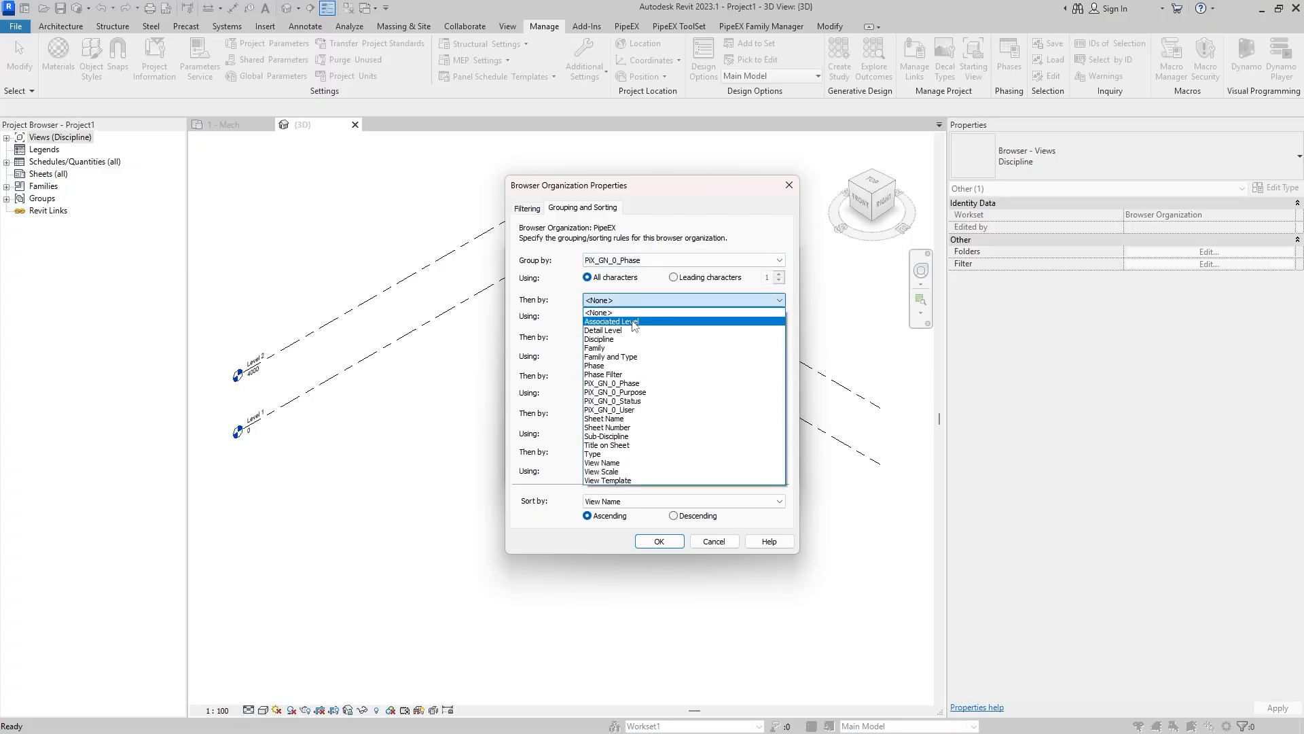
{"action": "left_click", "coordinate": [651, 392]}
{"action": "left_click", "coordinate": [645, 338]}
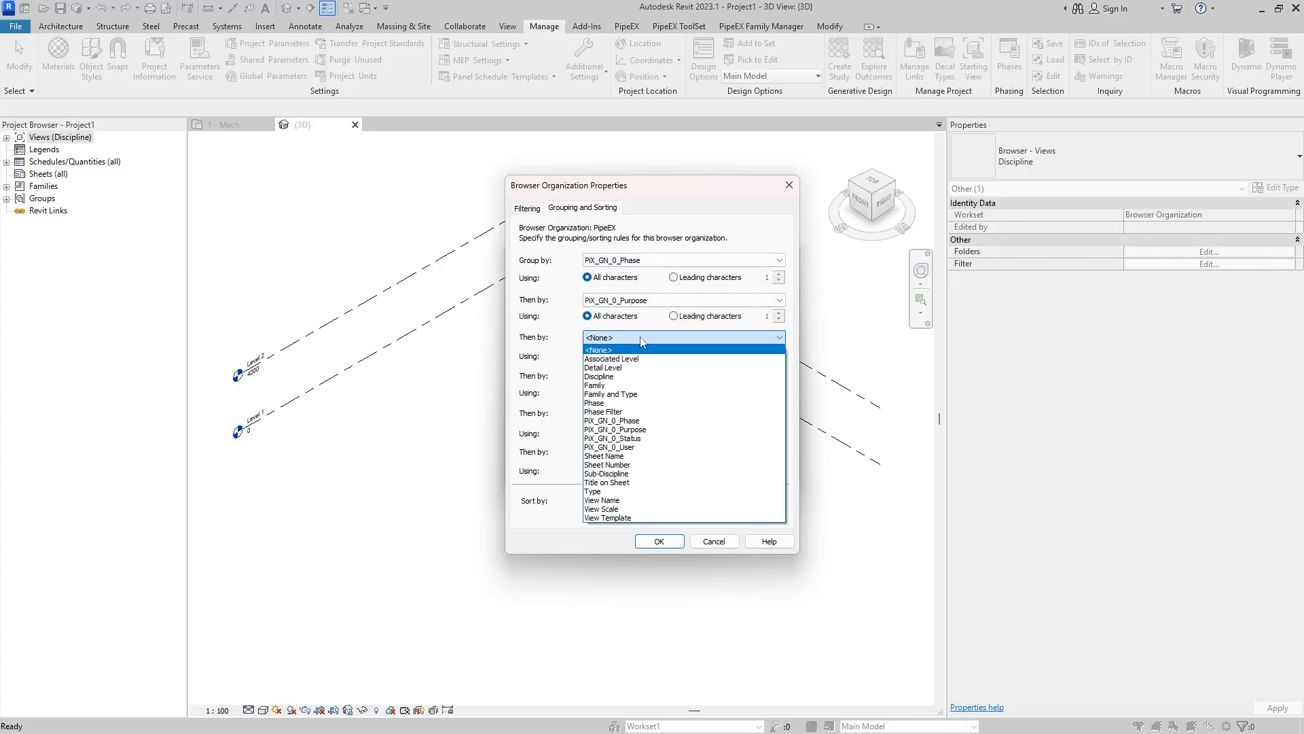
{"action": "left_click", "coordinate": [640, 446]}
{"action": "left_click", "coordinate": [642, 376]}
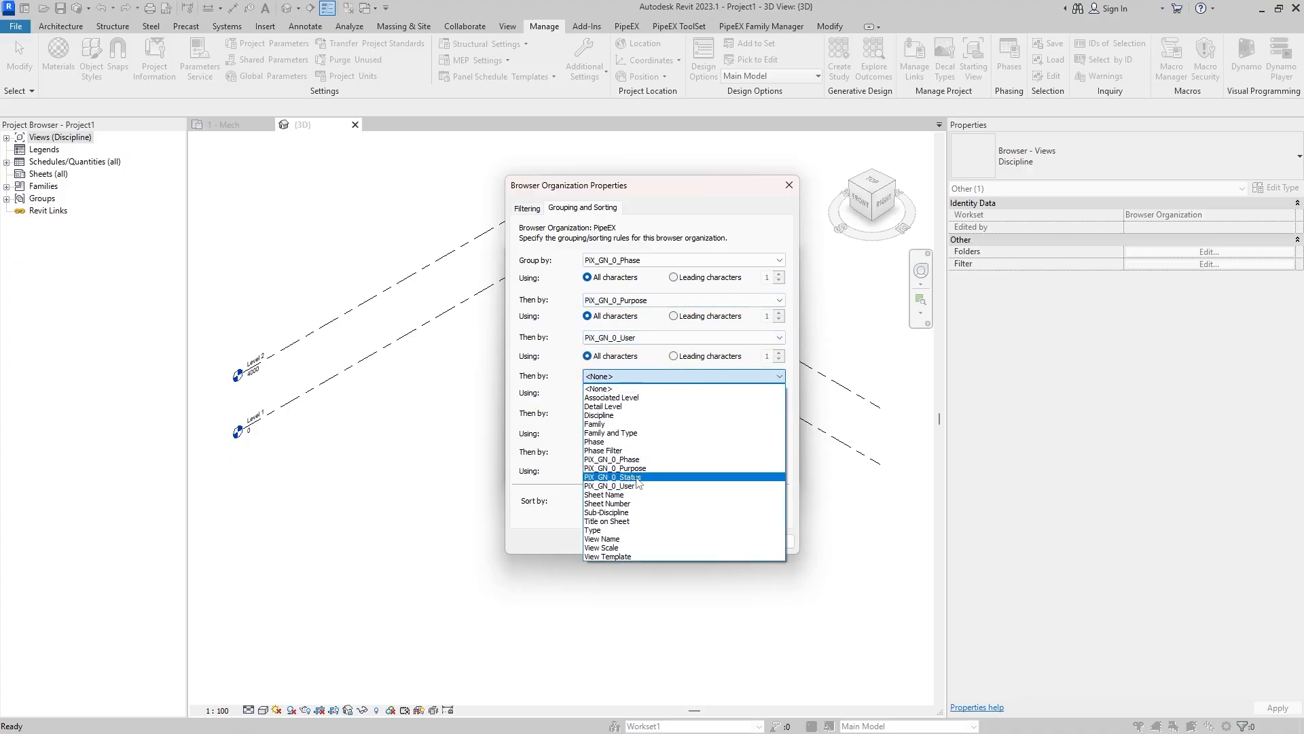
{"action": "left_click", "coordinate": [642, 478]}
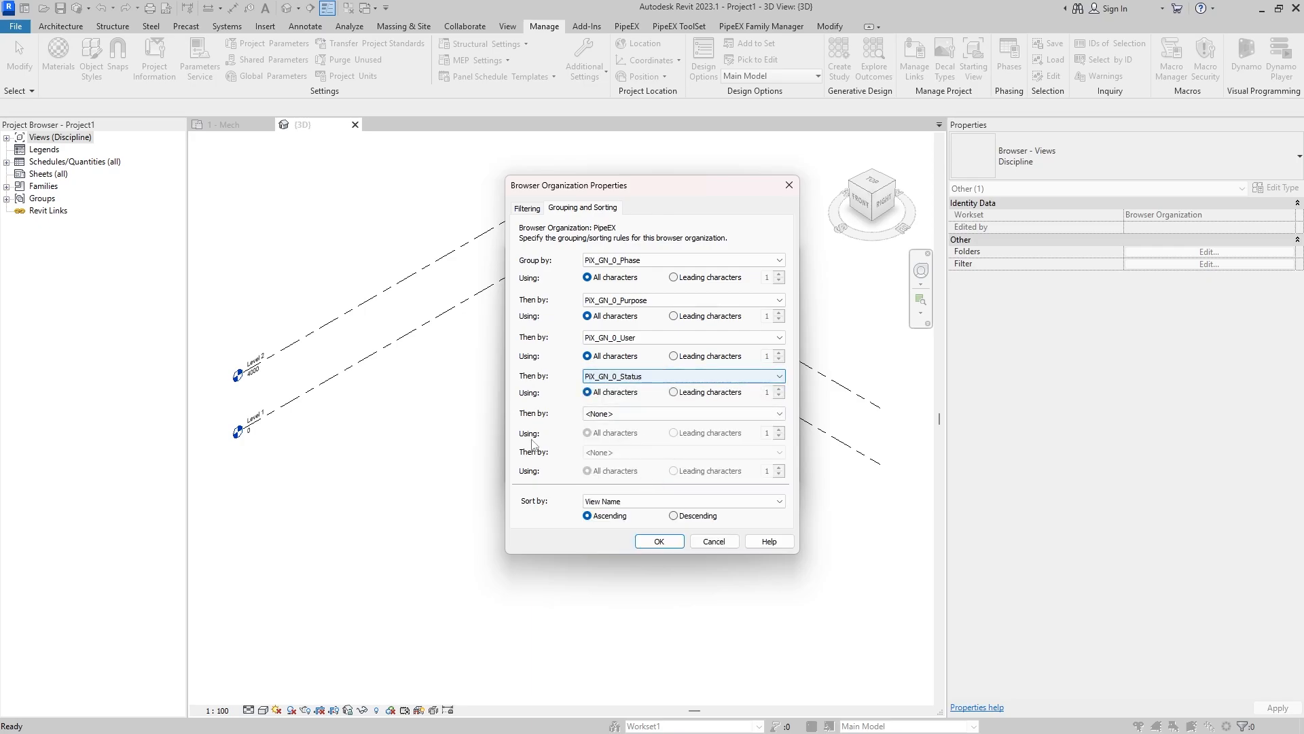
{"action": "left_click", "coordinate": [655, 542]}
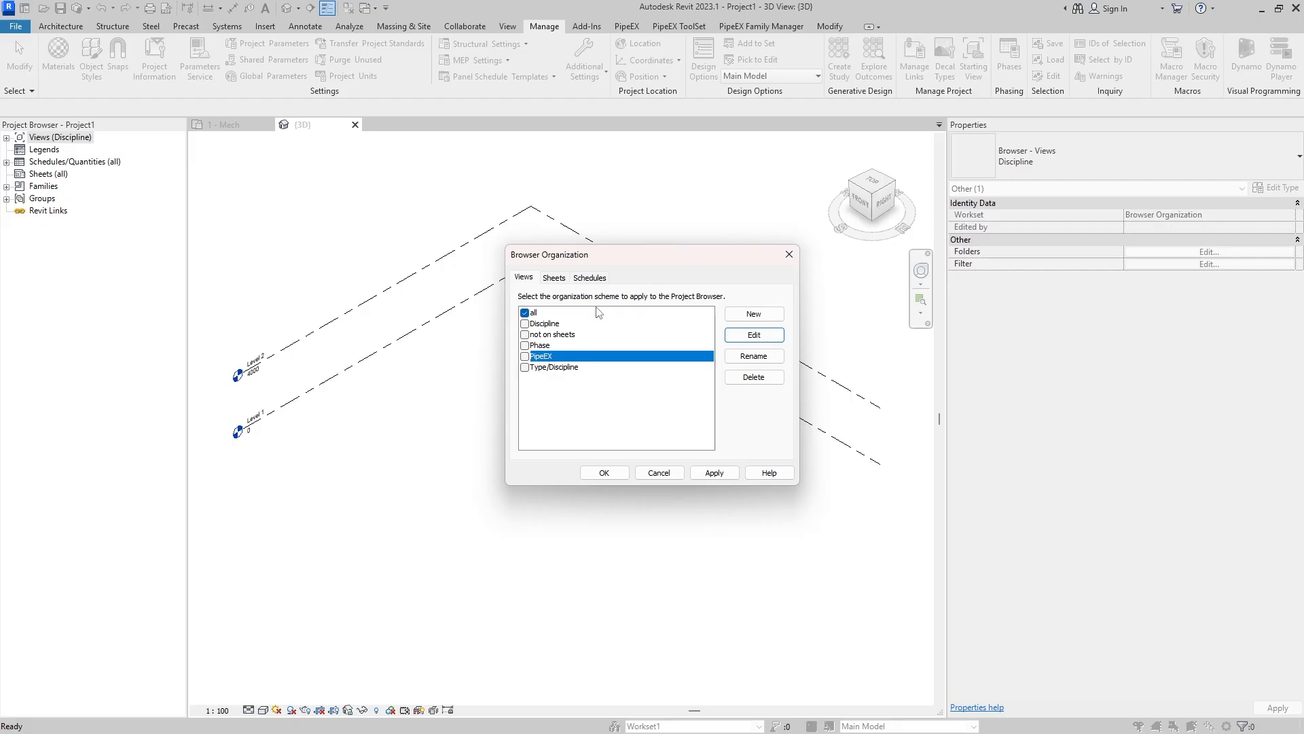
{"action": "left_click", "coordinate": [525, 357]}
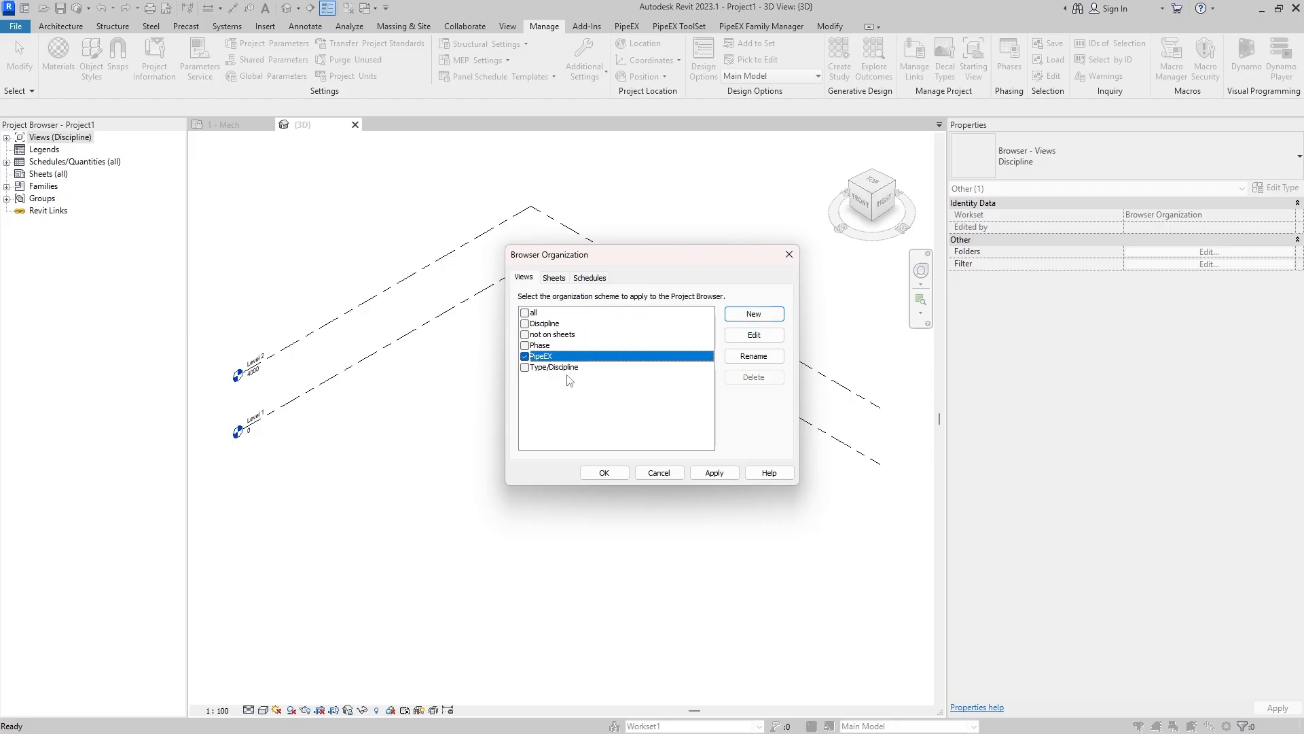
- Create a new browser organization scheme named PipeEX for sheets
{"action": "left_click", "coordinate": [564, 279]}
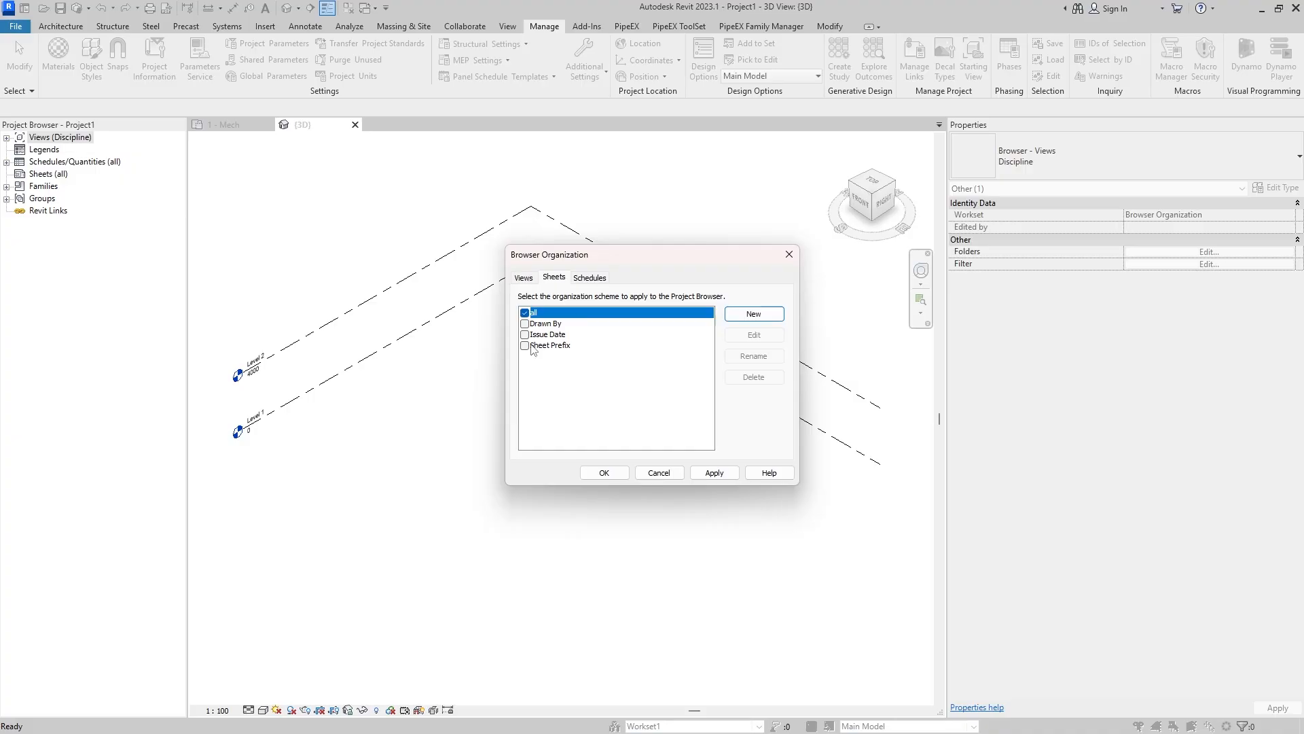
{"action": "left_click", "coordinate": [754, 314]}
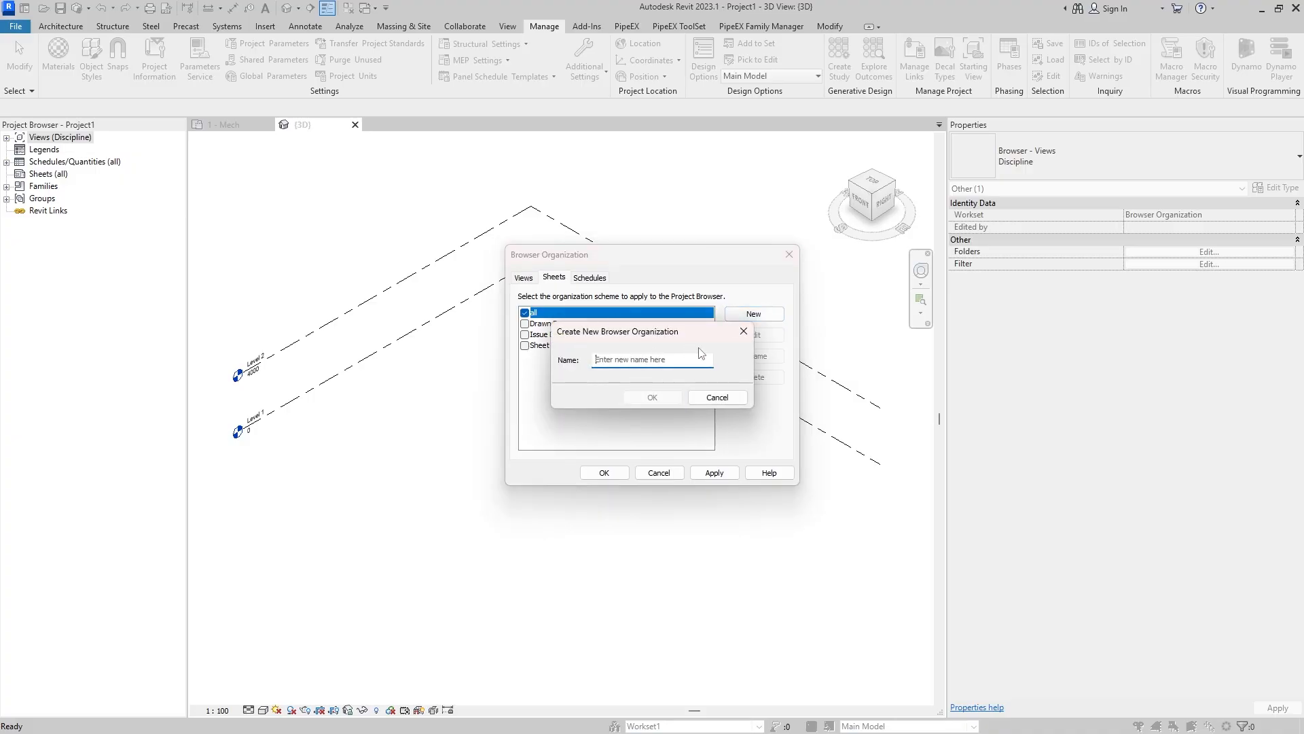
{"action": "type", "text": "PipeEX"}
{"action": "left_click", "coordinate": [652, 398]}
- Group the sheets scheme by PiX_GN_0_Phase, PiX_GN_0_Purpose, PiX_GN_0_User and PiX_GN_0_Status in that order, and select PipeEX as the sheets scheme
{"action": "left_click", "coordinate": [579, 208]}
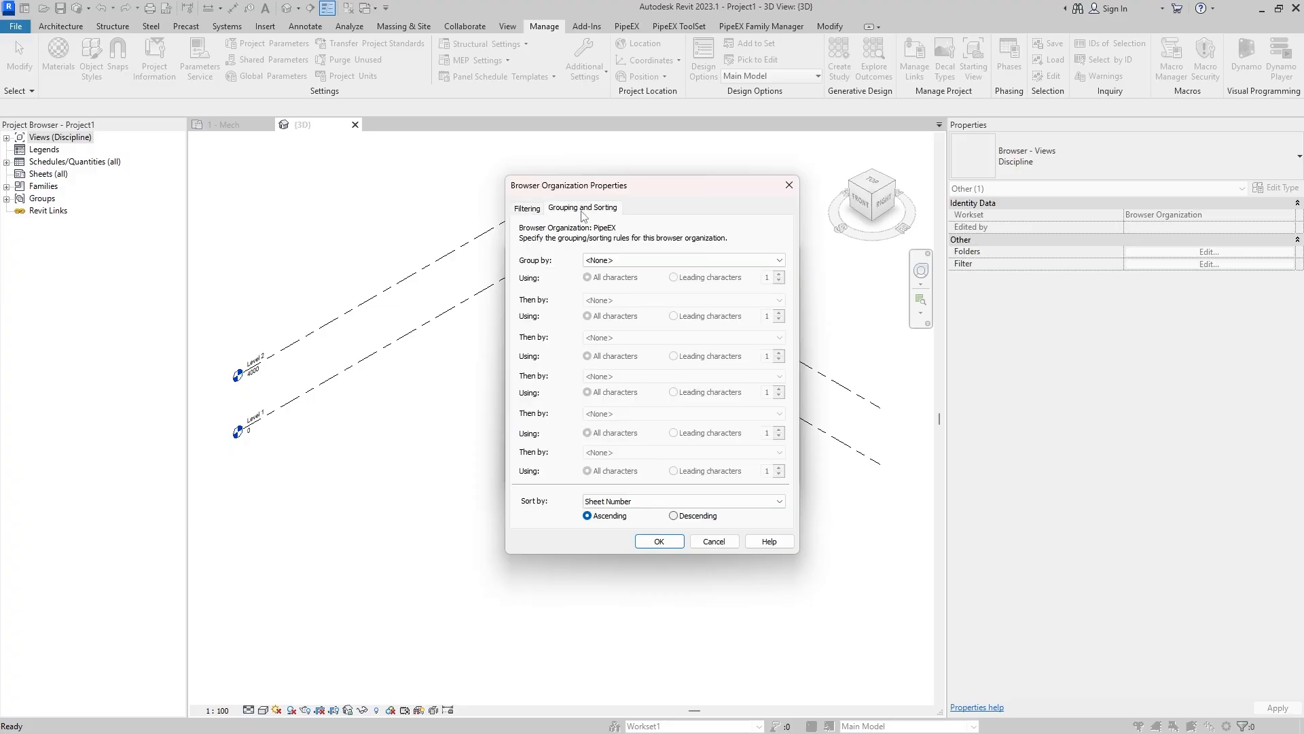
{"action": "left_click", "coordinate": [626, 262]}
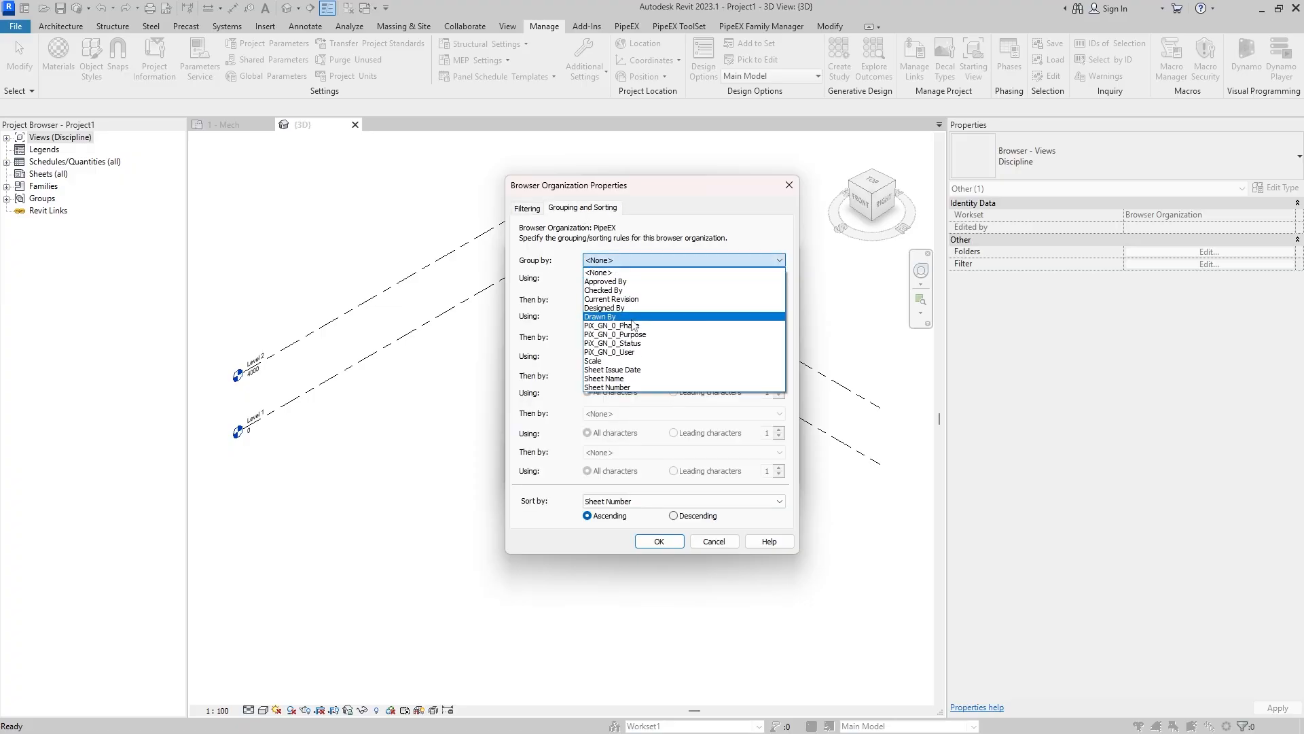
{"action": "left_click", "coordinate": [658, 332]}
{"action": "left_click", "coordinate": [647, 301]}
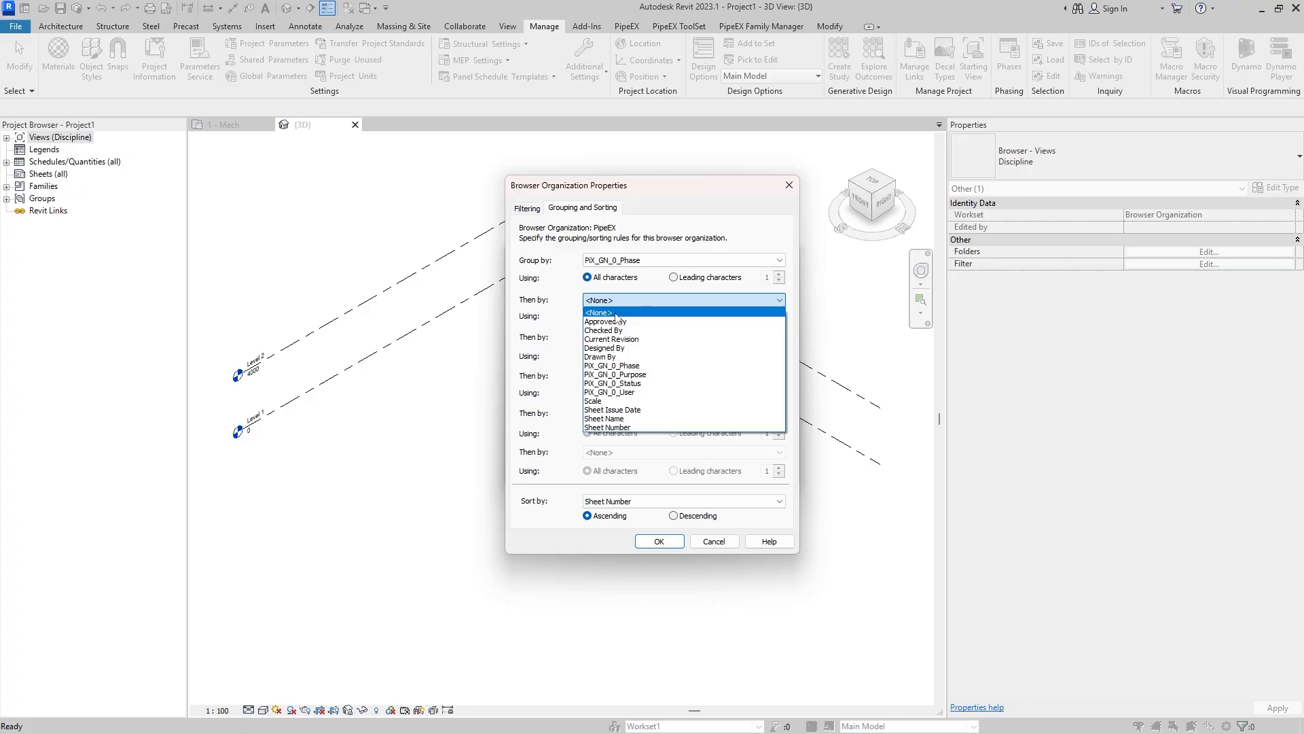
{"action": "left_click", "coordinate": [641, 372]}
{"action": "left_click", "coordinate": [647, 337]}
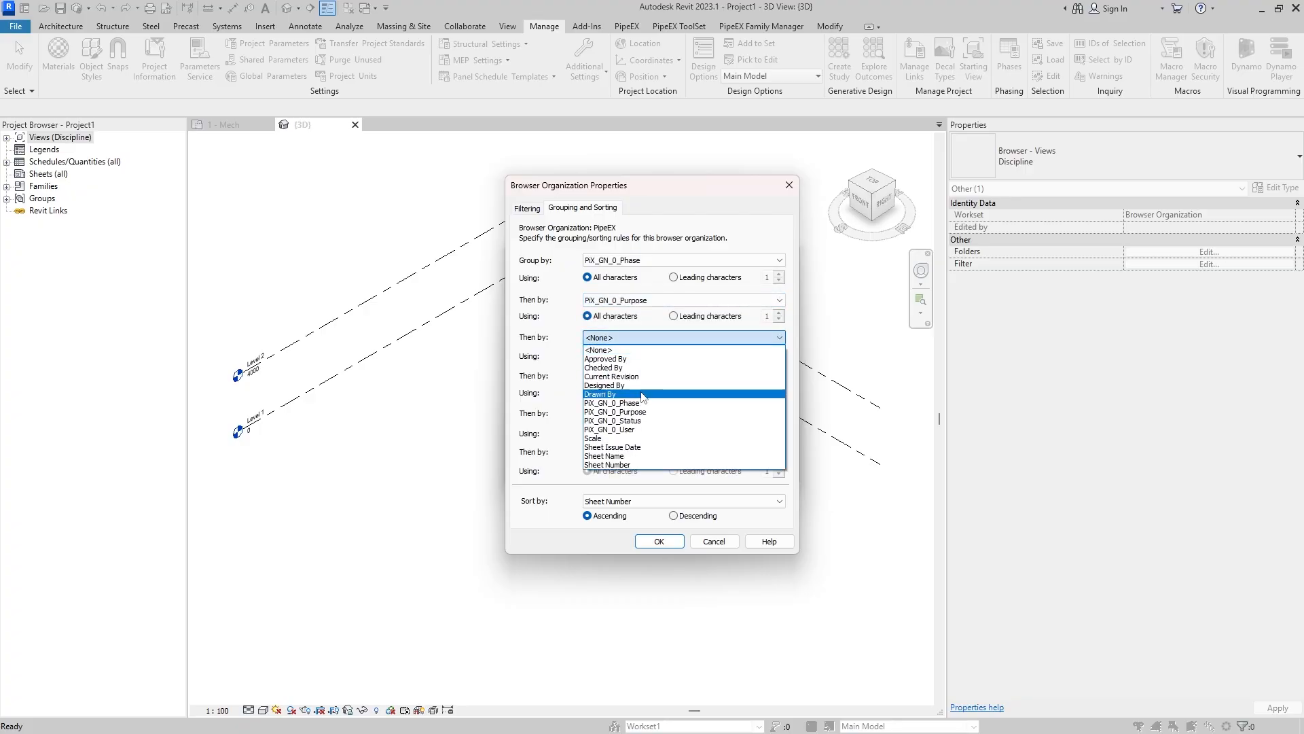
{"action": "left_click", "coordinate": [650, 425]}
{"action": "left_click", "coordinate": [649, 376]}
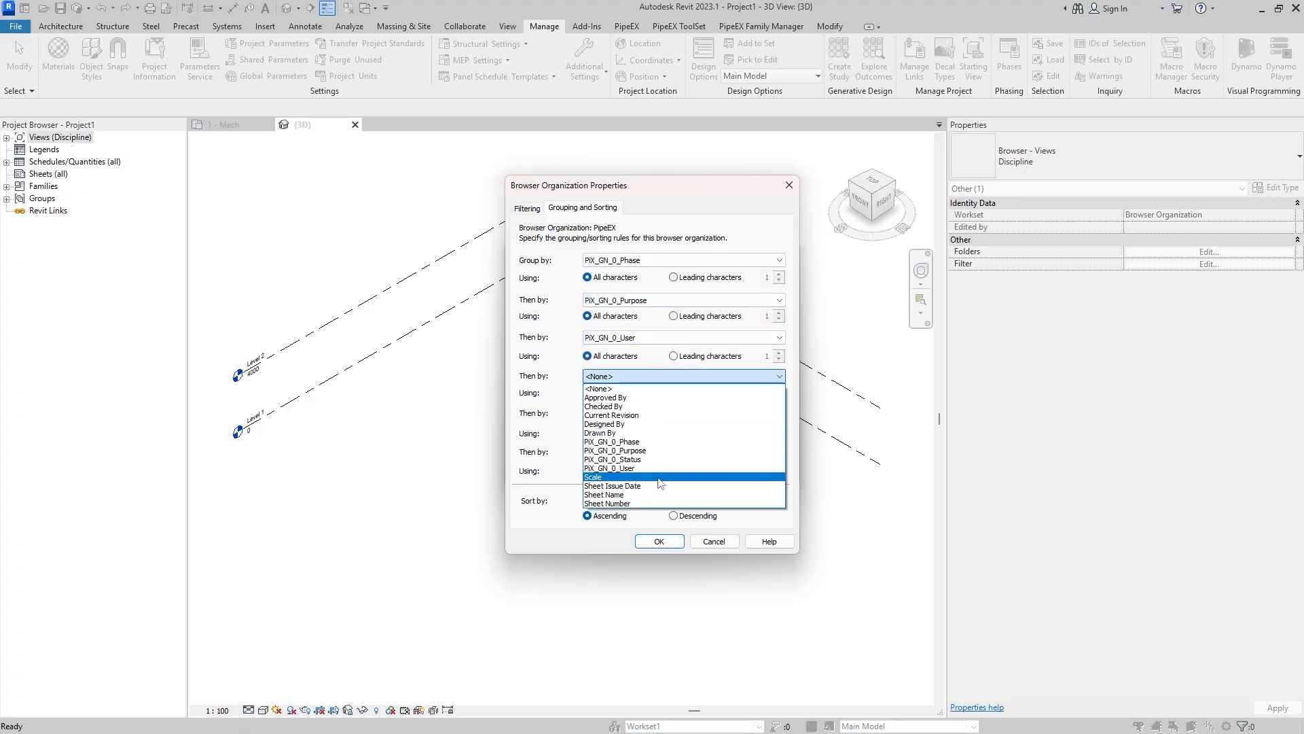
{"action": "left_click", "coordinate": [638, 461]}
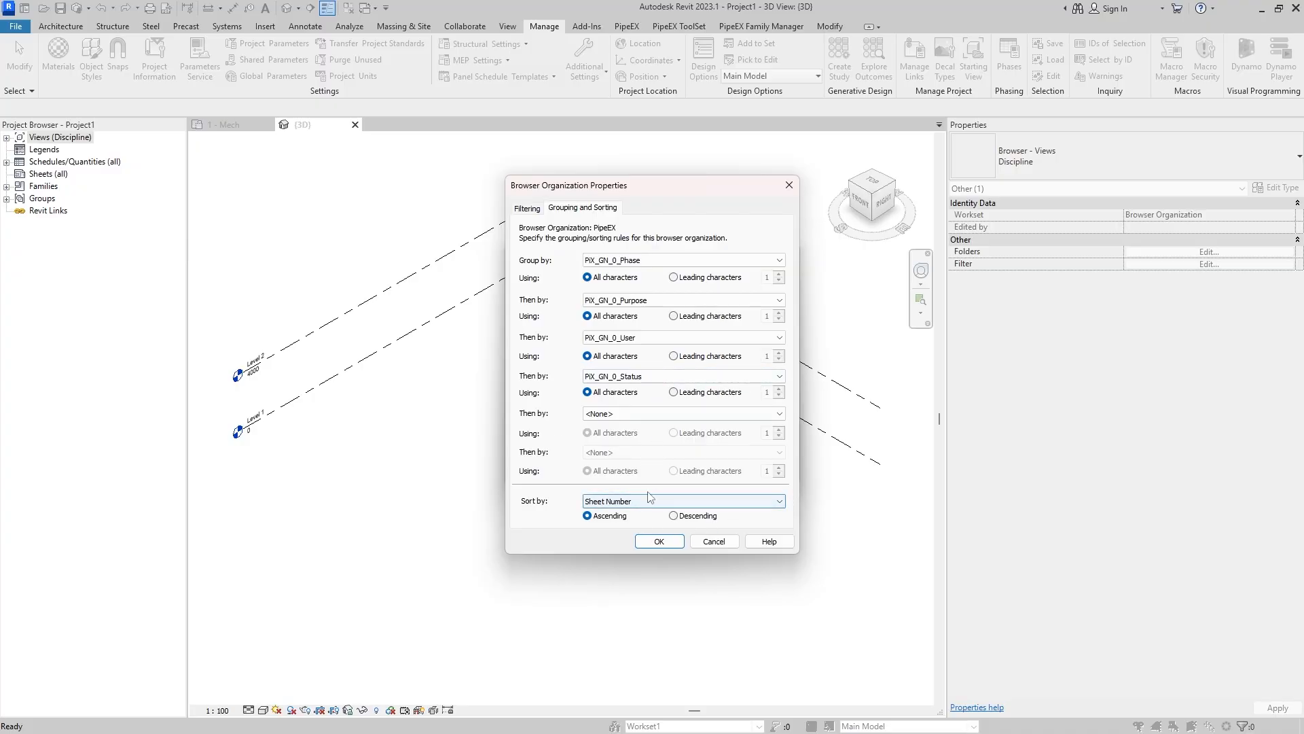
{"action": "left_click", "coordinate": [659, 542]}
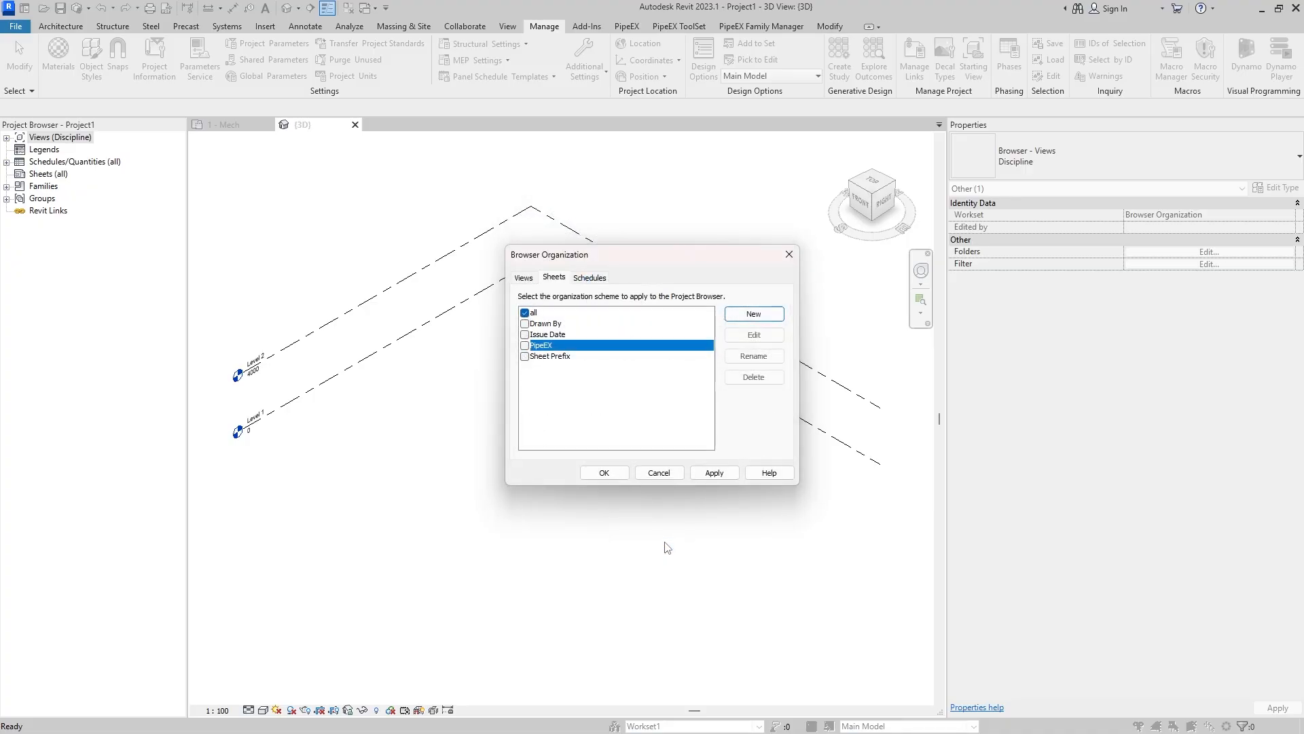
{"action": "left_click", "coordinate": [526, 345]}
- Create a new browser organization scheme named PipeEX for schedules
{"action": "left_click", "coordinate": [597, 280]}
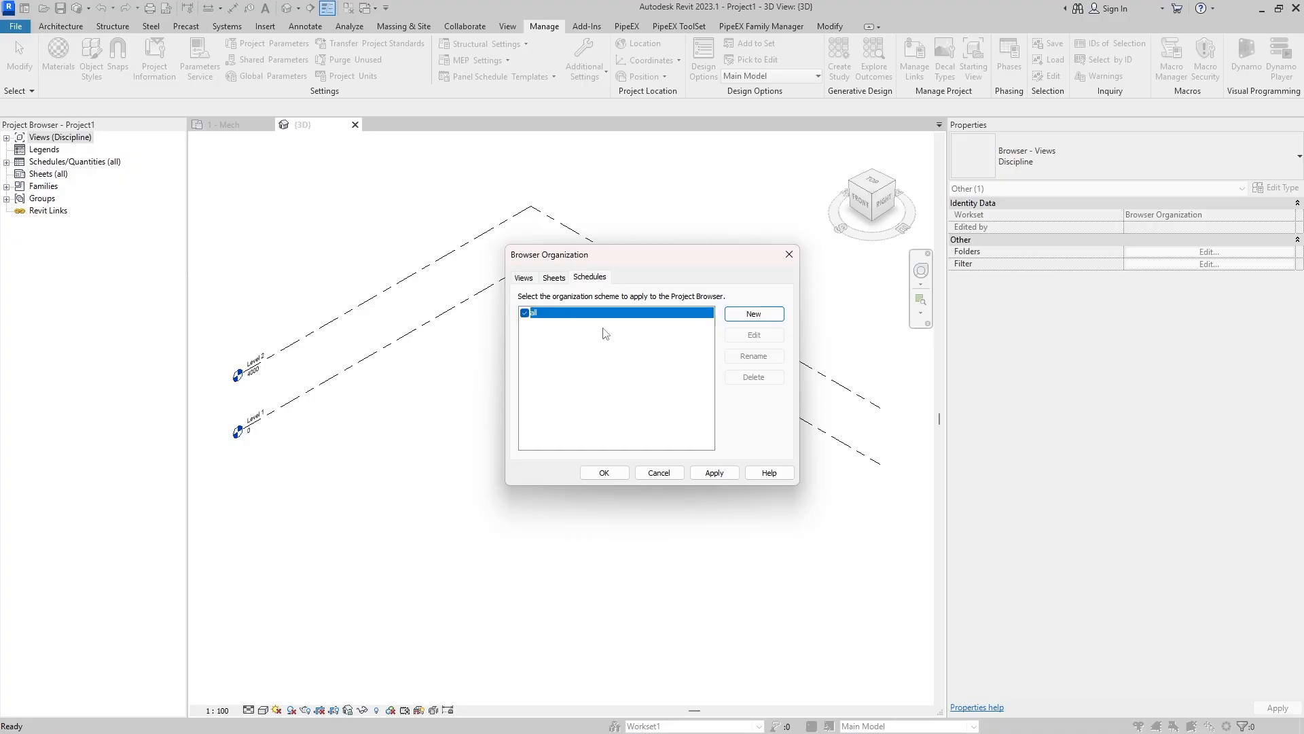
{"action": "left_click", "coordinate": [769, 316]}
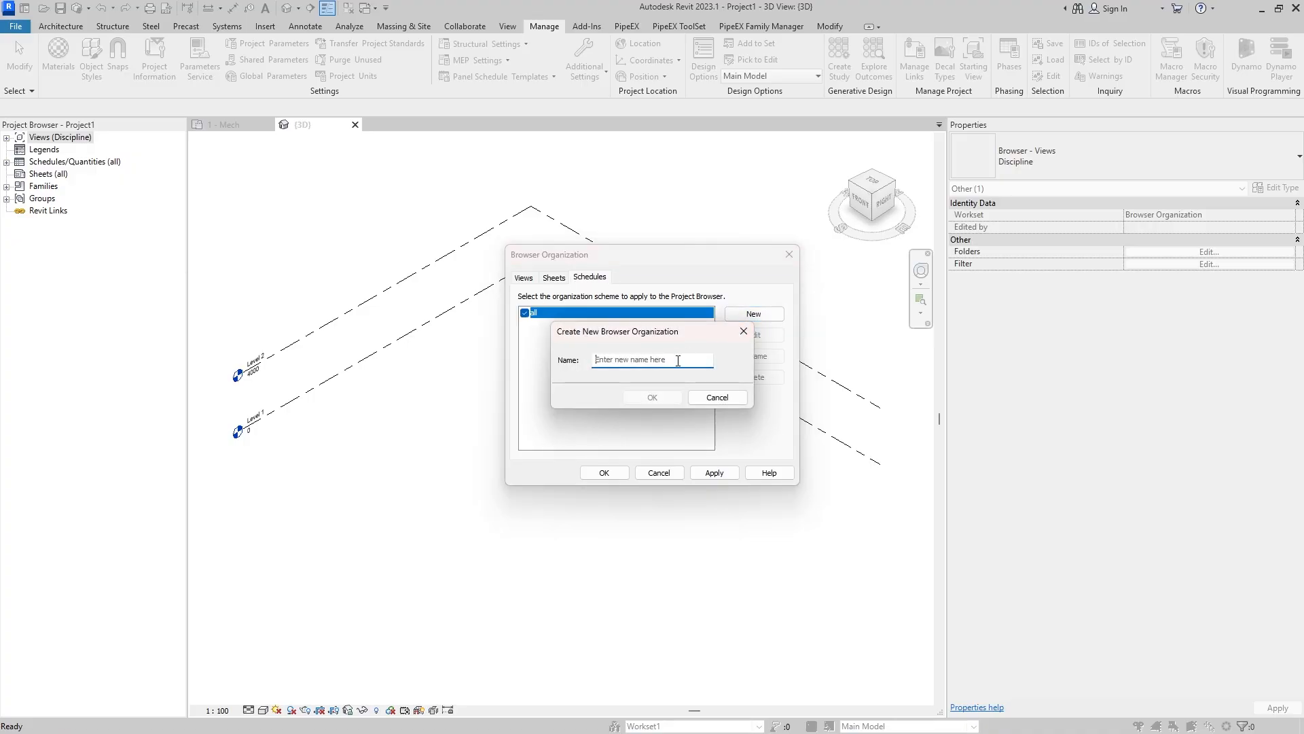
{"action": "type", "text": "PipeEX"}
{"action": "left_click", "coordinate": [638, 400]}
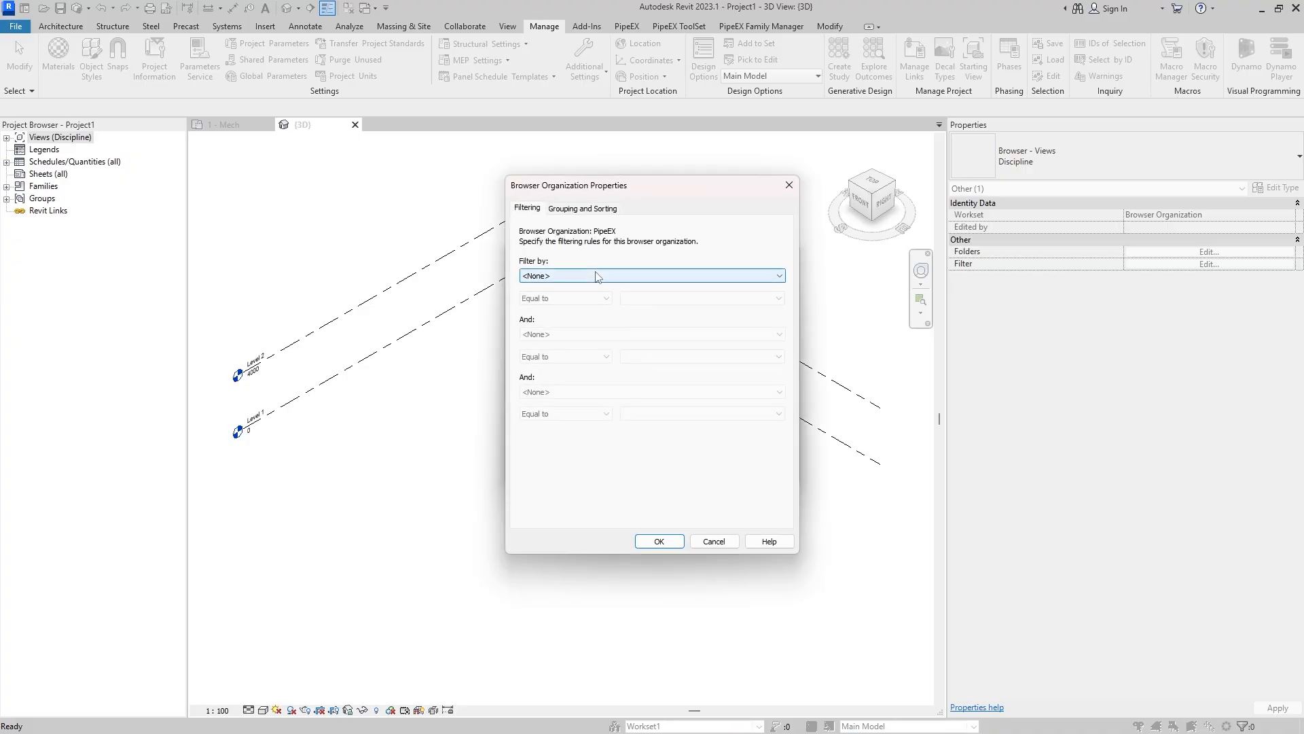
- Group the schedules scheme by PiX_GN_0_Phase, PiX_GN_0_Purpose, PiX_GN_0_User and PiX_GN_0_Status in that order, and select PipeEX as the schedules scheme
{"action": "left_click", "coordinate": [583, 208]}
{"action": "left_click", "coordinate": [615, 261]}
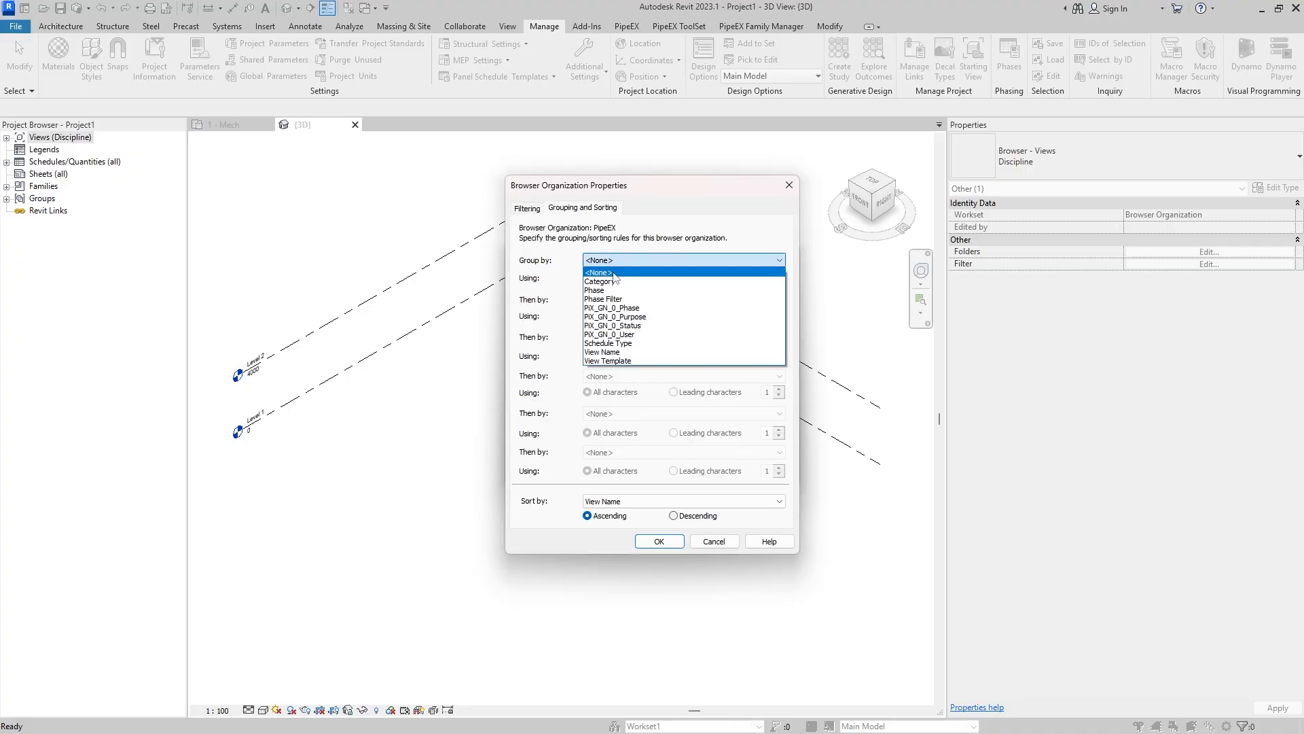
{"action": "left_click", "coordinate": [615, 308]}
{"action": "left_click", "coordinate": [632, 300]}
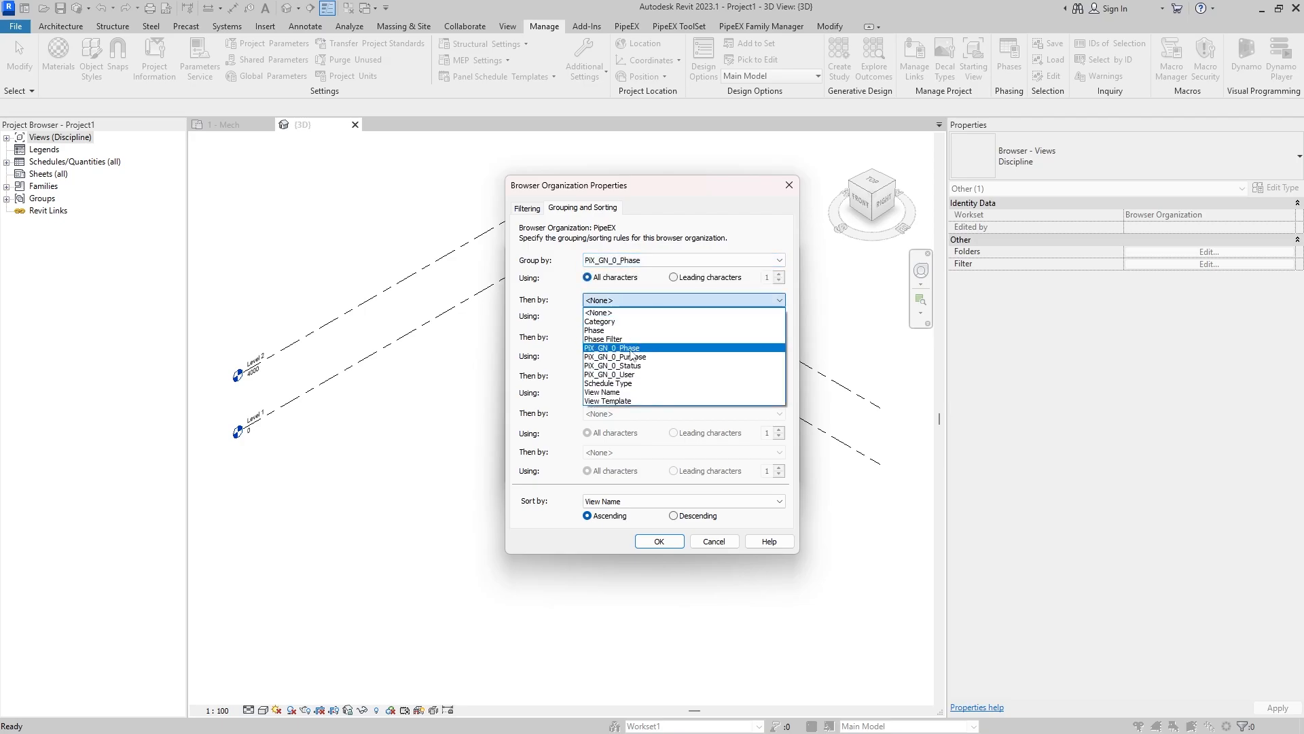
{"action": "left_click", "coordinate": [631, 357]}
{"action": "left_click", "coordinate": [643, 337]}
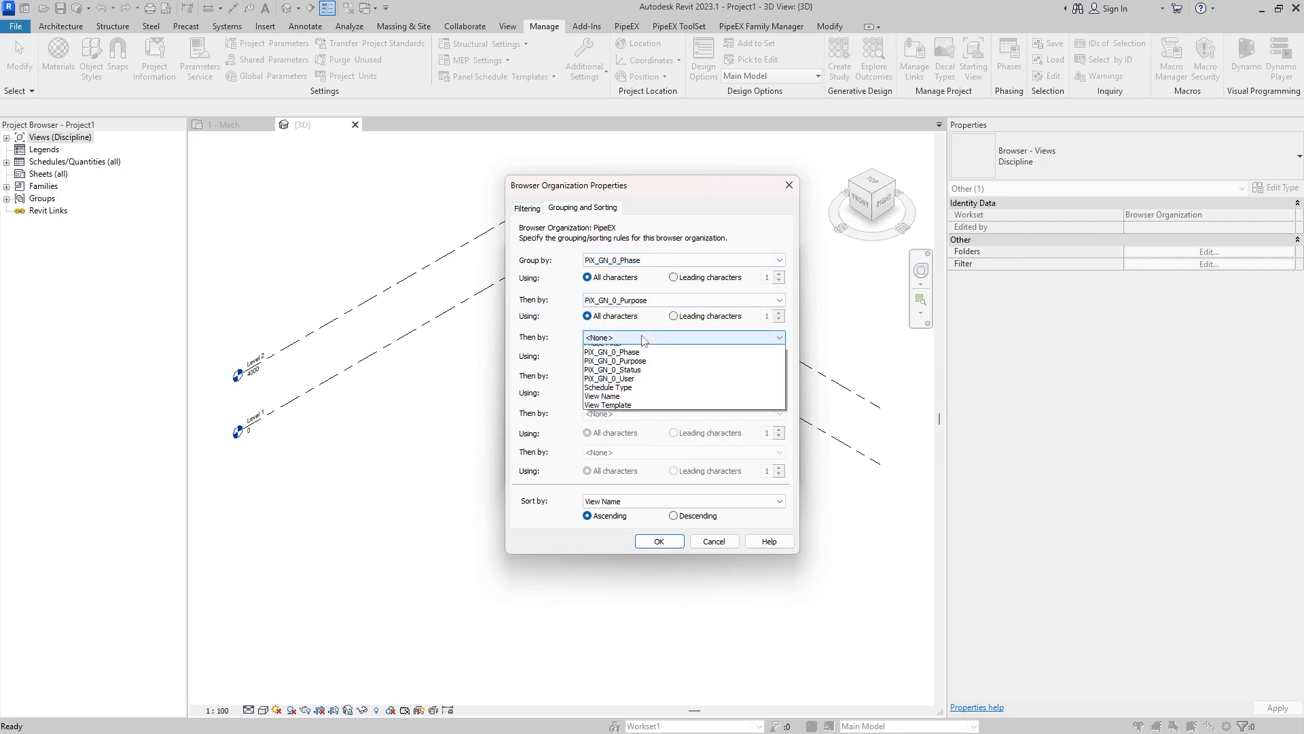
{"action": "left_click", "coordinate": [635, 411]}
{"action": "left_click", "coordinate": [645, 377]}
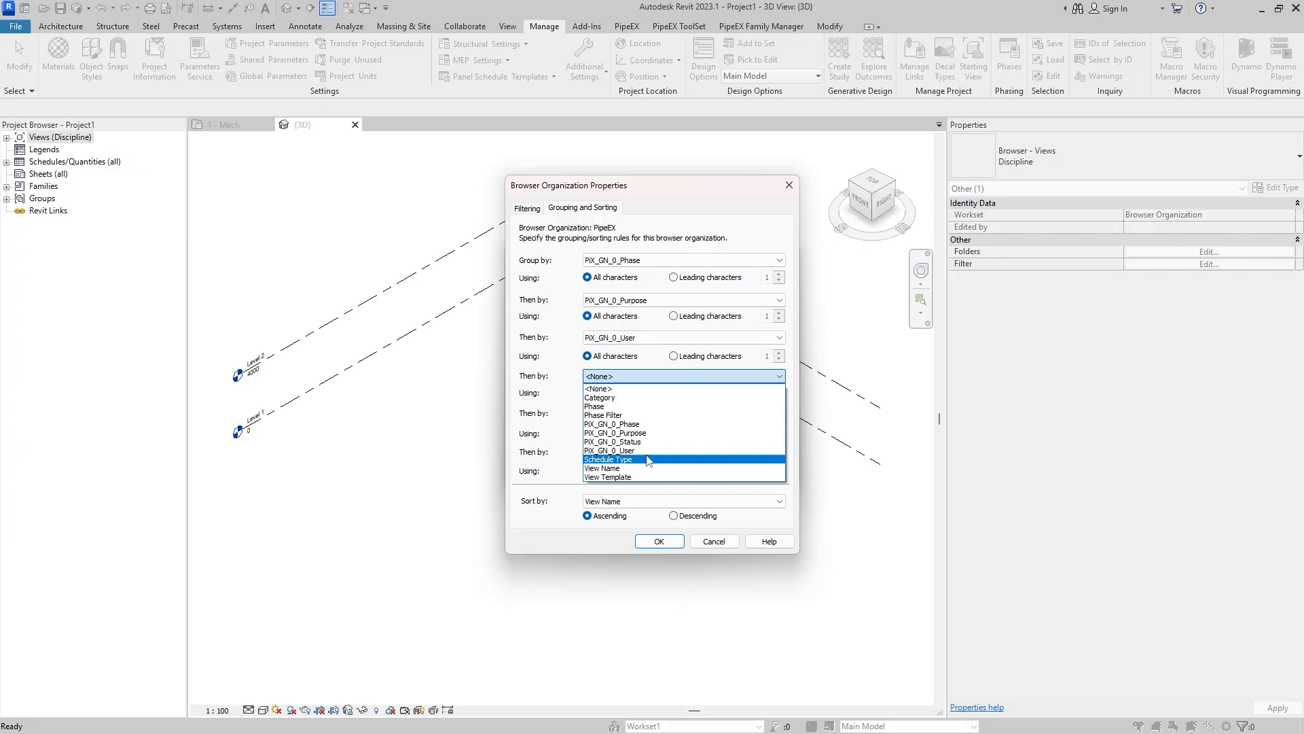
{"action": "left_click", "coordinate": [632, 442]}
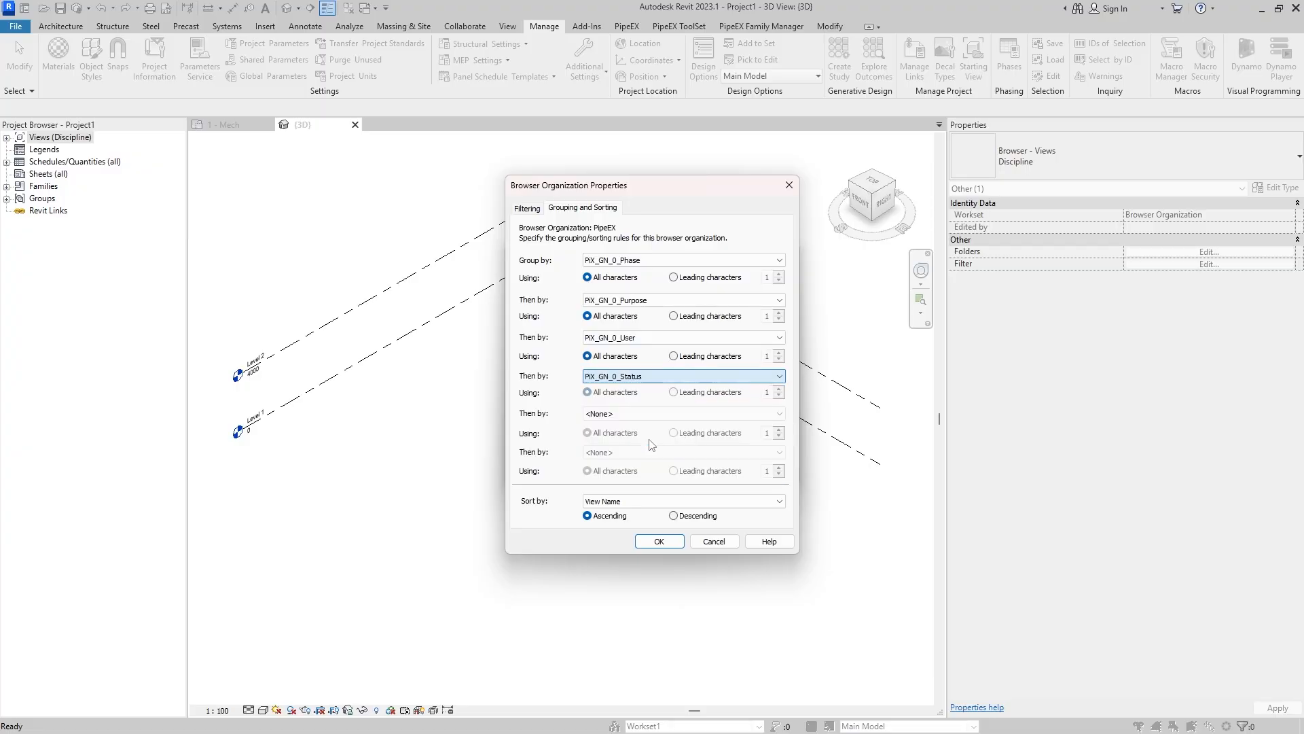
{"action": "left_click", "coordinate": [681, 543]}
{"action": "left_click", "coordinate": [525, 323]}
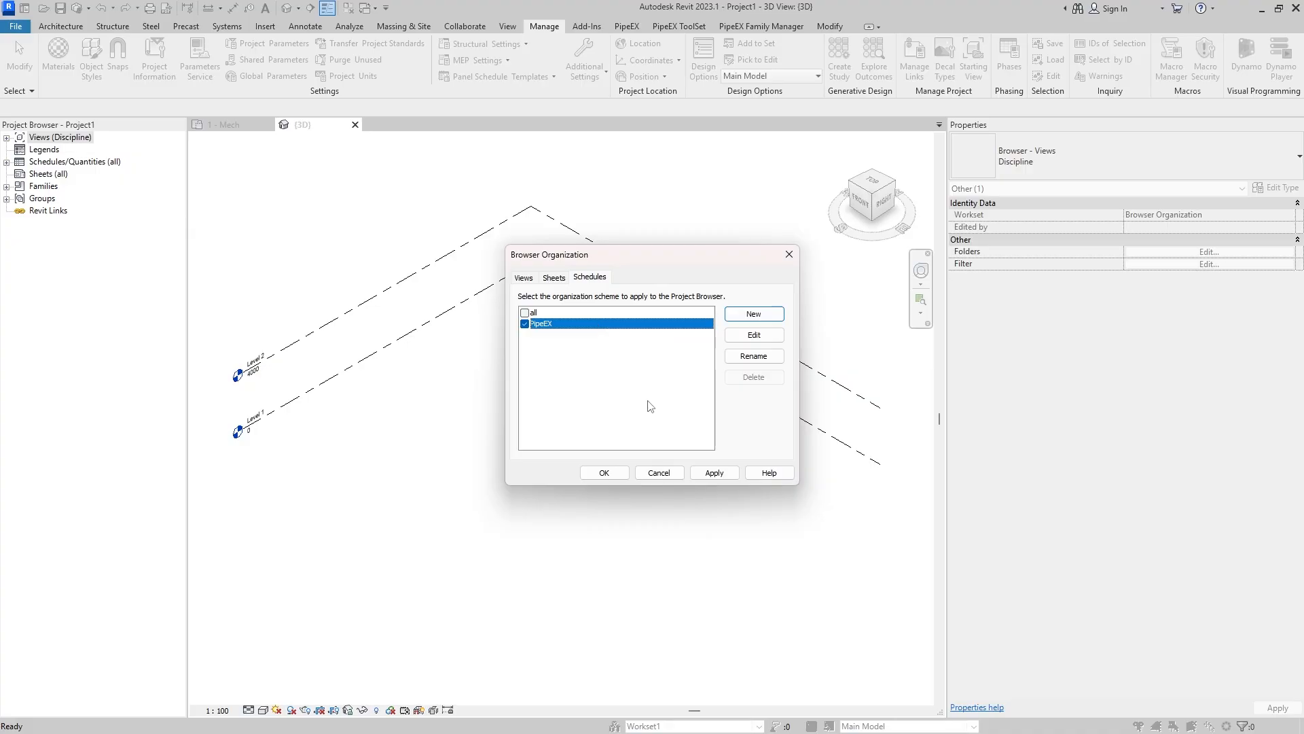
- Apply the PipeEX browser organization schemes and expand the Views branch of the project tree
{"action": "left_click", "coordinate": [714, 473]}
{"action": "left_click", "coordinate": [604, 473]}
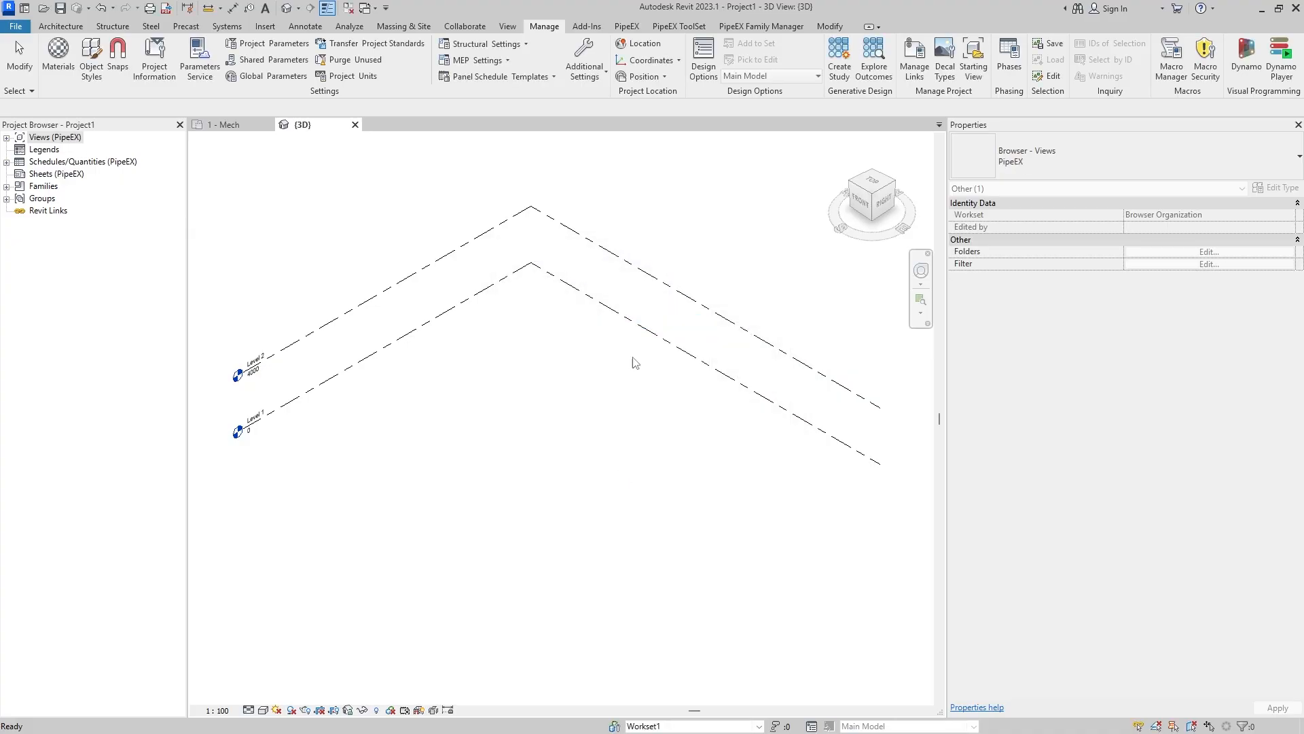
{"action": "left_click", "coordinate": [6, 137]}
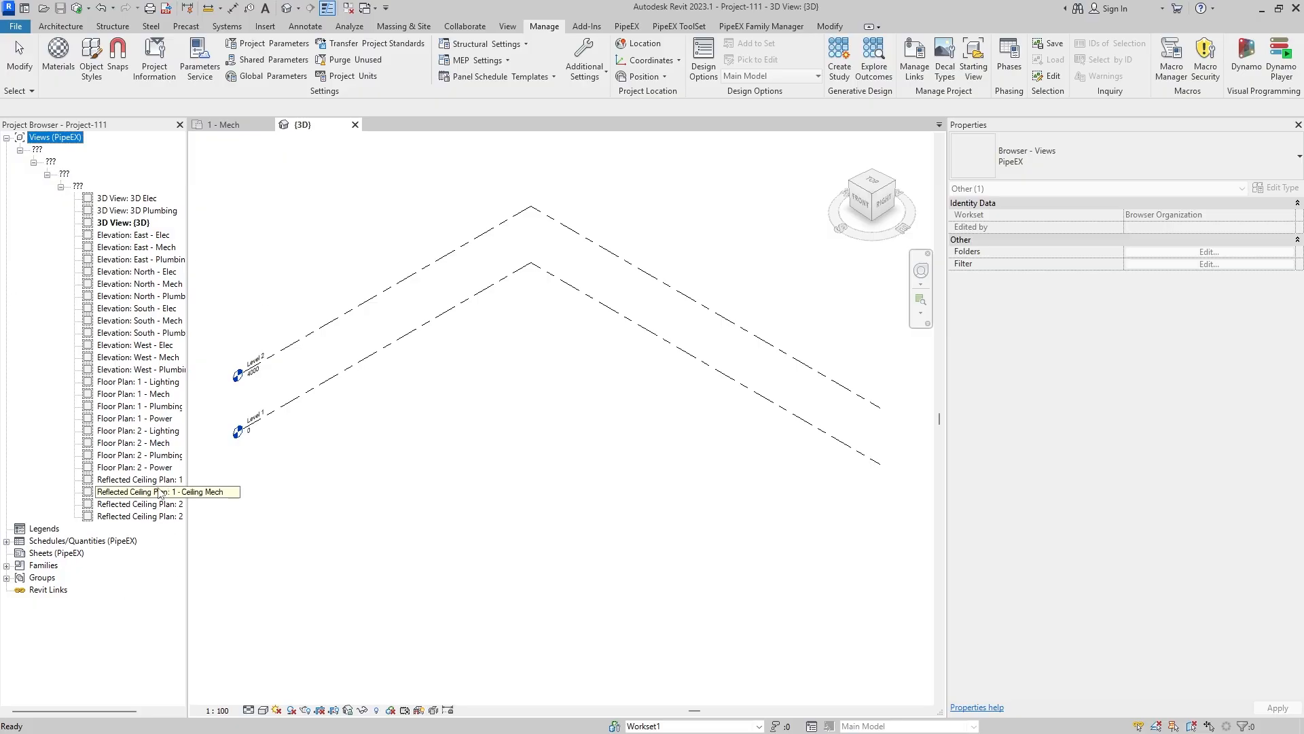
- For the {3D} view, set PiX_GN_0_Phase to DD and PiX_GN_0_Purpose to Coordination
{"action": "left_click", "coordinate": [140, 225]}
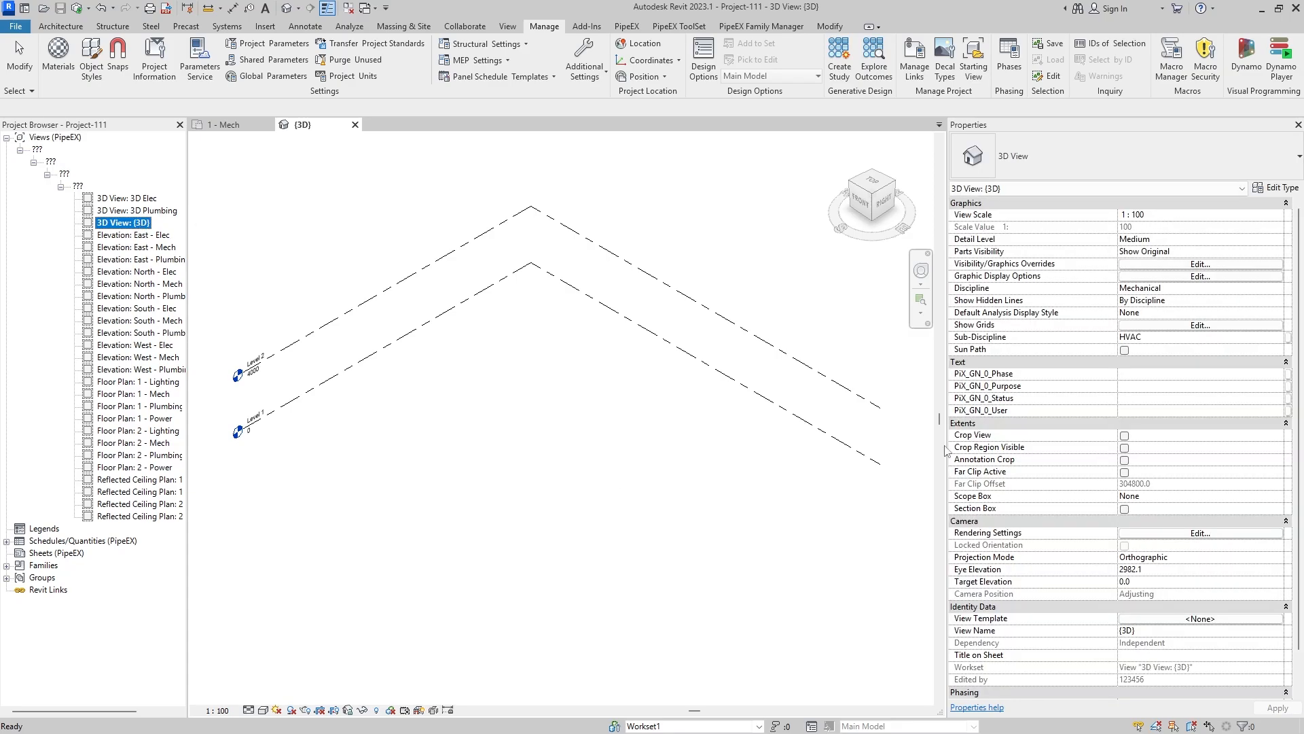
{"action": "left_click", "coordinate": [1148, 375]}
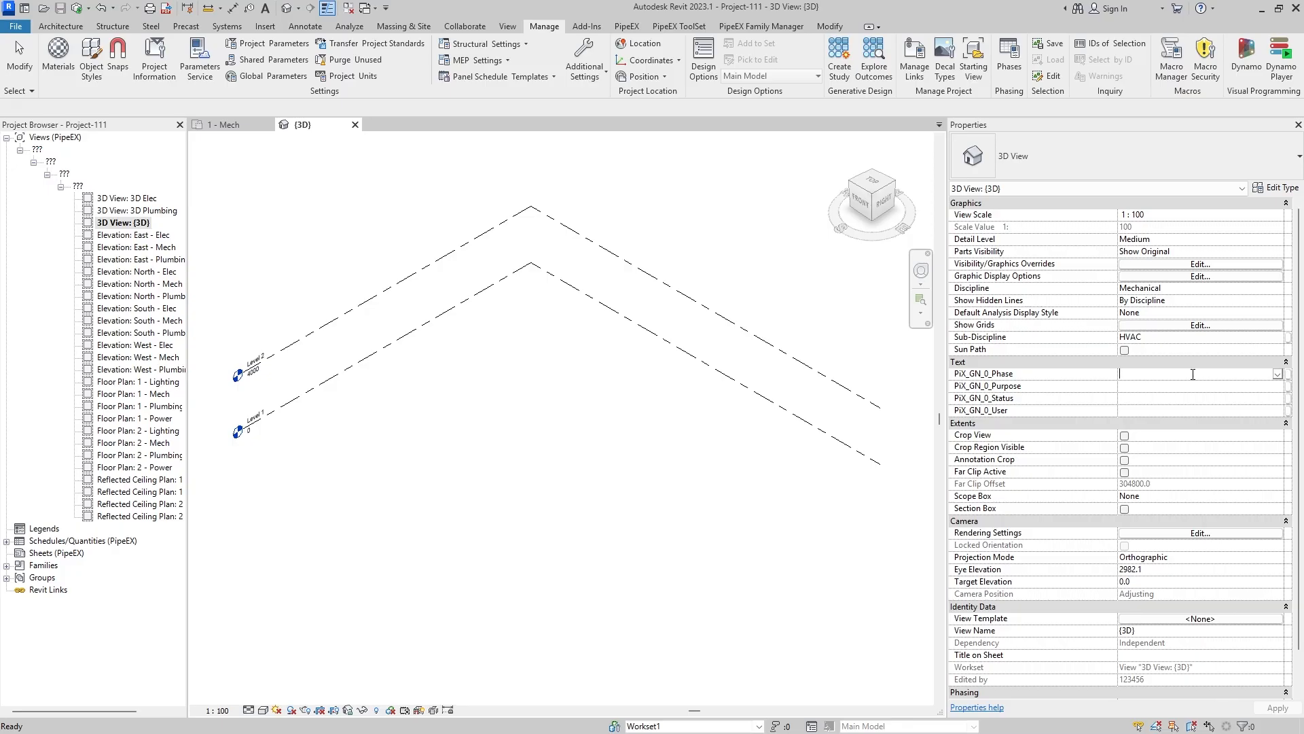
{"action": "type", "text": "d"}
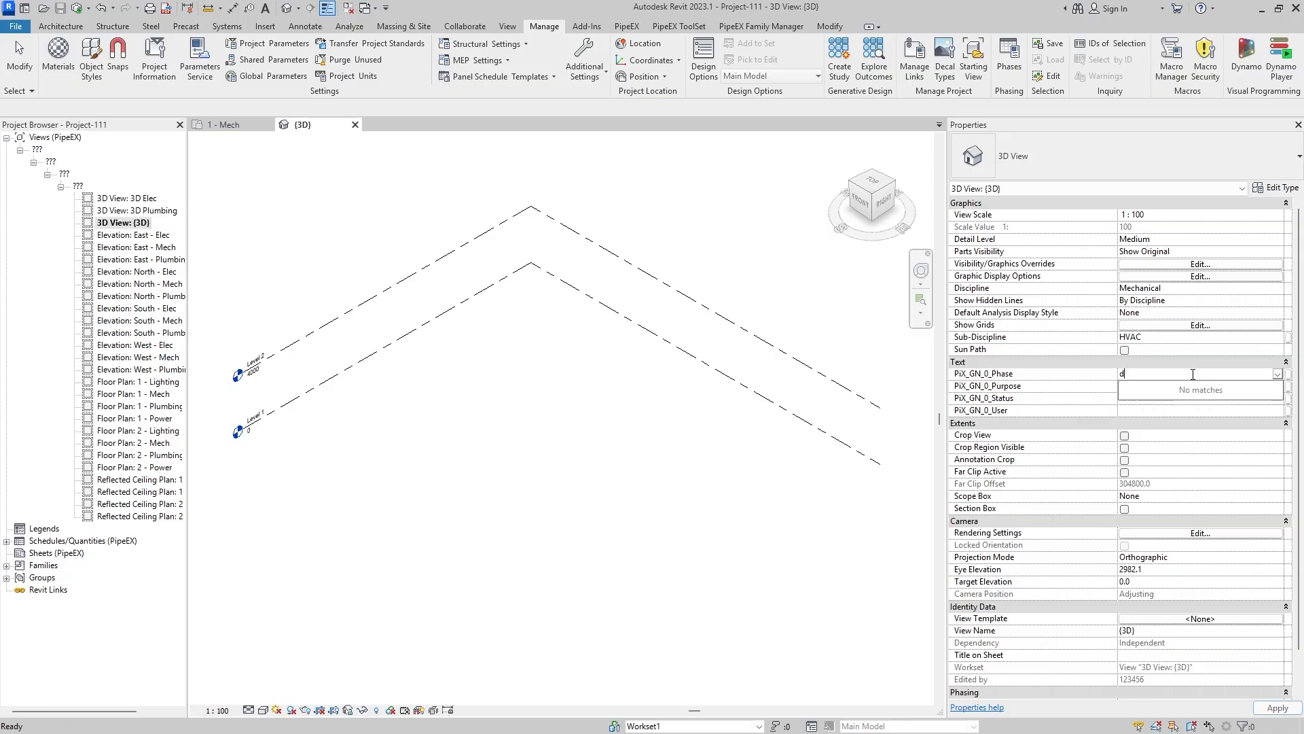
{"action": "key", "text": "BackSpace"}
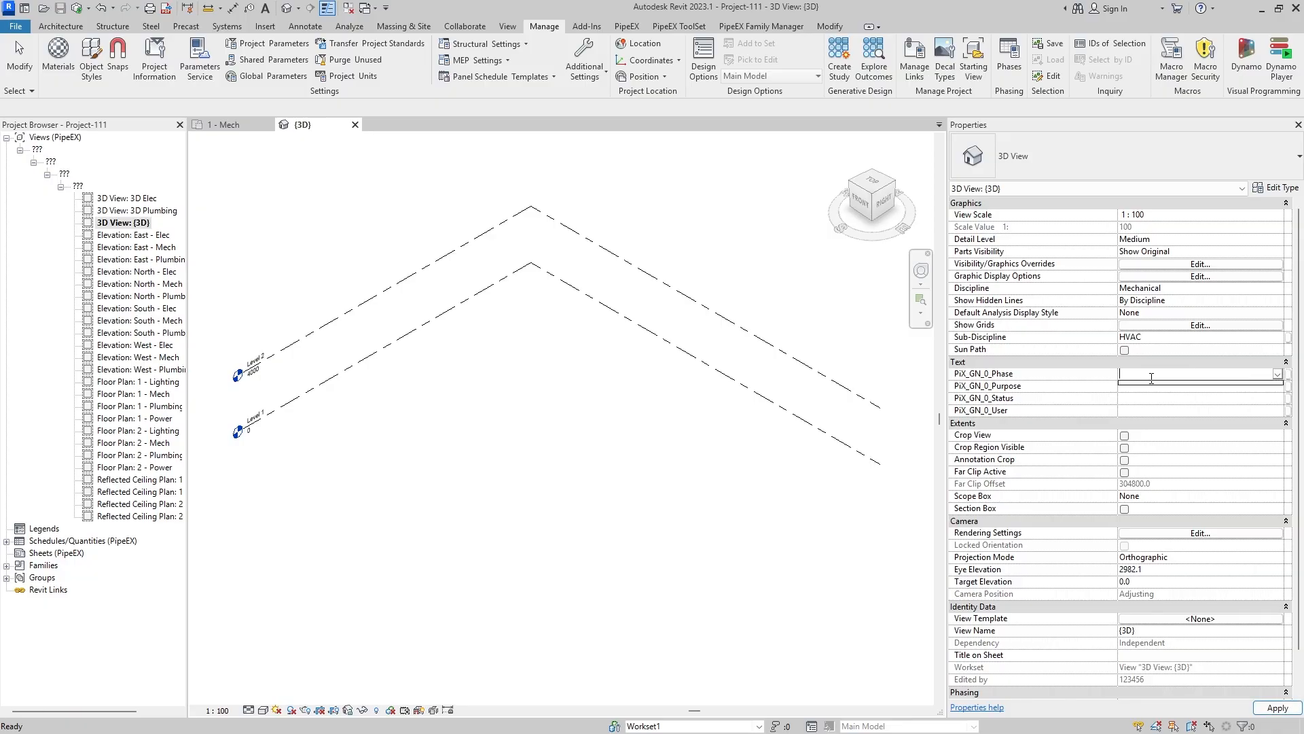
{"action": "type", "text": "DD"}
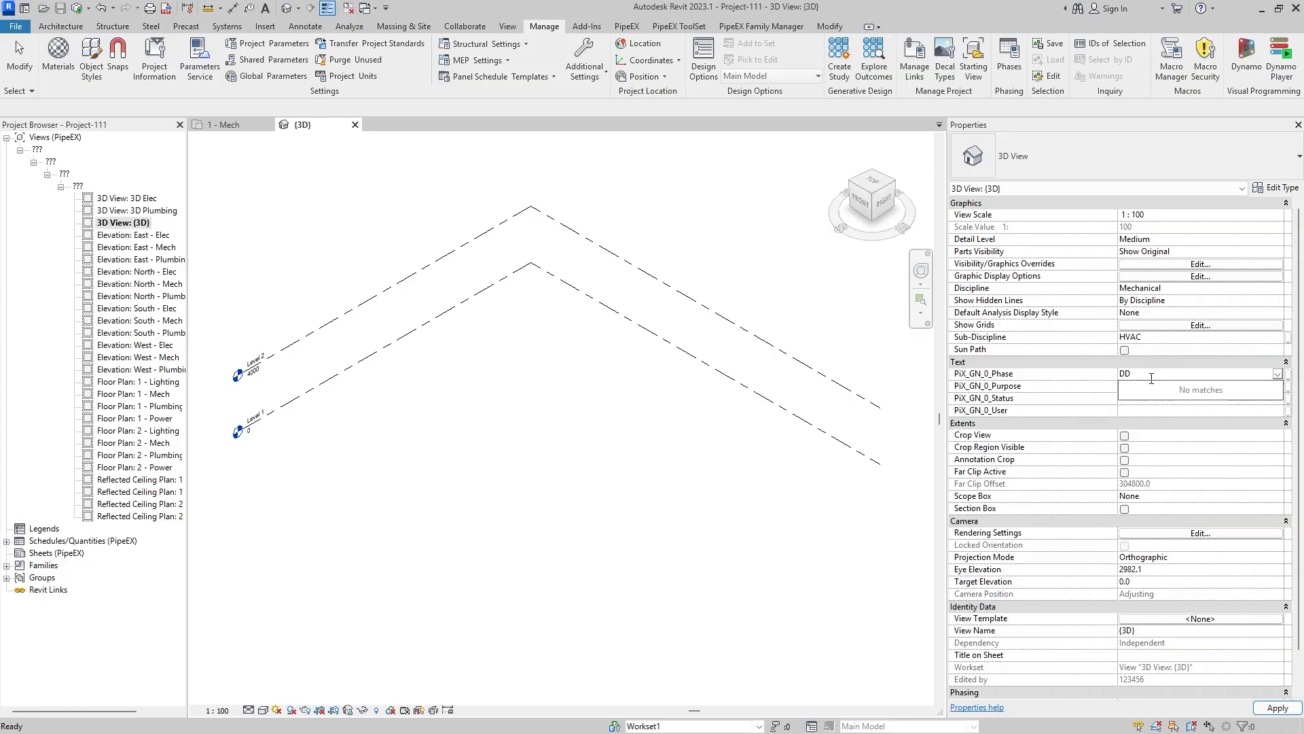
{"action": "left_click", "coordinate": [1177, 413]}
{"action": "left_click", "coordinate": [1153, 388]}
{"action": "type", "text": "cOOR"}
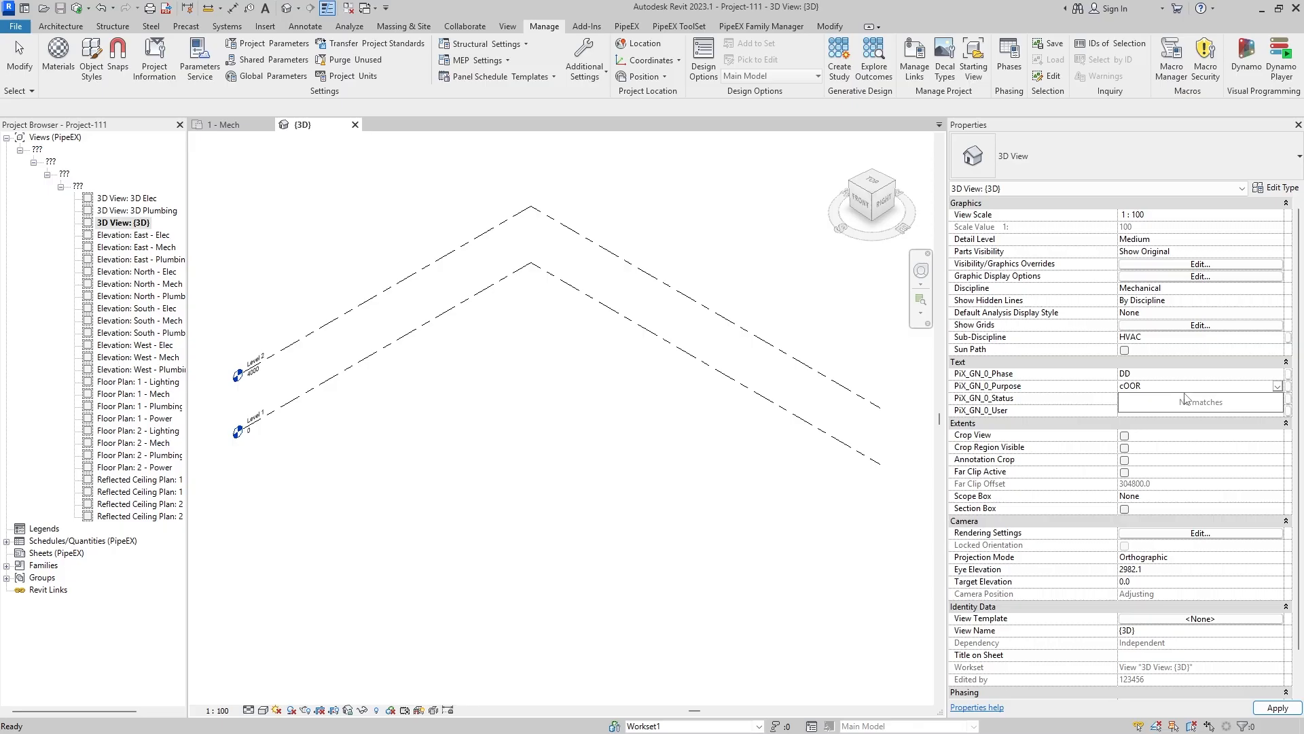
{"action": "key", "text": "BackSpace"}
{"action": "key", "text": "BackSpace"}
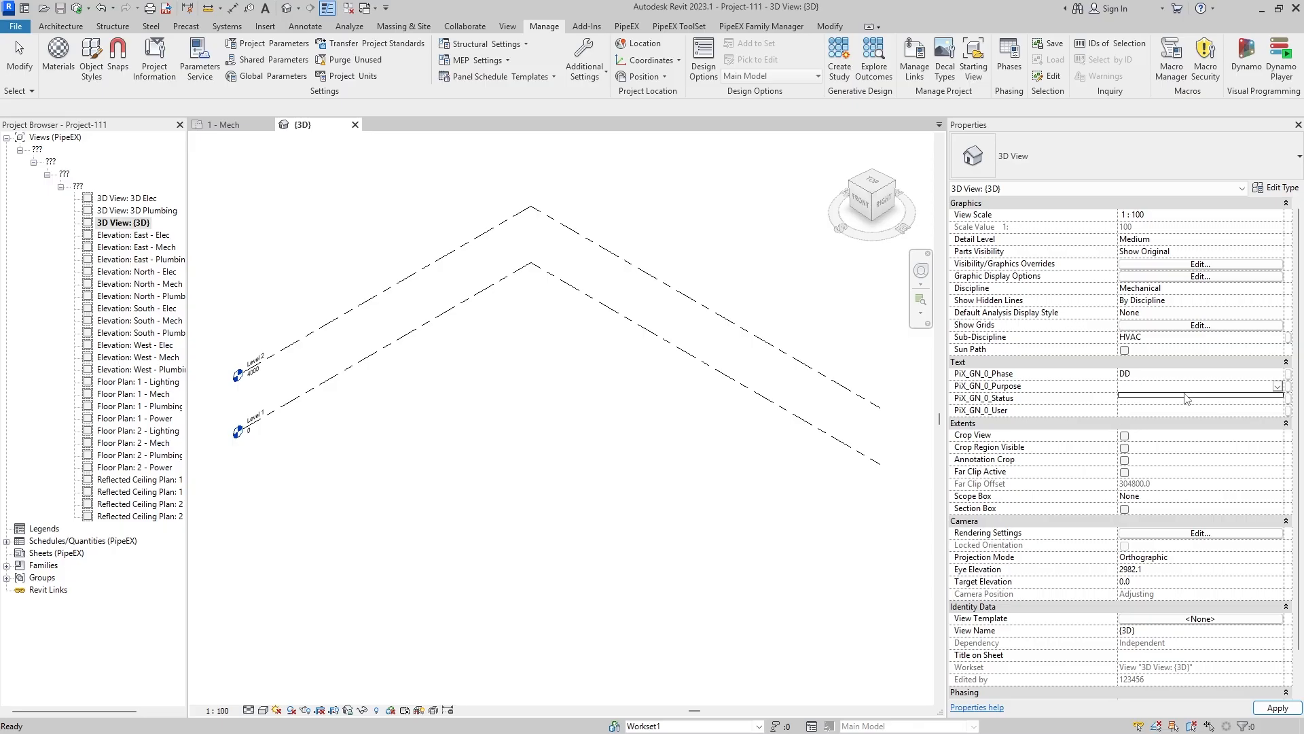
{"action": "type", "text": "Coordination"}
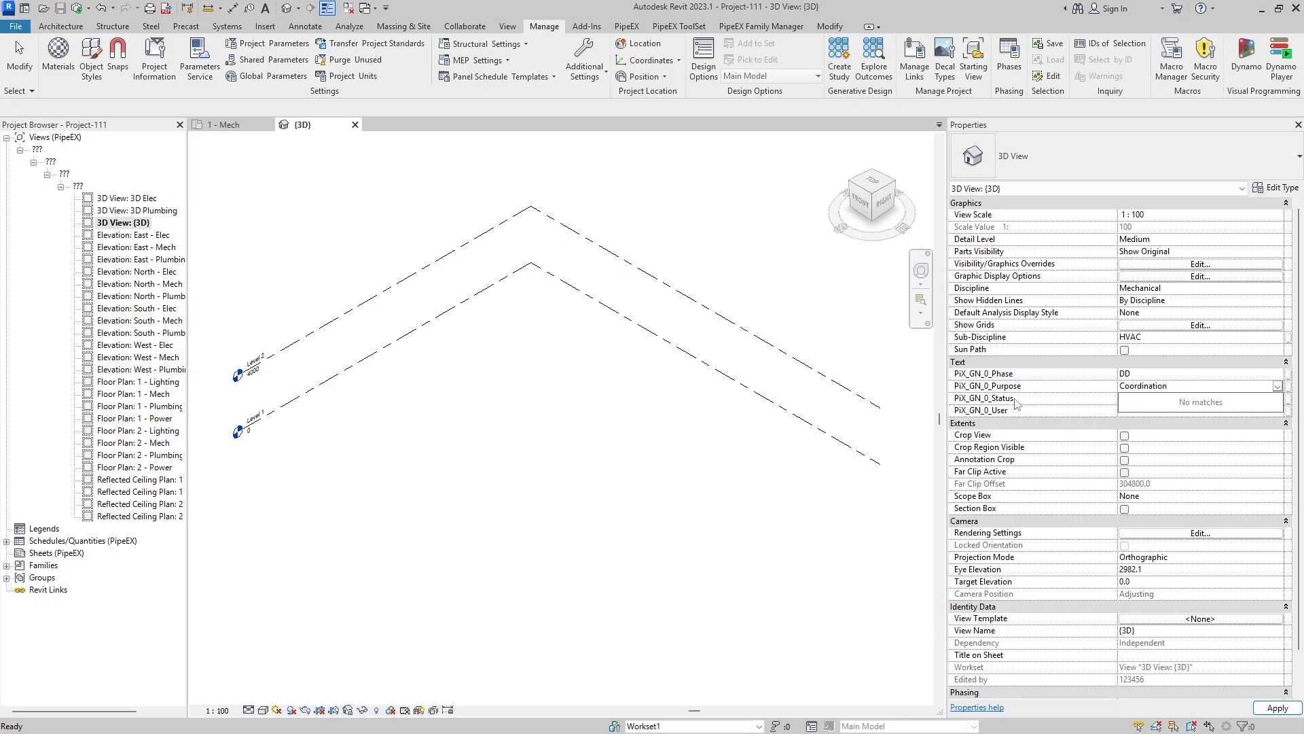
- Set the {3D} view's PiX_GN_0_Status to General
{"action": "left_click", "coordinate": [1013, 400]}
{"action": "left_click", "coordinate": [1175, 399]}
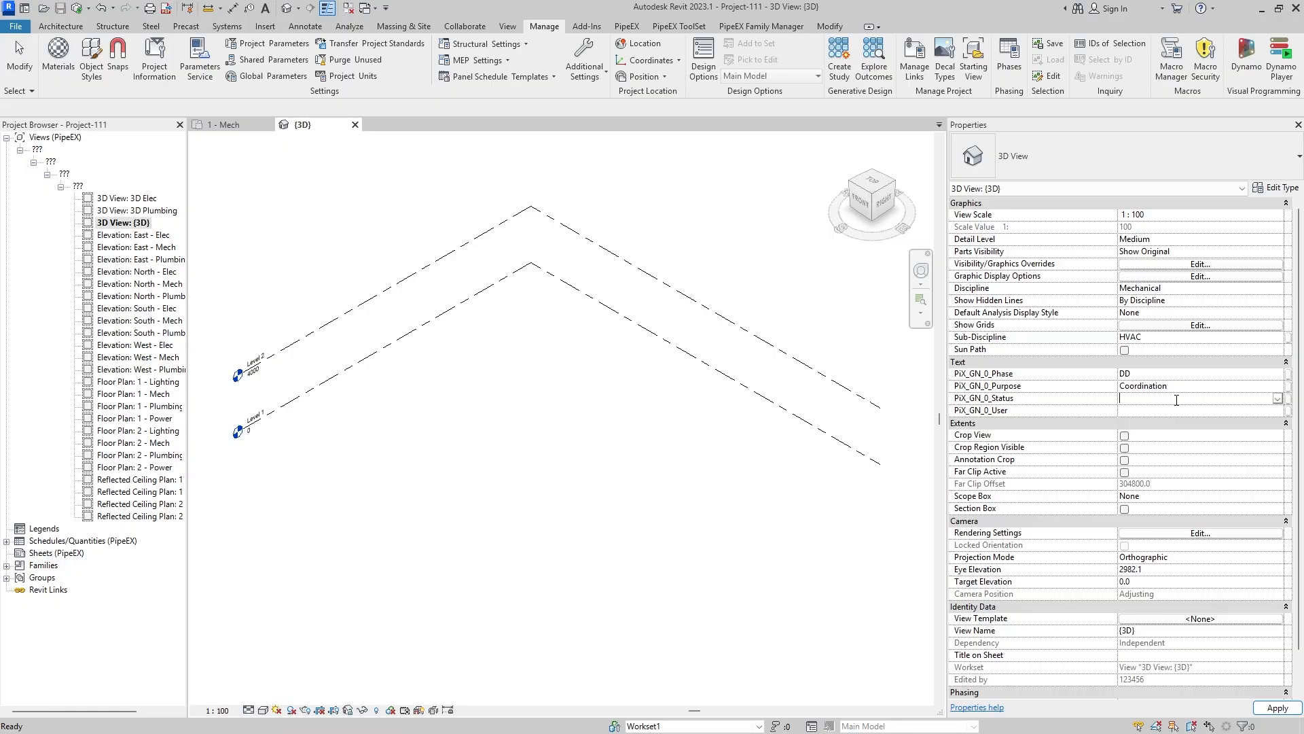
{"action": "type", "text": "Ge"}
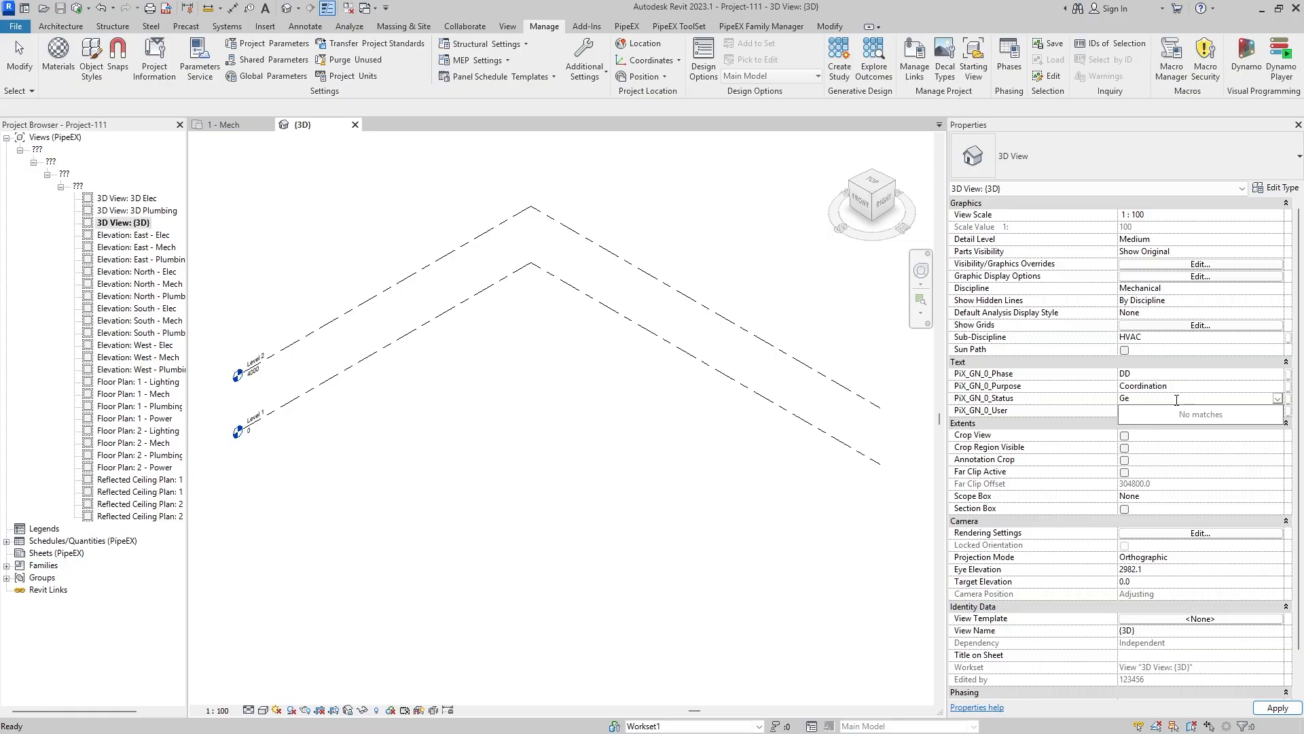
{"action": "type", "text": "neral"}
{"action": "left_click", "coordinate": [1182, 390]}
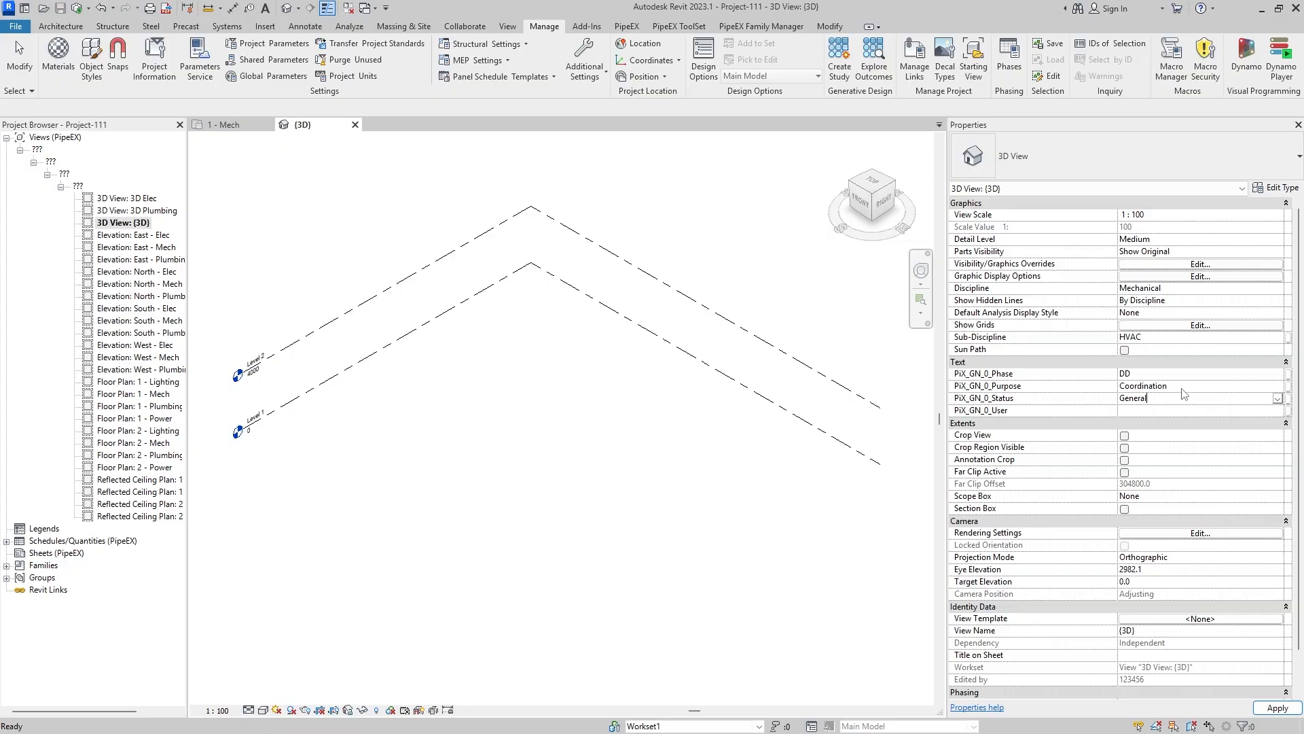
- Set the {3D} view's PiX_GN_0_User to BIM and apply the view's property changes
{"action": "left_click", "coordinate": [1154, 410]}
{"action": "type", "text": "Us"}
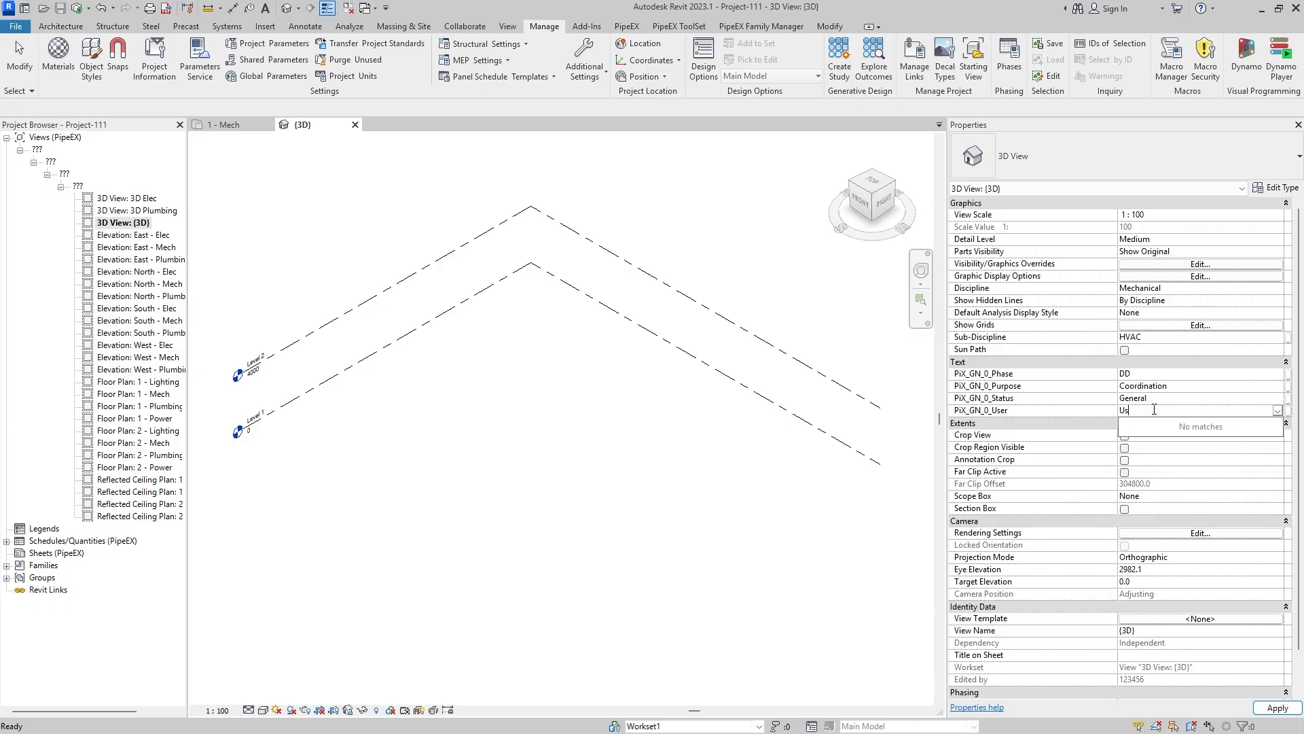
{"action": "key", "text": "BackSpace"}
{"action": "key", "text": "BackSpace"}
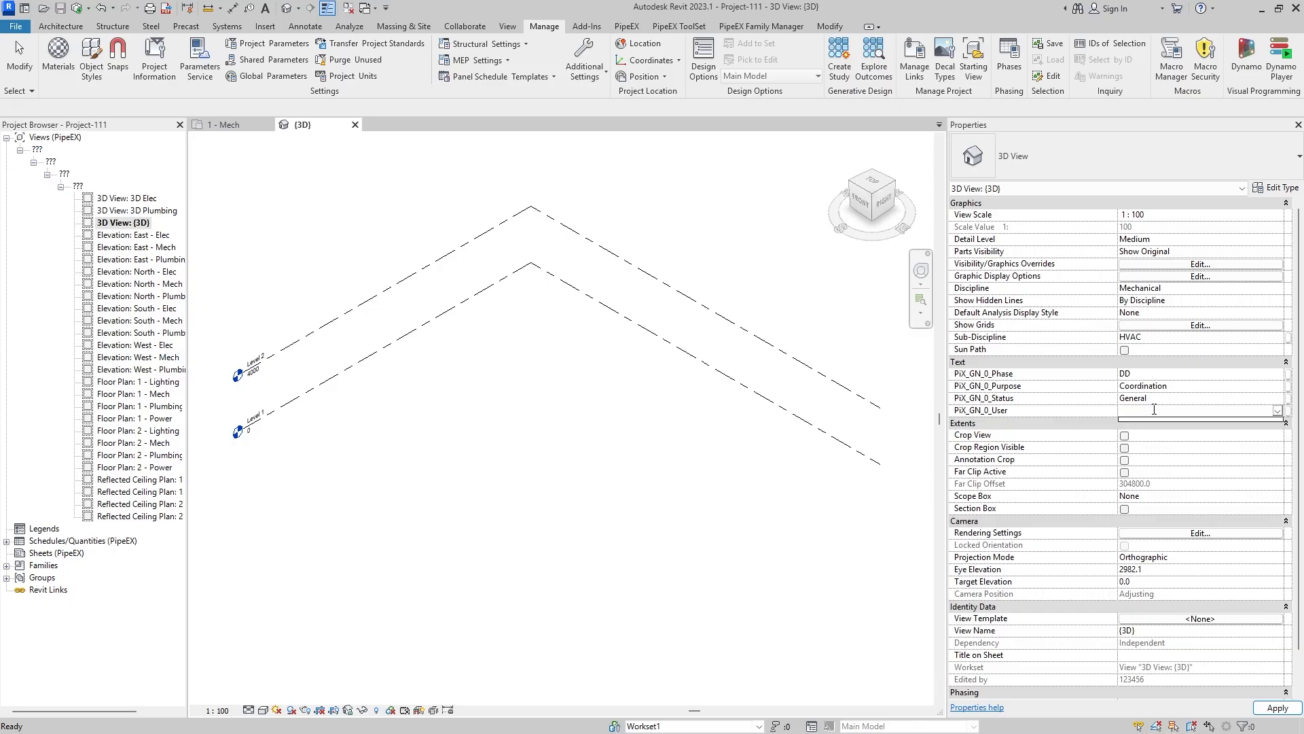
{"action": "type", "text": "BIM"}
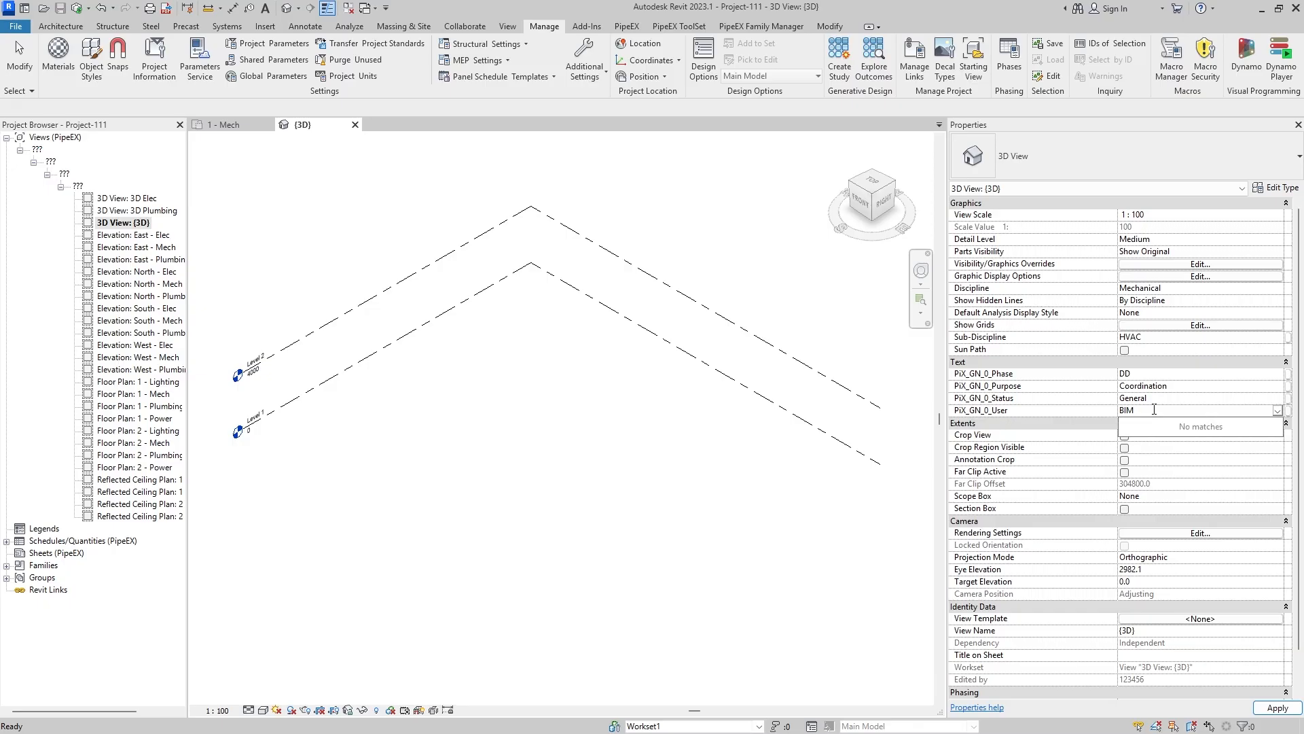
{"action": "key", "text": "Return"}
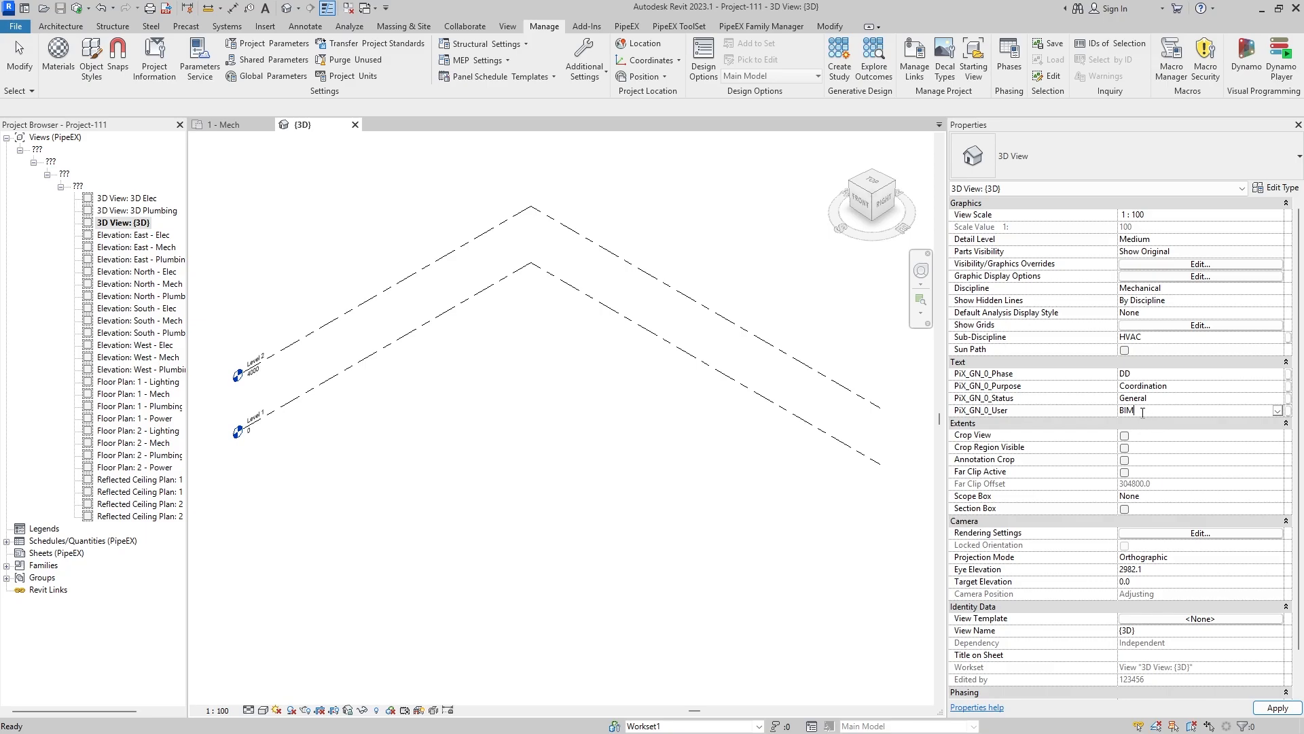
{"action": "key", "text": "BackSpace"}
{"action": "key", "text": "BackSpace"}
{"action": "key", "text": "BackSpace"}
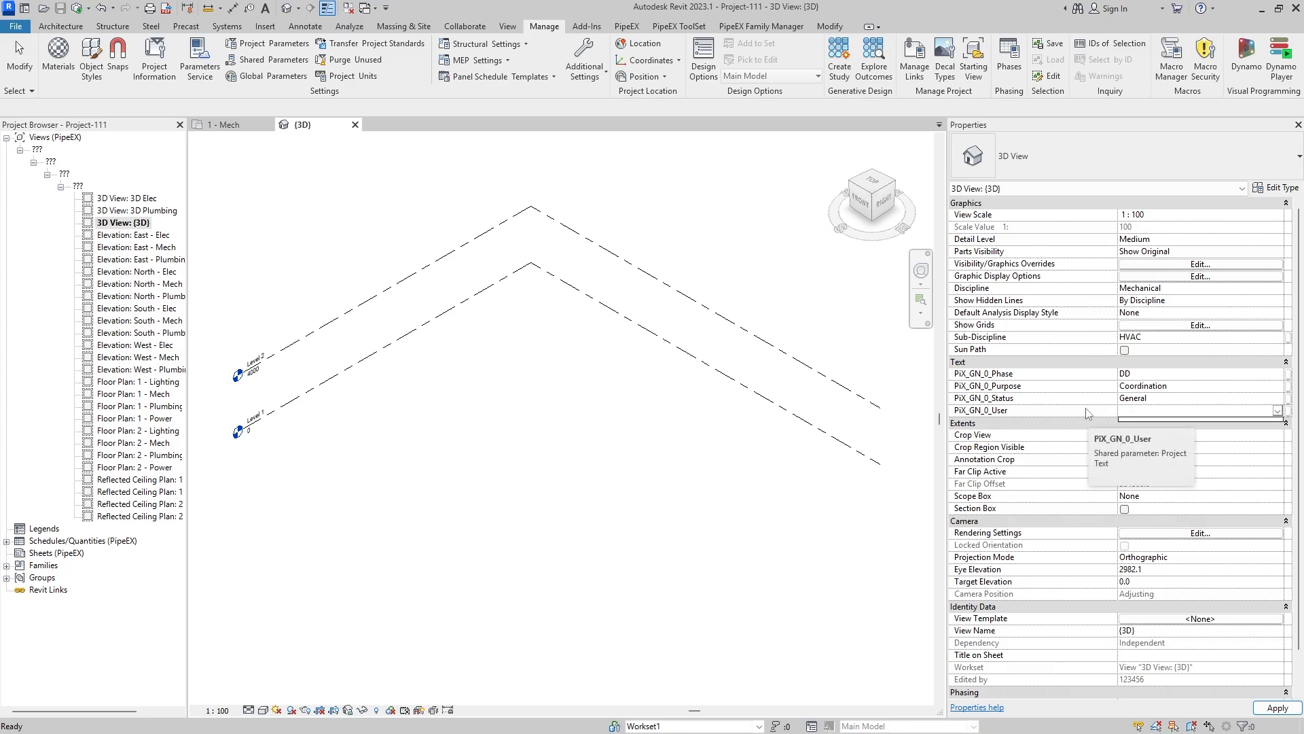
{"action": "type", "text": "BIM"}
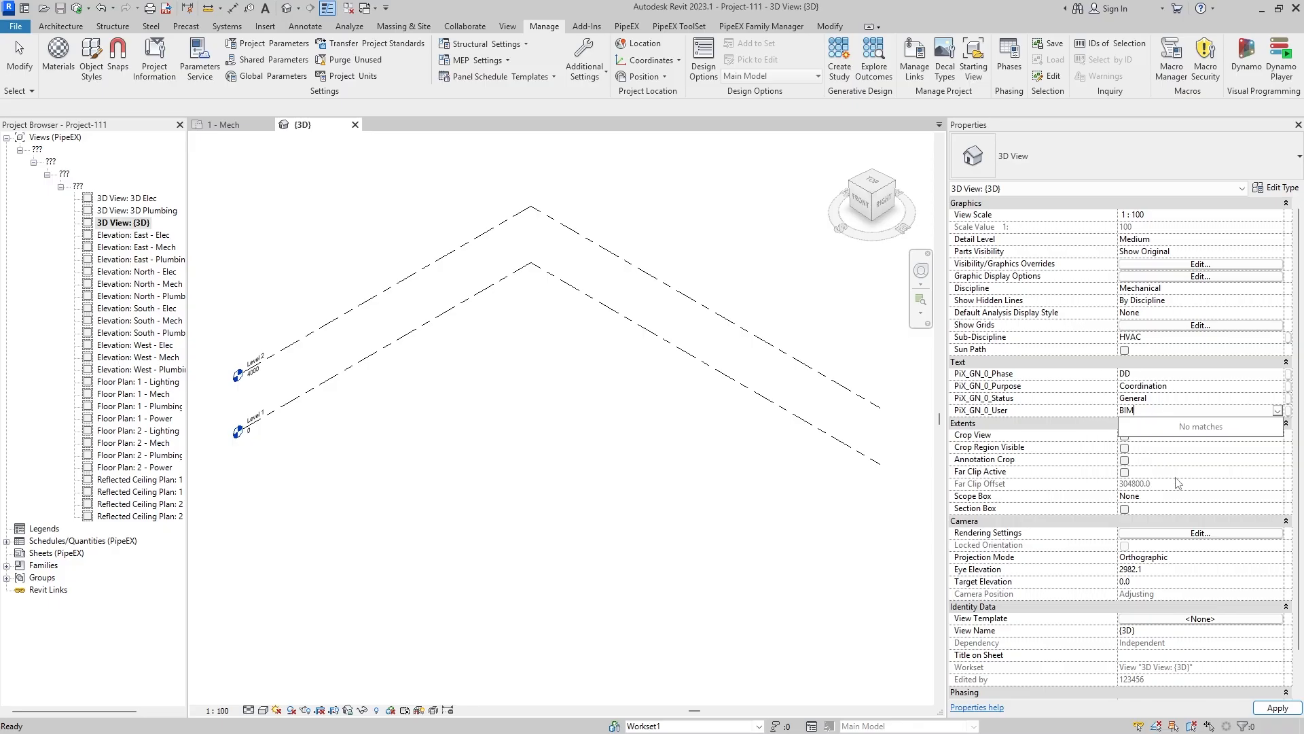
{"action": "left_click", "coordinate": [1284, 710]}
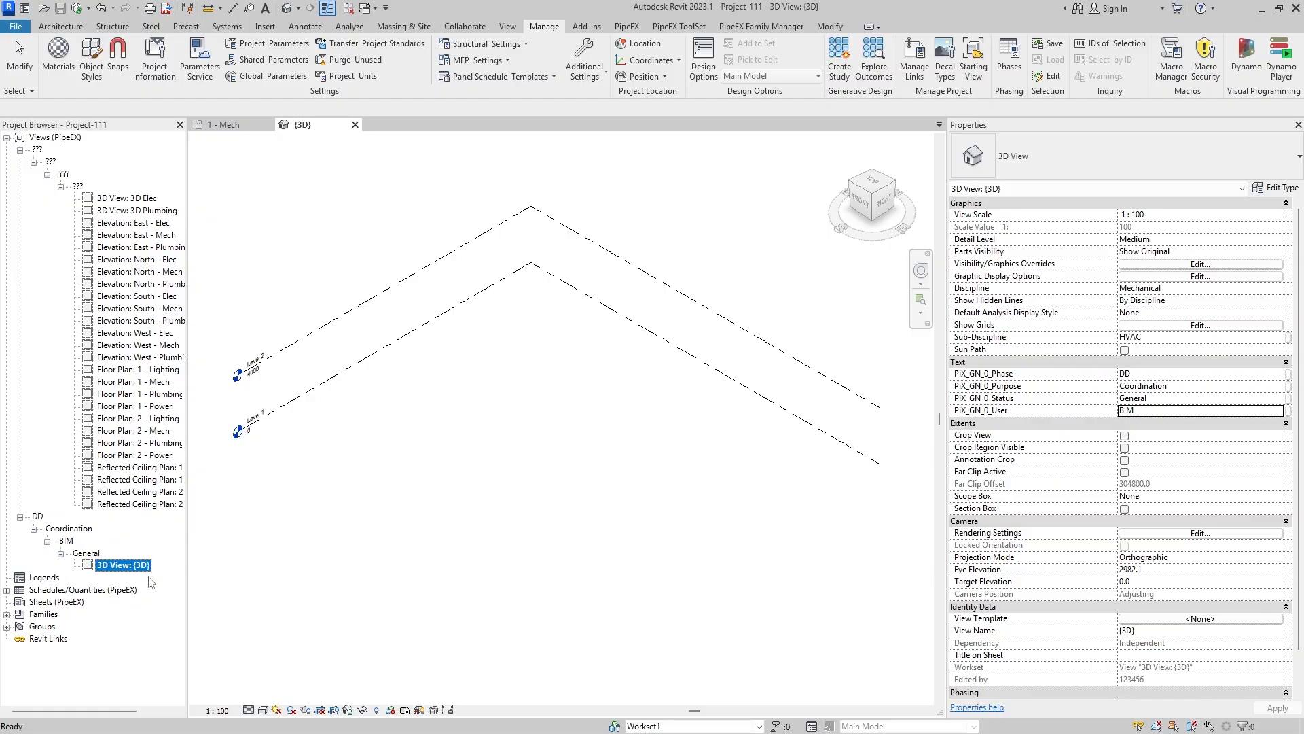
- Select all views still under the ??? groups and set their PiX_GN_0_Phase to DD and PiX_GN_0_Purpose to Coordination
{"action": "left_click", "coordinate": [133, 491]}
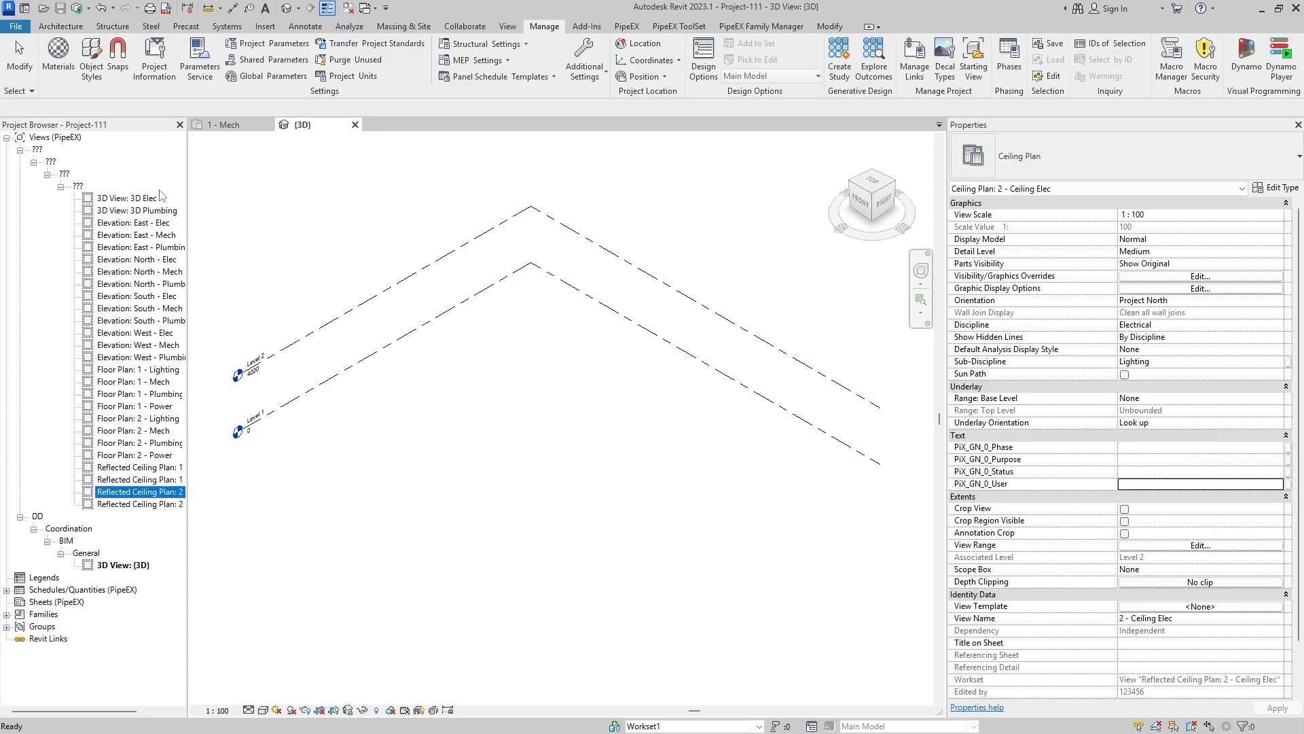
{"action": "left_click", "coordinate": [128, 198]}
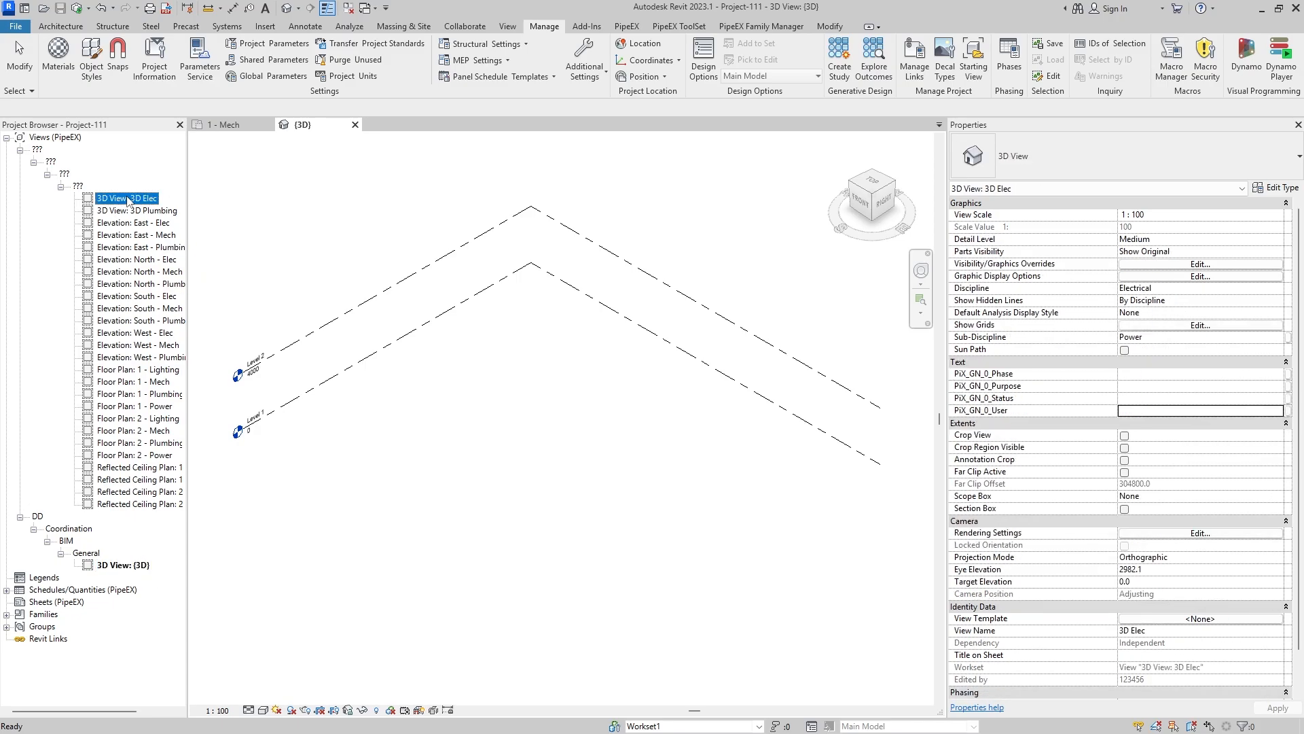
{"action": "left_click", "coordinate": [155, 503], "text": "shift"}
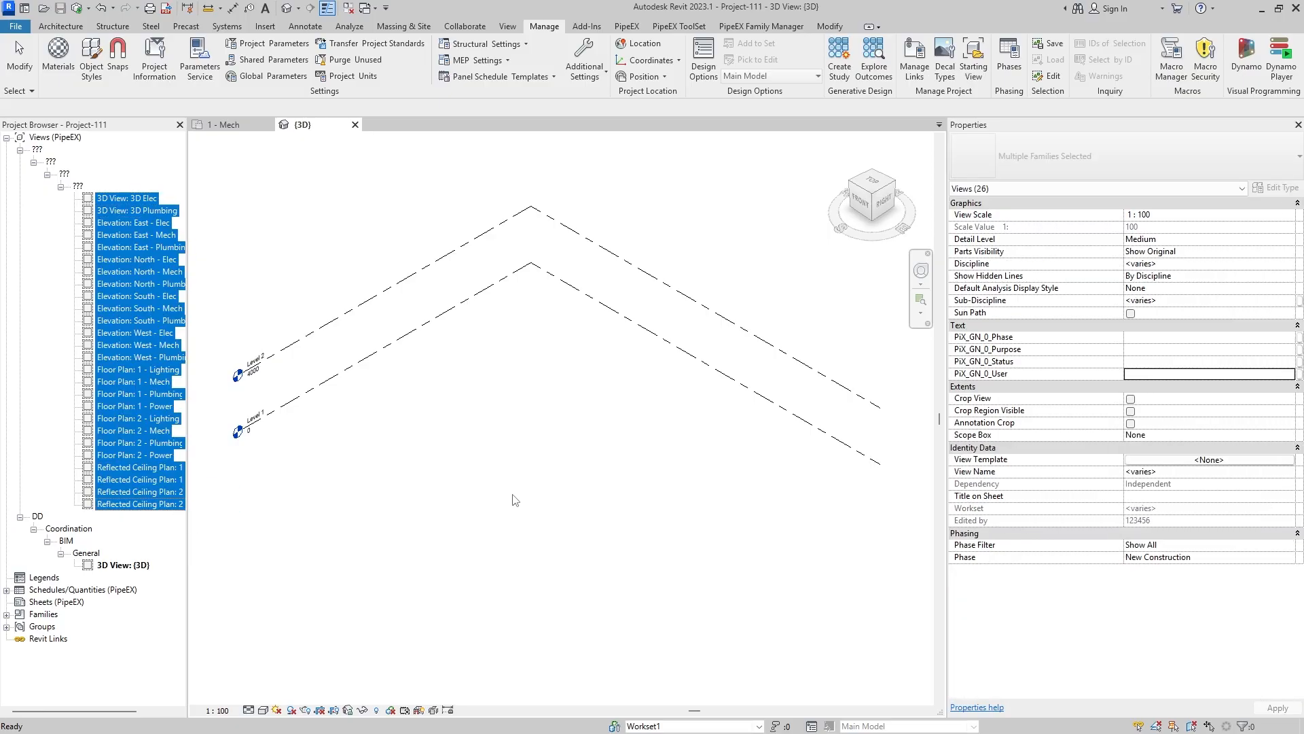
{"action": "left_click", "coordinate": [1156, 338]}
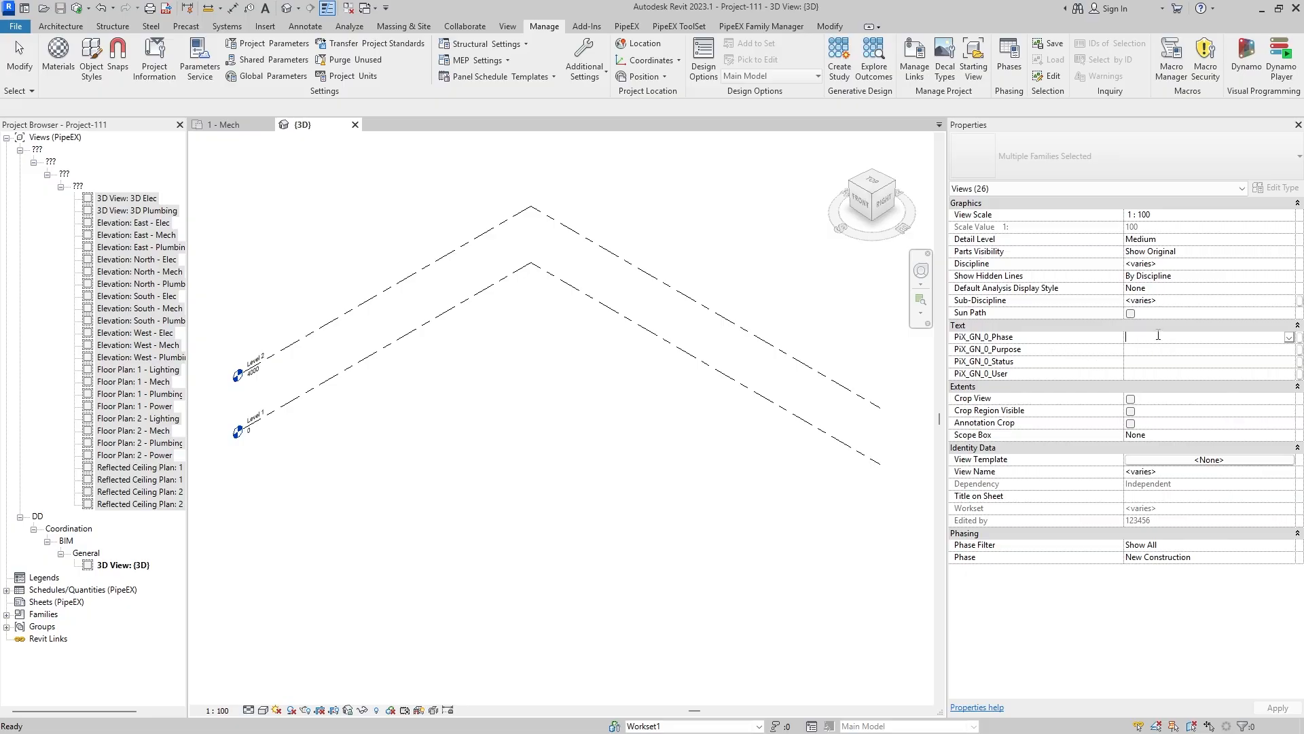
{"action": "type", "text": "DD"}
{"action": "key", "text": "Tab"}
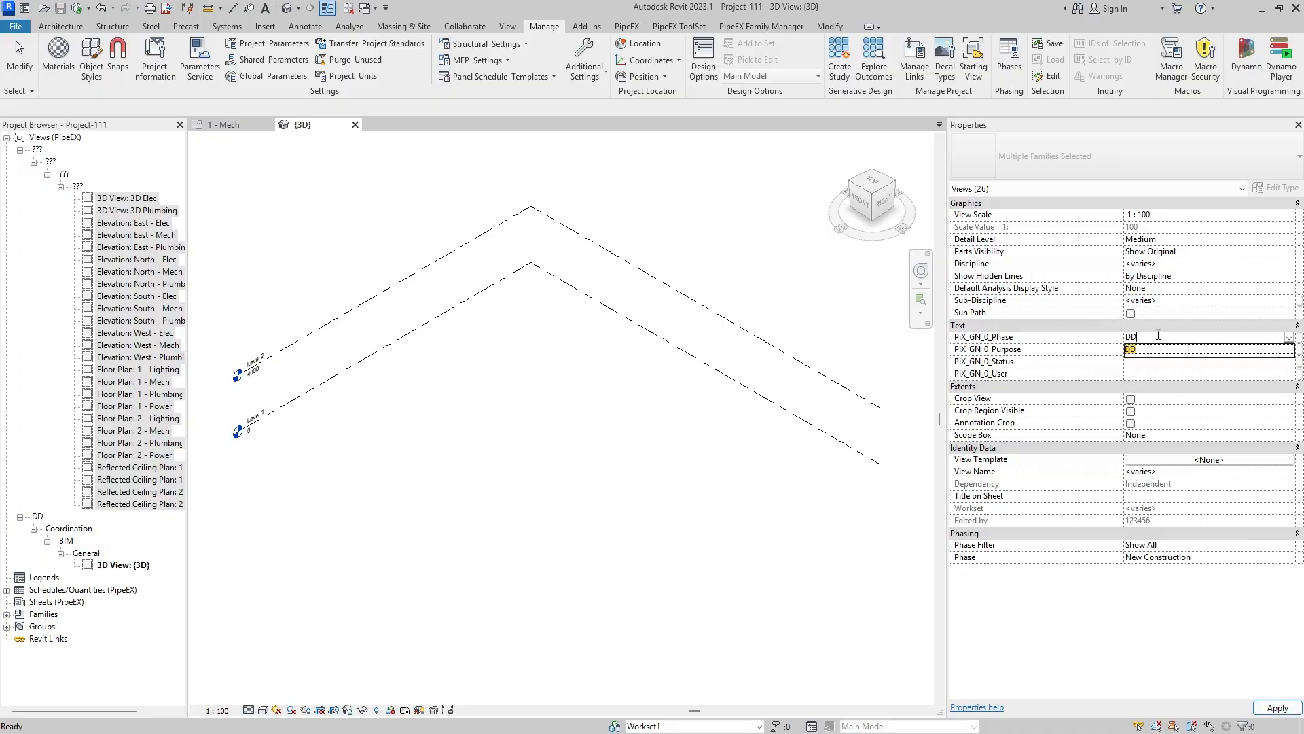
{"action": "key", "text": "BackSpace"}
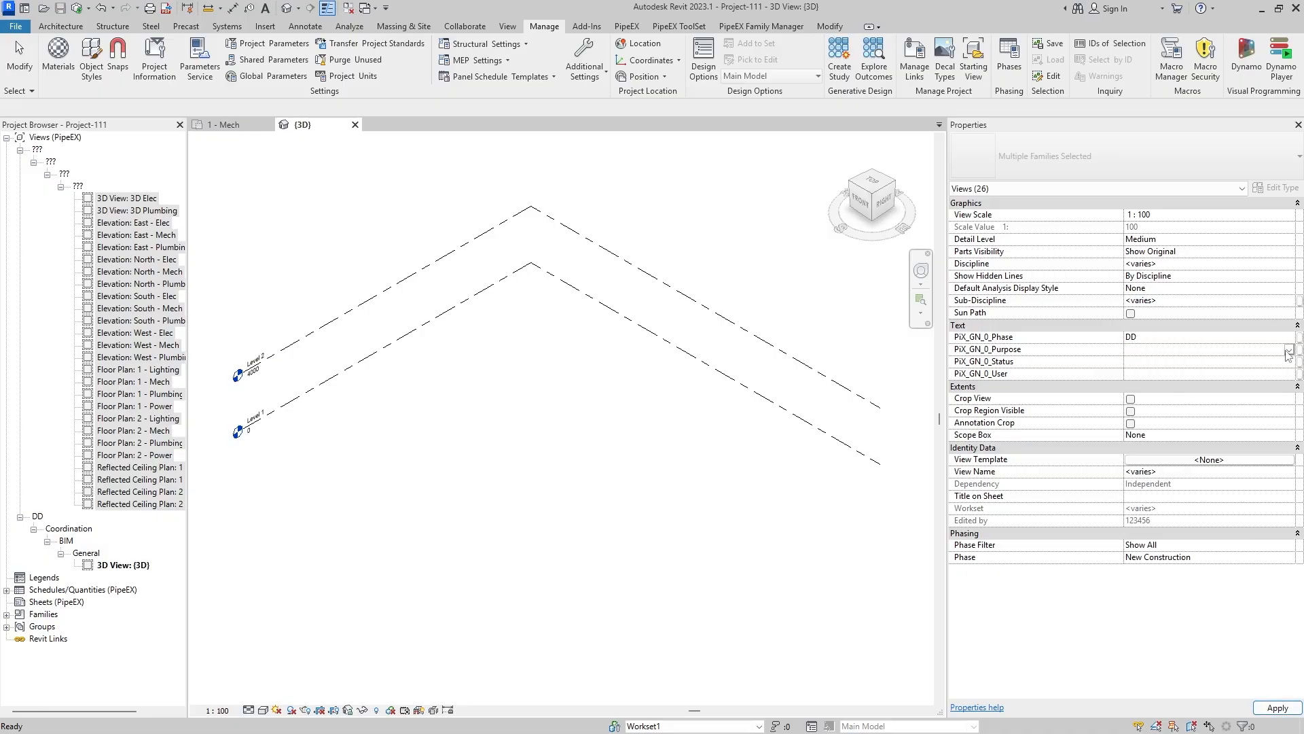
{"action": "left_click", "coordinate": [1289, 351]}
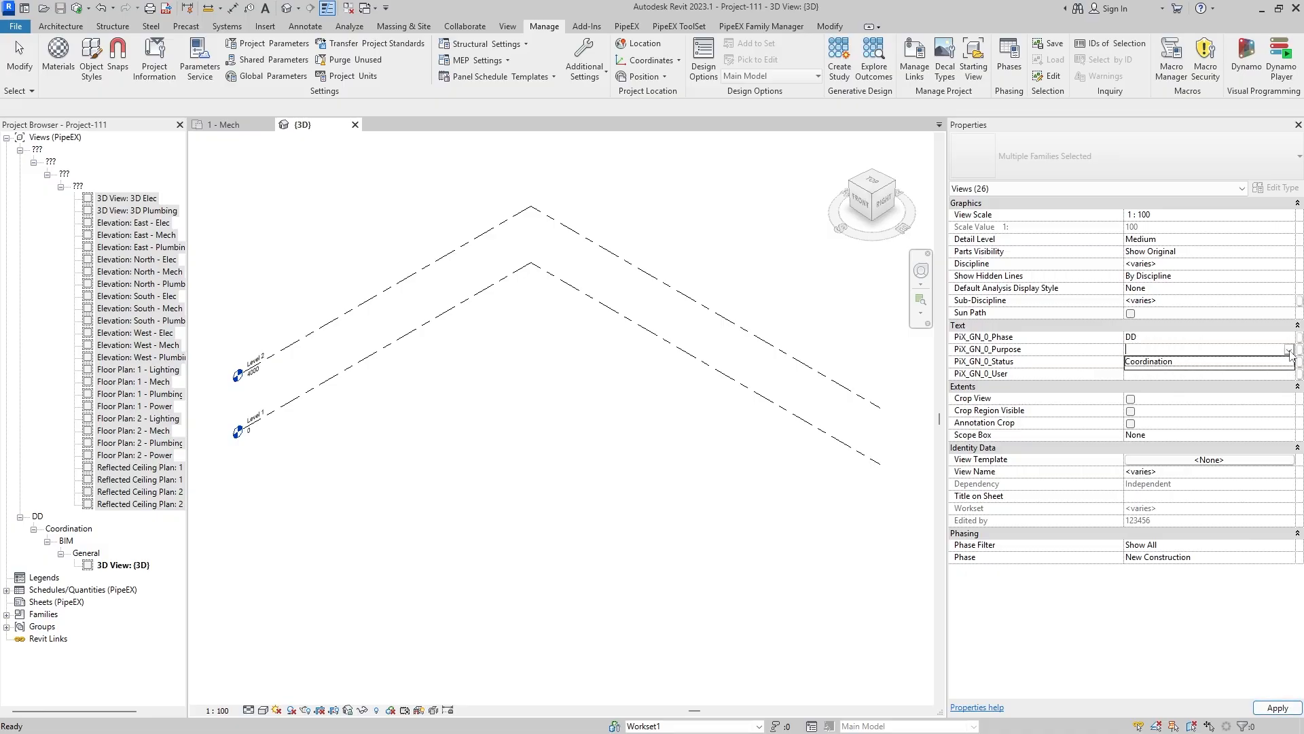
{"action": "left_click", "coordinate": [1166, 364]}
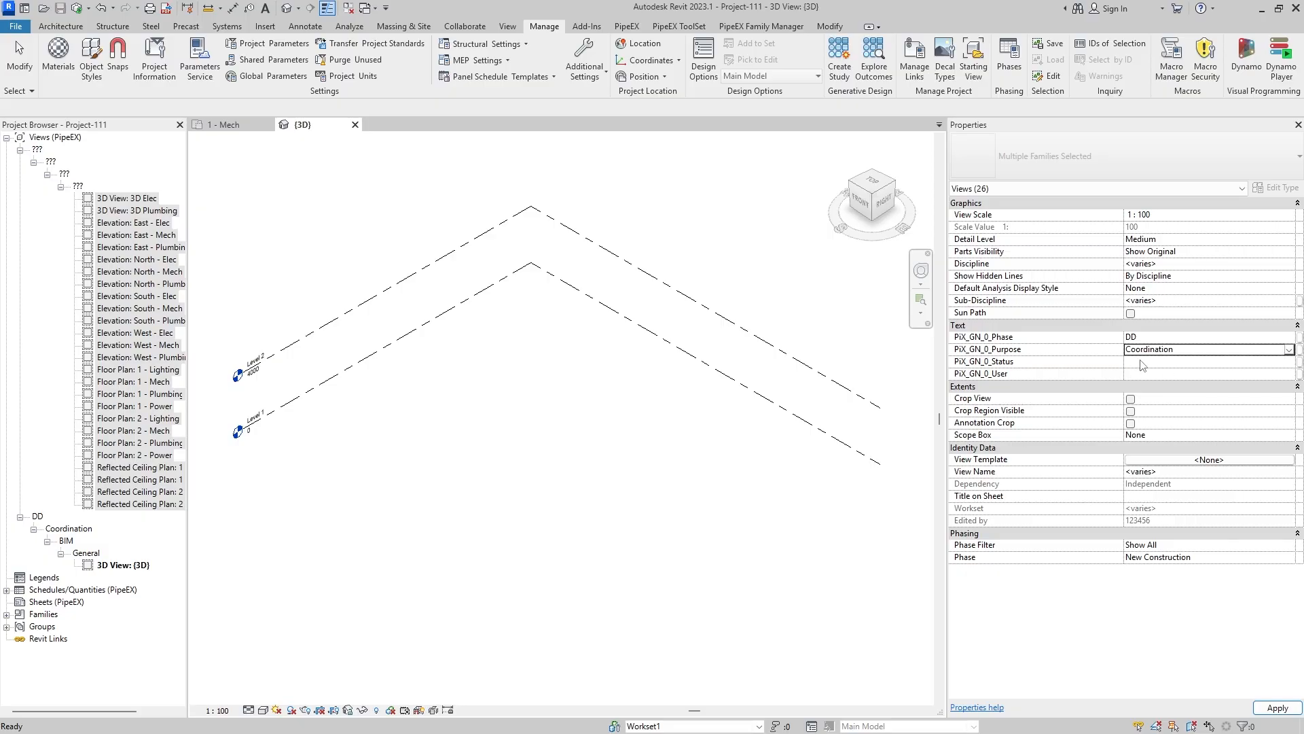
- Set the selected views' PiX_GN_0_Status to General and PiX_GN_0_User to BIM, apply the changes, and select only the 3D Elec view
{"action": "left_click", "coordinate": [1186, 360]}
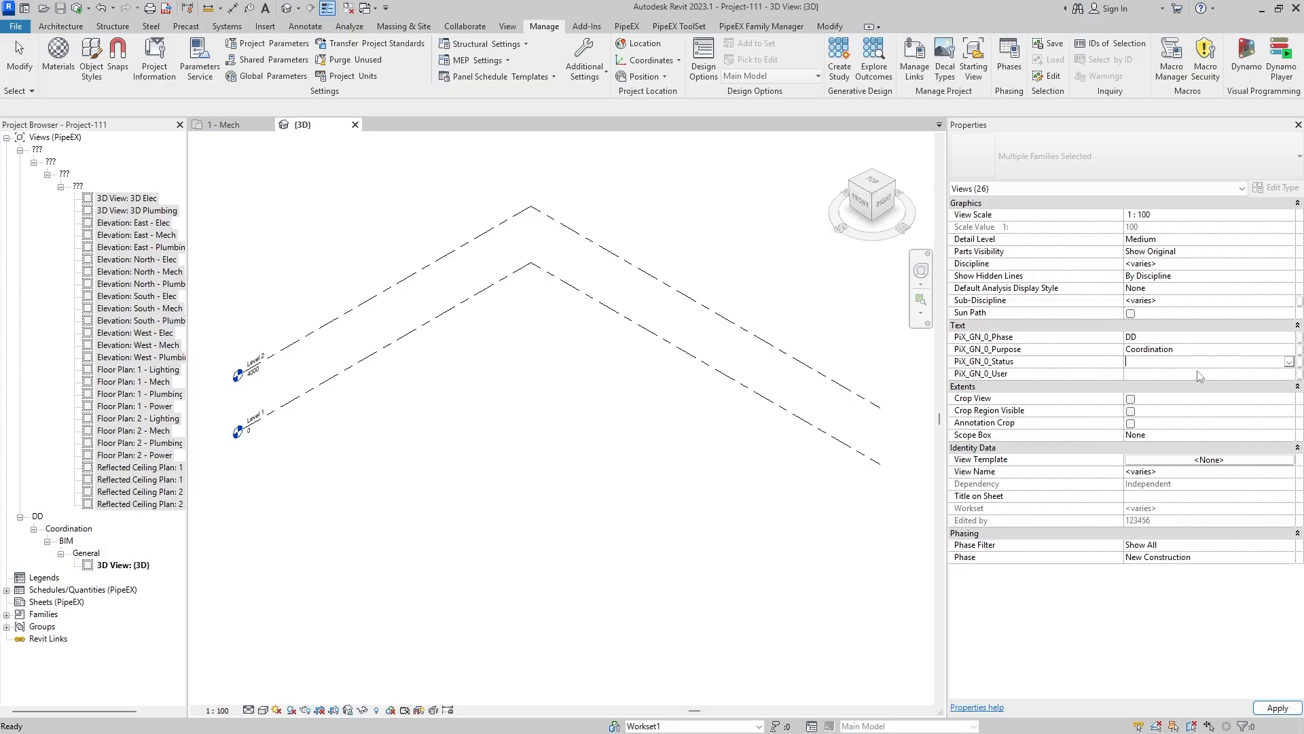
{"action": "left_click", "coordinate": [1289, 363]}
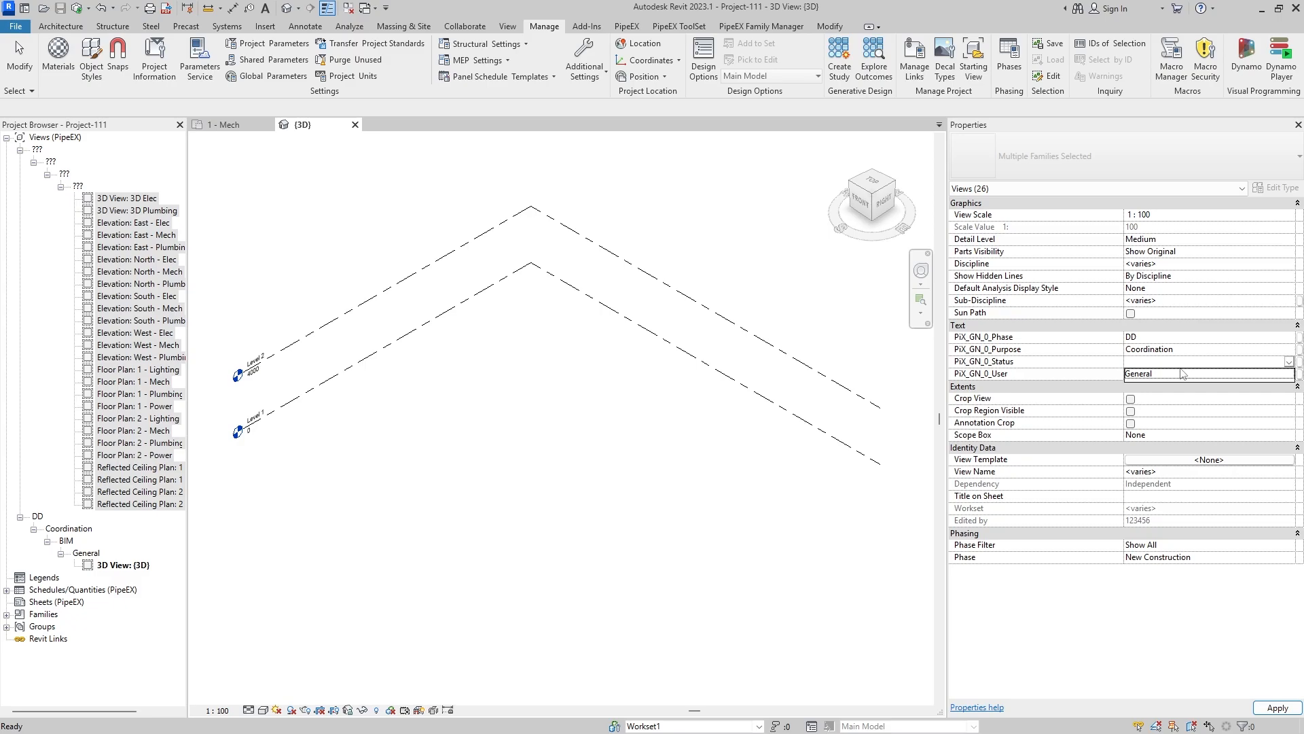
{"action": "left_click", "coordinate": [1148, 378]}
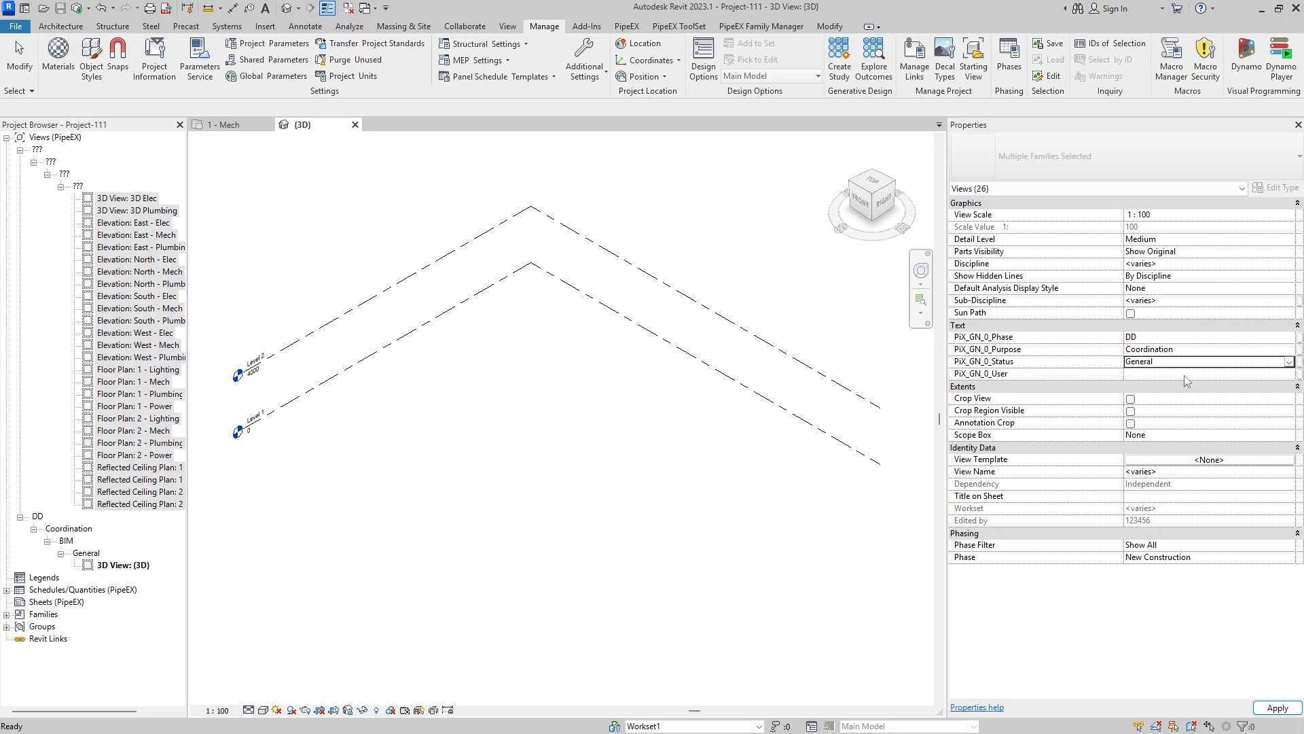
{"action": "left_click", "coordinate": [1280, 375]}
{"action": "left_click", "coordinate": [1289, 378]}
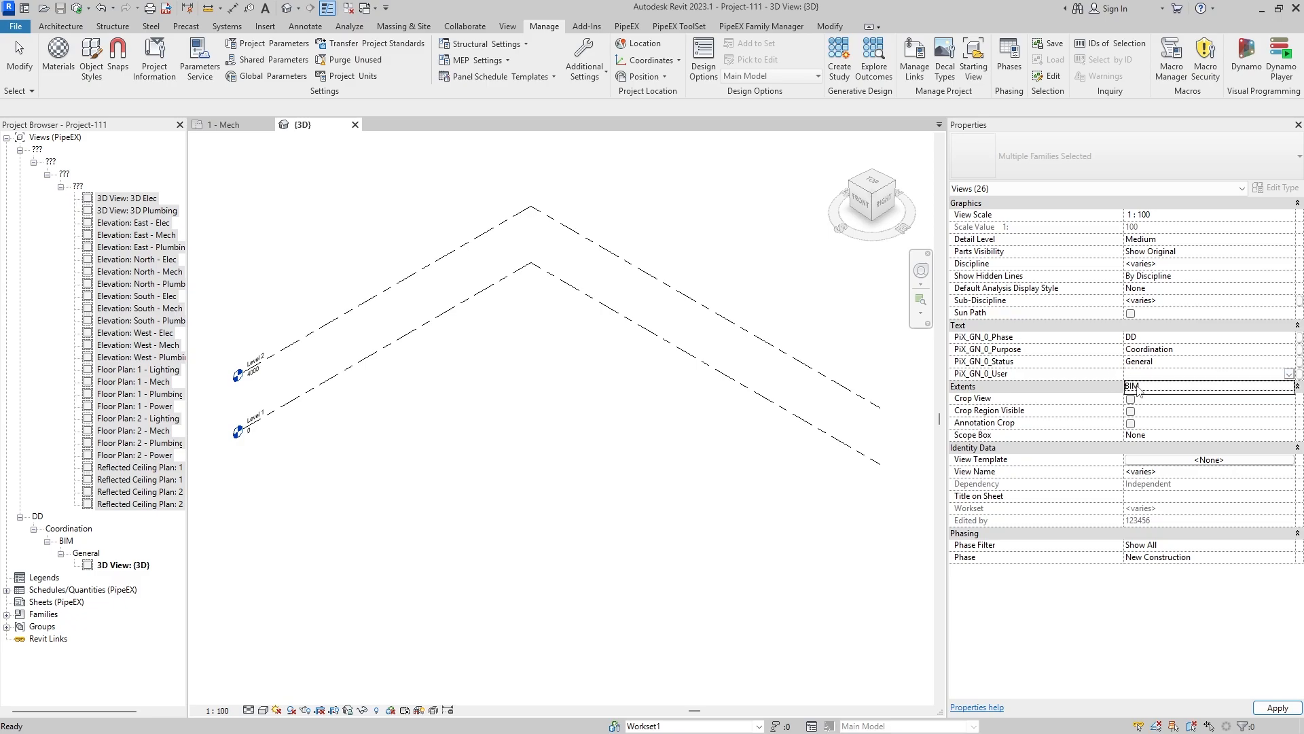
{"action": "left_click", "coordinate": [1139, 388]}
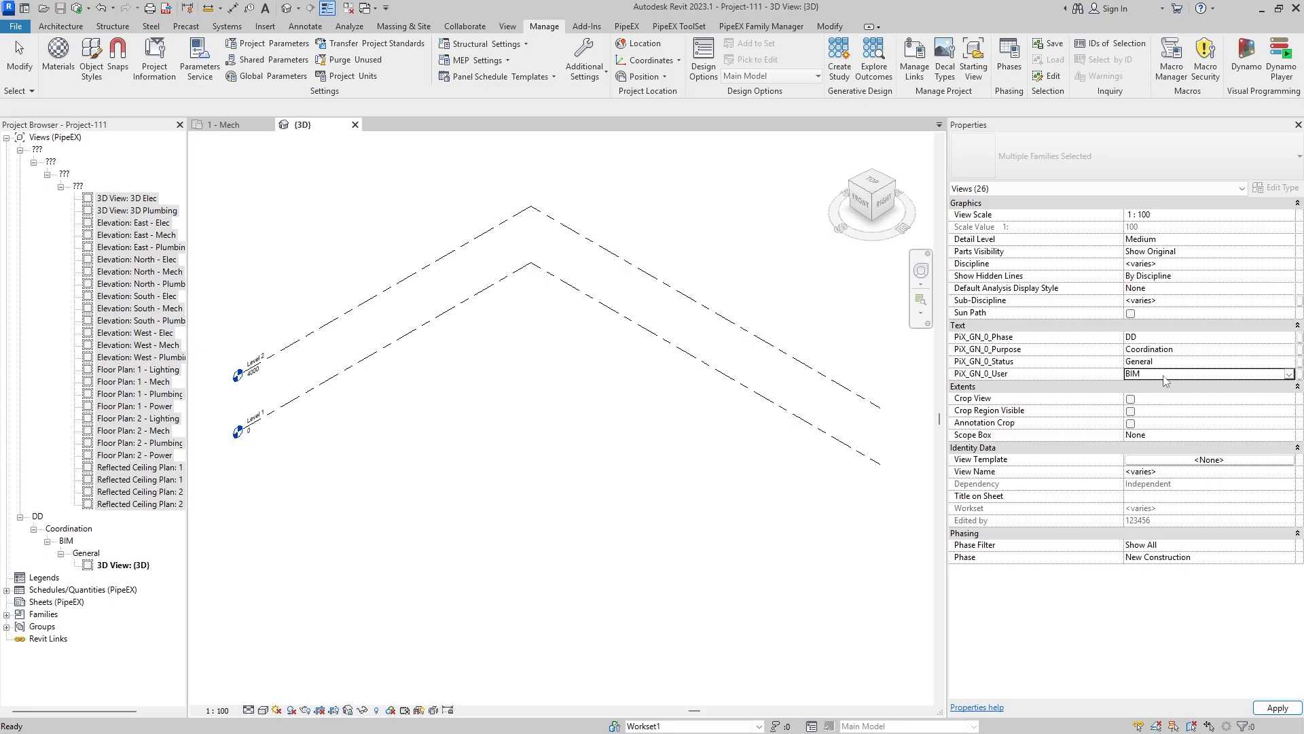
{"action": "left_click", "coordinate": [1277, 707]}
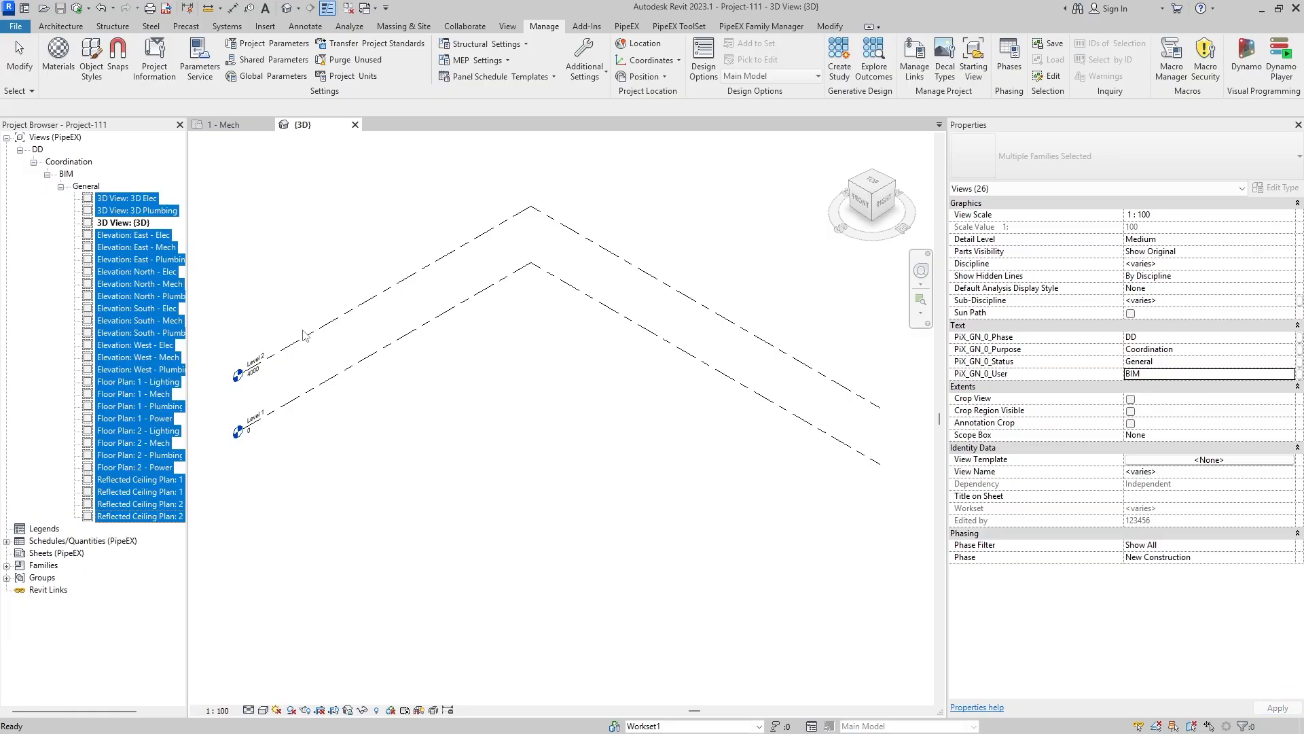
{"action": "left_click", "coordinate": [431, 457]}
{"action": "left_click", "coordinate": [121, 199]}
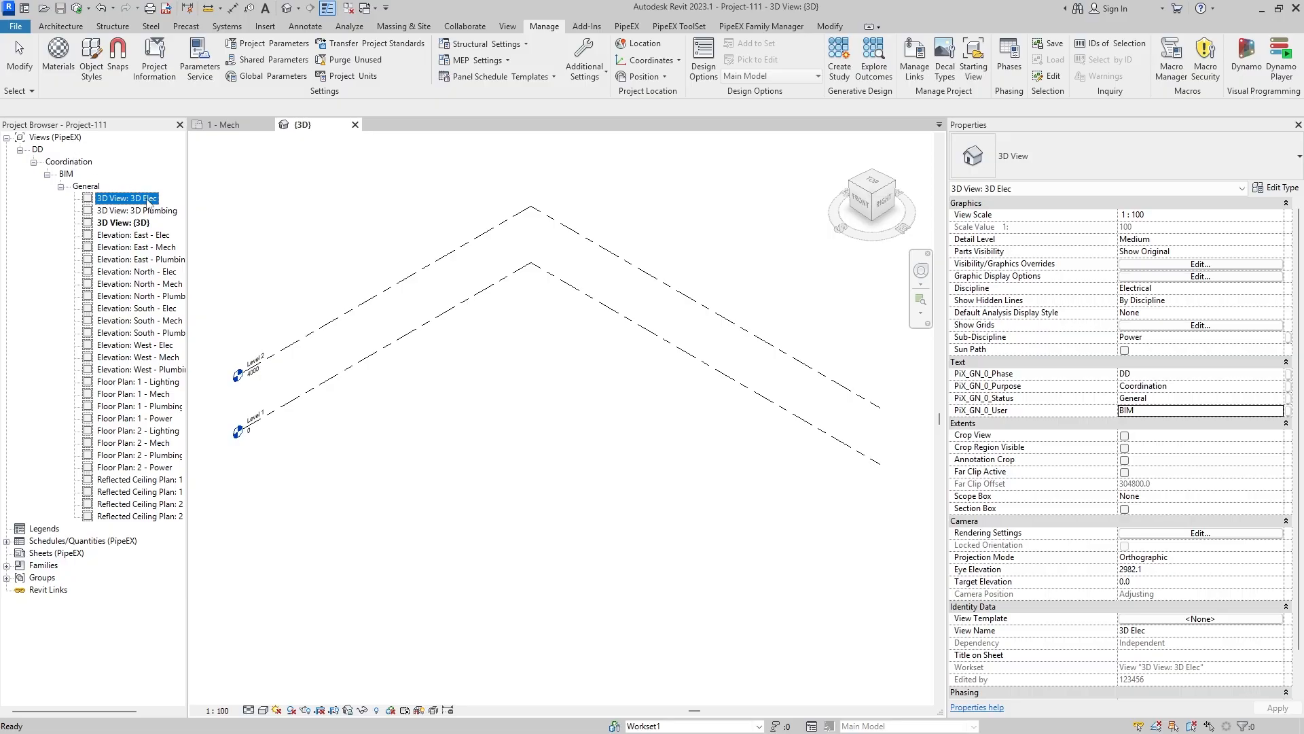
- Collapse the General view group and create a new building components schedule for the Pipe Fittings category
{"action": "left_click", "coordinate": [62, 187]}
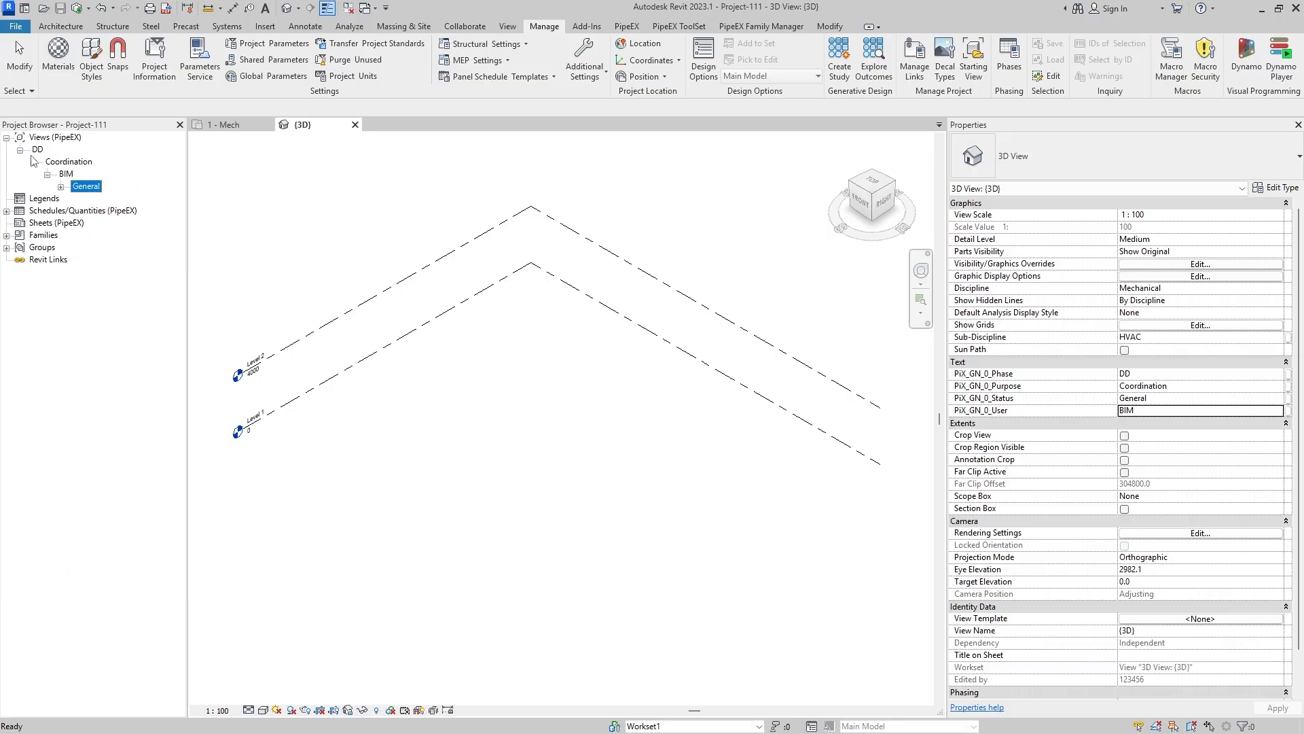
{"action": "left_click", "coordinate": [328, 397]}
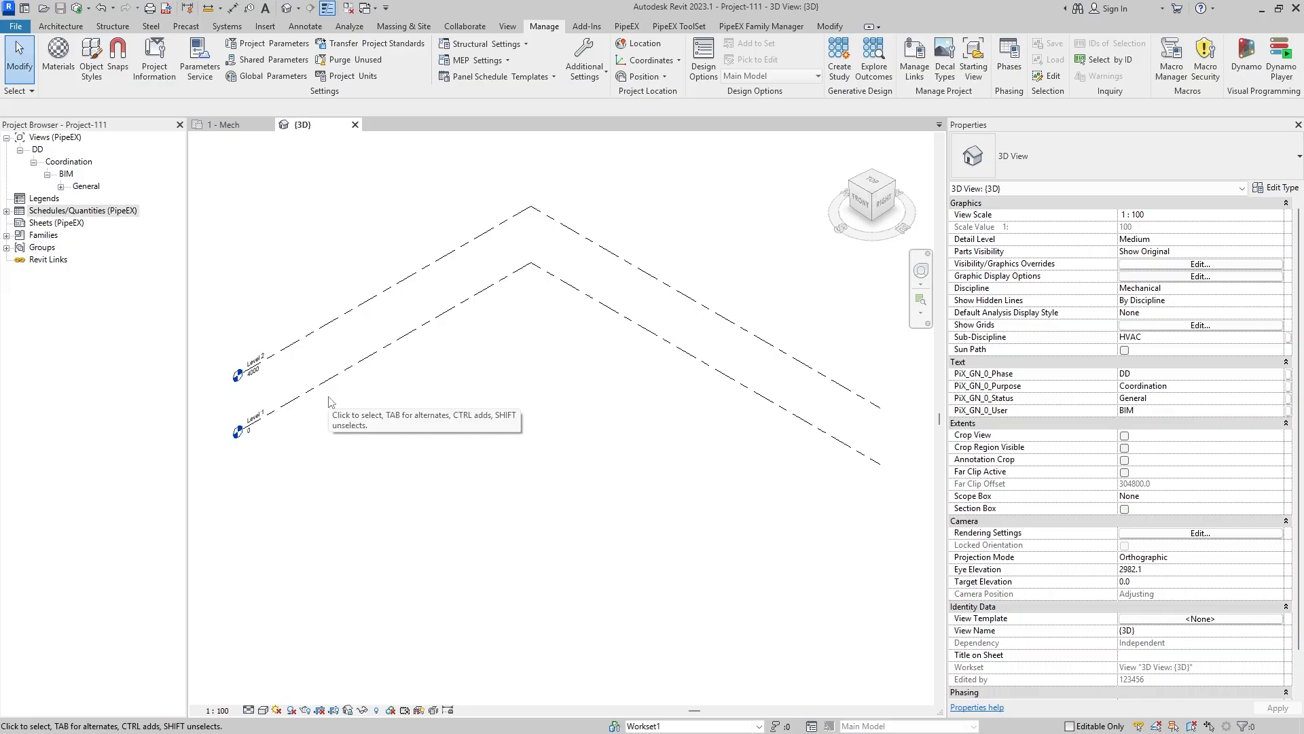
{"action": "right_click", "coordinate": [84, 213]}
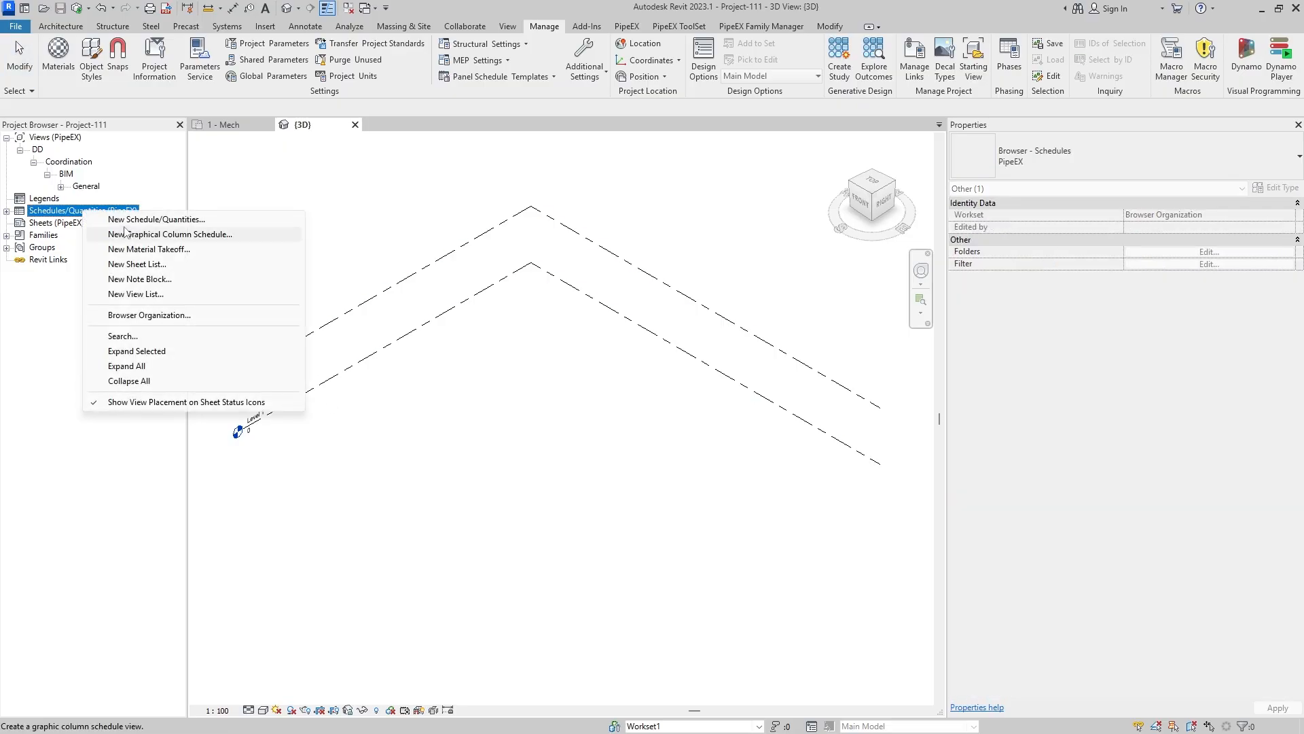
{"action": "left_click", "coordinate": [156, 220]}
{"action": "scroll", "coordinate": [589, 378], "scroll_direction": "down", "scroll_amount": 8}
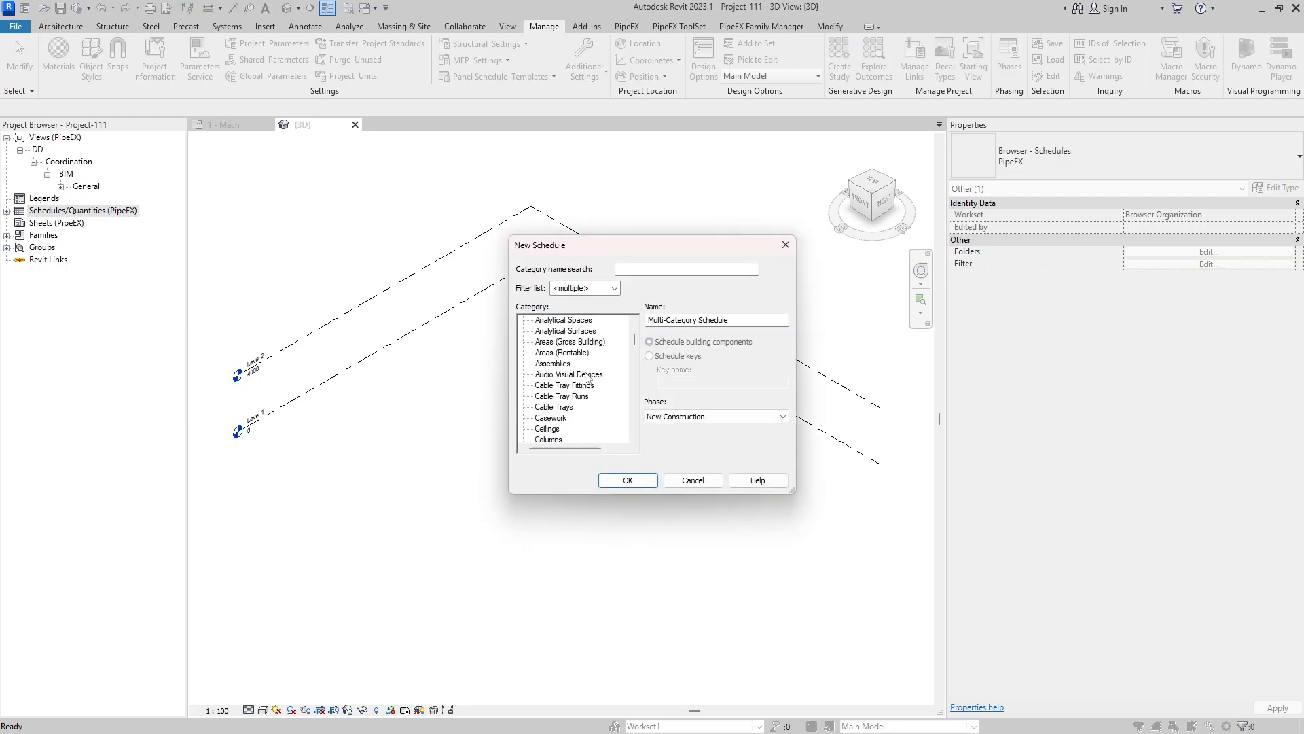
{"action": "left_click", "coordinate": [602, 293]}
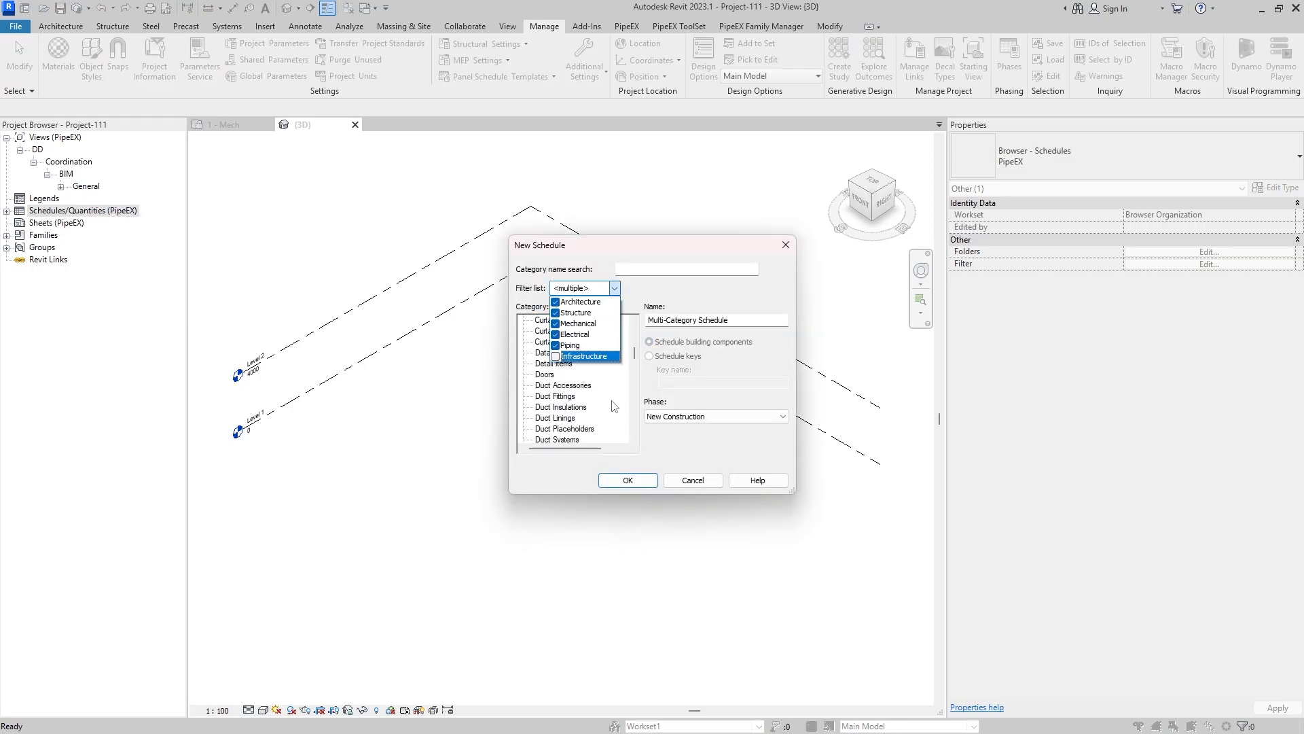
{"action": "left_click", "coordinate": [591, 401]}
{"action": "scroll", "coordinate": [577, 349], "scroll_direction": "down", "scroll_amount": 1}
{"action": "scroll", "coordinate": [580, 353], "scroll_direction": "down", "scroll_amount": 3}
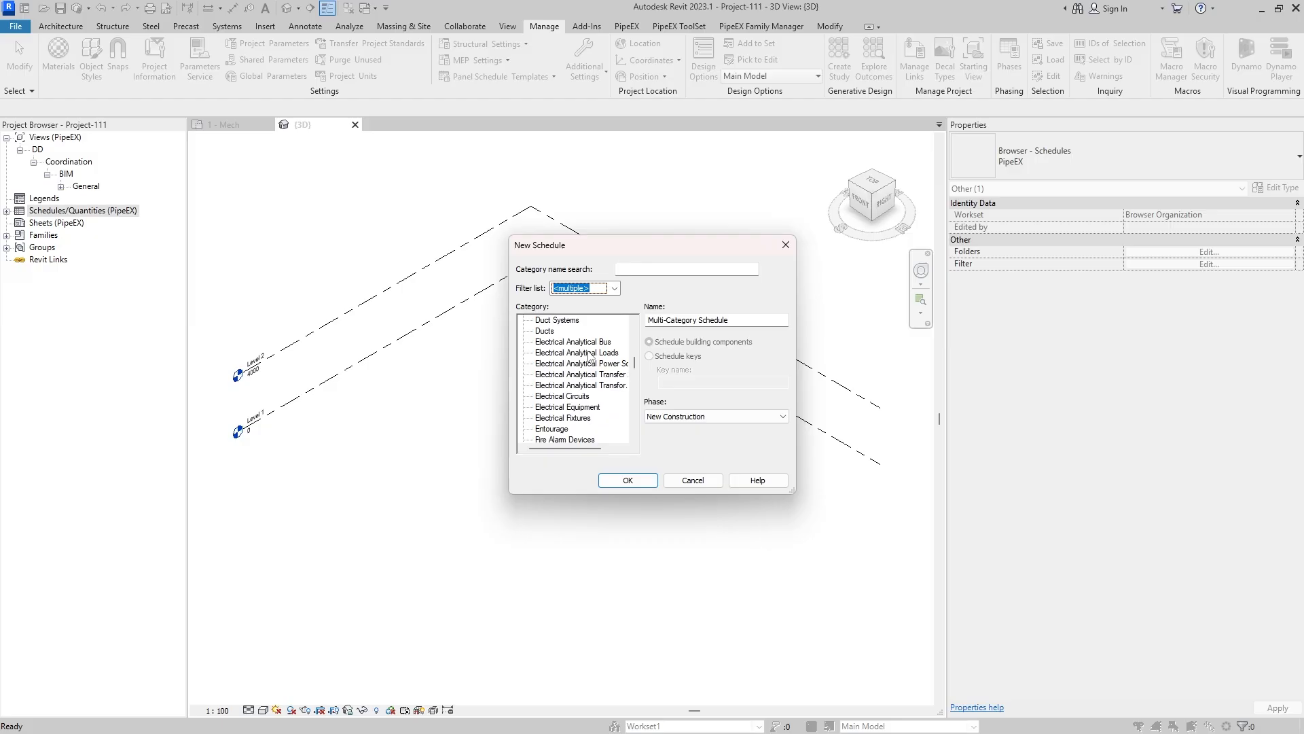
{"action": "scroll", "coordinate": [638, 378], "scroll_direction": "down", "scroll_amount": 4}
{"action": "scroll", "coordinate": [640, 377], "scroll_direction": "down", "scroll_amount": 1}
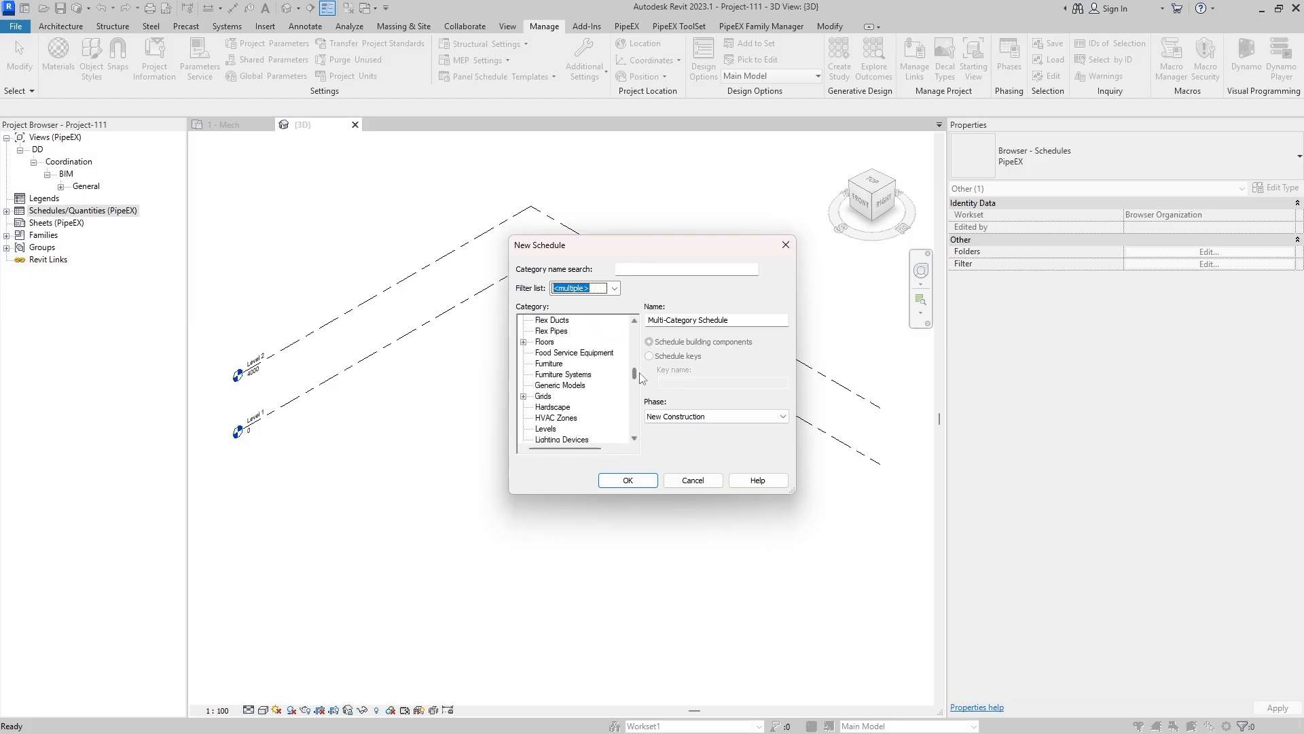
{"action": "scroll", "coordinate": [642, 378], "scroll_direction": "down", "scroll_amount": 6}
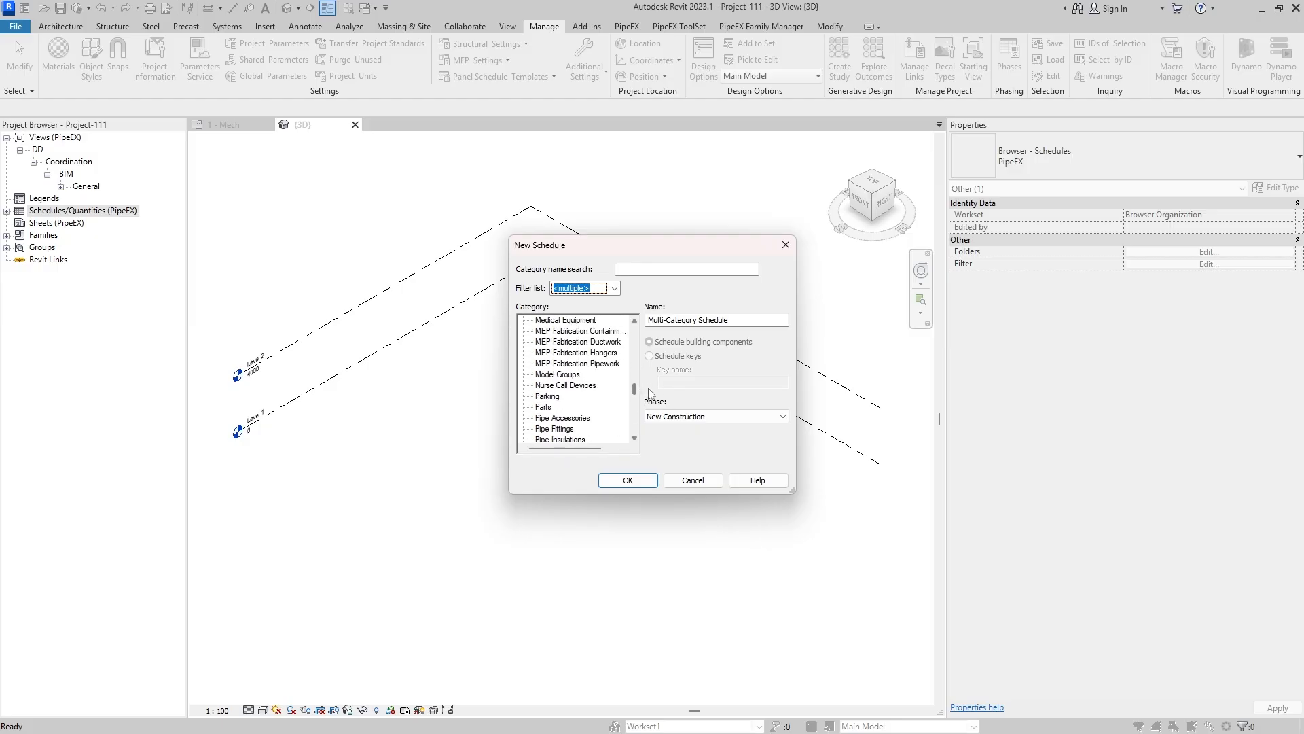
{"action": "scroll", "coordinate": [649, 393], "scroll_direction": "down", "scroll_amount": 1}
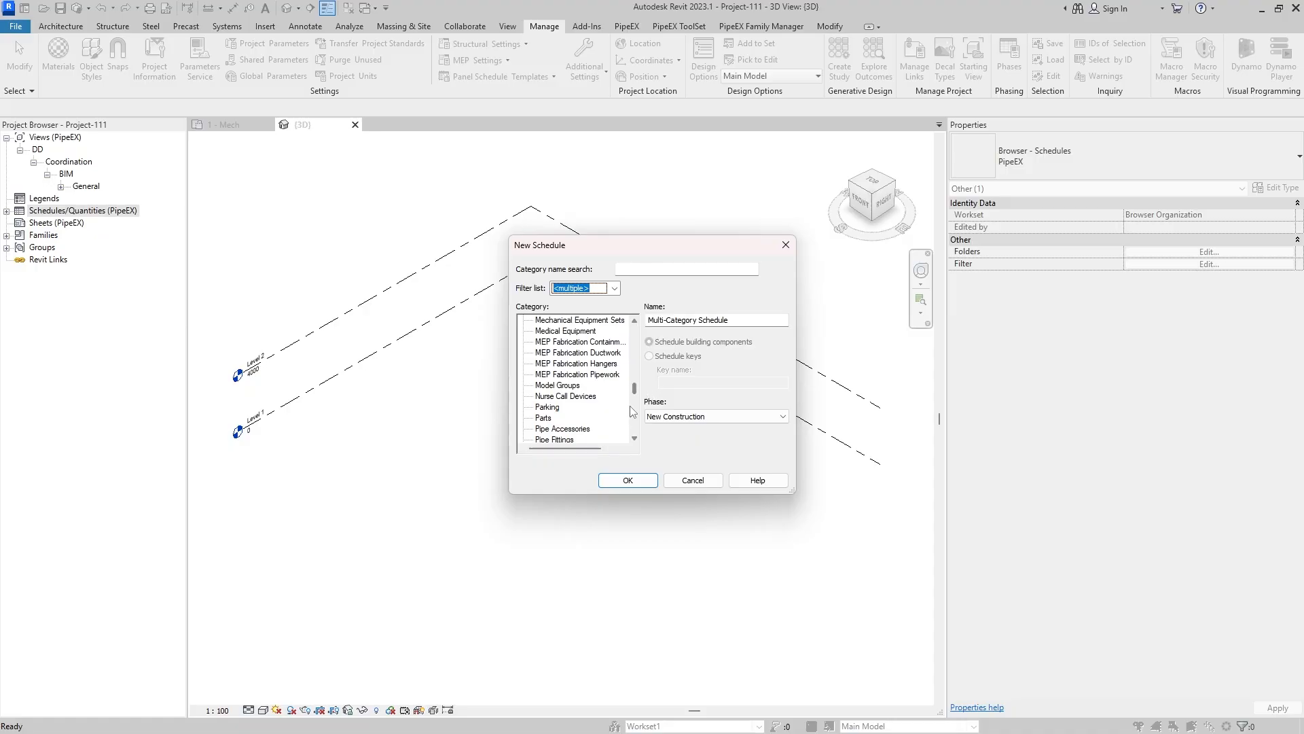
{"action": "left_click", "coordinate": [562, 418]}
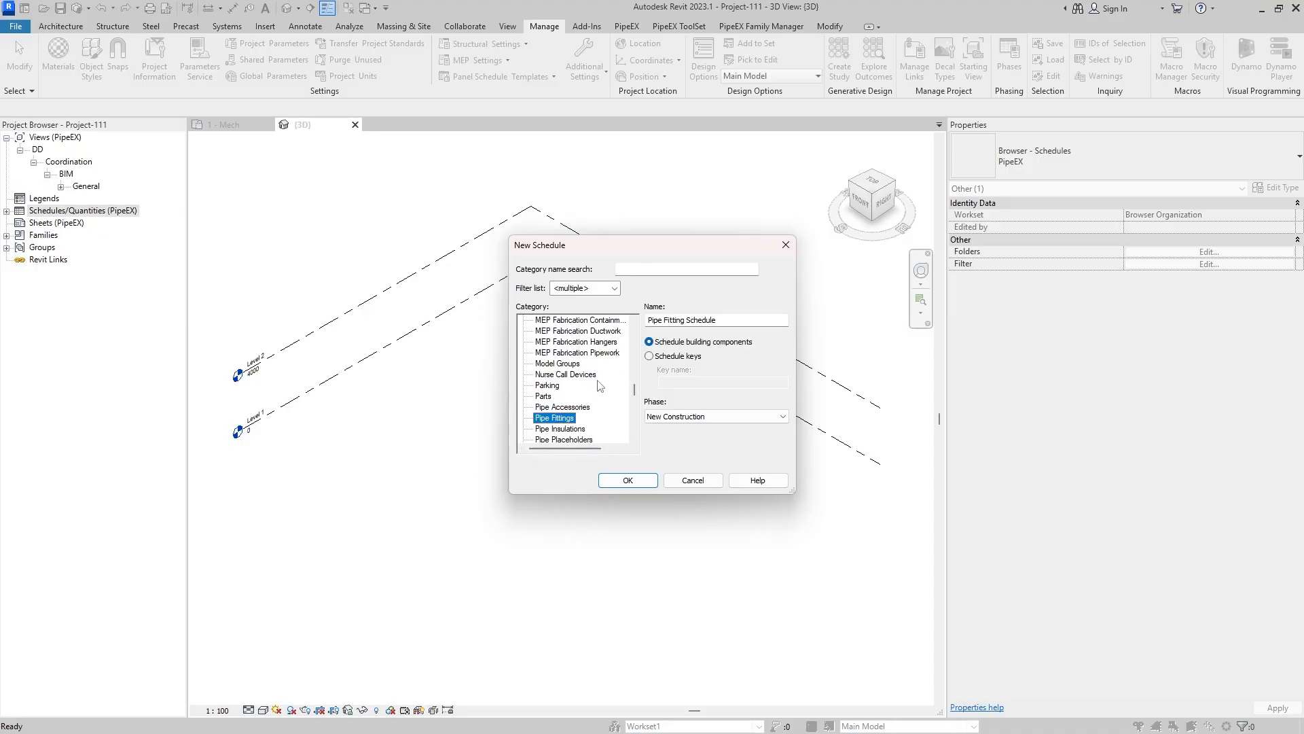
{"action": "scroll", "coordinate": [603, 386], "scroll_direction": "down", "scroll_amount": 1}
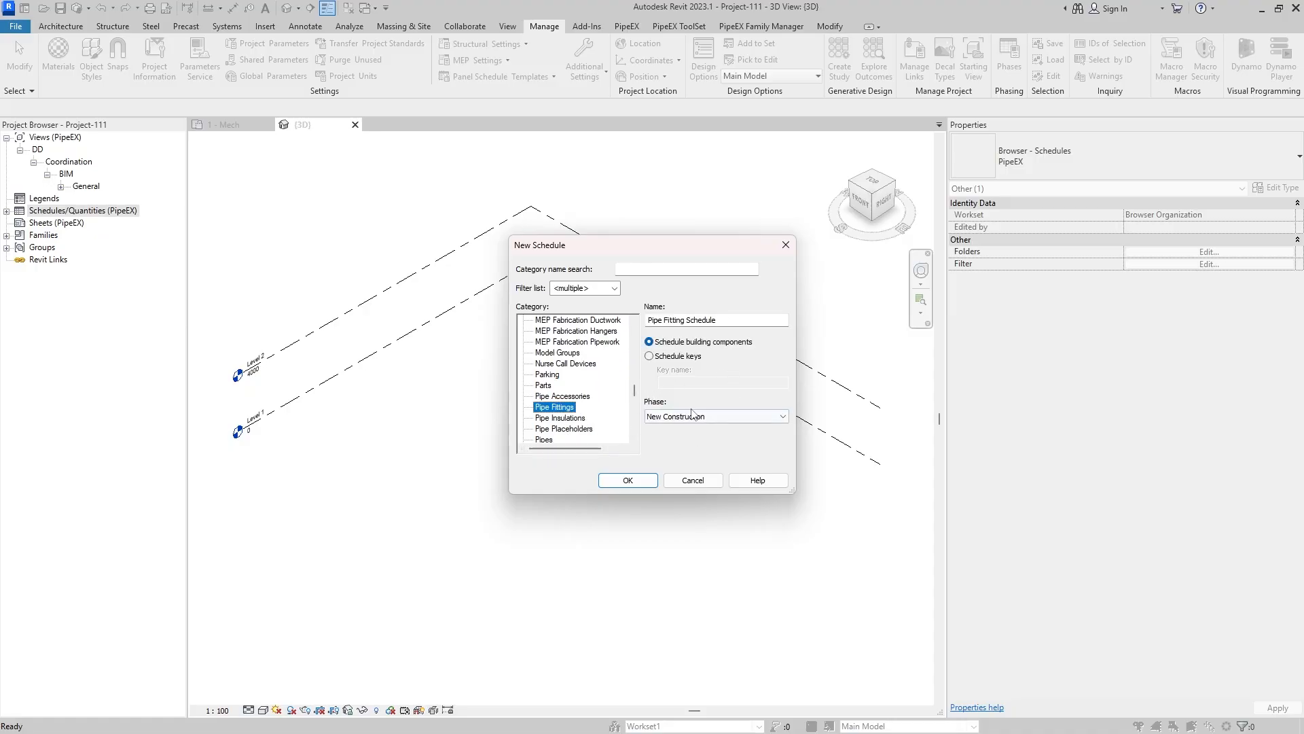
{"action": "left_click", "coordinate": [635, 481]}
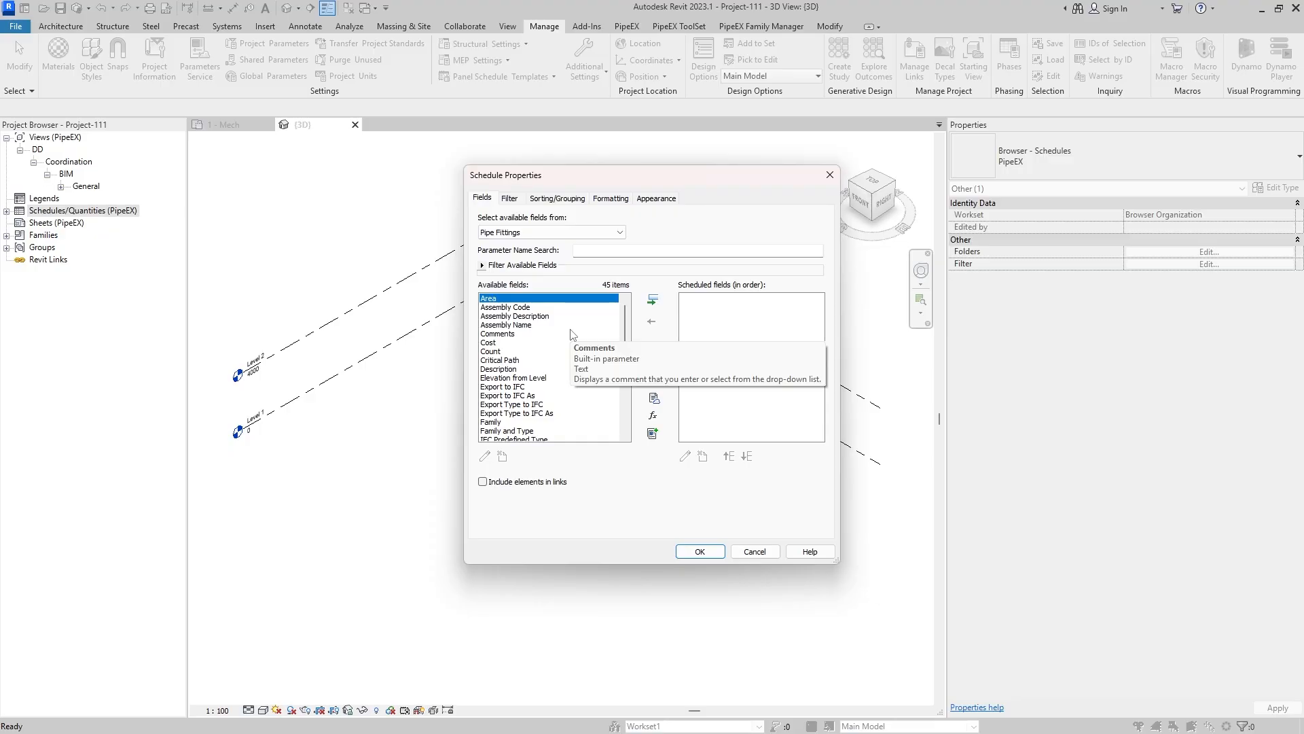
- Add Cost, Count, Critical Path and Description as the Pipe Fitting Schedule's fields and finish the schedule
{"action": "scroll", "coordinate": [570, 334], "scroll_direction": "down", "scroll_amount": 1}
{"action": "scroll", "coordinate": [570, 334], "scroll_direction": "down", "scroll_amount": 3}
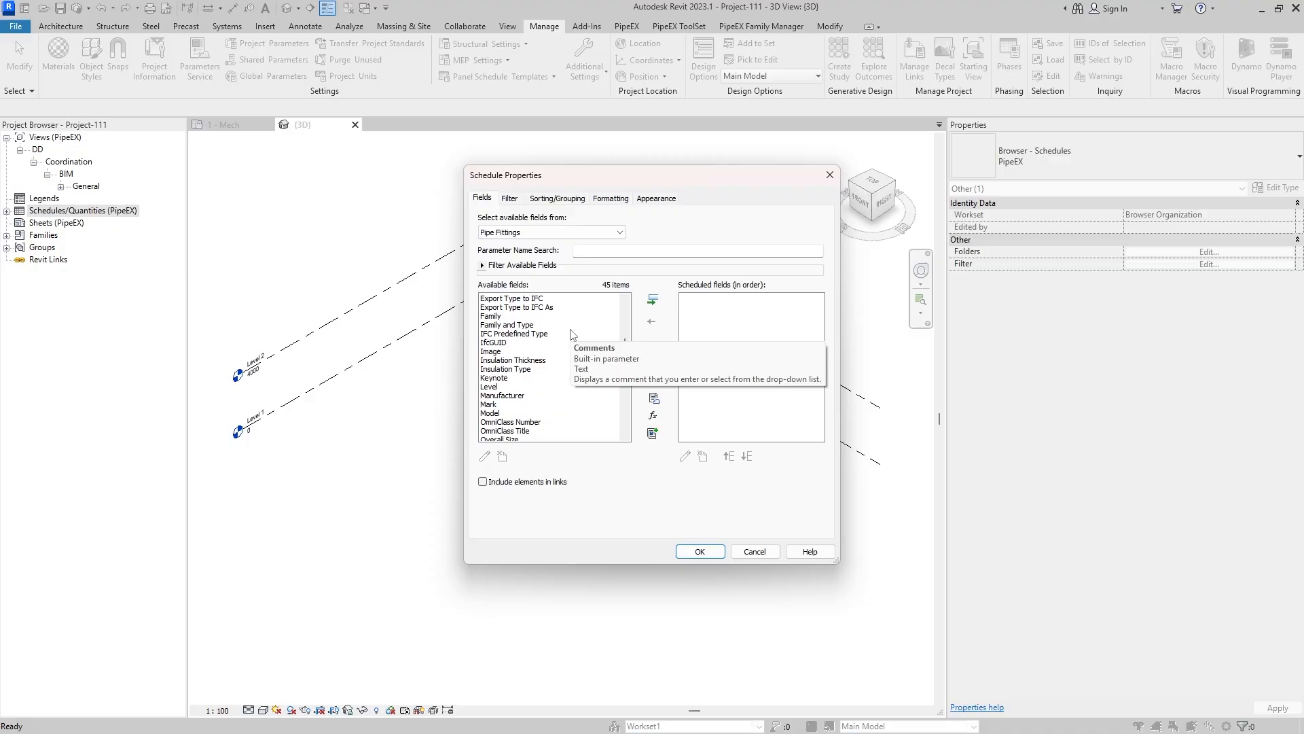
{"action": "scroll", "coordinate": [570, 334], "scroll_direction": "up", "scroll_amount": 3}
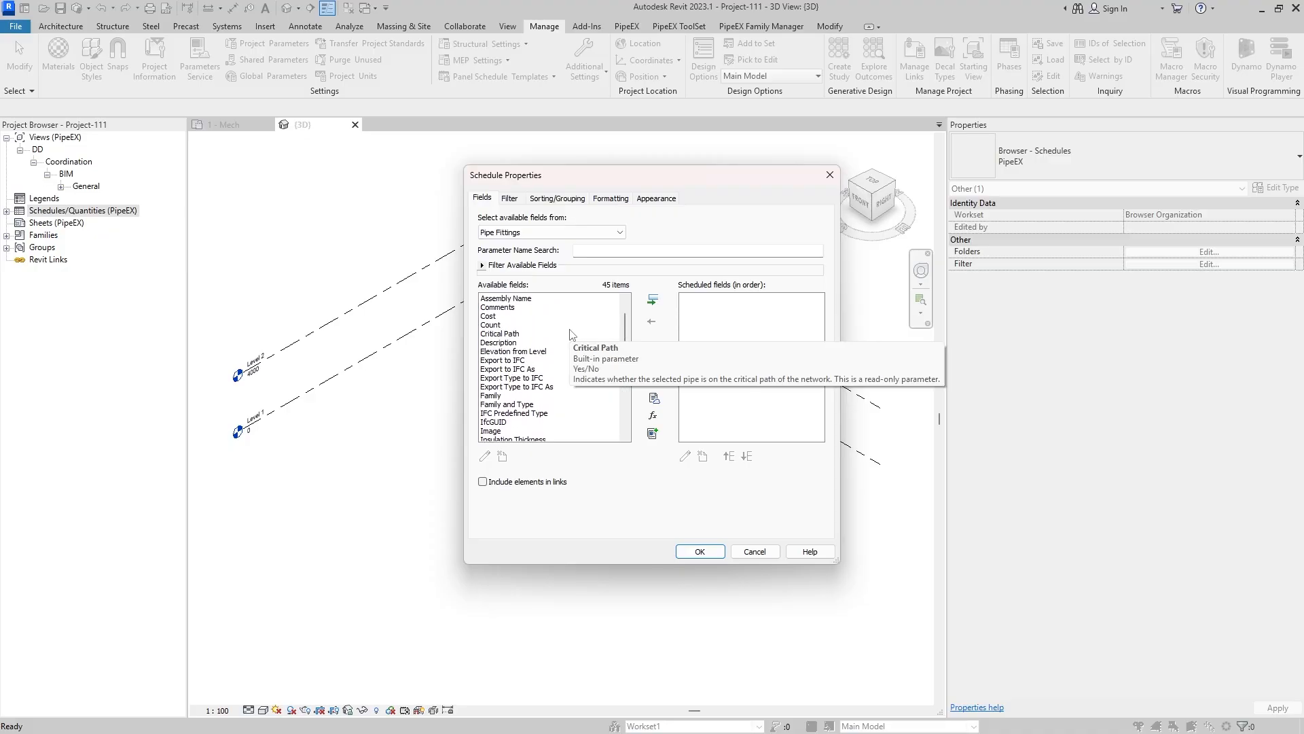
{"action": "left_click", "coordinate": [519, 299]}
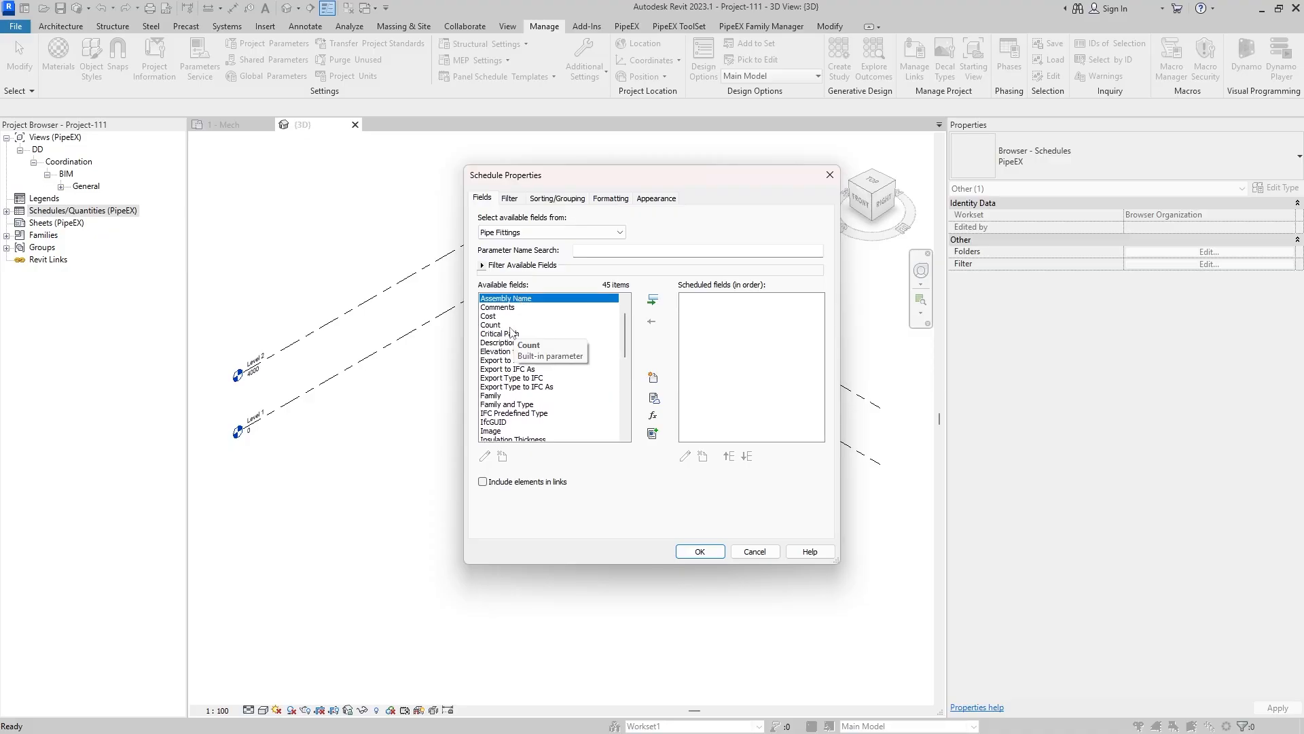
{"action": "left_click", "coordinate": [511, 316]}
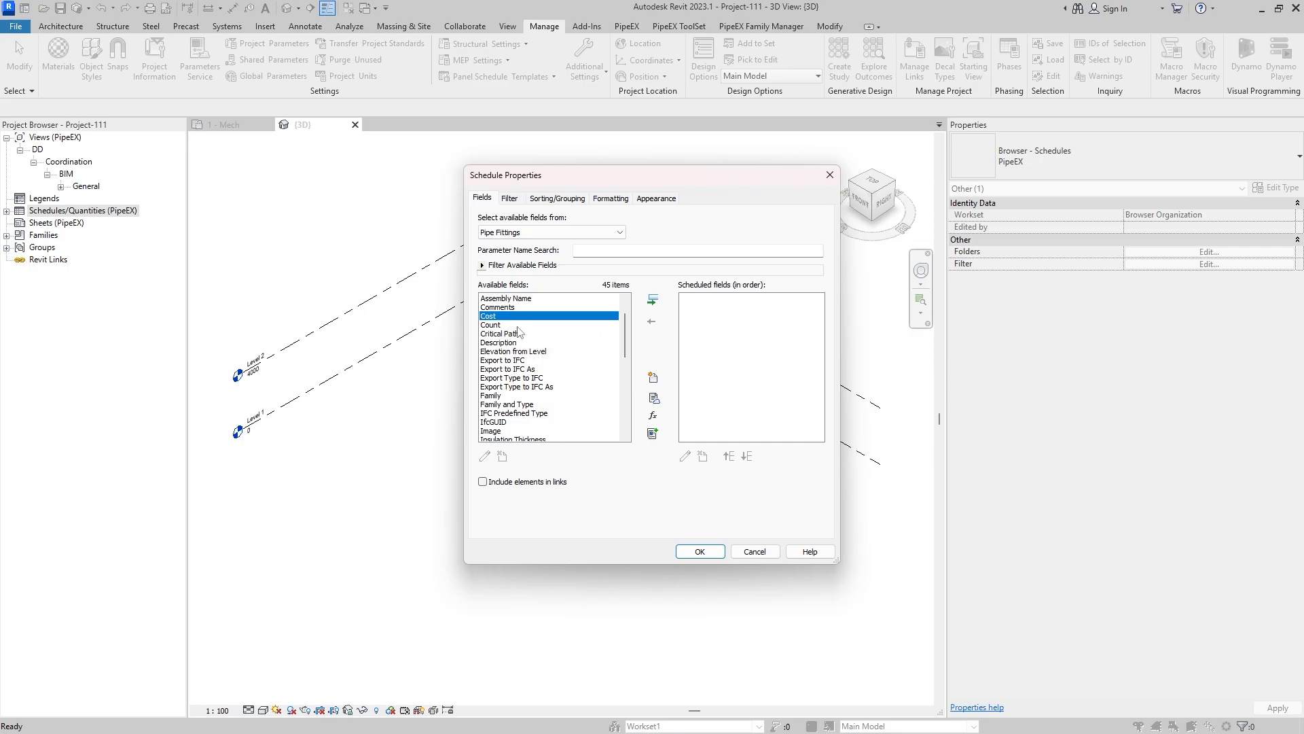
{"action": "left_click", "coordinate": [516, 342], "text": "shift"}
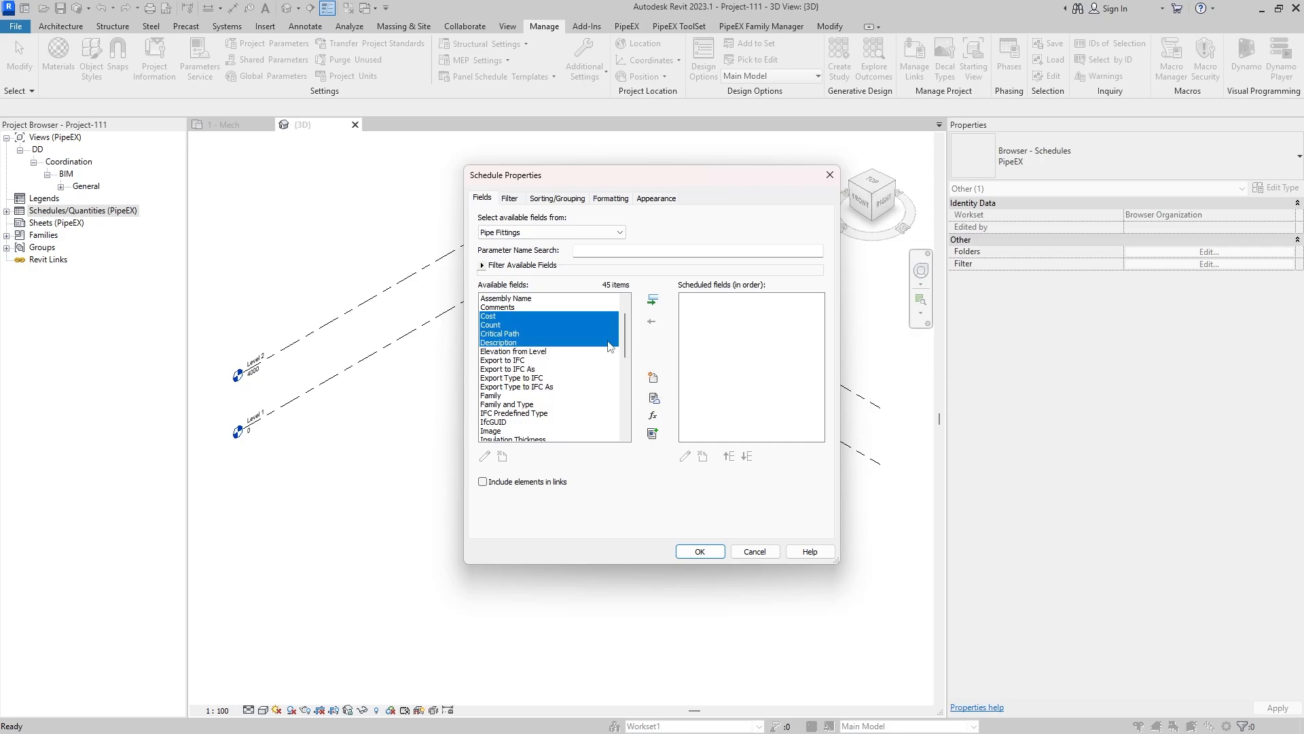
{"action": "left_click", "coordinate": [653, 300]}
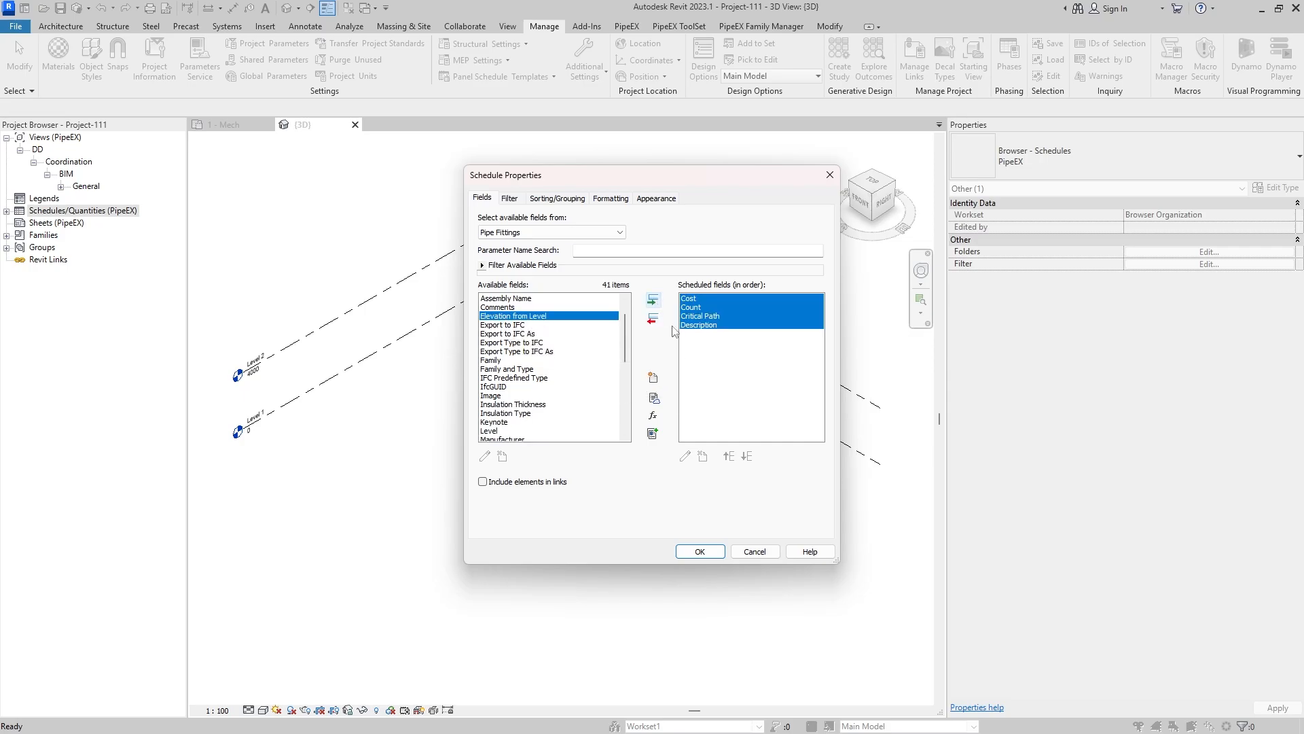
{"action": "left_click", "coordinate": [712, 554]}
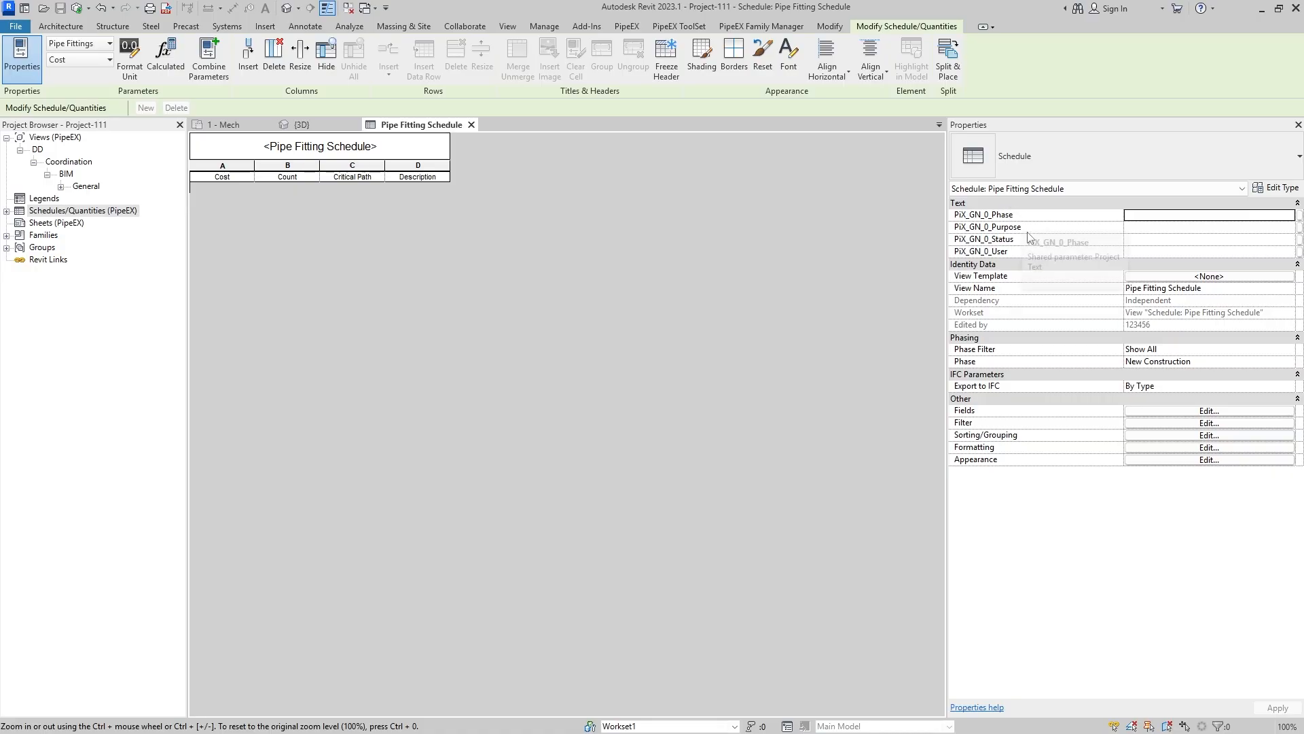
- Set the Pipe Fitting Schedule's PiX_GN_0_Phase to DD and PiX_GN_0_Purpose to Coordination
{"action": "left_click", "coordinate": [1176, 216]}
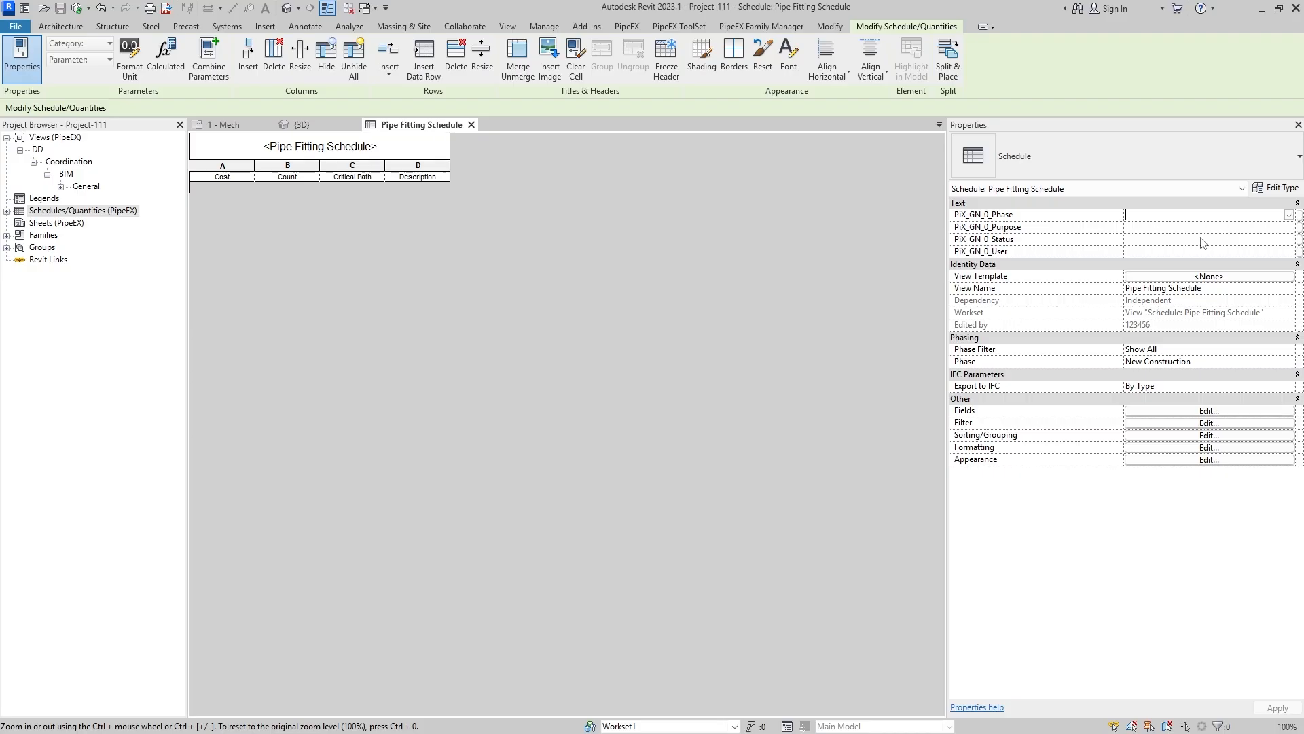
{"action": "type", "text": "DD"}
{"action": "left_click", "coordinate": [1146, 229]}
{"action": "type", "text": "Coor"}
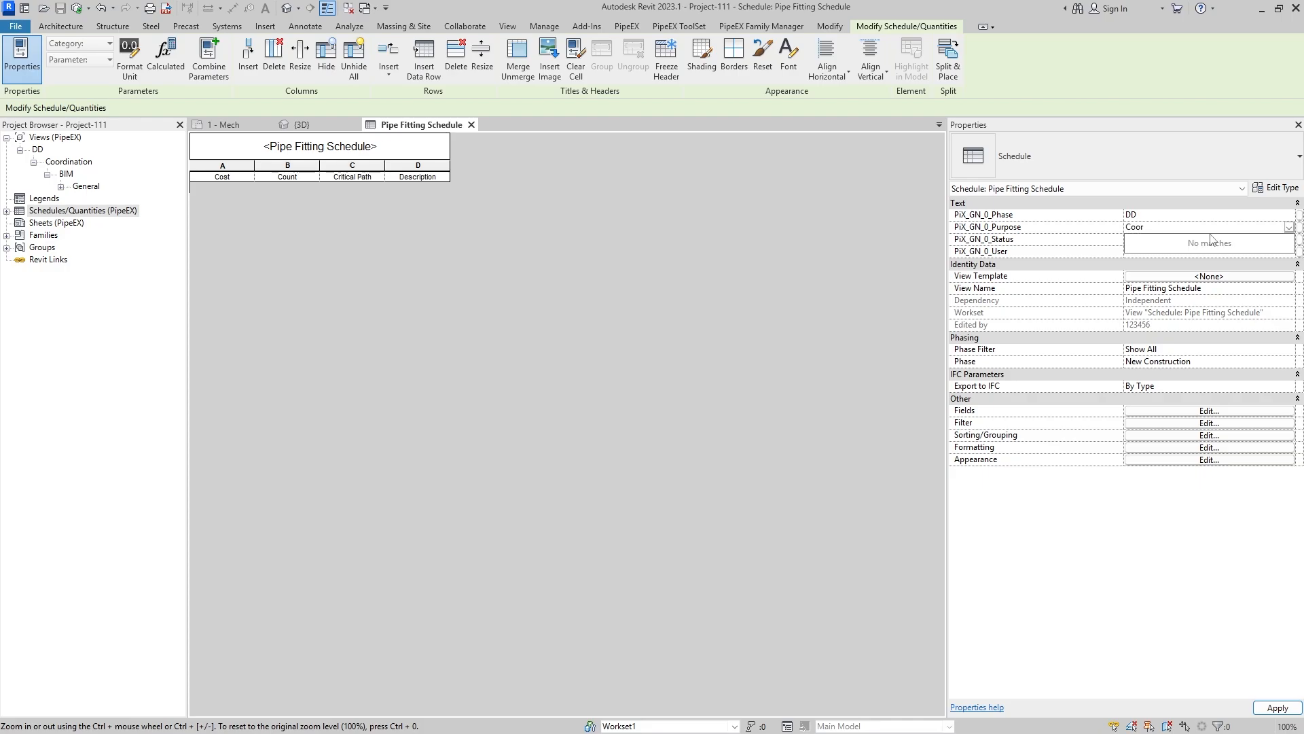
{"action": "type", "text": "dination"}
- Set the Pipe Fitting Schedule's PiX_GN_0_Status to General and PiX_GN_0_User to USER1, and apply the changes
{"action": "left_click", "coordinate": [1137, 240]}
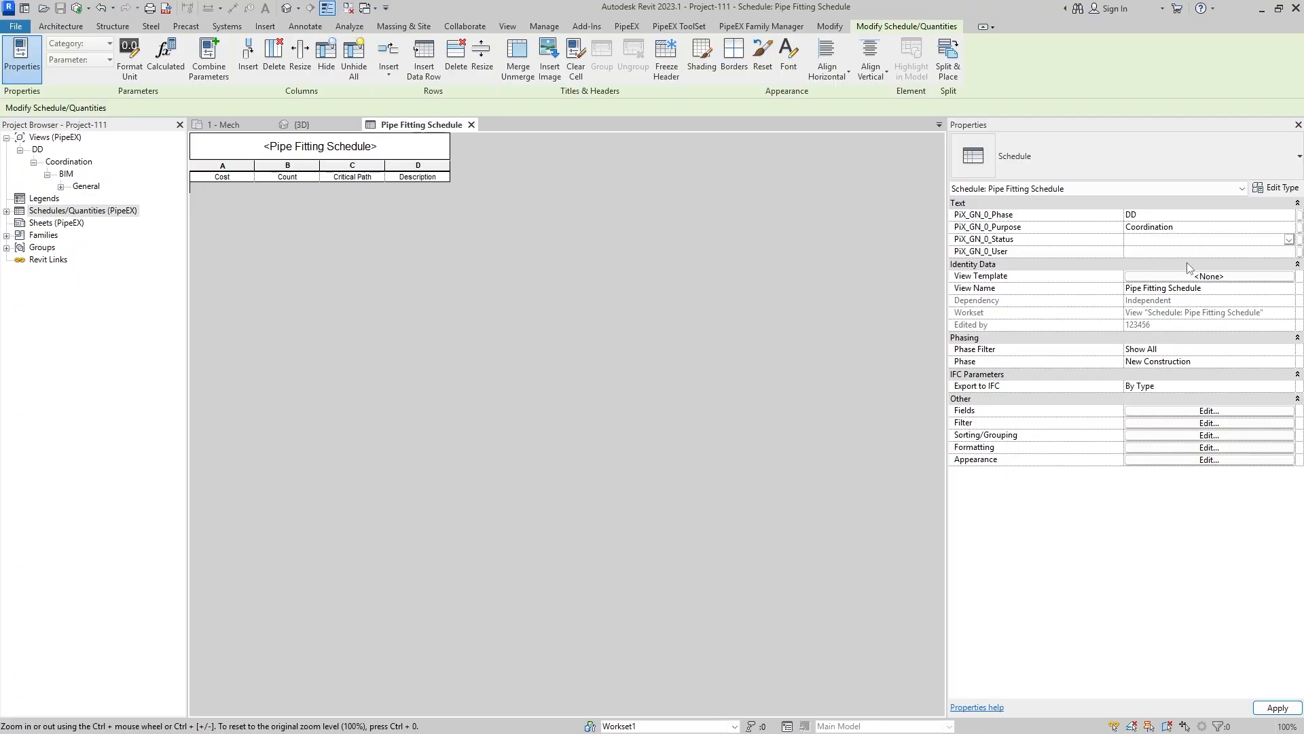
{"action": "type", "text": "General"}
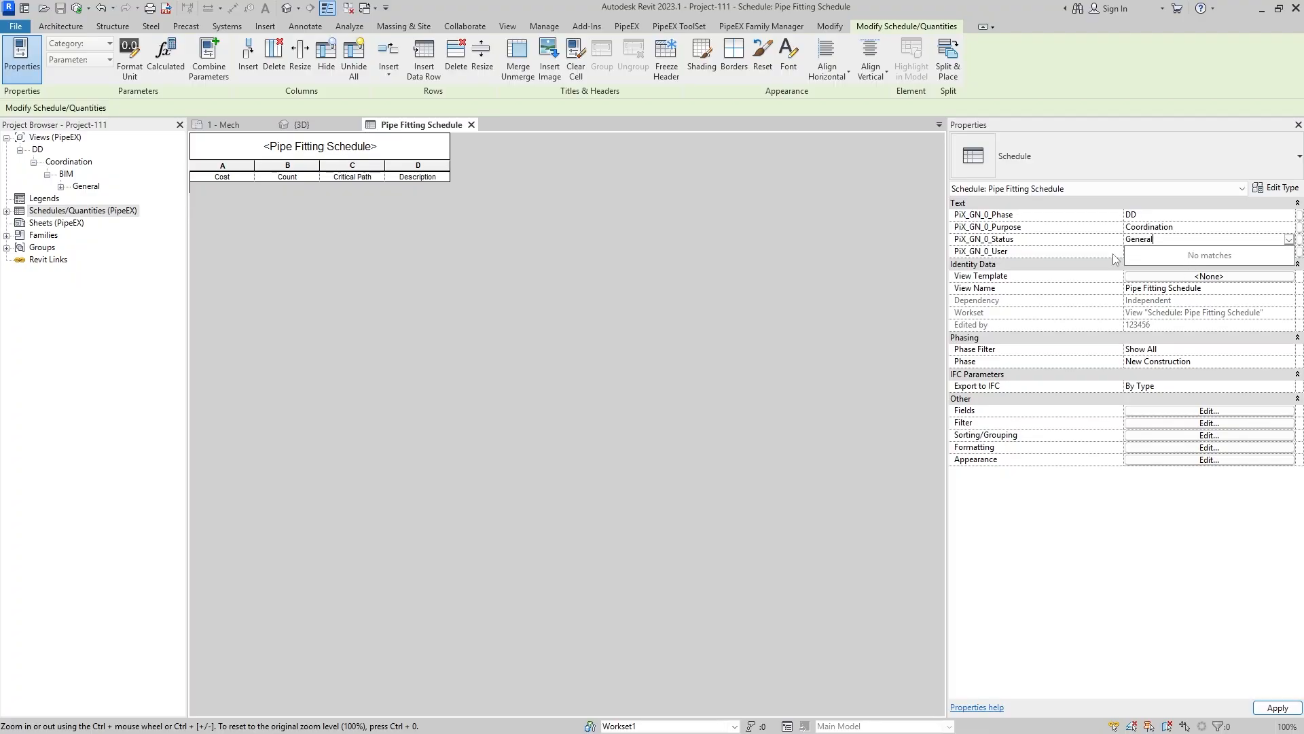
{"action": "key", "text": "Tab"}
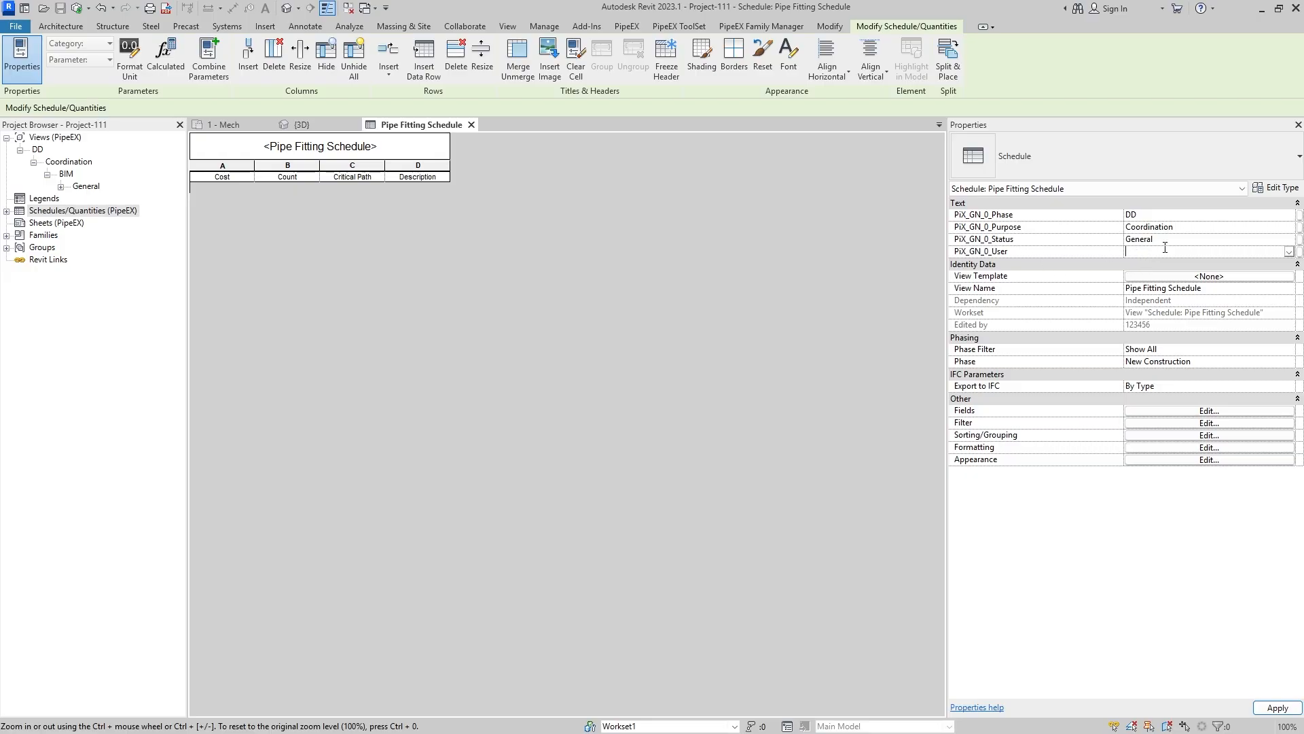
{"action": "type", "text": "U"}
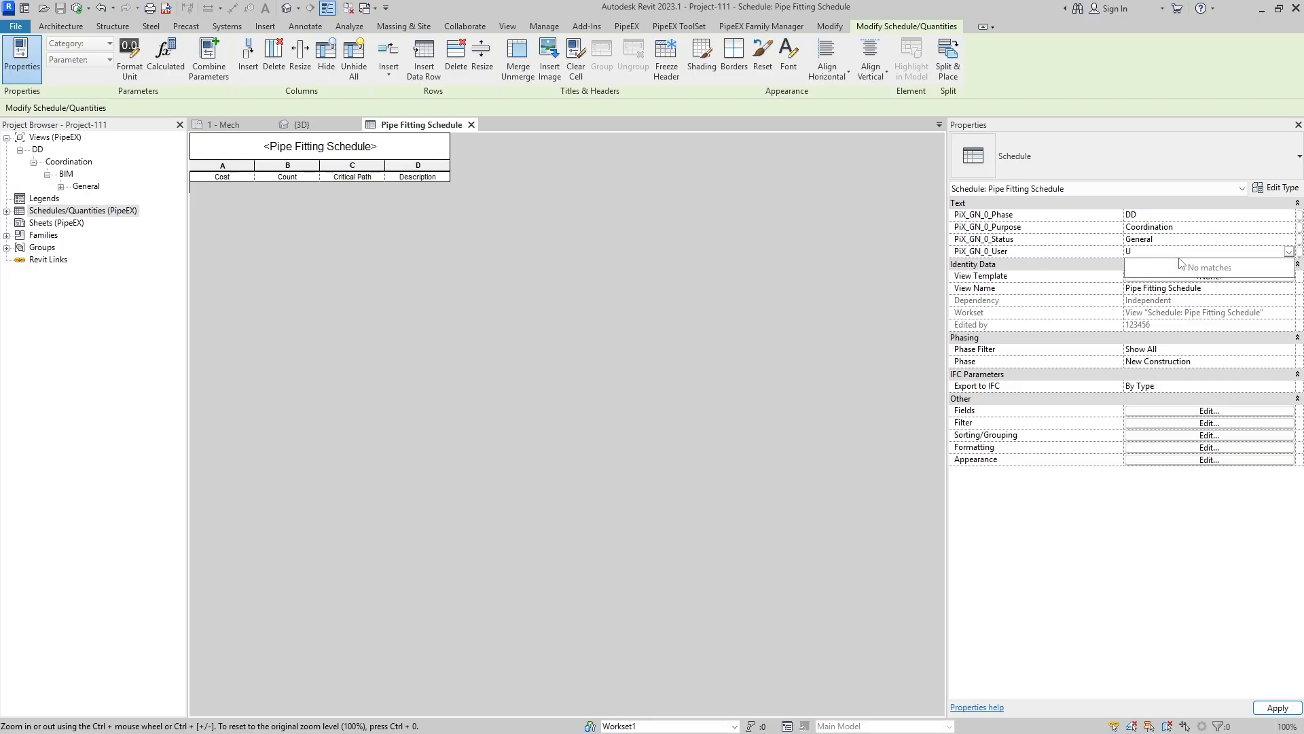
{"action": "type", "text": "SER1"}
{"action": "left_click", "coordinate": [1285, 708]}
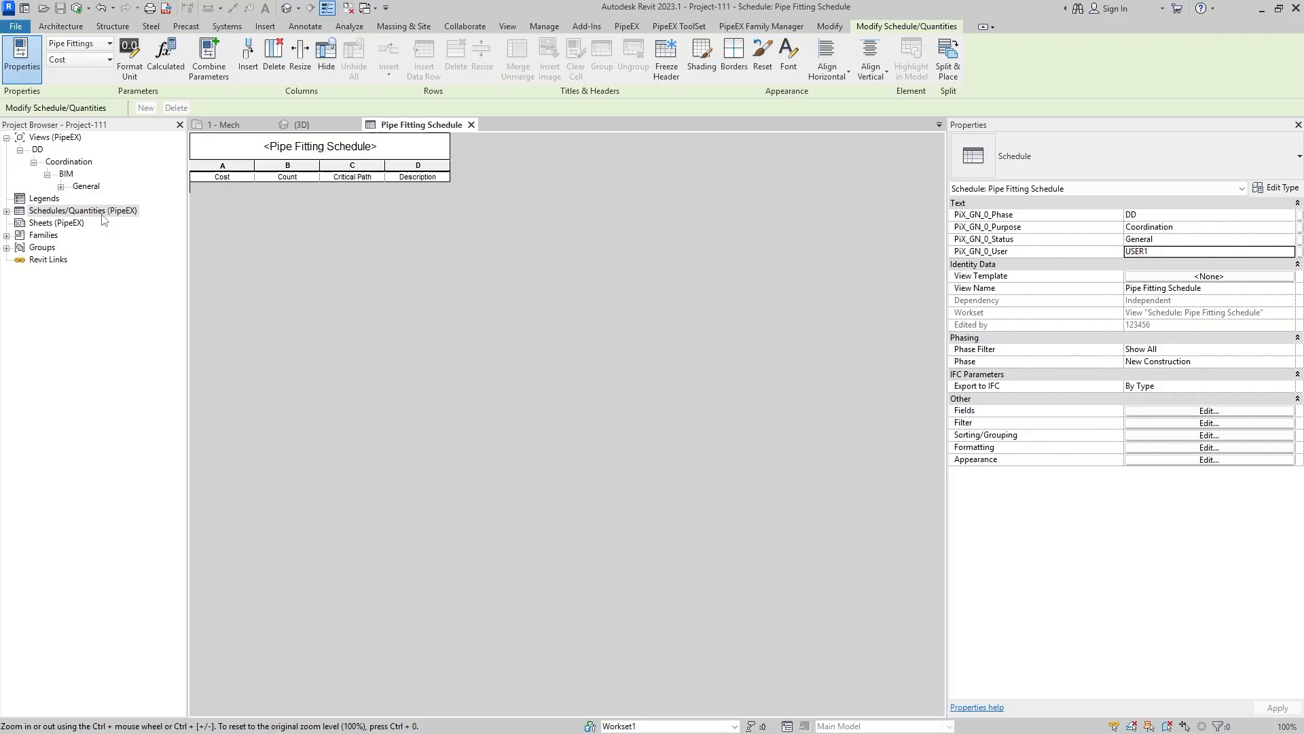
- Expand the schedule groups DD, Coordination, USER1 and General to check where the Pipe Fitting Schedule is sorted
{"action": "left_click", "coordinate": [7, 212]}
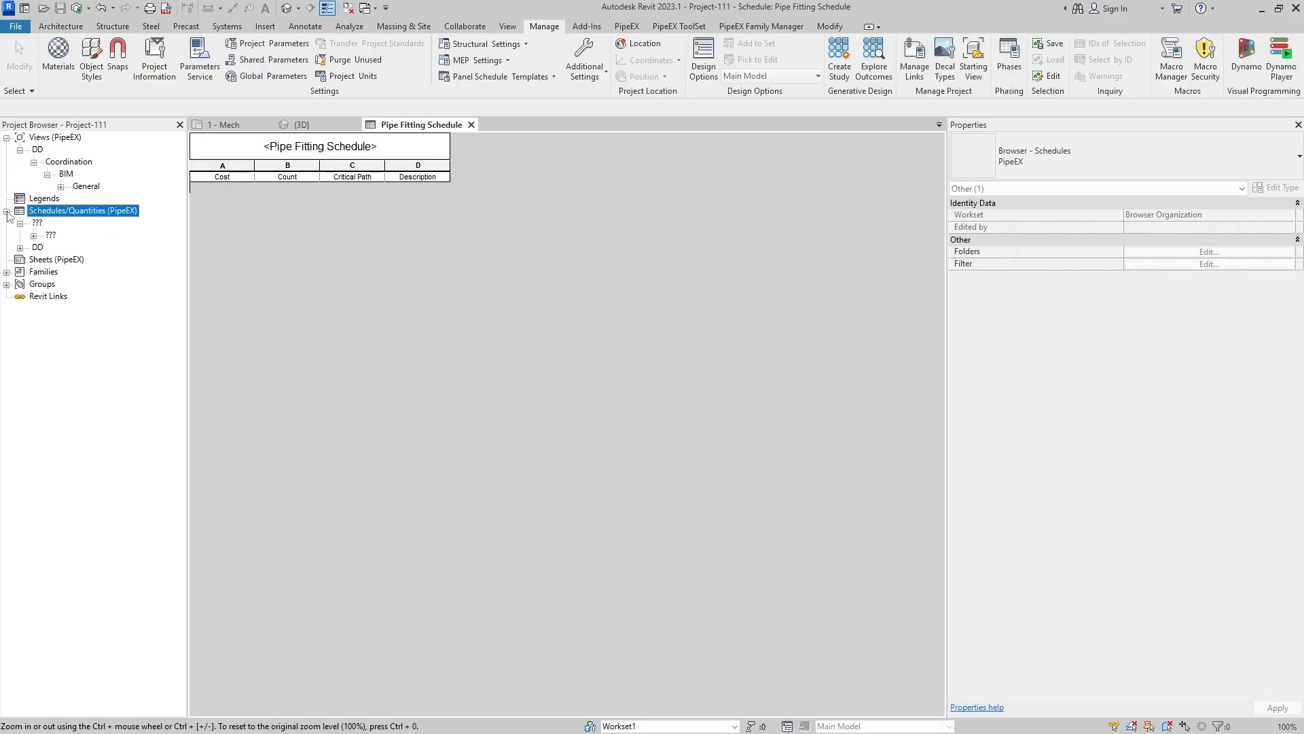
{"action": "left_click", "coordinate": [20, 247]}
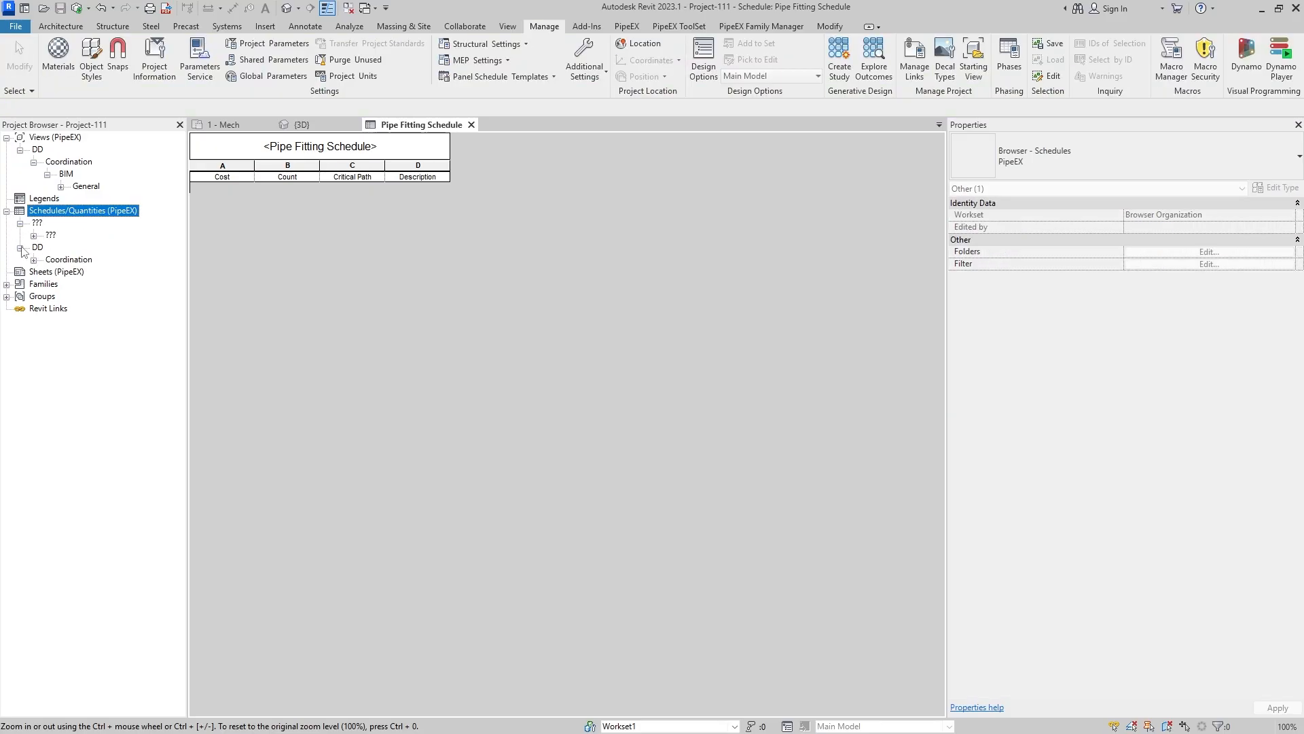
{"action": "left_click", "coordinate": [33, 260]}
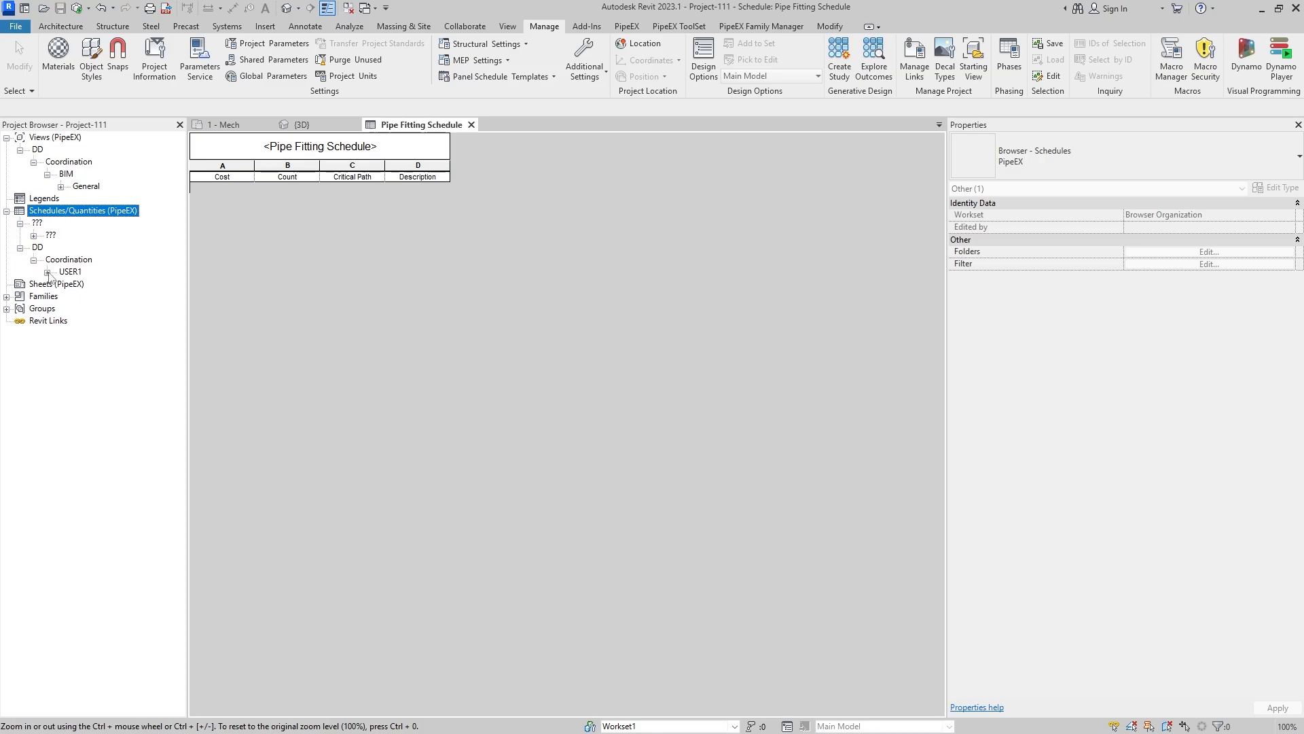
{"action": "left_click", "coordinate": [47, 271]}
{"action": "left_click", "coordinate": [61, 284]}
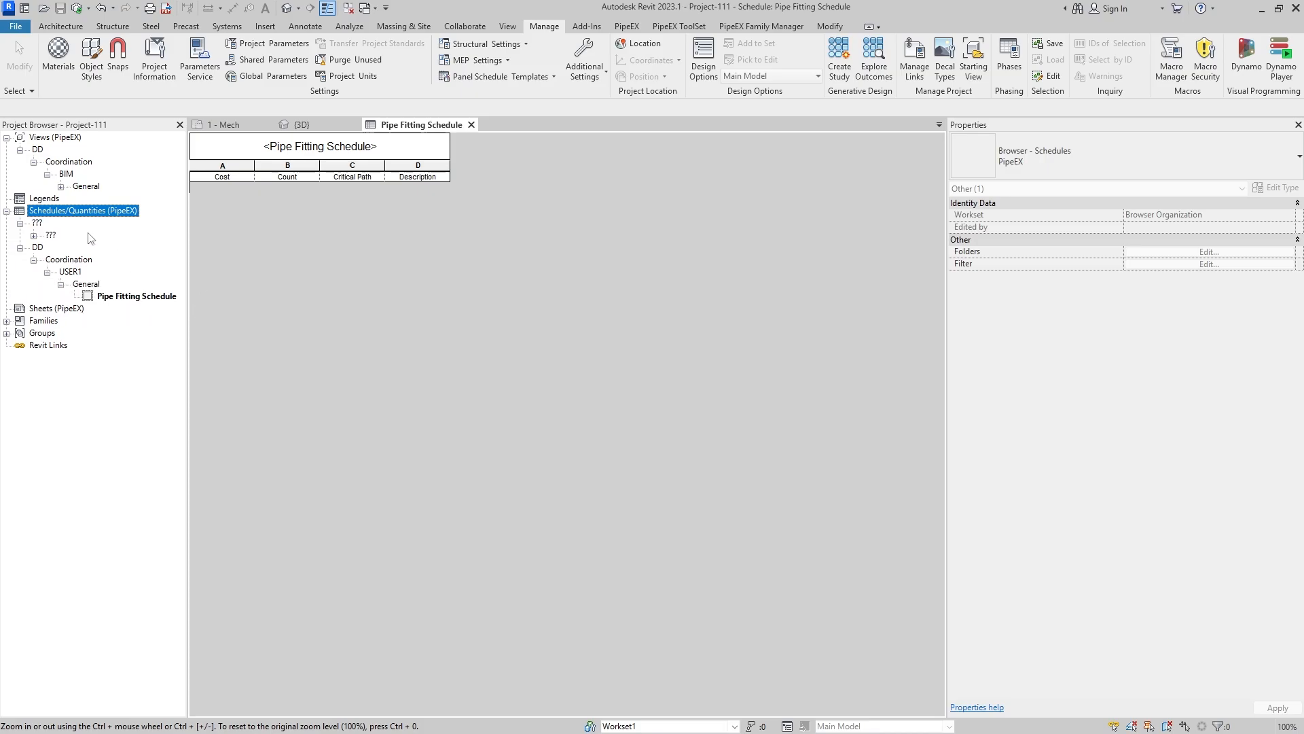
- Set PiX_GN_0_Phase to DD and PiX_GN_0_Purpose to Coordination for the three schedules in the ??? groups together
{"action": "left_click", "coordinate": [34, 235]}
{"action": "left_click", "coordinate": [47, 247]}
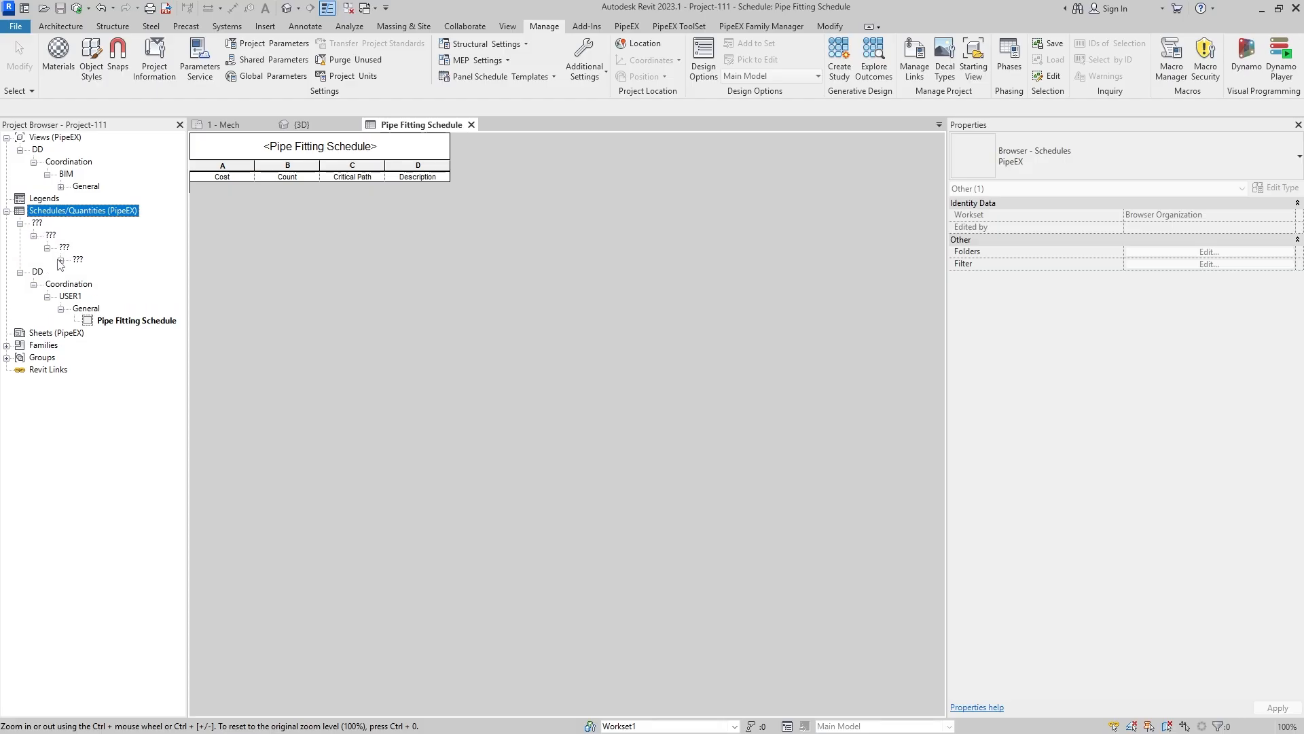
{"action": "left_click", "coordinate": [60, 259]}
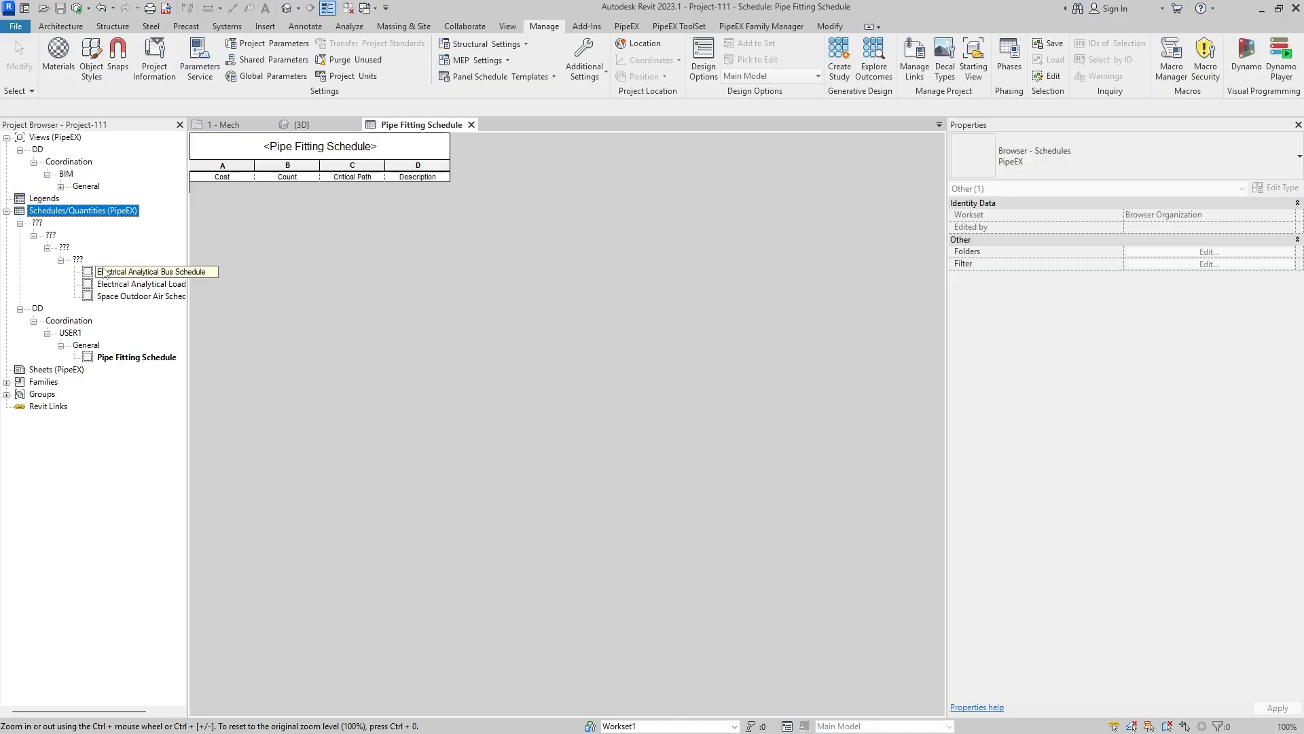
{"action": "left_click", "coordinate": [114, 276]}
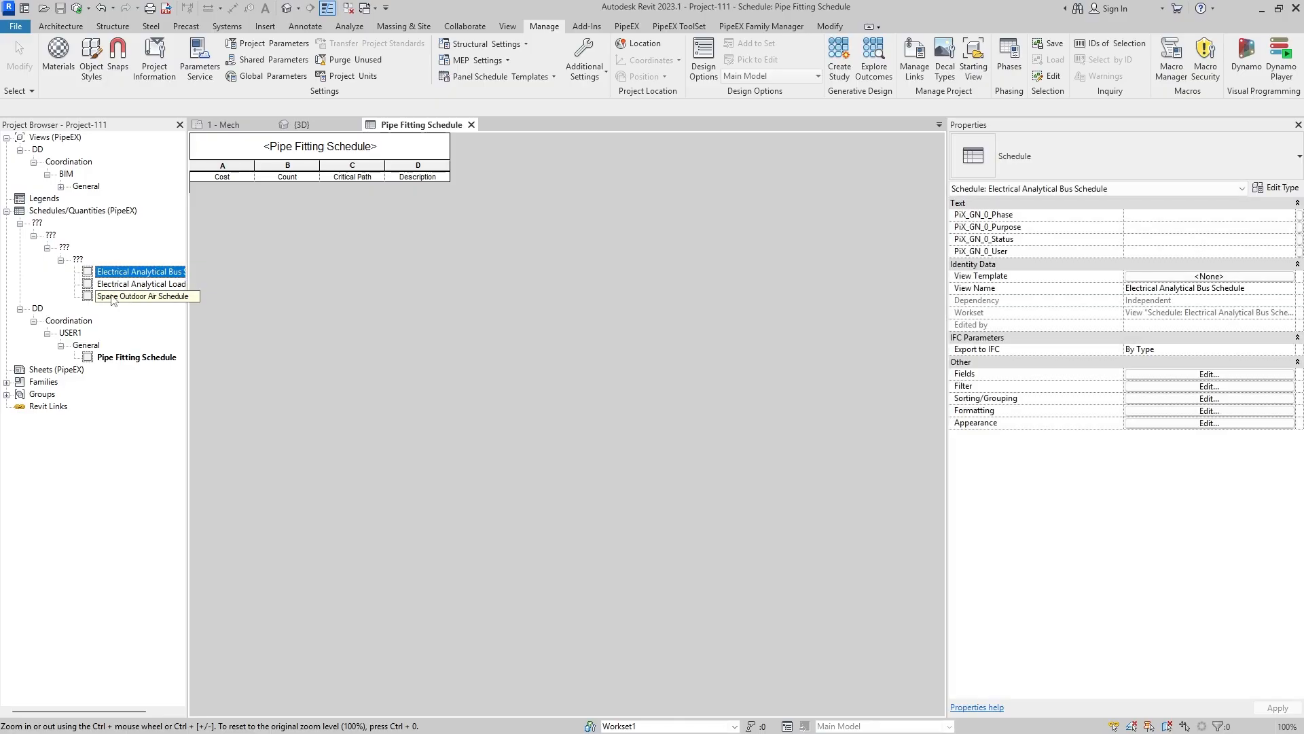
{"action": "left_click", "coordinate": [112, 296], "text": "shift"}
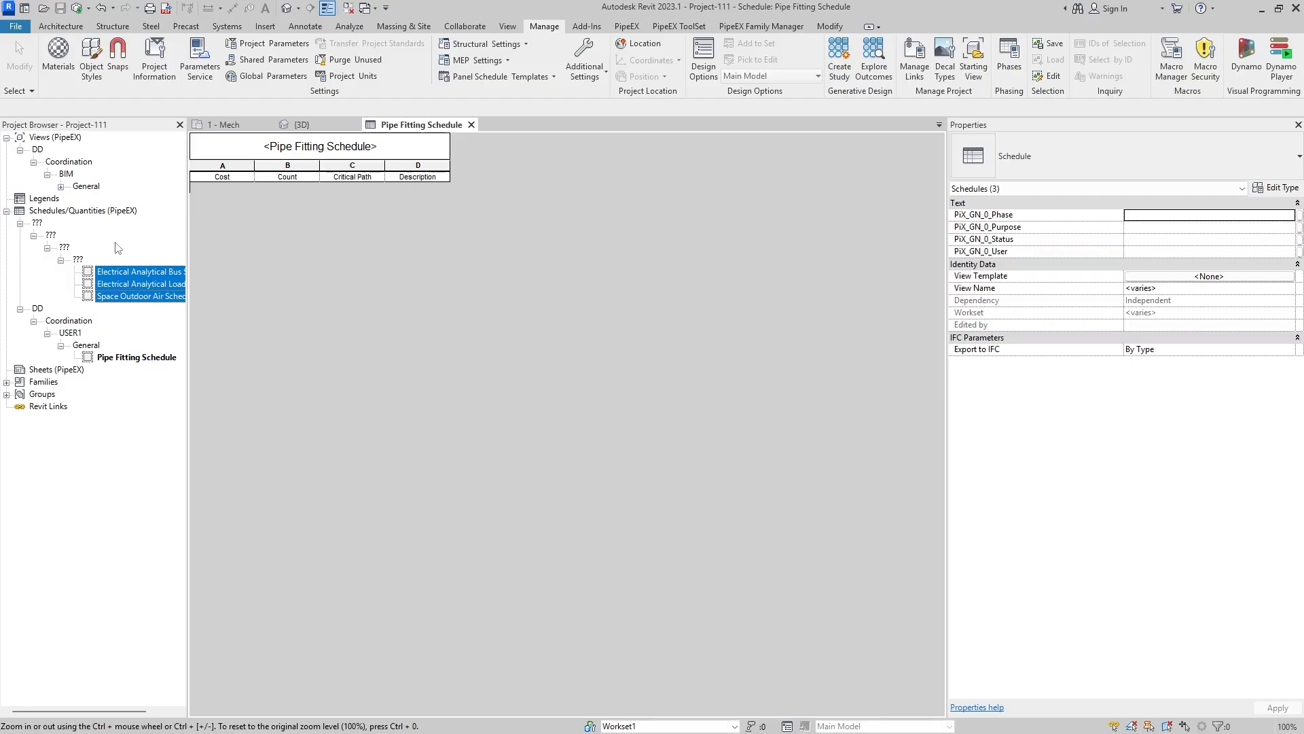
{"action": "left_click", "coordinate": [1163, 216]}
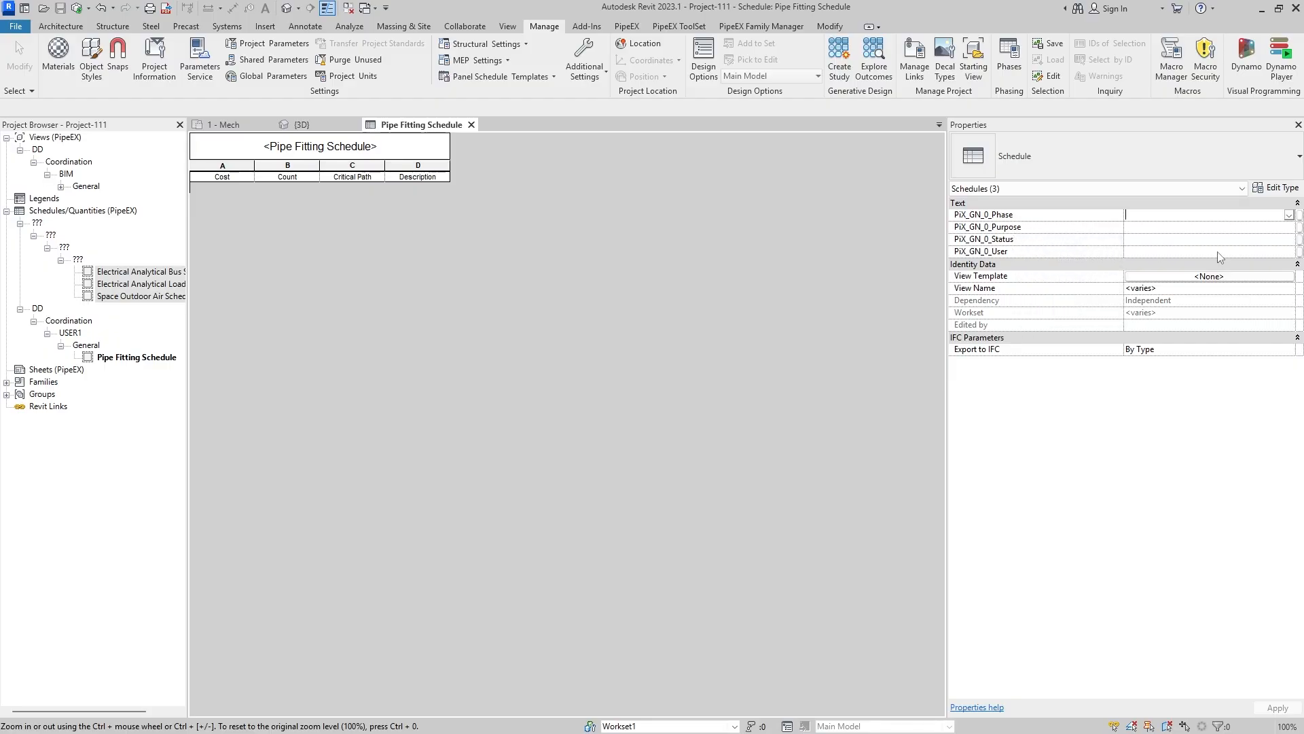
{"action": "type", "text": "DD"}
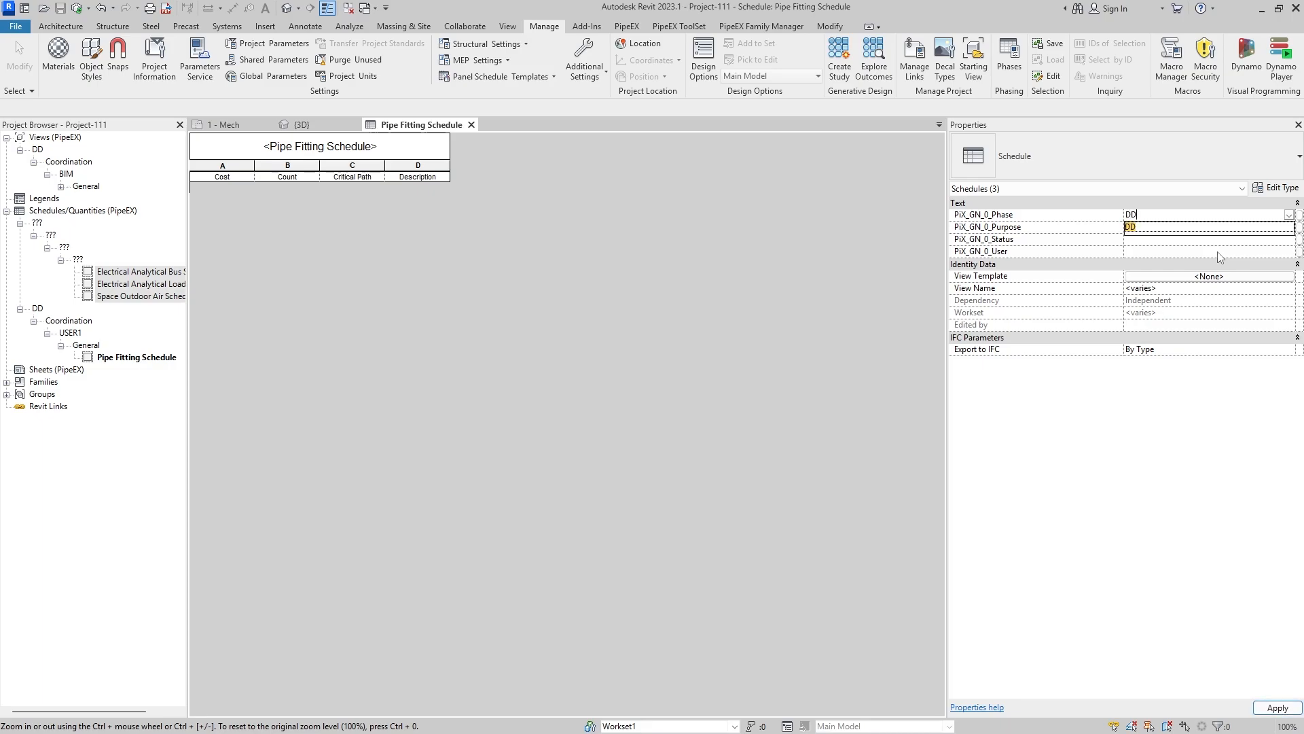
{"action": "left_click", "coordinate": [1195, 250]}
{"action": "left_click", "coordinate": [1160, 226]}
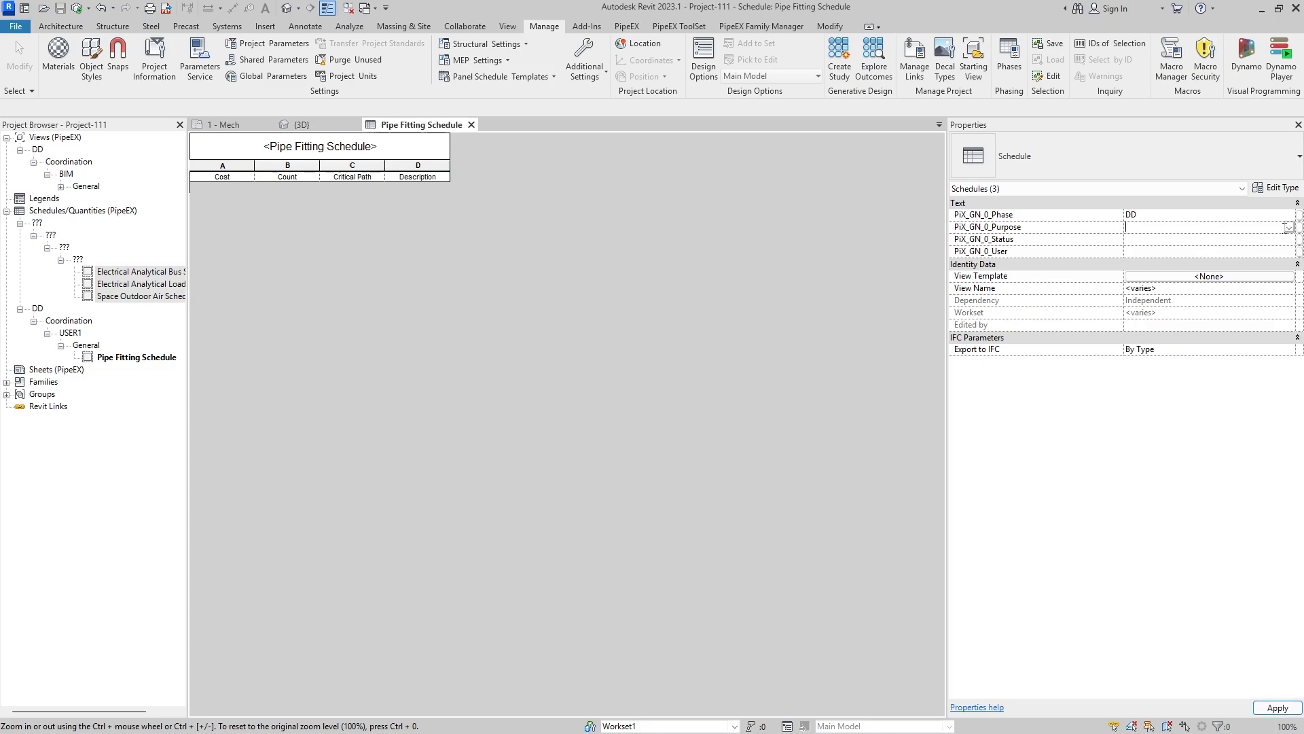
{"action": "left_click", "coordinate": [1289, 228]}
{"action": "left_click", "coordinate": [1179, 239]}
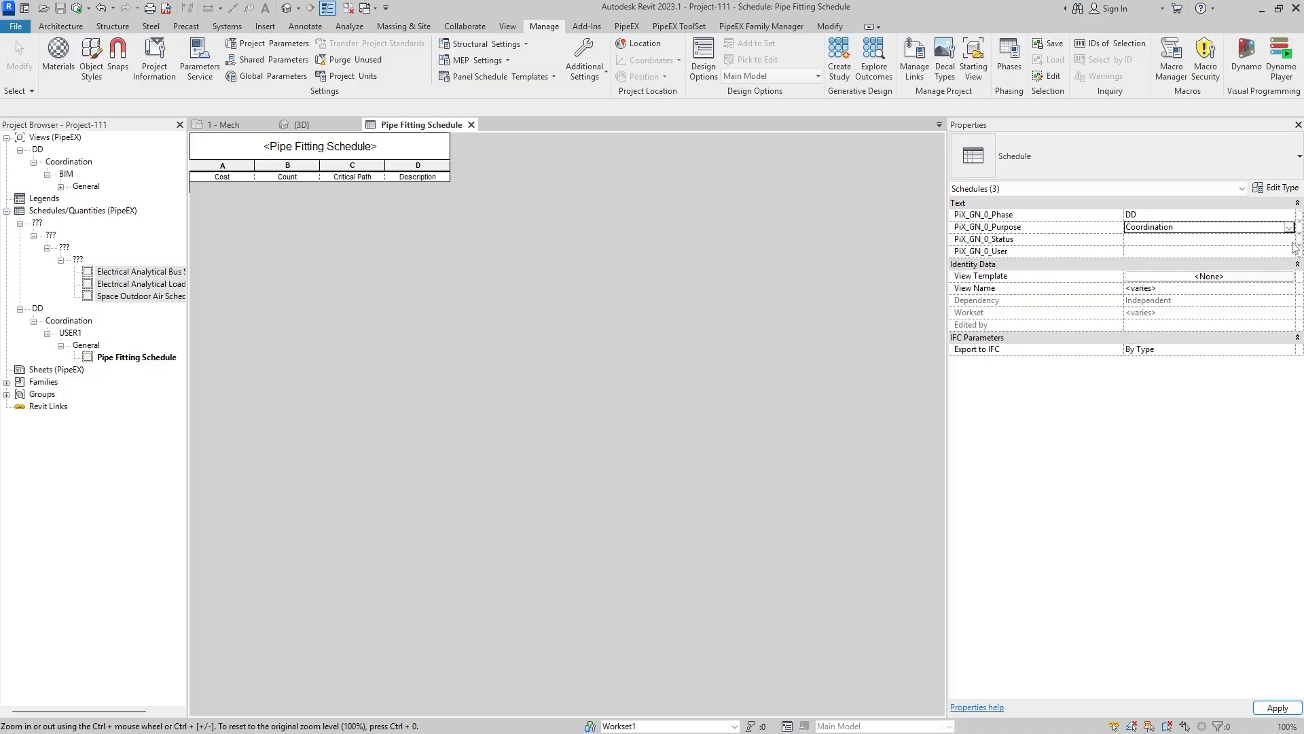
- Set the three selected schedules' PiX_GN_0_Status to General and PiX_GN_0_User to USER1, and apply the changes
{"action": "left_click", "coordinate": [1289, 239]}
{"action": "left_click", "coordinate": [1216, 251]}
{"action": "left_click", "coordinate": [1289, 251]}
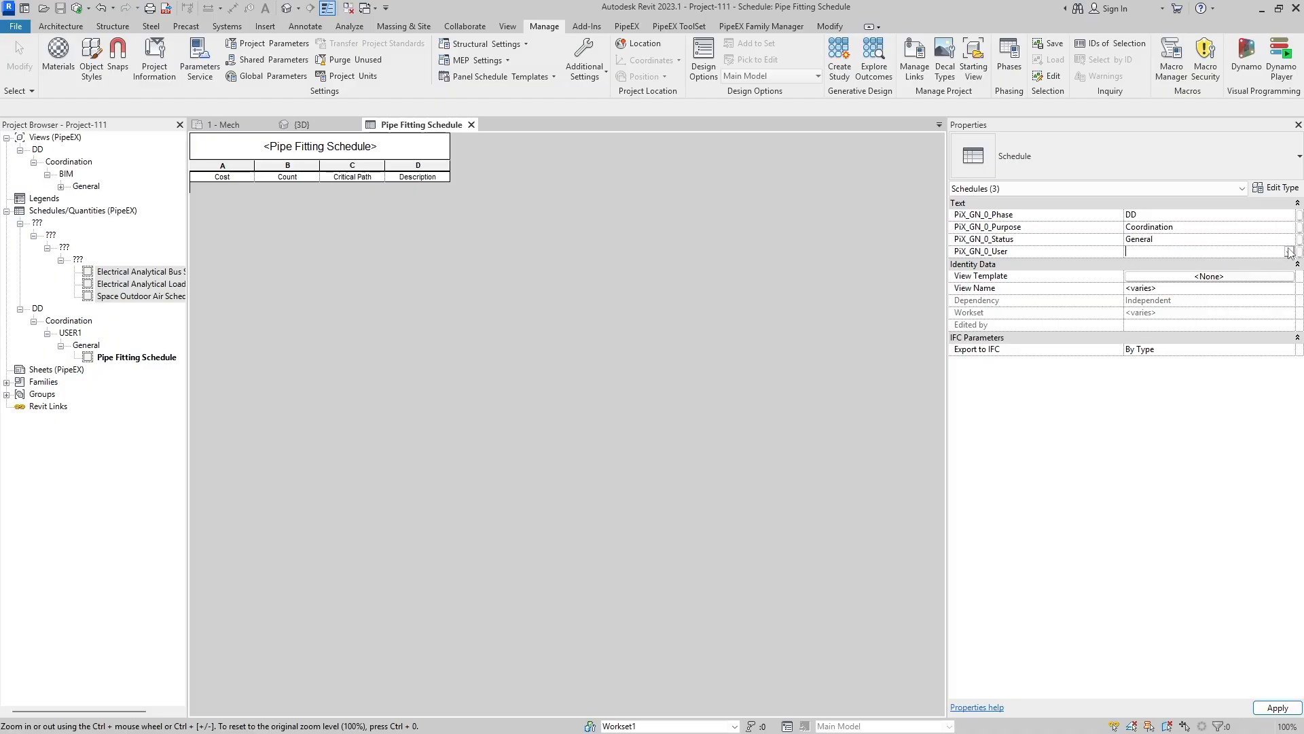
{"action": "left_click", "coordinate": [1288, 252]}
{"action": "left_click", "coordinate": [1168, 265]}
{"action": "left_click", "coordinate": [1277, 708]}
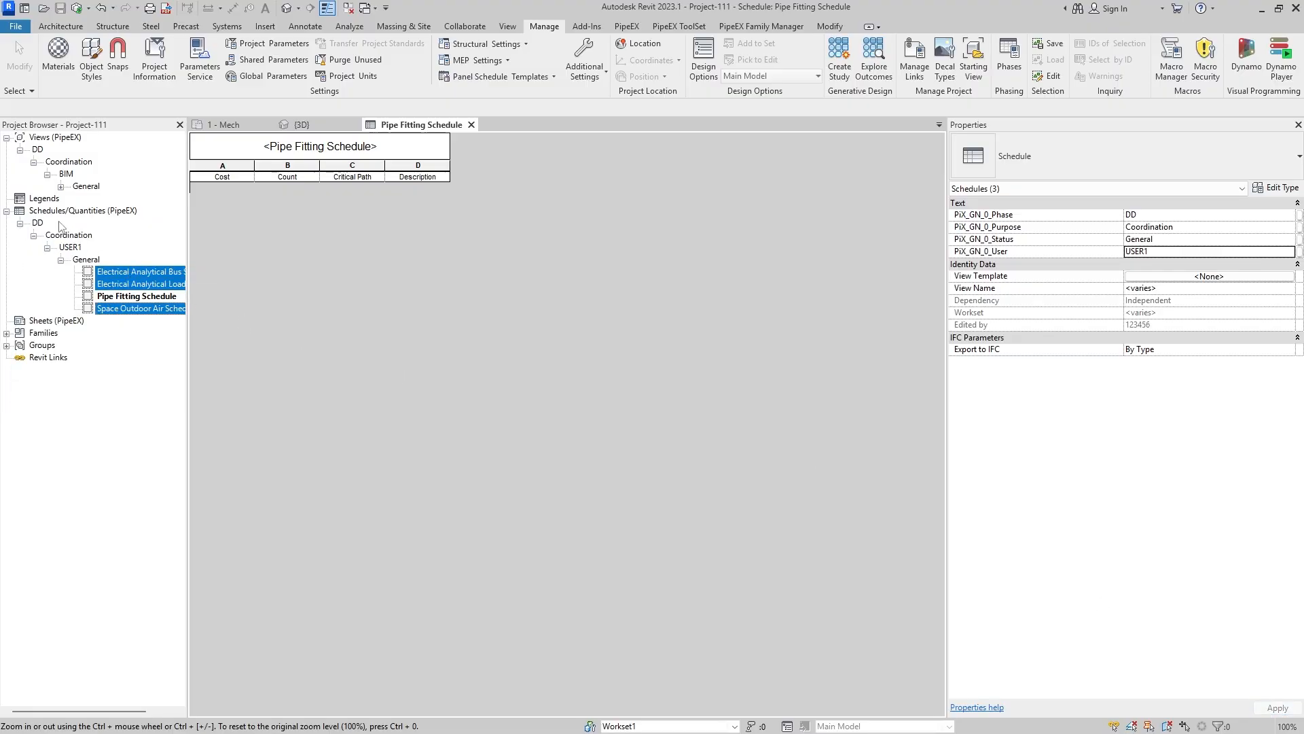
- Duplicate the Pipe Fitting Schedule in the Project Browser
{"action": "left_click", "coordinate": [127, 286]}
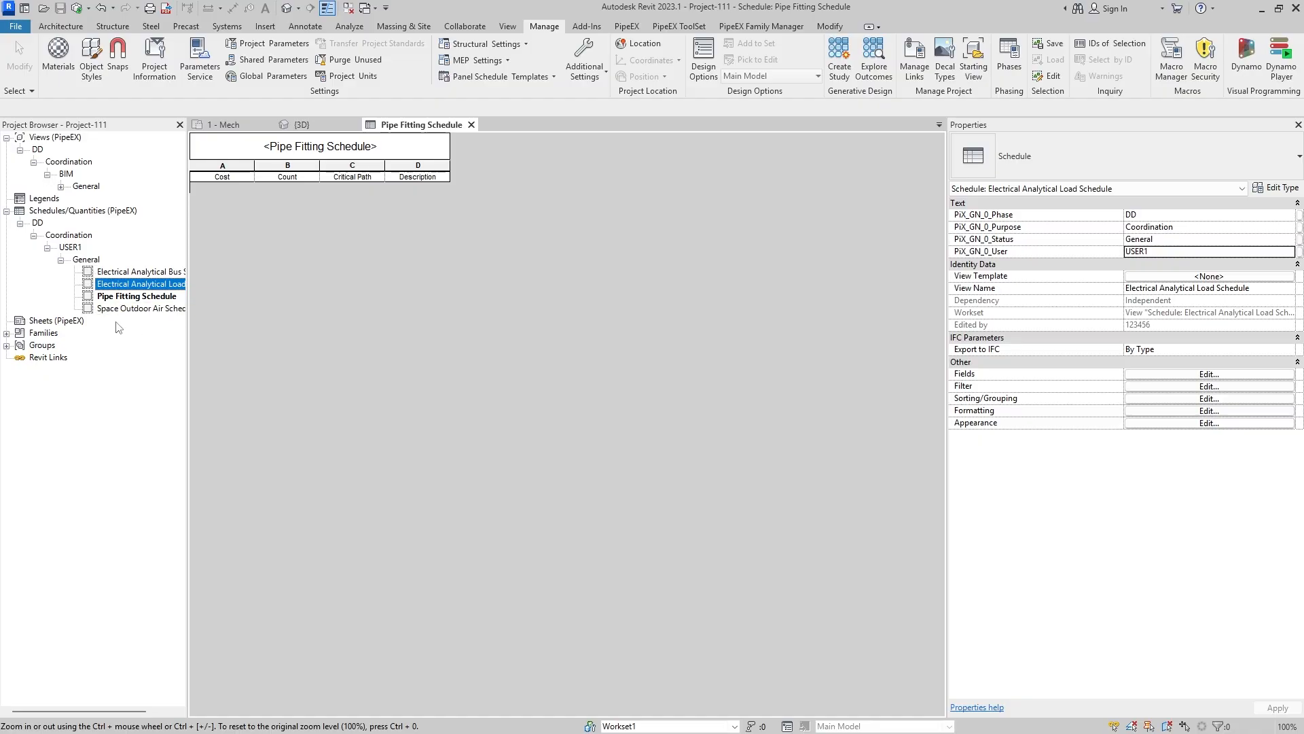
{"action": "left_click", "coordinate": [117, 299]}
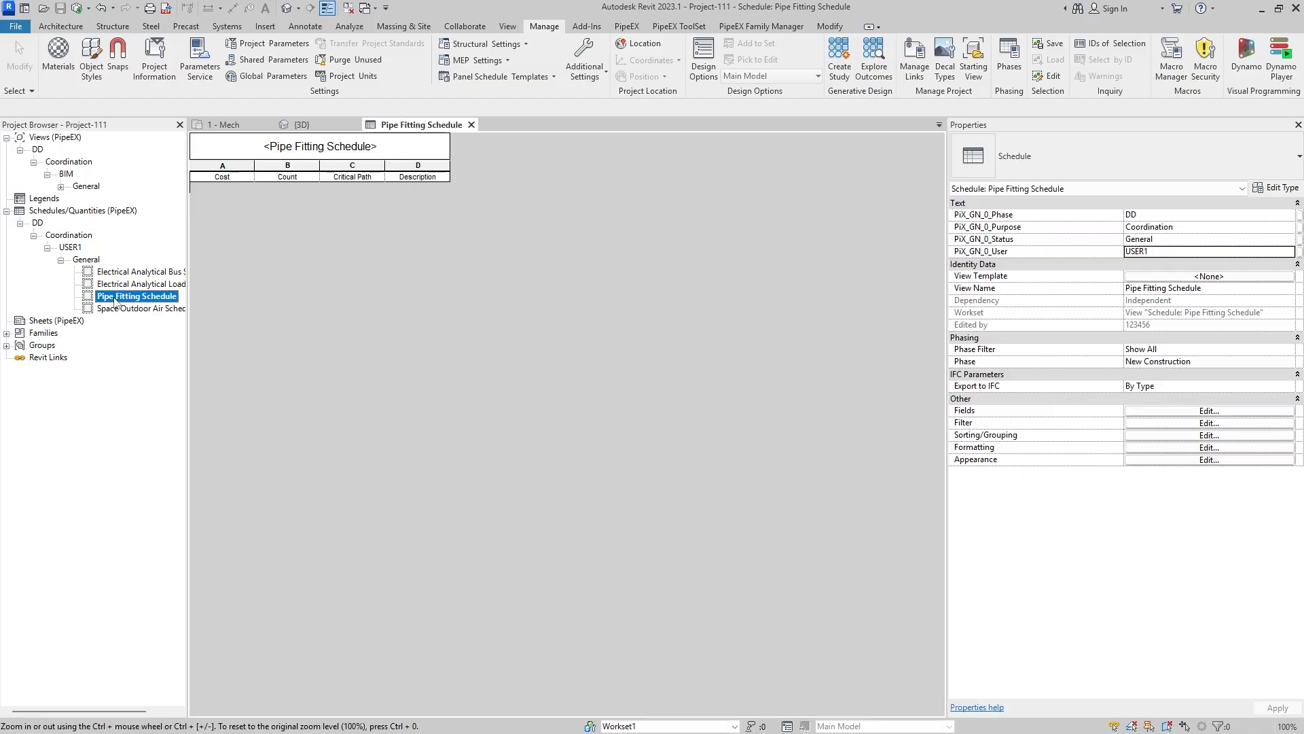
{"action": "right_click", "coordinate": [115, 301]}
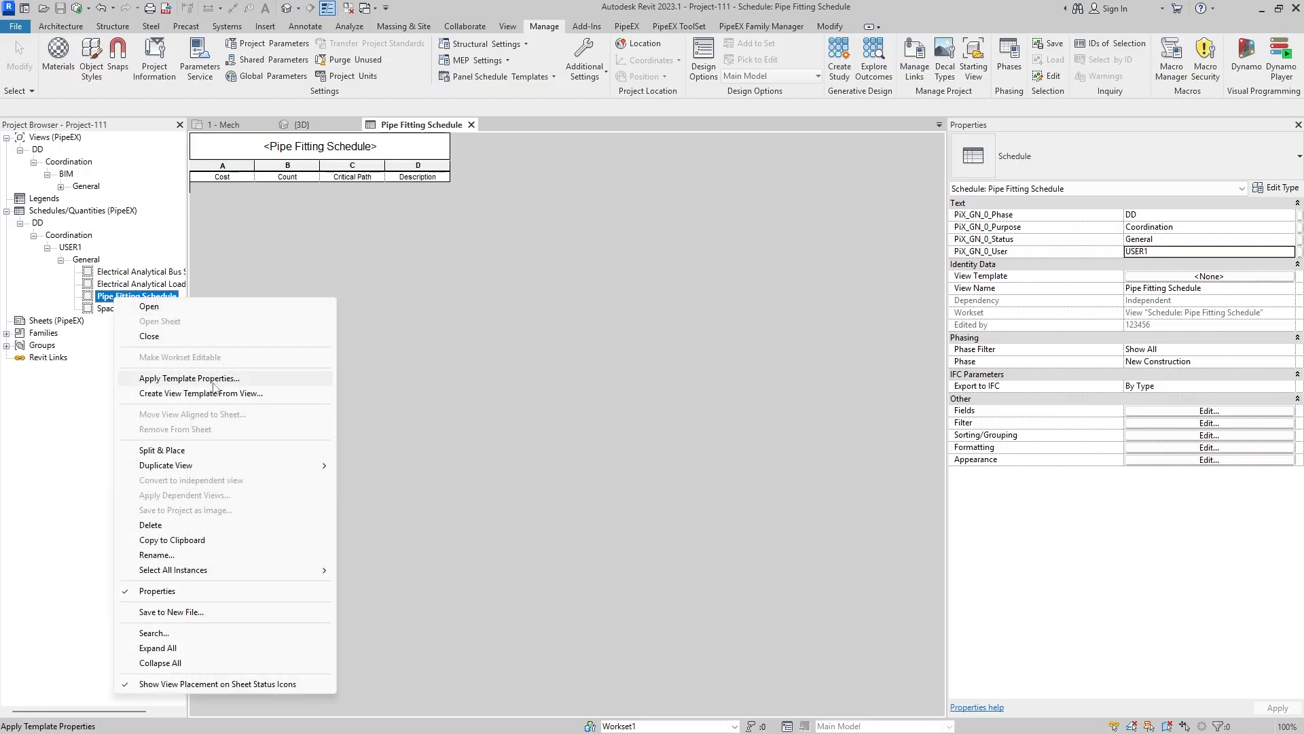
{"action": "mouse_move", "coordinate": [224, 468]}
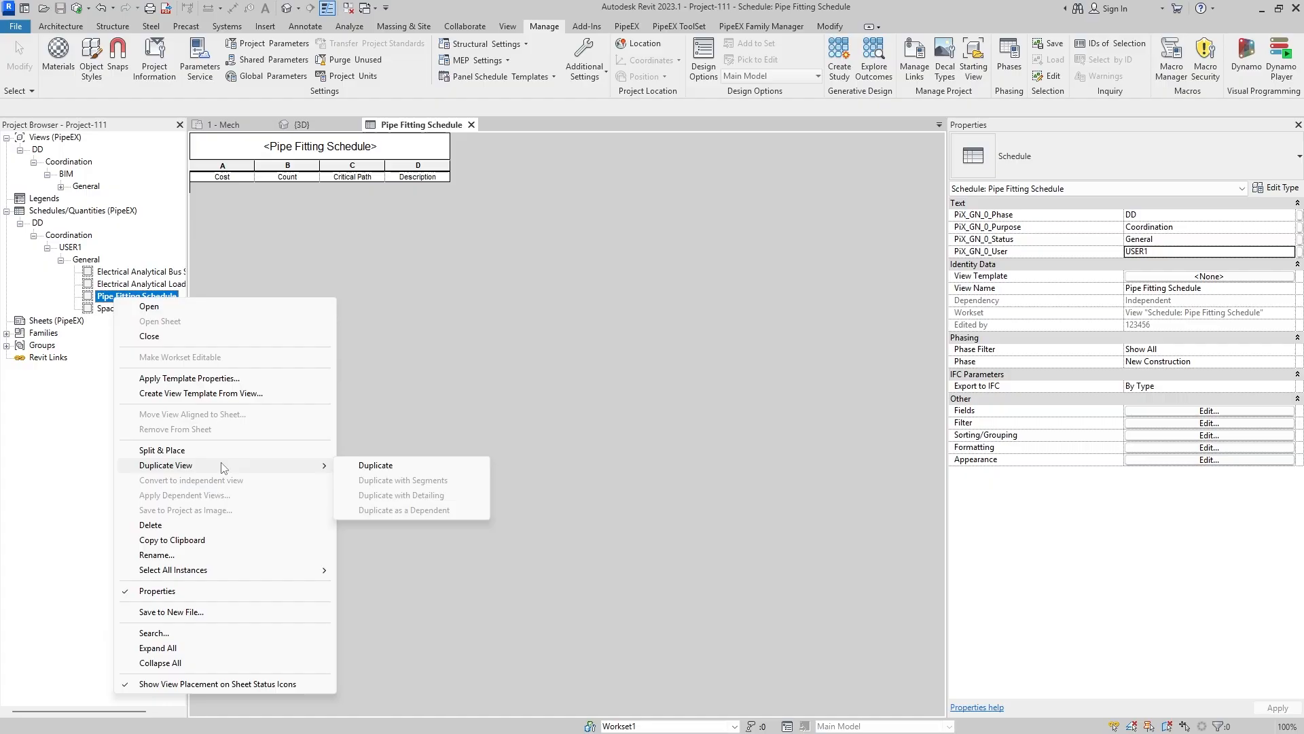
{"action": "left_click", "coordinate": [381, 465]}
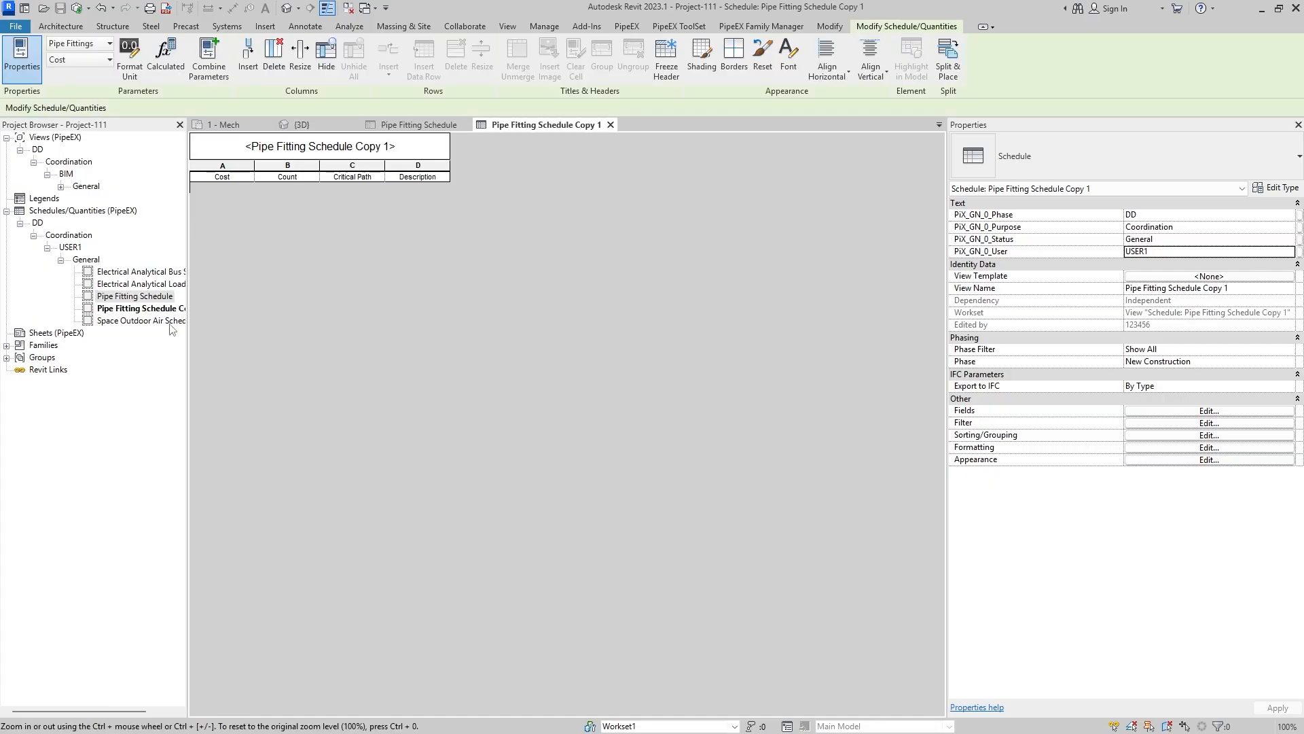
- Widen the Project Browser to show full schedule names, and set the duplicated Pipe Fitting Schedule's PiX_GN_0_User to USER2
{"action": "left_click_drag", "start_coordinate": [187, 290], "coordinate": [237, 294]}
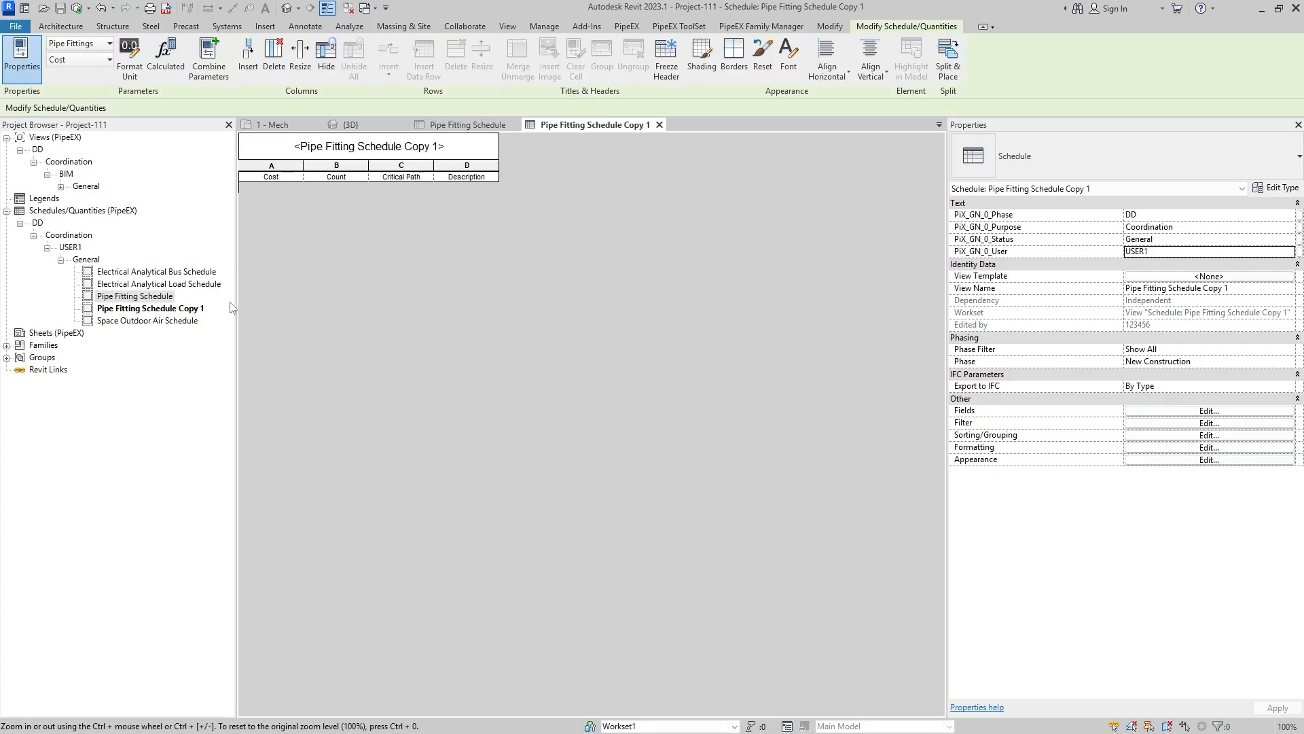
{"action": "left_click", "coordinate": [194, 311]}
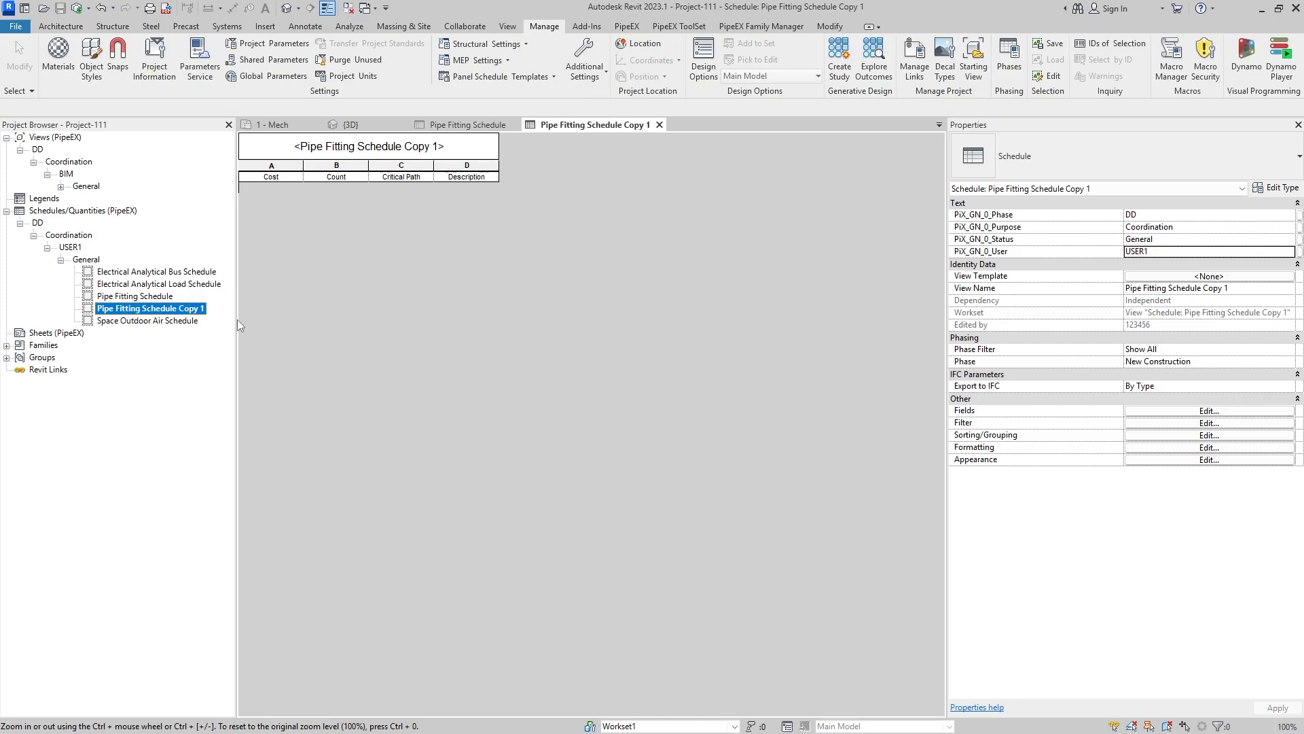
{"action": "left_click", "coordinate": [1159, 255]}
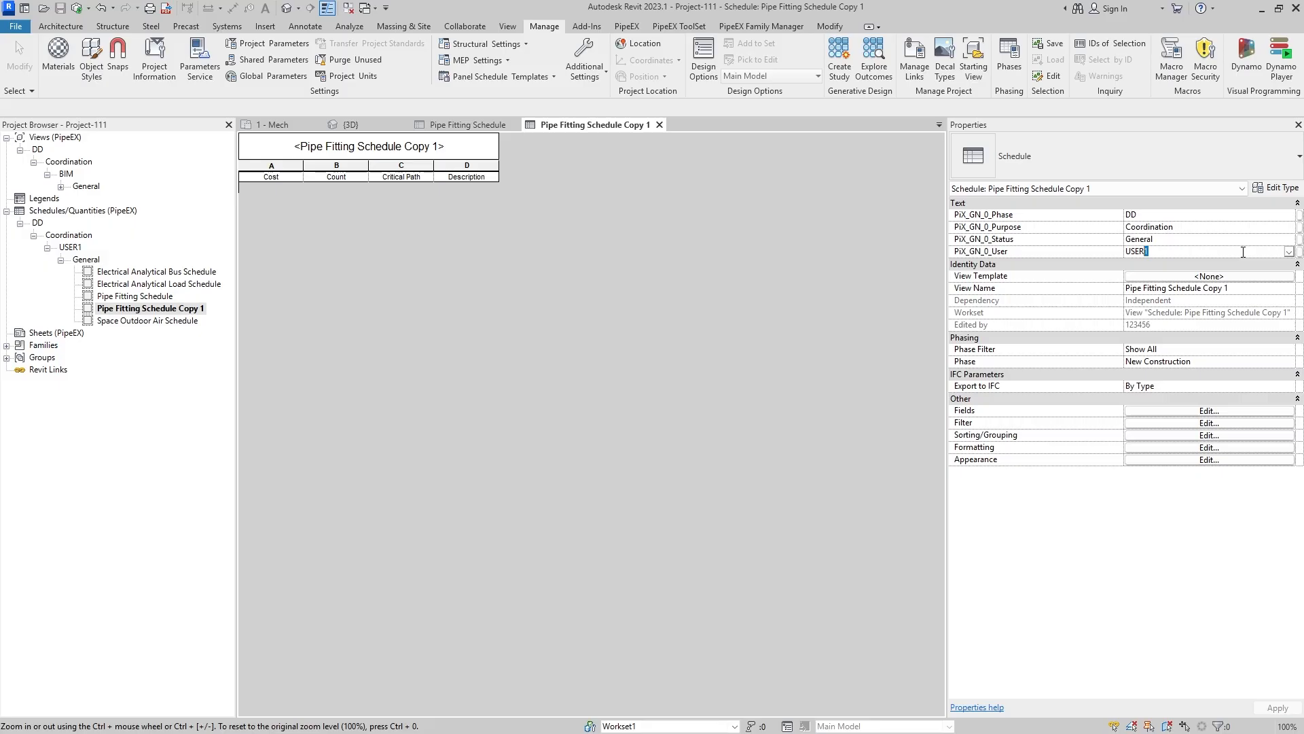
{"action": "key", "text": "BackSpace"}
{"action": "key", "text": "BackSpace"}
{"action": "type", "text": "2"}
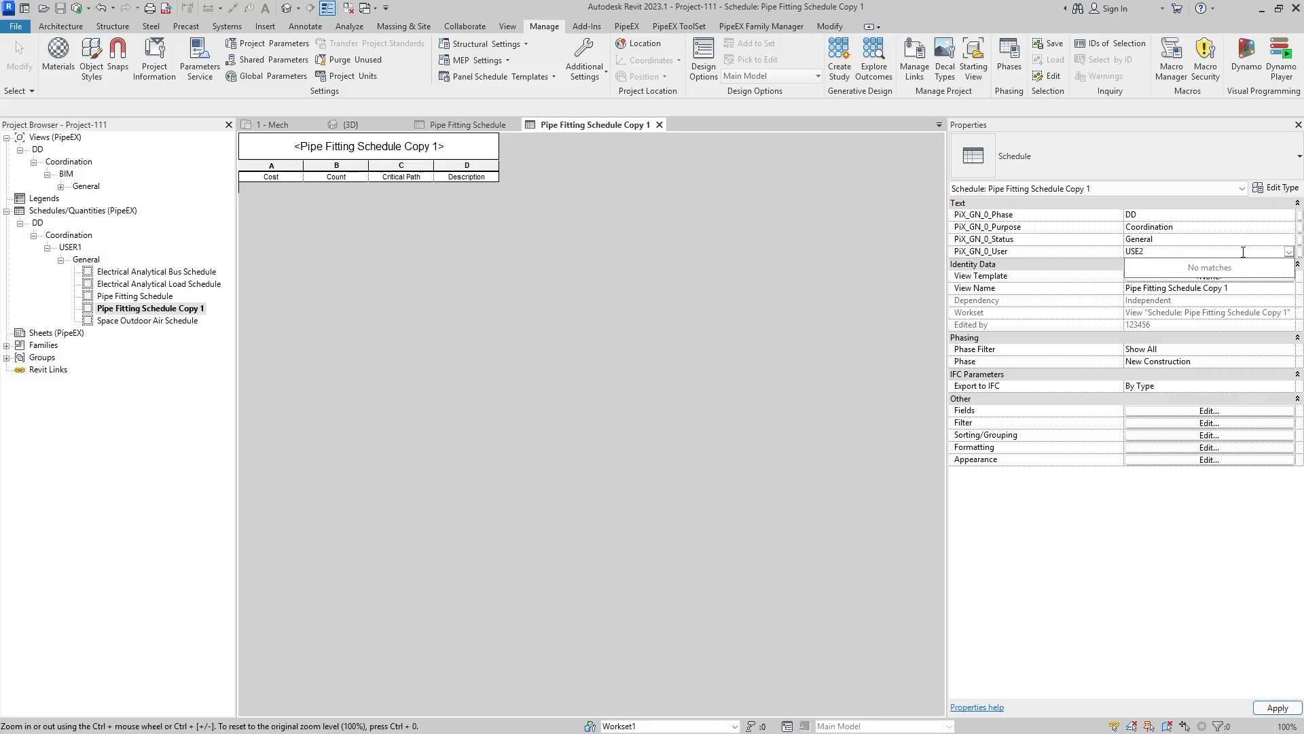
{"action": "key", "text": "BackSpace"}
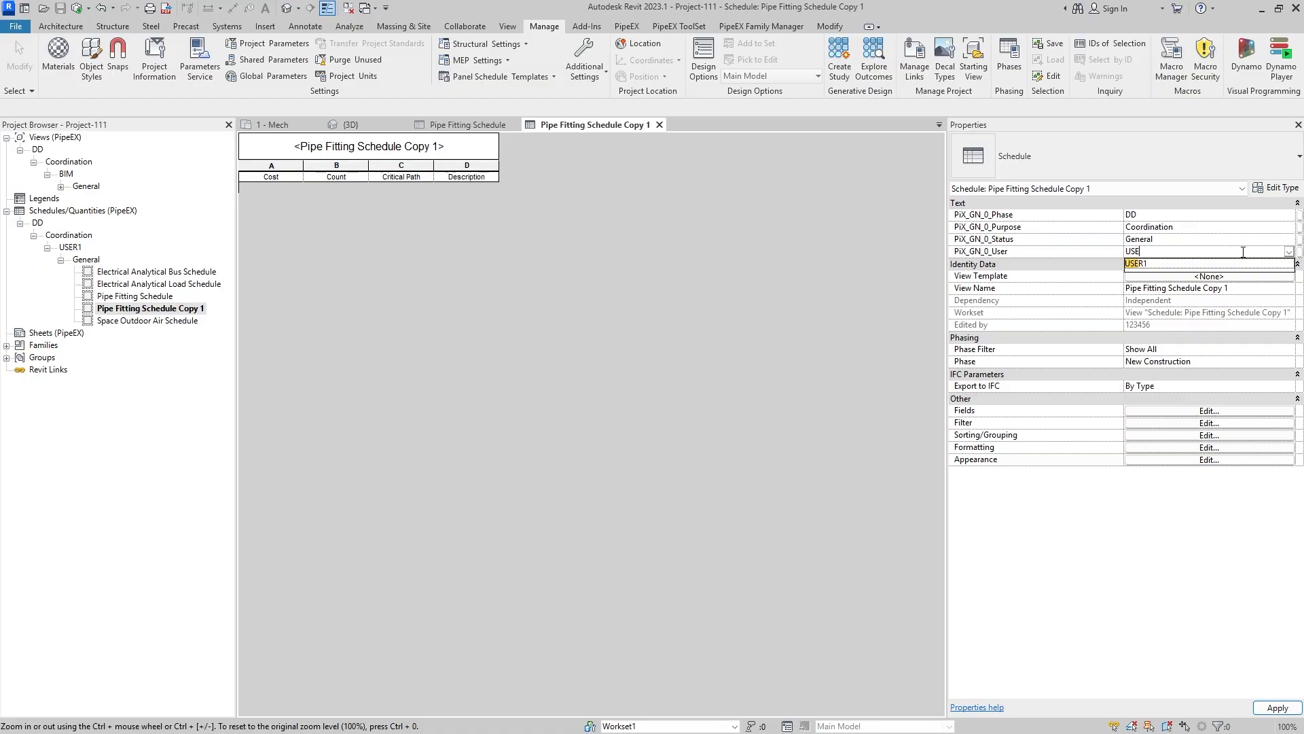
{"action": "type", "text": "R2"}
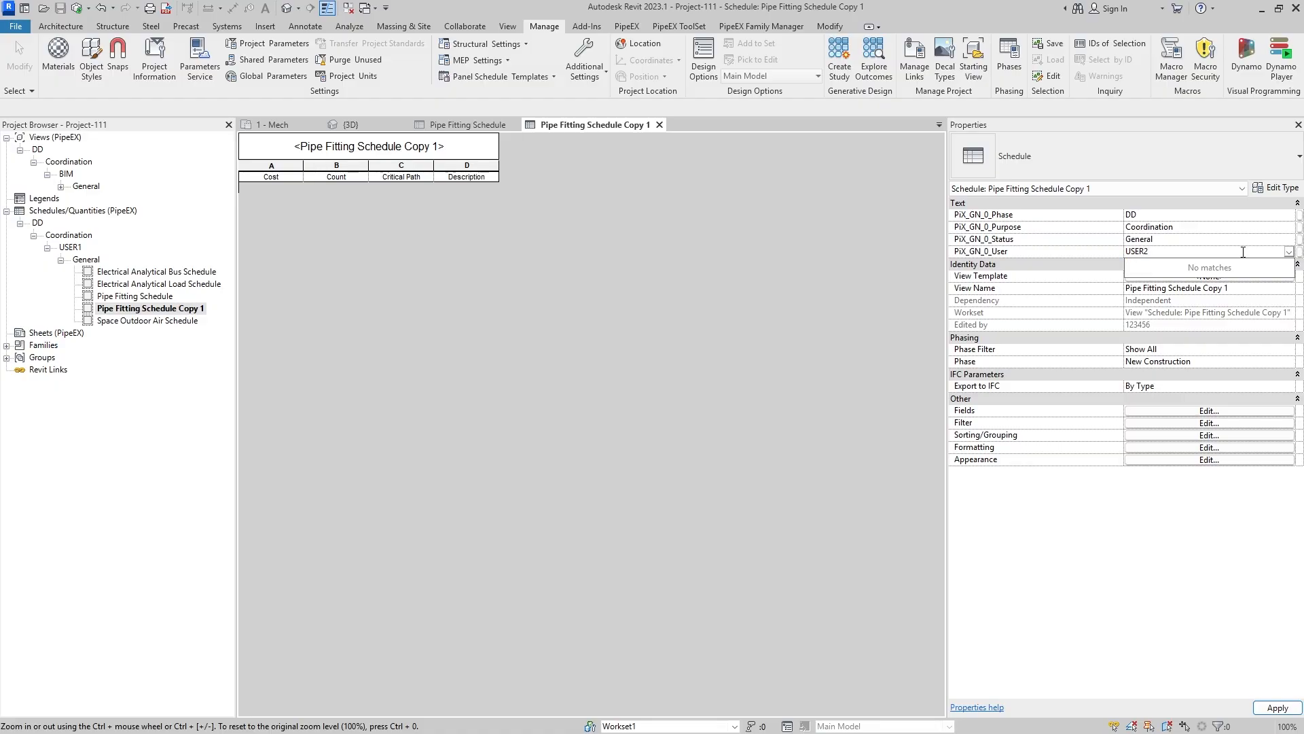
{"action": "left_click", "coordinate": [1276, 708]}
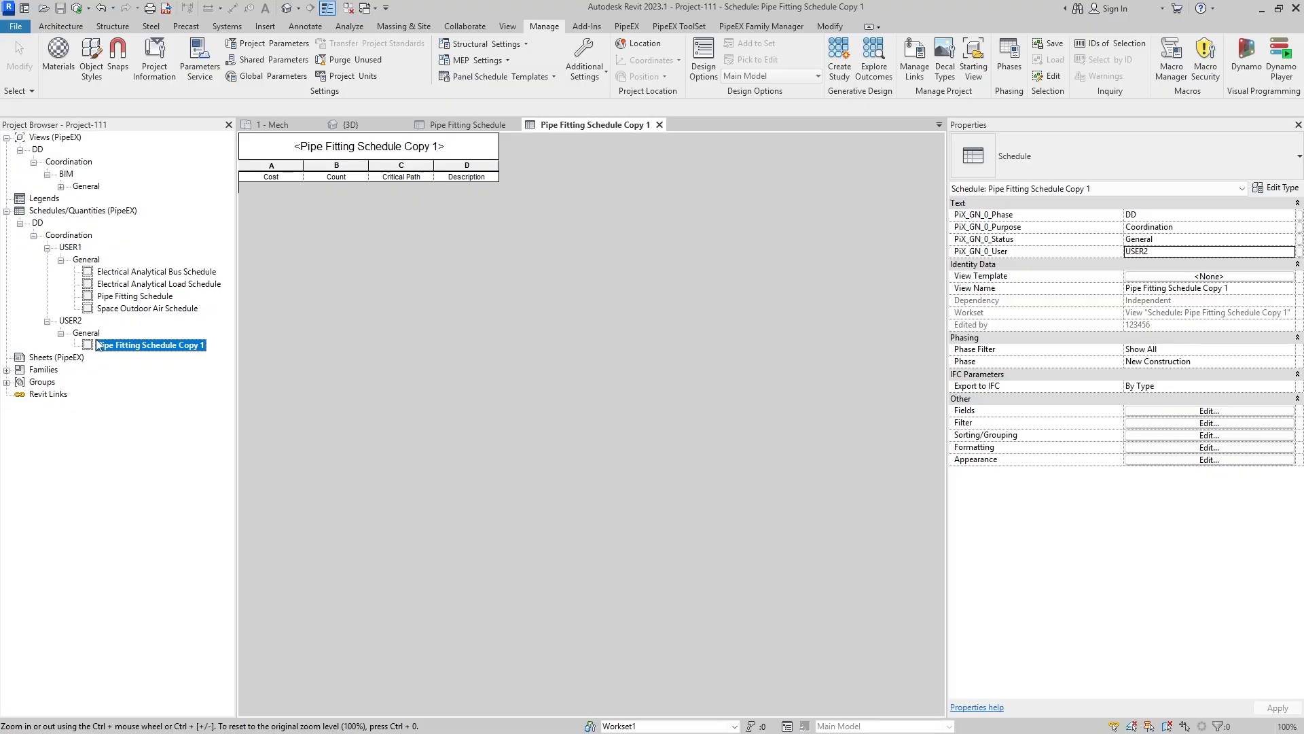
- Check where the duplicated Pipe Fitting Schedule is sorted under the USER2 General group
{"action": "left_click", "coordinate": [61, 333]}
{"action": "left_click", "coordinate": [61, 333]}
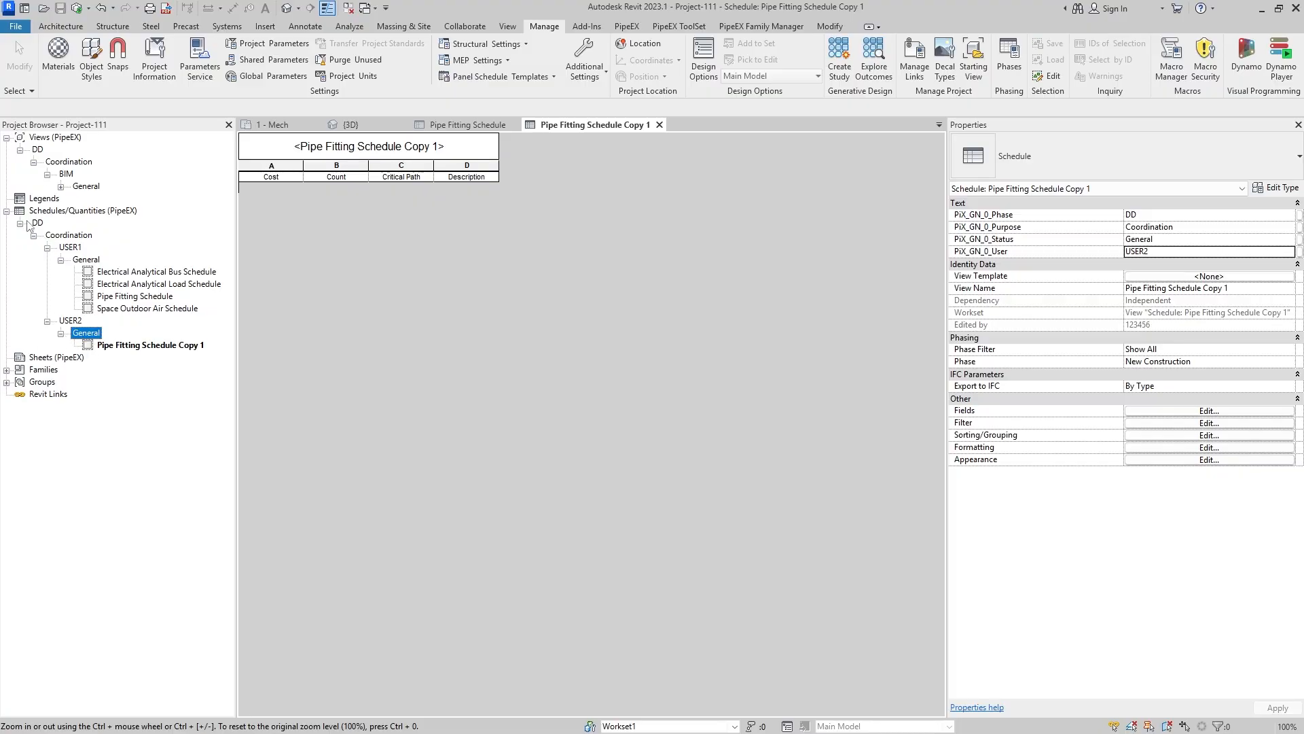
{"action": "left_click", "coordinate": [164, 348]}
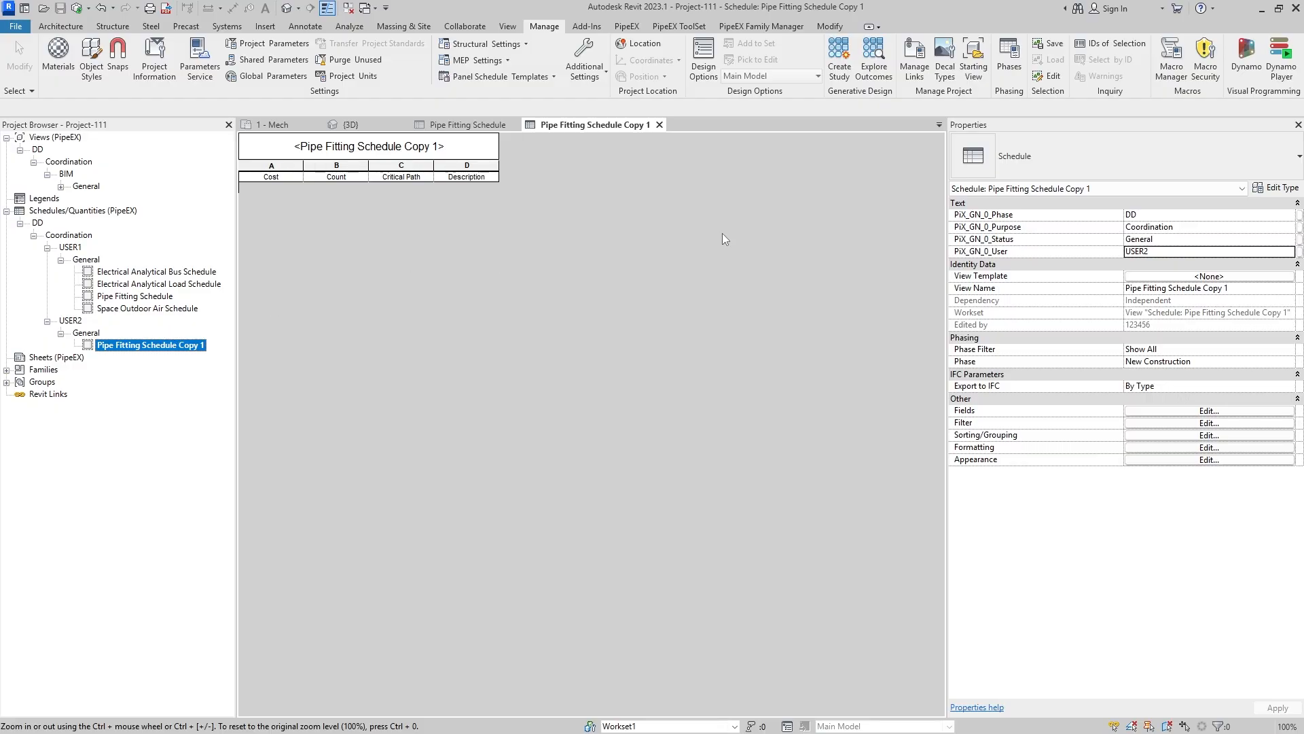
- Collapse the schedules branch and create a new sheet with the A1 metric titleblock
{"action": "left_click", "coordinate": [73, 357]}
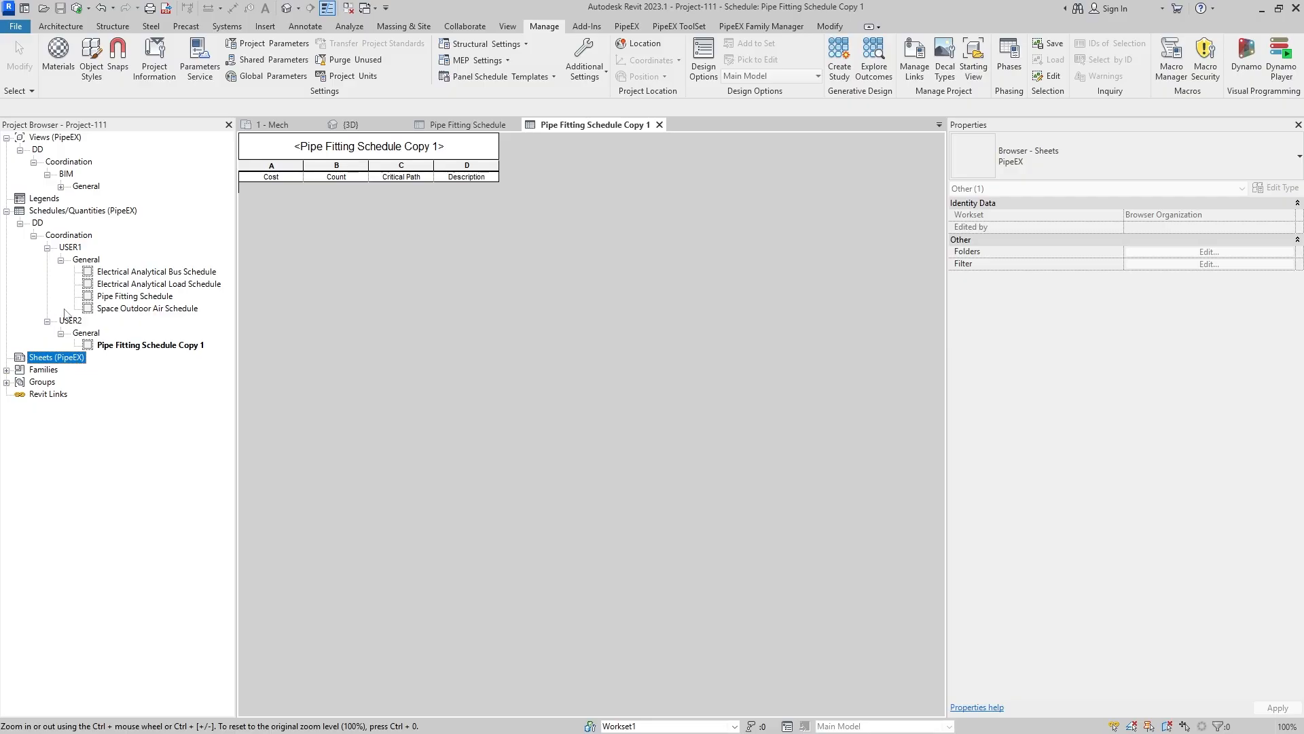
{"action": "left_click", "coordinate": [6, 211]}
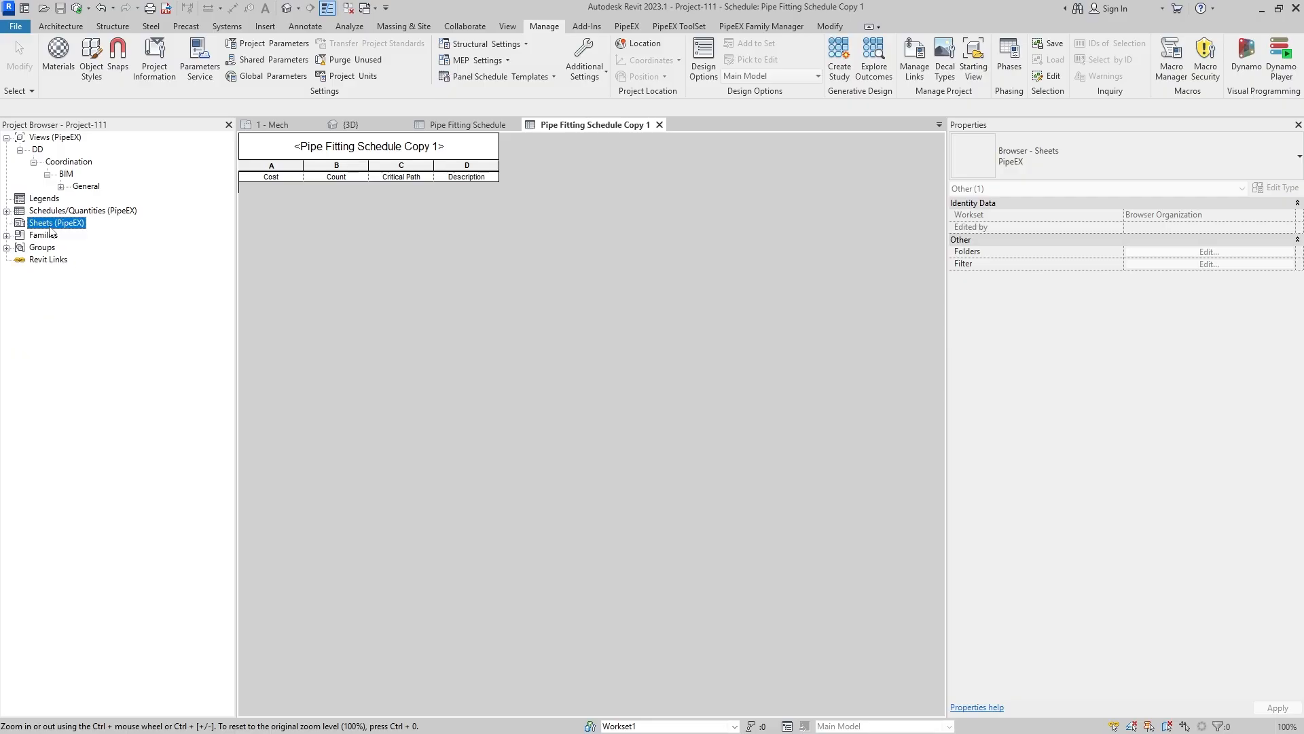
{"action": "right_click", "coordinate": [47, 226]}
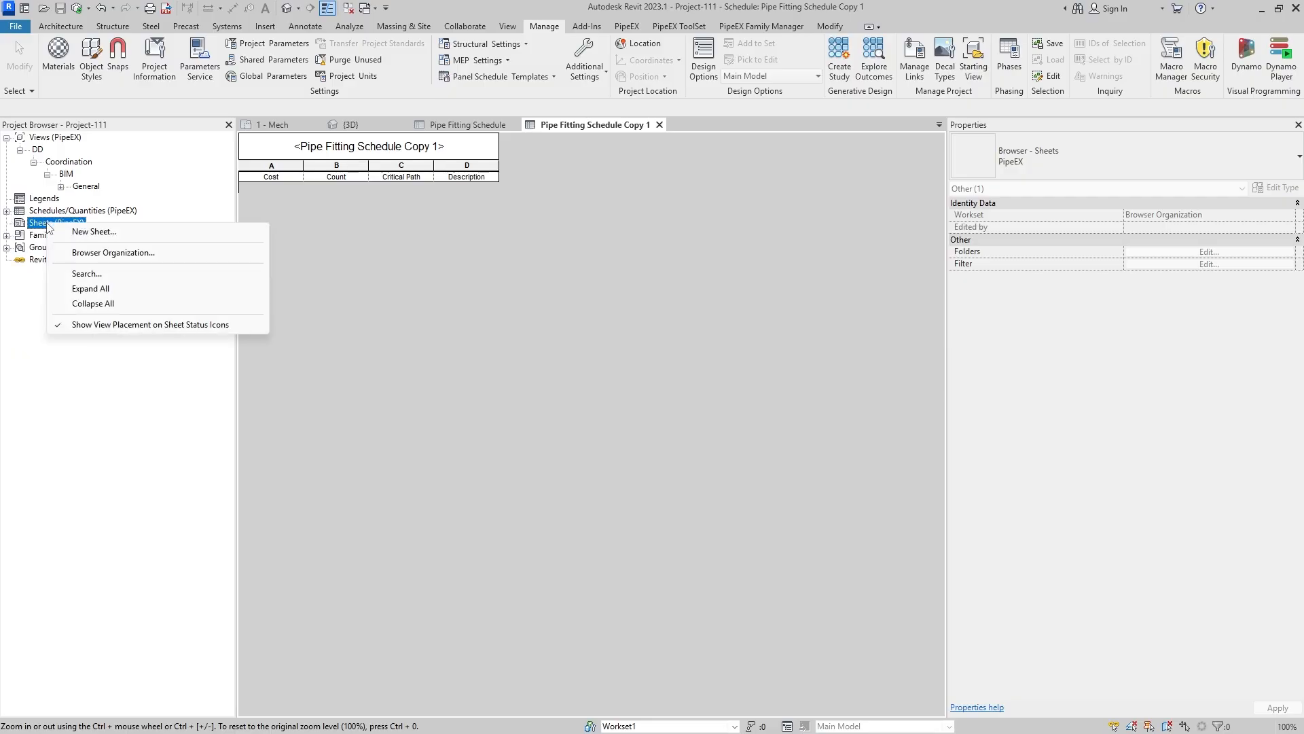
{"action": "left_click", "coordinate": [94, 231]}
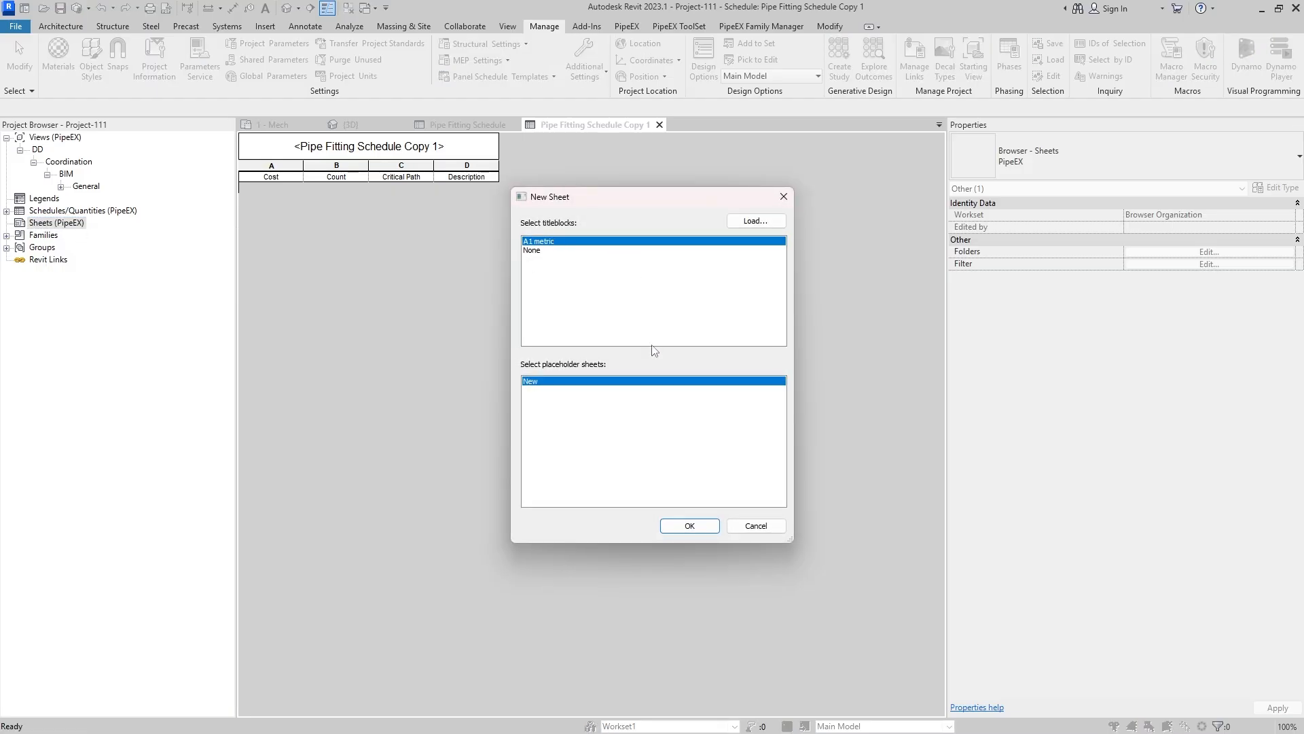
{"action": "left_click", "coordinate": [688, 527]}
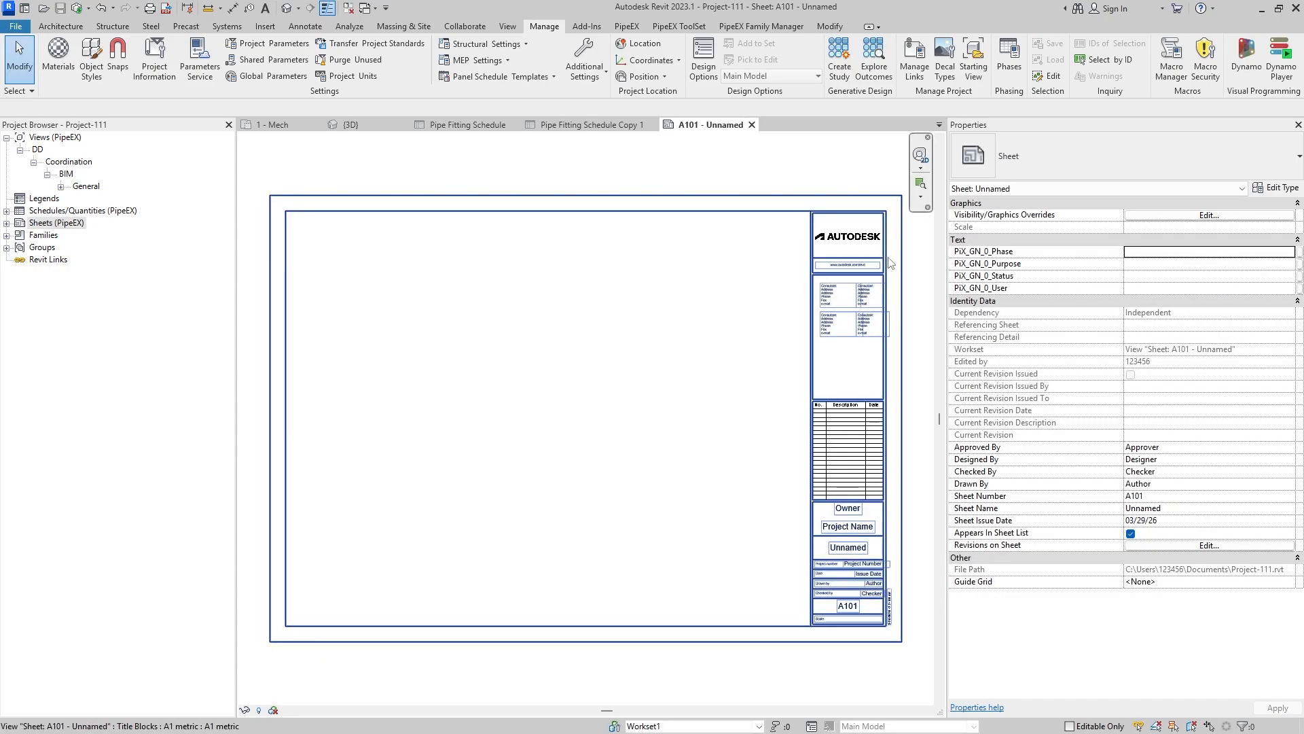
- Set the new sheet's PiX_GN_0_Phase to DD and PiX_GN_0_Purpose to Layout
{"action": "left_click", "coordinate": [1167, 253]}
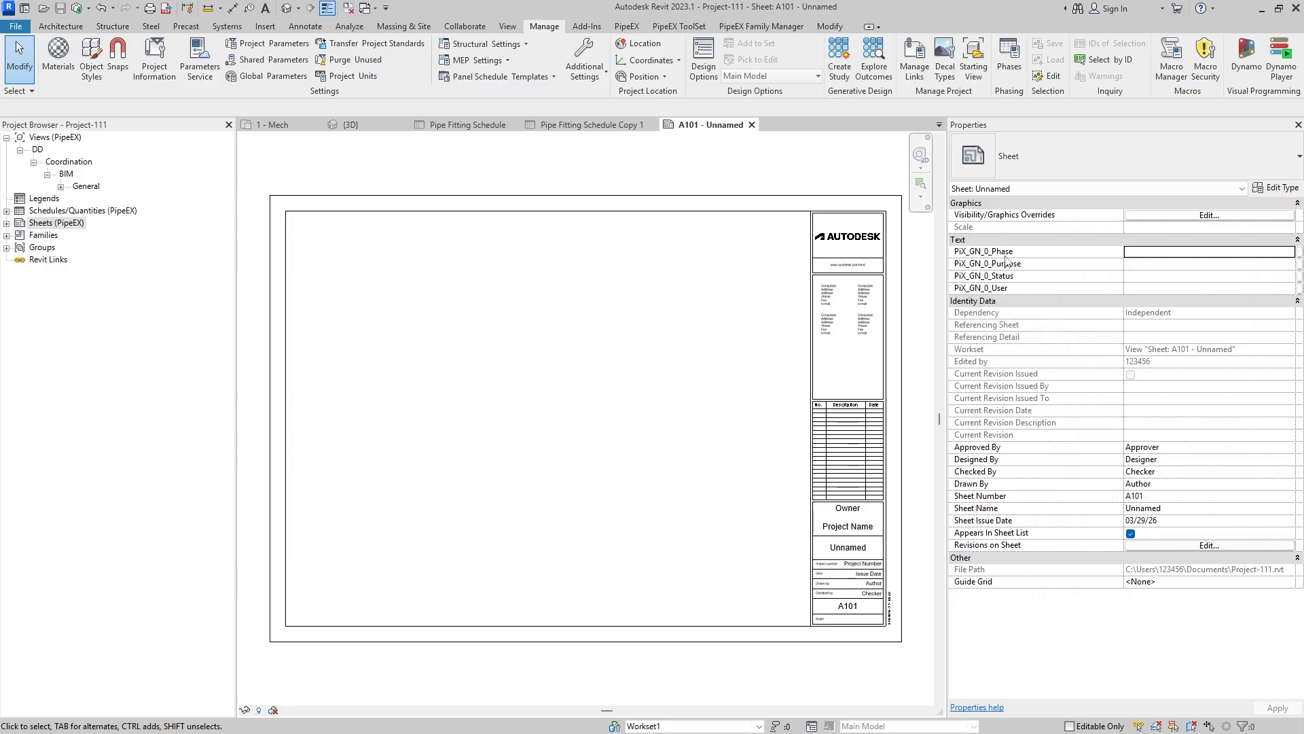
{"action": "left_click", "coordinate": [1176, 252]}
{"action": "type", "text": "DD"}
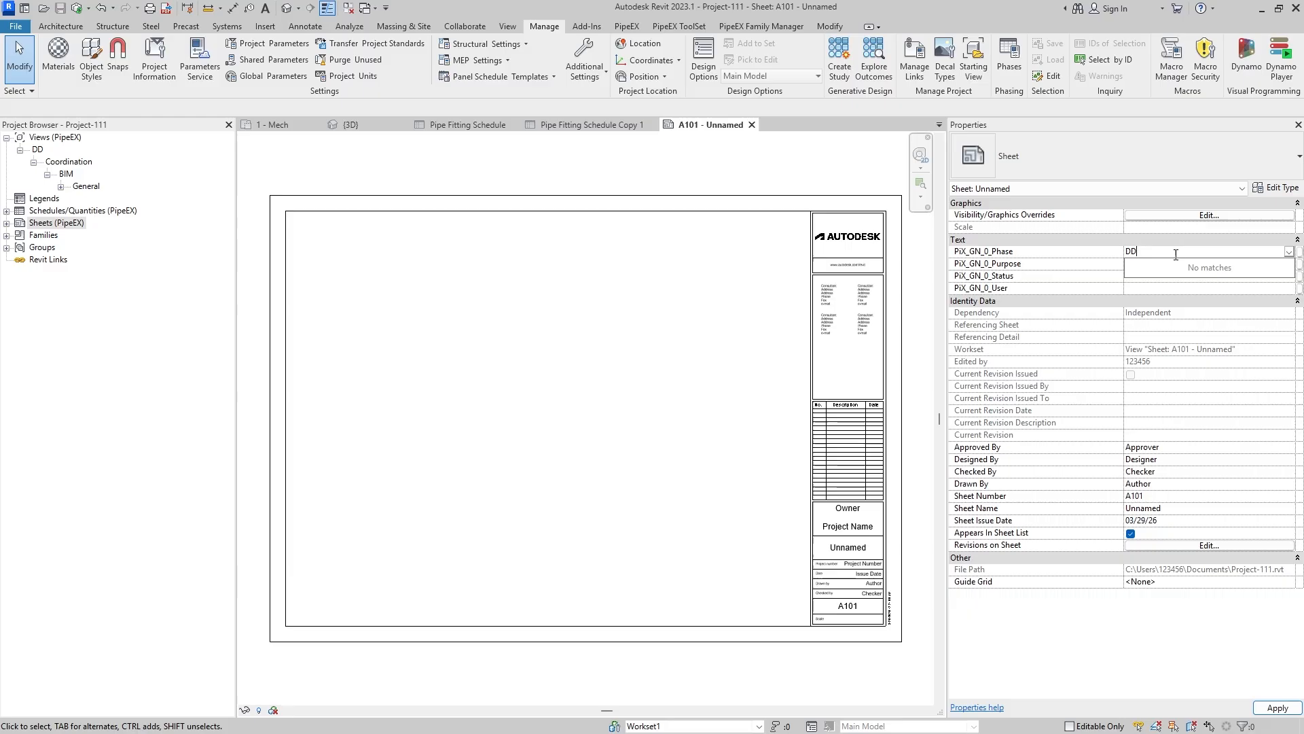
{"action": "left_click", "coordinate": [1149, 265]}
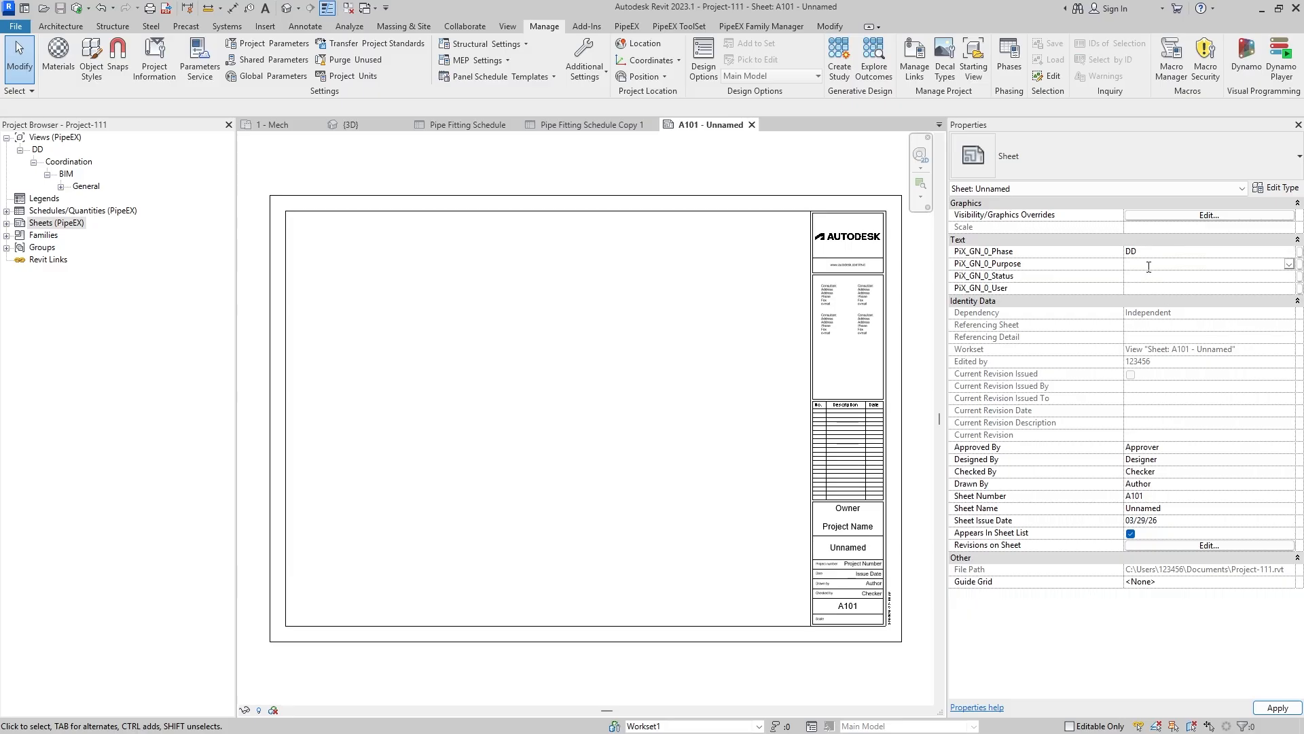
{"action": "type", "text": "Coord"}
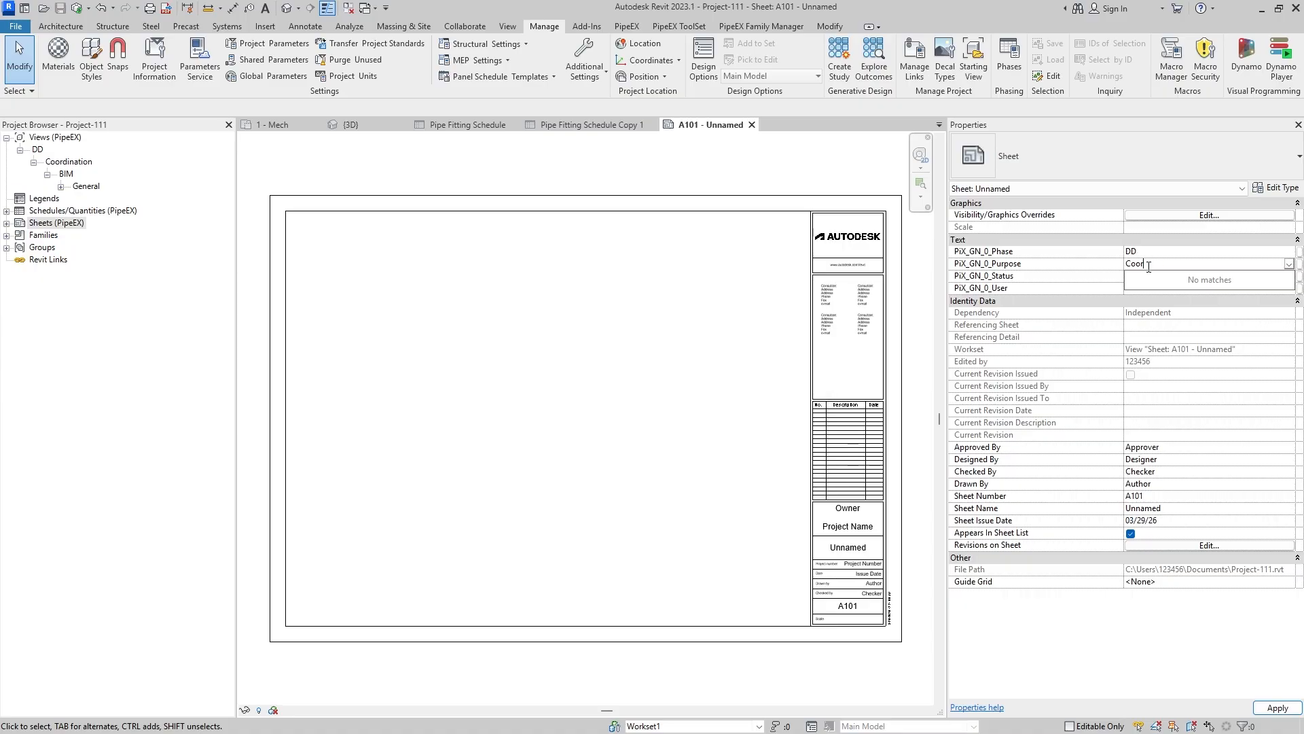
{"action": "type", "text": "Layout"}
- Set the new sheet's PiX_GN_0_Status to General and PiX_GN_0_User to Engineer1, and apply the changes
{"action": "left_click", "coordinate": [1144, 275]}
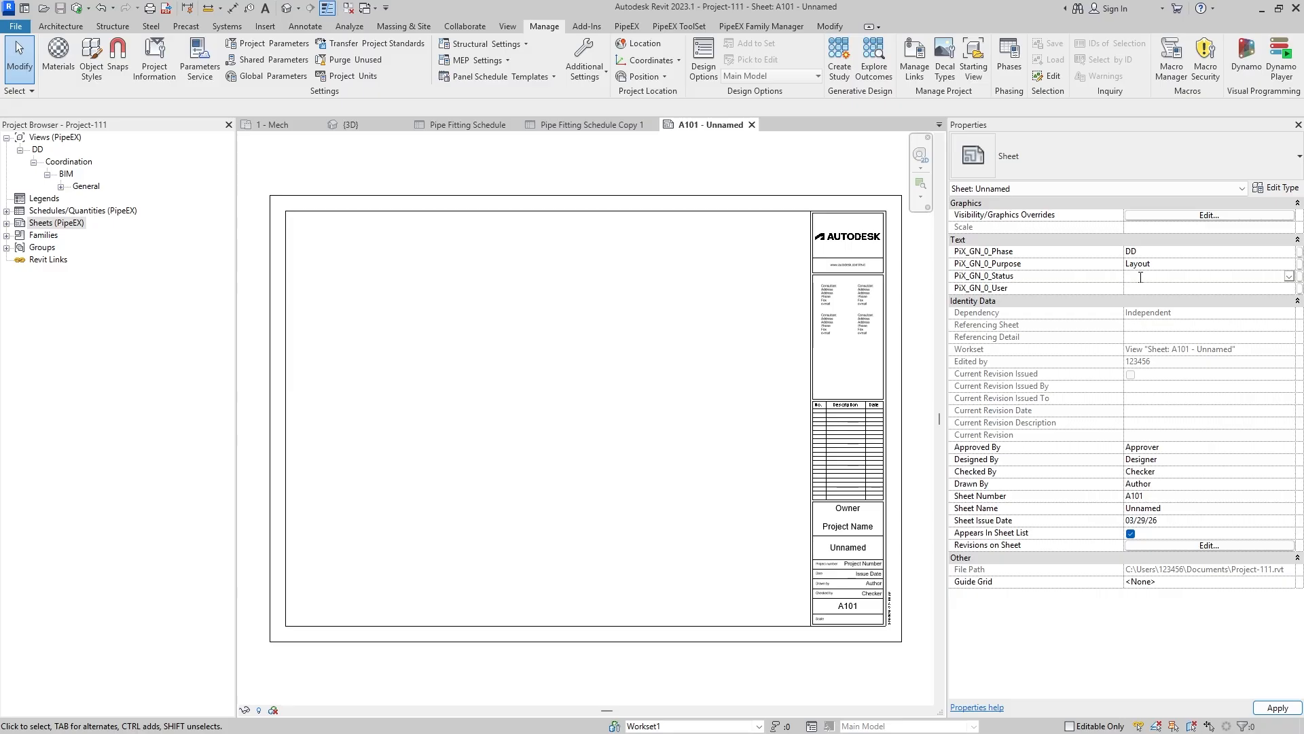
{"action": "type", "text": "g"}
{"action": "key", "text": "BackSpace"}
{"action": "type", "text": "General"}
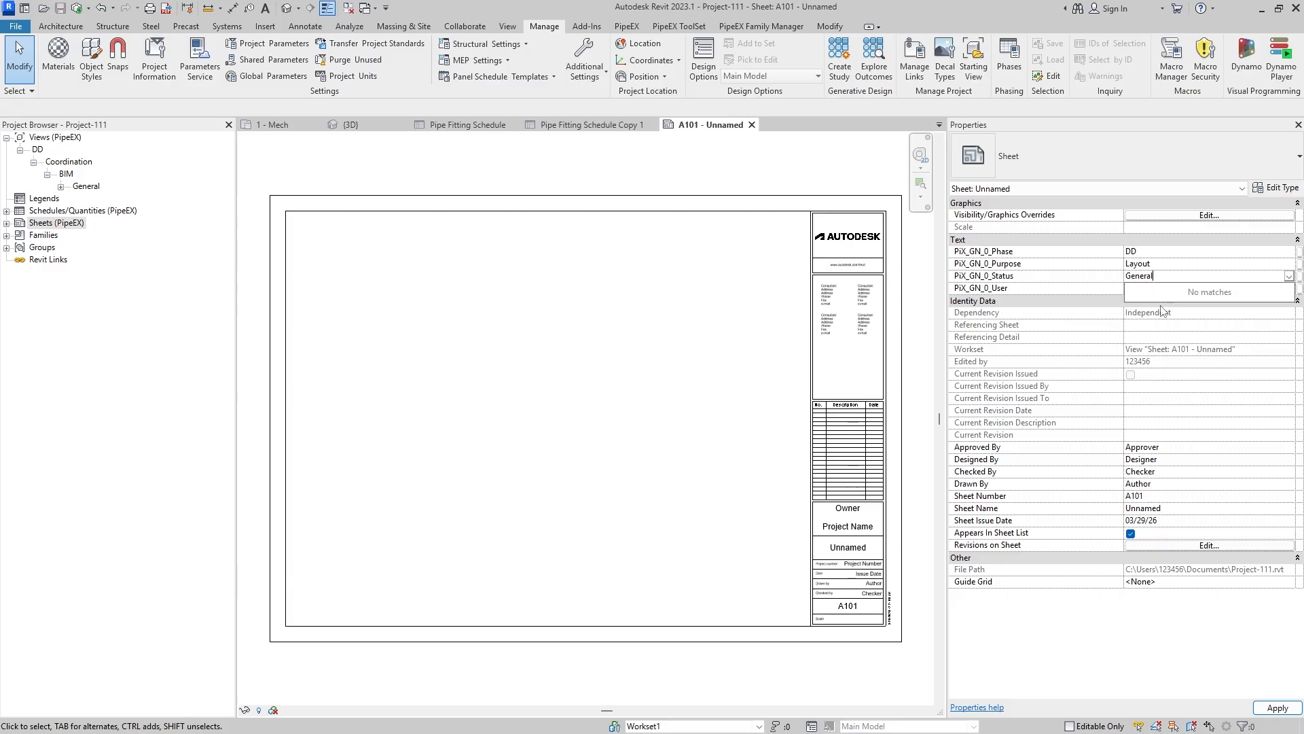
{"action": "key", "text": "Tab"}
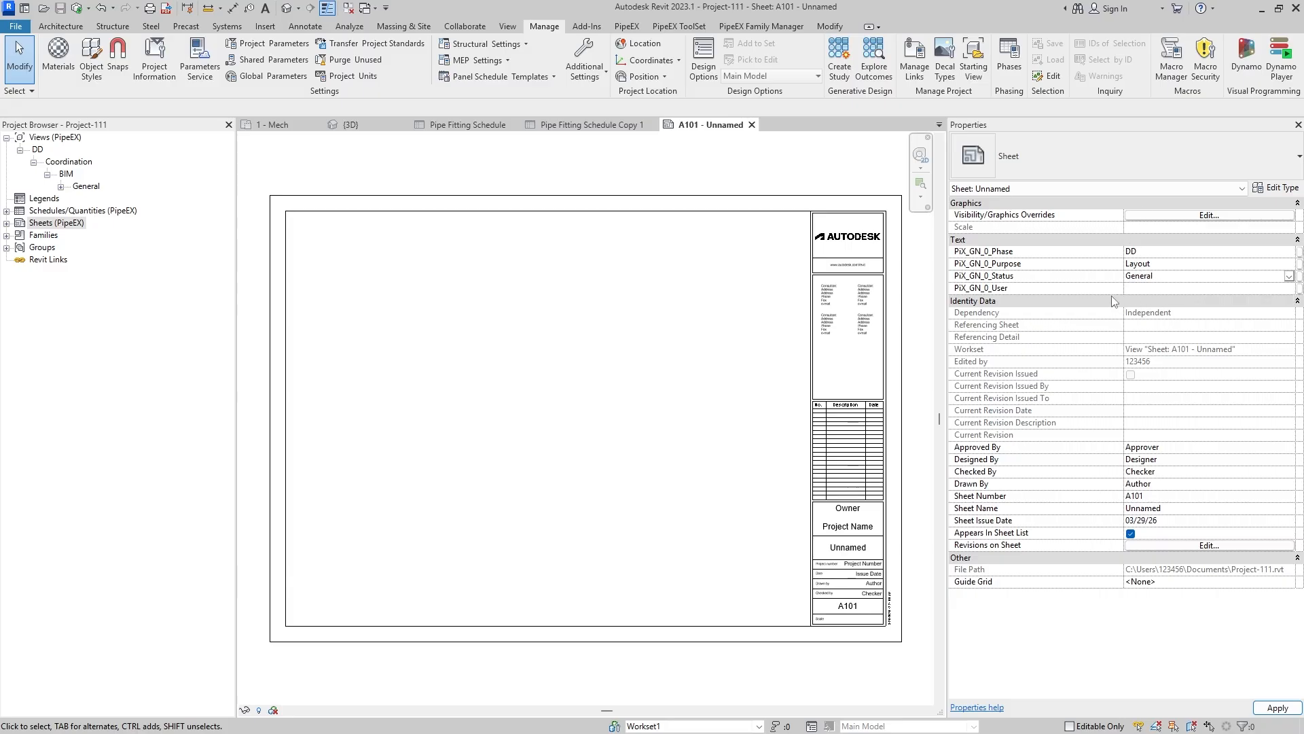
{"action": "type", "text": "Engineer1"}
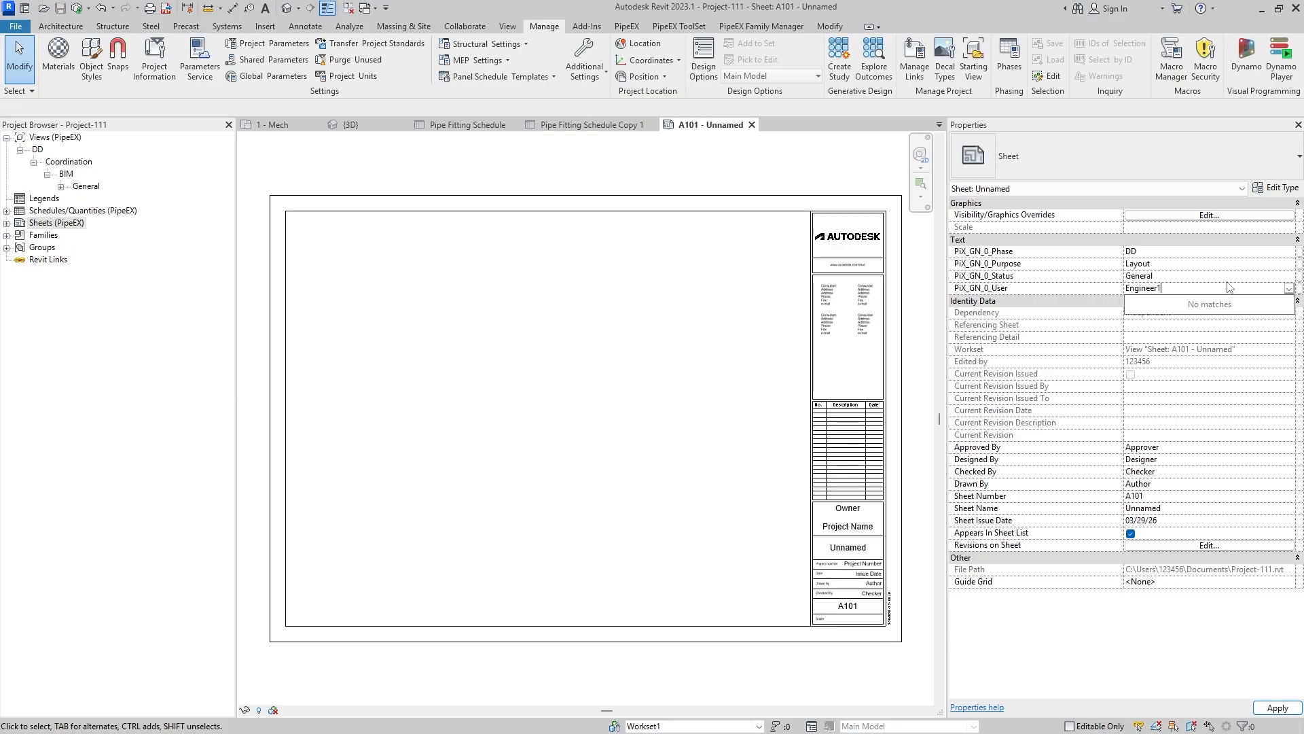
{"action": "left_click", "coordinate": [1275, 708]}
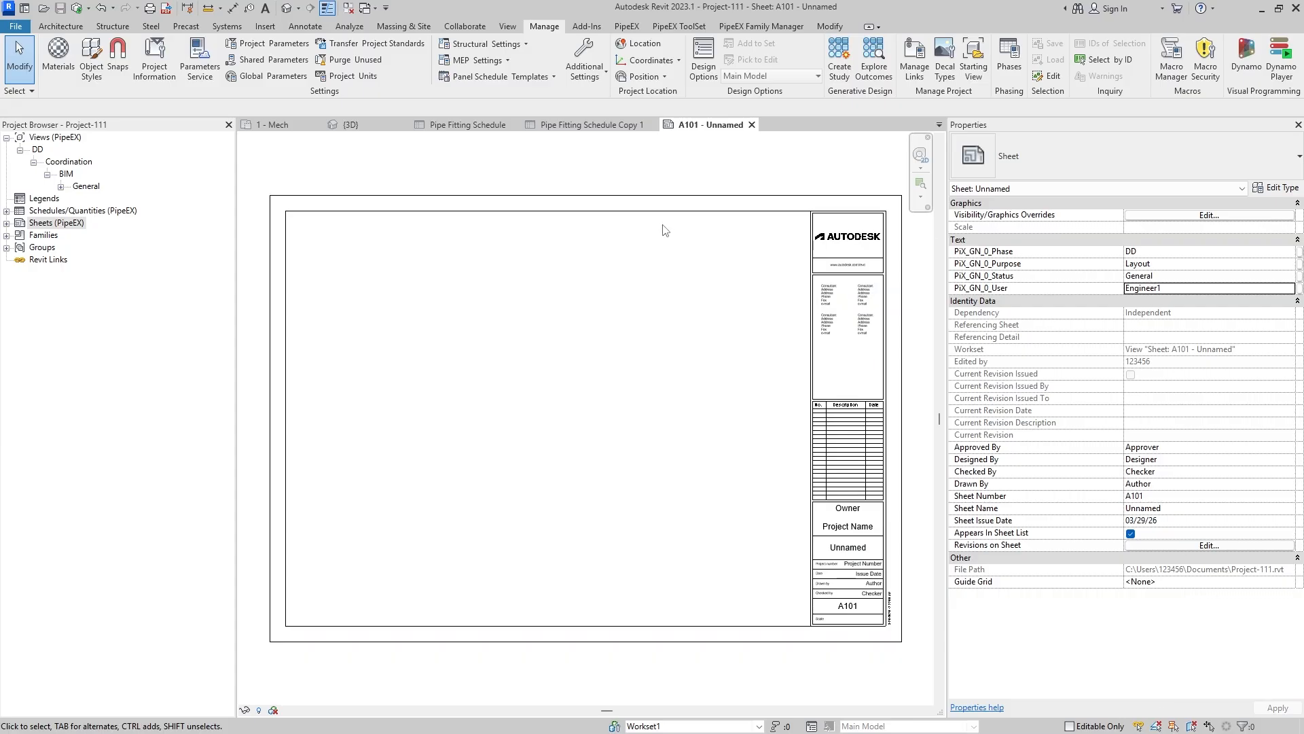
- Examine how sheet A101 is sorted by phase, purpose, user and status in the Sheets branch of the Project Browser
{"action": "left_click", "coordinate": [20, 224]}
{"action": "left_click", "coordinate": [6, 223]}
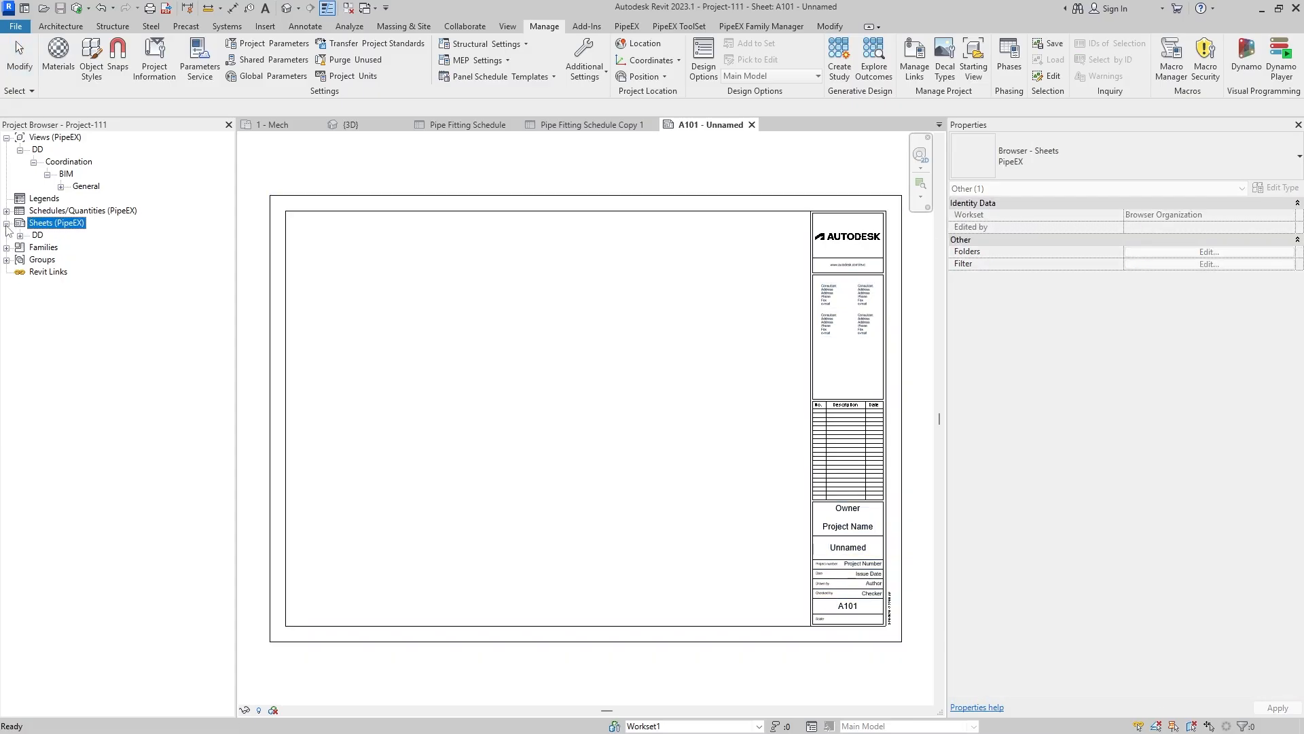
{"action": "left_click", "coordinate": [19, 235]}
{"action": "left_click", "coordinate": [33, 247]}
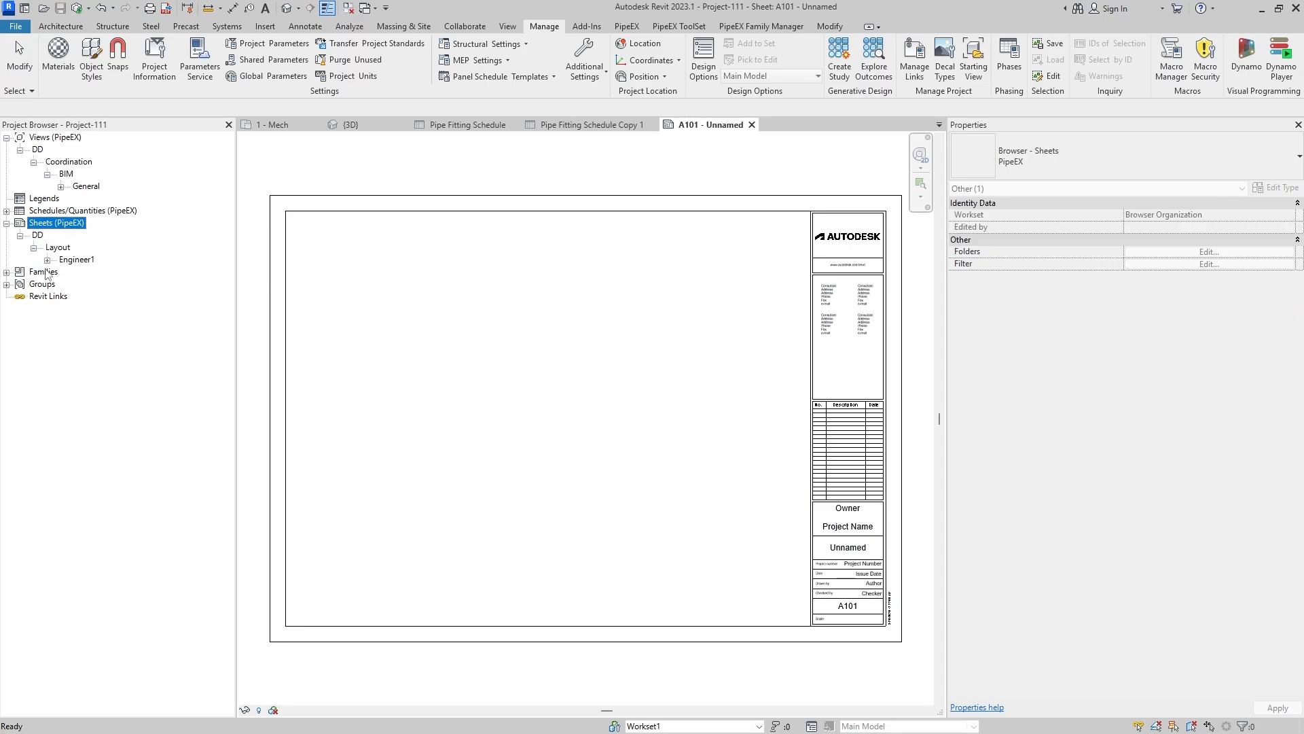
{"action": "left_click", "coordinate": [47, 259]}
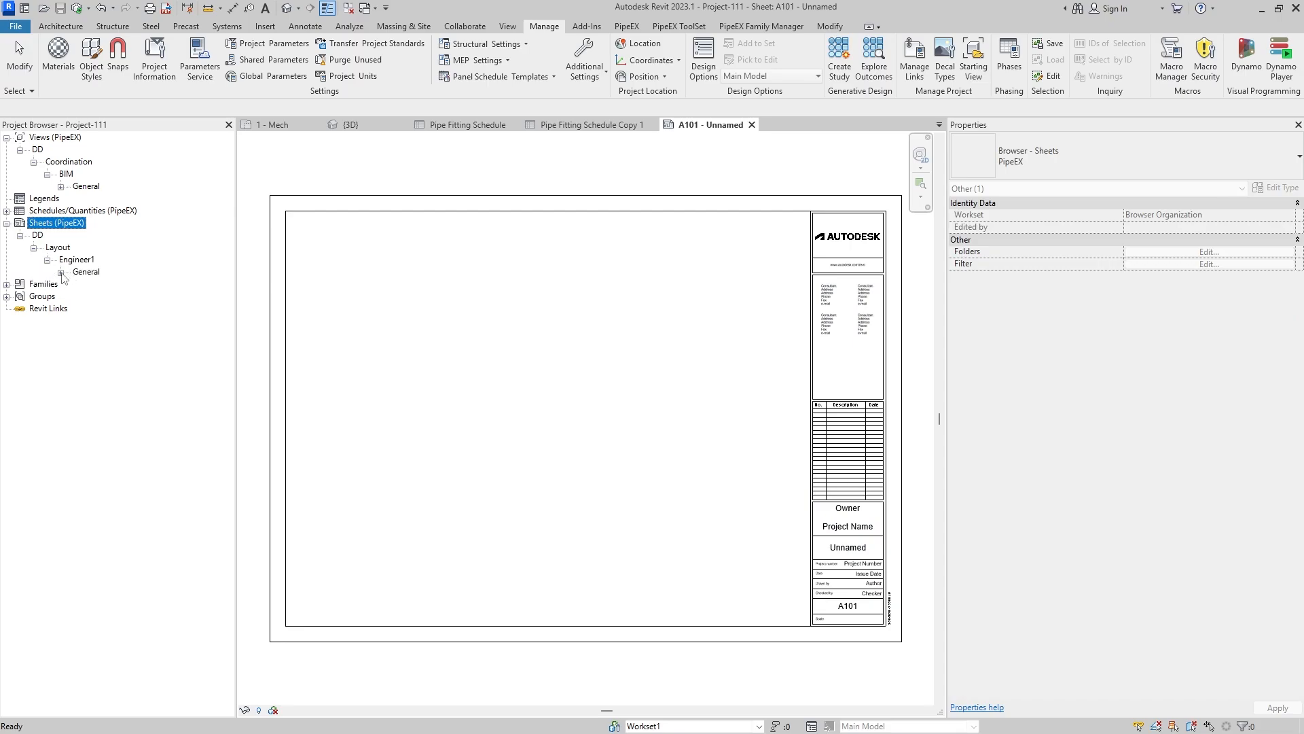
{"action": "left_click", "coordinate": [60, 273]}
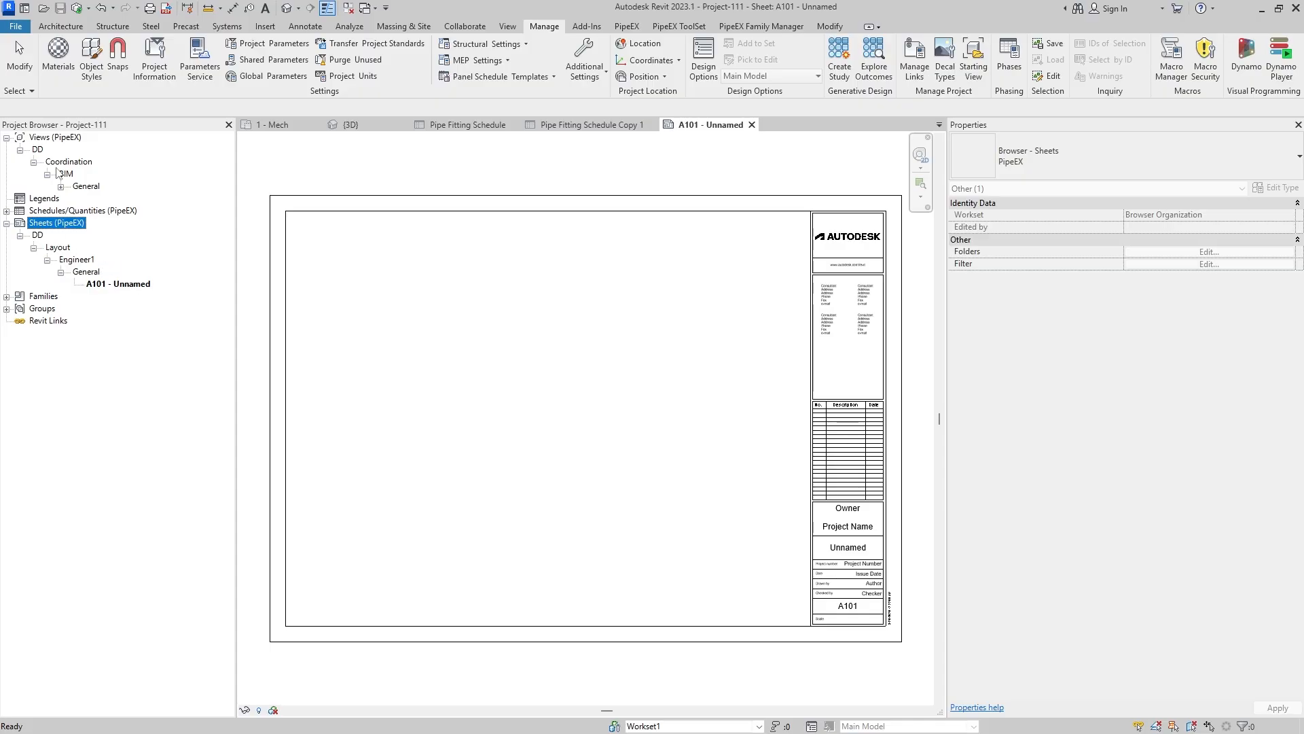
{"action": "left_click", "coordinate": [148, 285]}
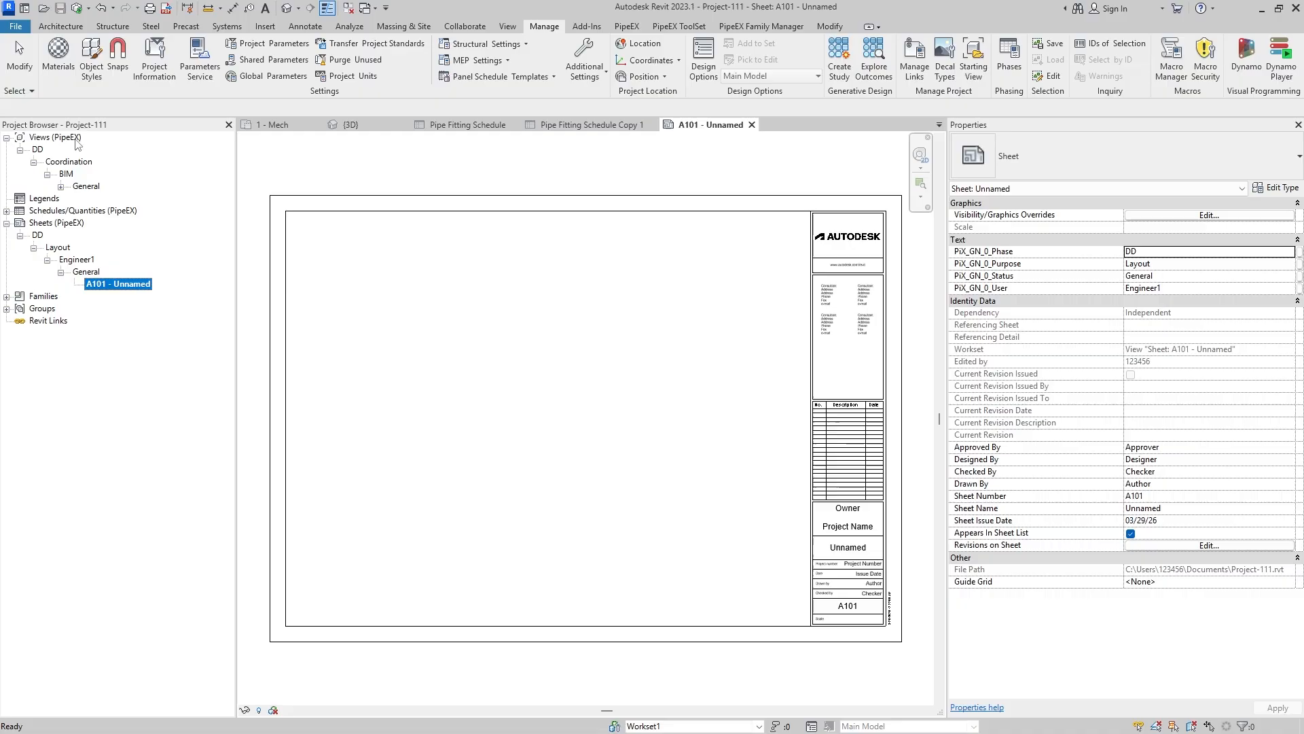
{"action": "left_click", "coordinate": [7, 224]}
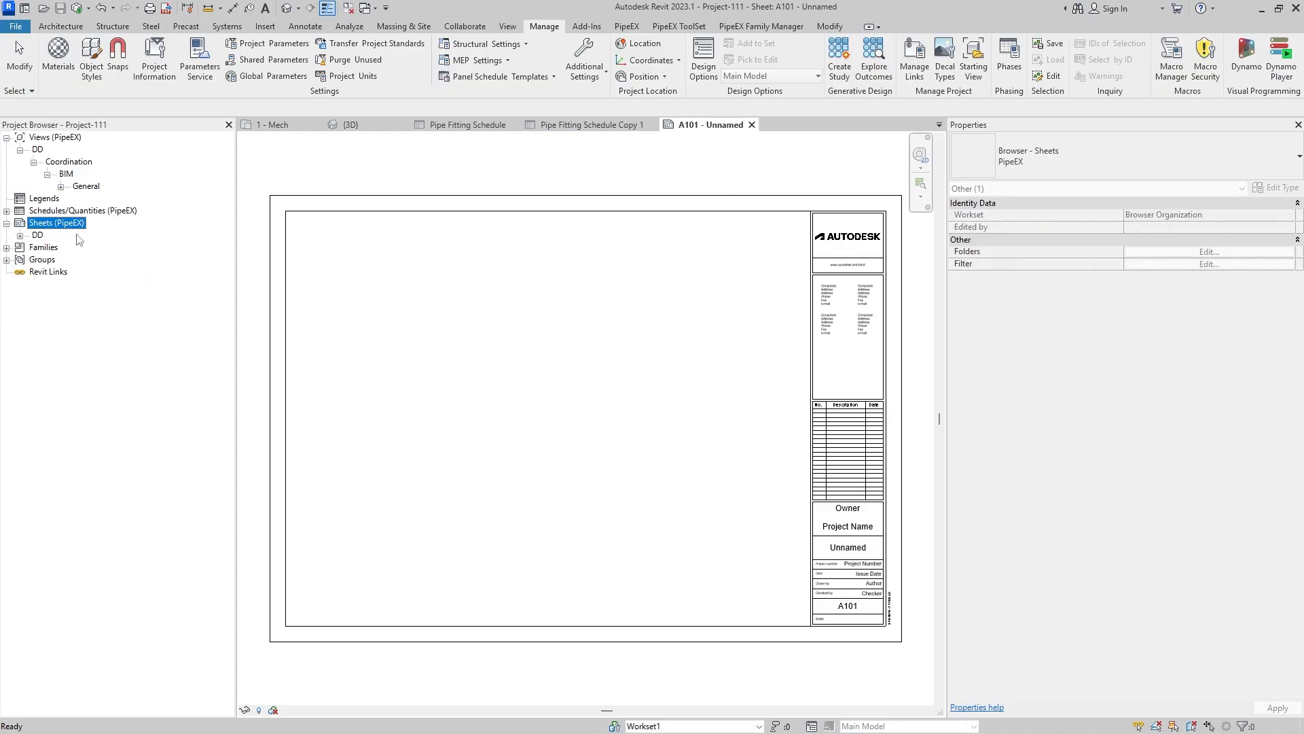
{"action": "left_click", "coordinate": [20, 235]}
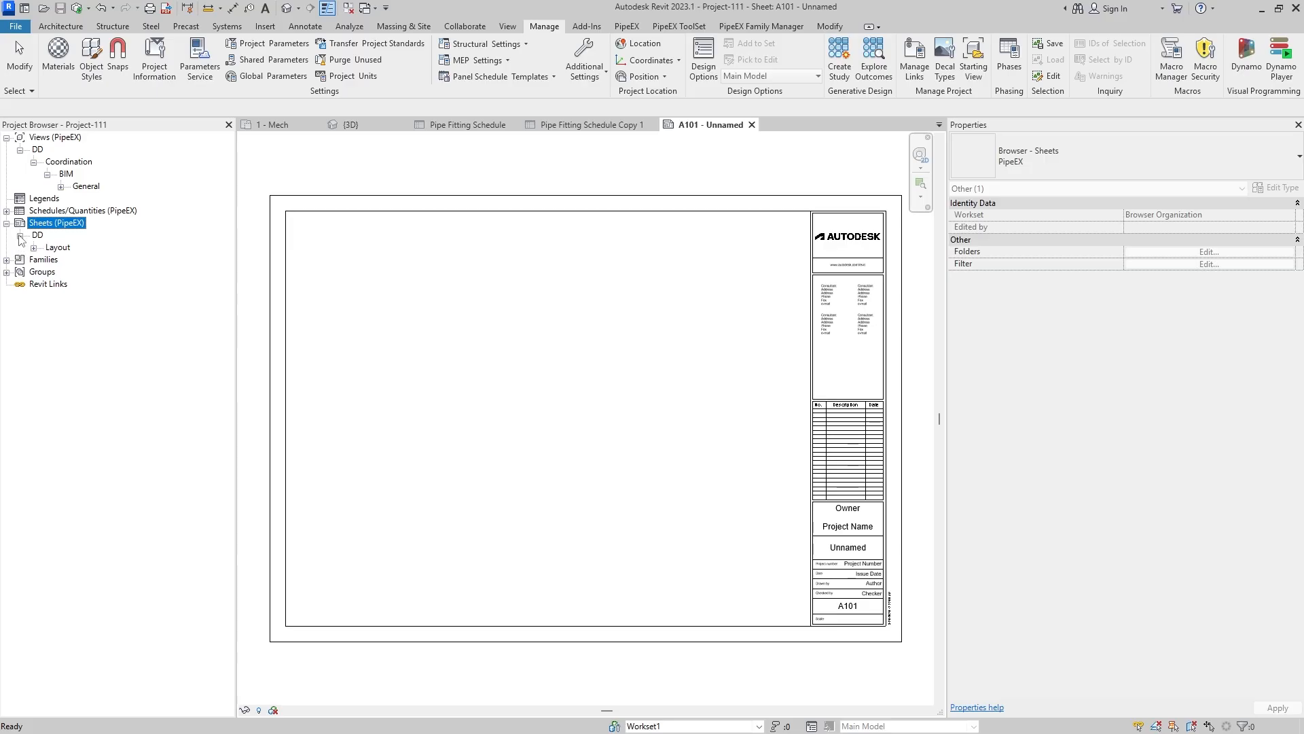
{"action": "left_click", "coordinate": [33, 248]}
{"action": "left_click", "coordinate": [47, 260]}
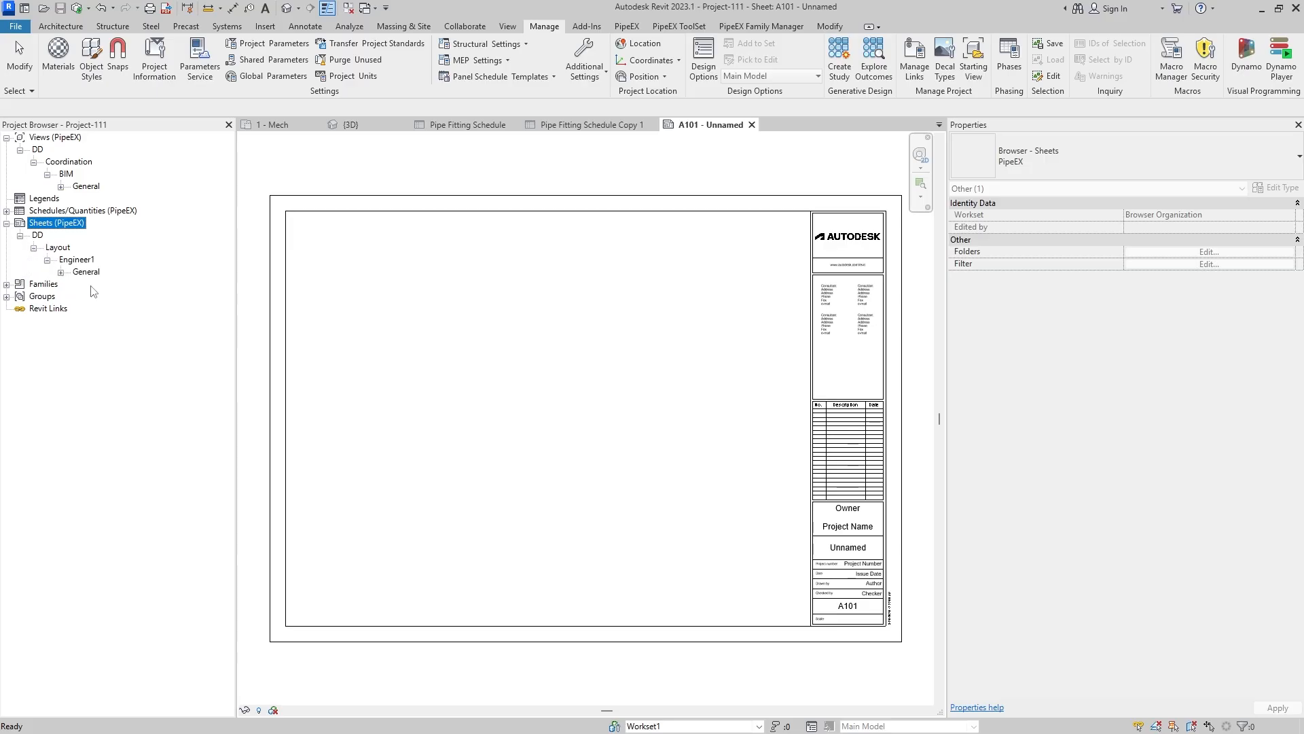
{"action": "left_click", "coordinate": [60, 272]}
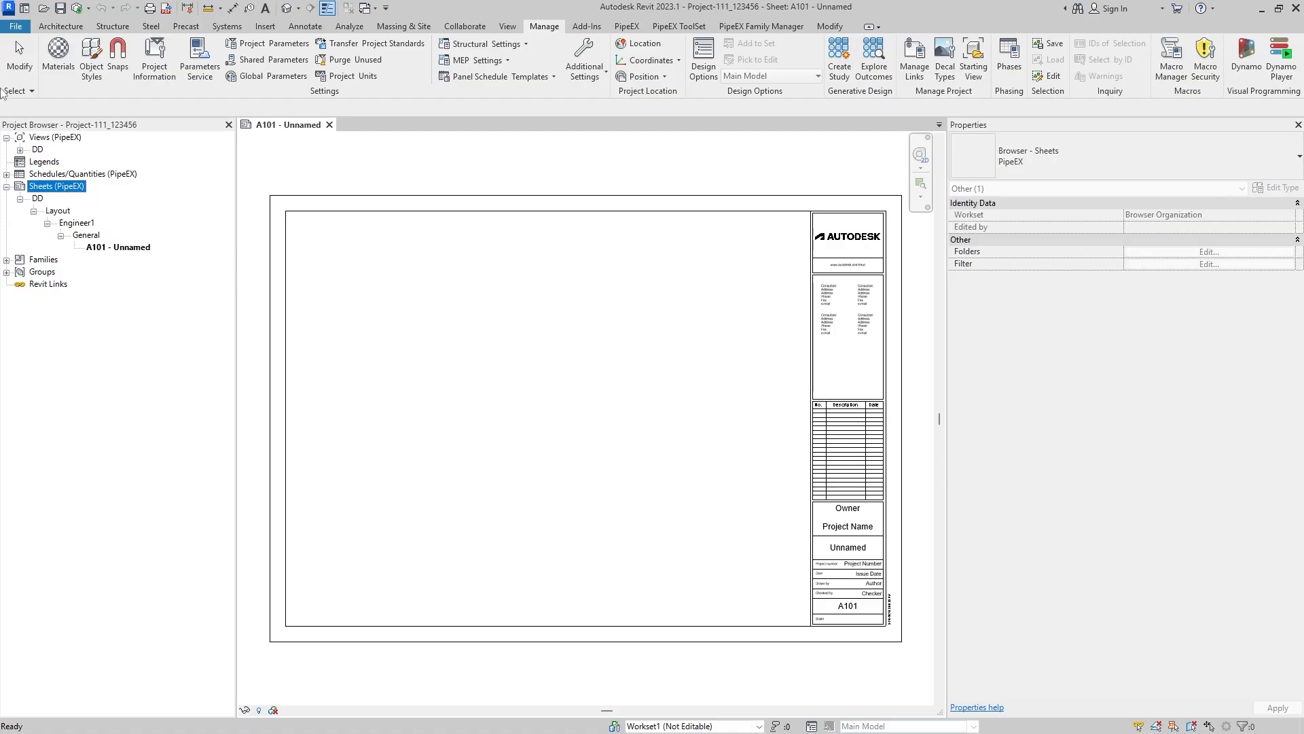
- Expand the DD views and open the view template assignment for the {3D} view
{"action": "left_click", "coordinate": [20, 149]}
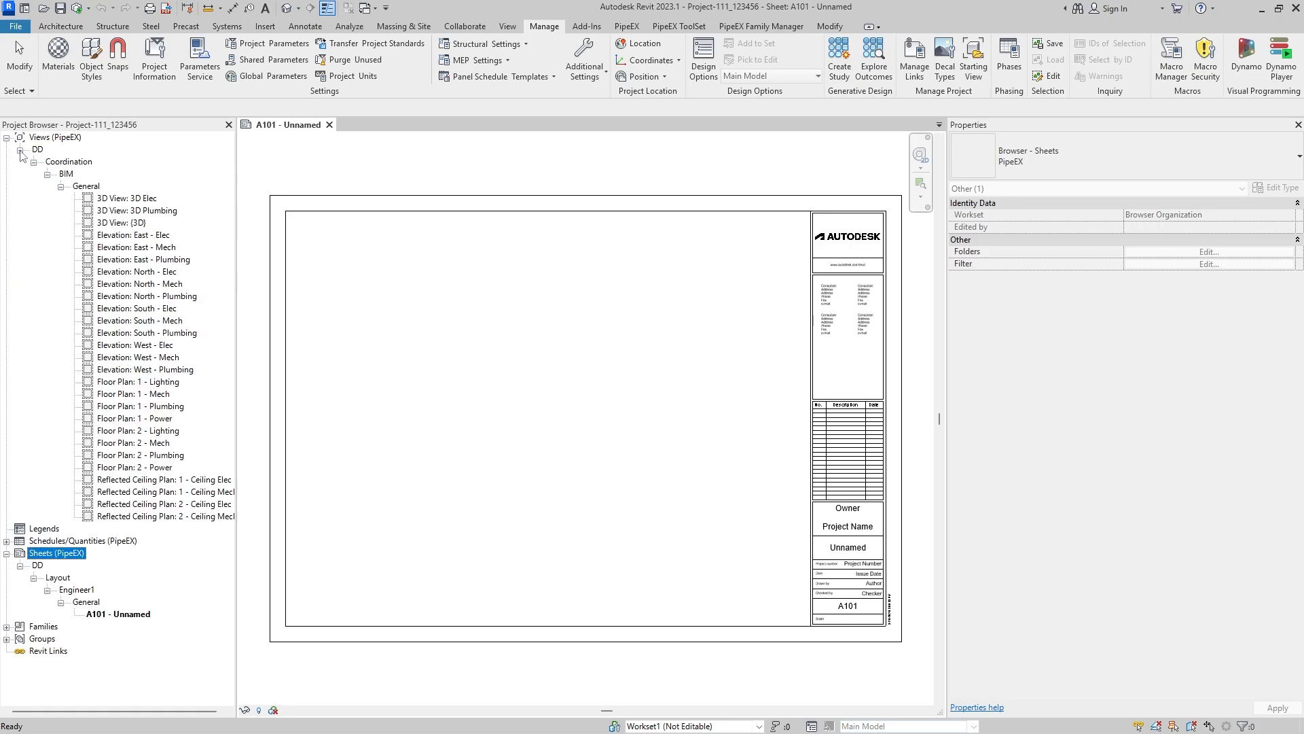
{"action": "left_click", "coordinate": [137, 224]}
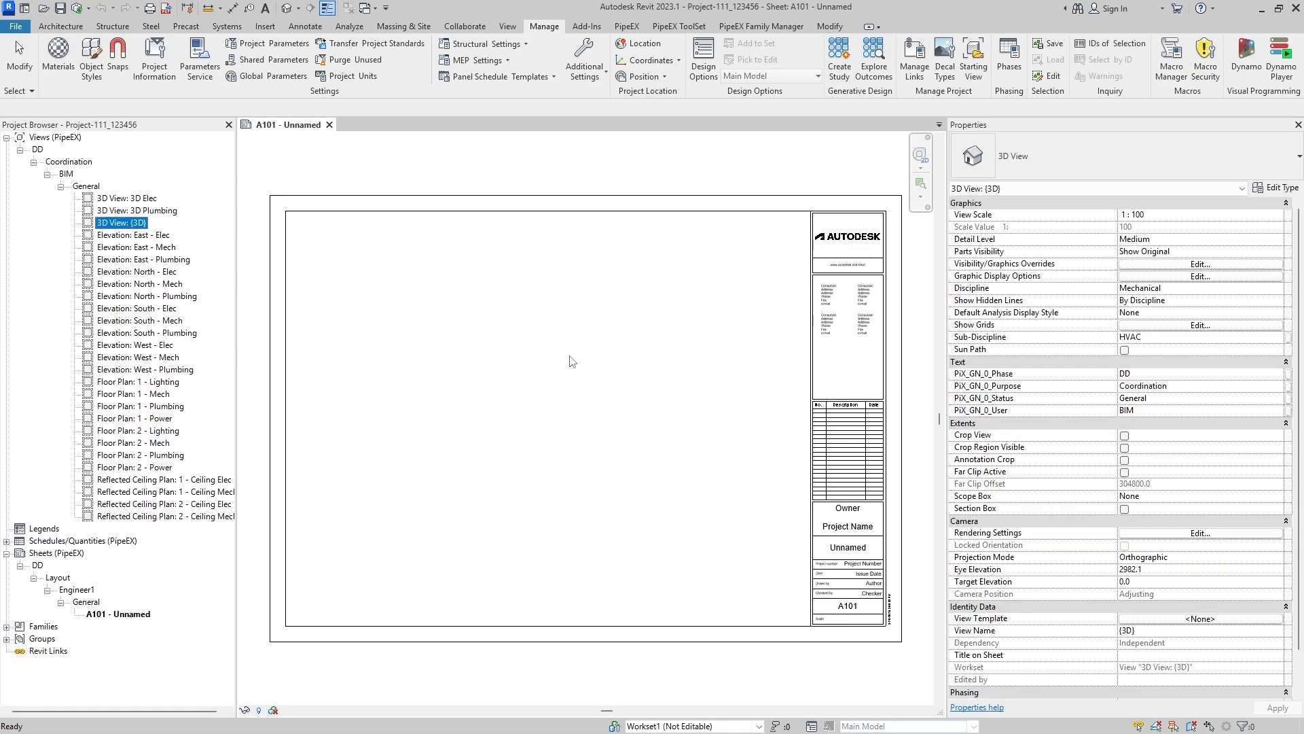
{"action": "left_click", "coordinate": [1148, 619]}
{"action": "left_click_drag", "start_coordinate": [602, 103], "coordinate": [567, 107]}
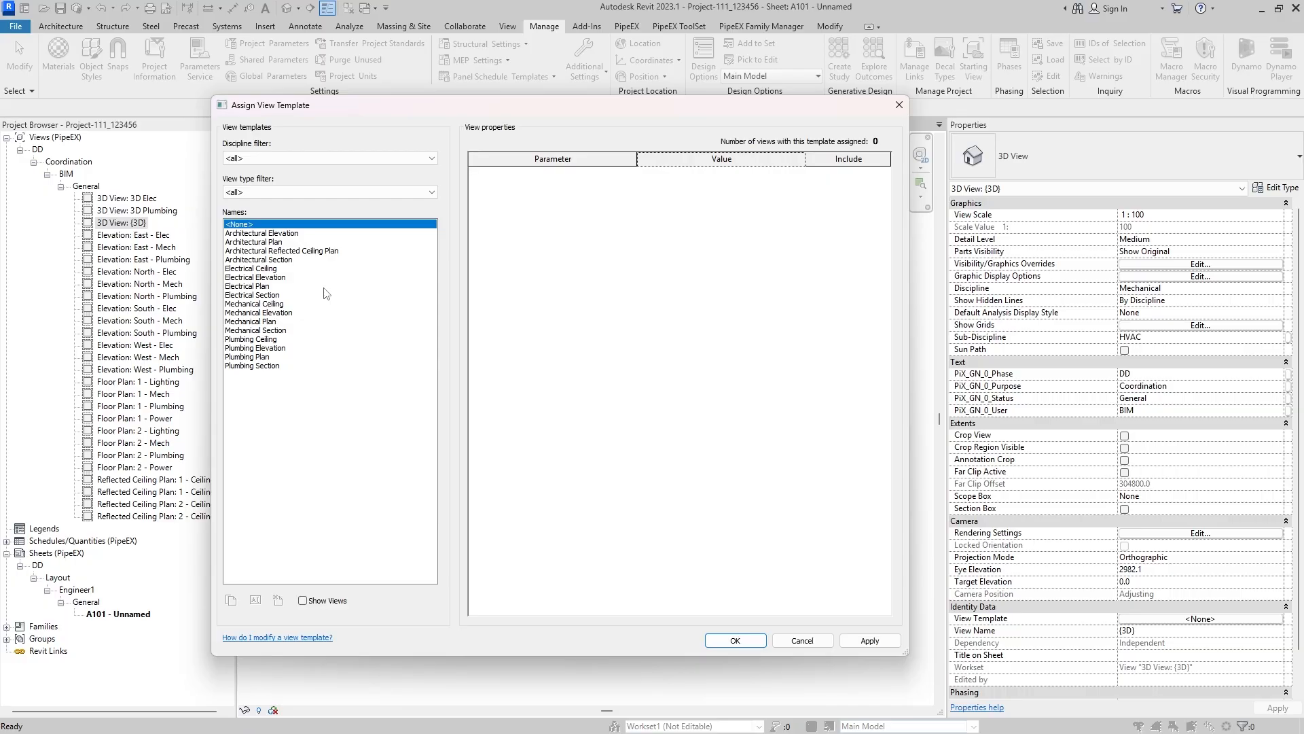
- Compare the view properties stored in the existing architectural, electrical and mechanical view templates
{"action": "left_click", "coordinate": [294, 251]}
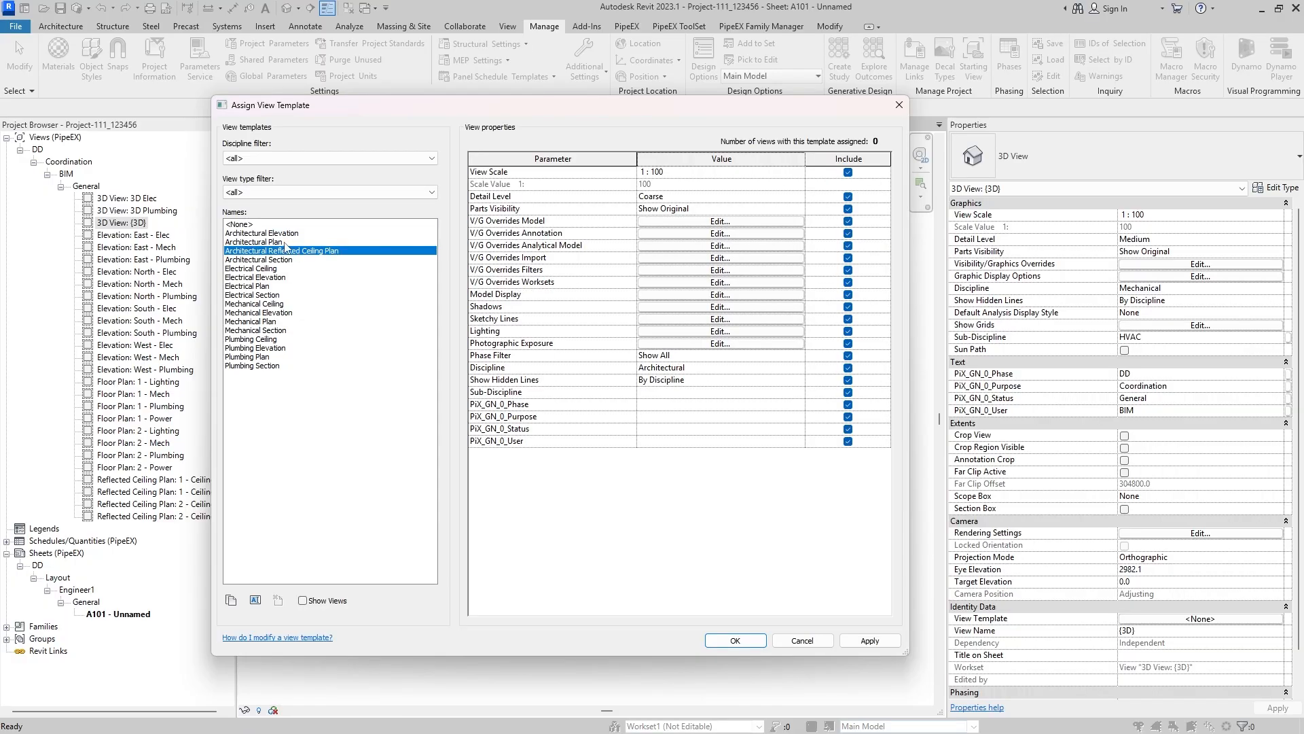
{"action": "left_click", "coordinate": [279, 242]}
{"action": "left_click", "coordinate": [267, 277]}
{"action": "left_click", "coordinate": [277, 320]}
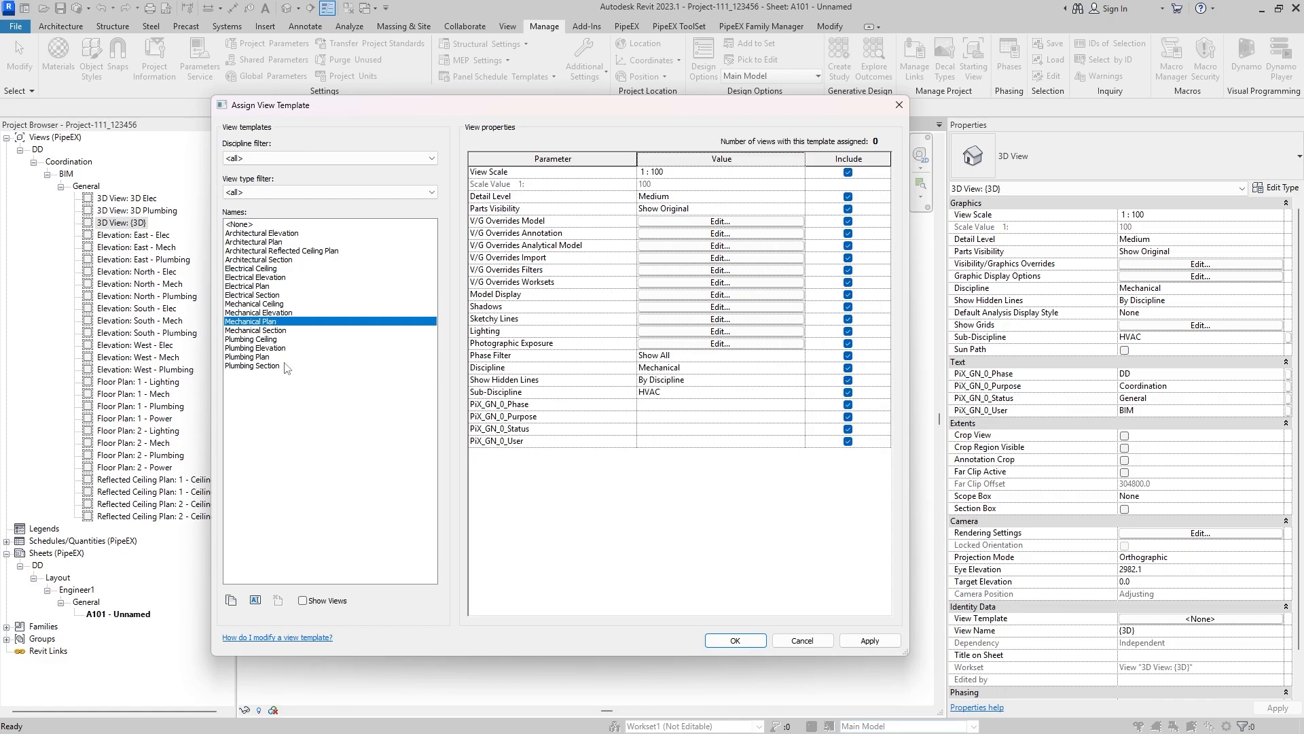
{"action": "left_click", "coordinate": [281, 305]}
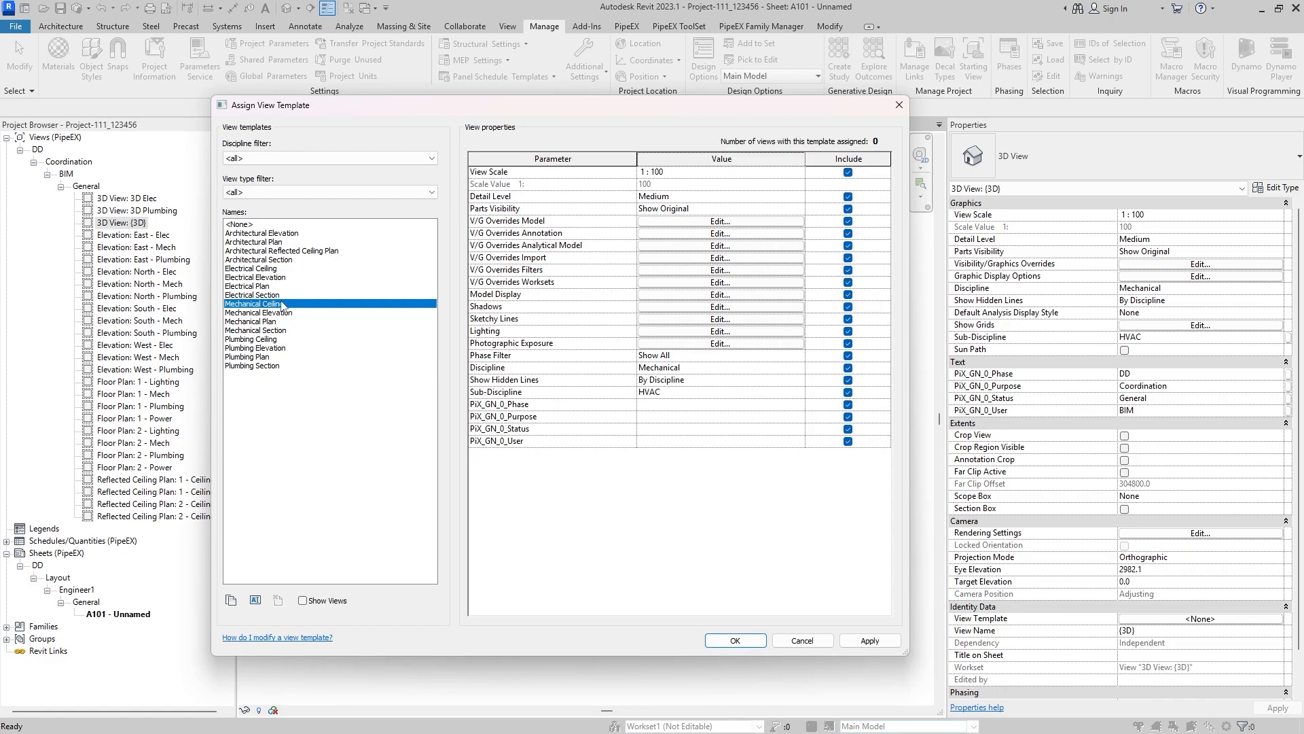
- Duplicate the Architectural Plan view template under the name PipeEX
{"action": "left_click", "coordinate": [262, 242]}
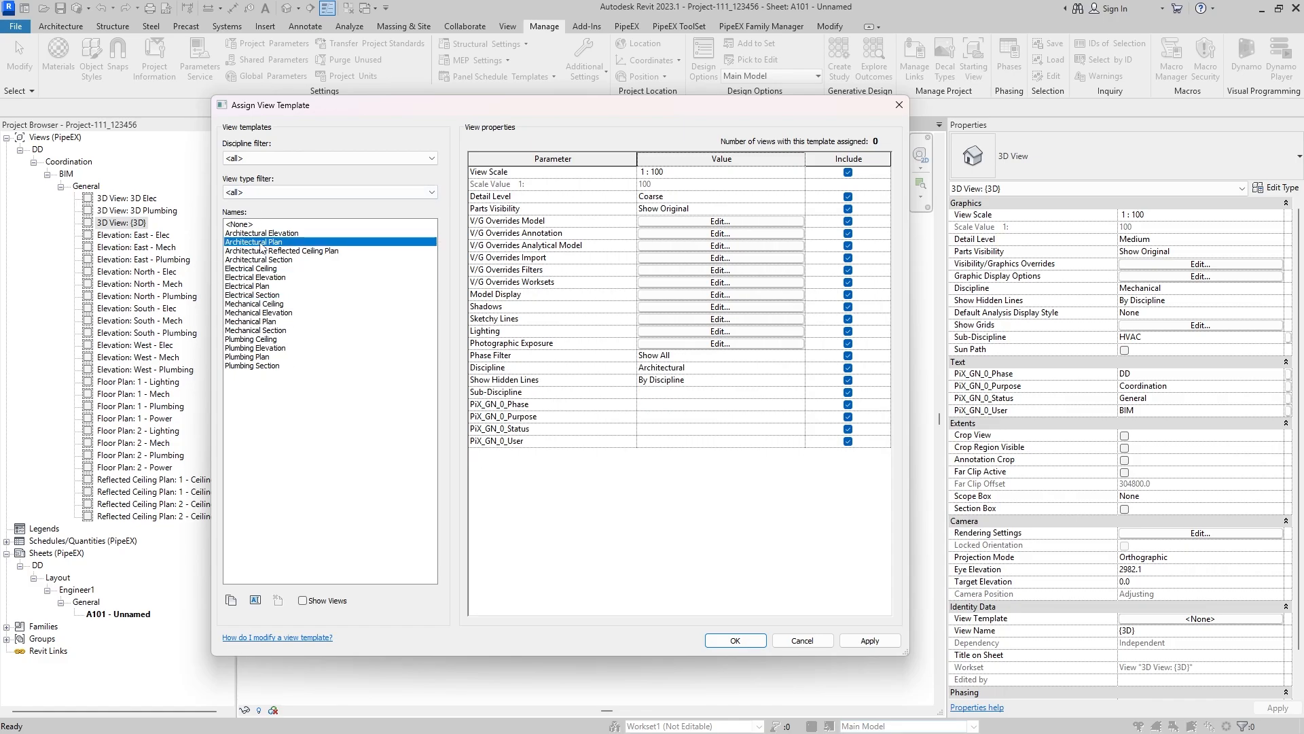
{"action": "left_click", "coordinate": [231, 601]}
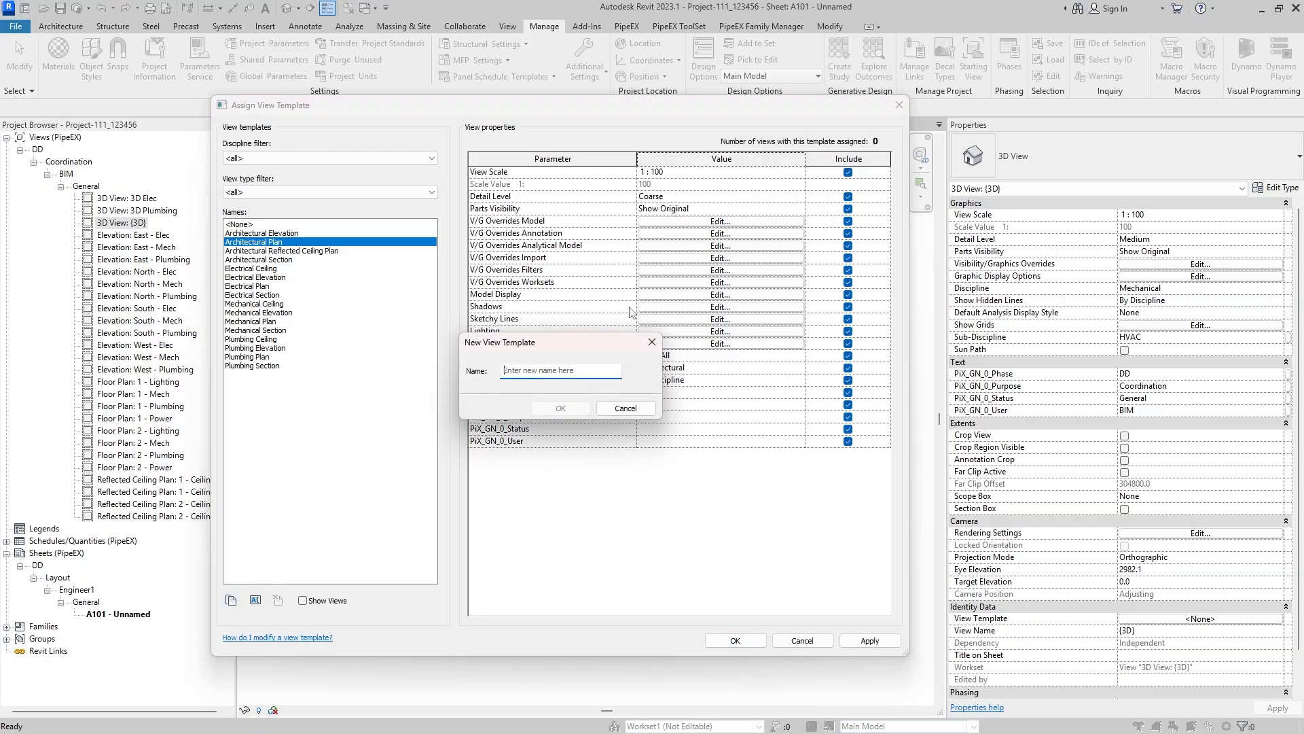
{"action": "type", "text": "PipeEX"}
{"action": "left_click", "coordinate": [573, 409]}
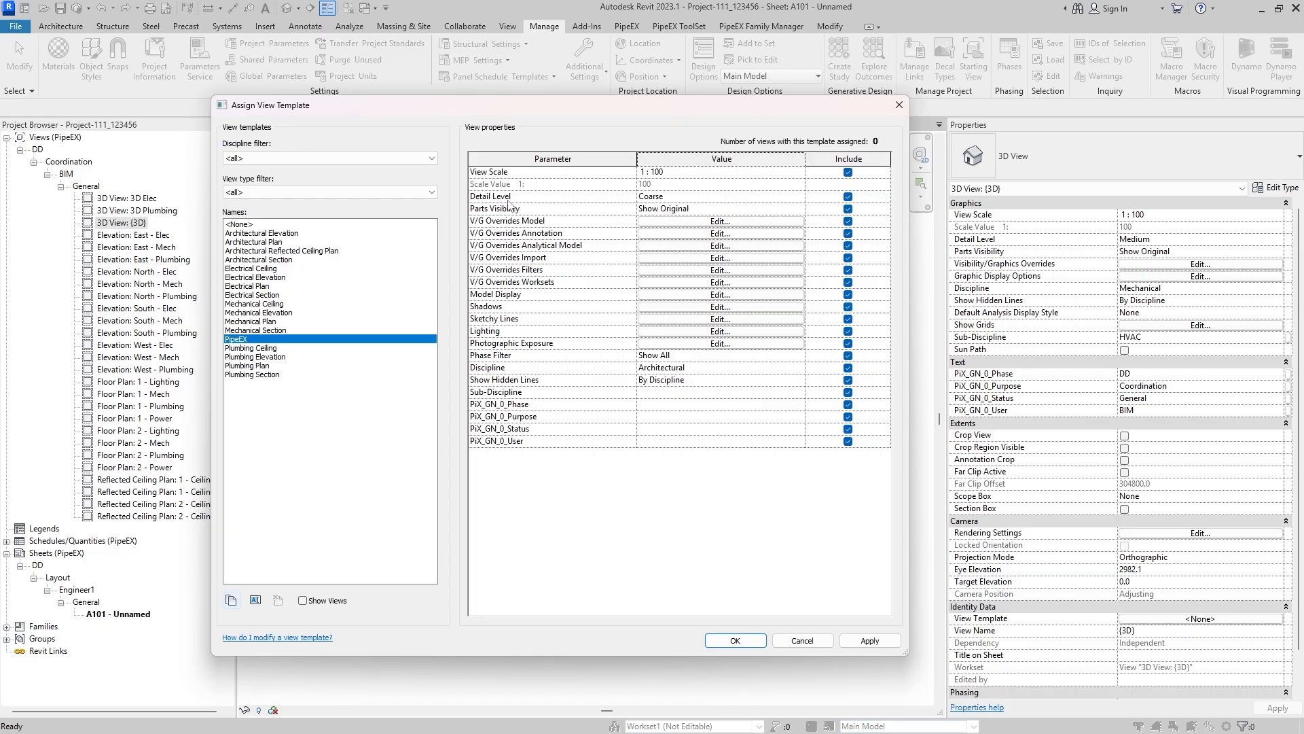
- Check the detail level choices of the PipeEX template and open its V/G model overrides
{"action": "left_click", "coordinate": [795, 196]}
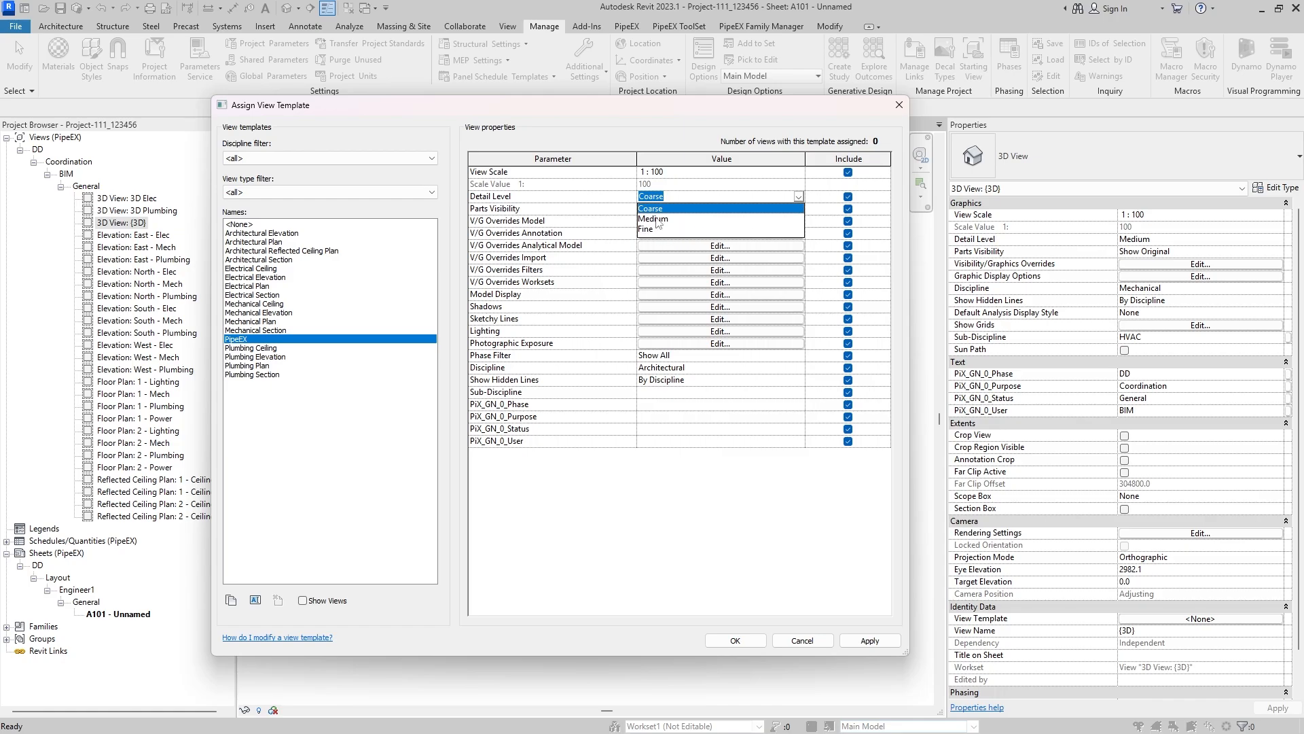
{"action": "left_click", "coordinate": [600, 230]}
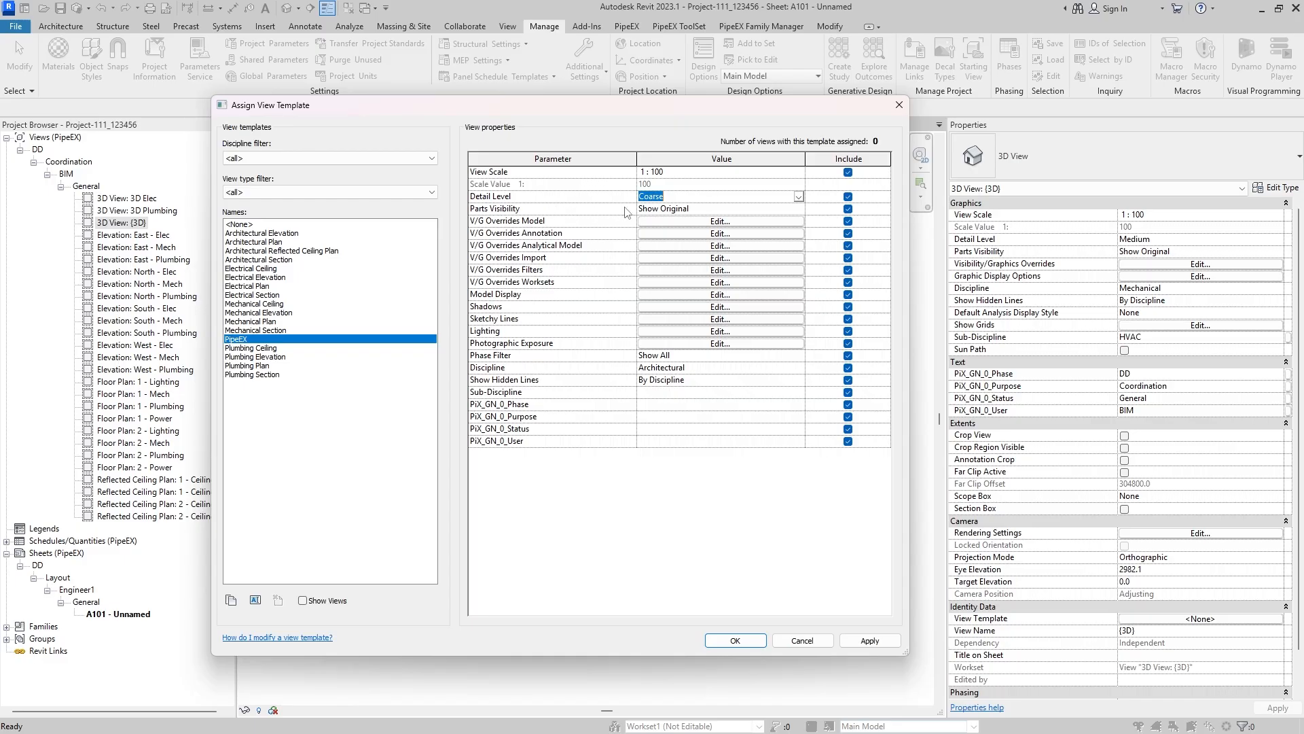
{"action": "left_click", "coordinate": [717, 222]}
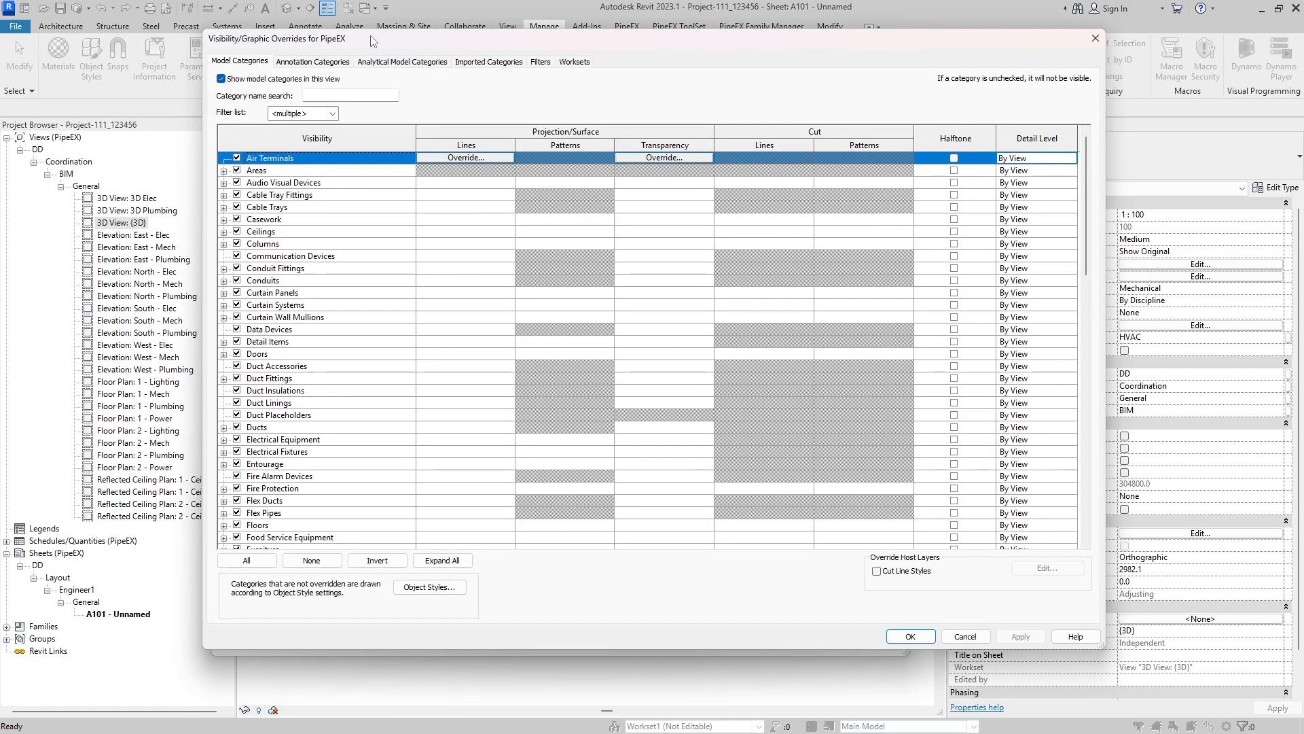
{"action": "left_click_drag", "start_coordinate": [379, 44], "coordinate": [331, 82]}
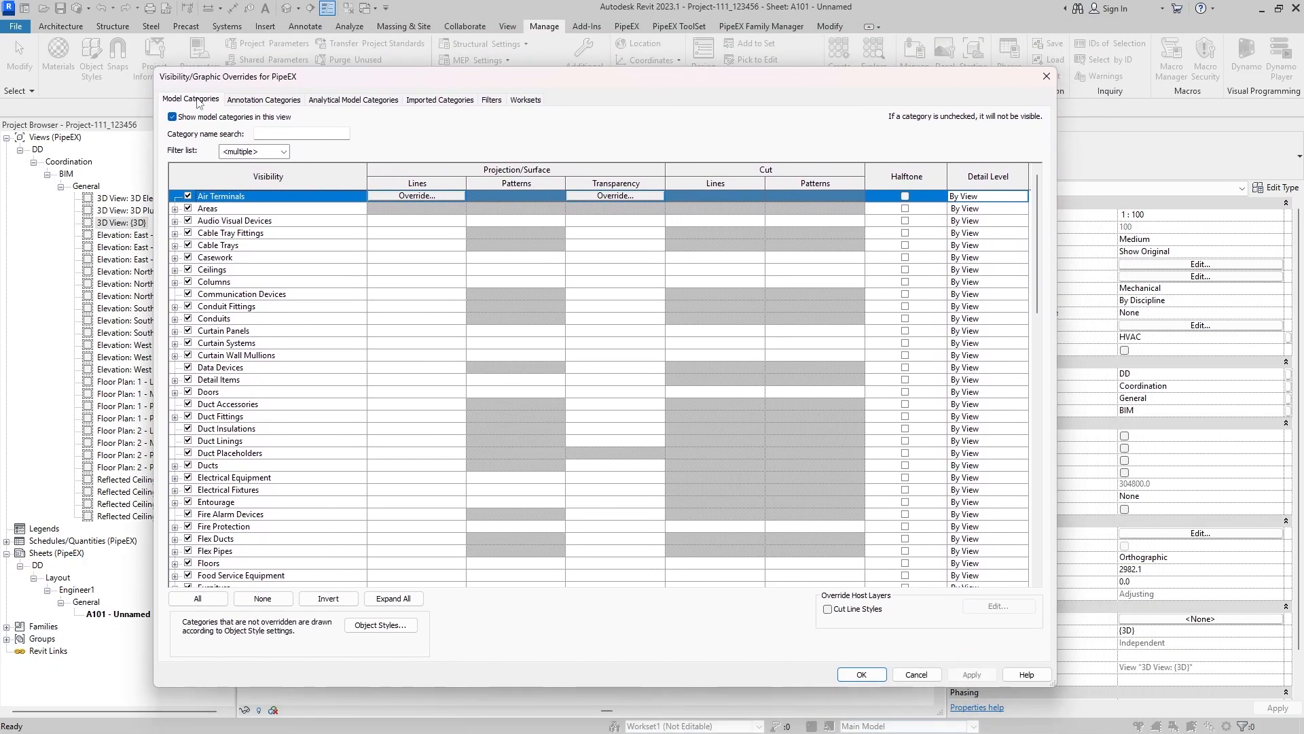
{"action": "left_click_drag", "start_coordinate": [252, 80], "coordinate": [258, 61]}
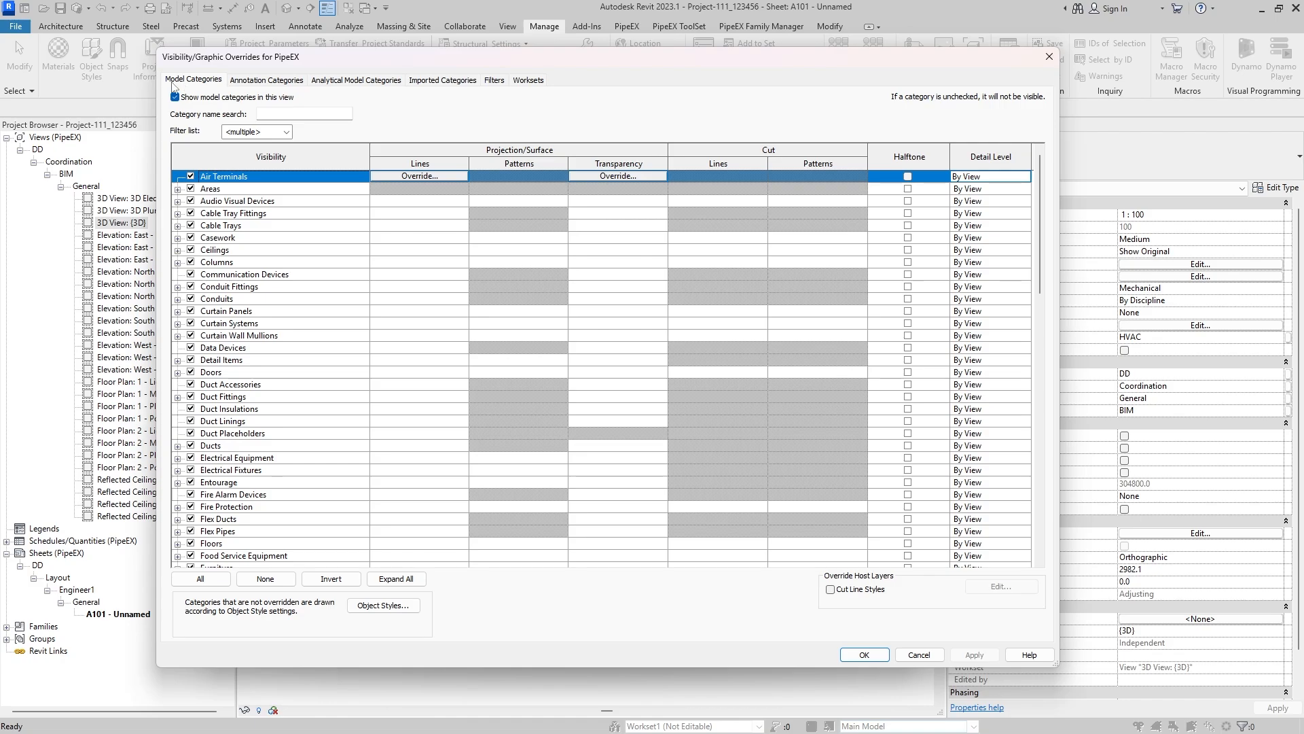
- Examine the model categories in the PipeEX overrides, including the mechanical equipment, MEP fabrication, pipe and plumbing categories
{"action": "scroll", "coordinate": [307, 282], "scroll_direction": "down", "scroll_amount": 3}
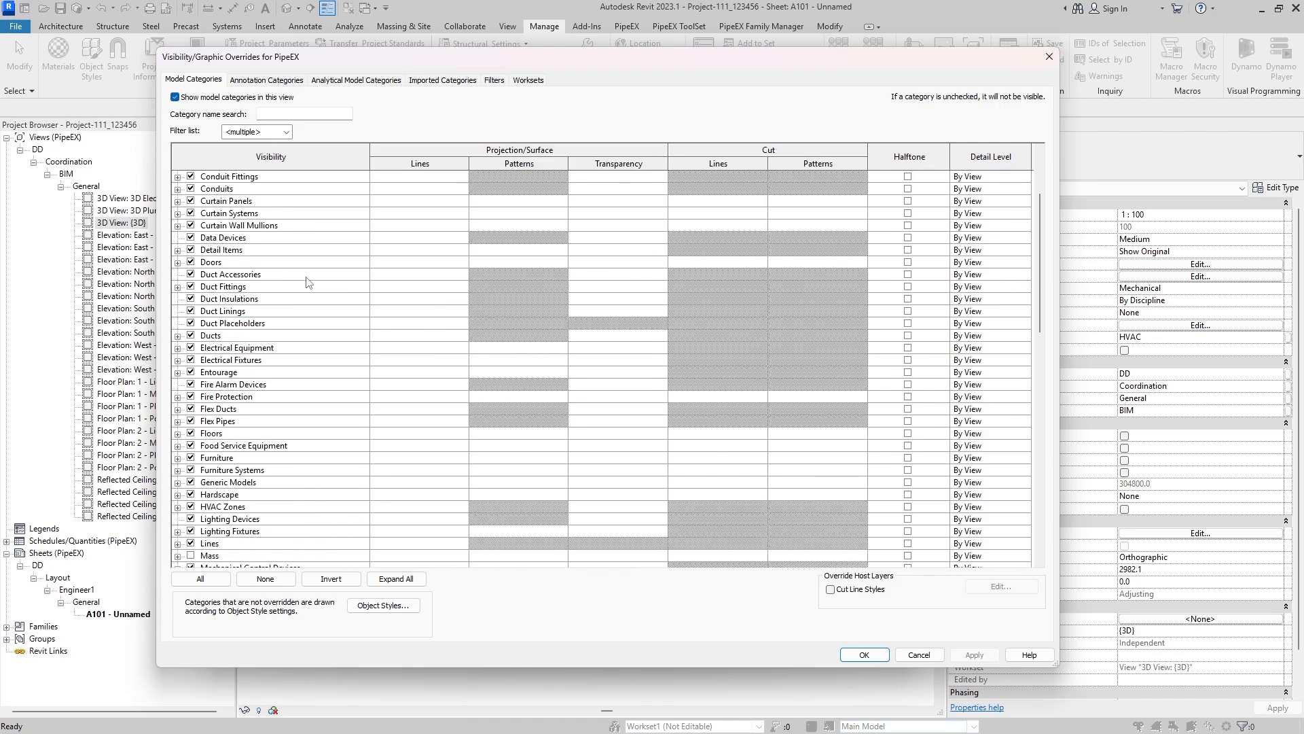
{"action": "scroll", "coordinate": [303, 279], "scroll_direction": "down", "scroll_amount": 12}
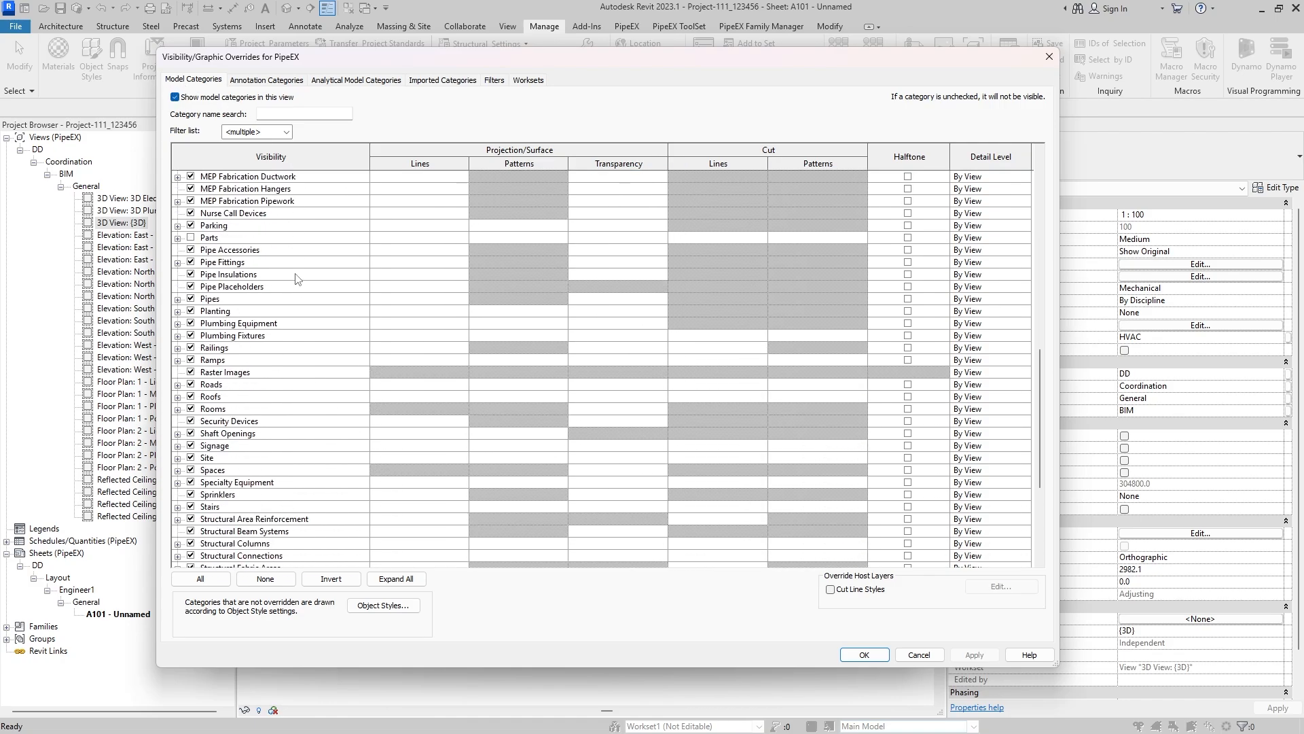
{"action": "scroll", "coordinate": [295, 279], "scroll_direction": "down", "scroll_amount": 5}
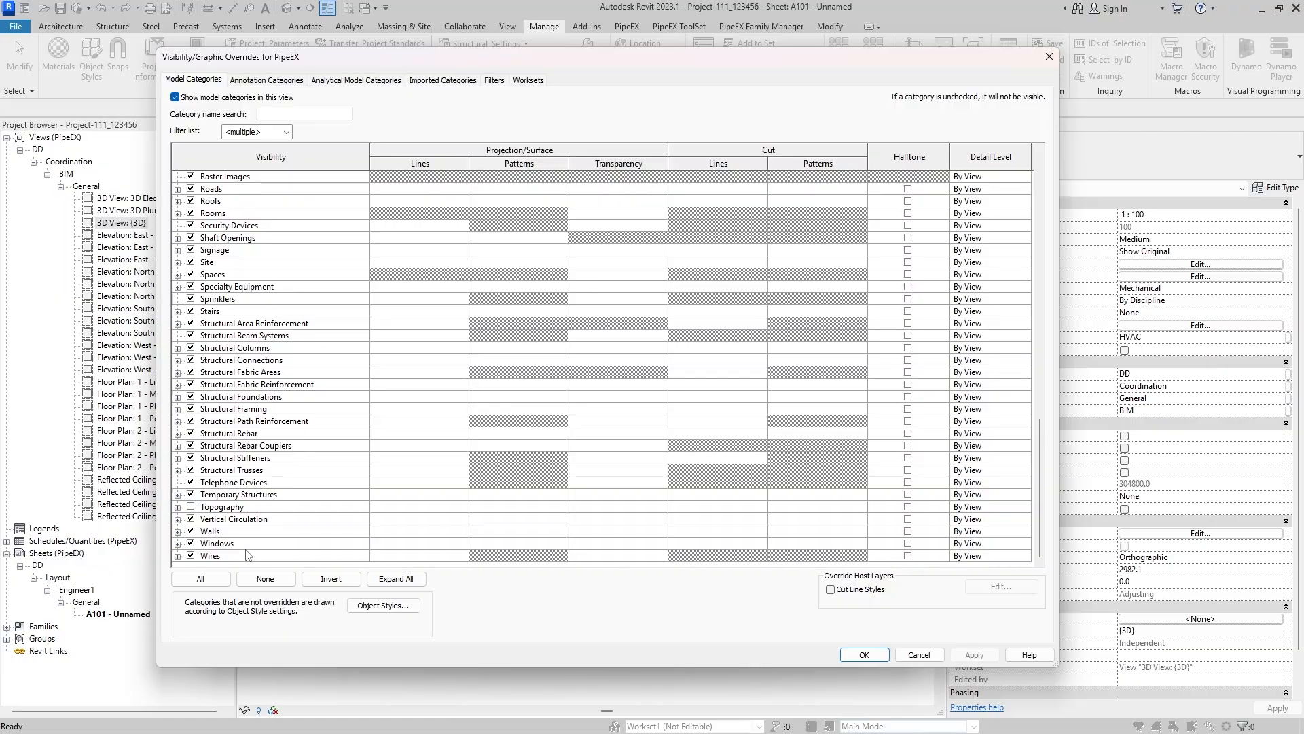
{"action": "scroll", "coordinate": [261, 408], "scroll_direction": "up", "scroll_amount": 1}
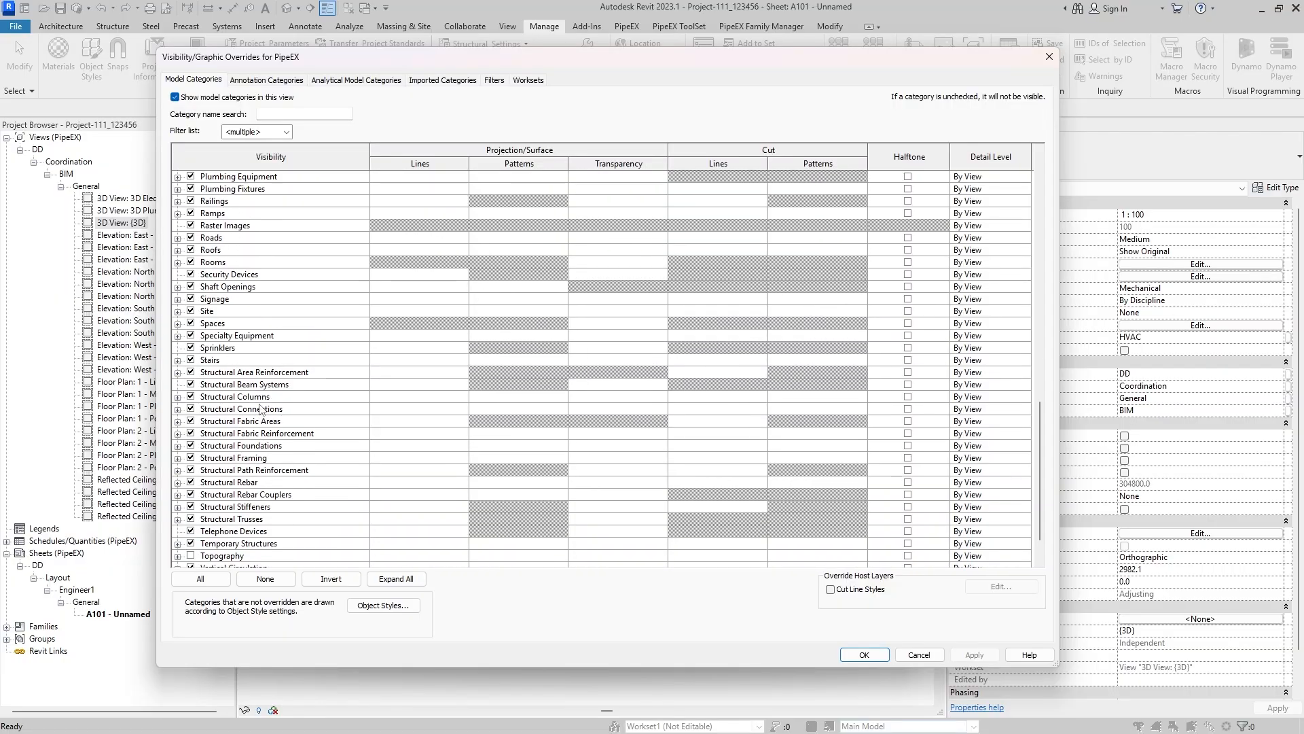
{"action": "scroll", "coordinate": [261, 408], "scroll_direction": "up", "scroll_amount": 8}
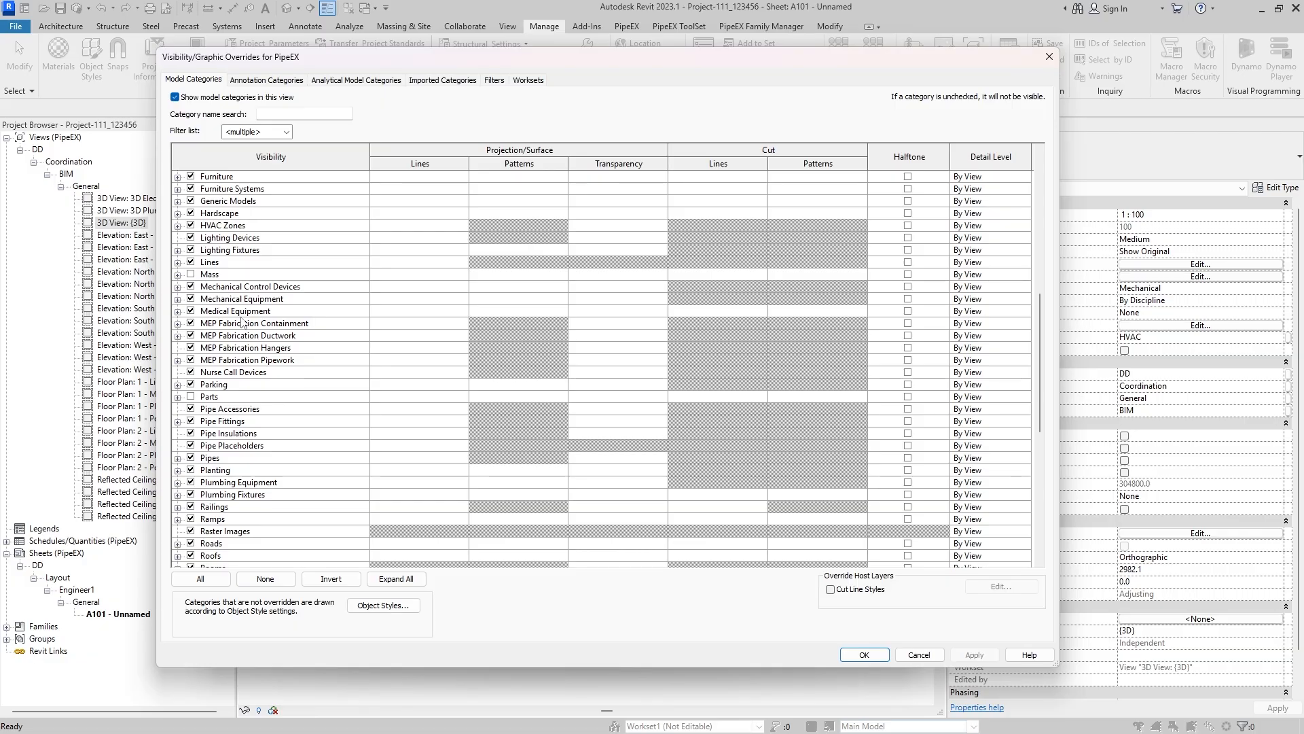
{"action": "left_click_drag", "start_coordinate": [255, 68], "coordinate": [256, 65]}
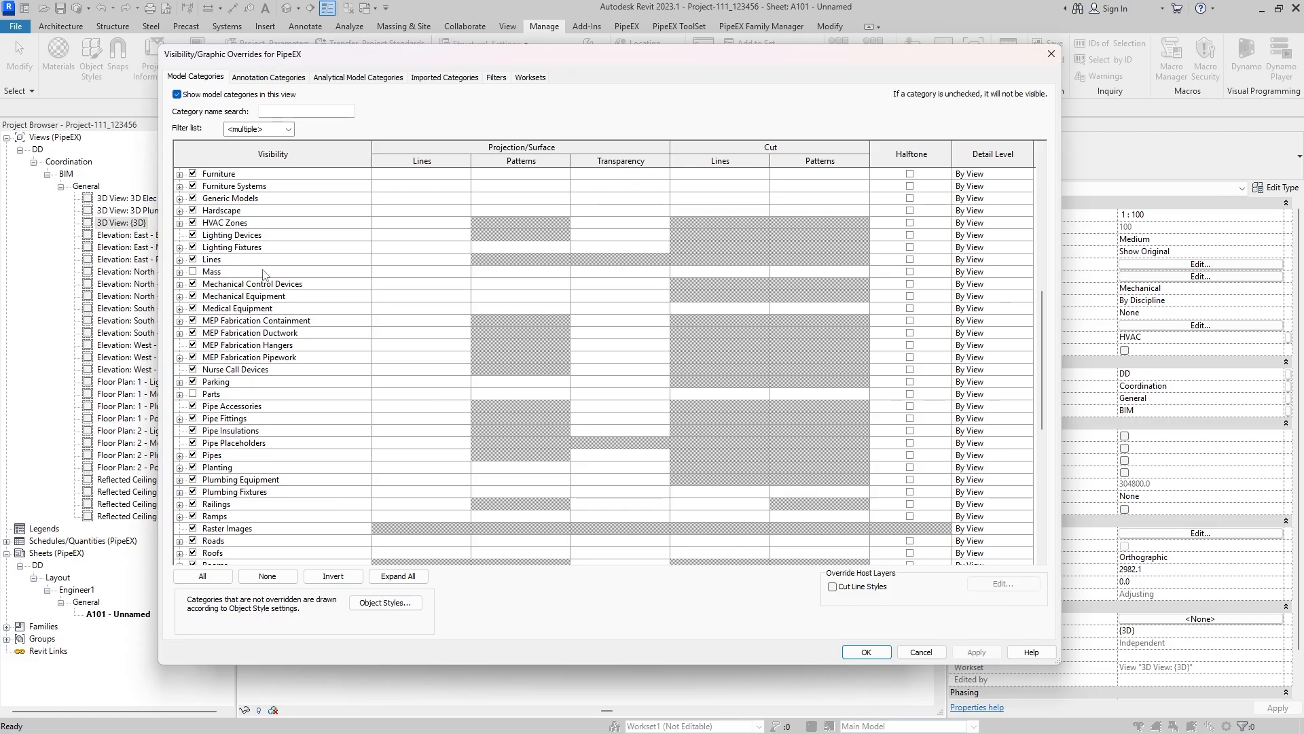
{"action": "scroll", "coordinate": [263, 273], "scroll_direction": "down", "scroll_amount": 3}
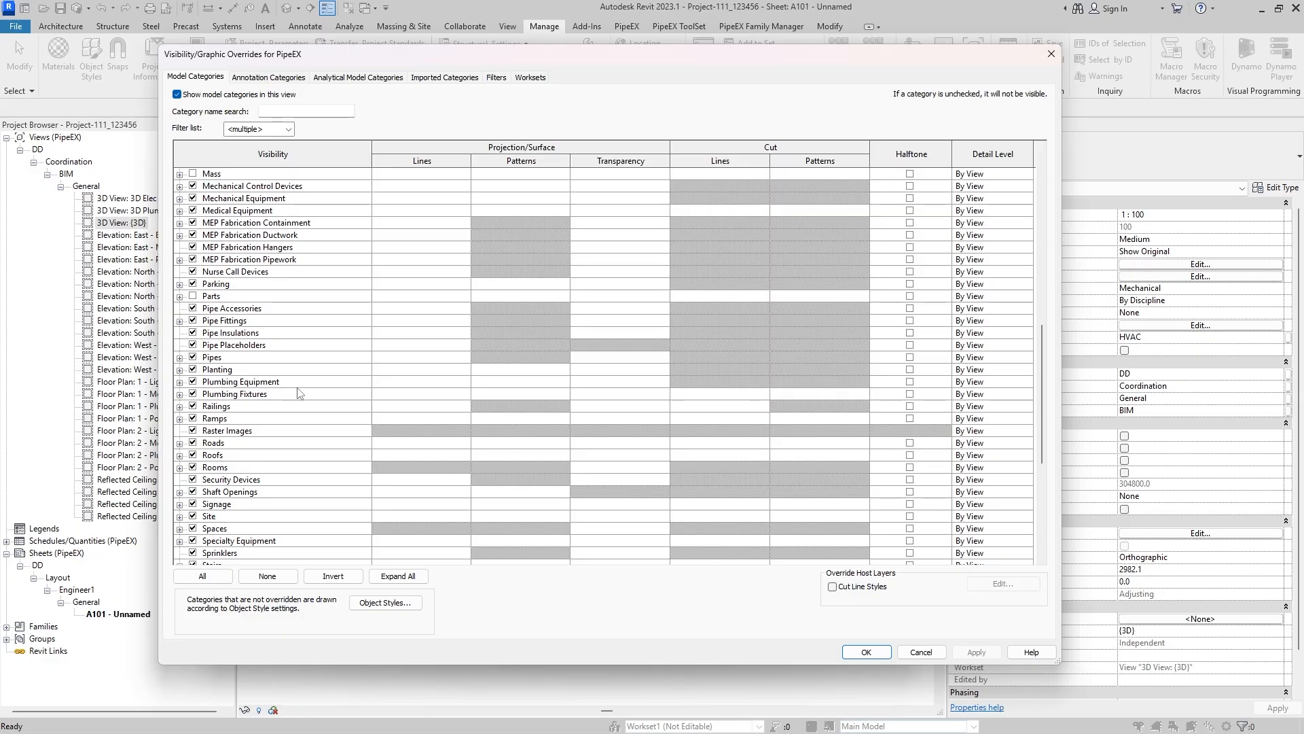
{"action": "scroll", "coordinate": [313, 313], "scroll_direction": "up", "scroll_amount": 1}
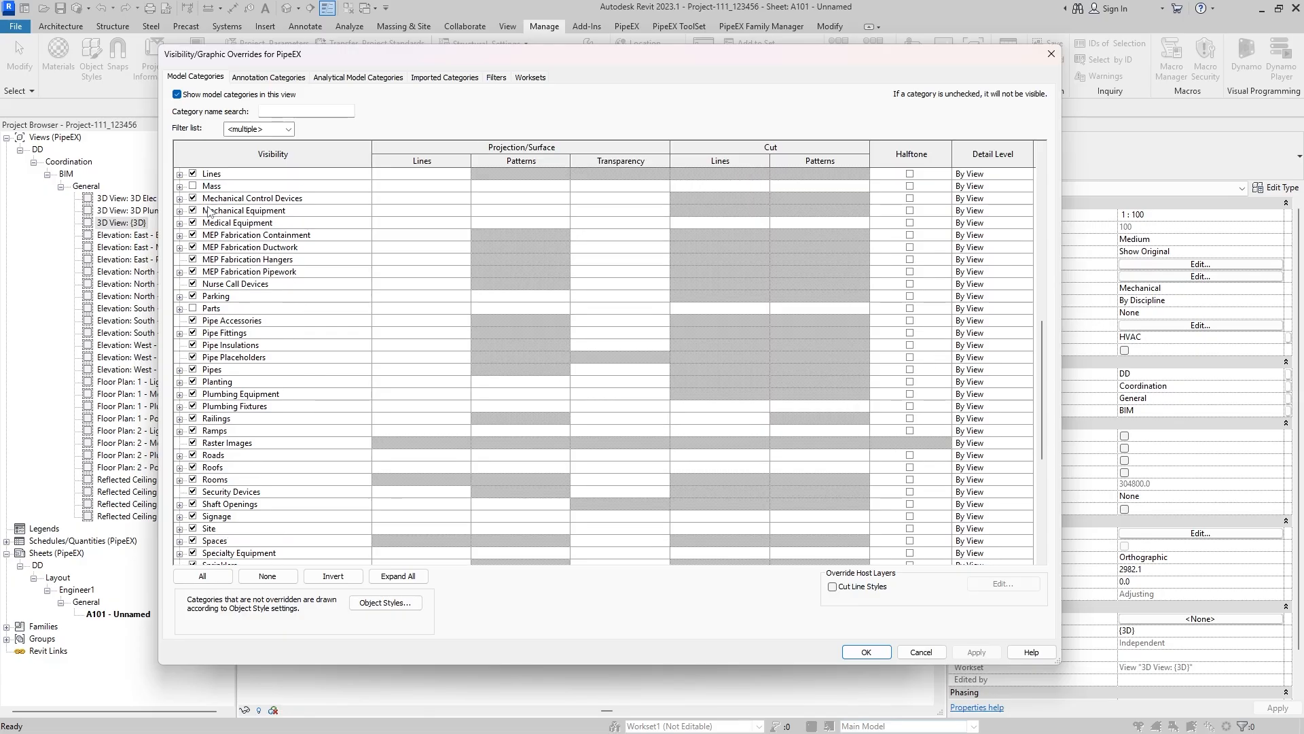
{"action": "scroll", "coordinate": [242, 335], "scroll_direction": "up", "scroll_amount": 1}
{"action": "scroll", "coordinate": [242, 335], "scroll_direction": "up", "scroll_amount": 5}
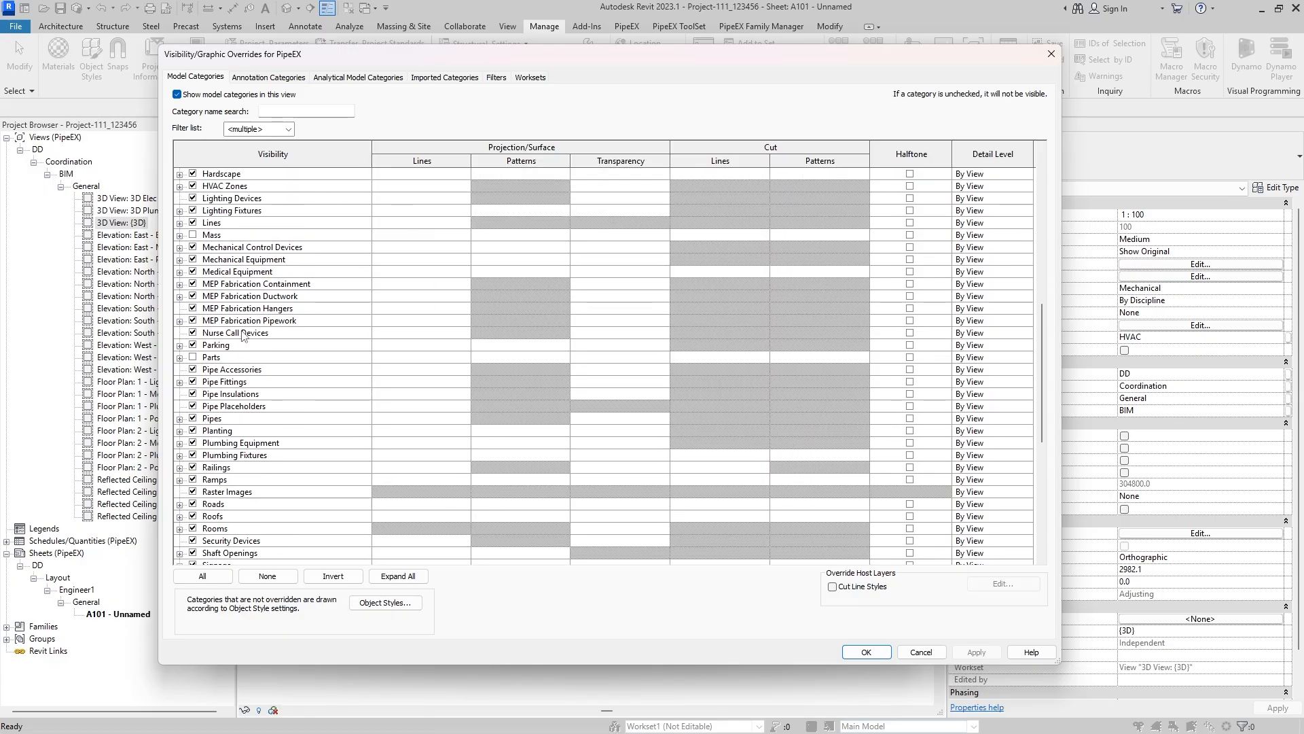
{"action": "scroll", "coordinate": [247, 197], "scroll_direction": "down", "scroll_amount": 6}
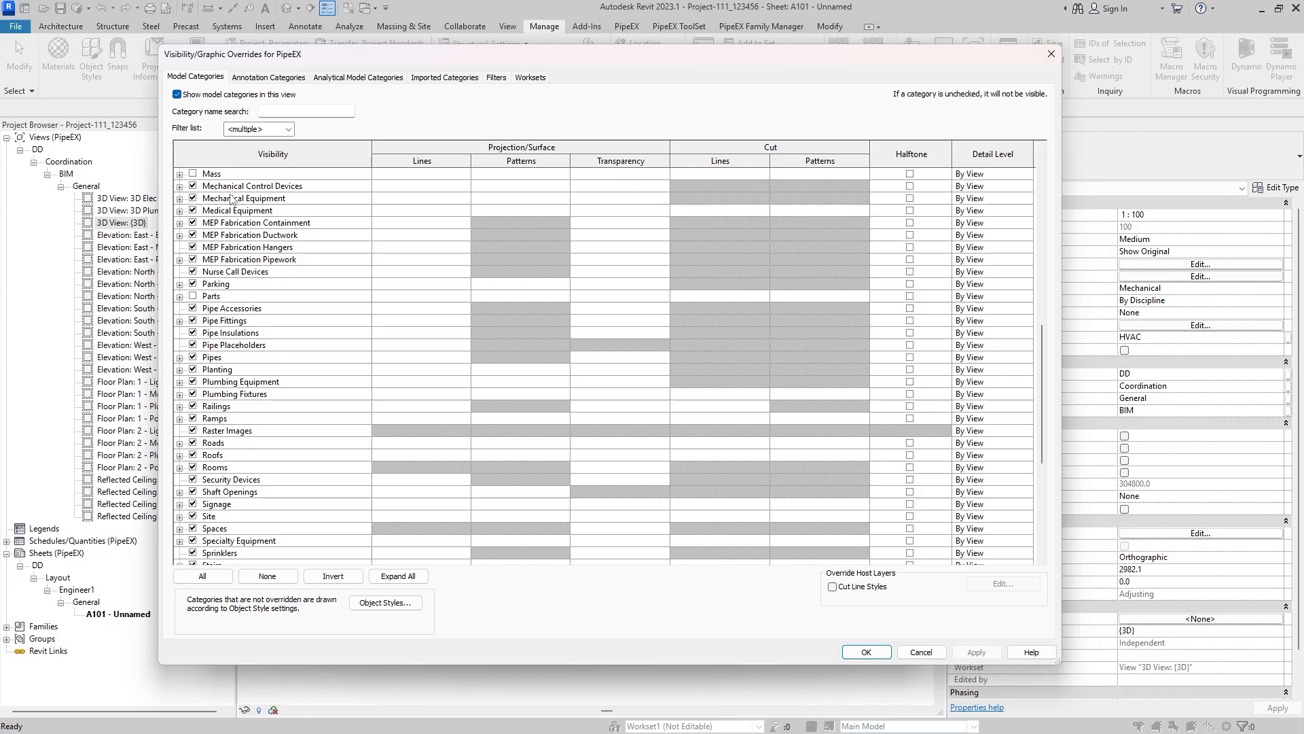
- Review the annotation, analytical model and imported category overrides of the PipeEX template
{"action": "left_click", "coordinate": [269, 78]}
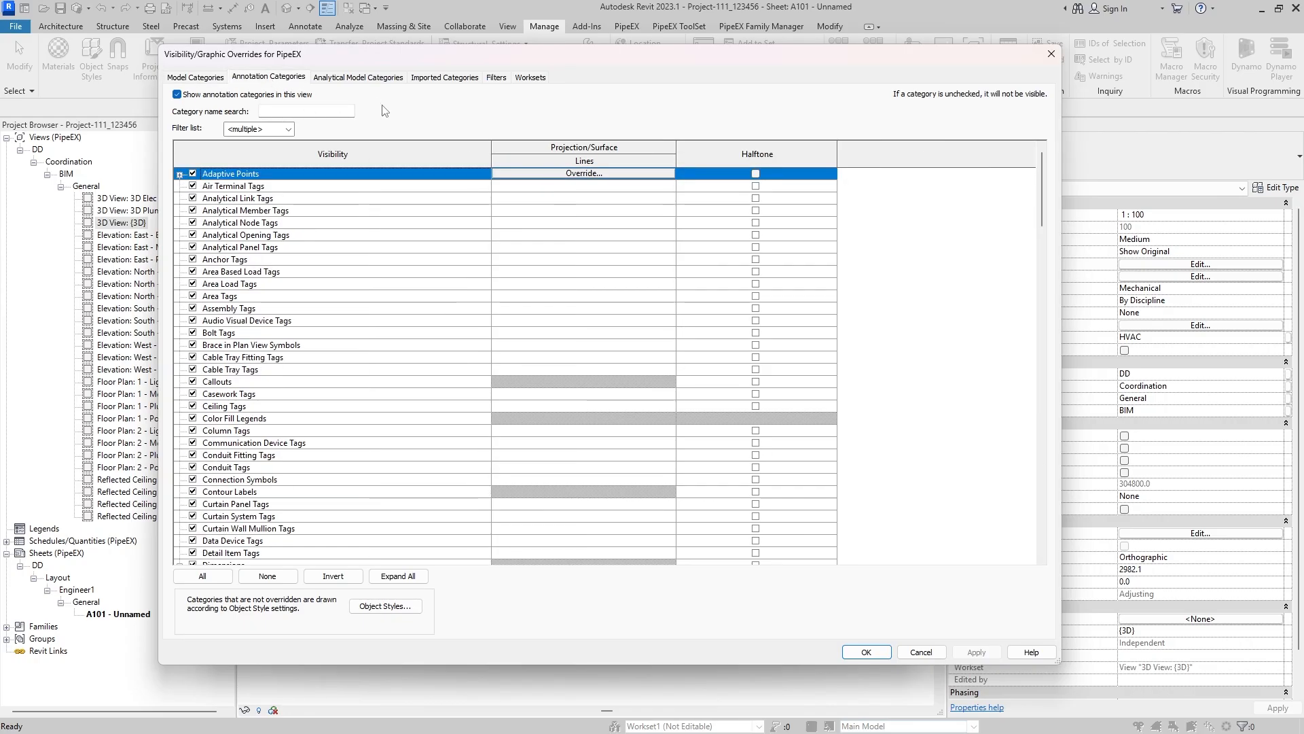
{"action": "scroll", "coordinate": [319, 246], "scroll_direction": "down", "scroll_amount": 9}
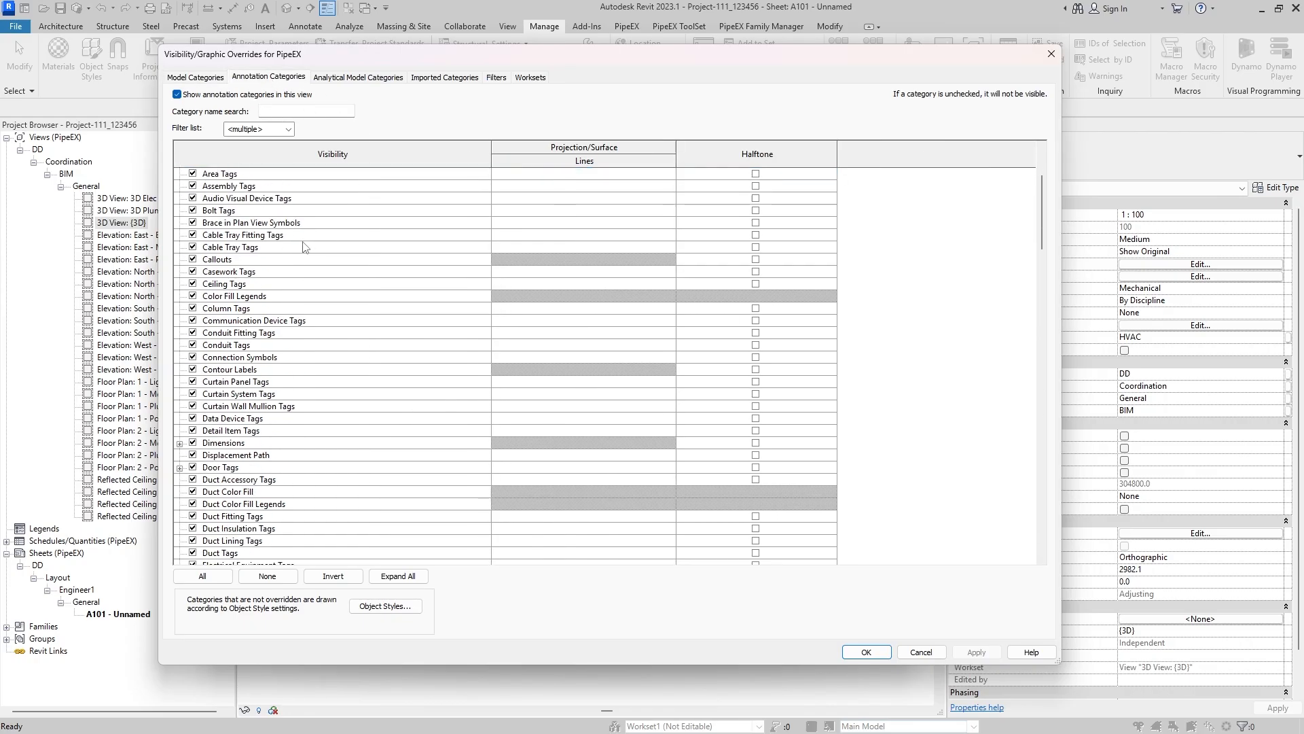
{"action": "scroll", "coordinate": [301, 247], "scroll_direction": "up", "scroll_amount": 3}
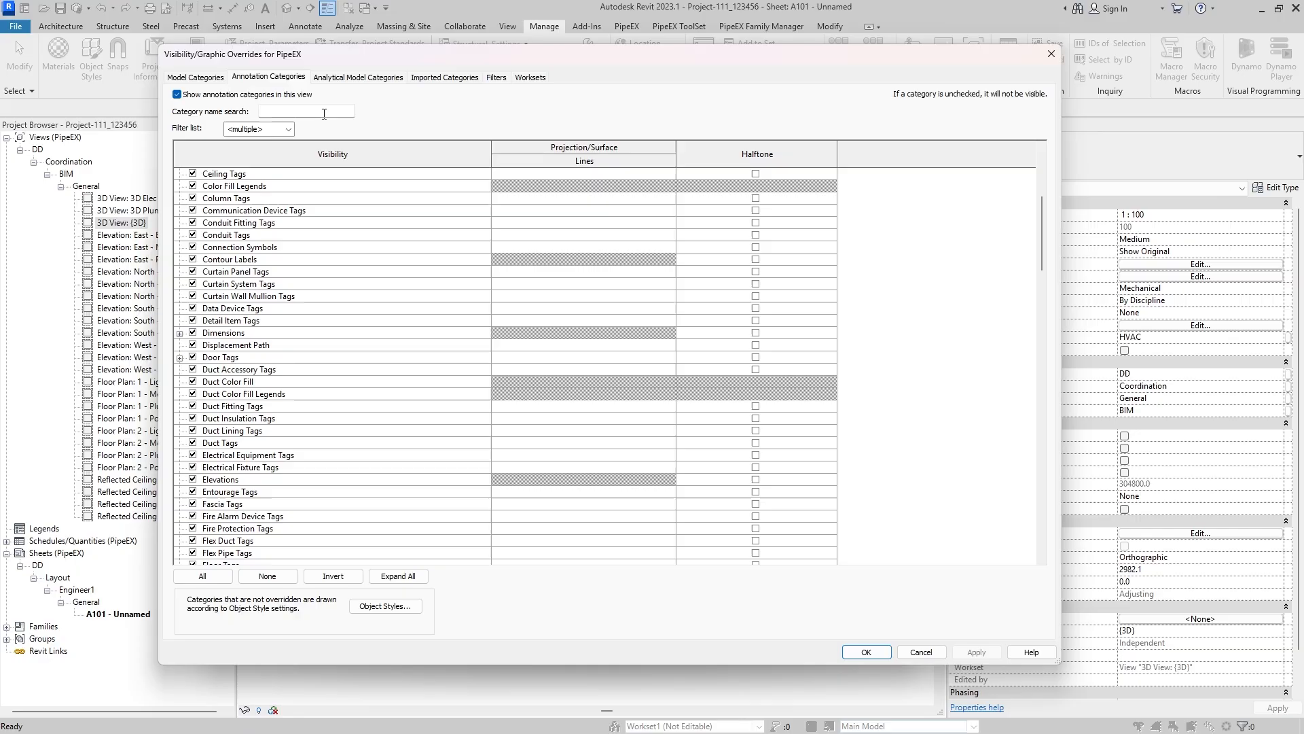
{"action": "left_click", "coordinate": [383, 78]}
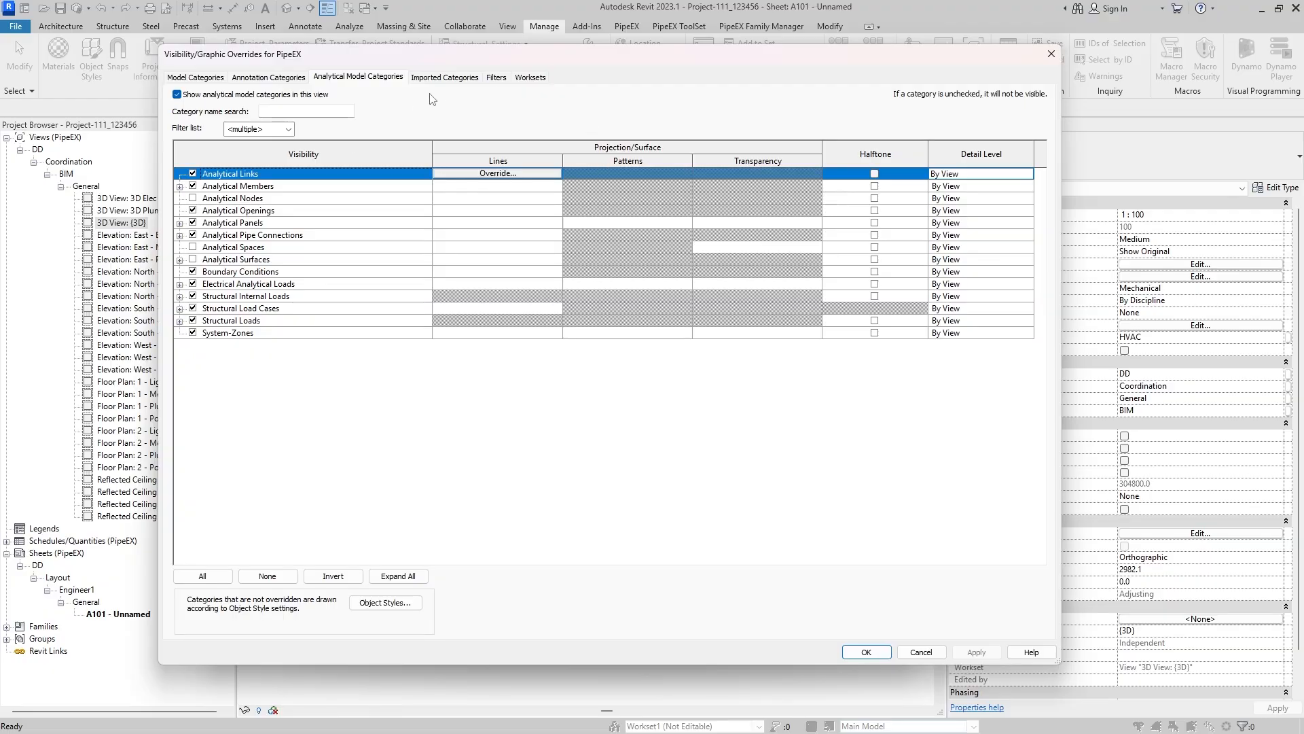
{"action": "left_click", "coordinate": [443, 78]}
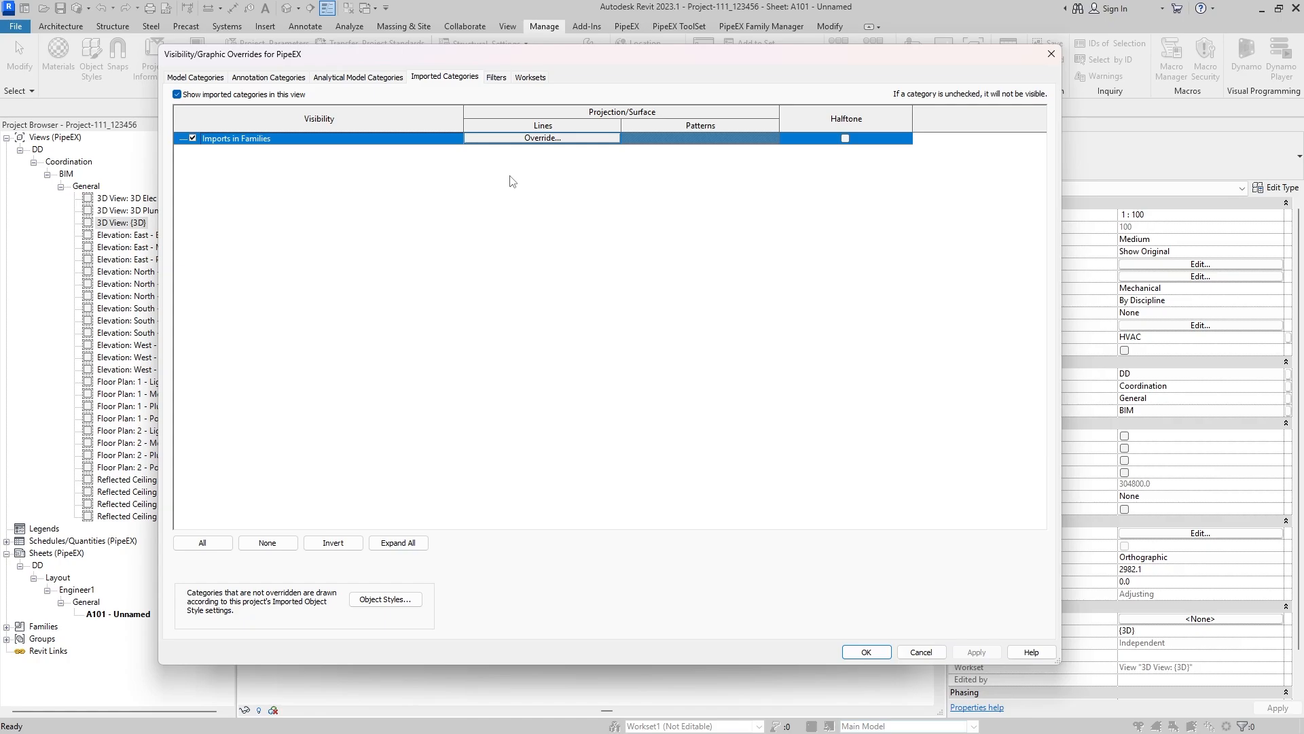
- Review the PipeEX template's filters, the project's filter definitions and the workset visibility settings, and close the overrides without changes
{"action": "left_click", "coordinate": [495, 79]}
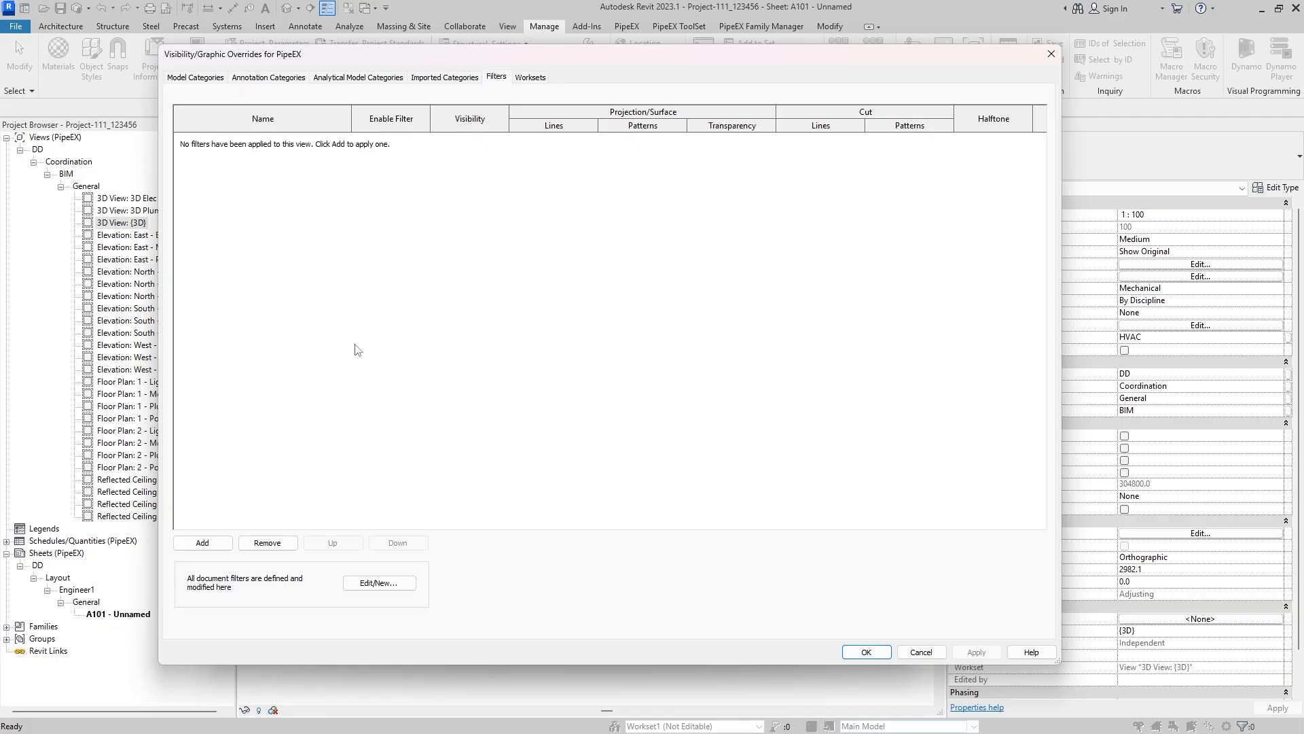
{"action": "left_click", "coordinate": [401, 585]}
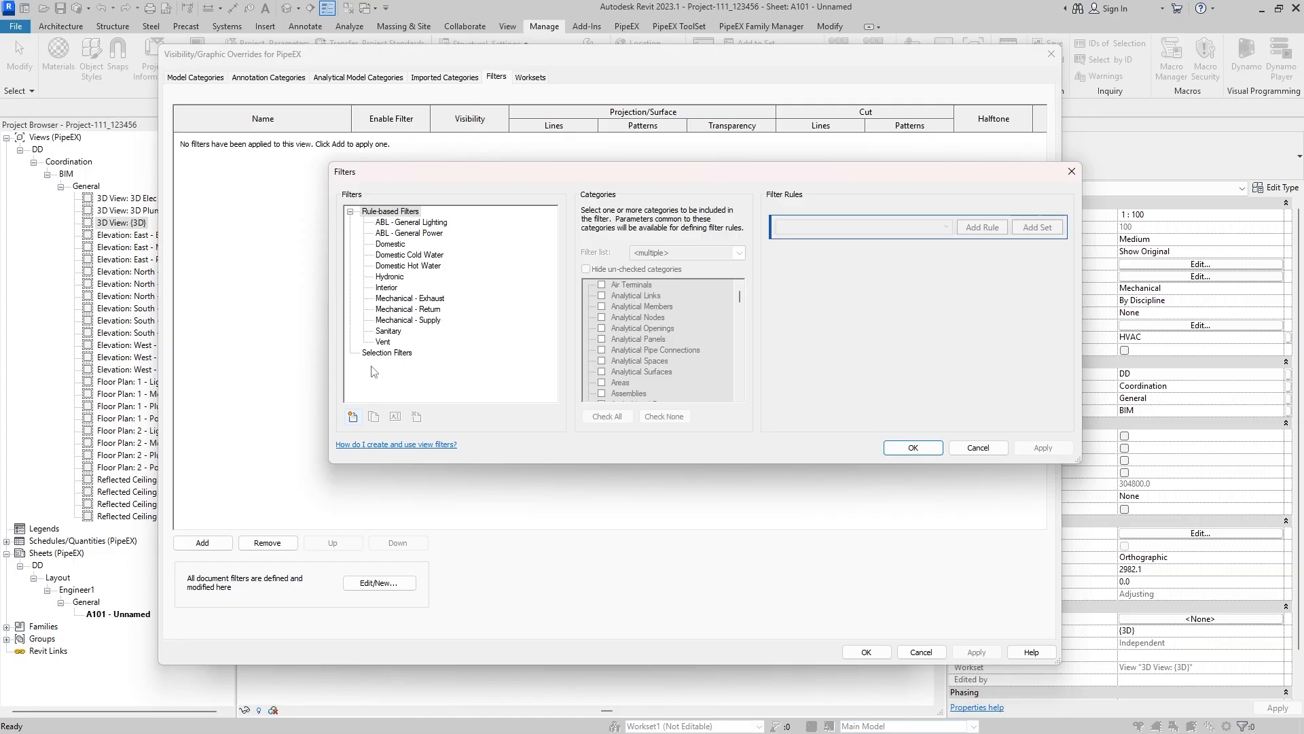
{"action": "left_click", "coordinate": [979, 447]}
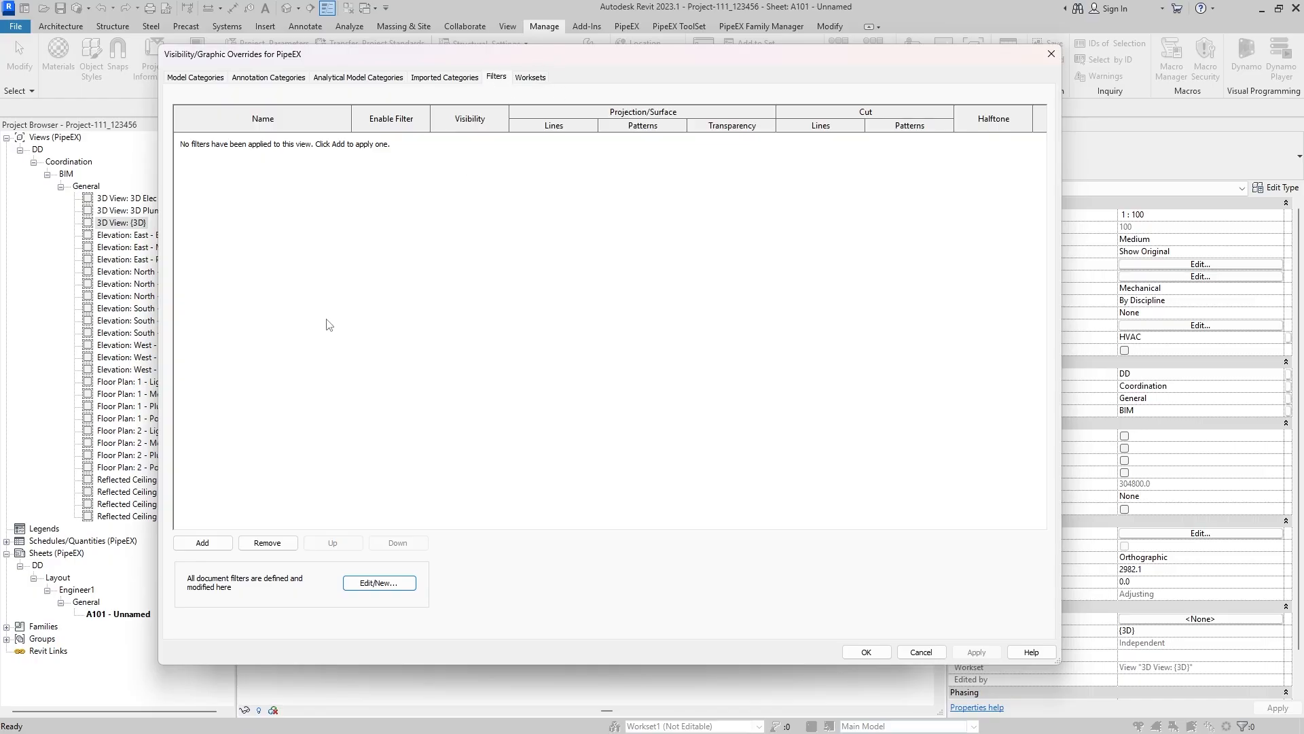
{"action": "left_click", "coordinate": [525, 80]}
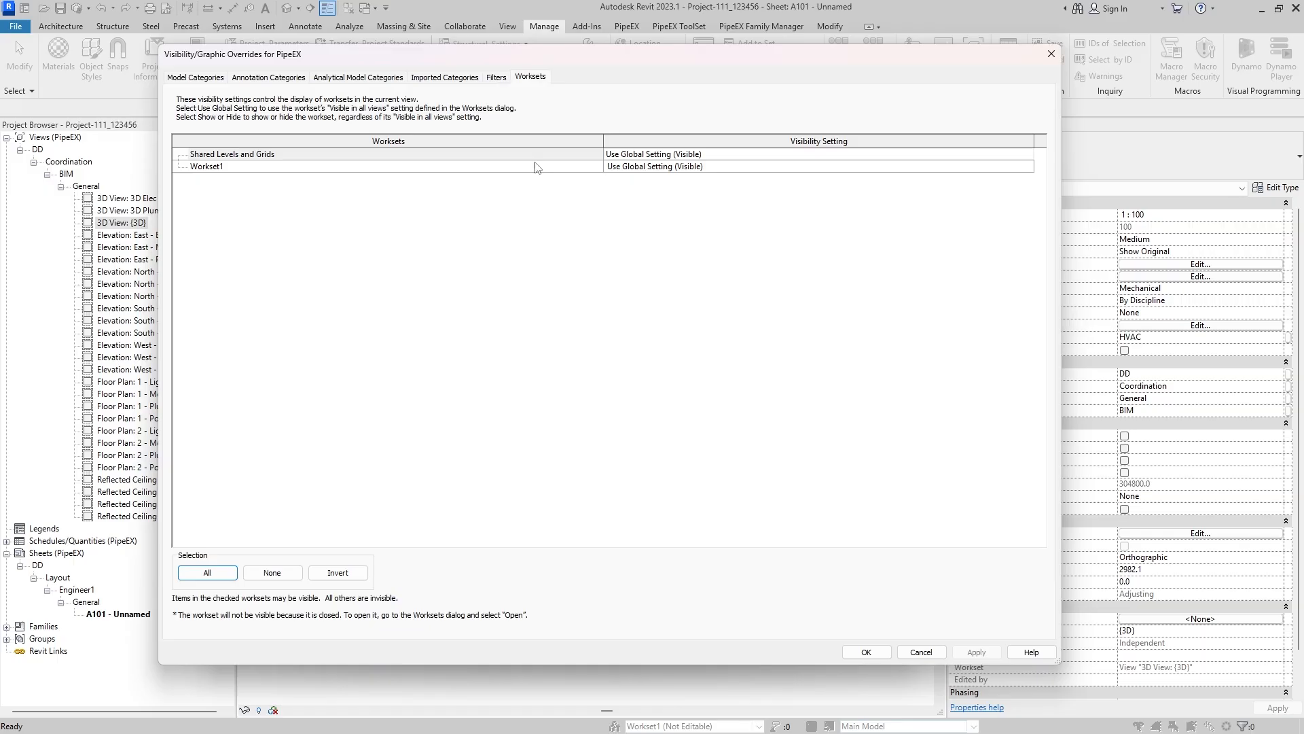
{"action": "left_click", "coordinate": [932, 653]}
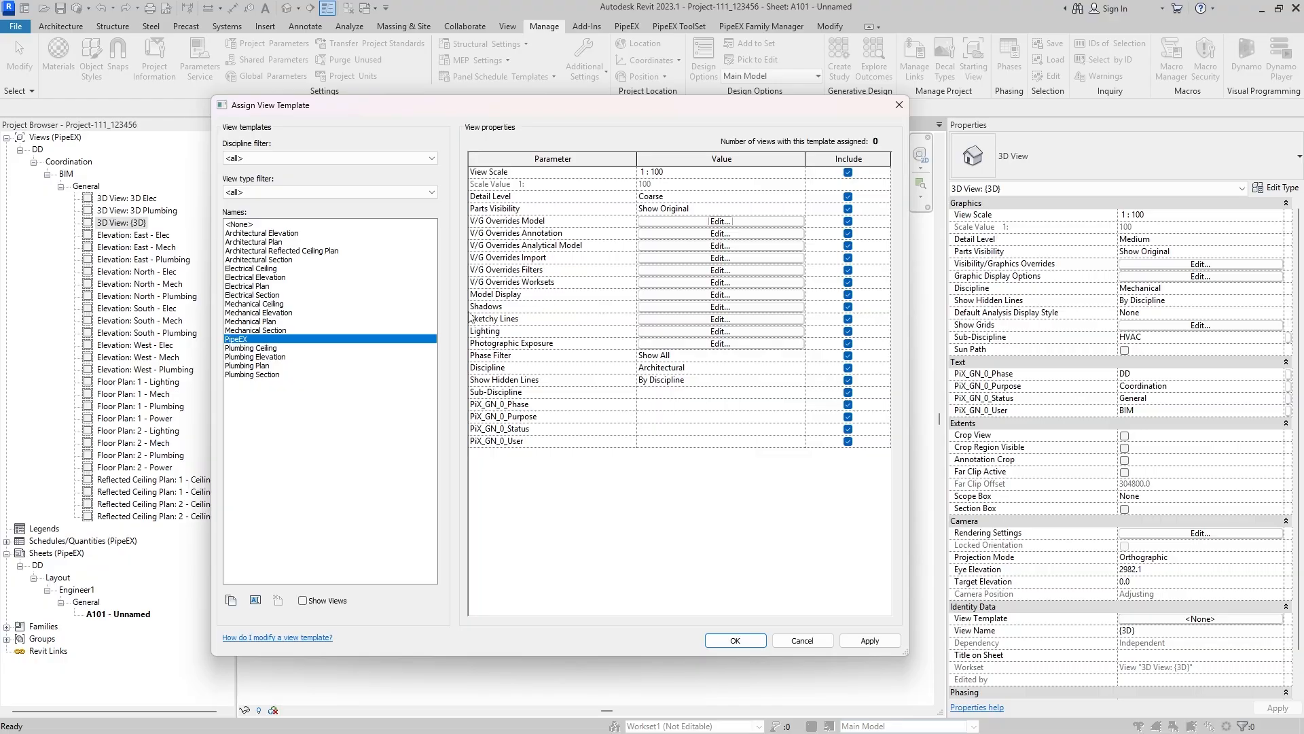
- Review the PipeEX template's model display, shadow, sketchy line, depth cueing, lighting and realistic settings, and close them without changes
{"action": "left_click", "coordinate": [743, 297]}
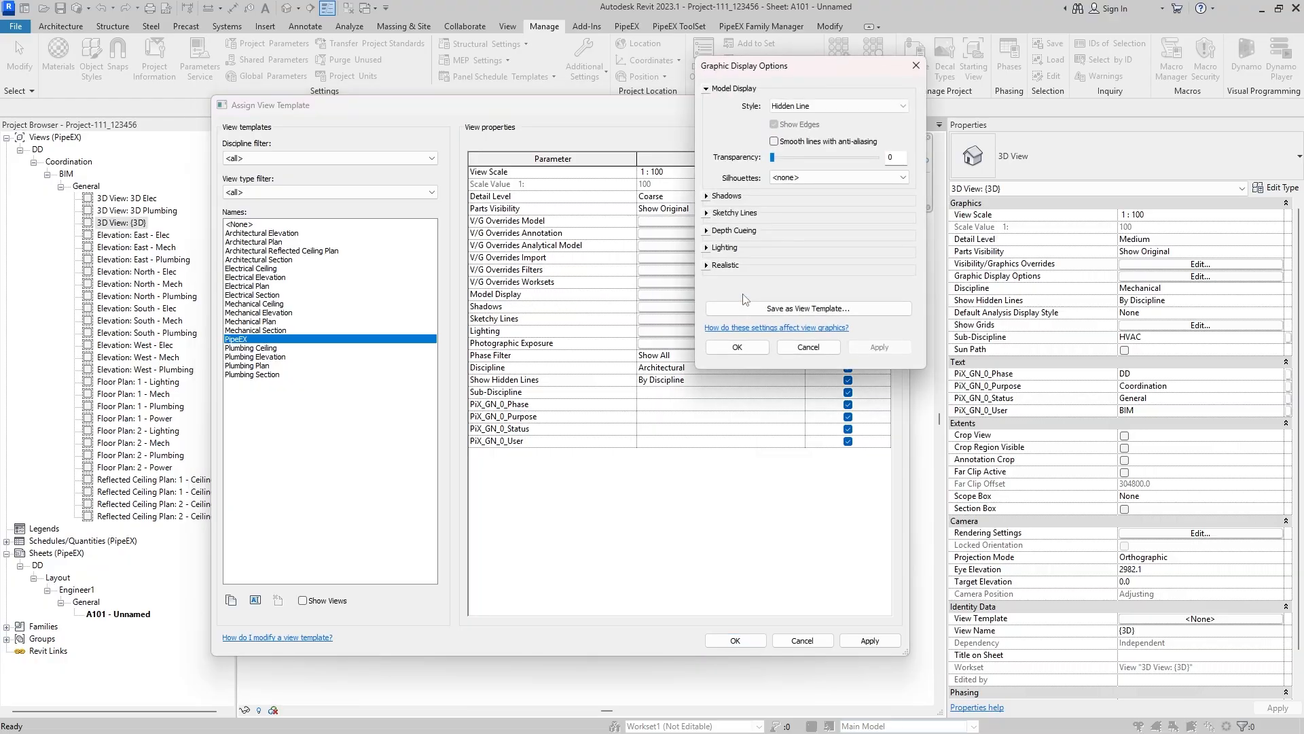
{"action": "left_click_drag", "start_coordinate": [662, 93], "coordinate": [579, 158]}
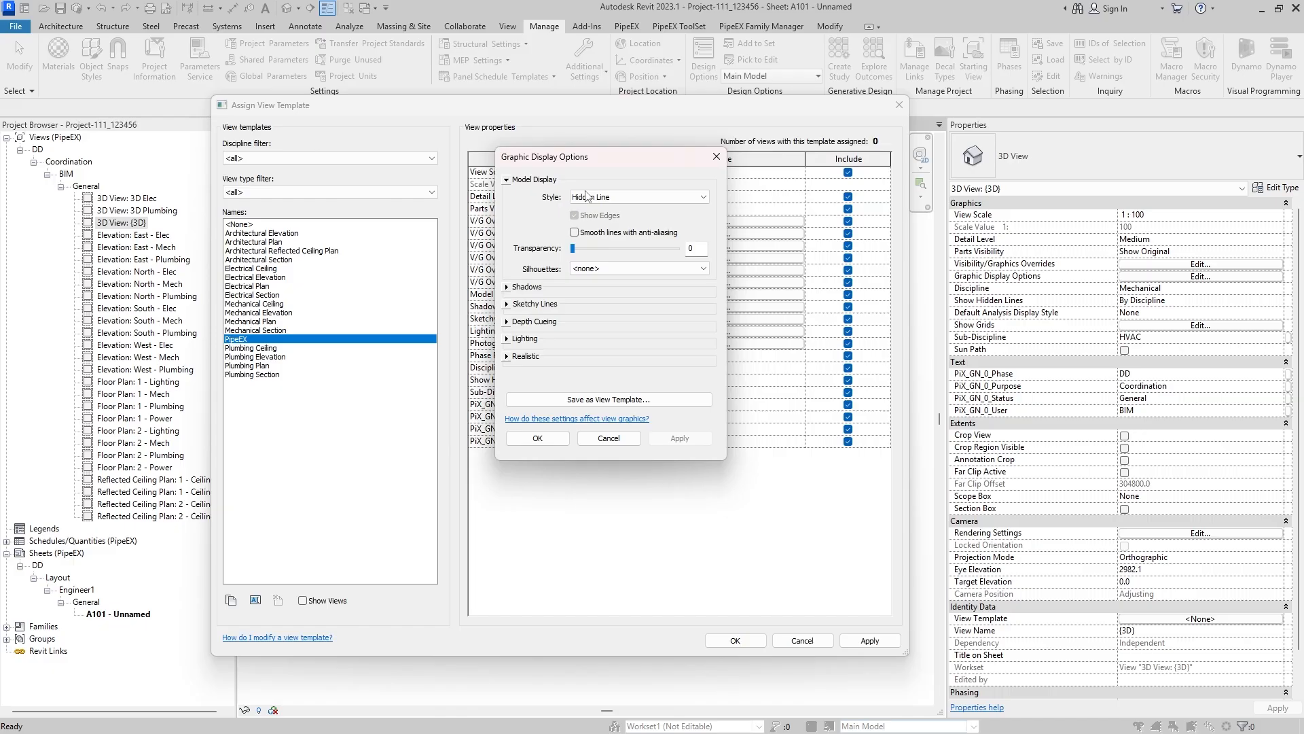
{"action": "left_click", "coordinate": [507, 288]}
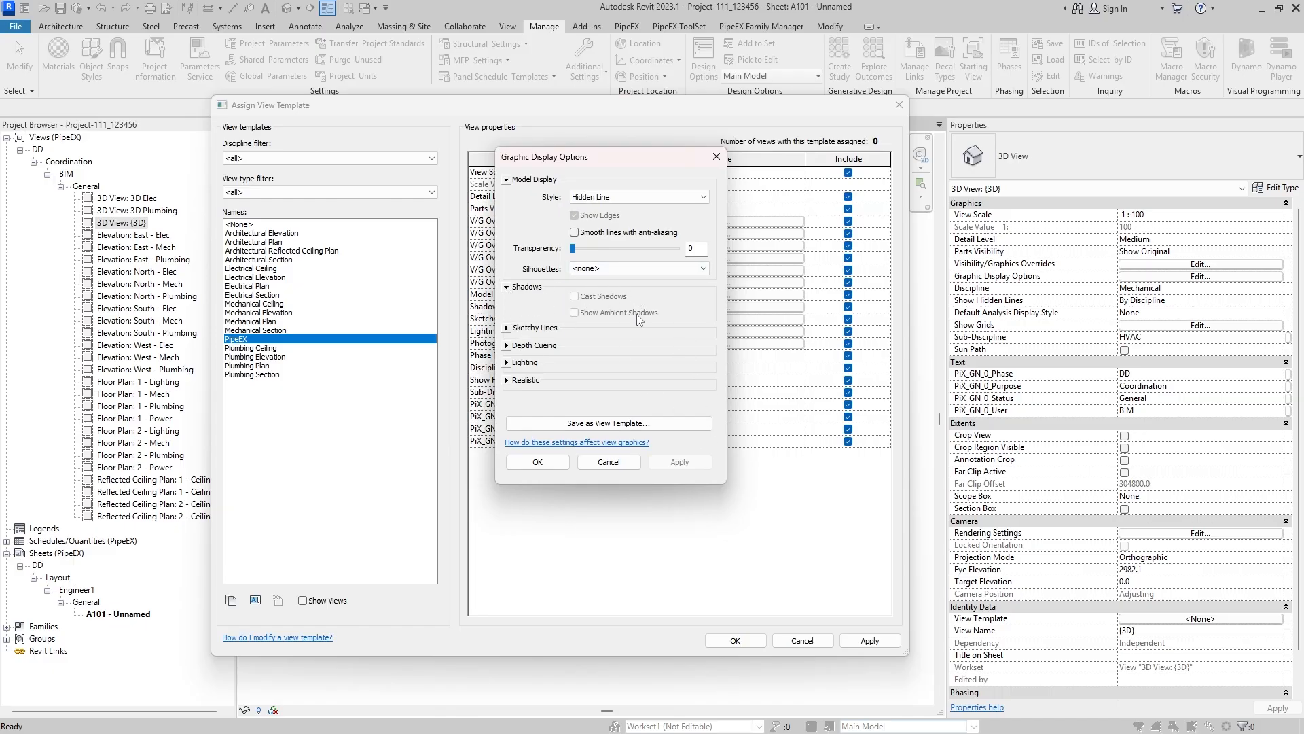
{"action": "left_click", "coordinate": [507, 328]}
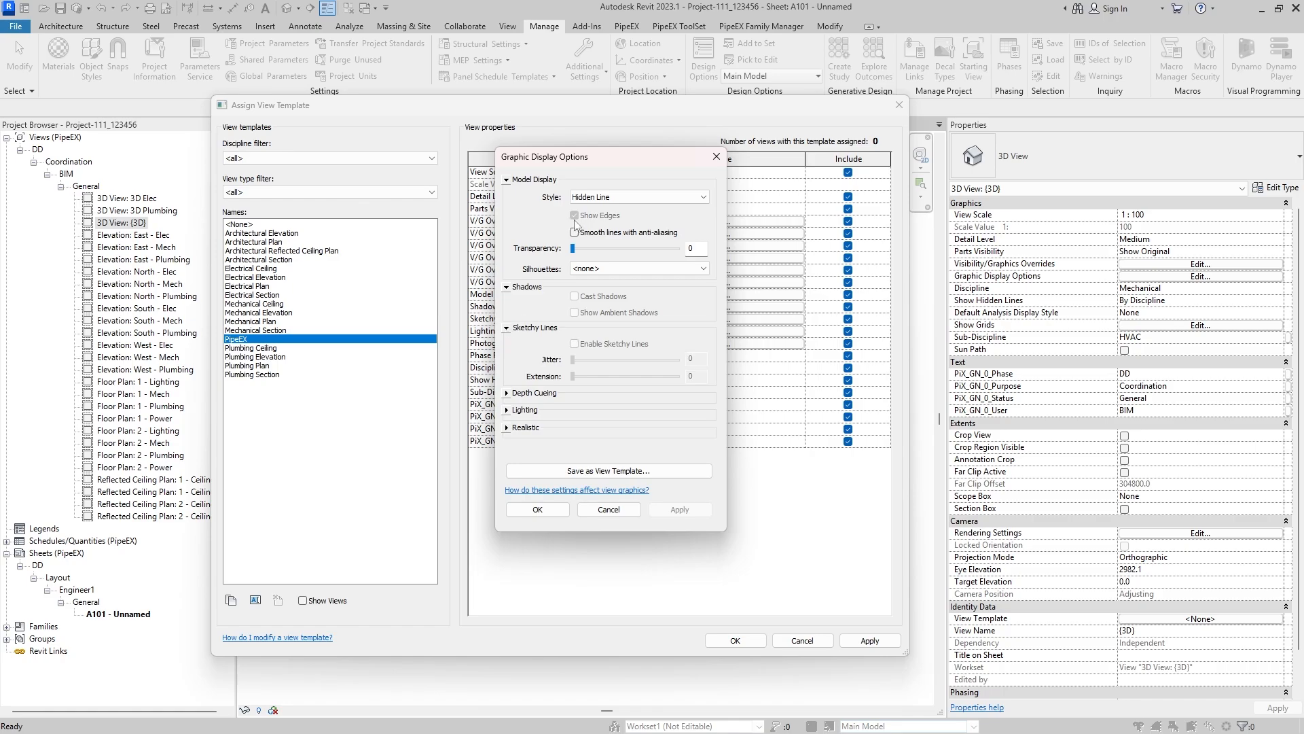
{"action": "left_click", "coordinate": [508, 396]}
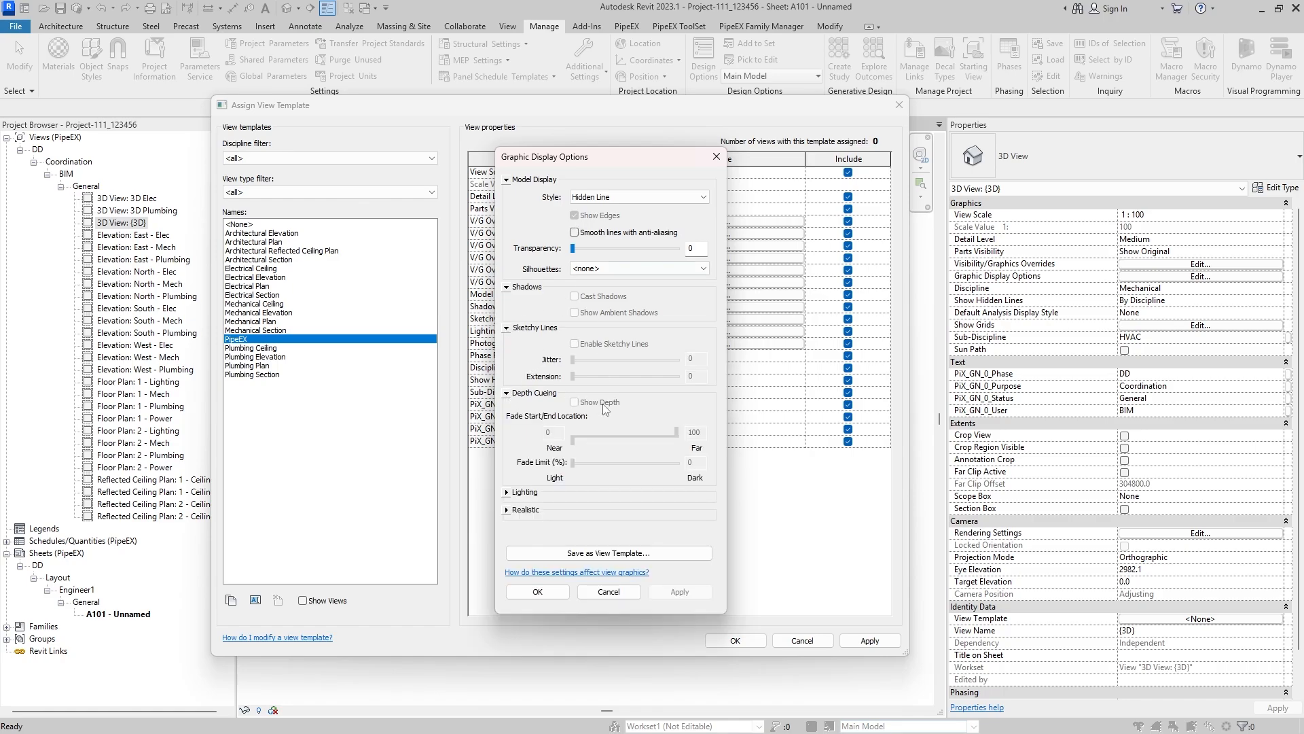
{"action": "left_click", "coordinate": [508, 492]}
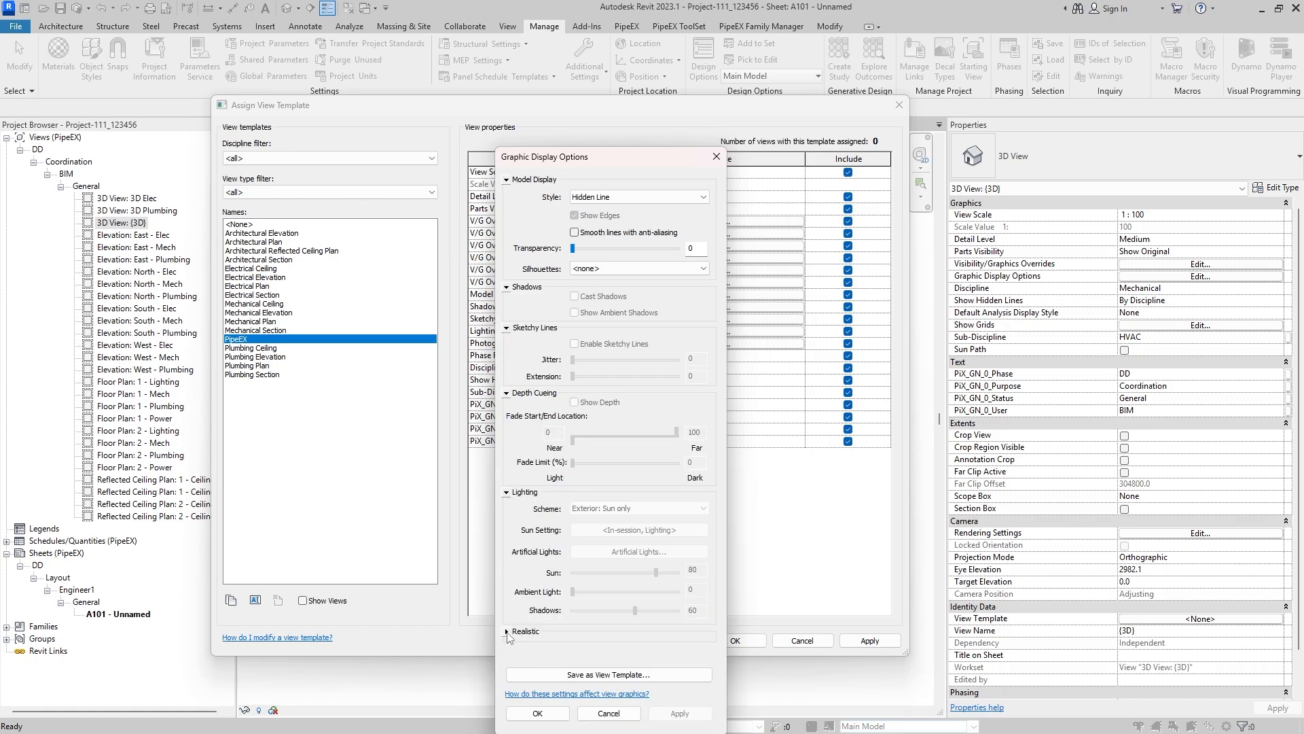
{"action": "left_click", "coordinate": [506, 632]}
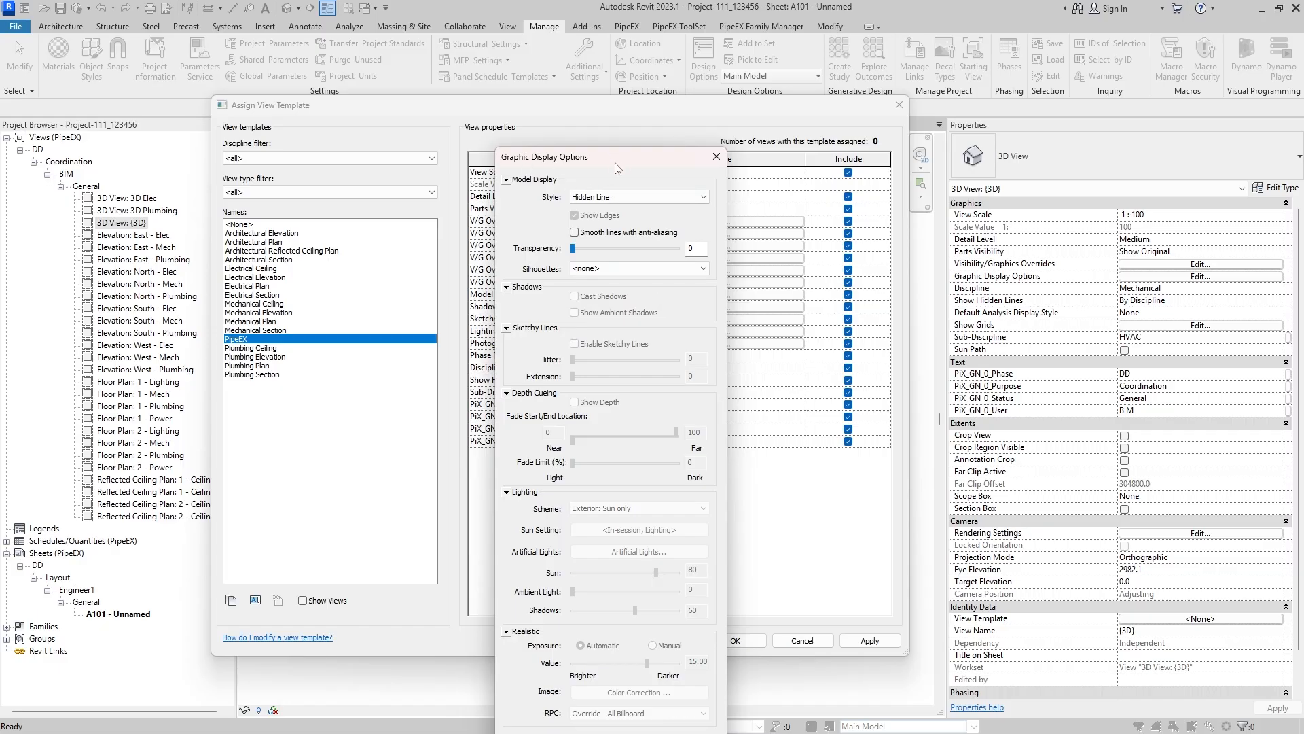
{"action": "left_click_drag", "start_coordinate": [619, 168], "coordinate": [588, 73]}
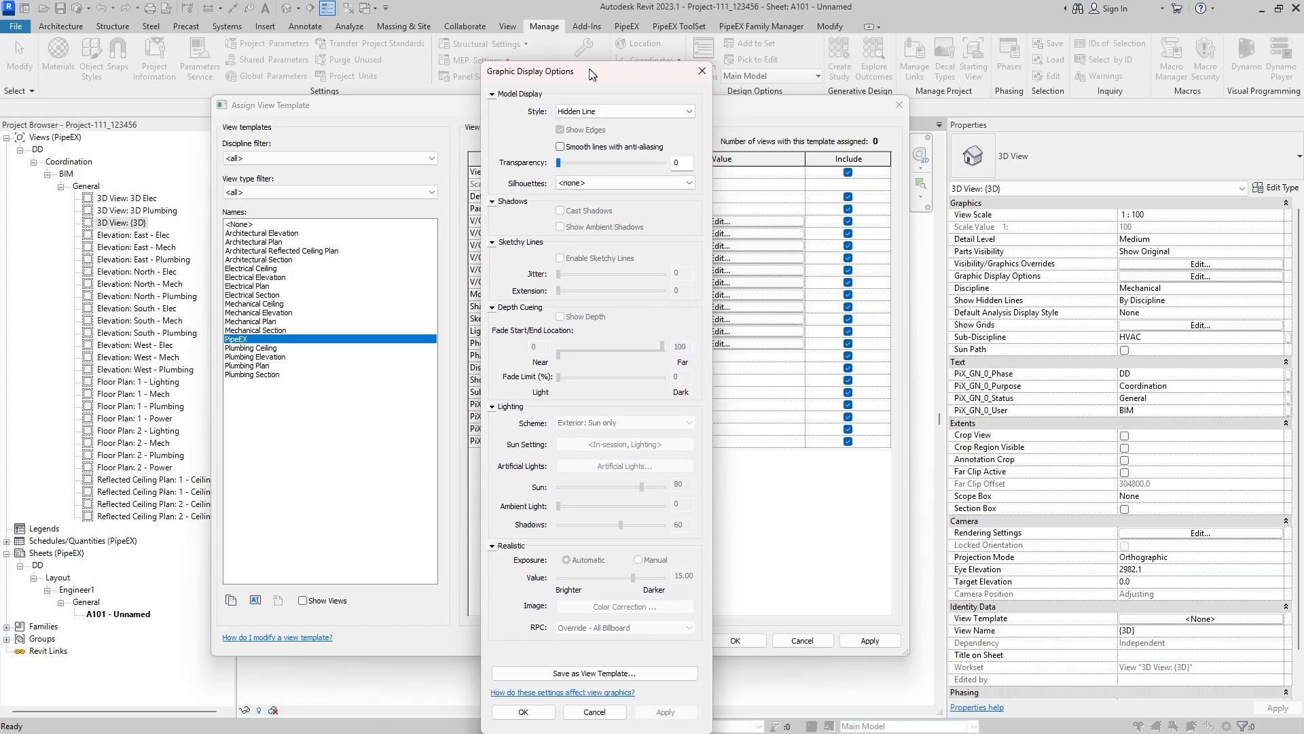
{"action": "left_click", "coordinate": [594, 712]}
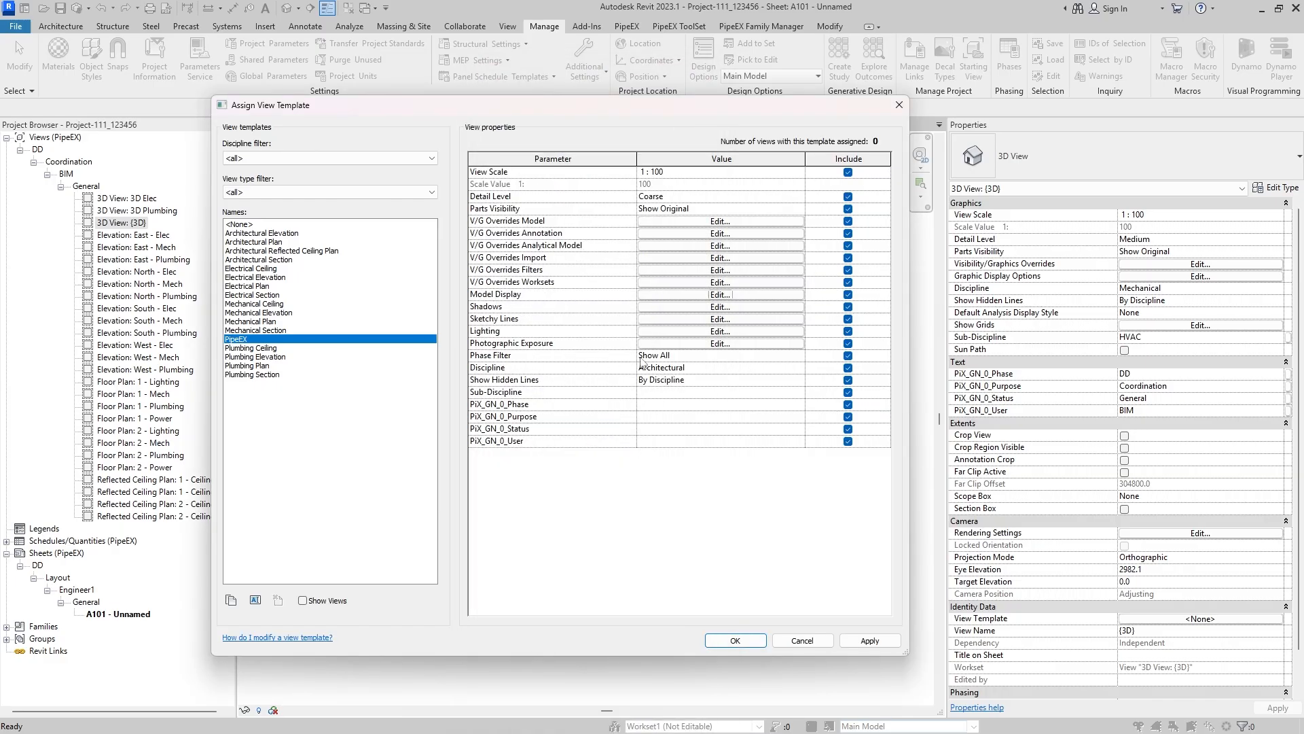
- Check the phase filter and hidden line choices of the PipeEX template without changing them
{"action": "left_click", "coordinate": [721, 355]}
{"action": "left_click", "coordinate": [799, 356]}
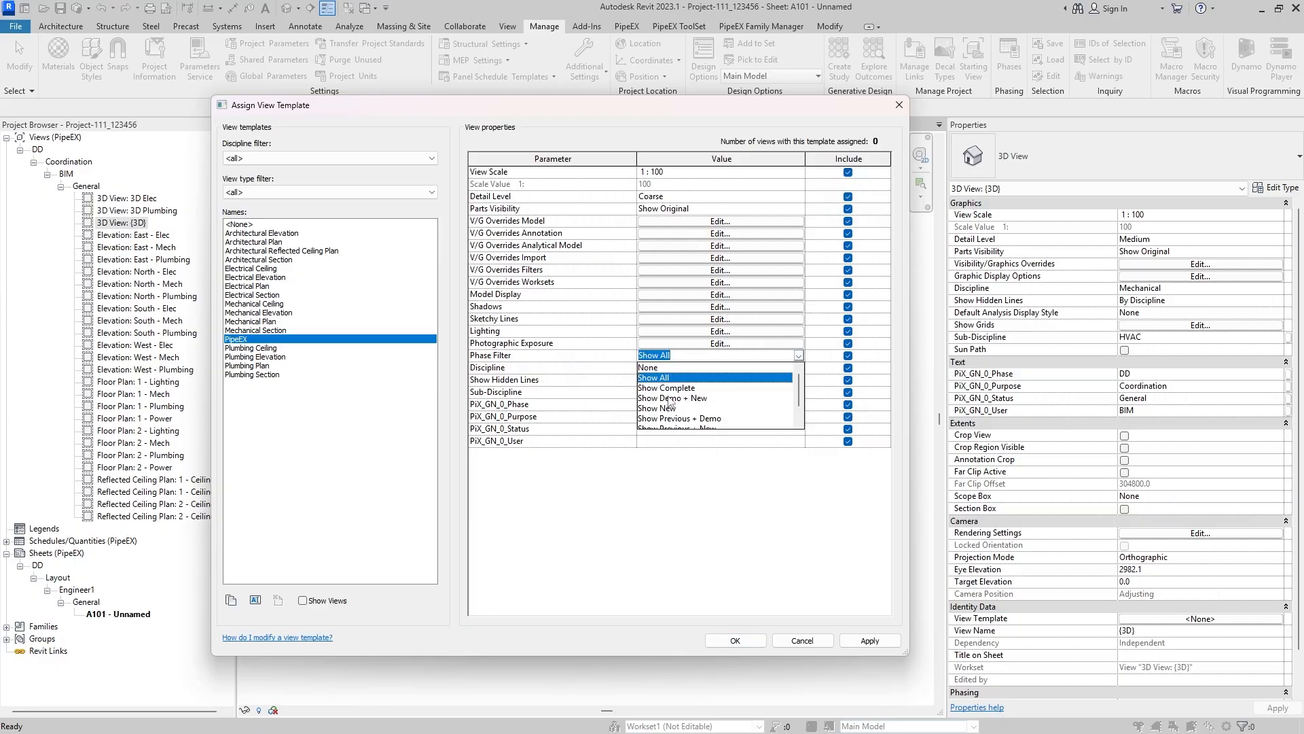
{"action": "scroll", "coordinate": [708, 402], "scroll_direction": "down", "scroll_amount": 1}
{"action": "left_click", "coordinate": [666, 500]}
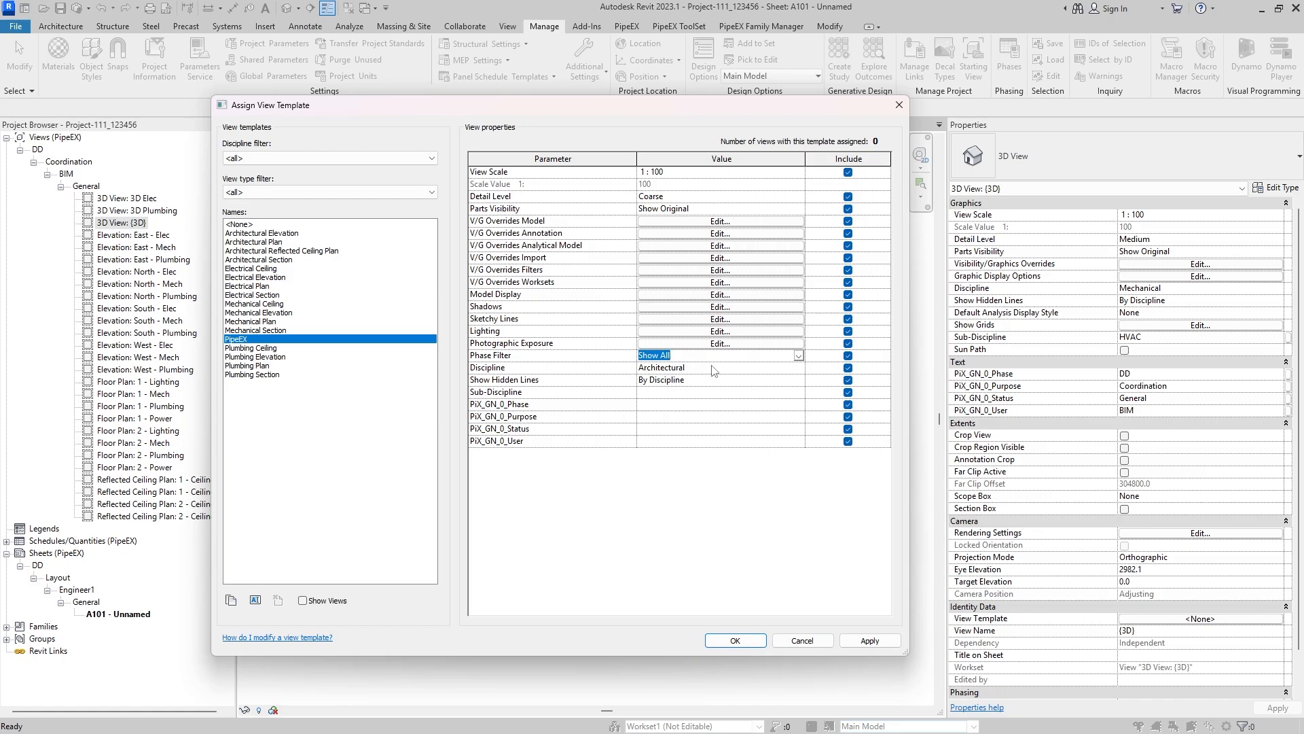
{"action": "left_click", "coordinate": [706, 500]}
{"action": "left_click", "coordinate": [721, 382]}
{"action": "left_click", "coordinate": [799, 380]}
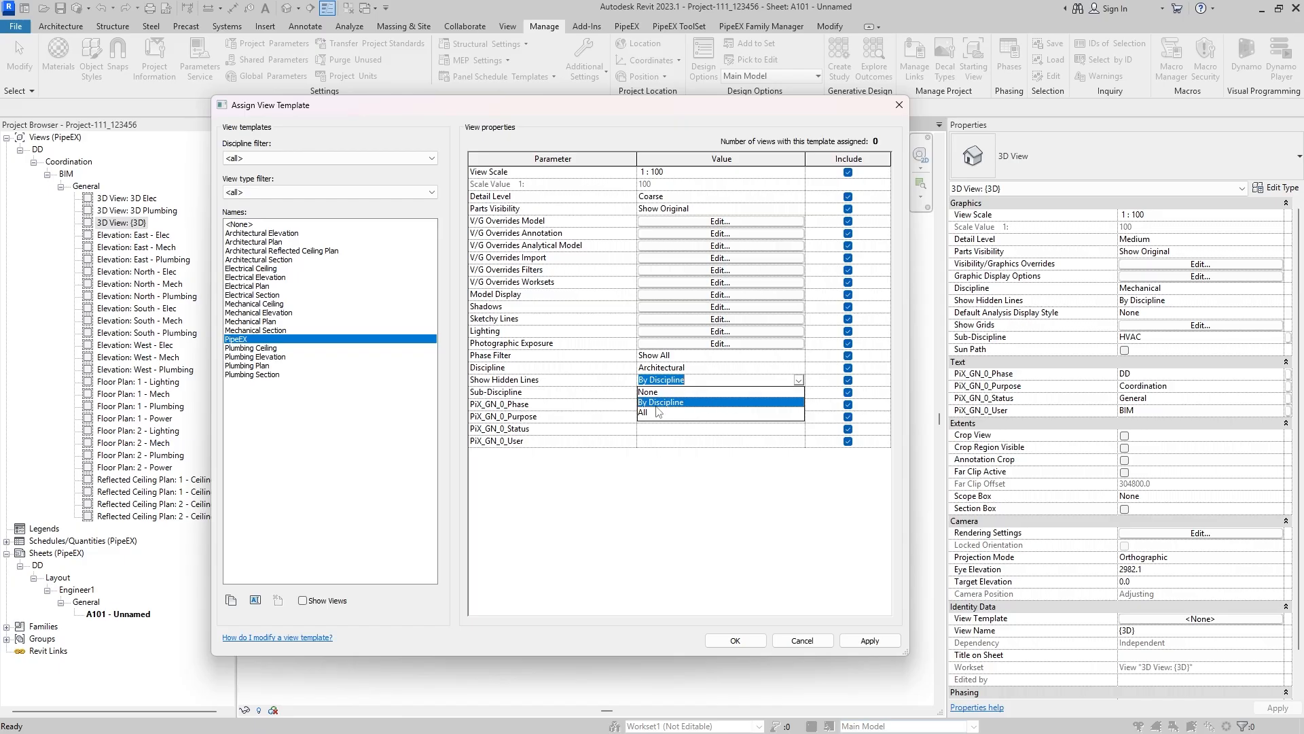
{"action": "left_click", "coordinate": [771, 407]}
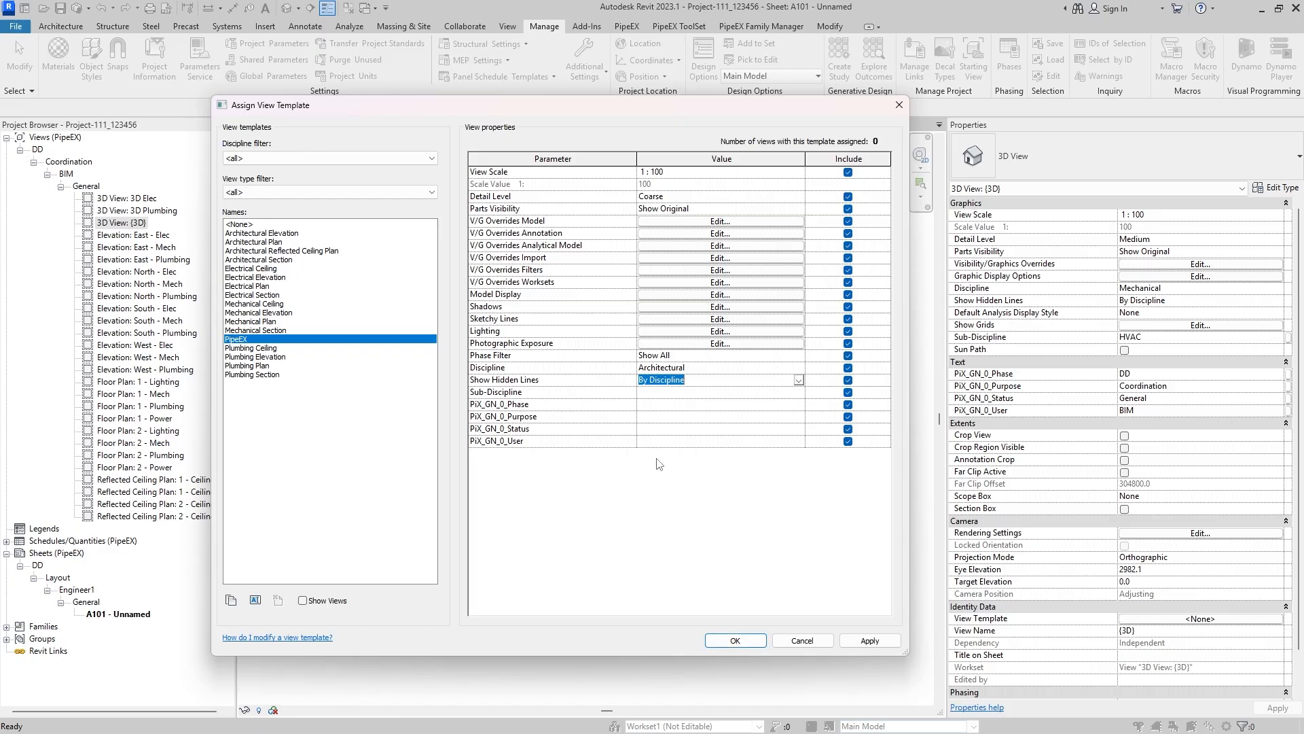
{"action": "left_click", "coordinate": [553, 407]}
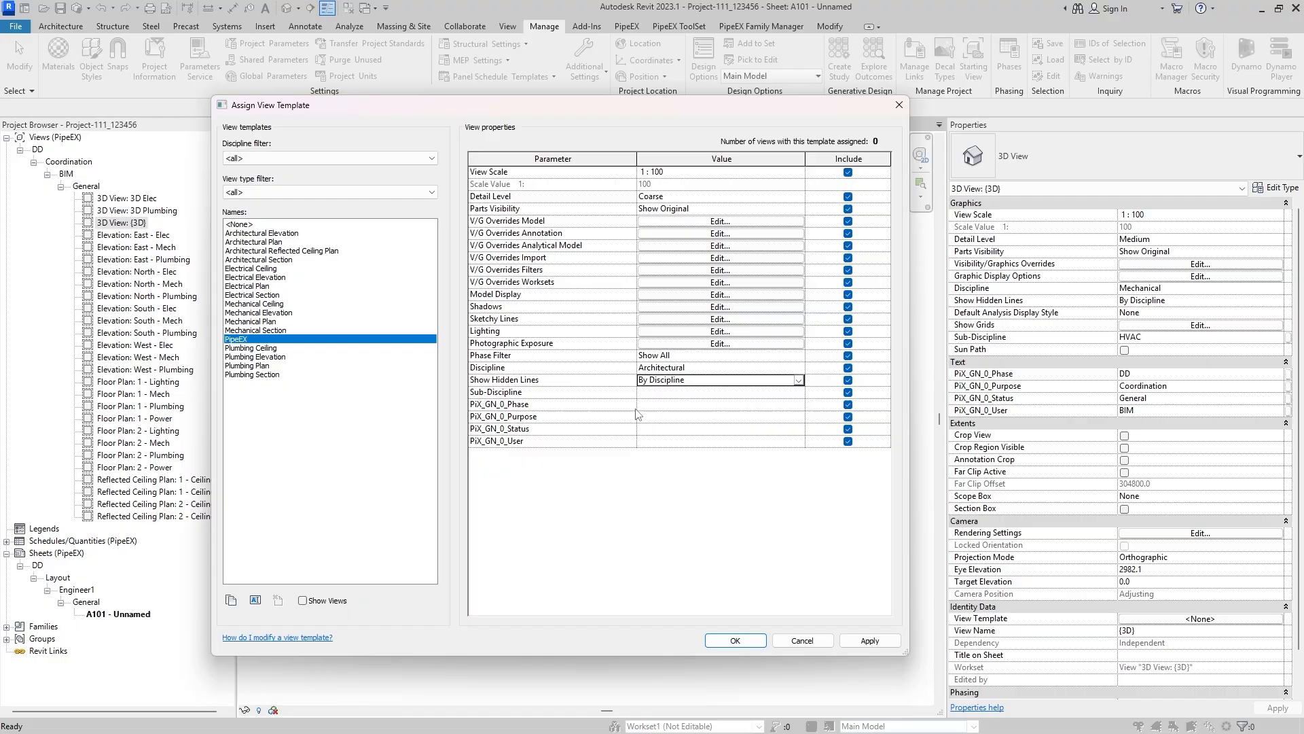
- Set the PipeEX template's PiX_GN_0_Phase to DD and its PiX_GN_0_Purpose to Piping Layout
{"action": "left_click", "coordinate": [689, 404]}
{"action": "type", "text": "D"}
{"action": "key", "text": "Tab"}
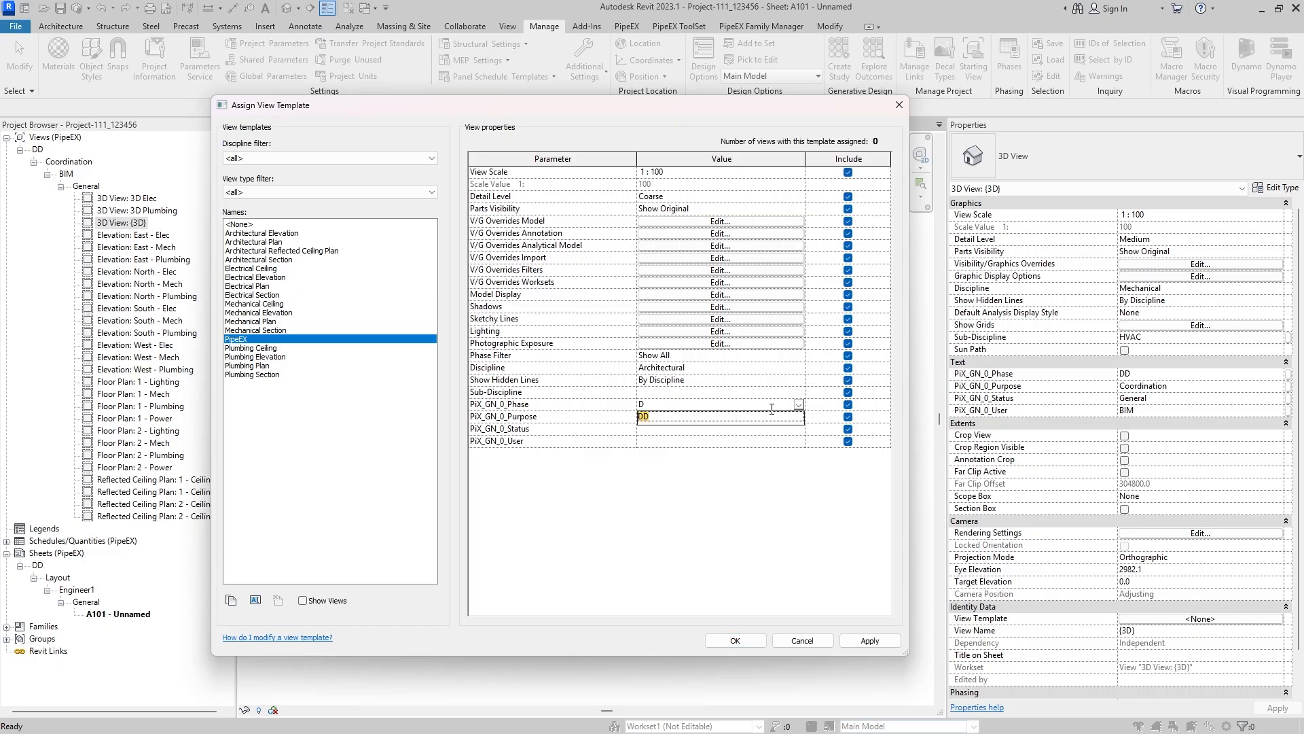
{"action": "left_click", "coordinate": [755, 423]}
{"action": "left_click", "coordinate": [732, 421]}
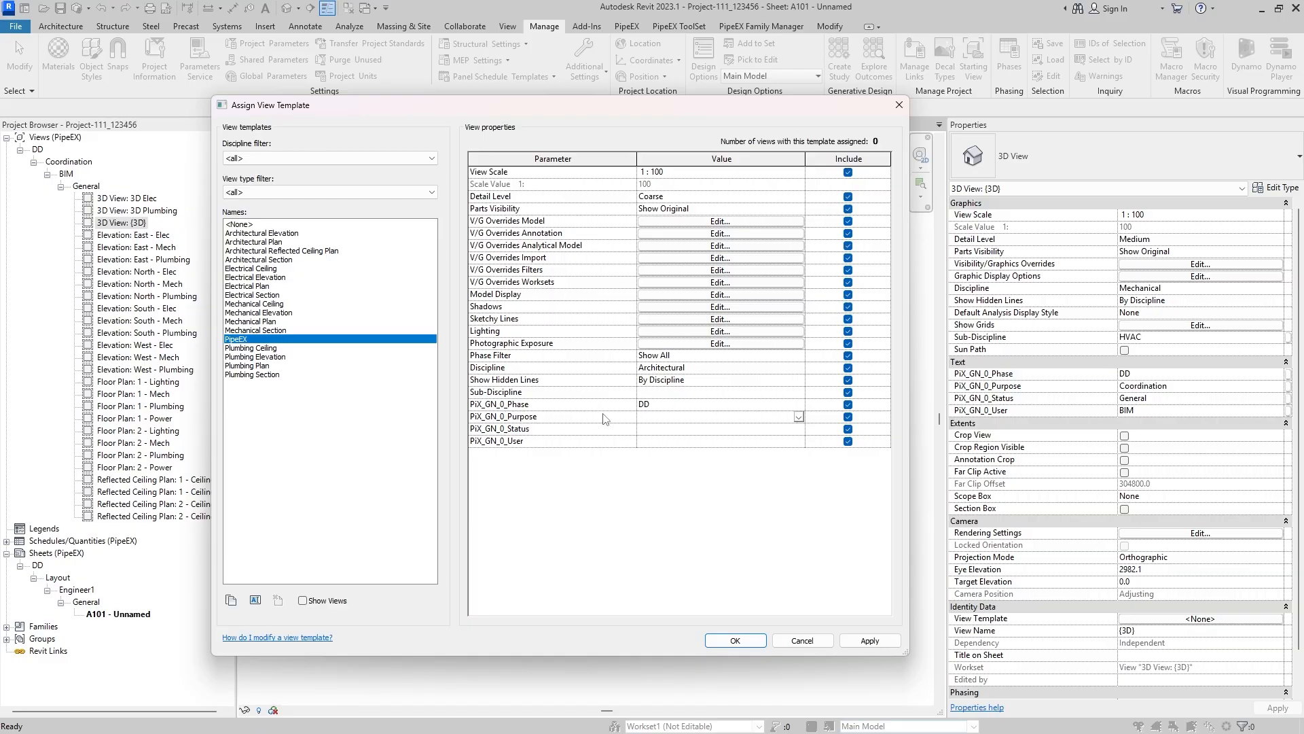
{"action": "left_click", "coordinate": [798, 415]}
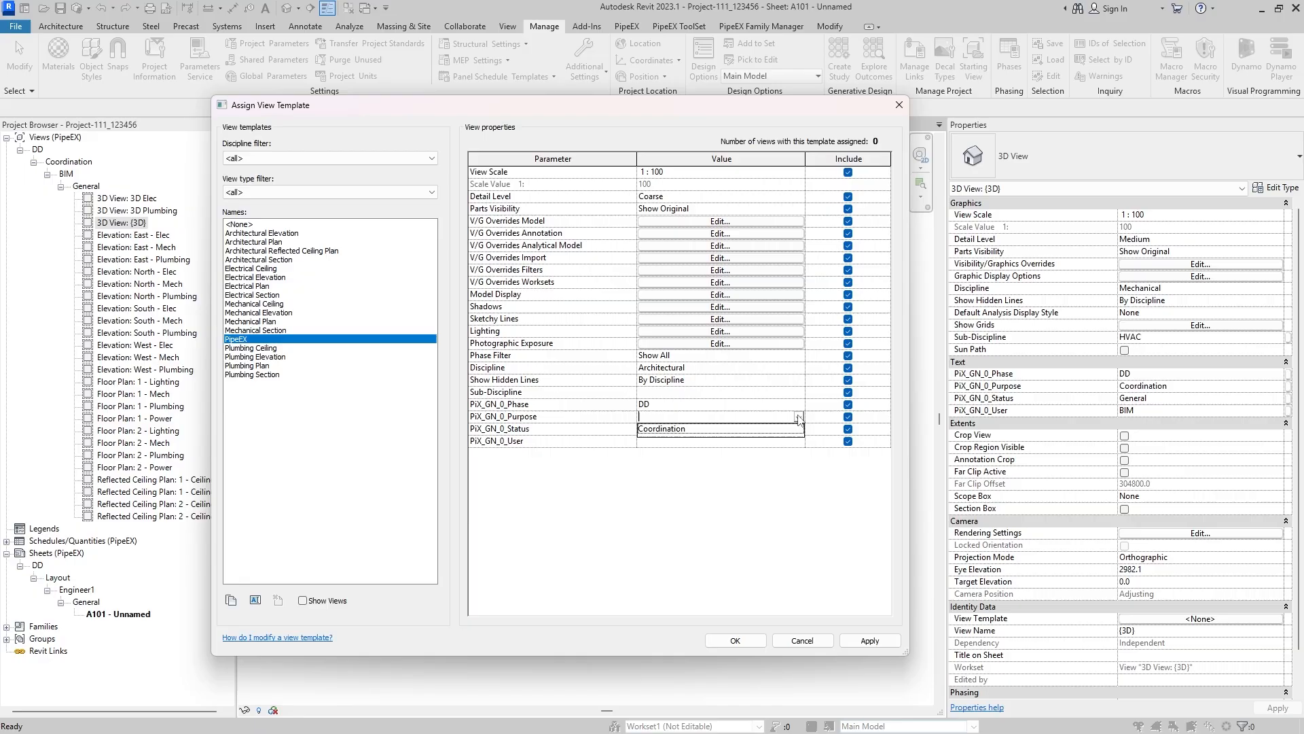
{"action": "left_click", "coordinate": [664, 417]}
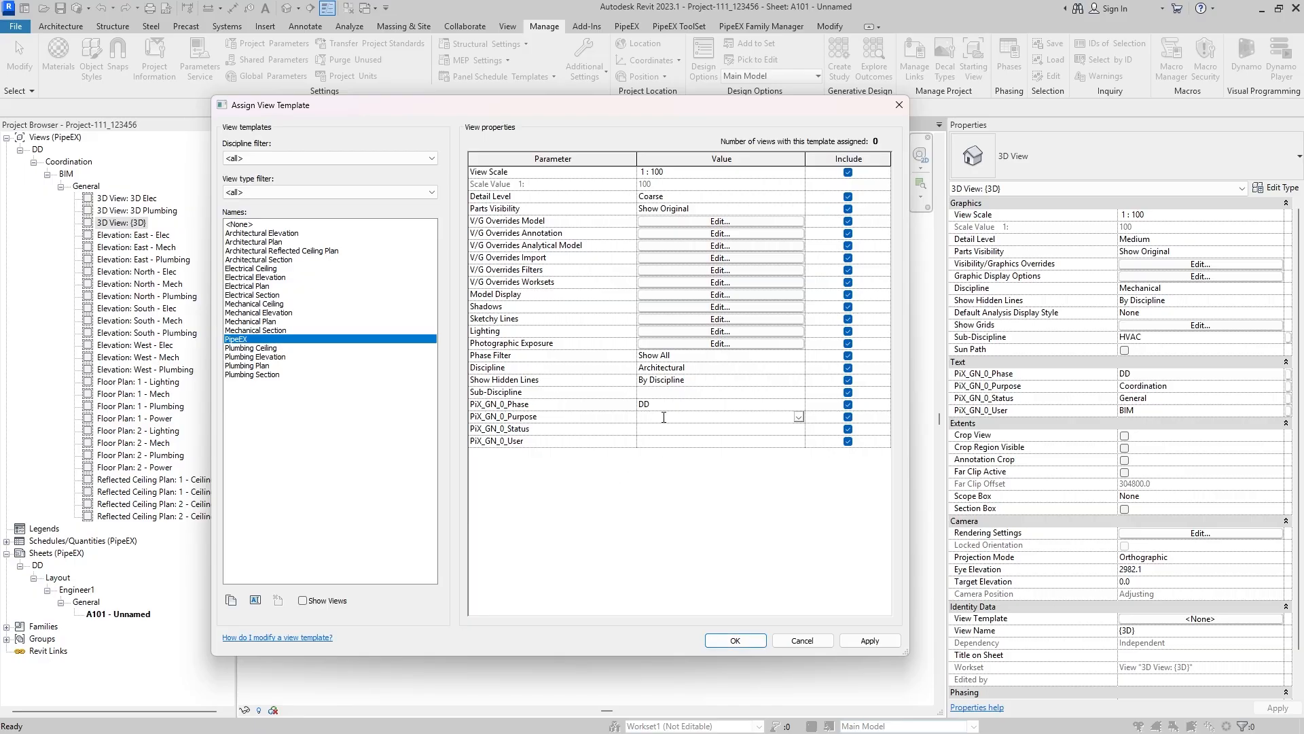
{"action": "type", "text": "Piping Layout"}
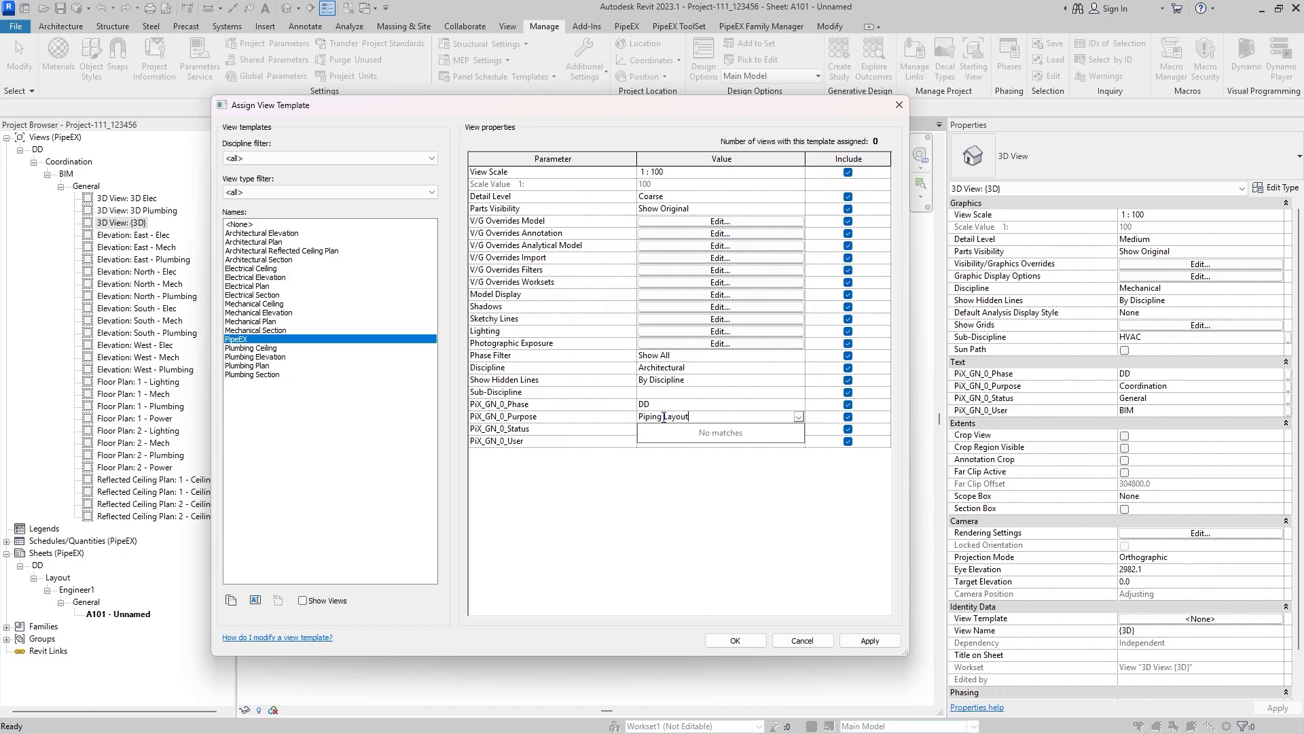
- Set the PipeEX template's PiX_GN_0_Status to New and PiX_GN_0_User to User1, and apply the values
{"action": "left_click", "coordinate": [664, 429]}
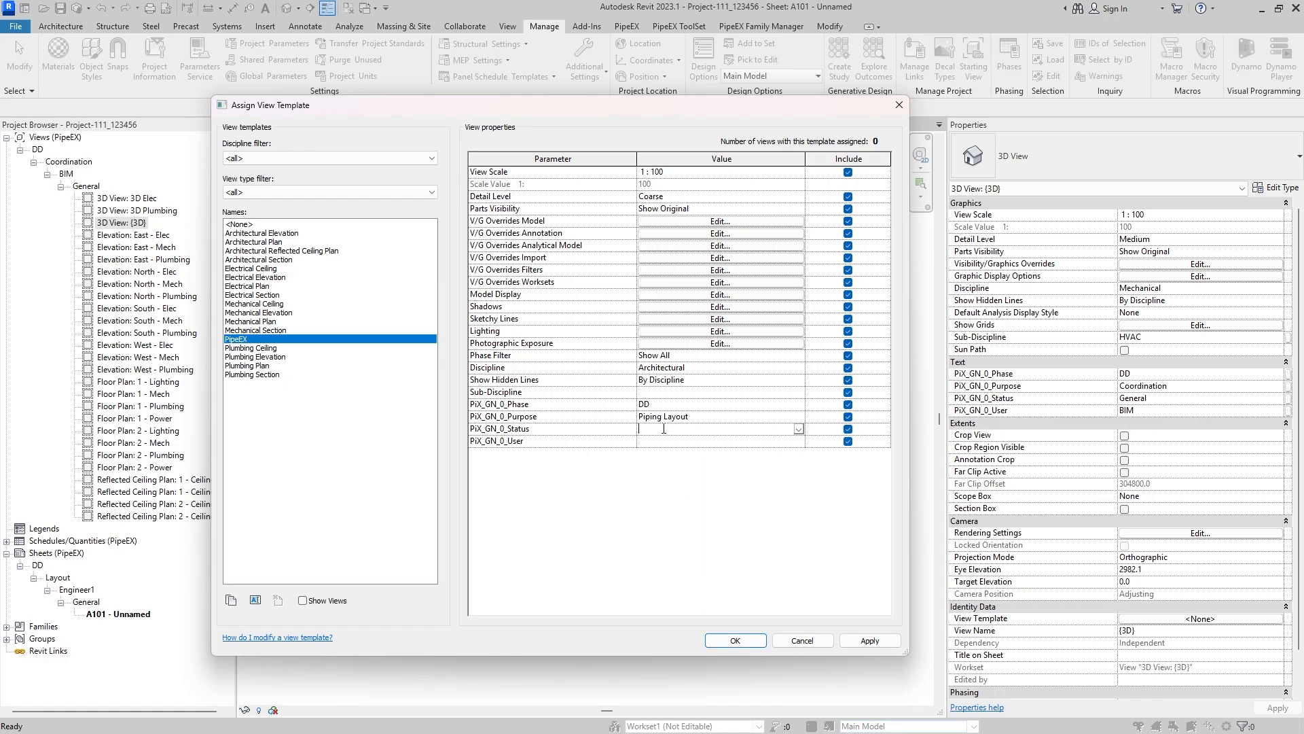
{"action": "type", "text": "New"}
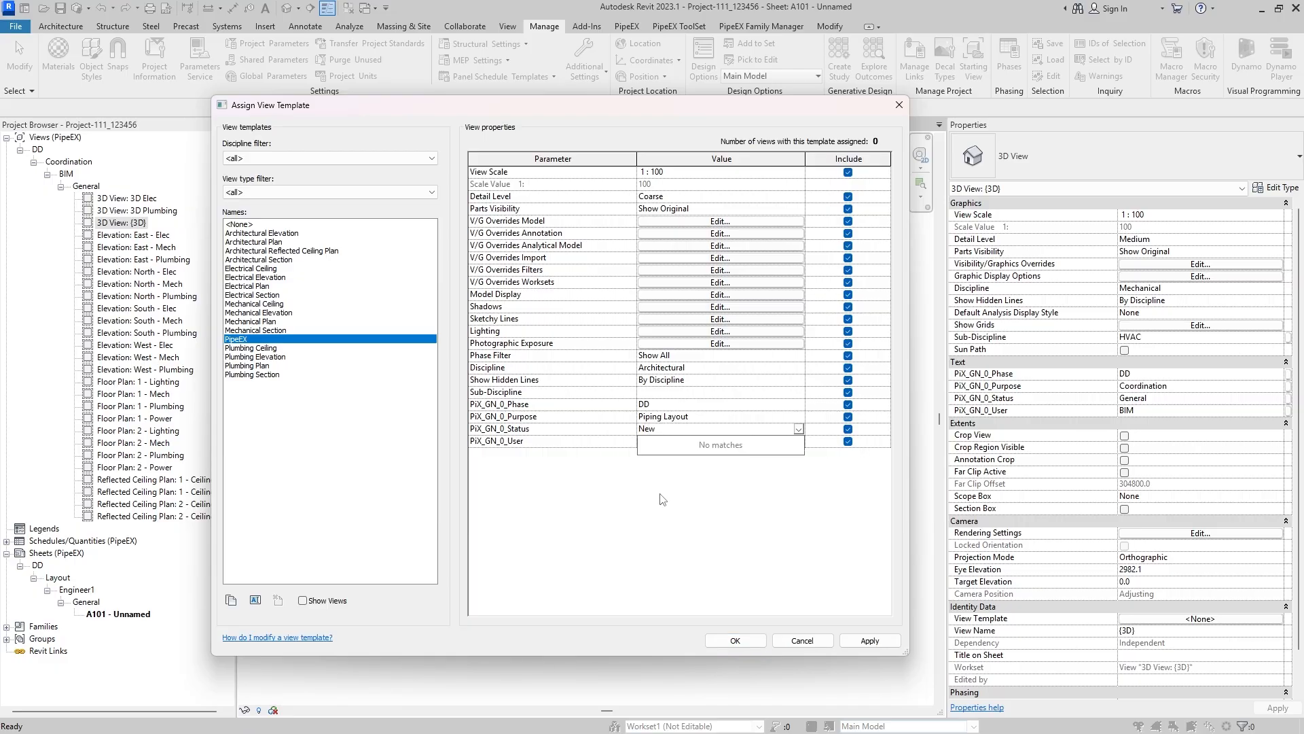
{"action": "left_click", "coordinate": [662, 441]}
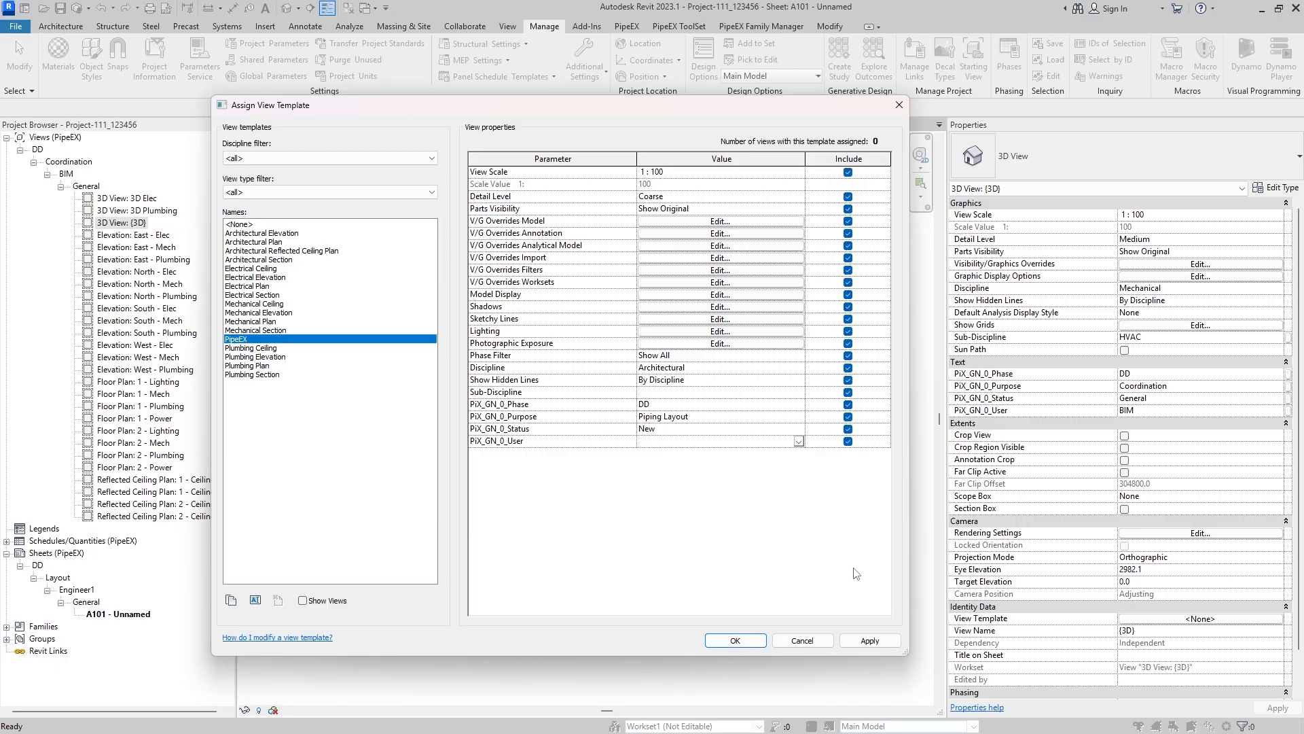
{"action": "type", "text": "User1"}
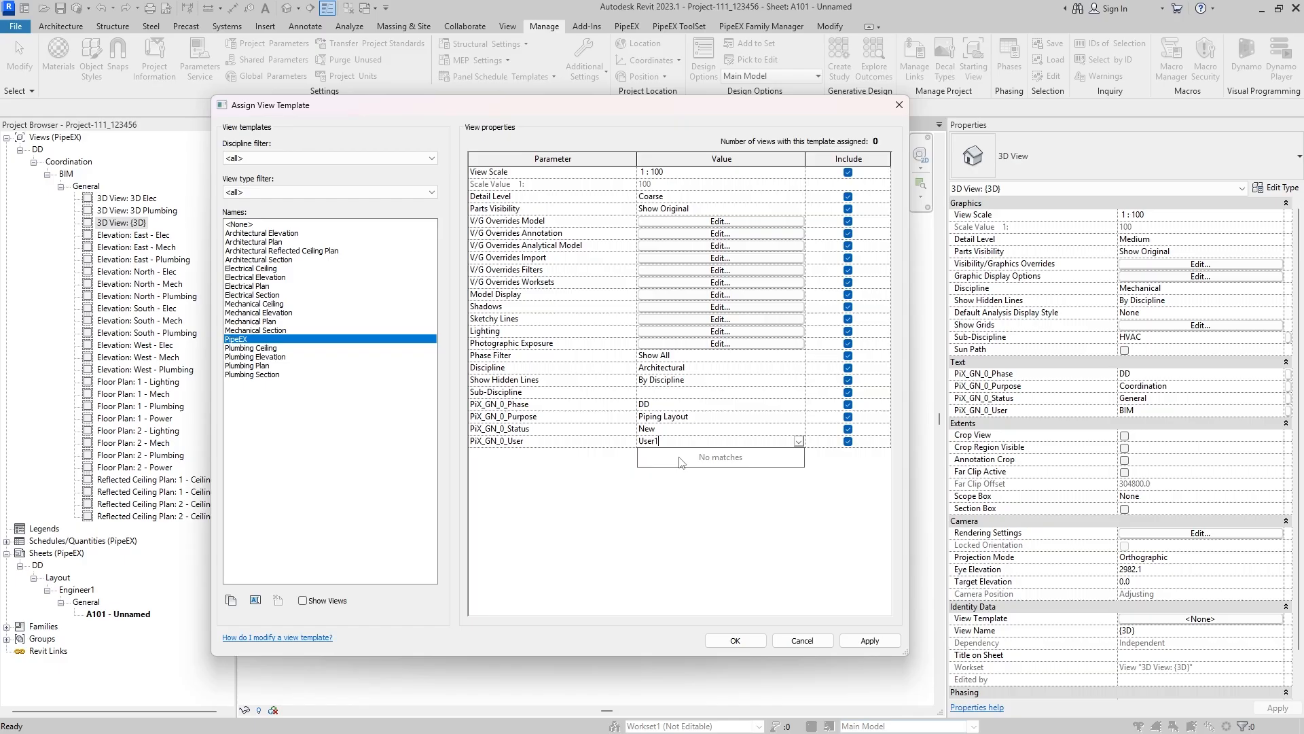
{"action": "left_click", "coordinate": [885, 641]}
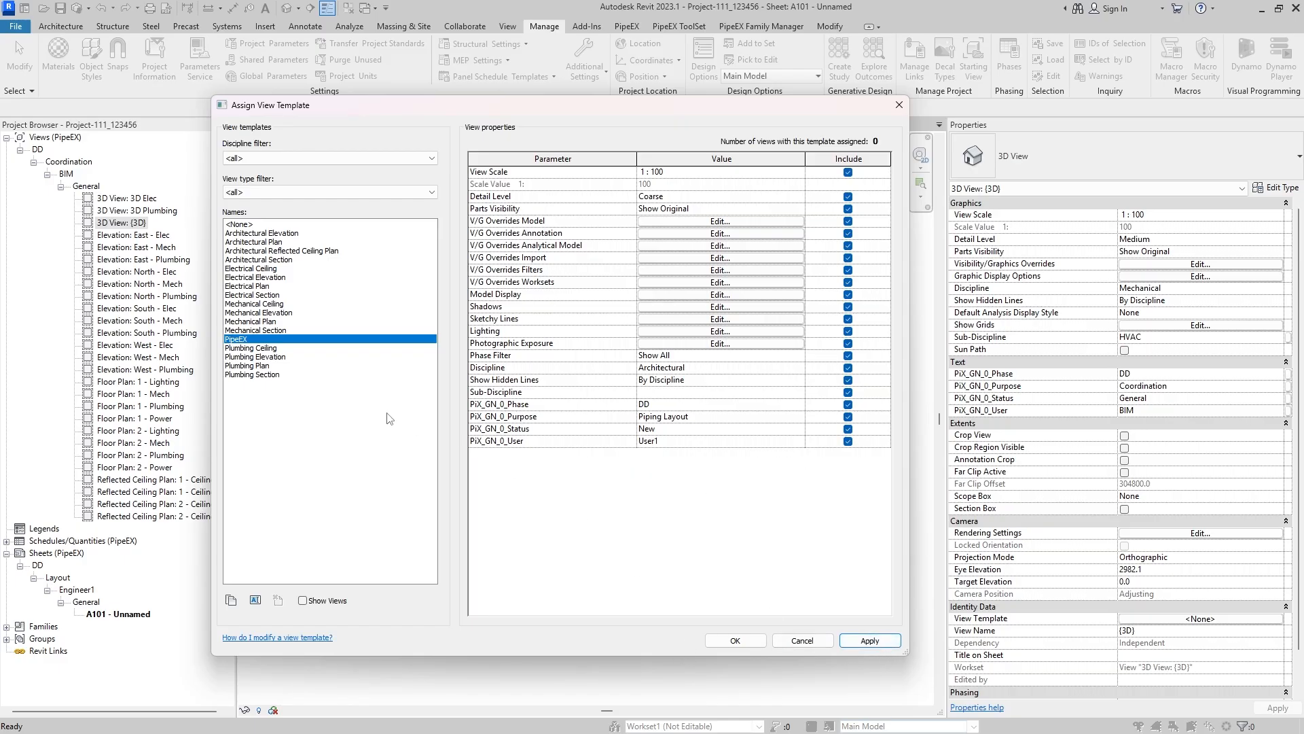
- Rename the PipeEX view template as User1_PipeEX
{"action": "left_click", "coordinate": [256, 600]}
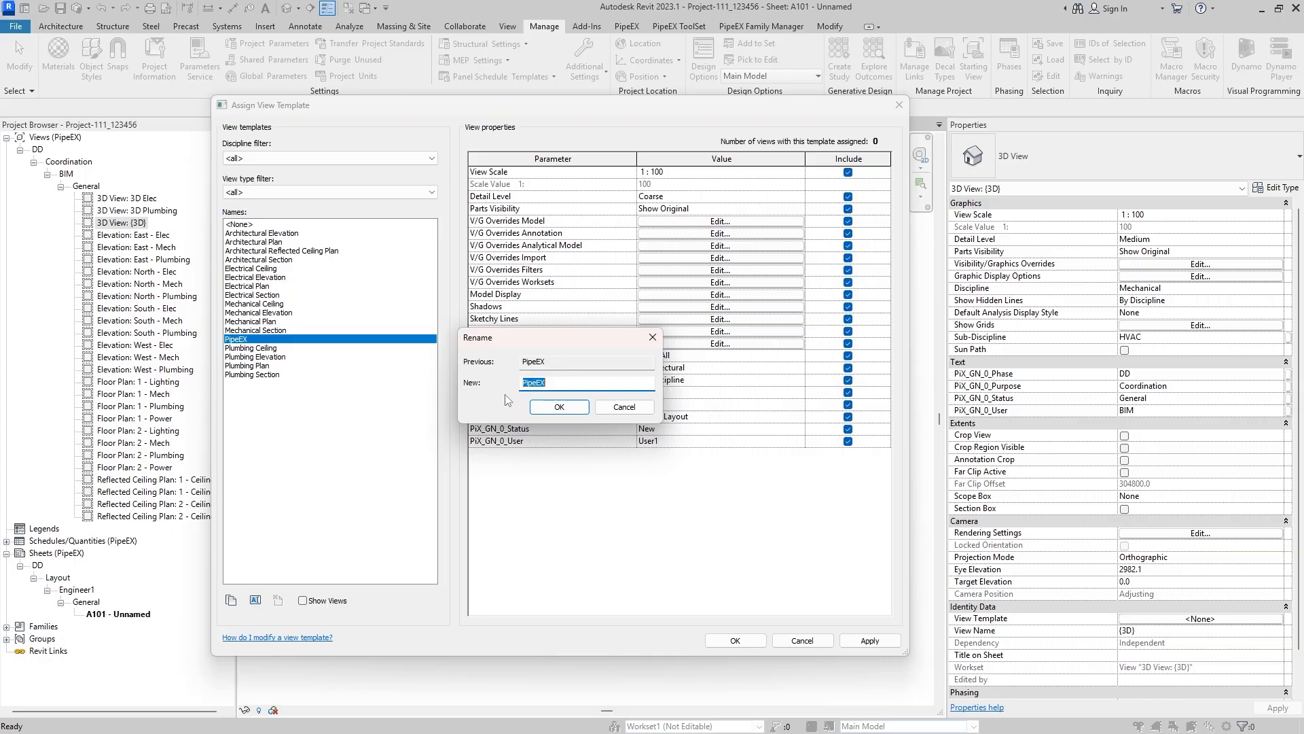
{"action": "left_click", "coordinate": [522, 383]}
{"action": "left_click_drag", "start_coordinate": [564, 338], "coordinate": [624, 414]}
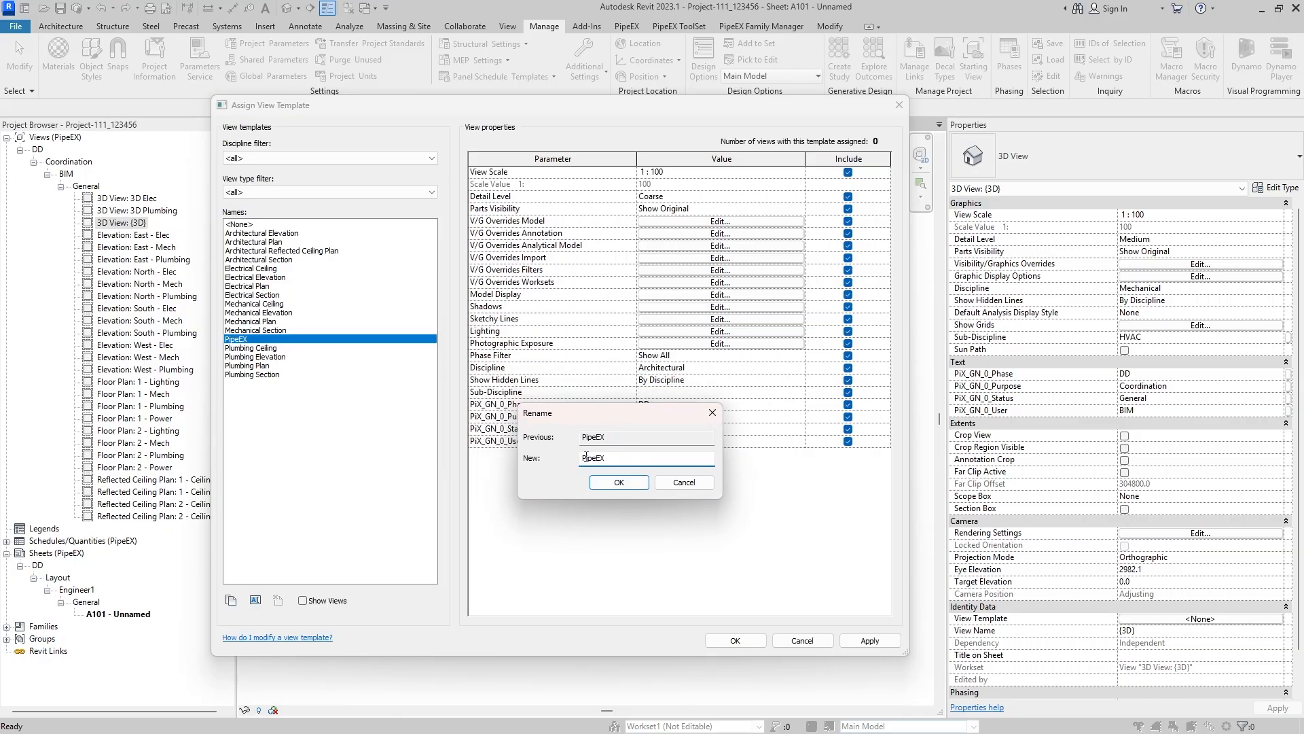
{"action": "left_click", "coordinate": [583, 458]}
{"action": "type", "text": "User1_"}
{"action": "left_click_drag", "start_coordinate": [635, 410], "coordinate": [625, 452]}
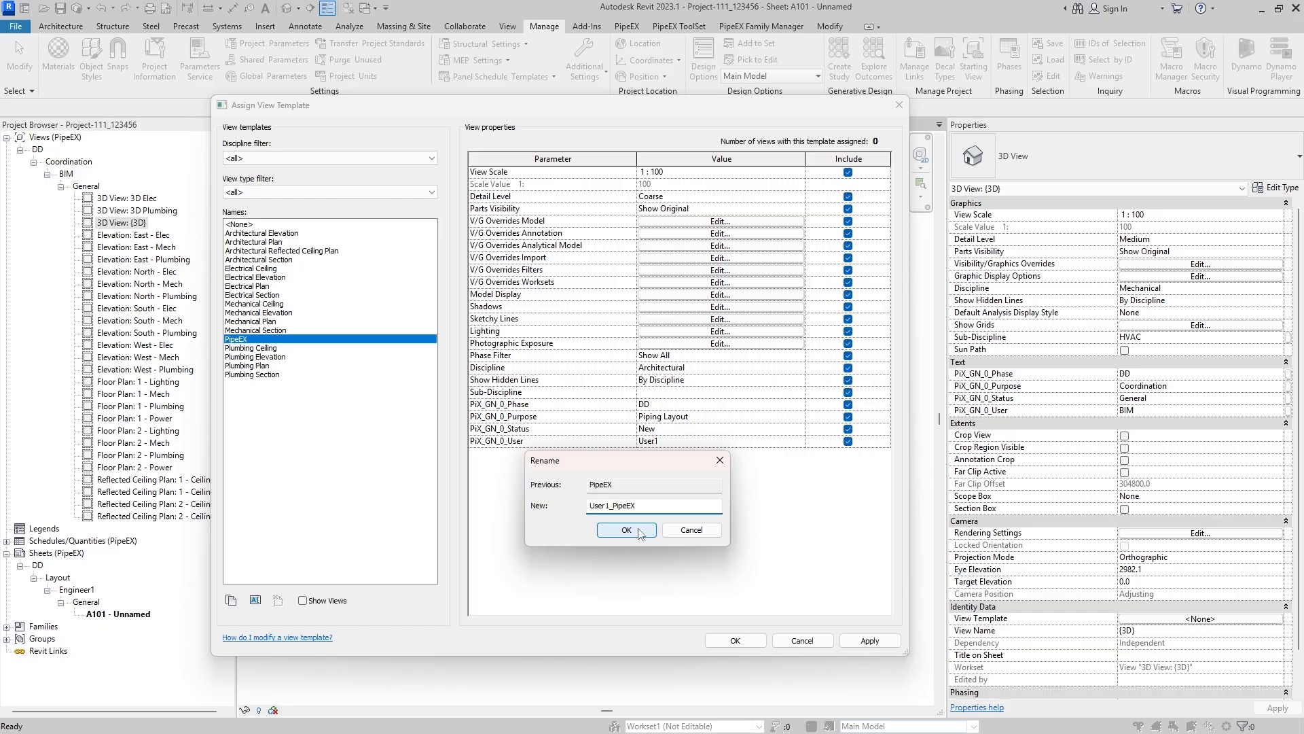
{"action": "left_click", "coordinate": [639, 531]}
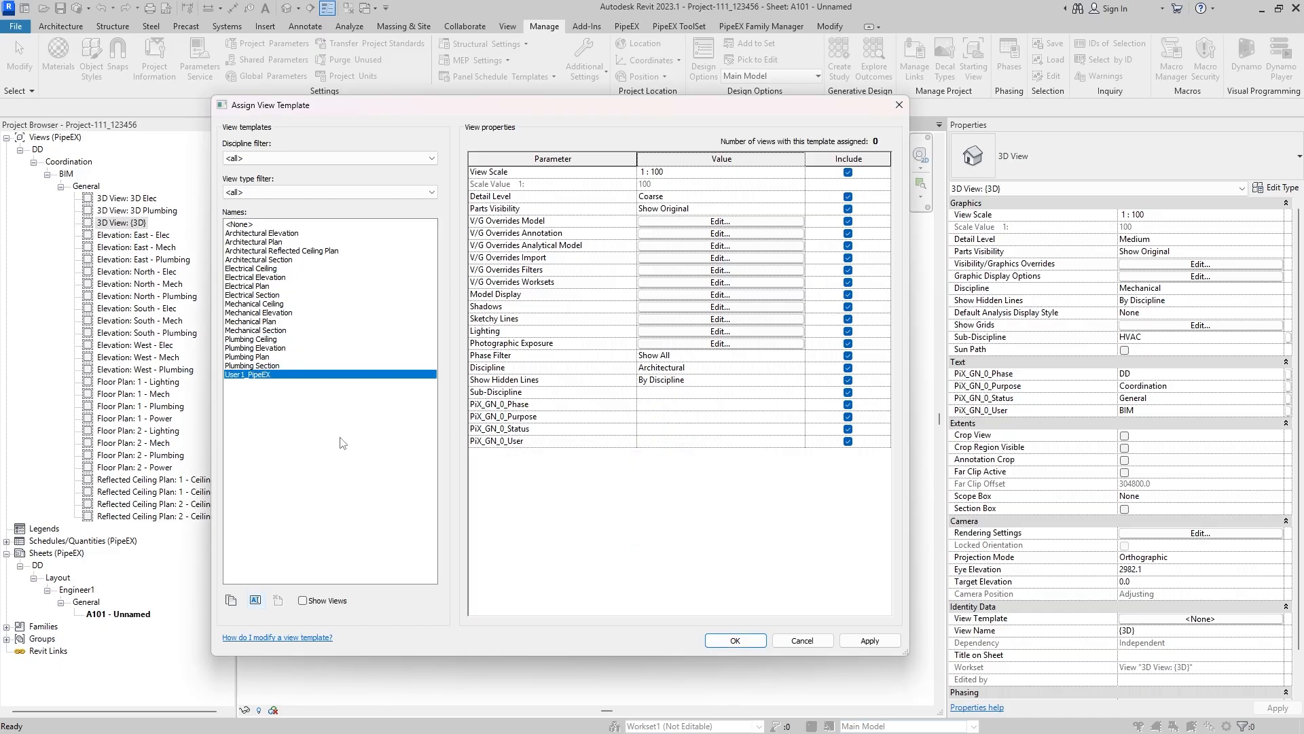
- Set PiX_GN_0_Phase to DD and PiX_GN_0_Purpose to Coordination in the User1_PipeEX template
{"action": "left_click", "coordinate": [703, 405]}
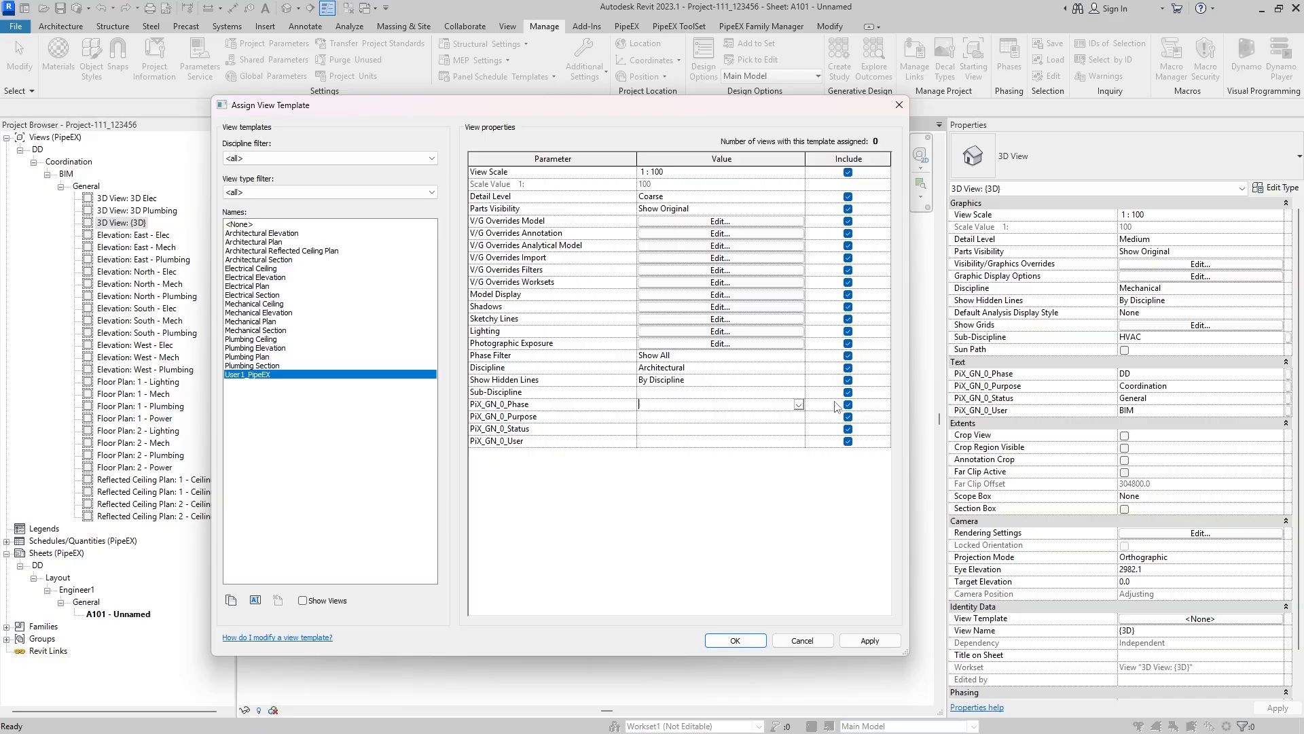
{"action": "left_click", "coordinate": [800, 406]}
{"action": "left_click", "coordinate": [710, 417]}
{"action": "left_click", "coordinate": [708, 418]}
{"action": "left_click", "coordinate": [799, 417]}
{"action": "left_click", "coordinate": [663, 431]}
- Check the existing PiX_GN_0_Status choices and change the template's PiX_GN_0_Purpose to Piping Layout
{"action": "left_click", "coordinate": [717, 428]}
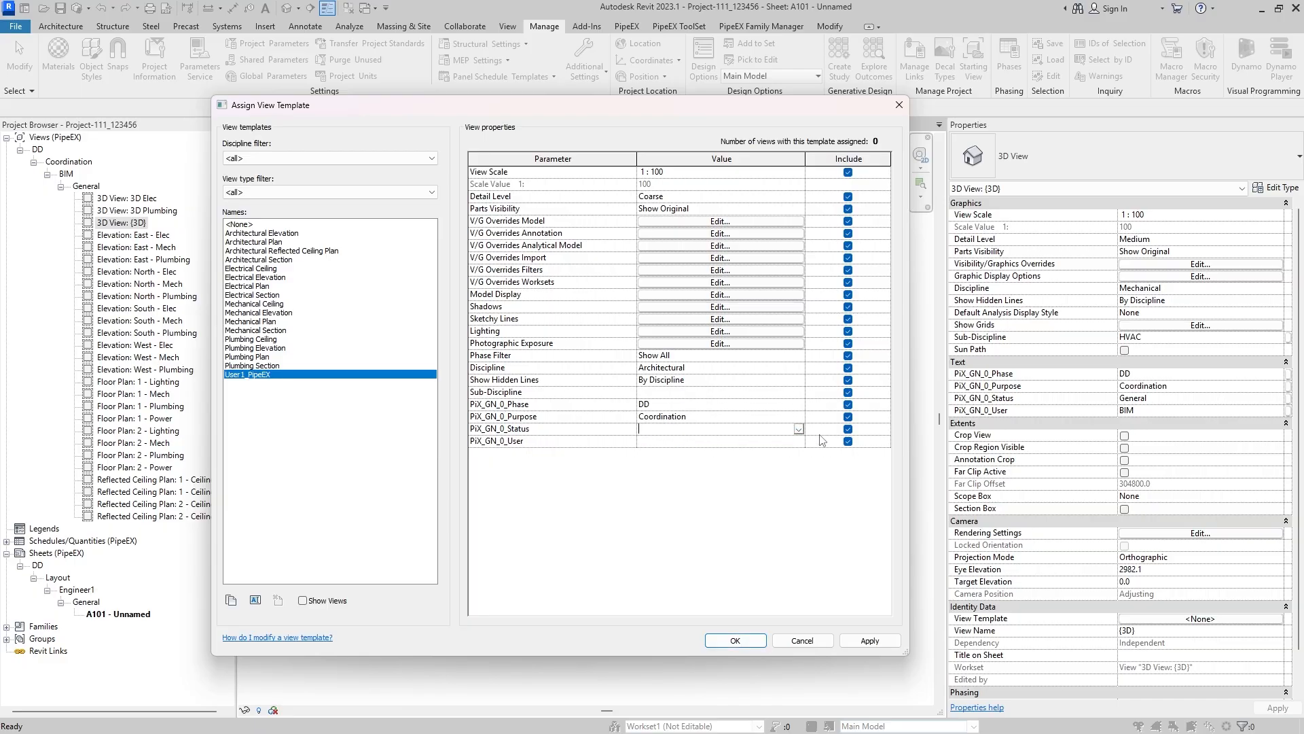
{"action": "left_click", "coordinate": [801, 428]}
{"action": "left_click", "coordinate": [779, 419]}
{"action": "left_click", "coordinate": [698, 415]}
{"action": "type", "text": "Piping Layout"}
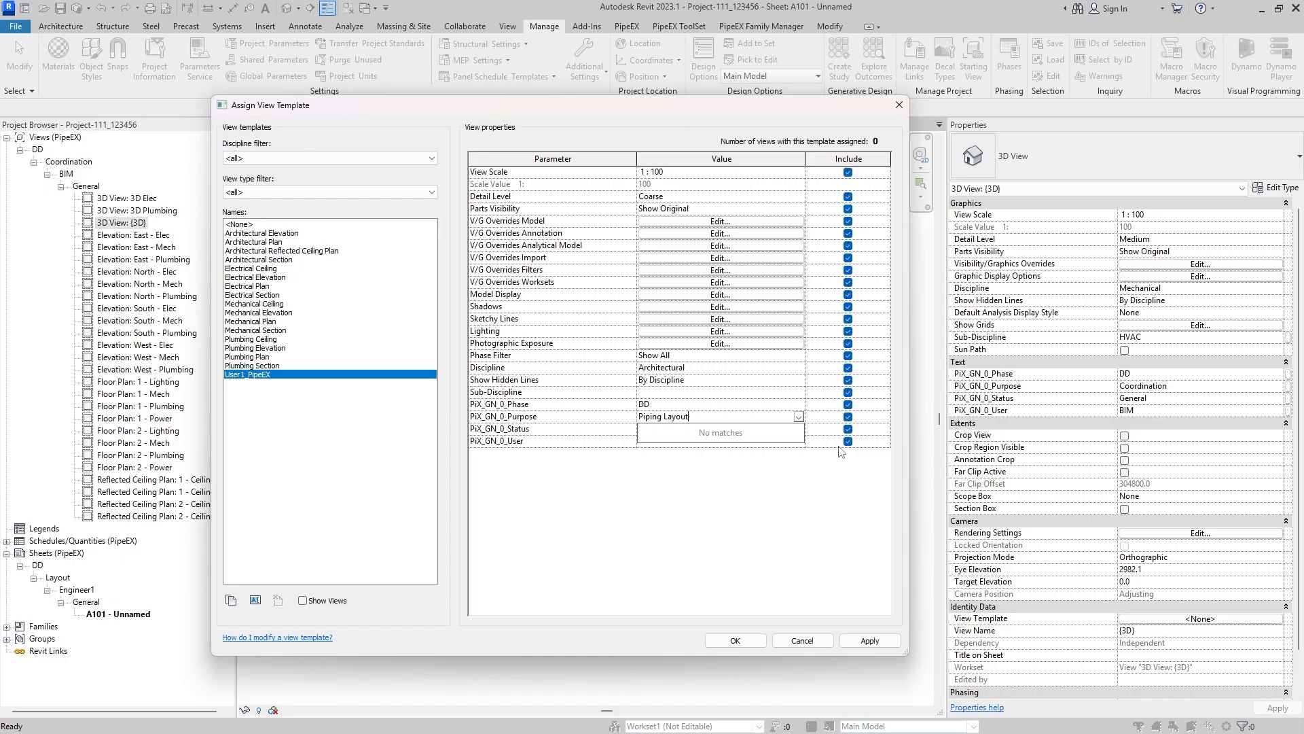
{"action": "left_click", "coordinate": [714, 494]}
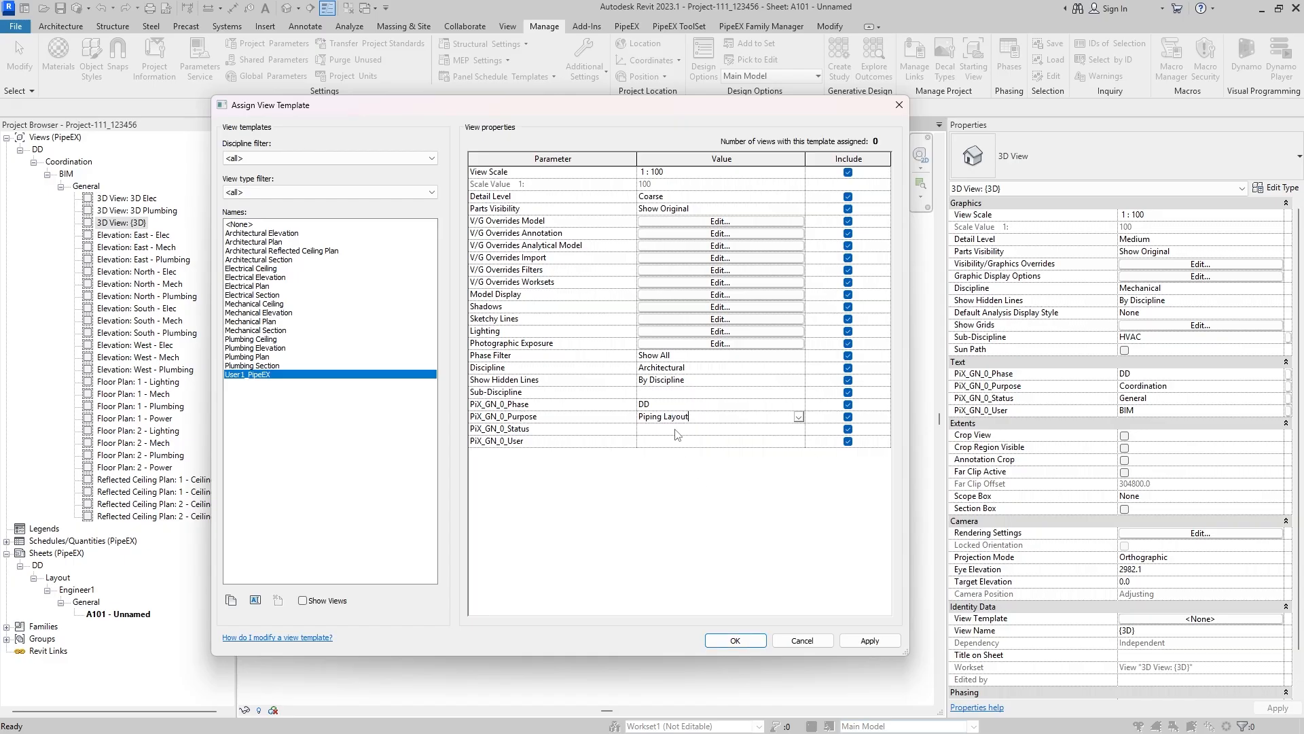
- Set PiX_GN_0_Status to New and PiX_GN_0_User to User1 in the User1_PipeEX template
{"action": "left_click", "coordinate": [676, 430]}
{"action": "type", "text": "N"}
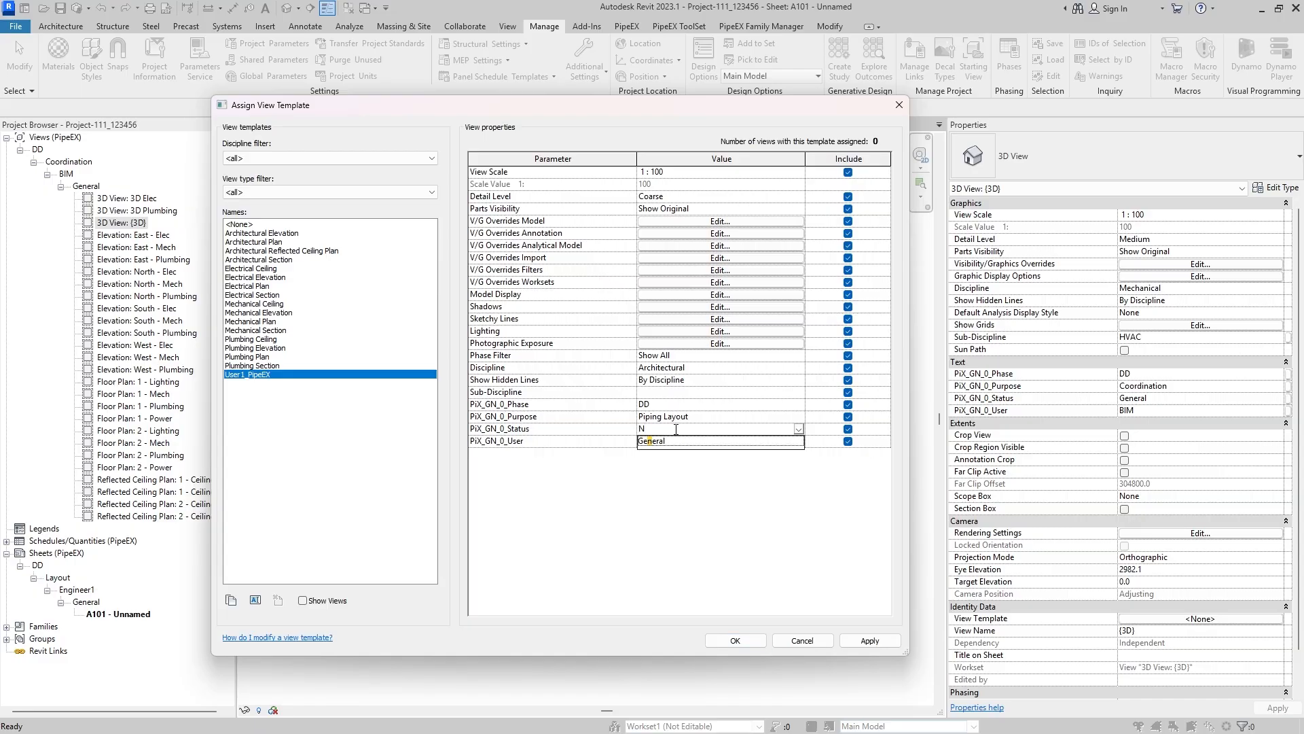
{"action": "type", "text": "ew"}
{"action": "left_click", "coordinate": [662, 476]}
{"action": "left_click", "coordinate": [659, 442]}
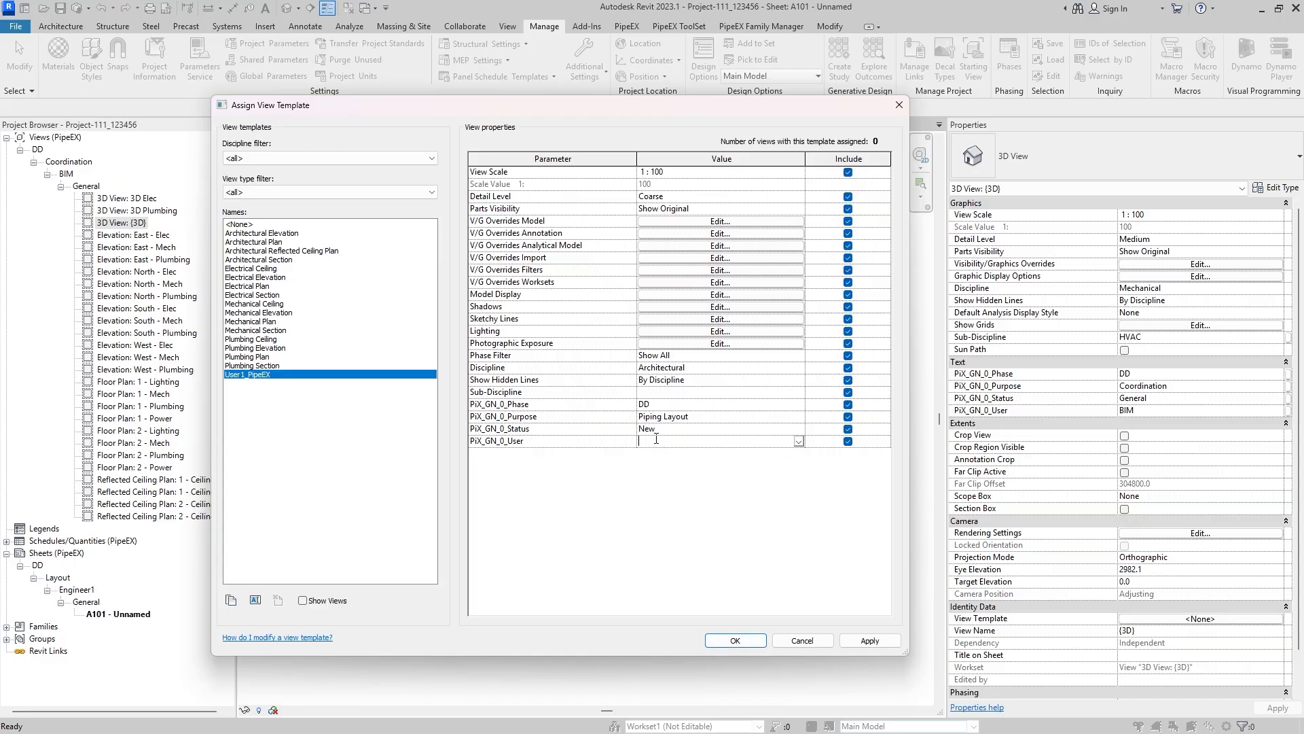
{"action": "type", "text": "Us"}
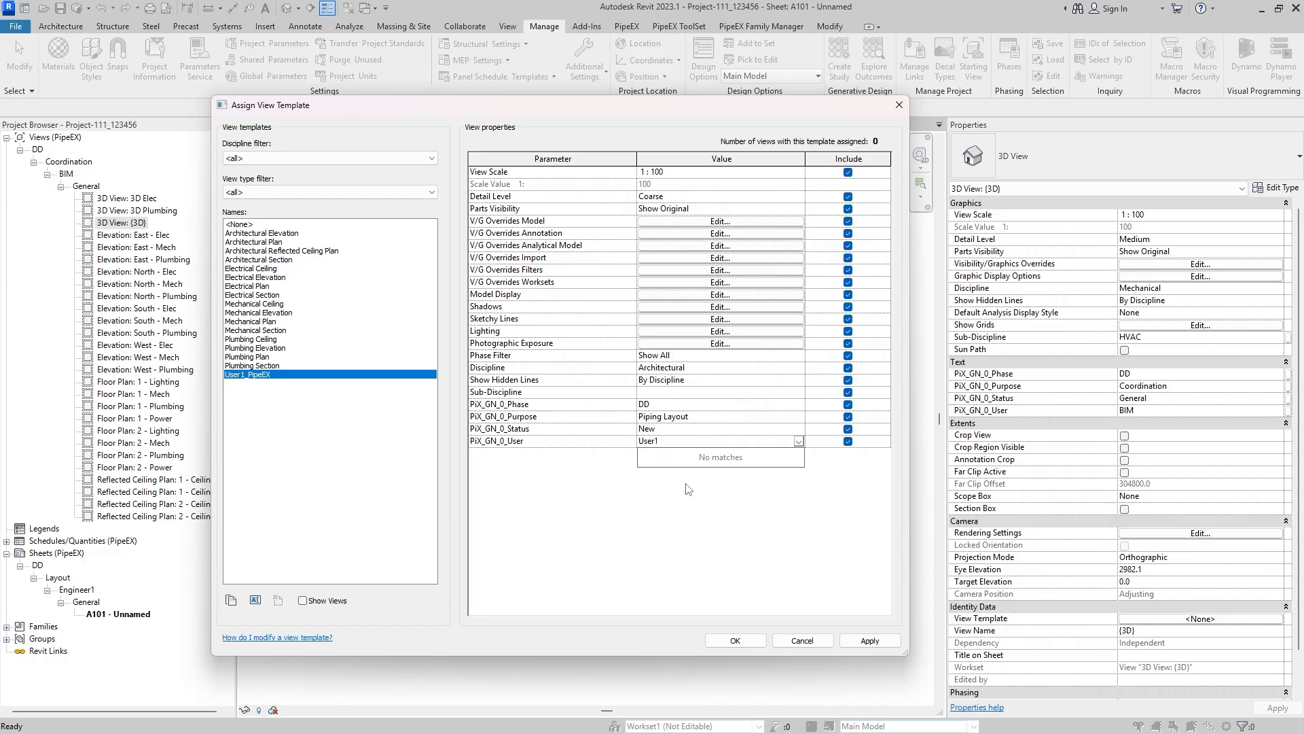
{"action": "type", "text": "er1"}
- Complete PiX_GN_0_User as User1 and assign the User1_PipeEX template to the {3D} view
{"action": "left_click", "coordinate": [870, 641]}
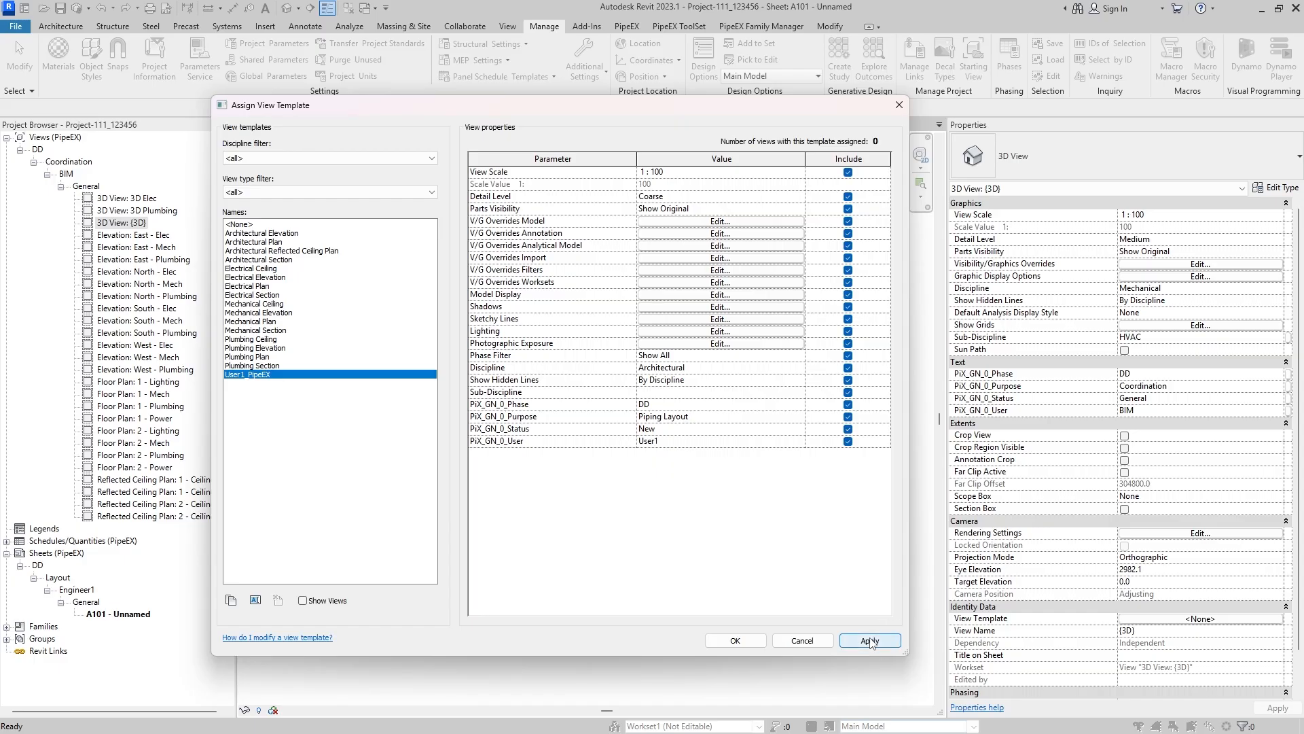
{"action": "left_click", "coordinate": [734, 640]}
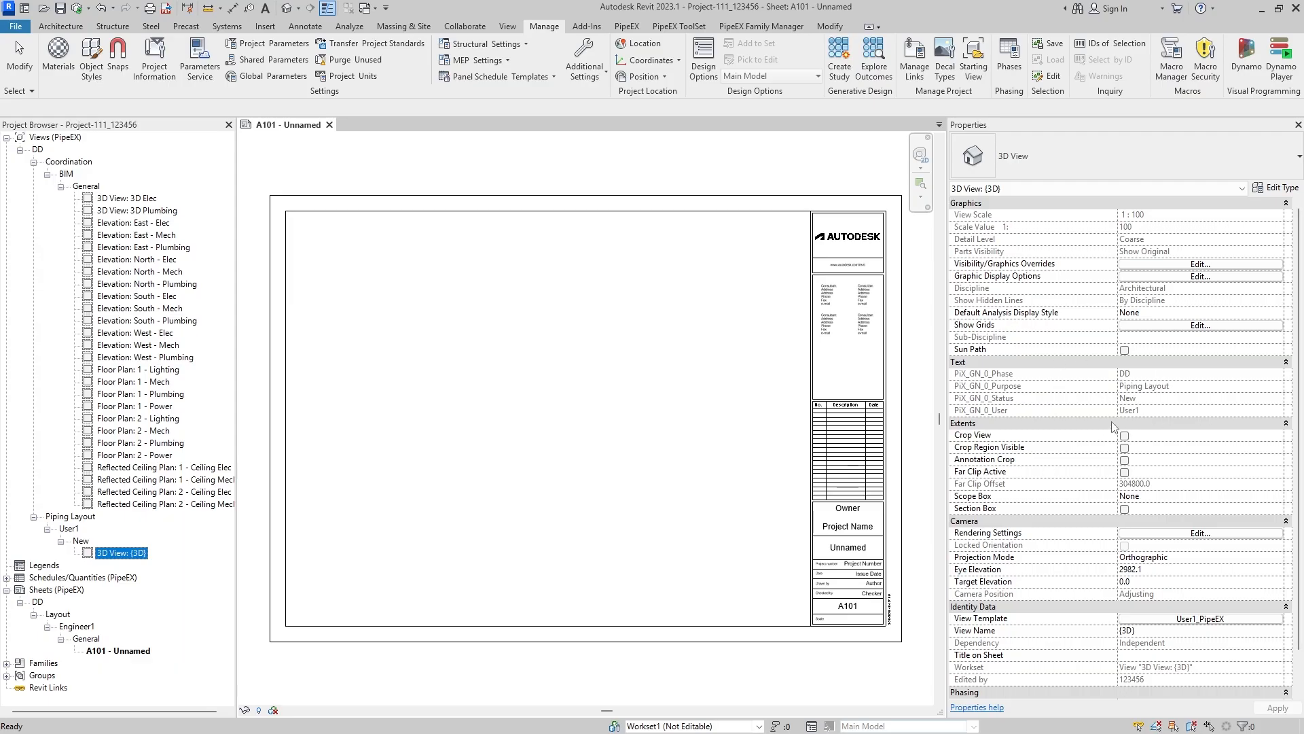
{"action": "left_click", "coordinate": [1168, 382]}
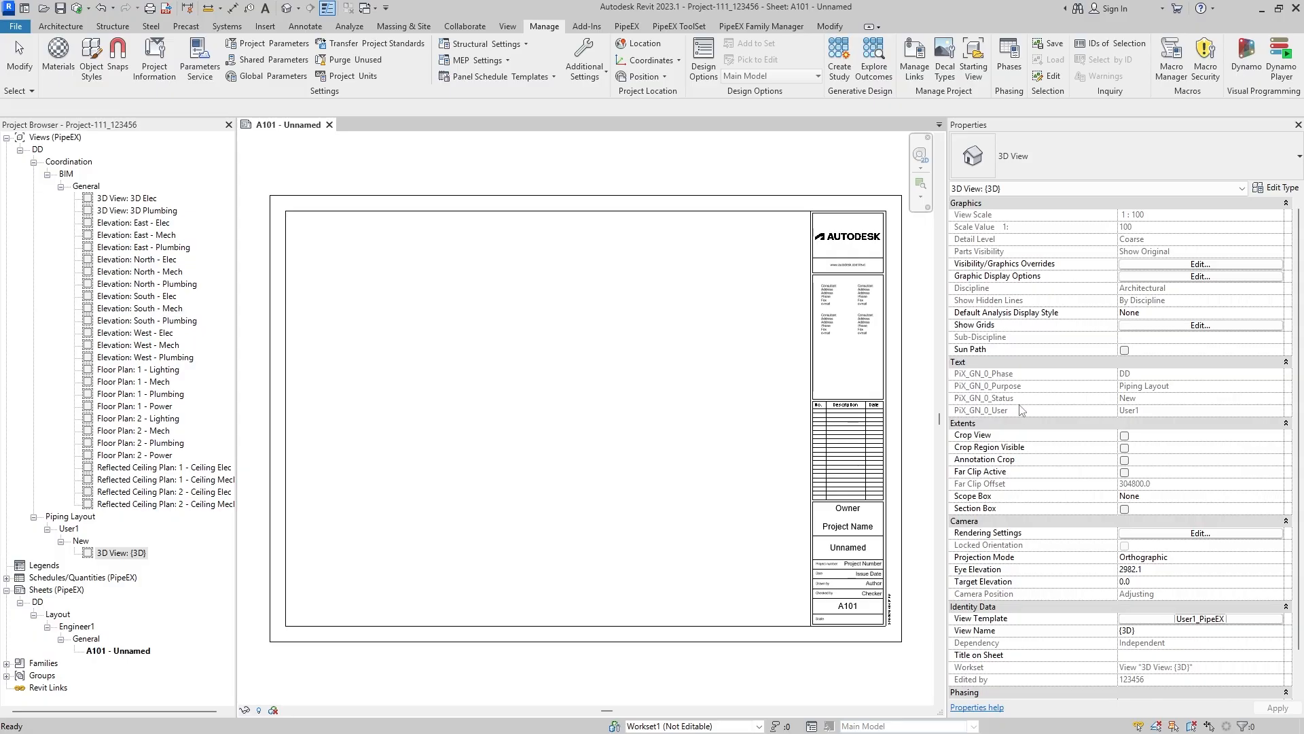
{"action": "left_click", "coordinate": [832, 660]}
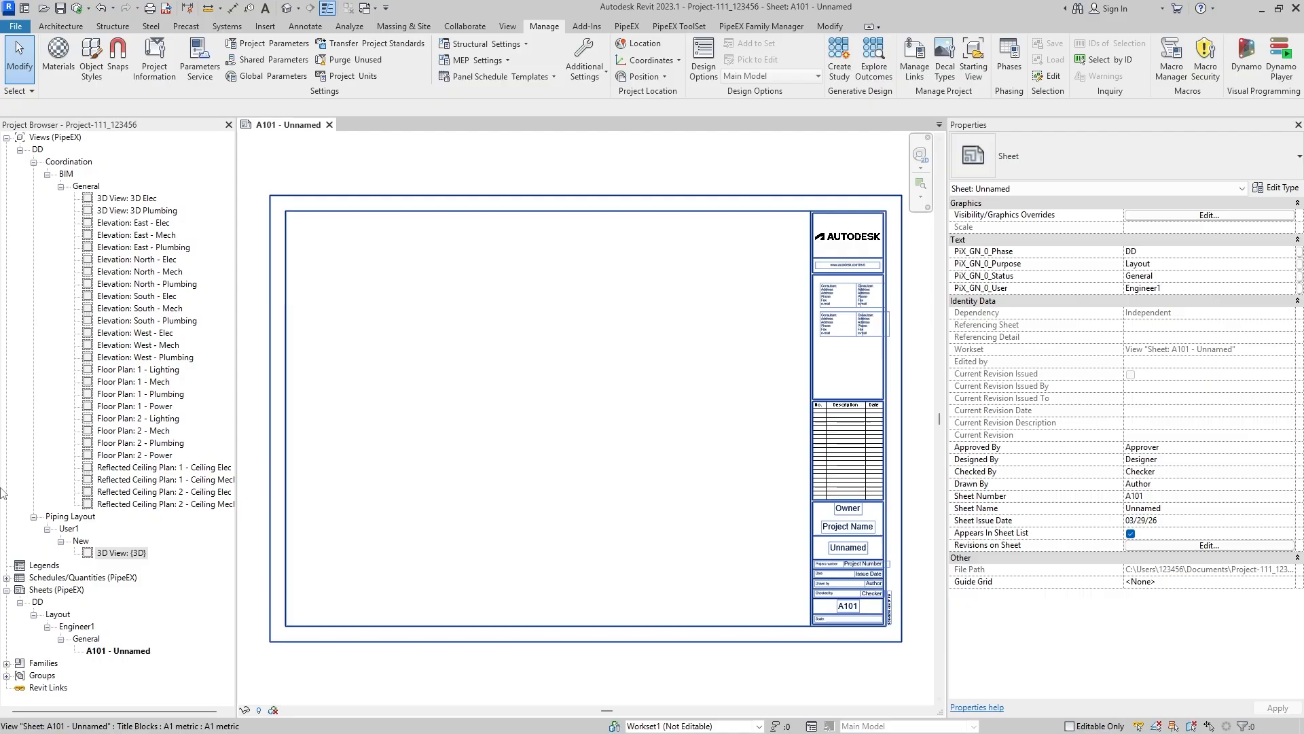
- Duplicate the User1_PipeEX view template of the {3D} view under the name User2_PipeEX
{"action": "left_click", "coordinate": [112, 554]}
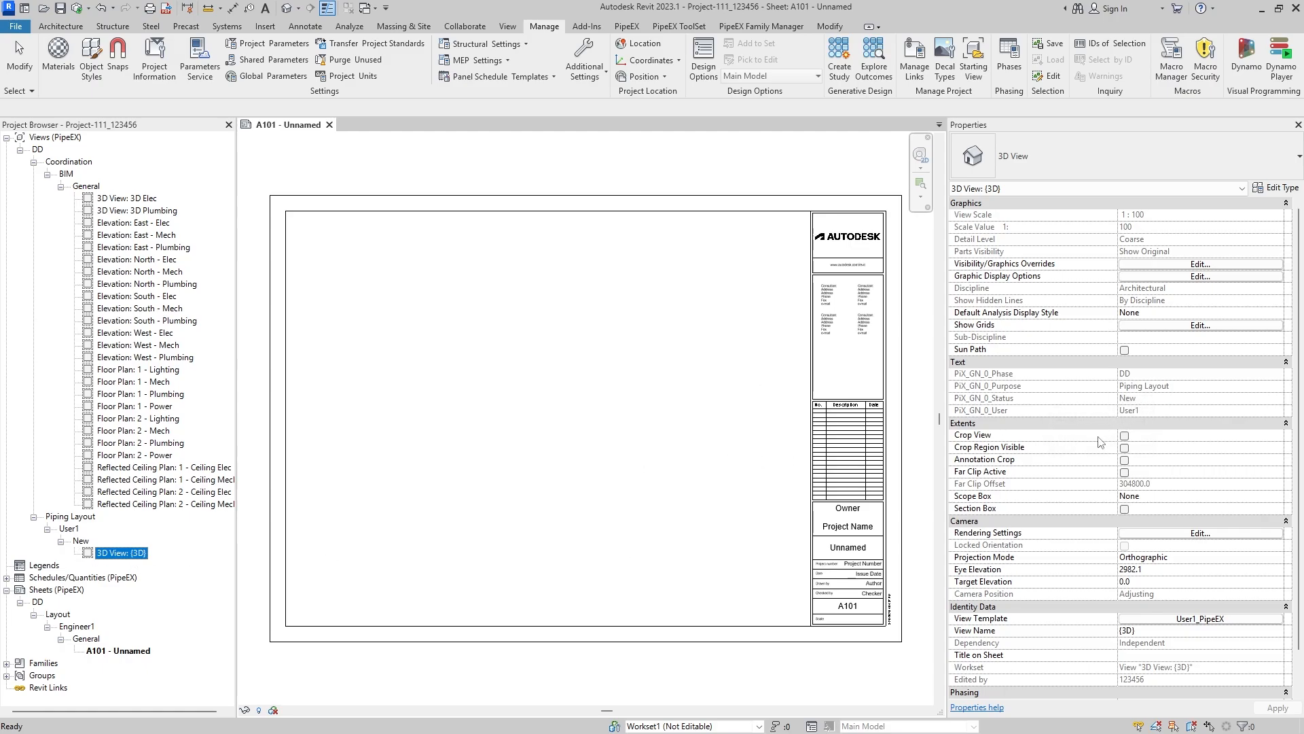
{"action": "left_click", "coordinate": [1181, 619]}
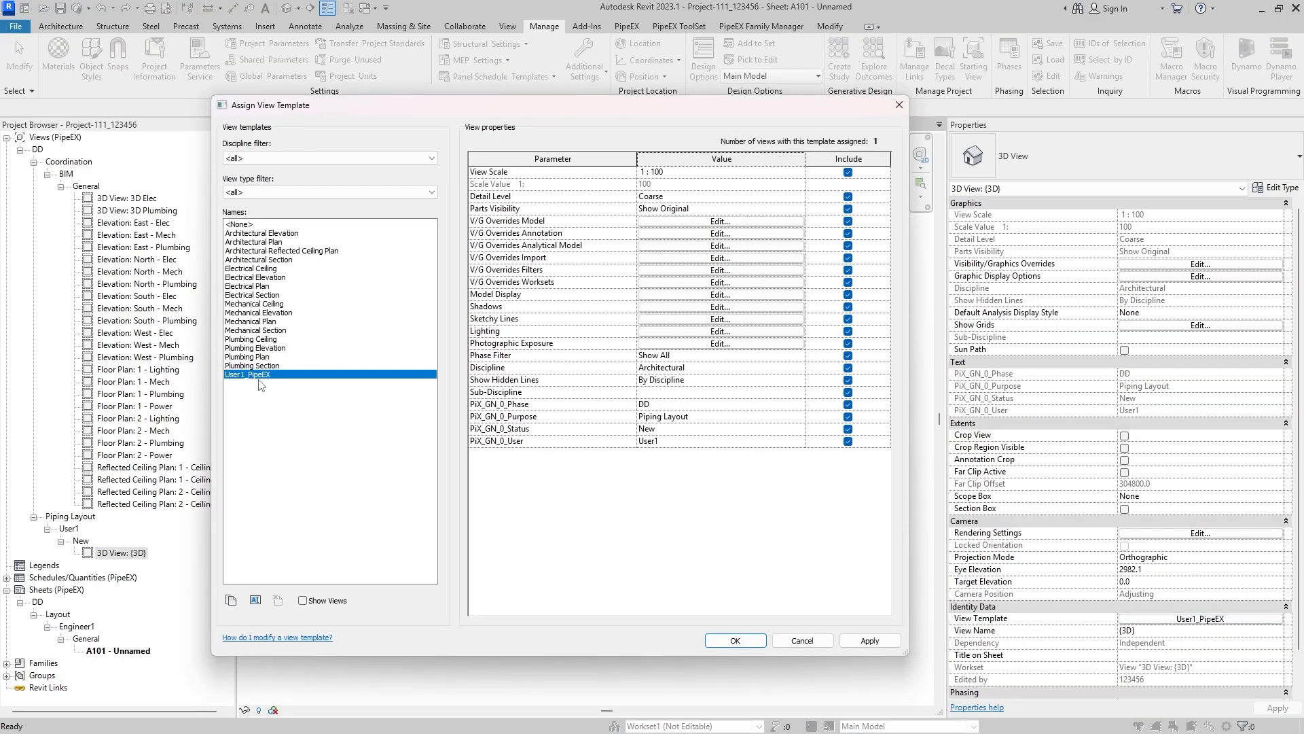
{"action": "left_click", "coordinate": [233, 600]}
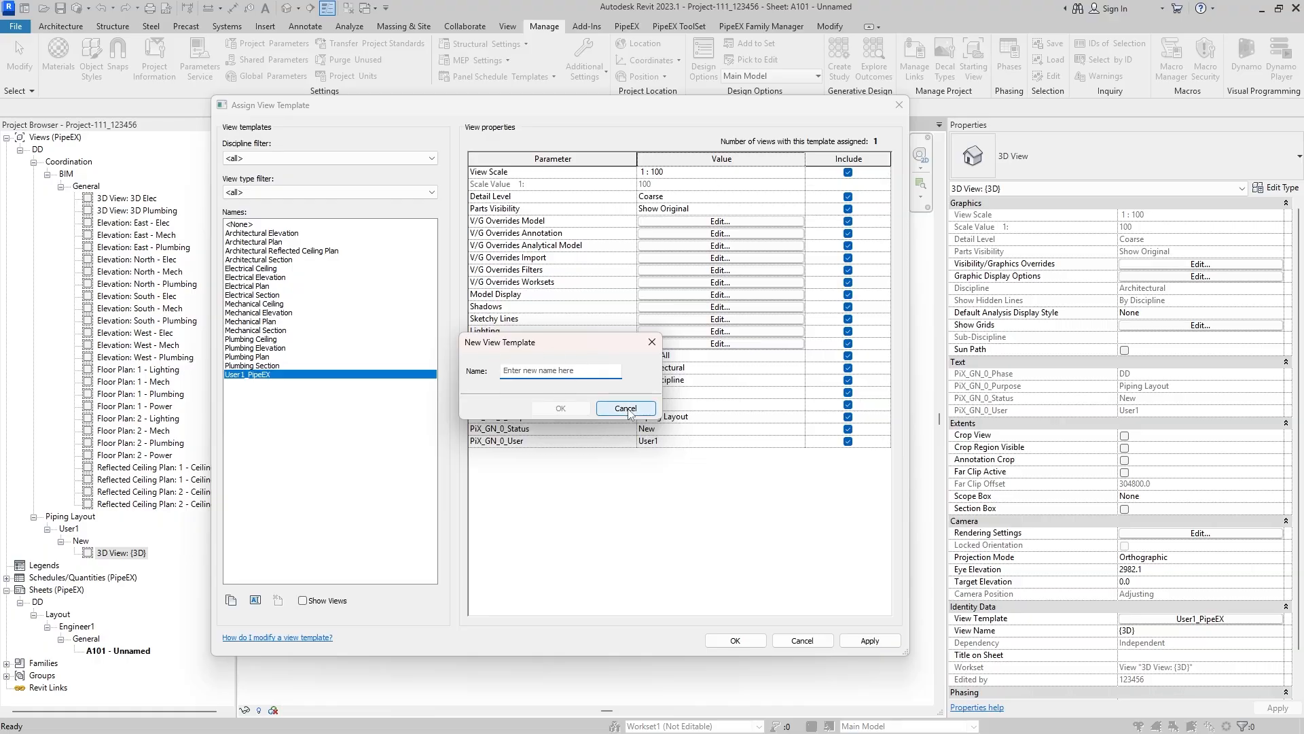
{"action": "left_click_drag", "start_coordinate": [564, 346], "coordinate": [604, 371]}
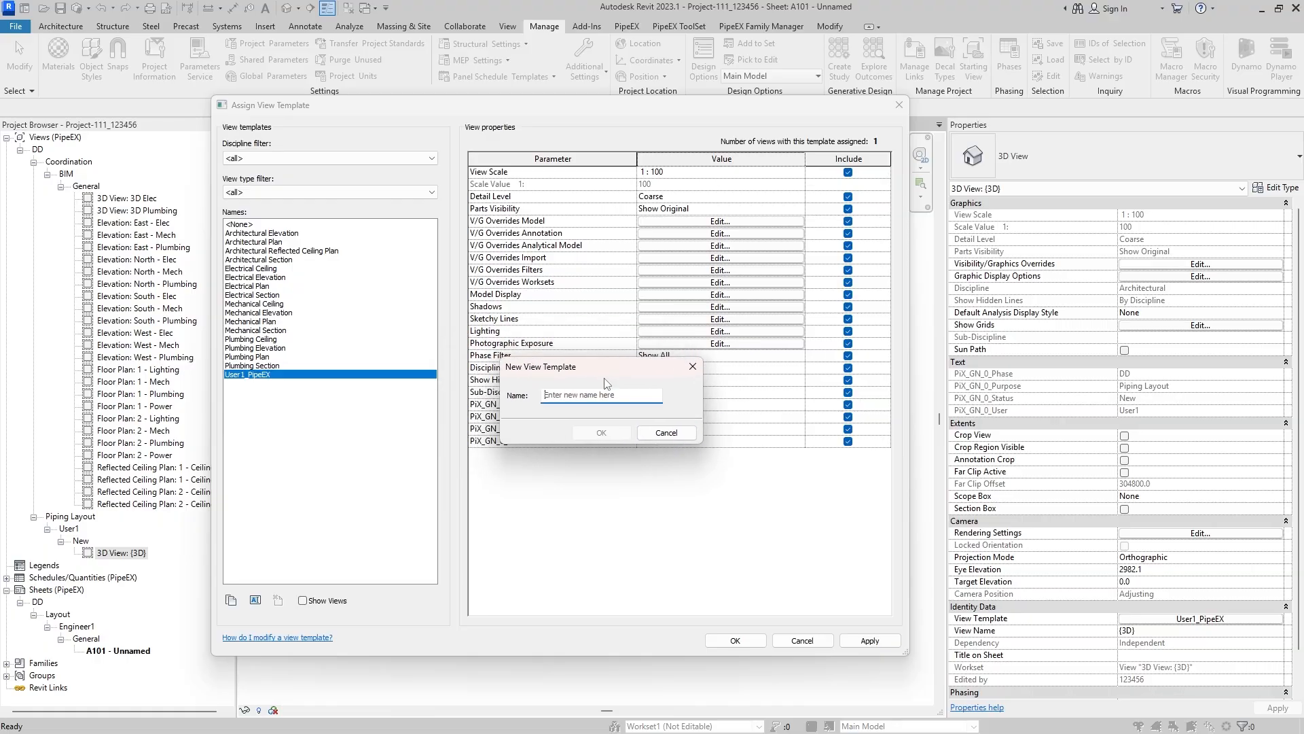
{"action": "left_click", "coordinate": [591, 398]}
{"action": "type", "text": "User2_PipeEX"}
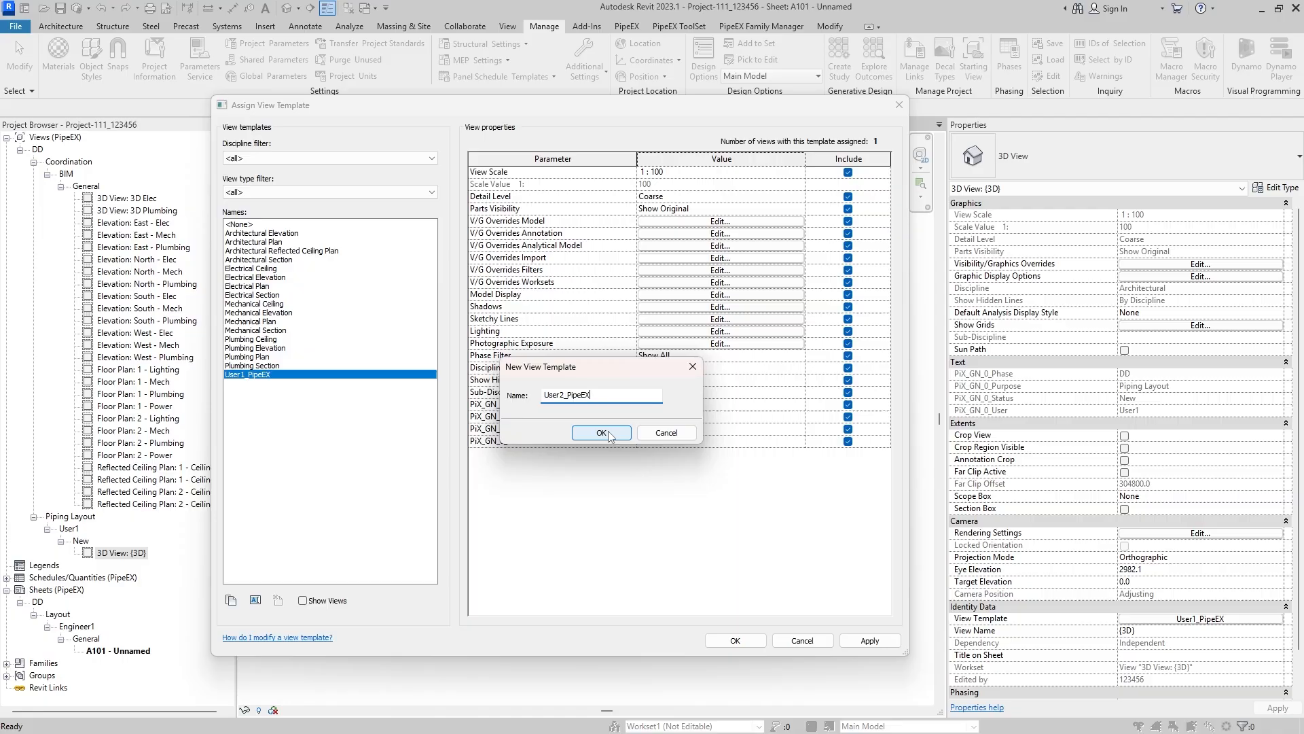
{"action": "left_click", "coordinate": [601, 433]}
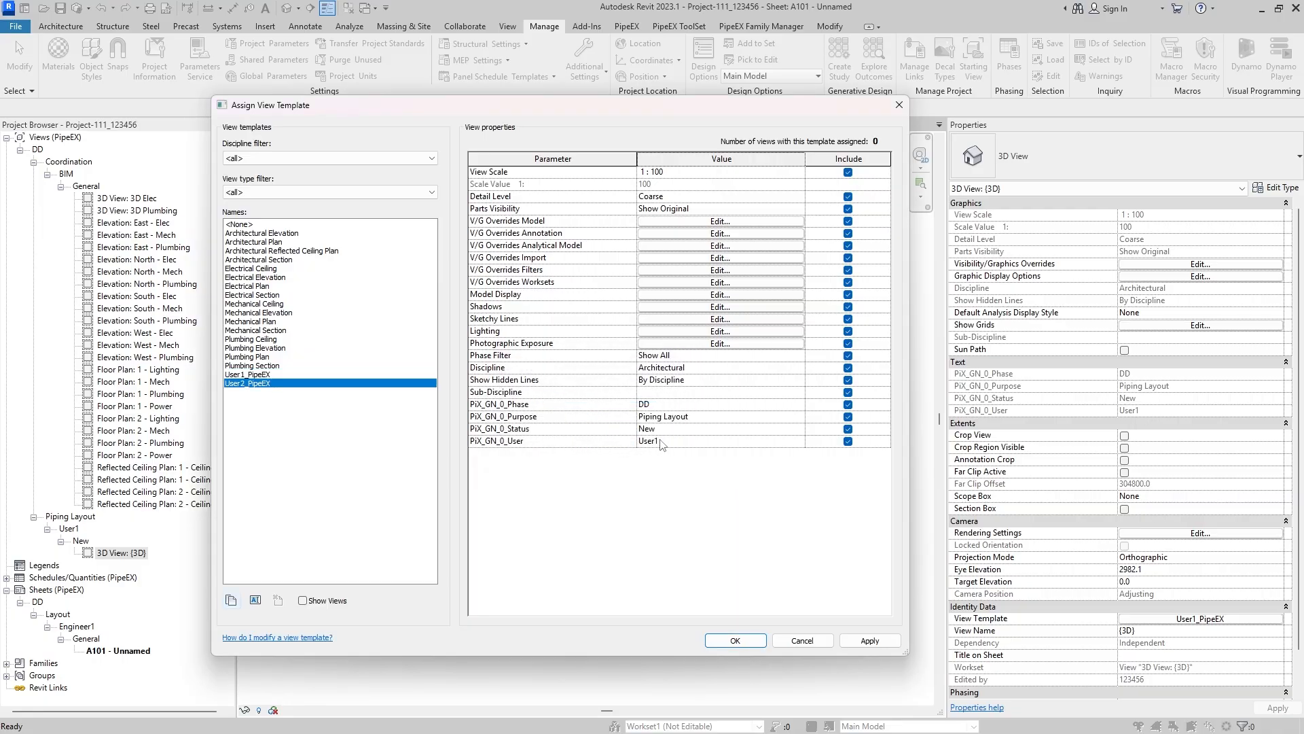
- Set PiX_GN_0_User to User2 in the User2_PipeEX template and assign the template to the {3D} view
{"action": "left_click", "coordinate": [665, 440]}
{"action": "key", "text": "BackSpace"}
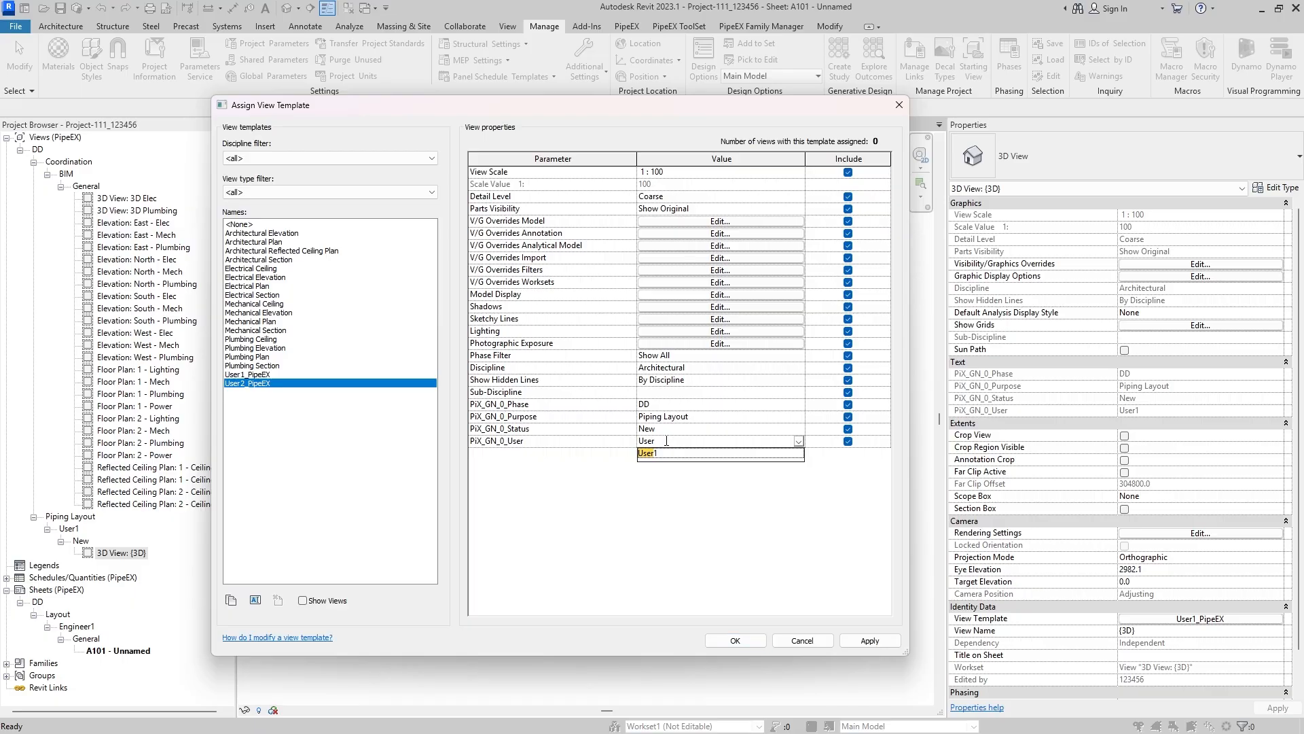
{"action": "type", "text": "2"}
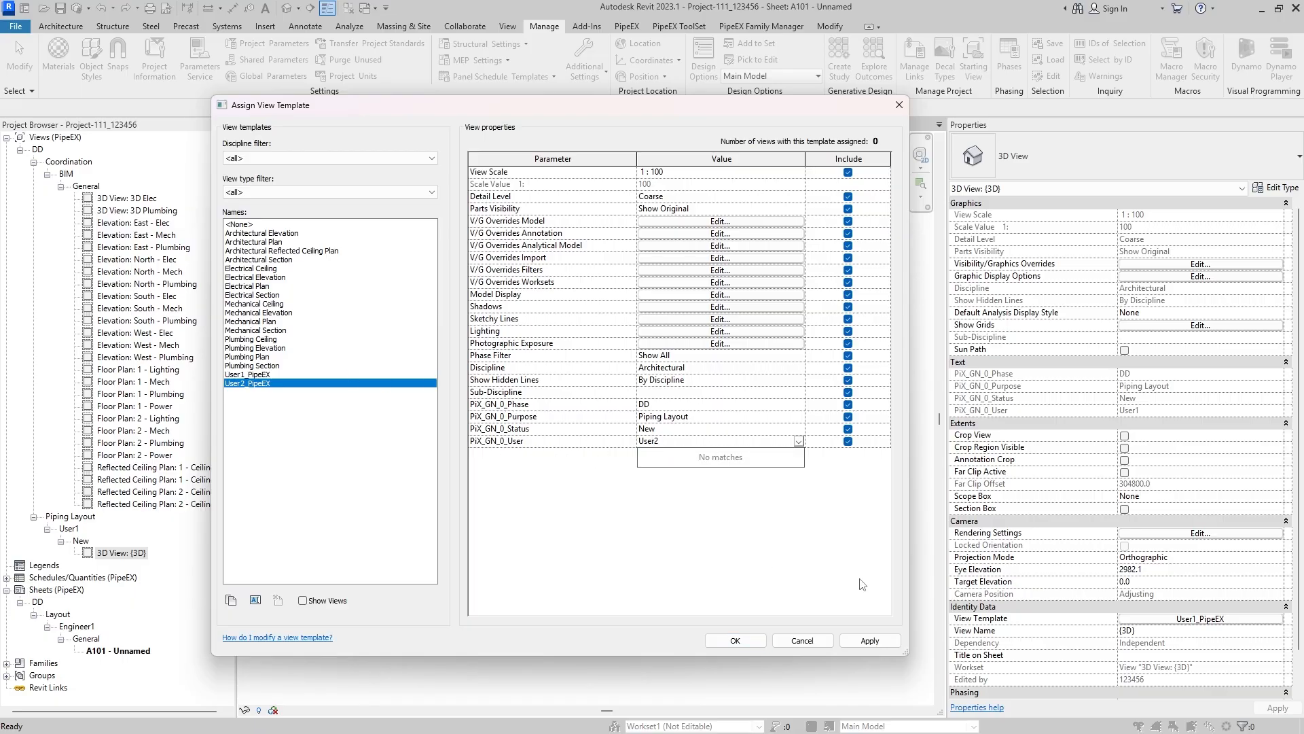
{"action": "left_click", "coordinate": [869, 640]}
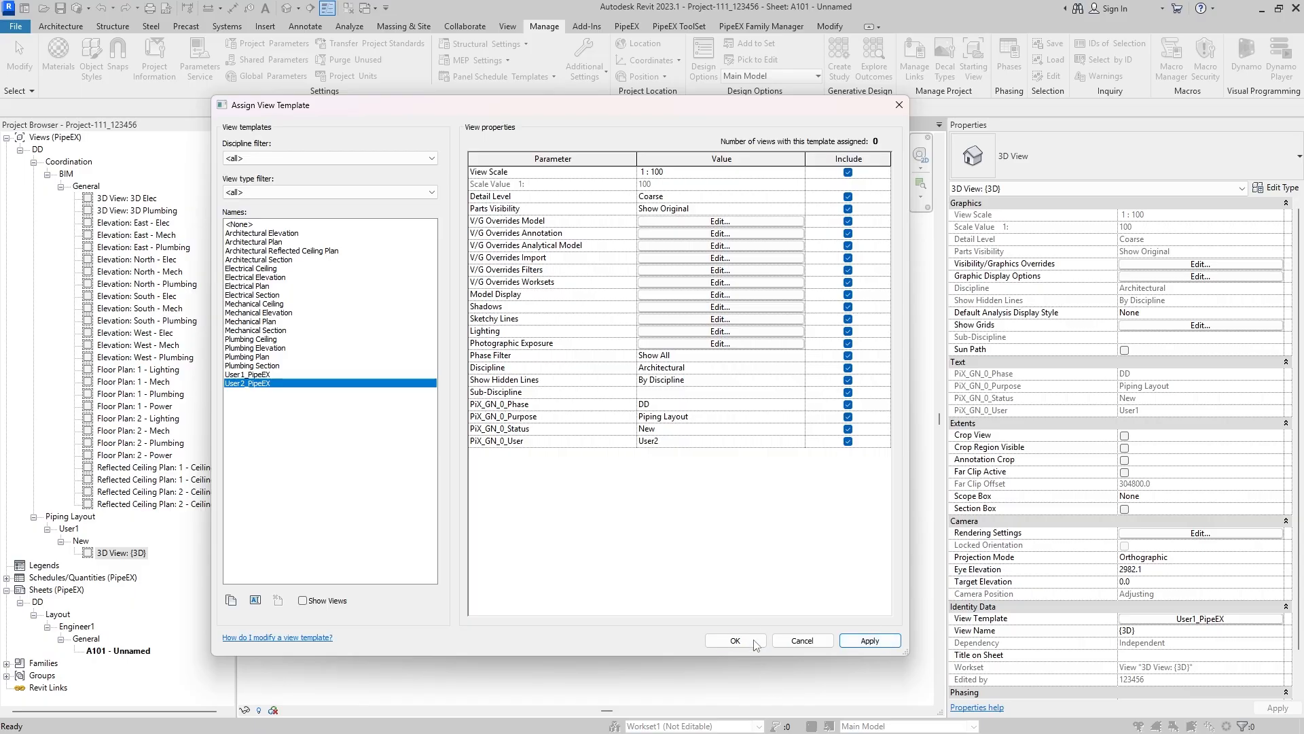
{"action": "left_click", "coordinate": [735, 640]}
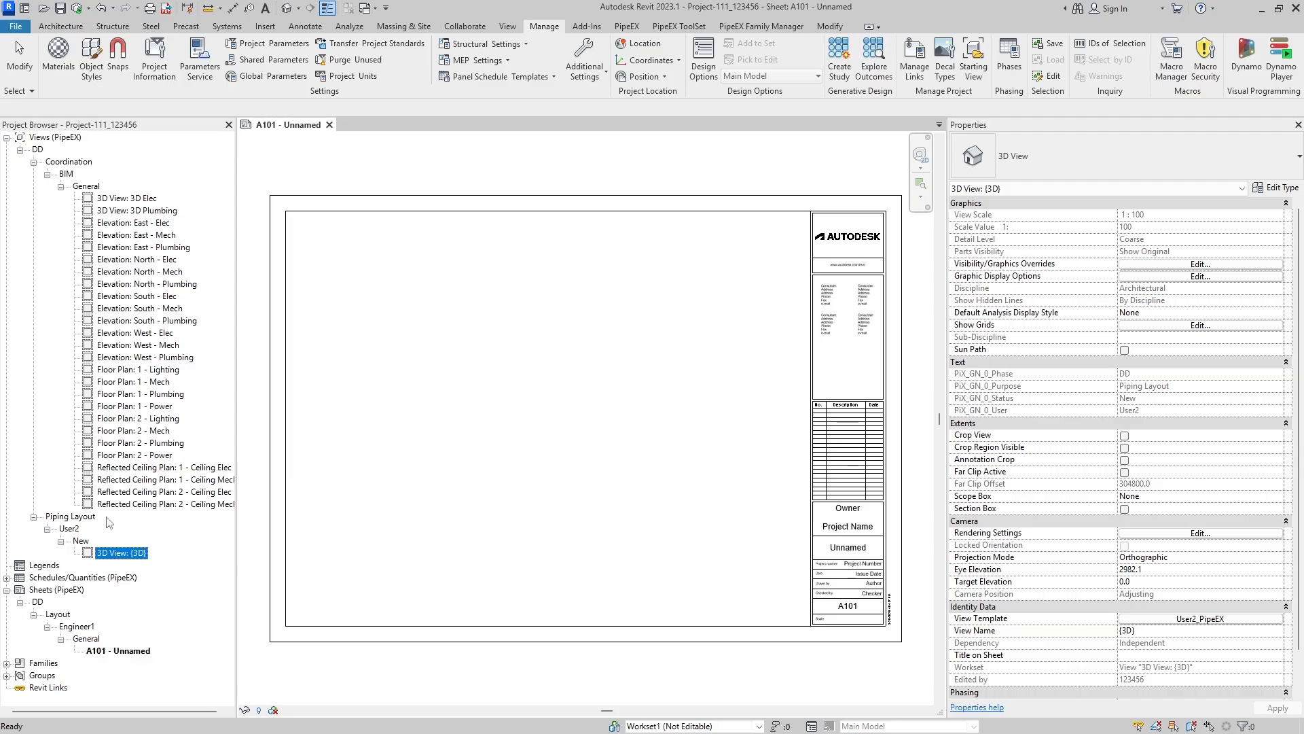
- Assign the User1_PipeEX view template to the 3D Plumbing view and check the {3D} view's properties
{"action": "left_click", "coordinate": [150, 211]}
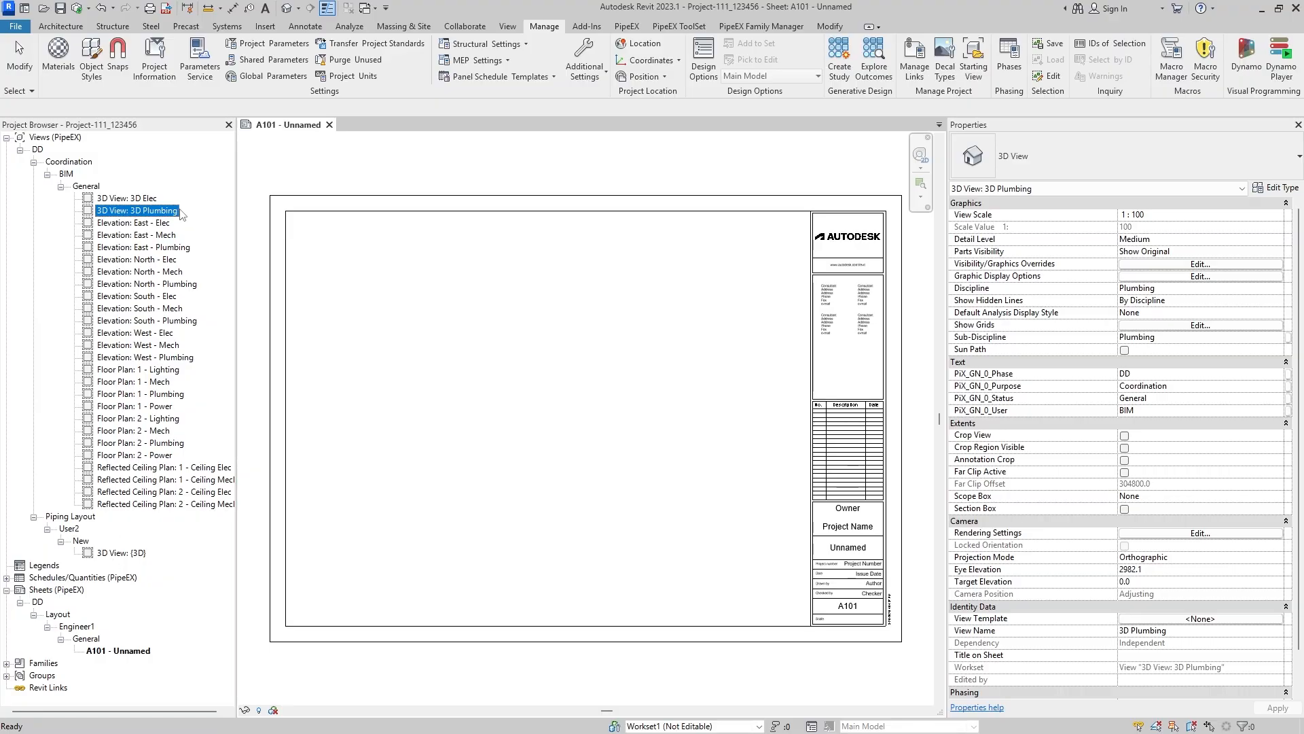
{"action": "left_click", "coordinate": [1169, 619]}
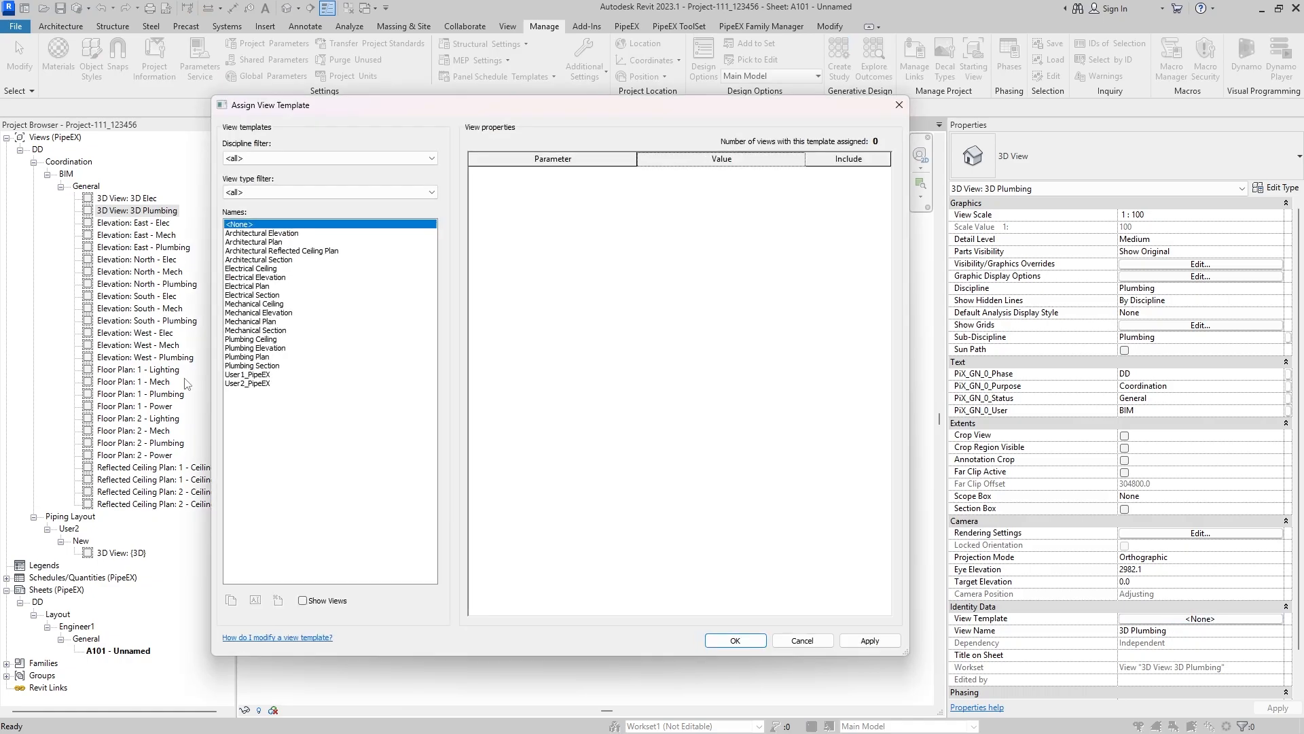
{"action": "left_click", "coordinate": [273, 374]}
{"action": "left_click", "coordinate": [734, 638]}
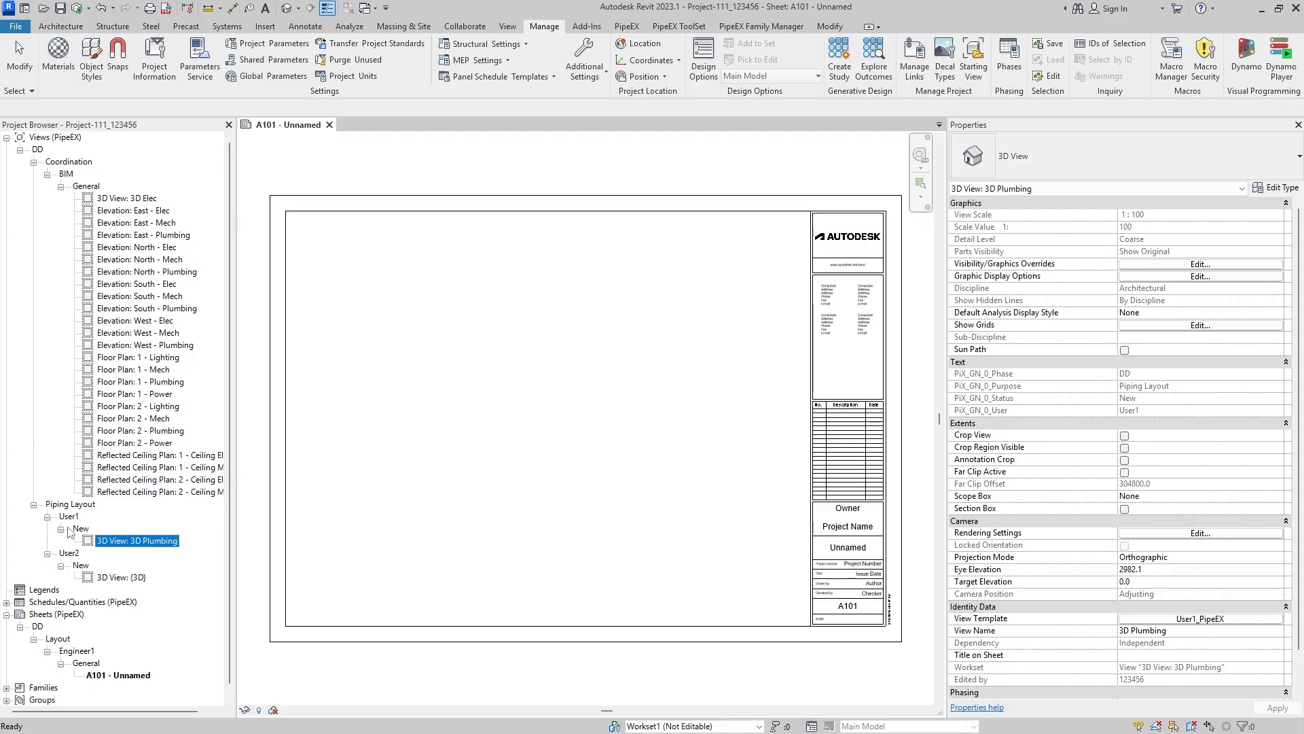
{"action": "left_click", "coordinate": [119, 579]}
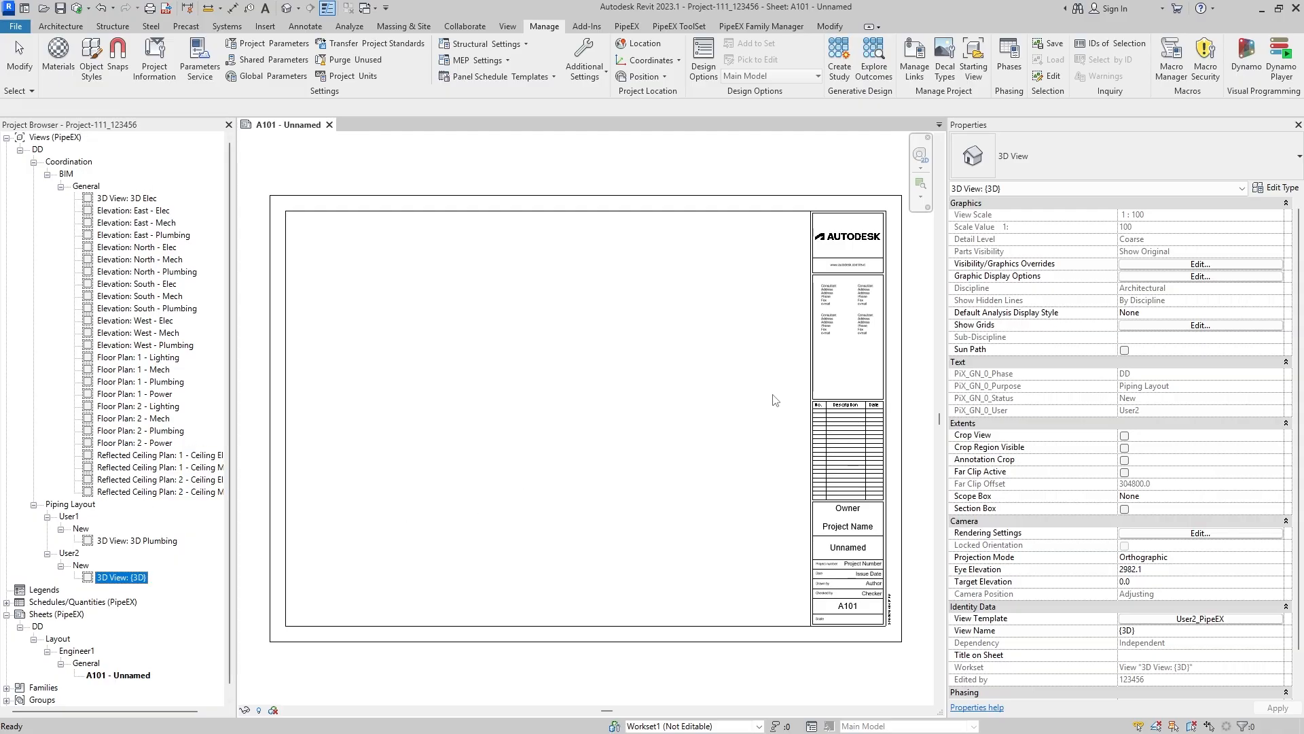
{"action": "left_click", "coordinate": [657, 314]}
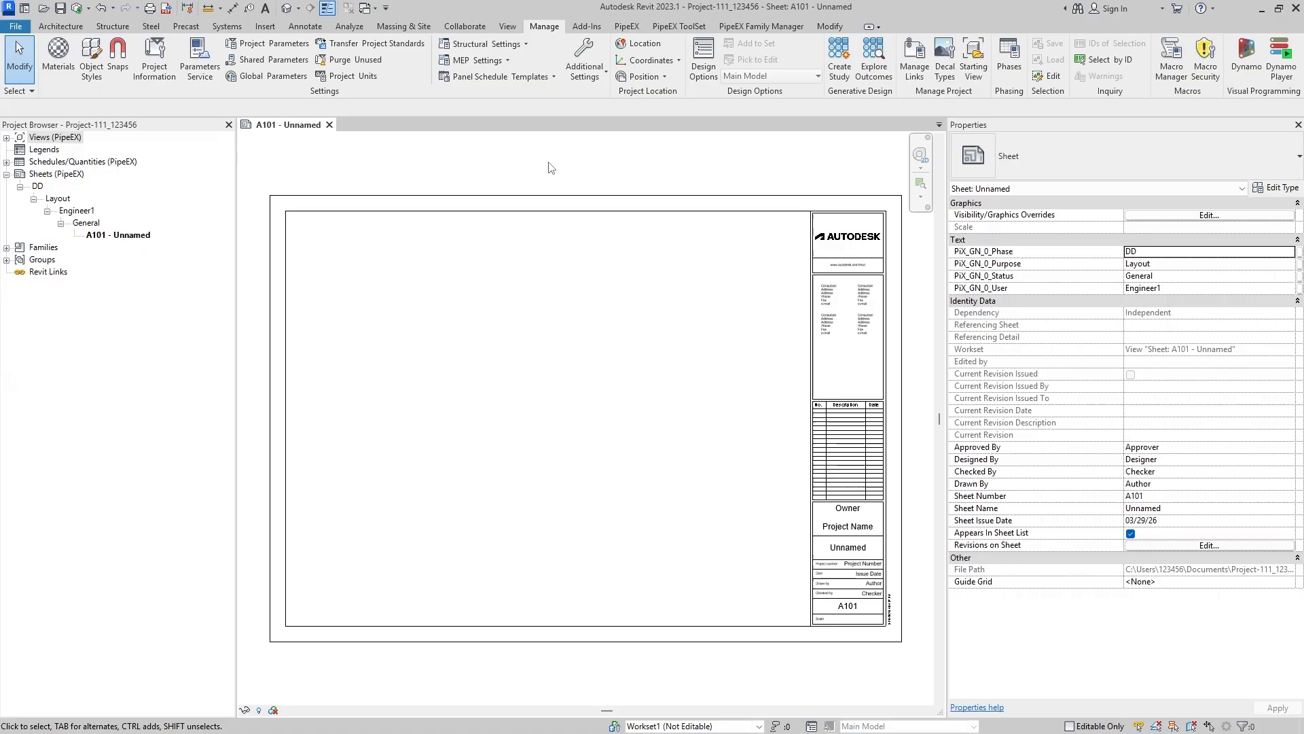
- Save the project and open the Worksets dialog
{"action": "left_click", "coordinate": [456, 28]}
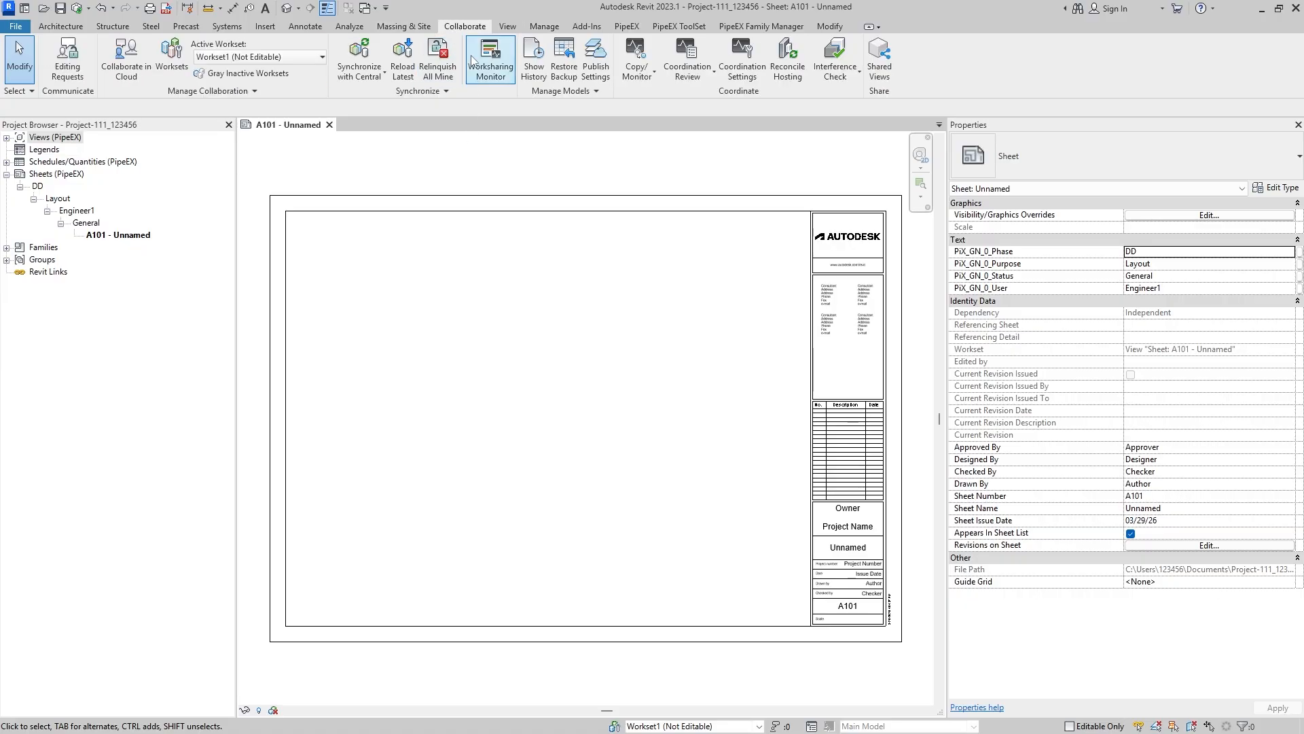
{"action": "left_click", "coordinate": [614, 726]}
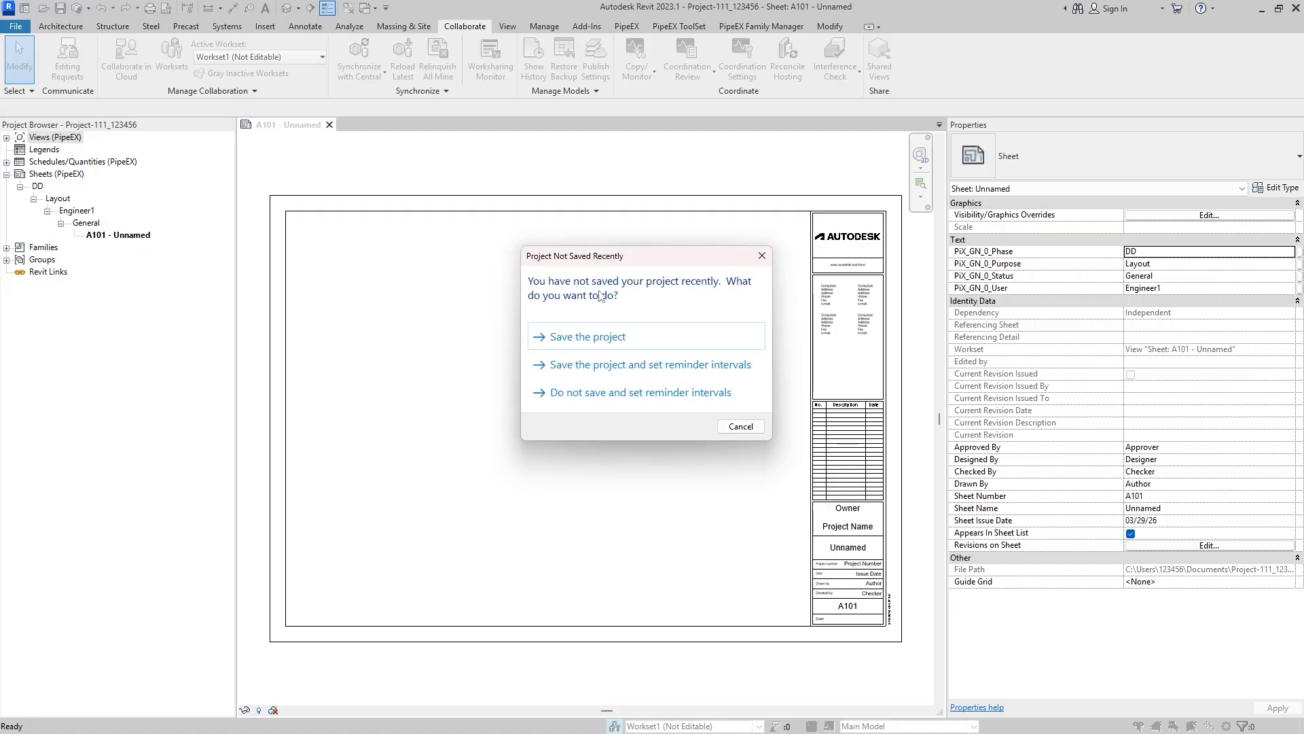
{"action": "left_click", "coordinate": [583, 339]}
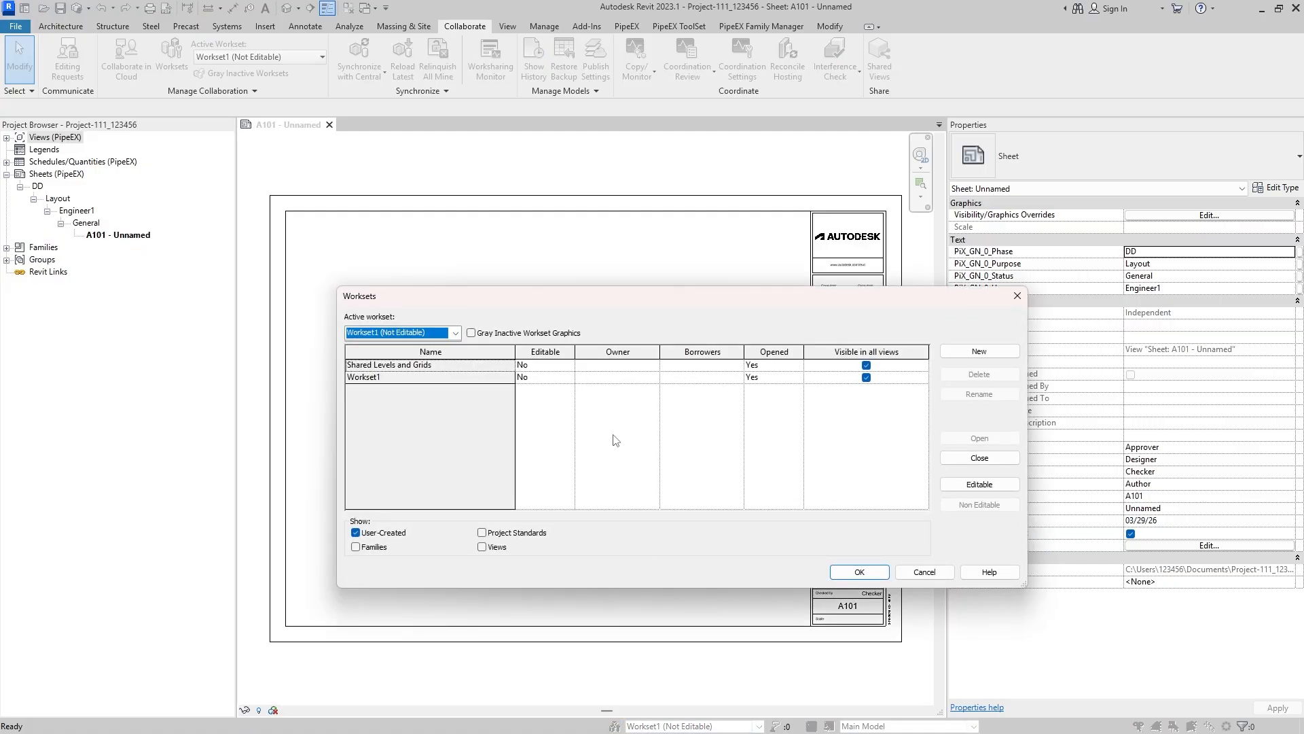
- Examine the name, editable and owner settings of the Shared Levels and Grids and Workset1 worksets
{"action": "left_click", "coordinate": [565, 344]}
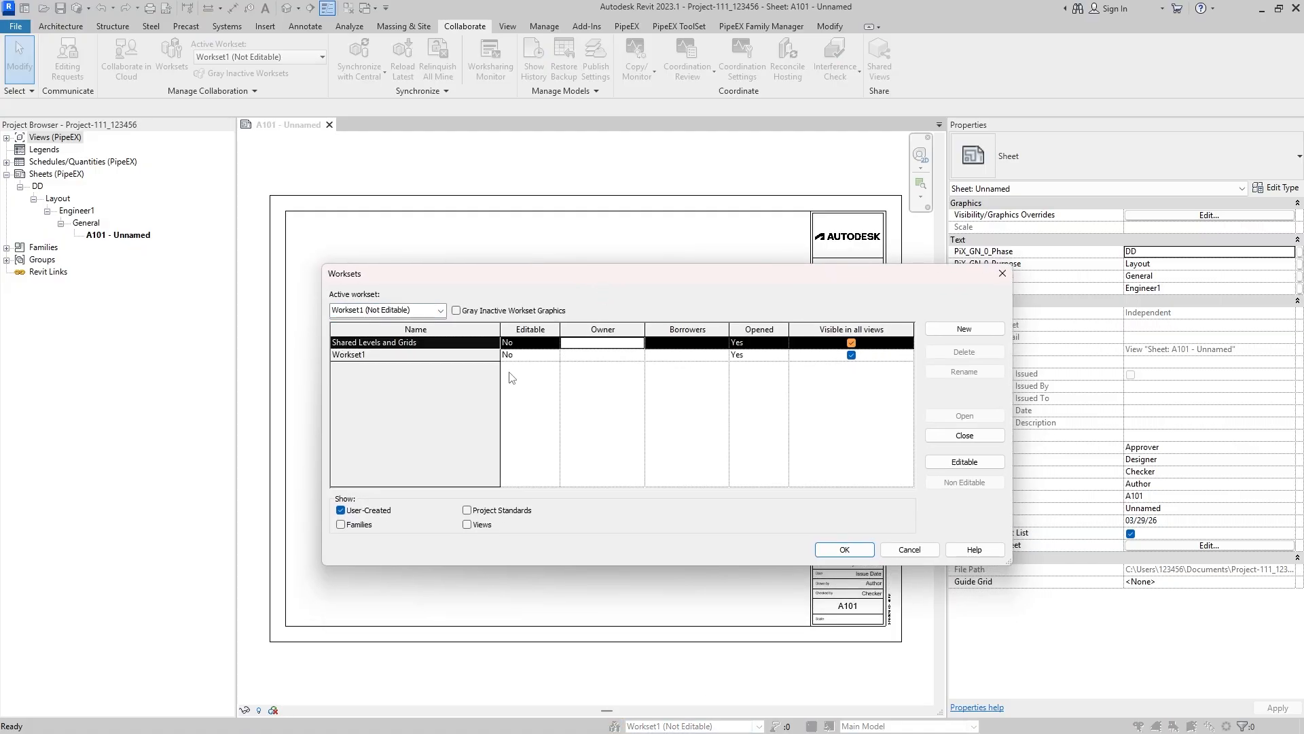
{"action": "left_click", "coordinate": [524, 354]}
{"action": "left_click", "coordinate": [523, 343]}
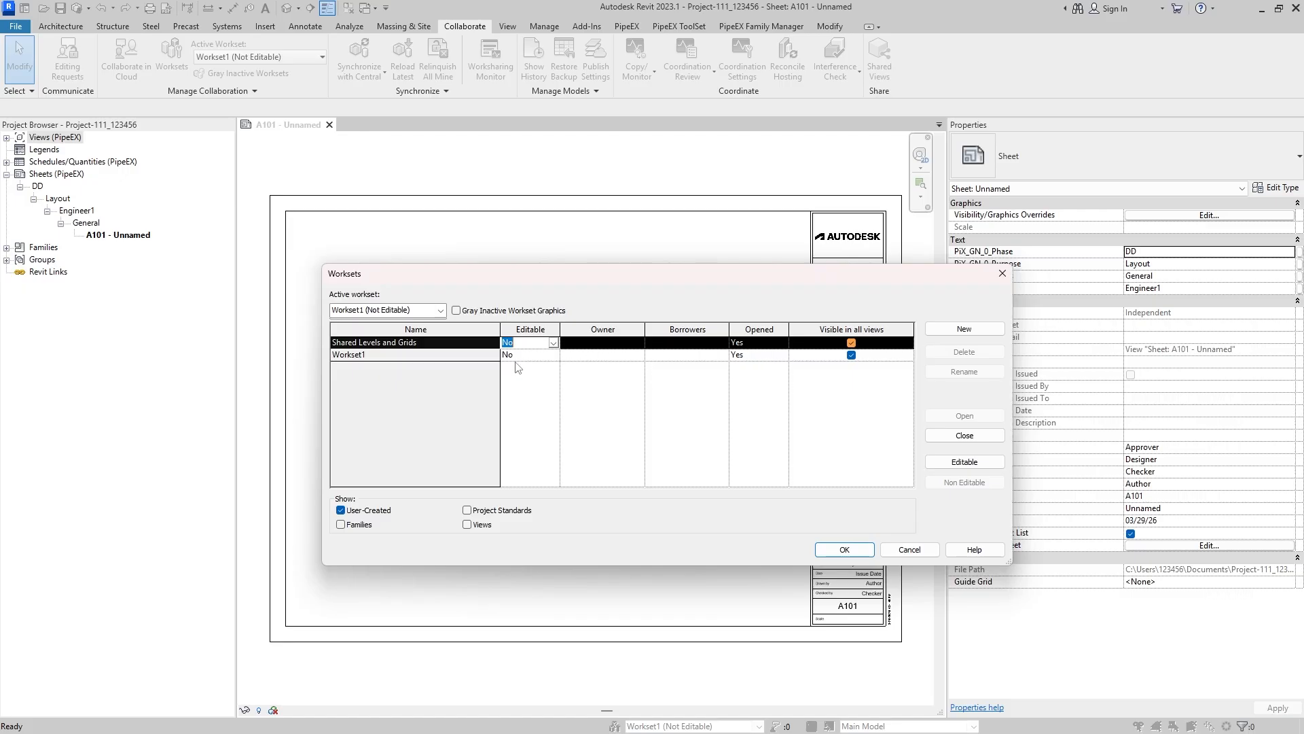
{"action": "left_click_drag", "start_coordinate": [696, 278], "coordinate": [679, 276]}
{"action": "left_click", "coordinate": [455, 352]}
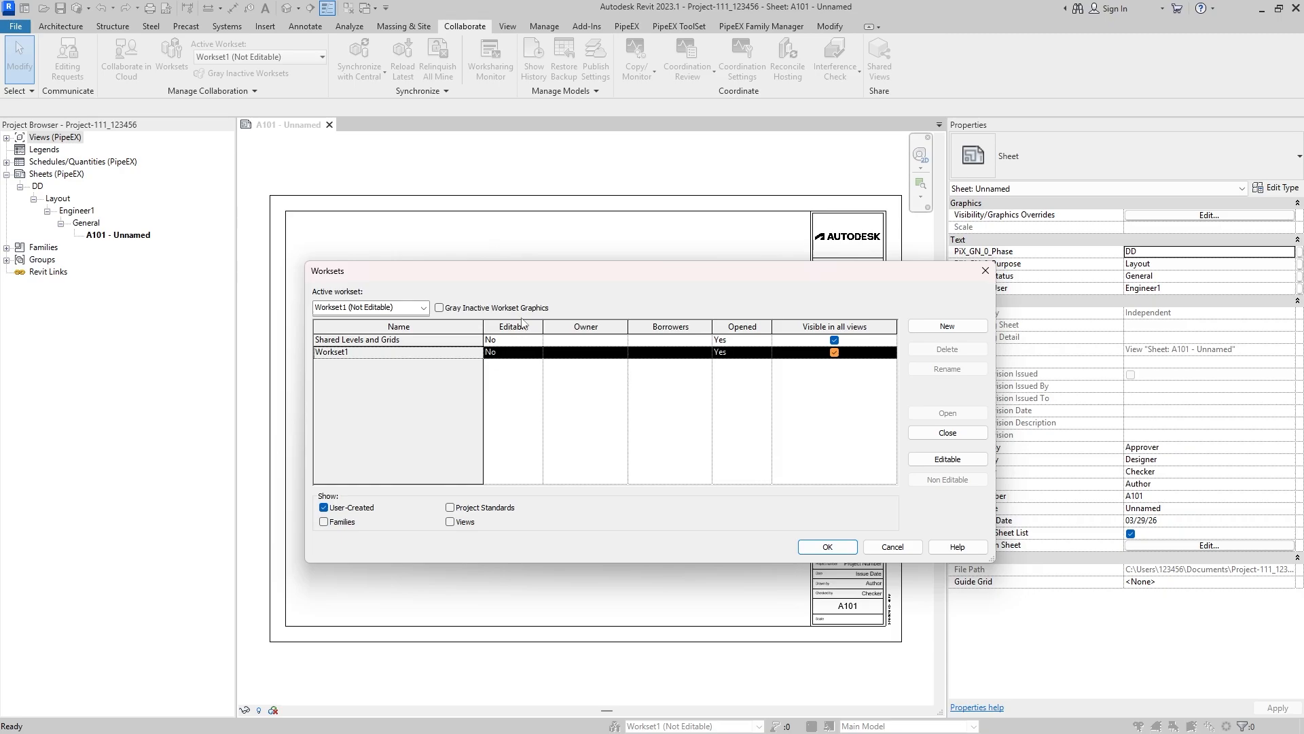
{"action": "left_click", "coordinate": [430, 338]}
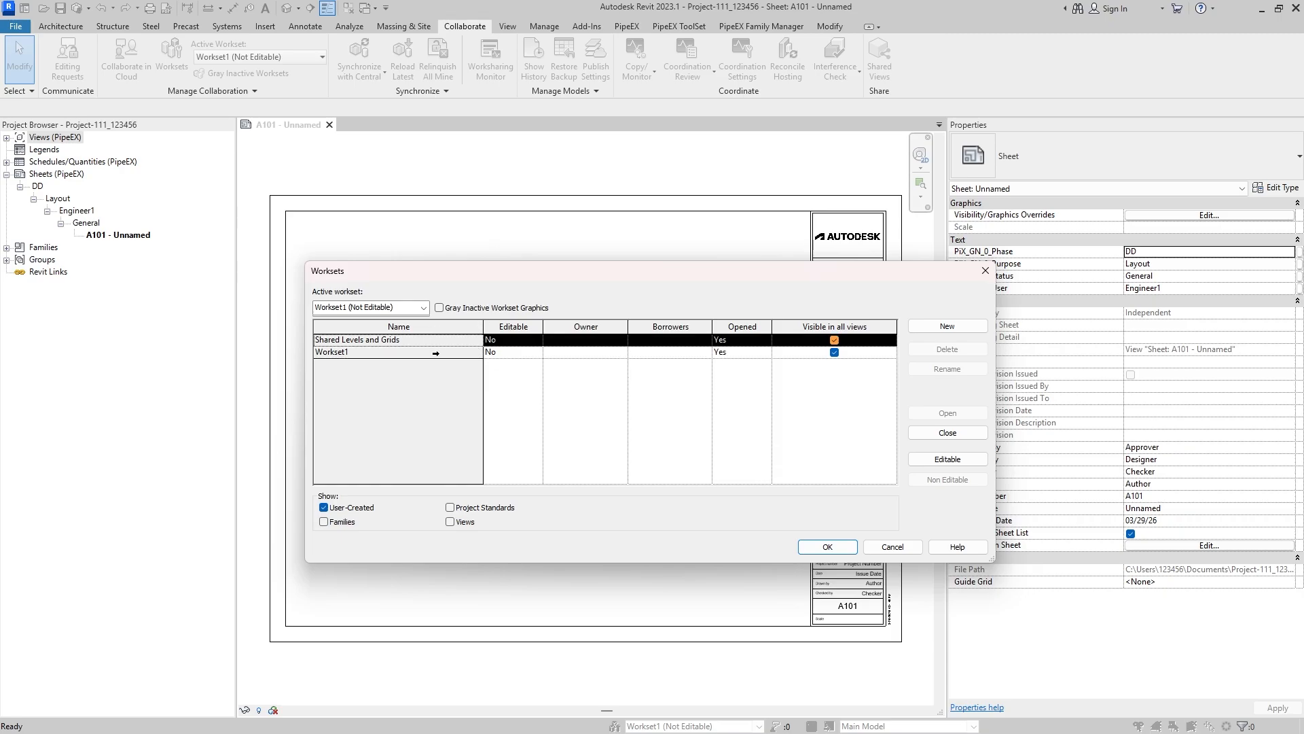
{"action": "left_click", "coordinate": [435, 352]}
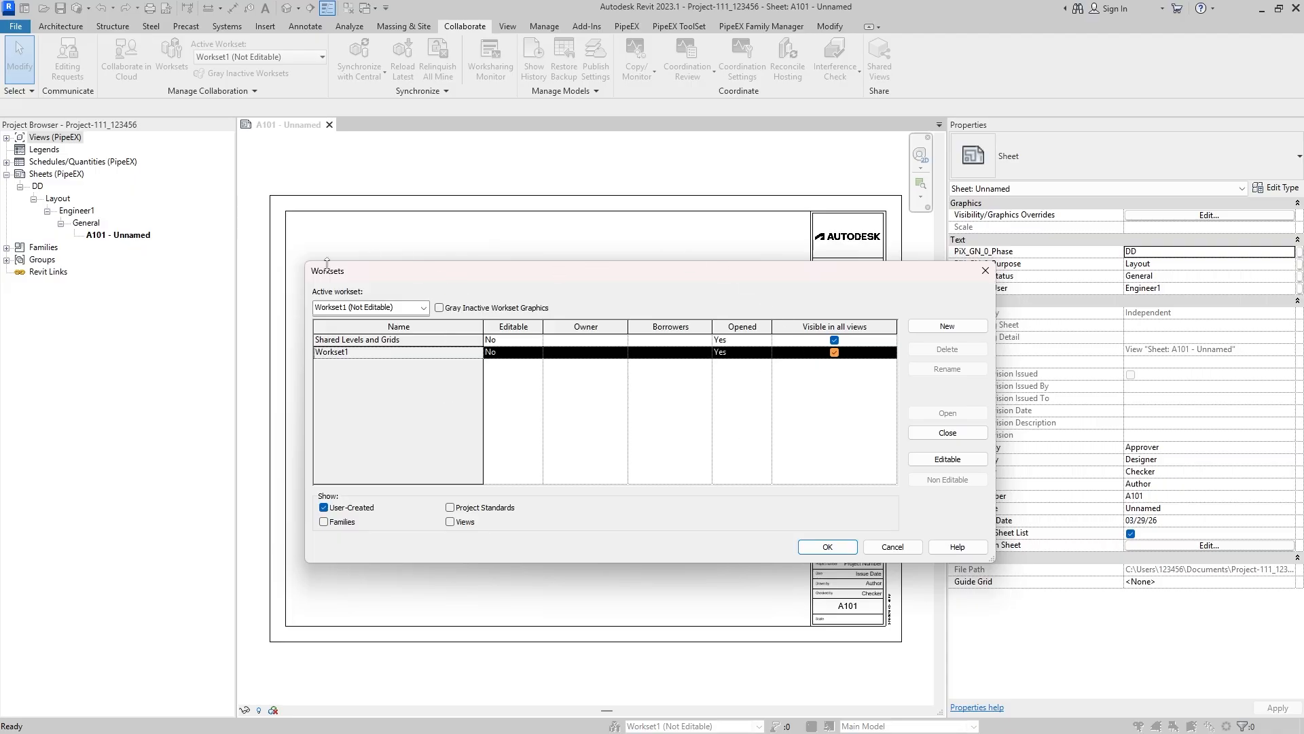
{"action": "left_click_drag", "start_coordinate": [350, 272], "coordinate": [307, 252]}
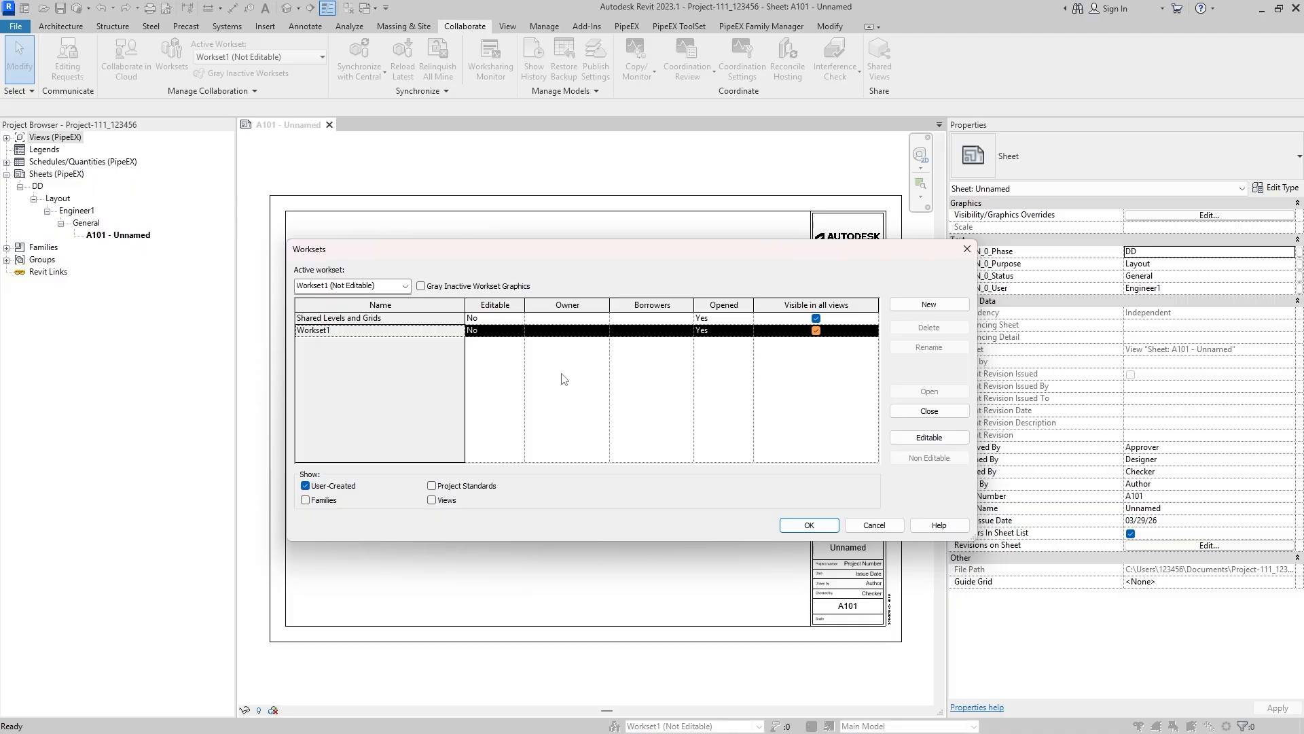
{"action": "key", "text": "Up"}
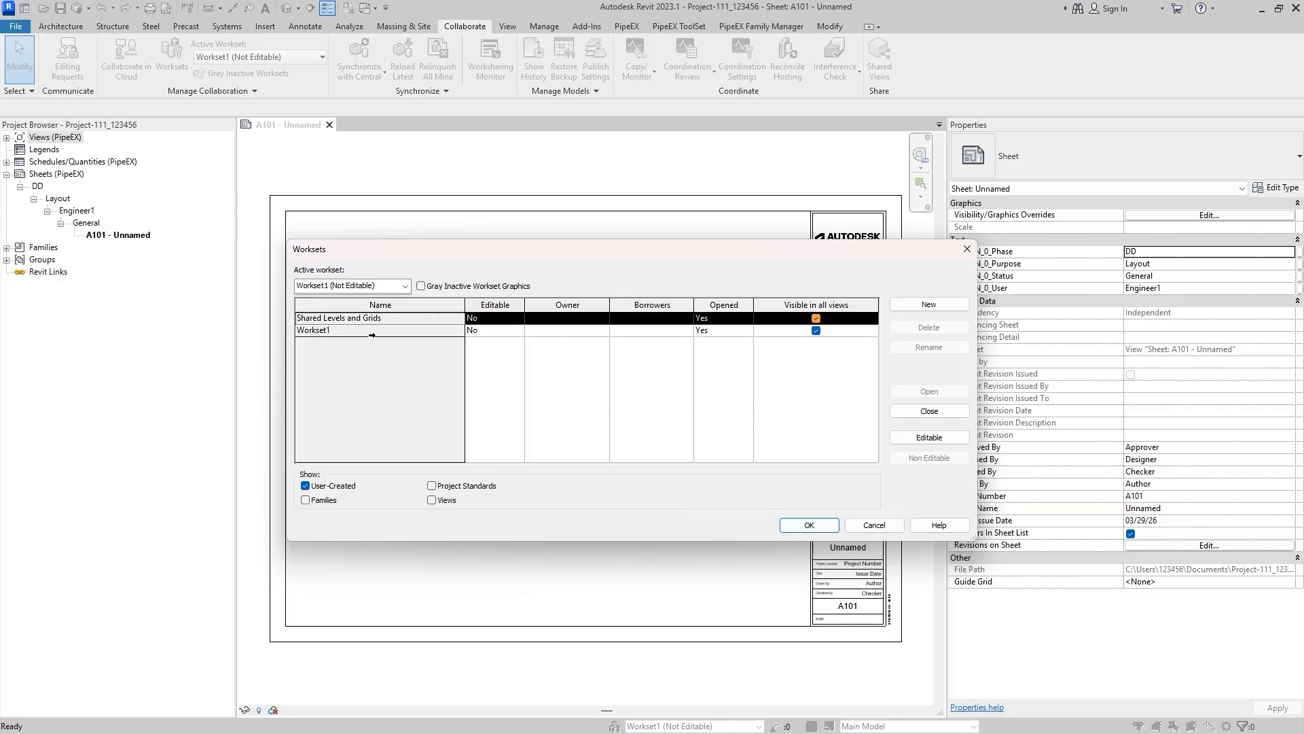
- Make Workset1 editable by setting its Editable value to Yes
{"action": "left_click", "coordinate": [373, 332]}
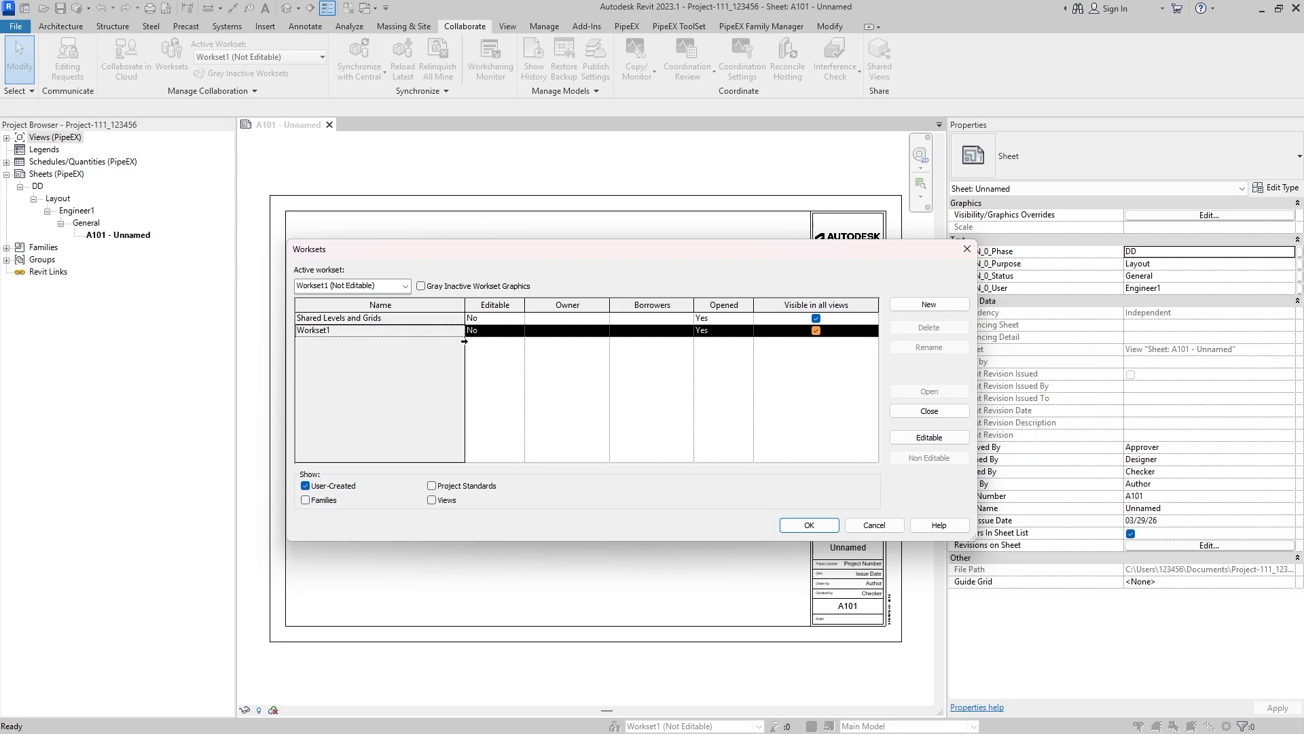
{"action": "left_click", "coordinate": [503, 330]}
{"action": "left_click", "coordinate": [518, 331]}
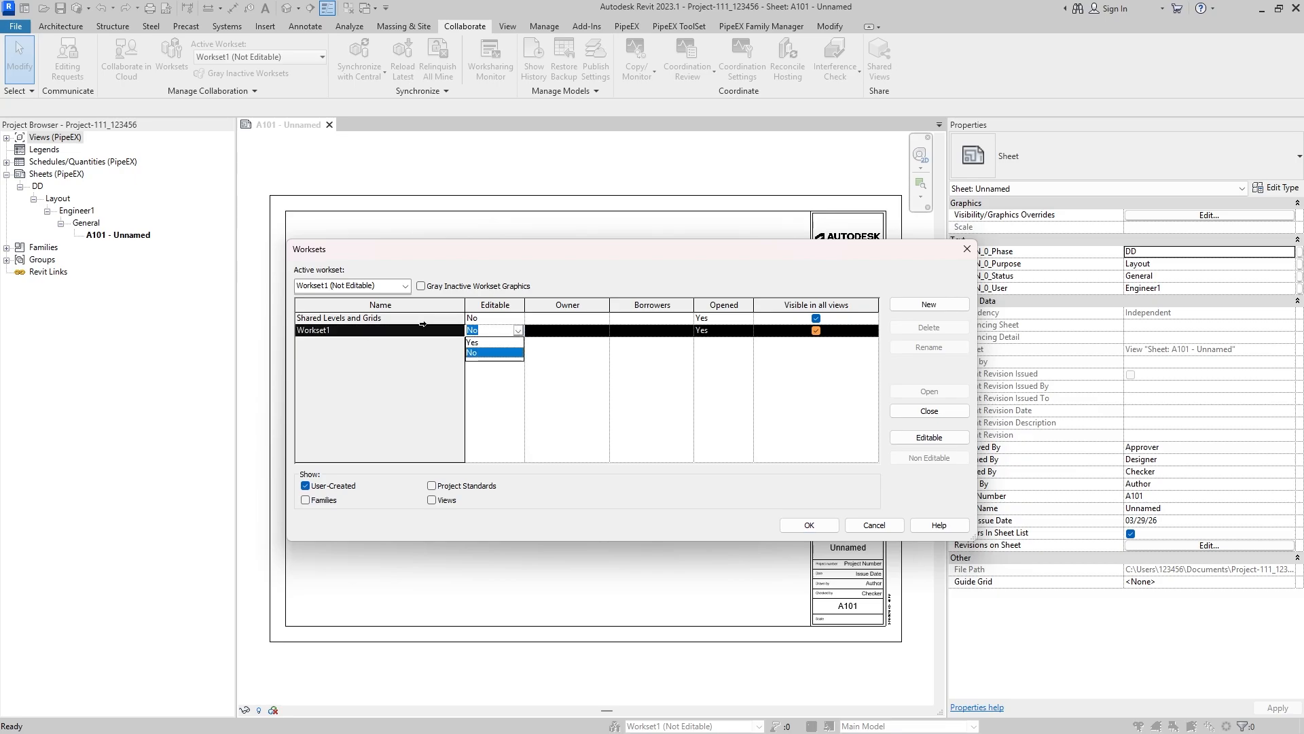
{"action": "left_click", "coordinate": [495, 342]}
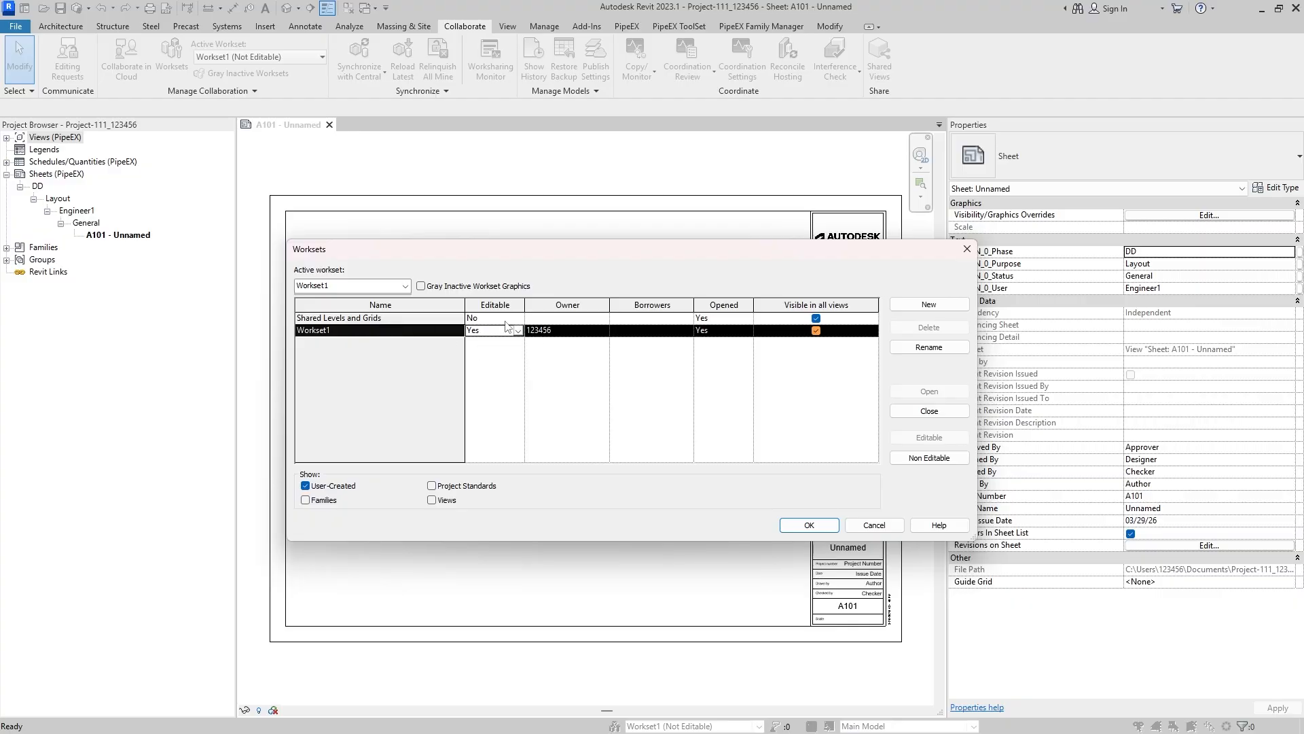
- Try to rename Workset1 and accept the workset changes
{"action": "left_click", "coordinate": [929, 347]}
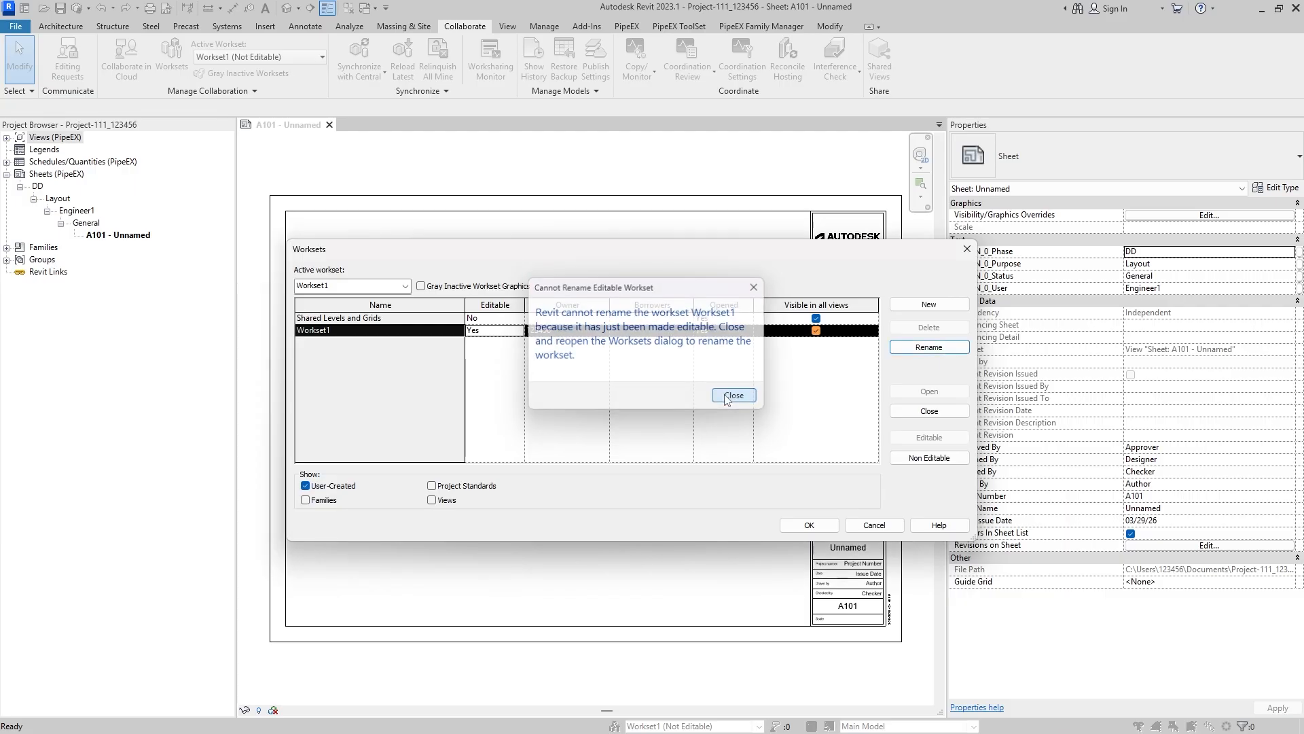
{"action": "left_click", "coordinate": [734, 396]}
{"action": "left_click", "coordinate": [810, 525]}
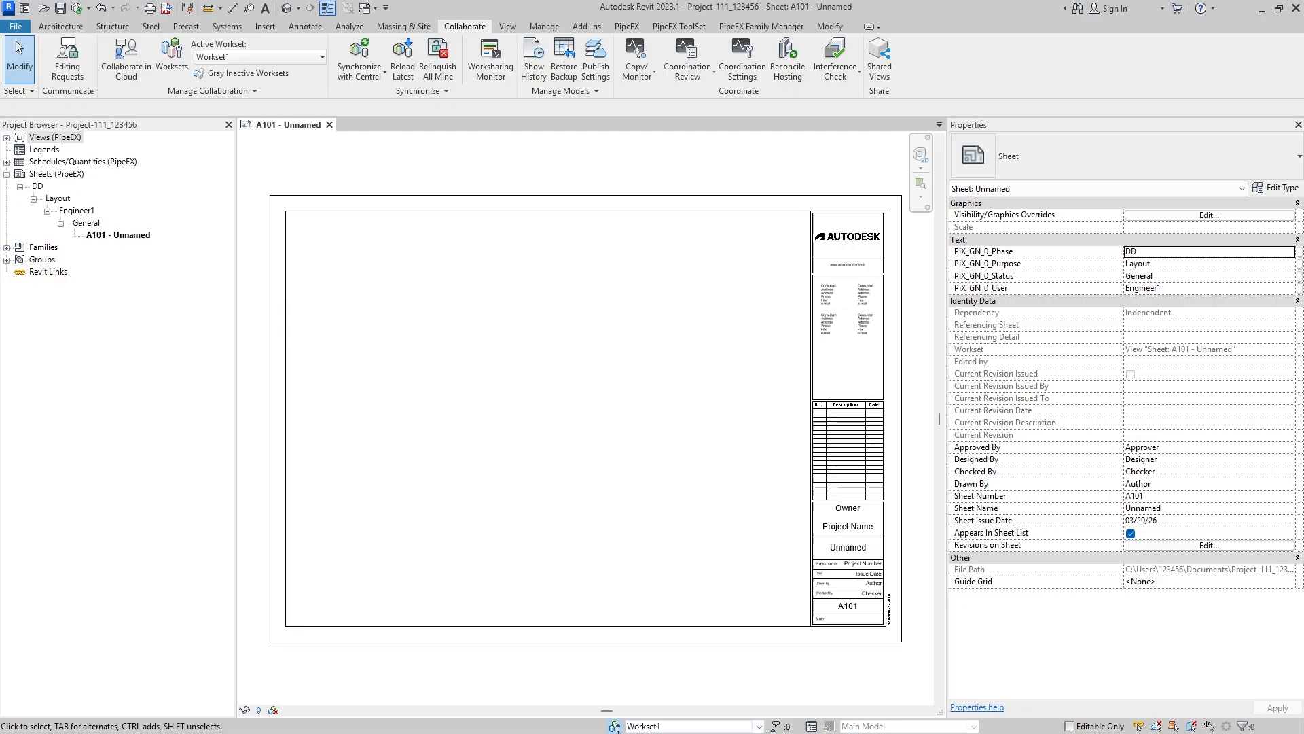
- Rename Workset1 as PX_PP_A100_User1_PipingSystems in the Worksets dialog
{"action": "left_click", "coordinate": [615, 726]}
{"action": "left_click", "coordinate": [617, 331]}
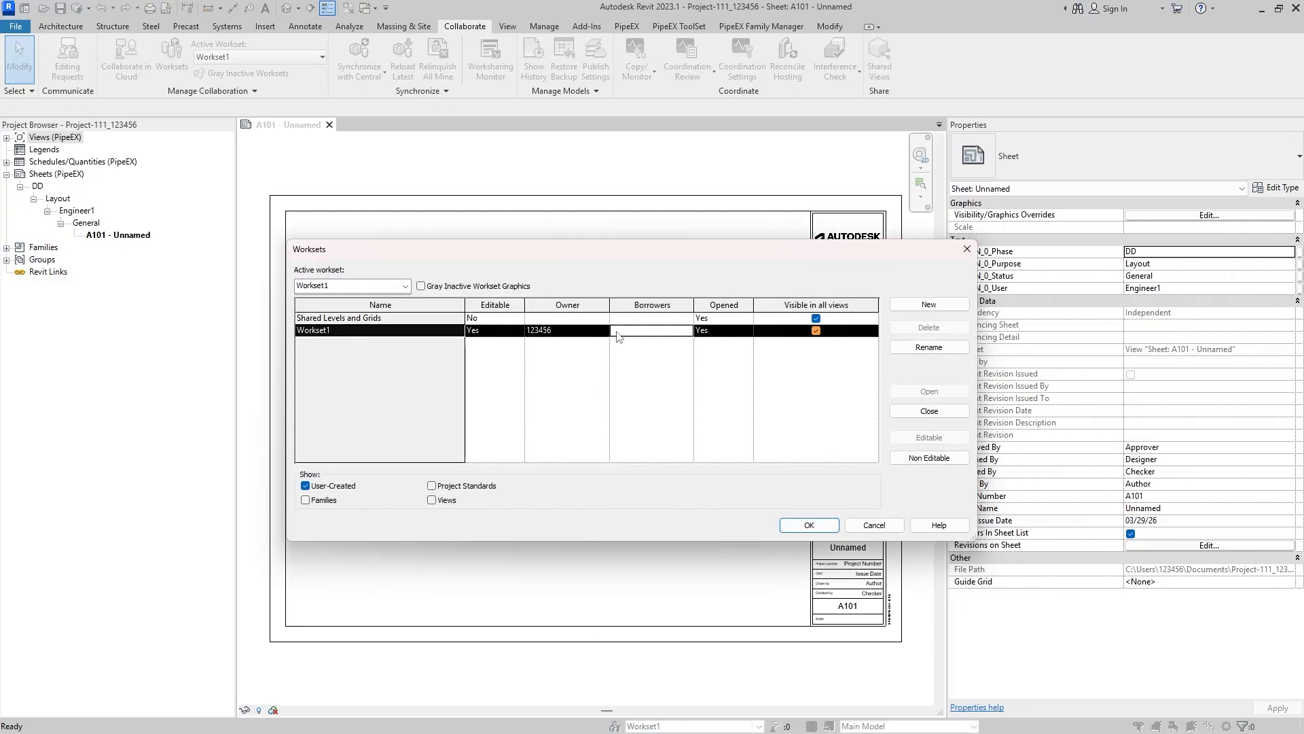
{"action": "left_click", "coordinate": [928, 347]}
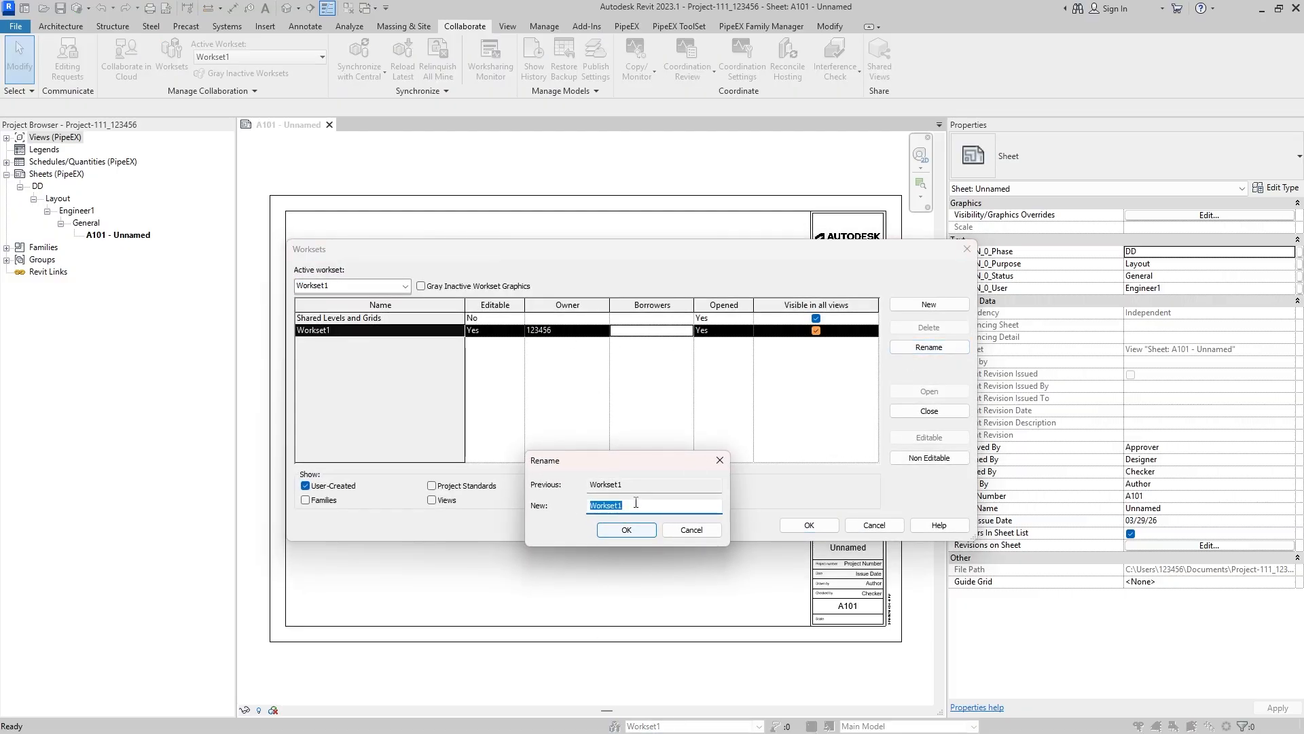
{"action": "type", "text": "PipeEX"}
{"action": "key", "text": "ctrl+a"}
{"action": "key", "text": "BackSpace"}
{"action": "type", "text": "User"}
{"action": "left_click", "coordinate": [628, 530]}
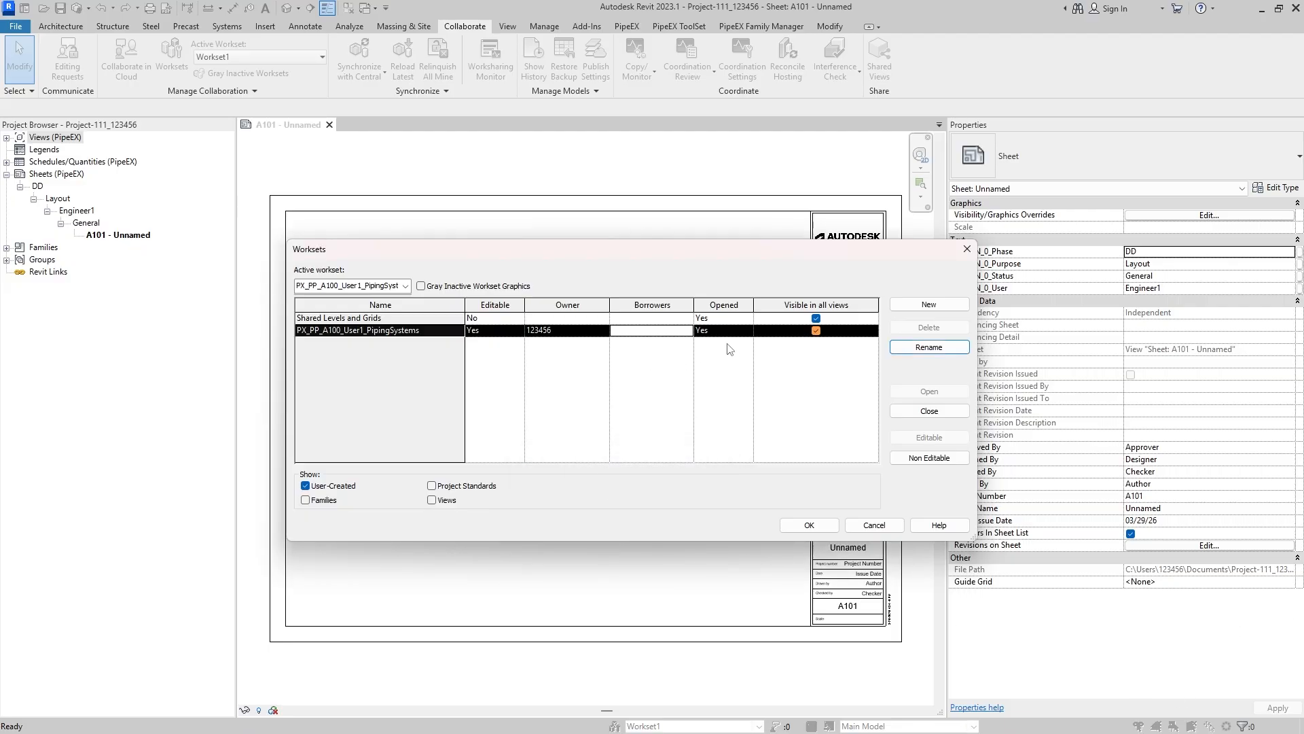
{"action": "left_click", "coordinate": [549, 378]}
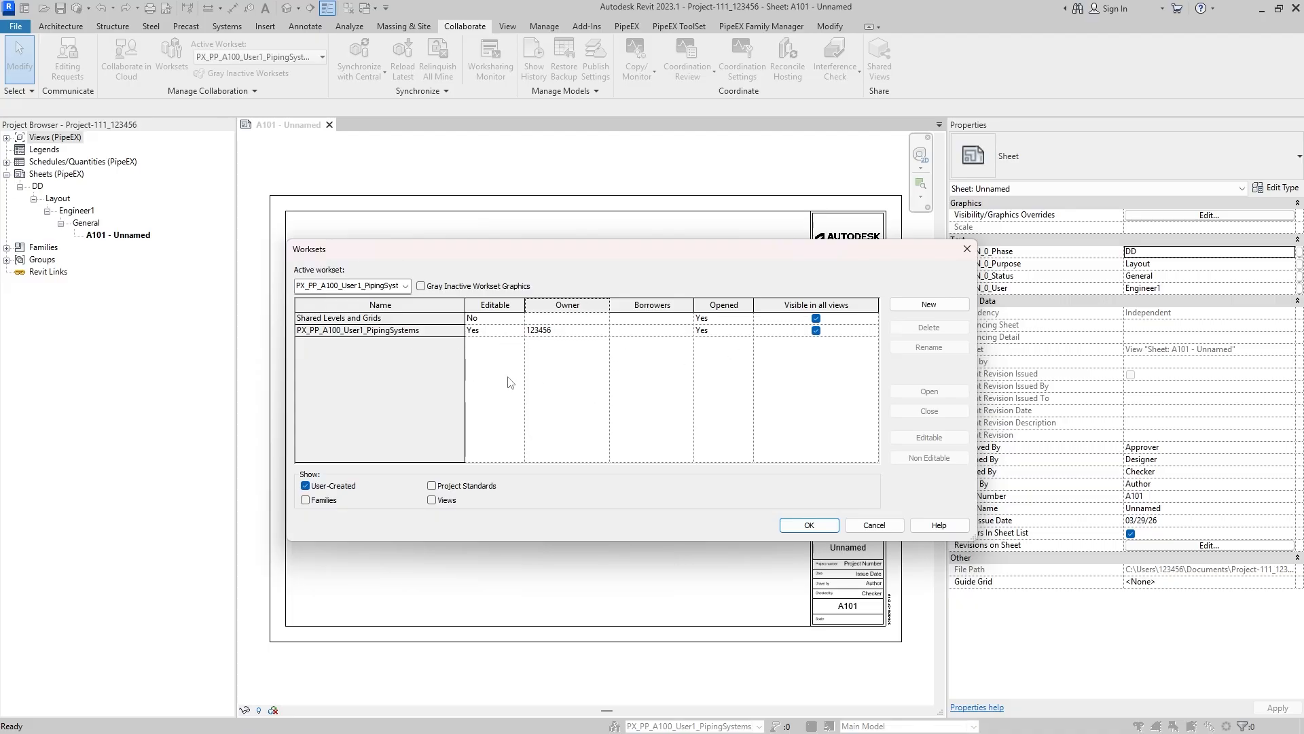
- Examine the owner settings of both worksets and close the Worksets dialog without changes
{"action": "left_click", "coordinate": [565, 319]}
{"action": "left_click", "coordinate": [569, 331]}
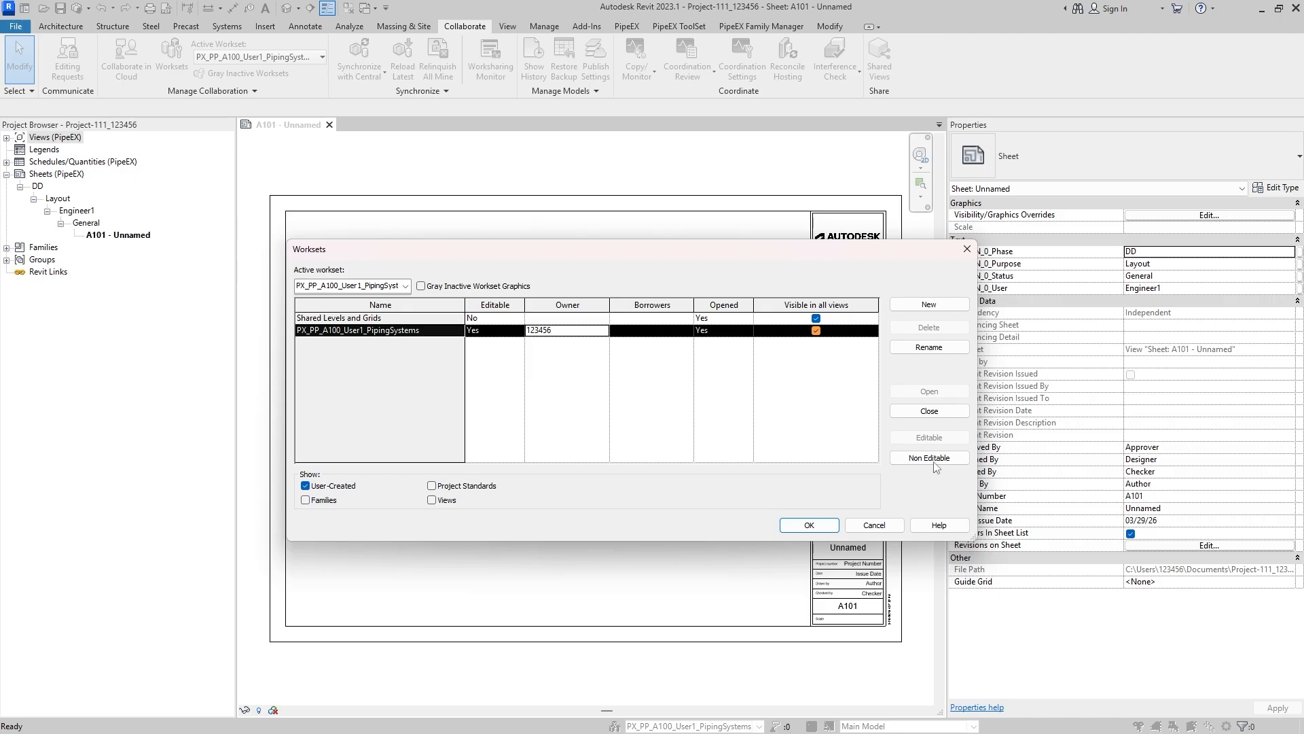
{"action": "left_click", "coordinate": [874, 526]}
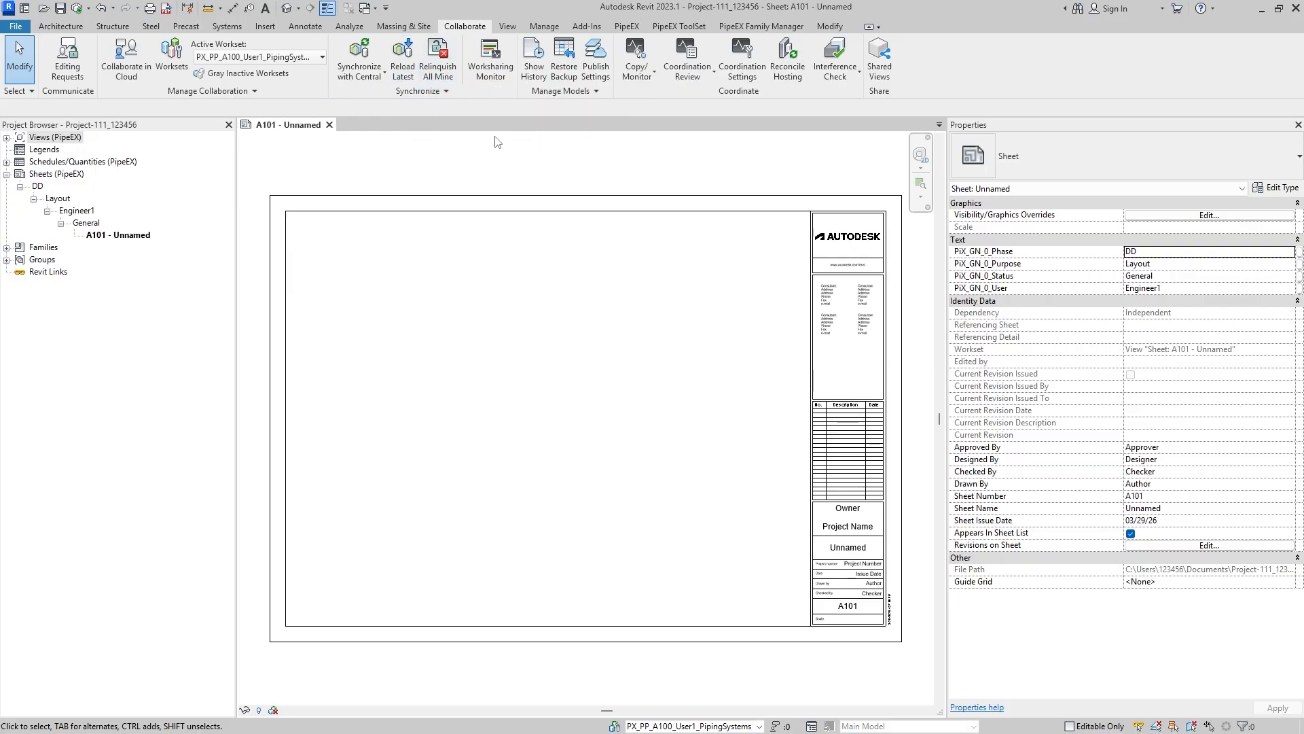
- Try to relinquish all owned worksets and elements, and dismiss the resulting message
{"action": "left_click", "coordinate": [445, 75]}
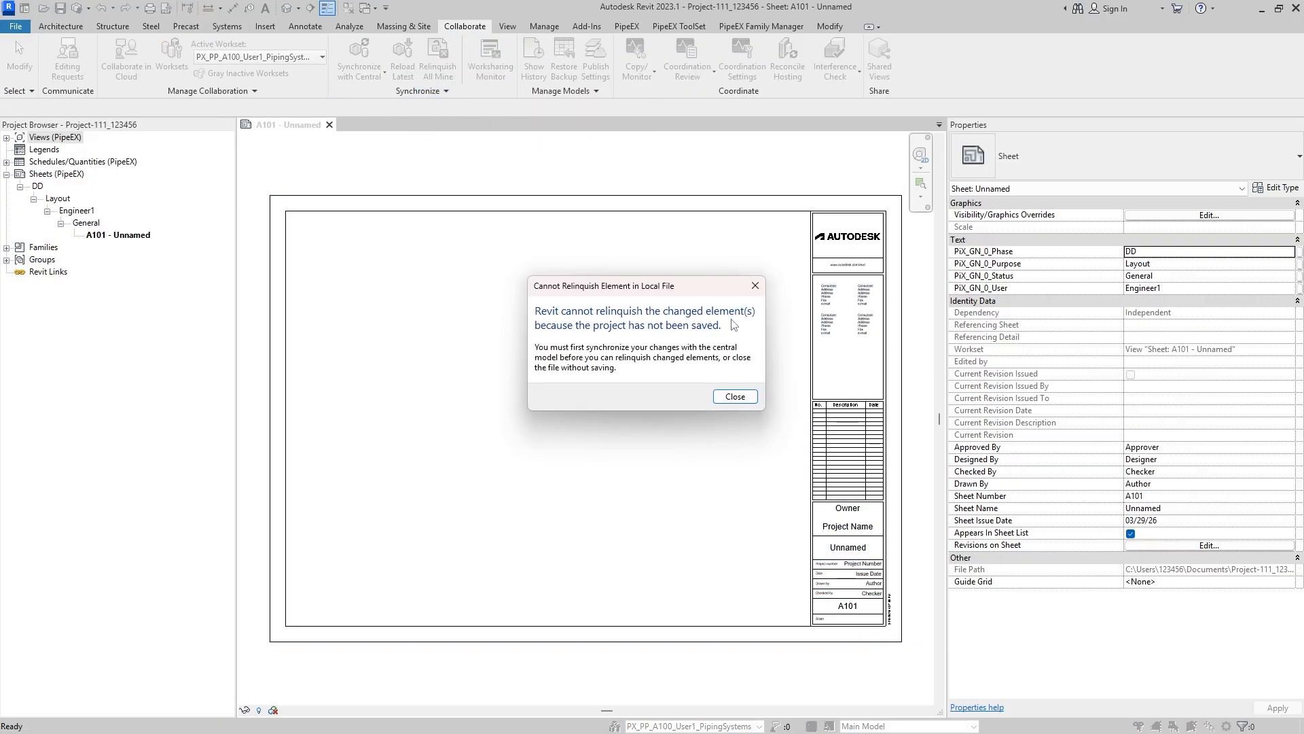
{"action": "left_click_drag", "start_coordinate": [588, 286], "coordinate": [481, 372]}
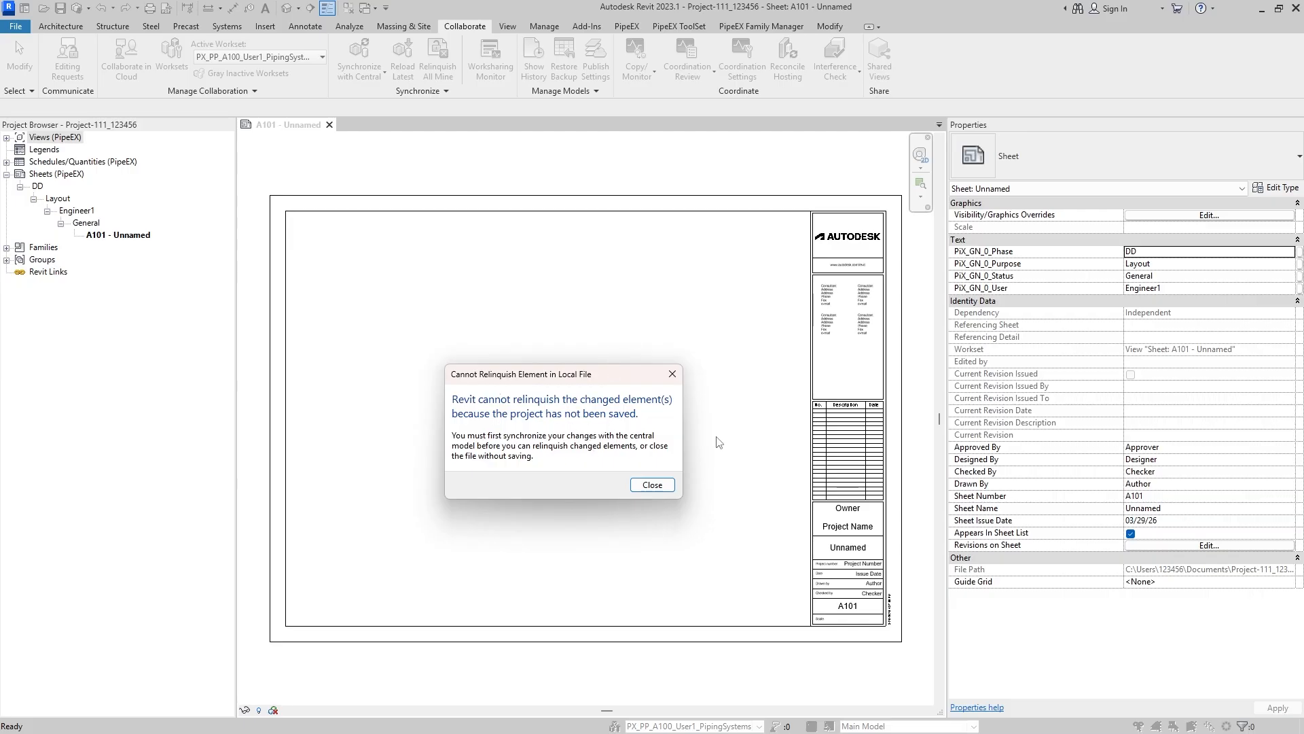
{"action": "left_click", "coordinate": [666, 485]}
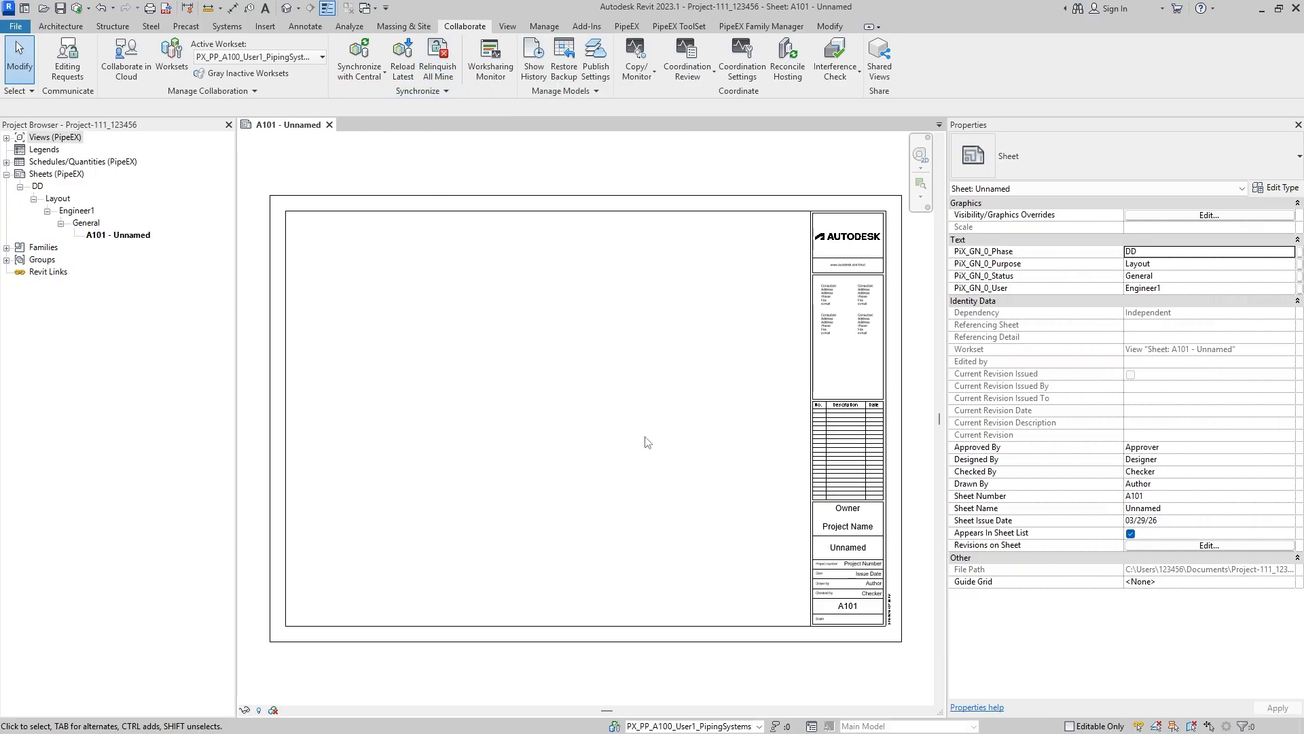
- Reopen the Worksets dialog and examine the editable and owner settings of the two listed worksets
{"action": "left_click", "coordinate": [615, 725]}
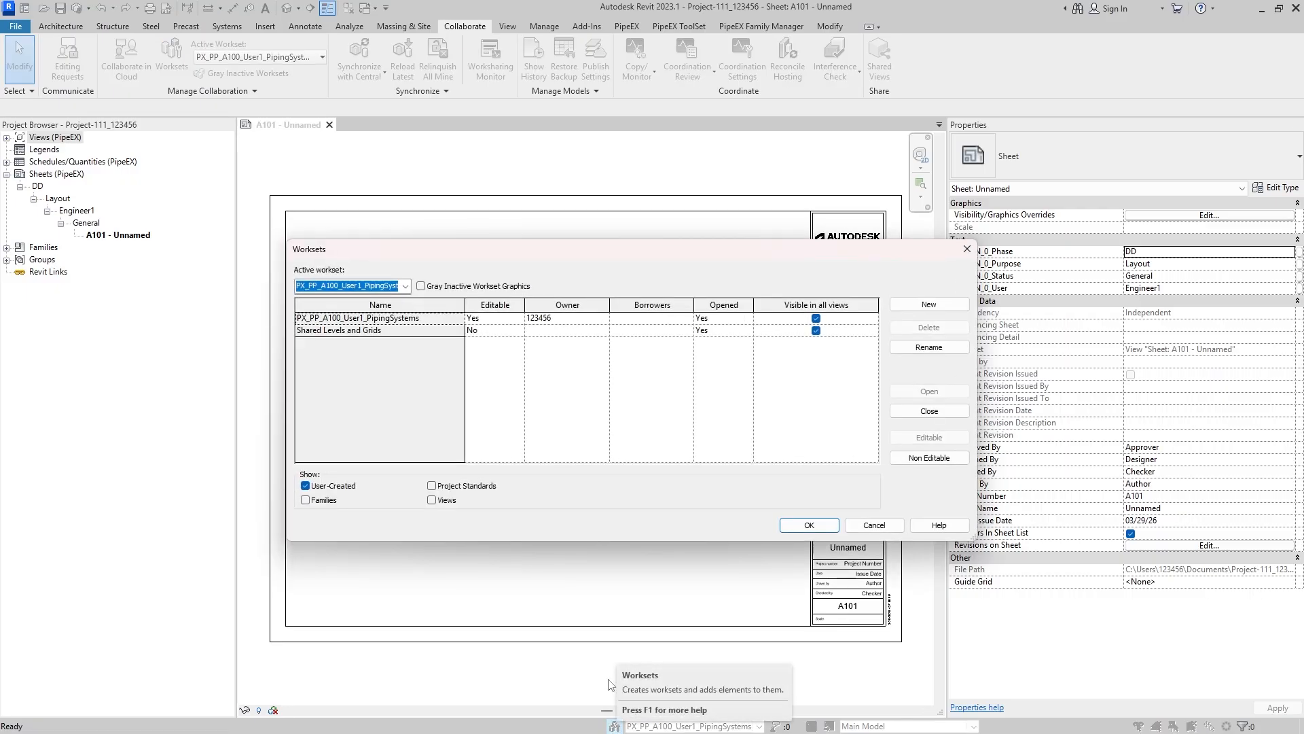
{"action": "left_click", "coordinate": [550, 331]}
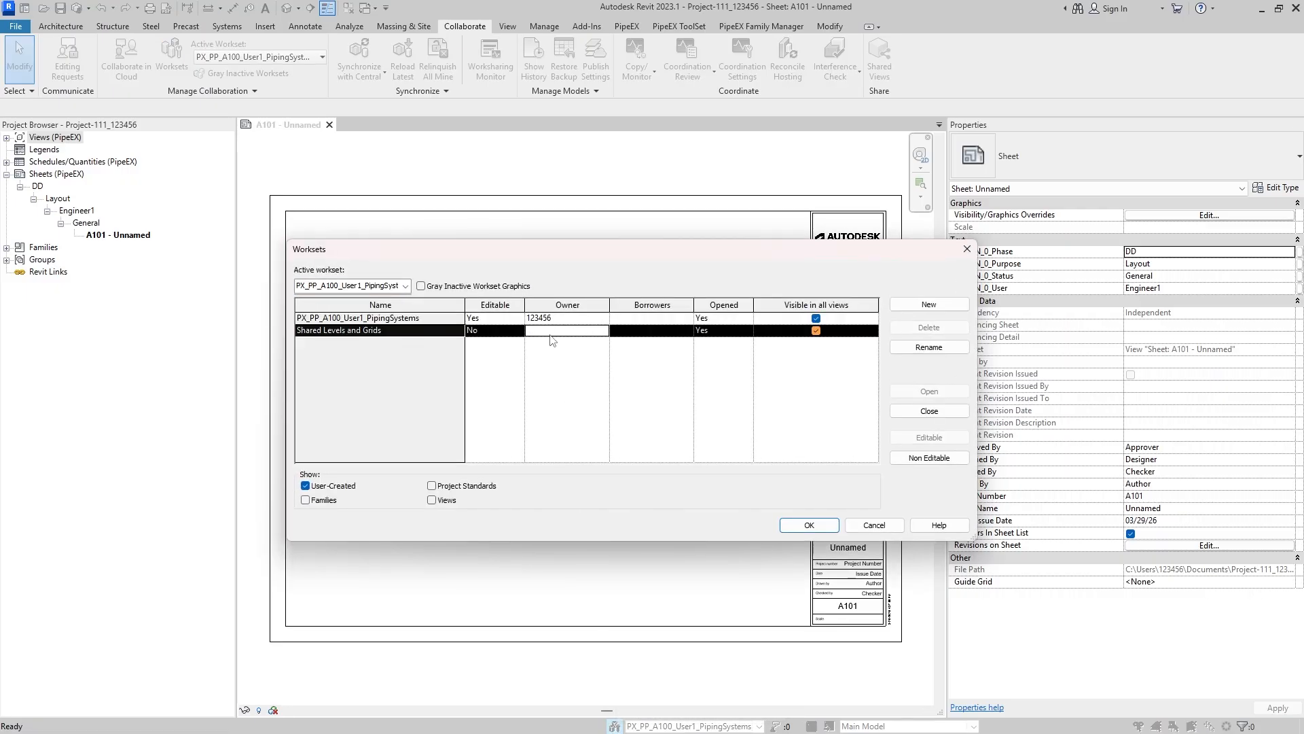
{"action": "left_click", "coordinate": [499, 317]}
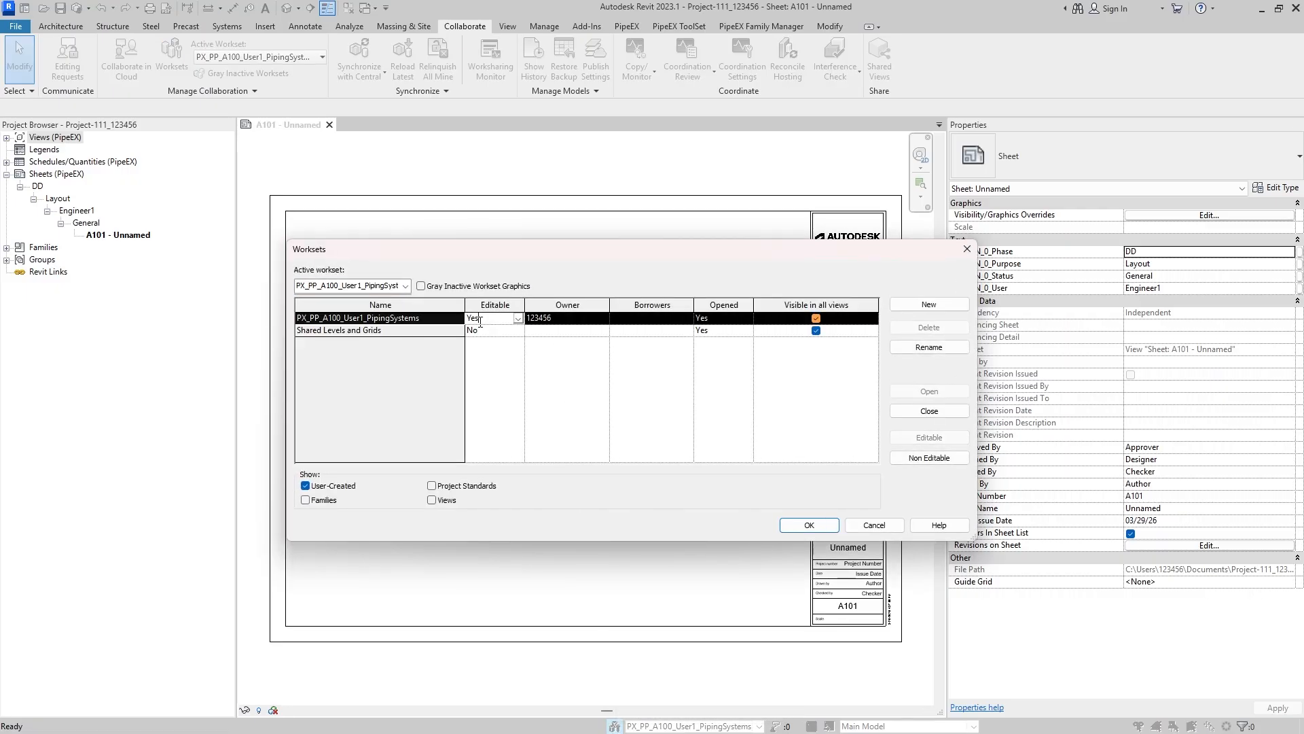
{"action": "left_click", "coordinate": [608, 319]}
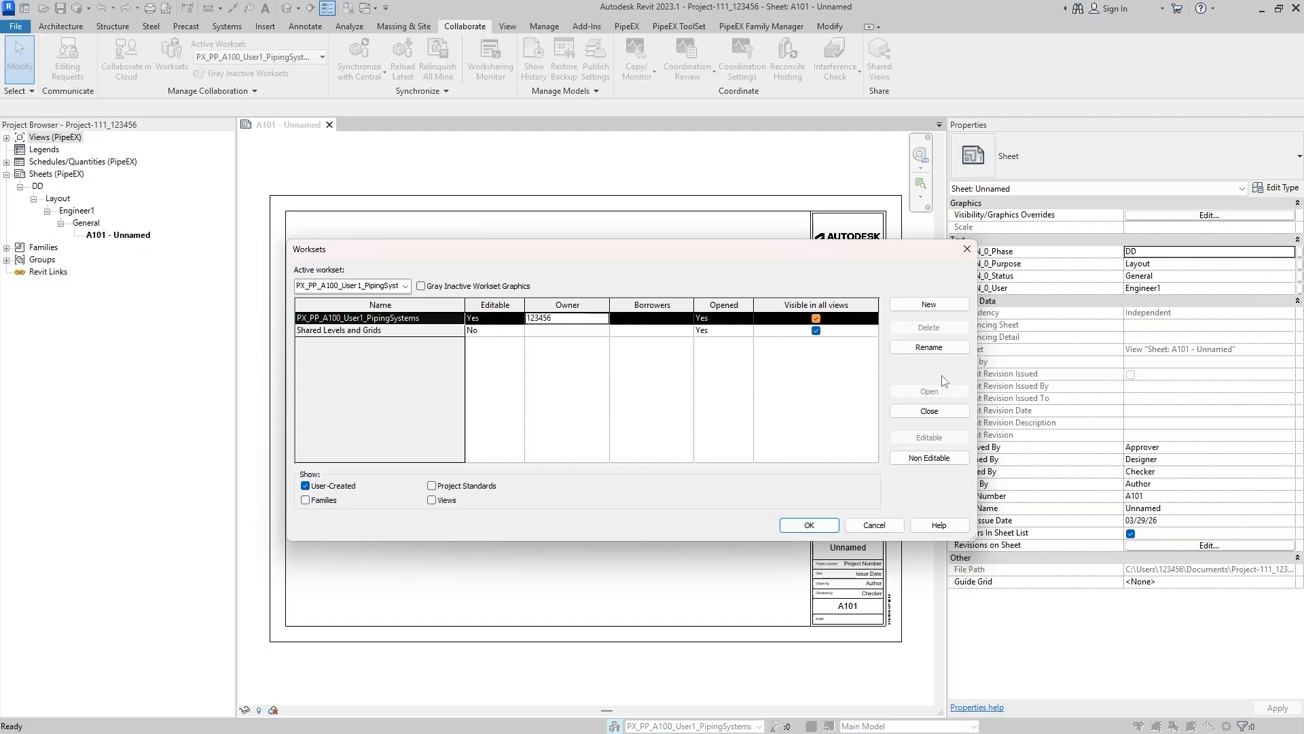
- Create a workset named PX_PP_A100_User2_PipingSystems by reusing the name of the User1 piping systems workset
{"action": "left_click", "coordinate": [945, 307]}
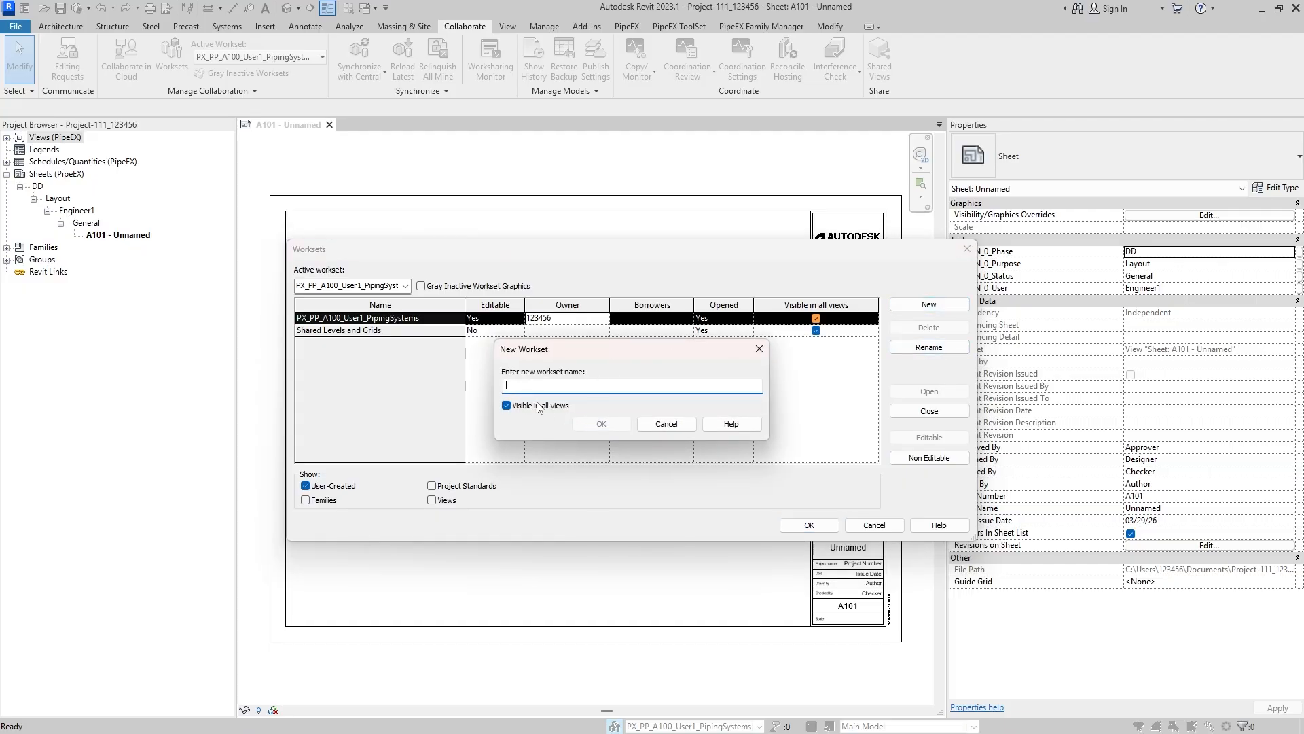
{"action": "left_click", "coordinate": [676, 428]}
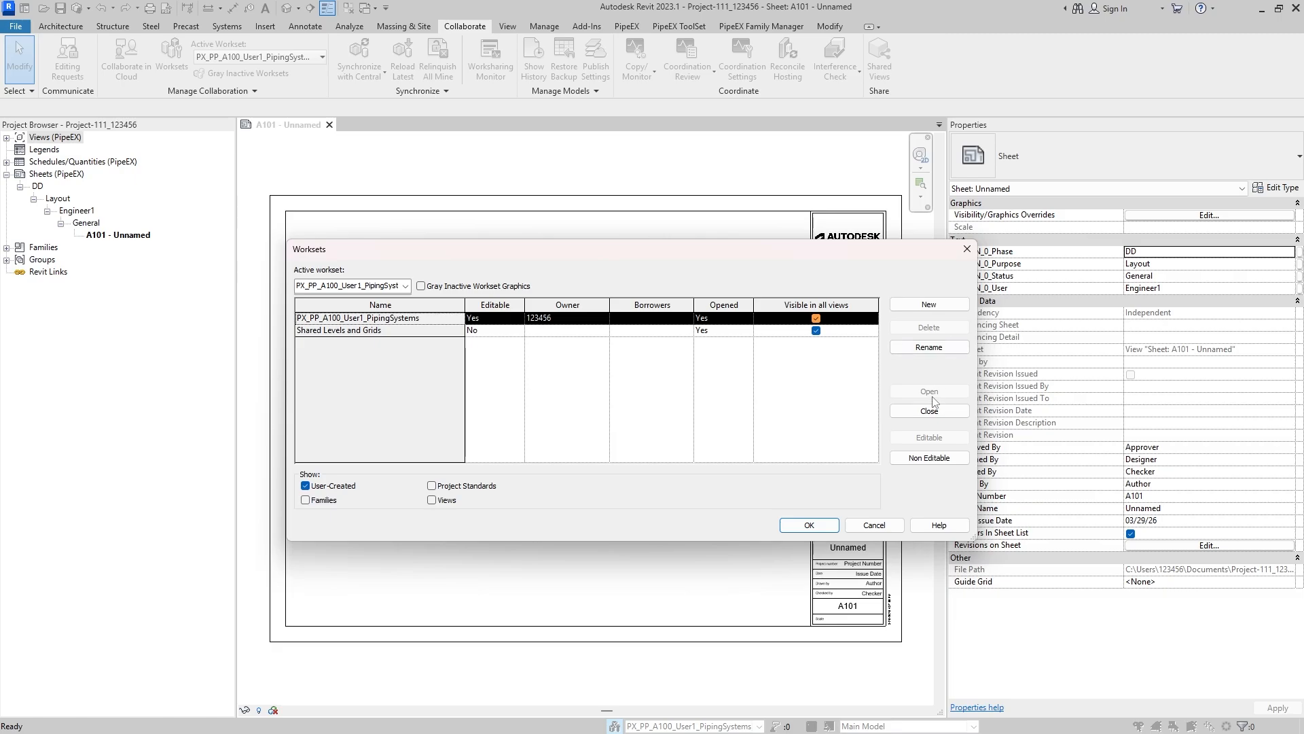
{"action": "left_click", "coordinate": [928, 347]}
{"action": "key", "text": "ctrl+c"}
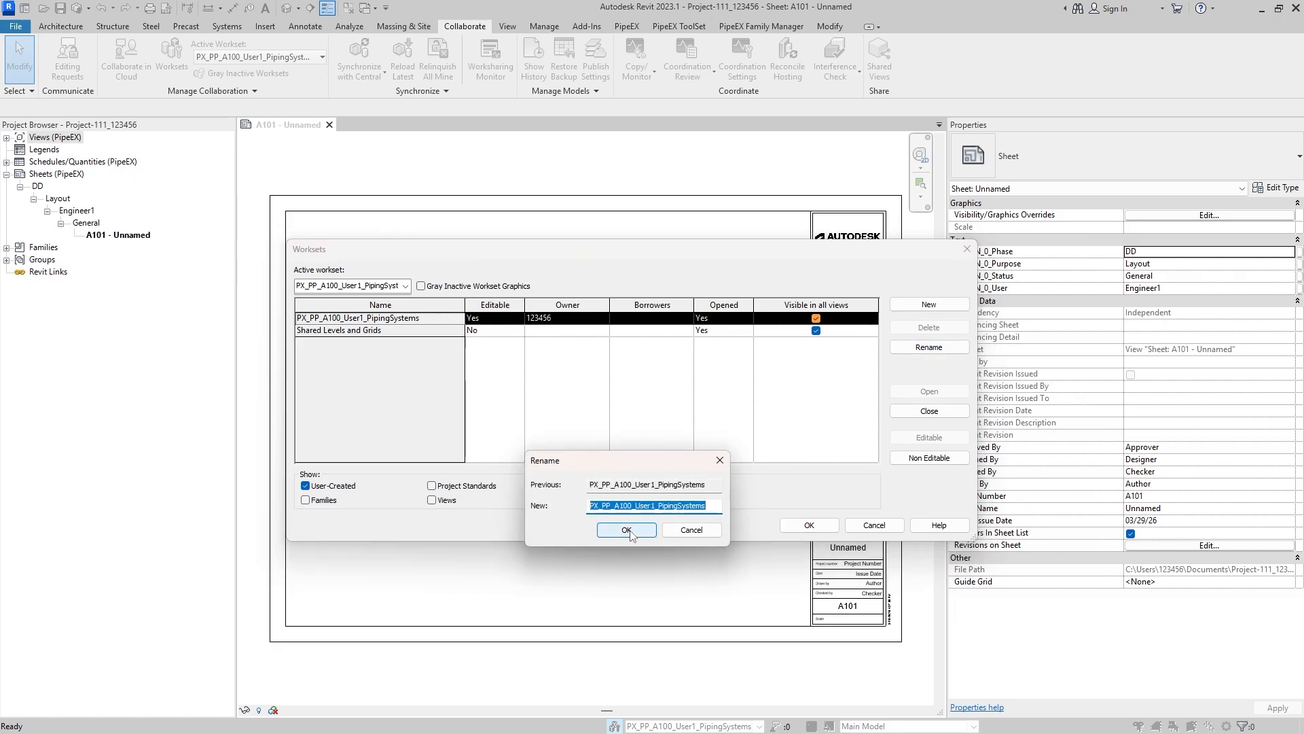
{"action": "left_click", "coordinate": [691, 535]}
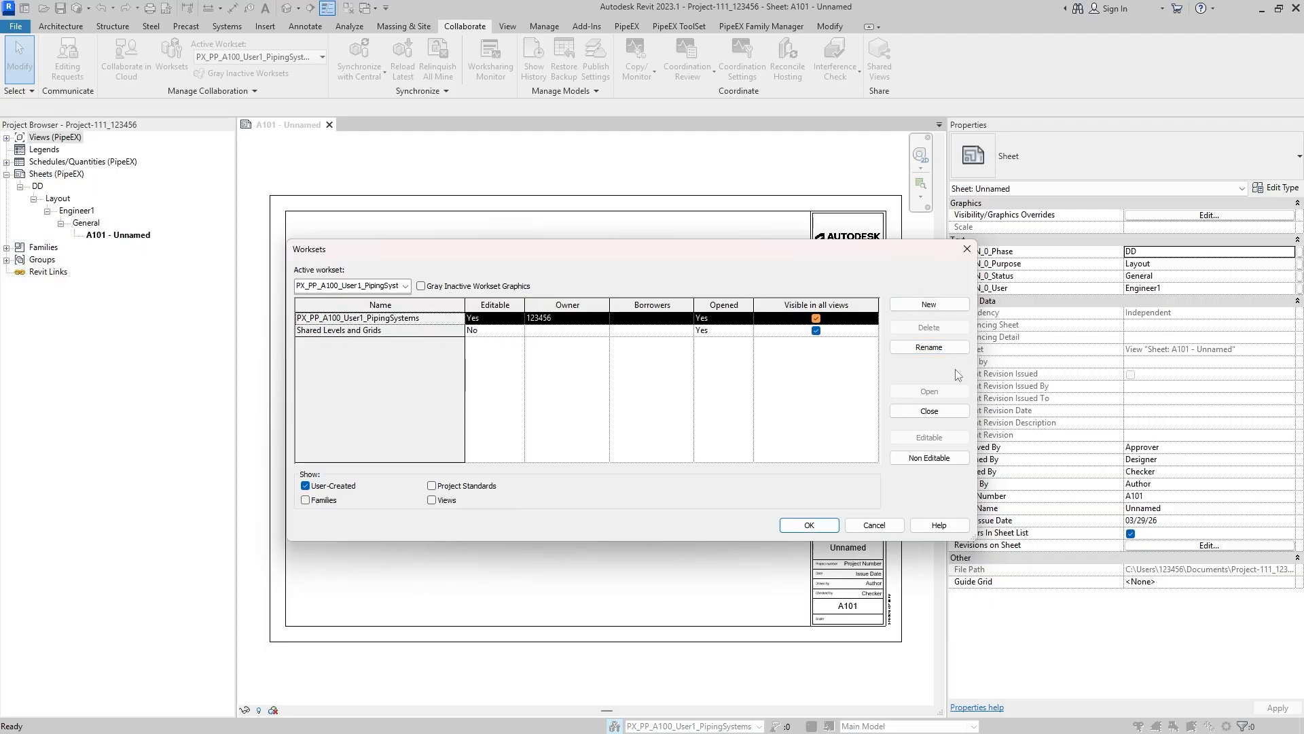
{"action": "left_click", "coordinate": [949, 307]}
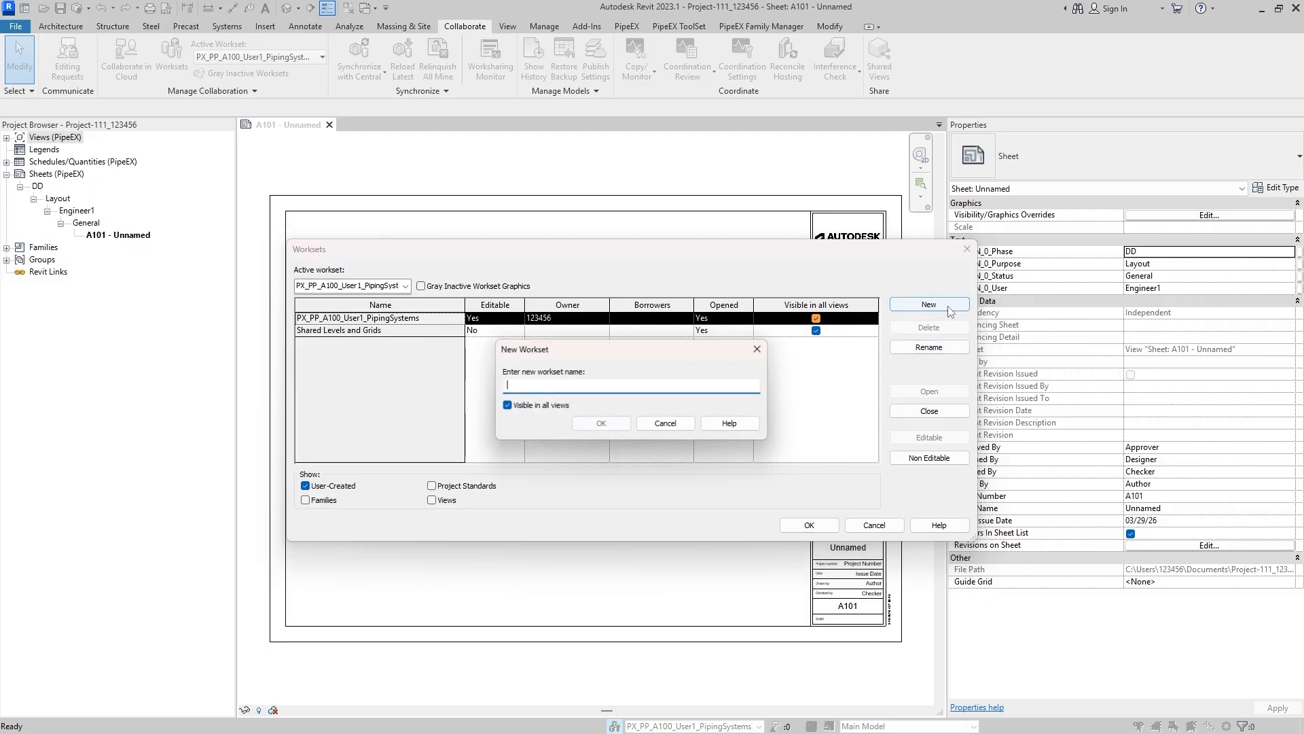
{"action": "key", "text": "ctrl+v"}
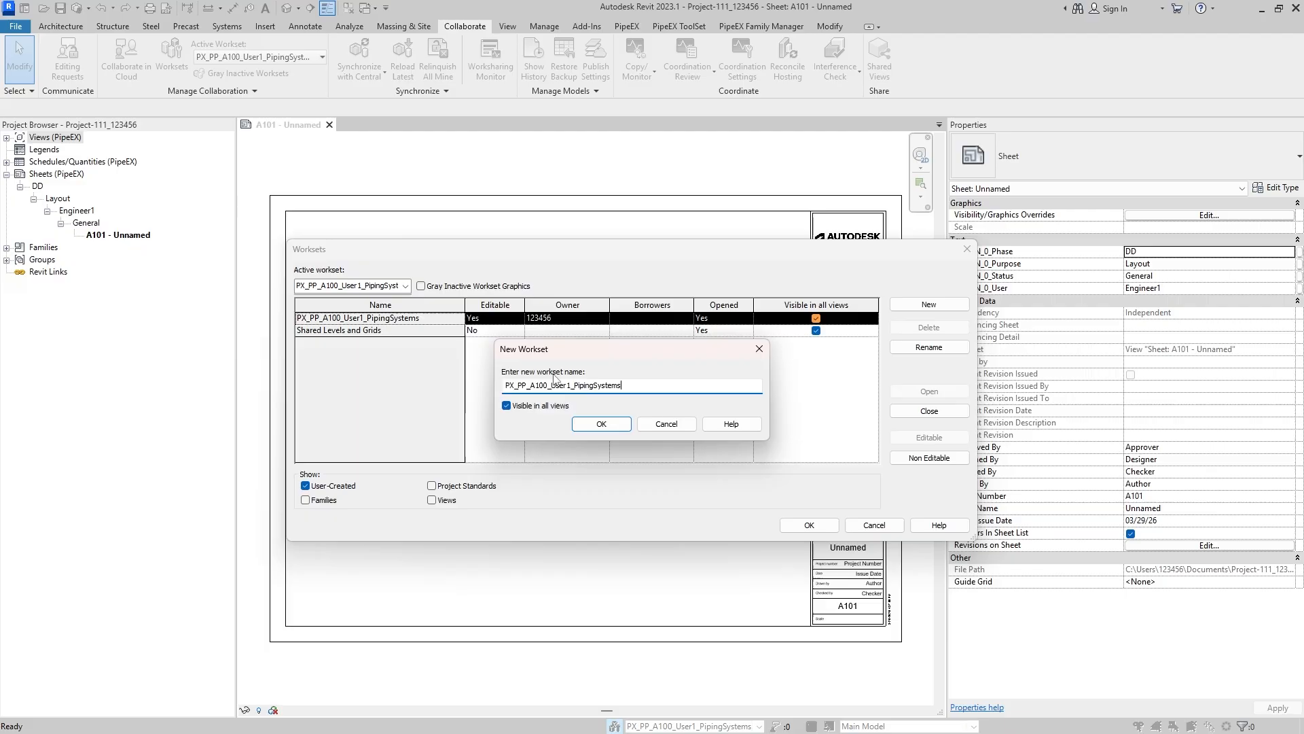
{"action": "left_click", "coordinate": [575, 385]}
{"action": "key", "text": "BackSpace"}
{"action": "type", "text": "2"}
{"action": "left_click", "coordinate": [601, 423]}
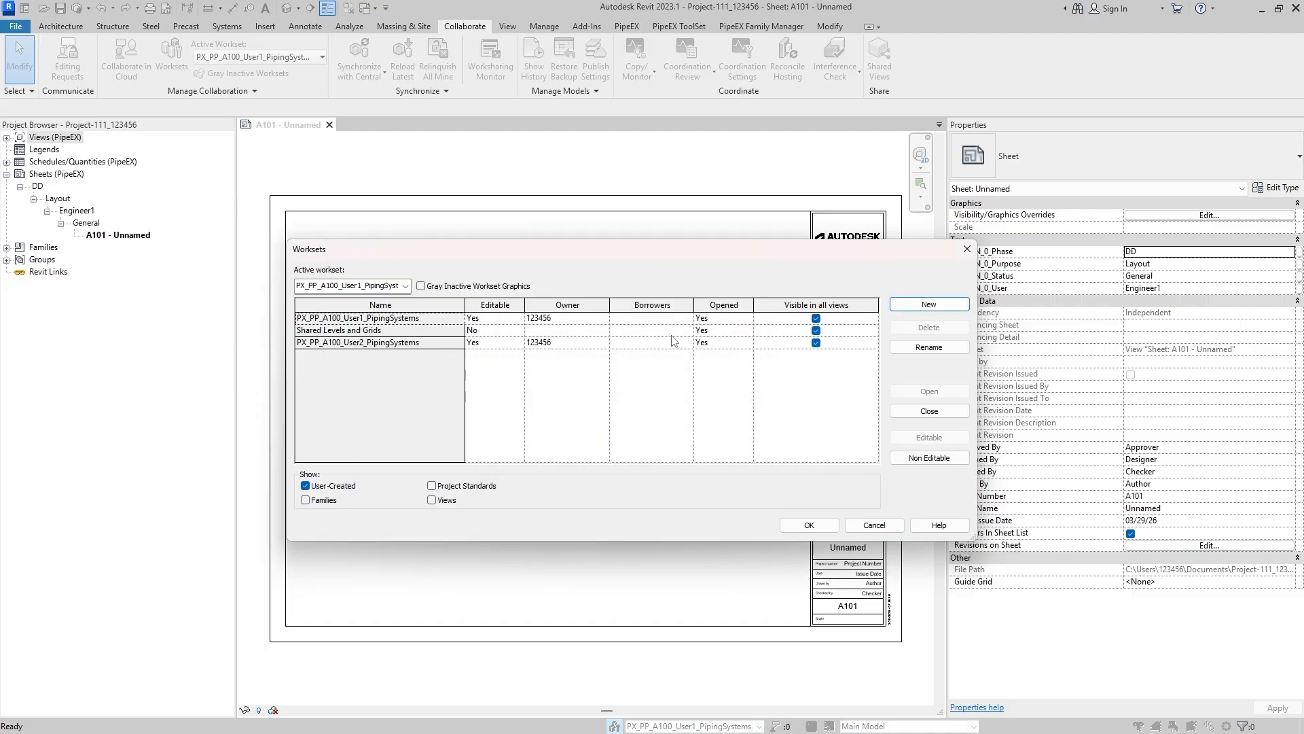
- Create a workset named PX_PP_A100_User1_SecondarySupport by adapting the copied piping systems name
{"action": "left_click", "coordinate": [928, 309]}
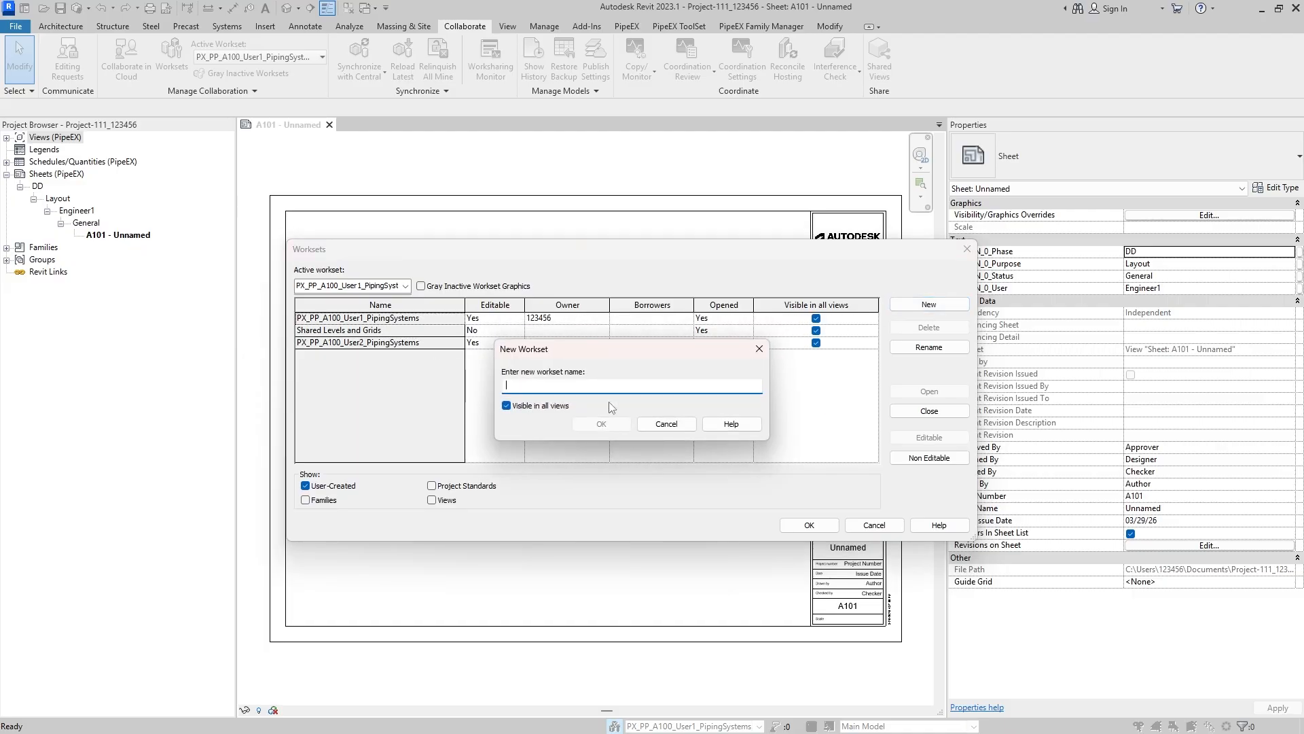
{"action": "key", "text": "ctrl+v"}
{"action": "left_click_drag", "start_coordinate": [574, 386], "coordinate": [645, 386]}
{"action": "key", "text": "BackSpace"}
{"action": "type", "text": "SecondarySuppo"}
{"action": "left_click", "coordinate": [614, 427]}
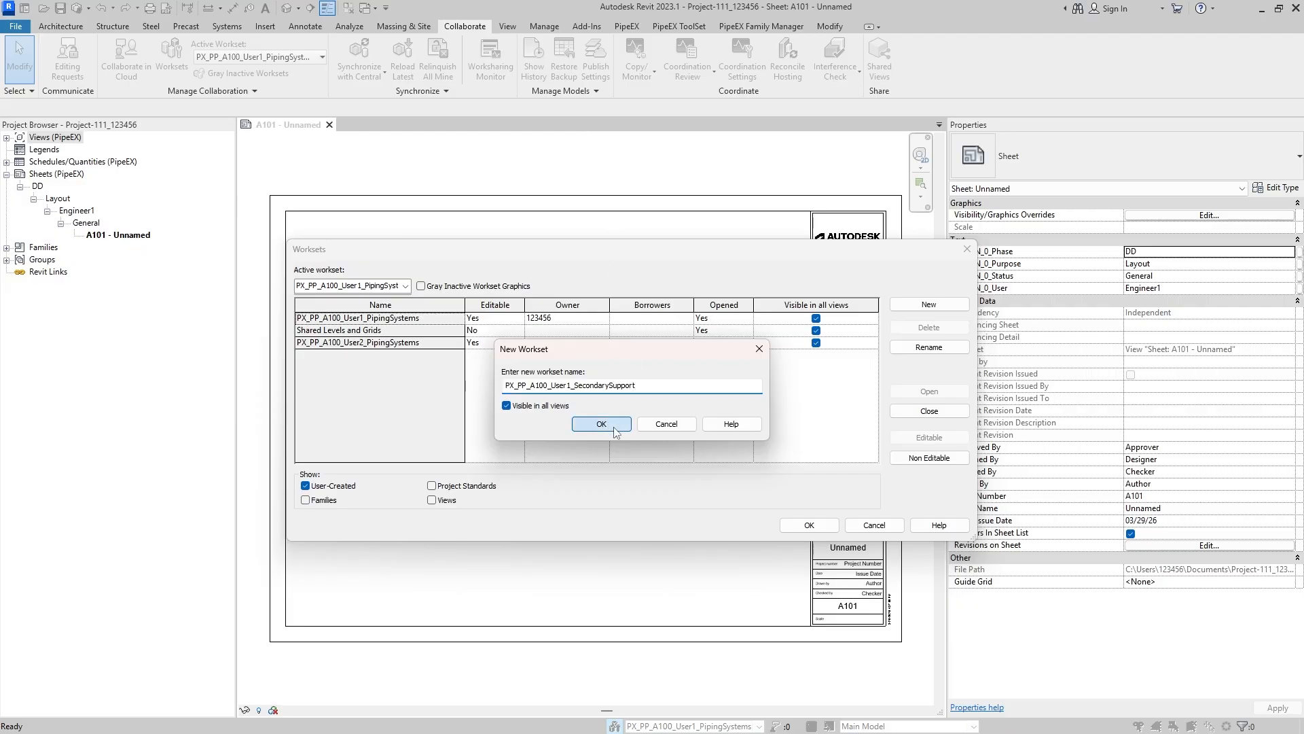
{"action": "left_click", "coordinate": [940, 305]}
{"action": "type", "text": "PX_PP_A100_User1_PipingSystems"}
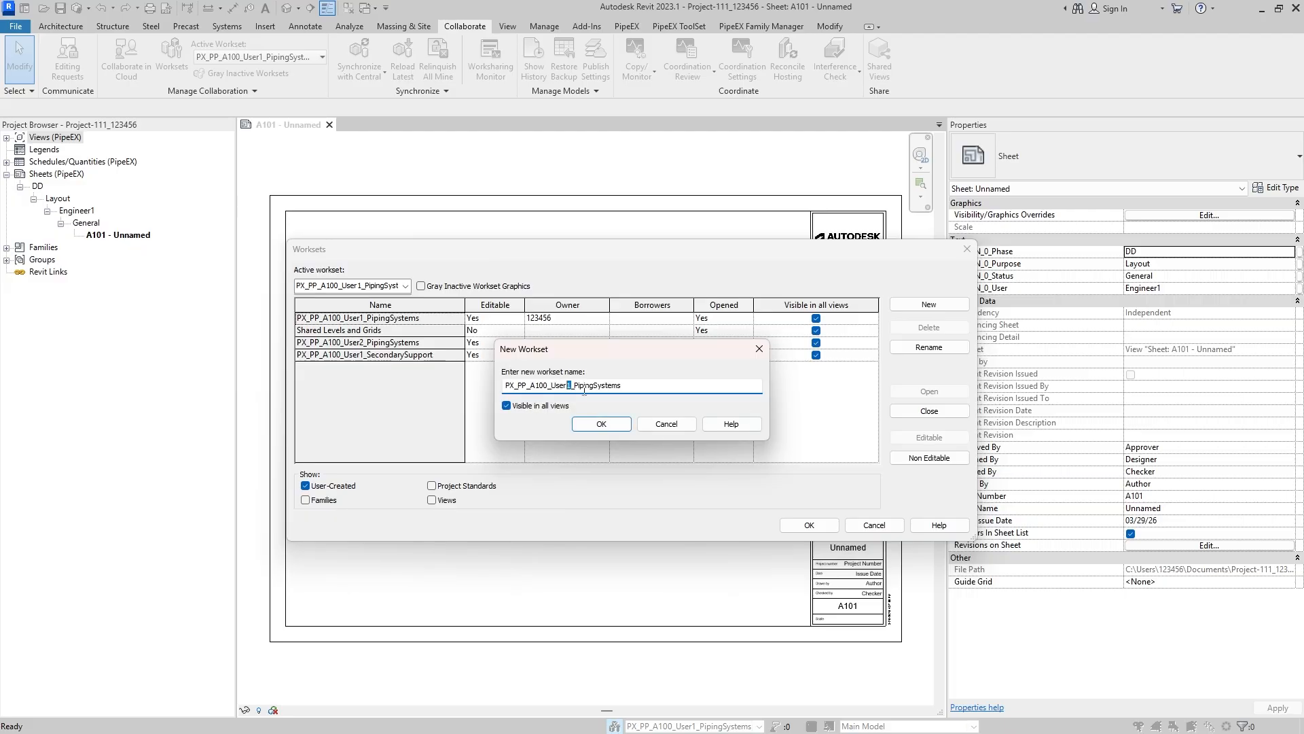
{"action": "type", "text": "2"}
{"action": "left_click", "coordinate": [666, 424]}
- Copy the User1 secondary support workset's name and create a workset named PX_PP_A100_User2_SecondarySupport from it
{"action": "left_click", "coordinate": [747, 355]}
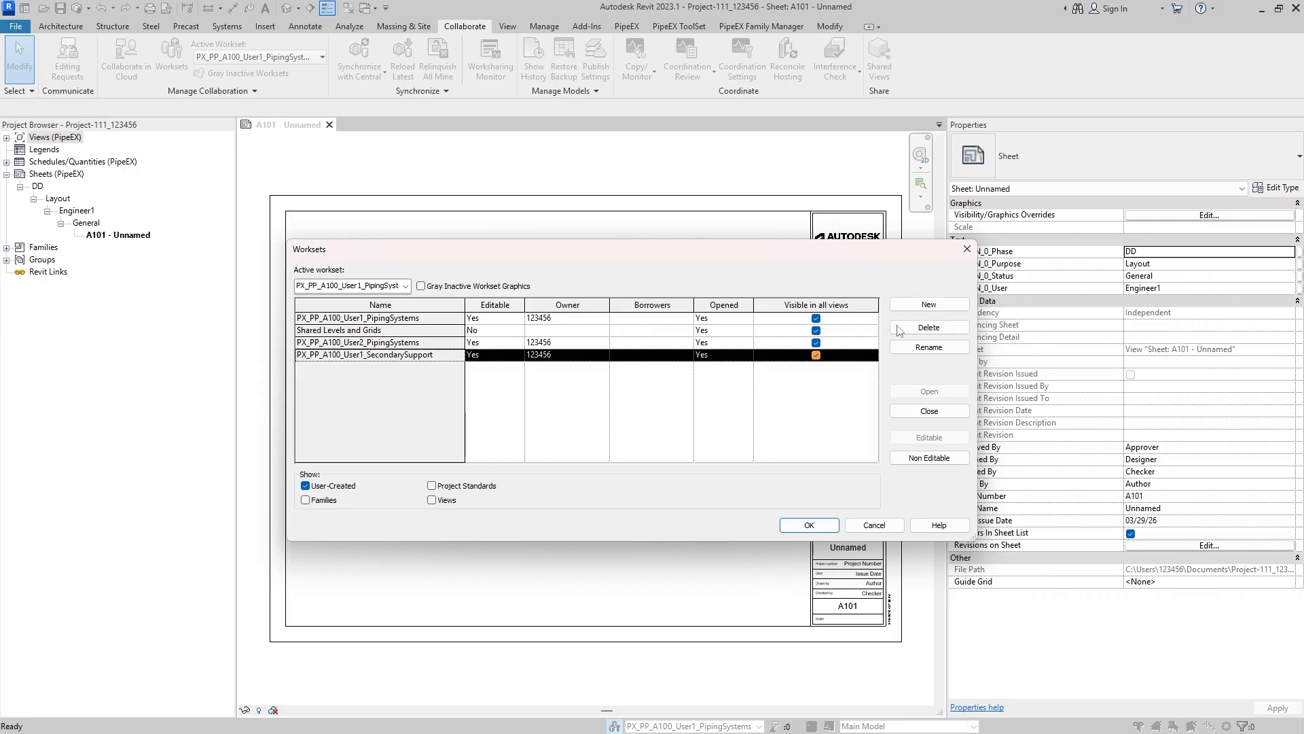
{"action": "left_click", "coordinate": [929, 348]}
{"action": "key", "text": "ctrl+c"}
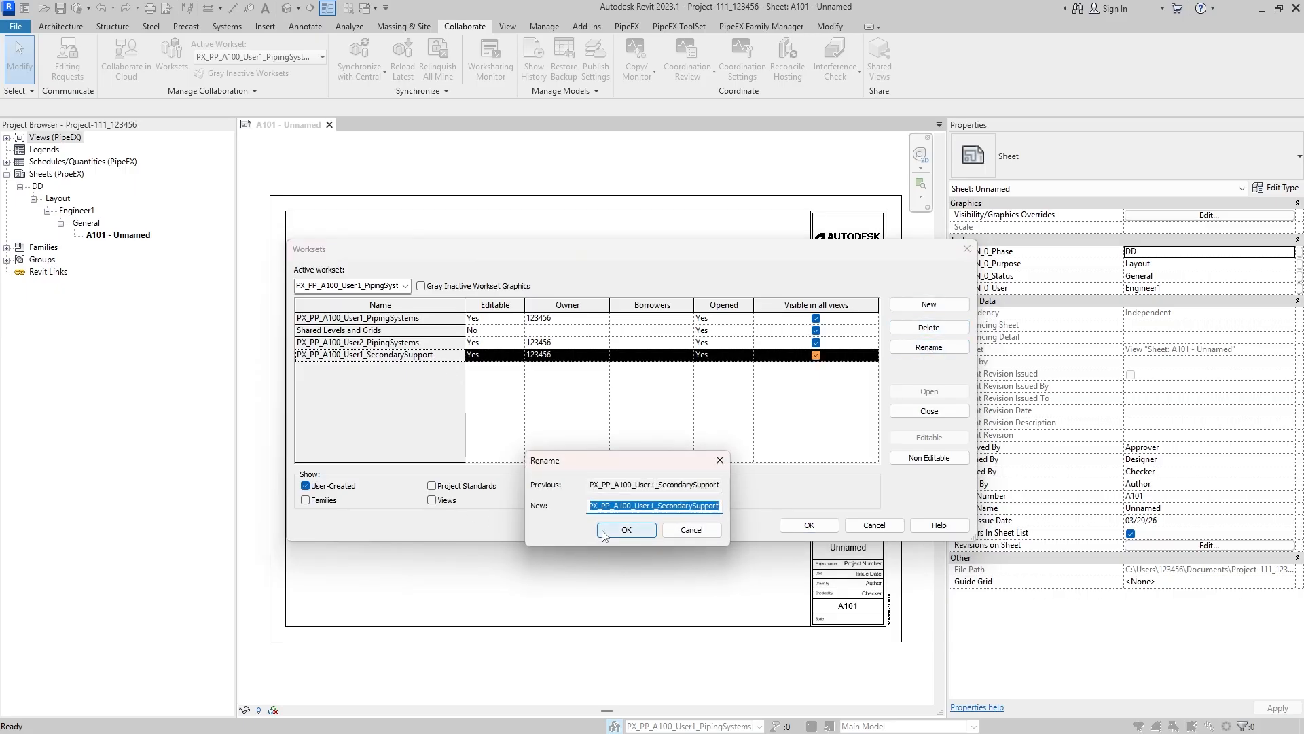
{"action": "left_click", "coordinate": [692, 529]}
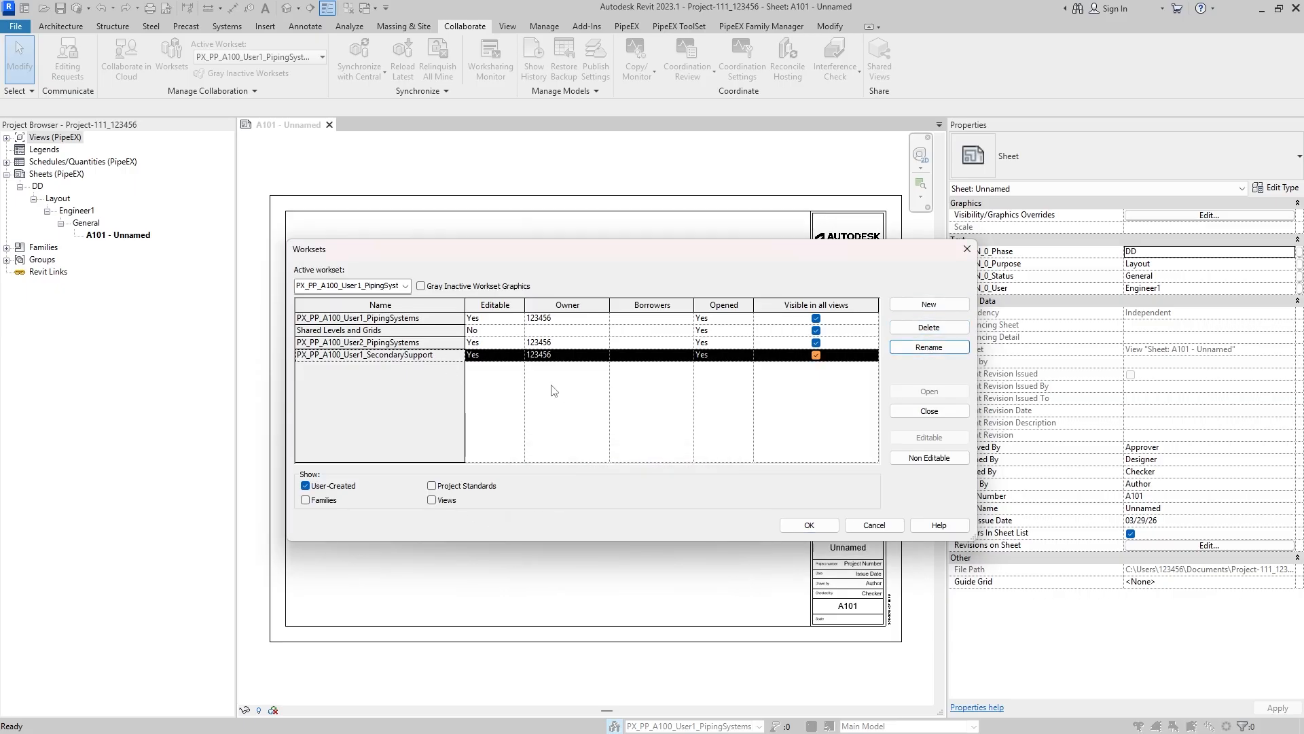
{"action": "left_click", "coordinate": [929, 304]}
{"action": "key", "text": "ctrl+v"}
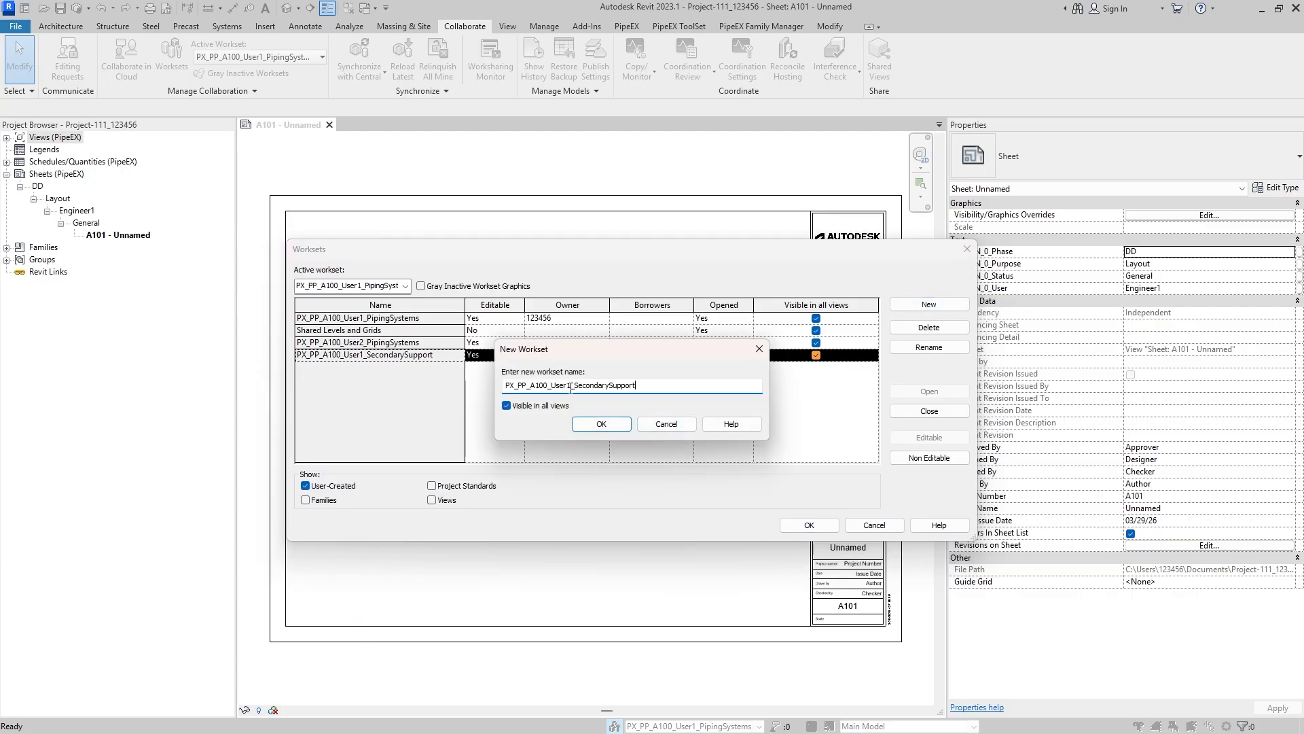
{"action": "key", "text": "BackSpace"}
{"action": "type", "text": "2"}
{"action": "left_click", "coordinate": [620, 420]}
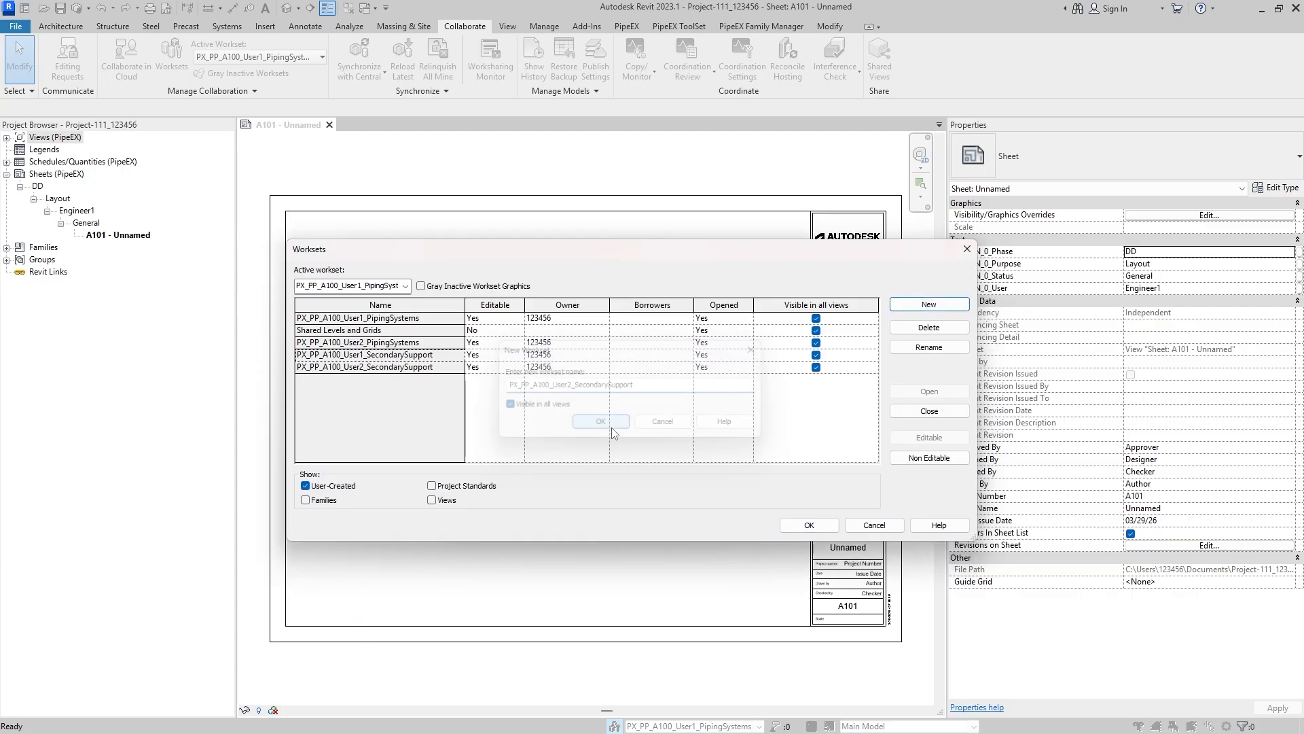
- Create a workset named PX_PP_A100_User1_Equipment by adapting the copied secondary support name
{"action": "left_click", "coordinate": [957, 312]}
{"action": "key", "text": "ctrl+v"}
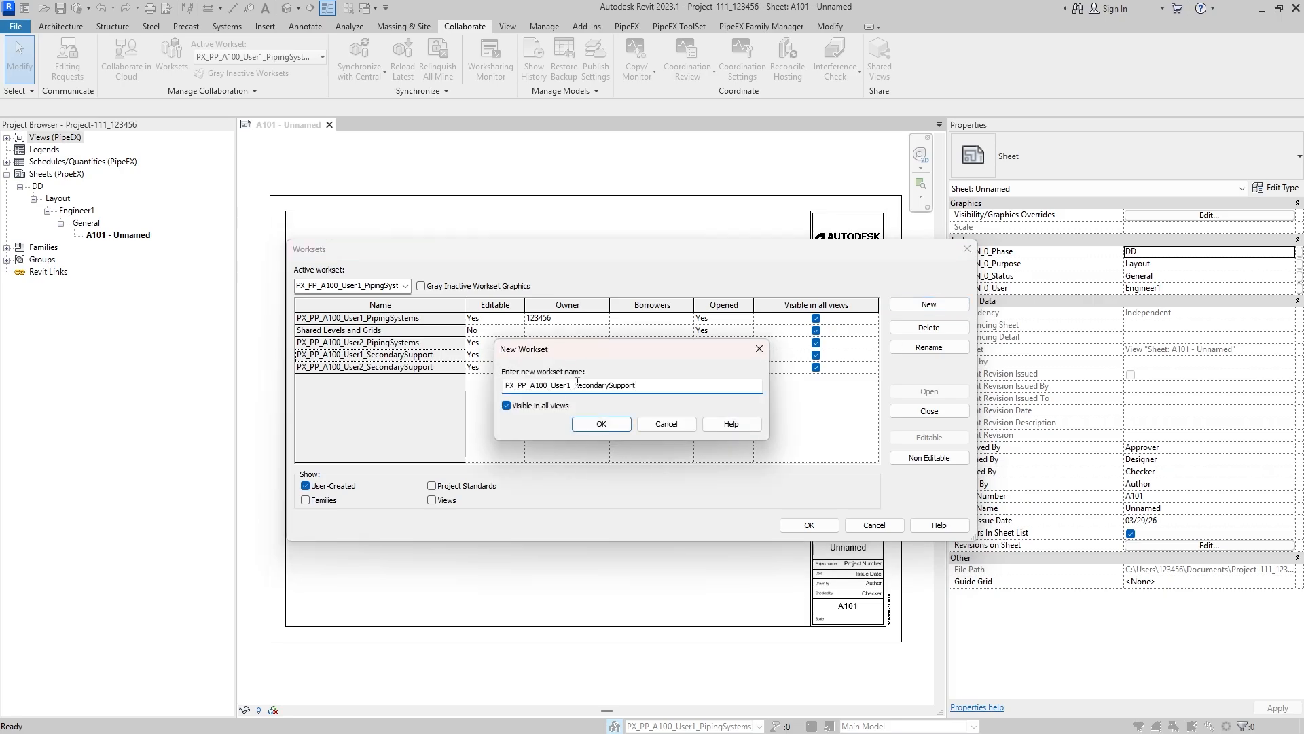
{"action": "left_click_drag", "start_coordinate": [575, 384], "coordinate": [638, 386]}
{"action": "type", "text": "Equipm"}
{"action": "key", "text": "ctrl+a"}
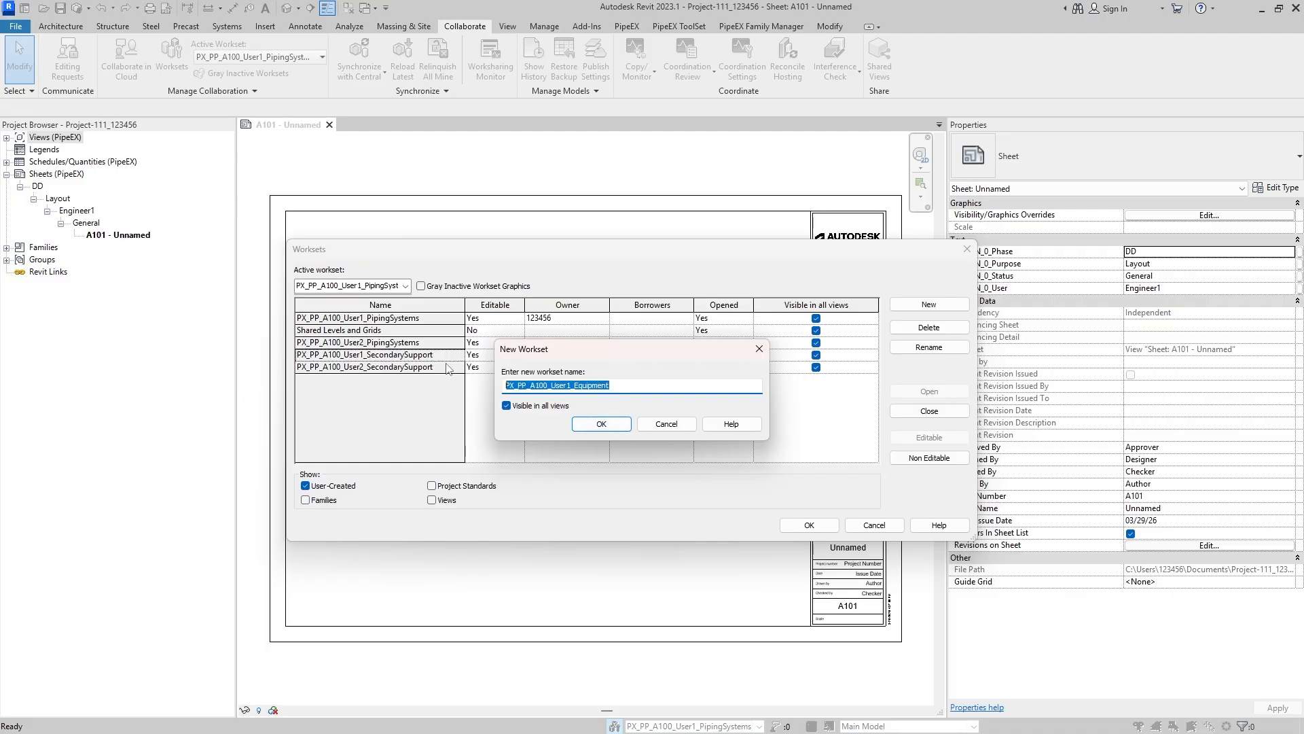
{"action": "key", "text": "Return"}
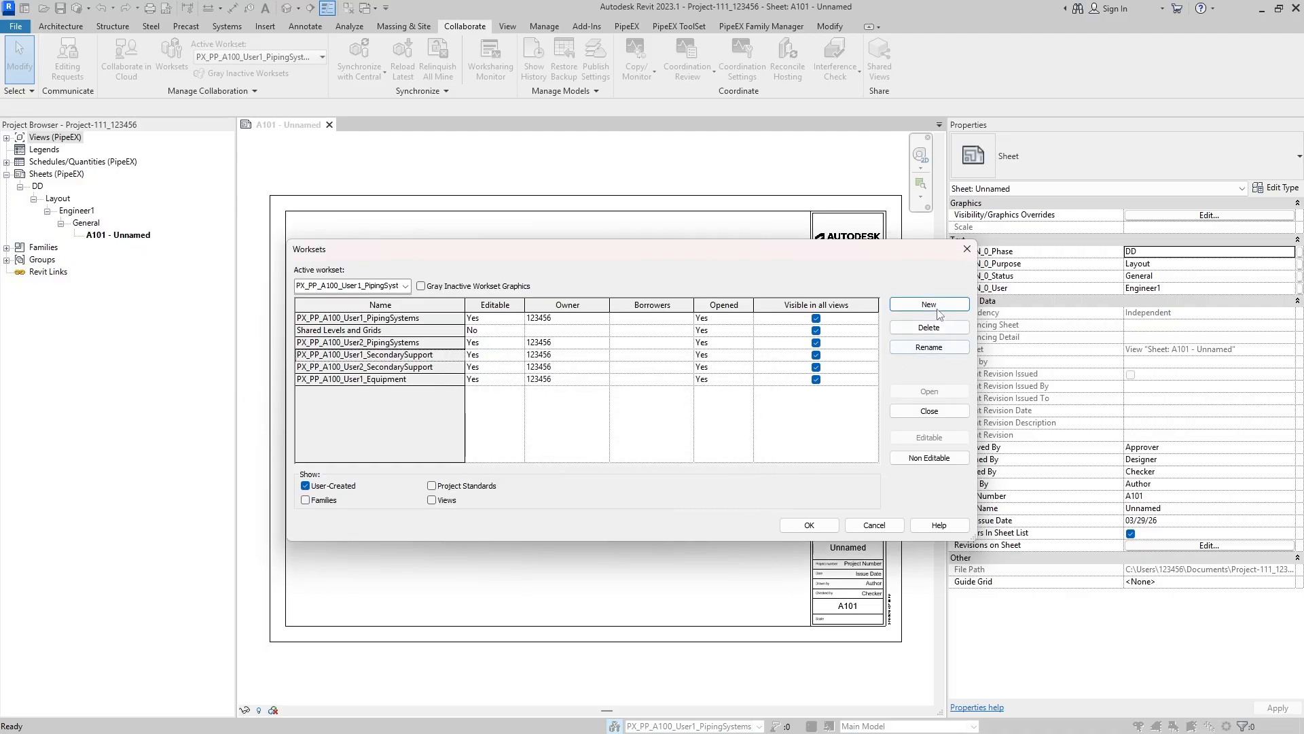
- Create a workset named PX_PP_A100_User2_Equipment and refresh the list of user-created worksets so it is sorted by name
{"action": "left_click", "coordinate": [928, 305]}
{"action": "left_click", "coordinate": [572, 385]}
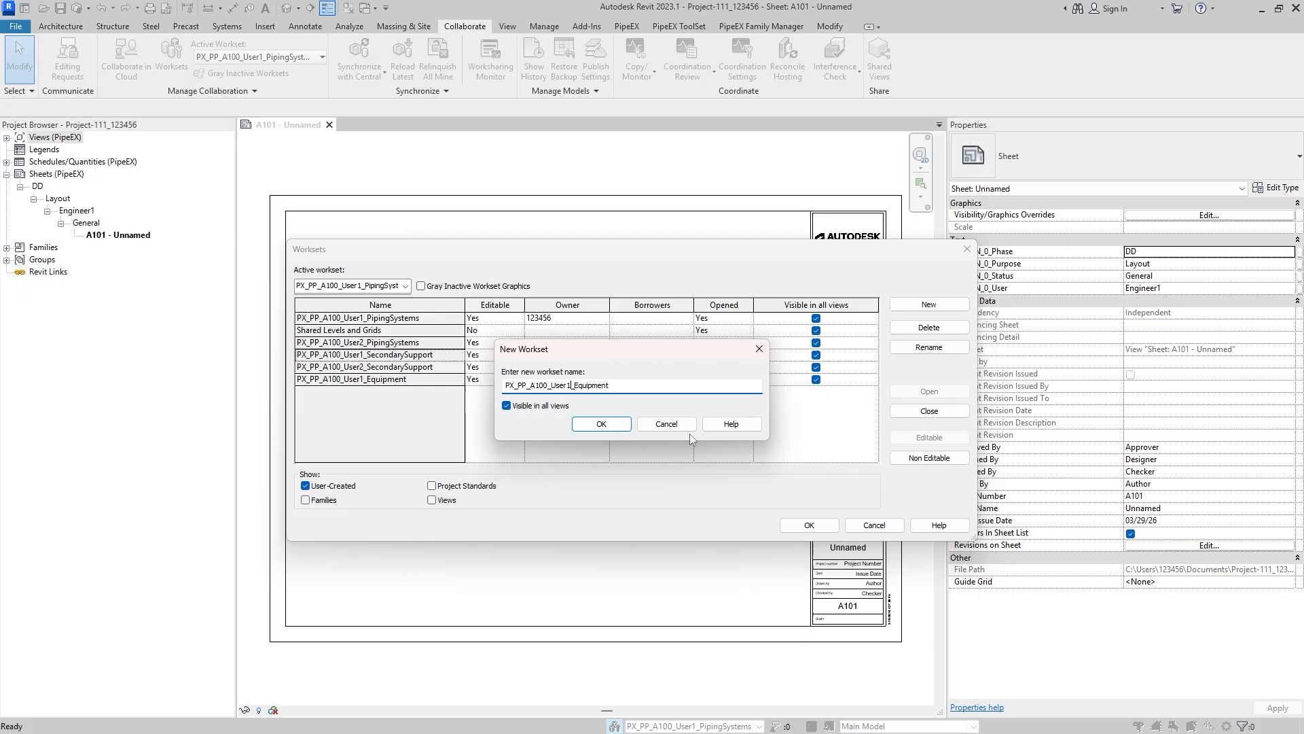
{"action": "key", "text": "BackSpace"}
{"action": "type", "text": "2"}
{"action": "left_click", "coordinate": [601, 424]}
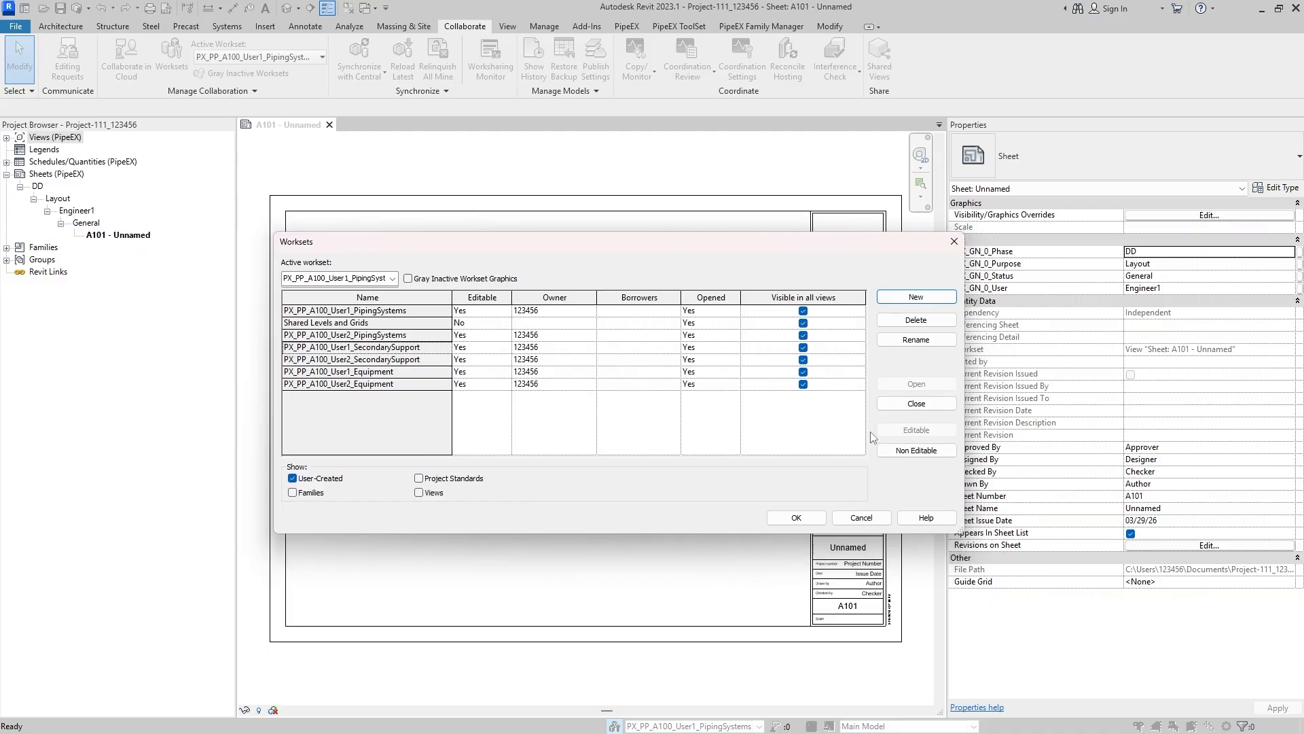
{"action": "left_click", "coordinate": [331, 476]}
{"action": "left_click", "coordinate": [314, 479]}
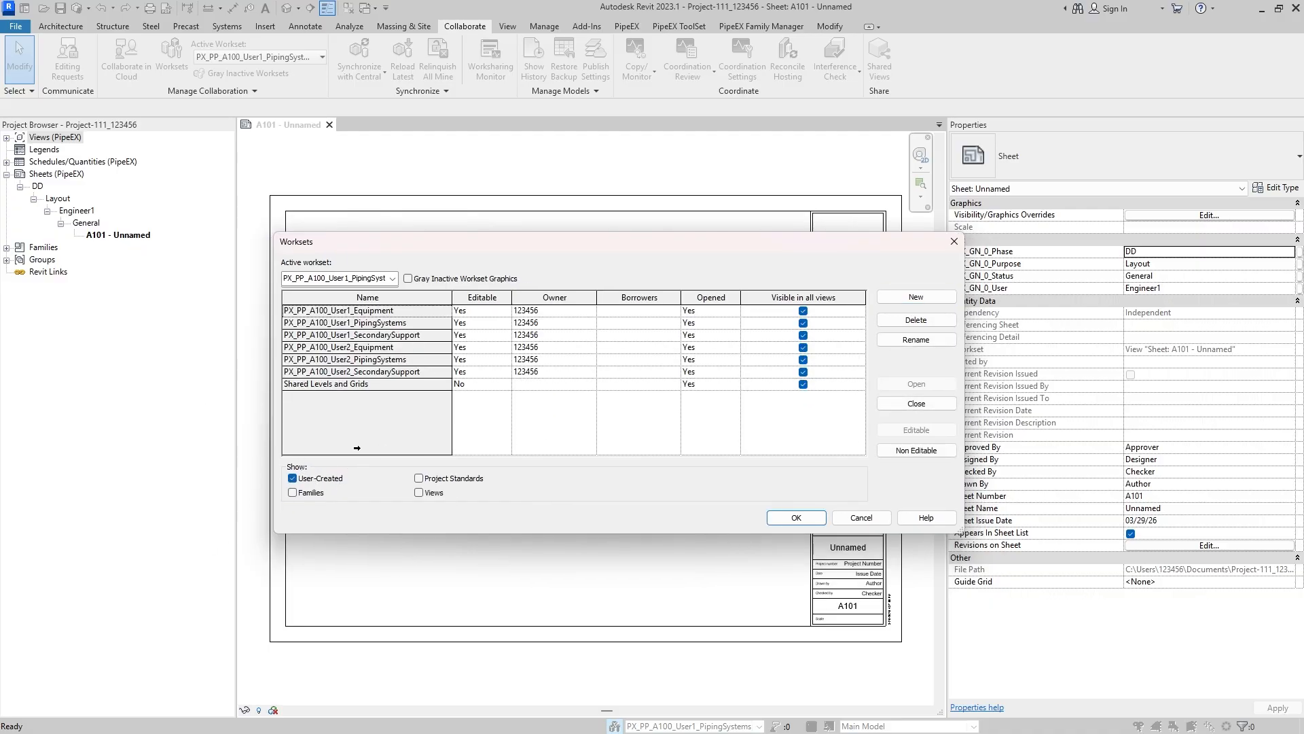
- Review the project standards and views worksets, and apply the workset list without making PX_PP_A100_User2_Equipment the active workset
{"action": "left_click", "coordinate": [426, 479]}
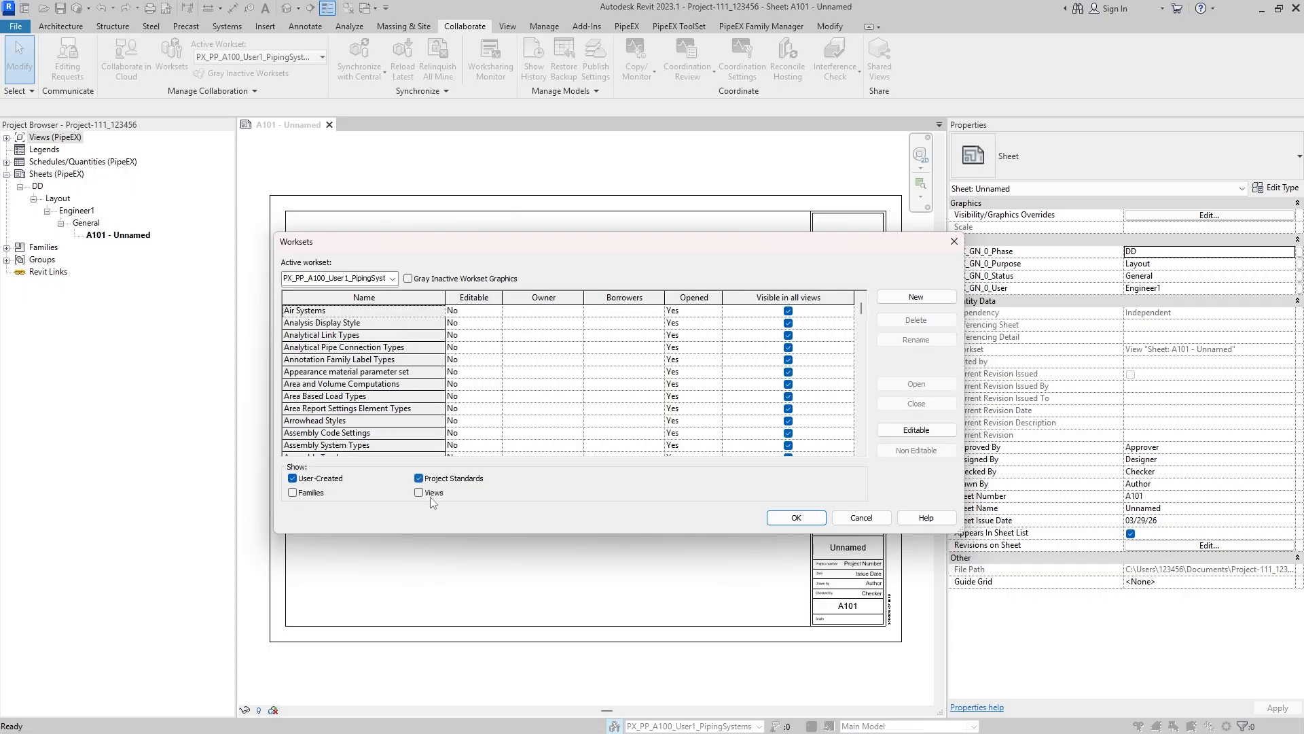
{"action": "left_click", "coordinate": [420, 492]}
{"action": "left_click", "coordinate": [419, 492]}
{"action": "left_click", "coordinate": [419, 478]}
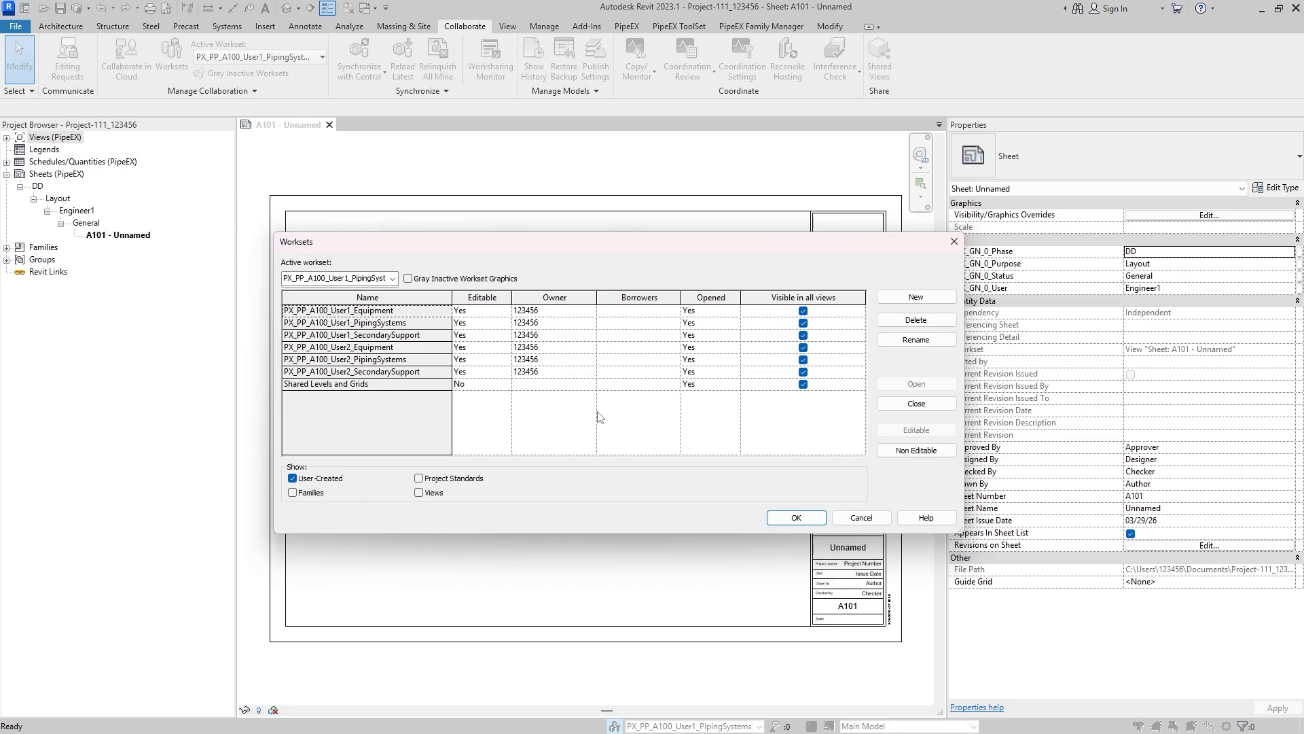
{"action": "left_click", "coordinate": [796, 519]}
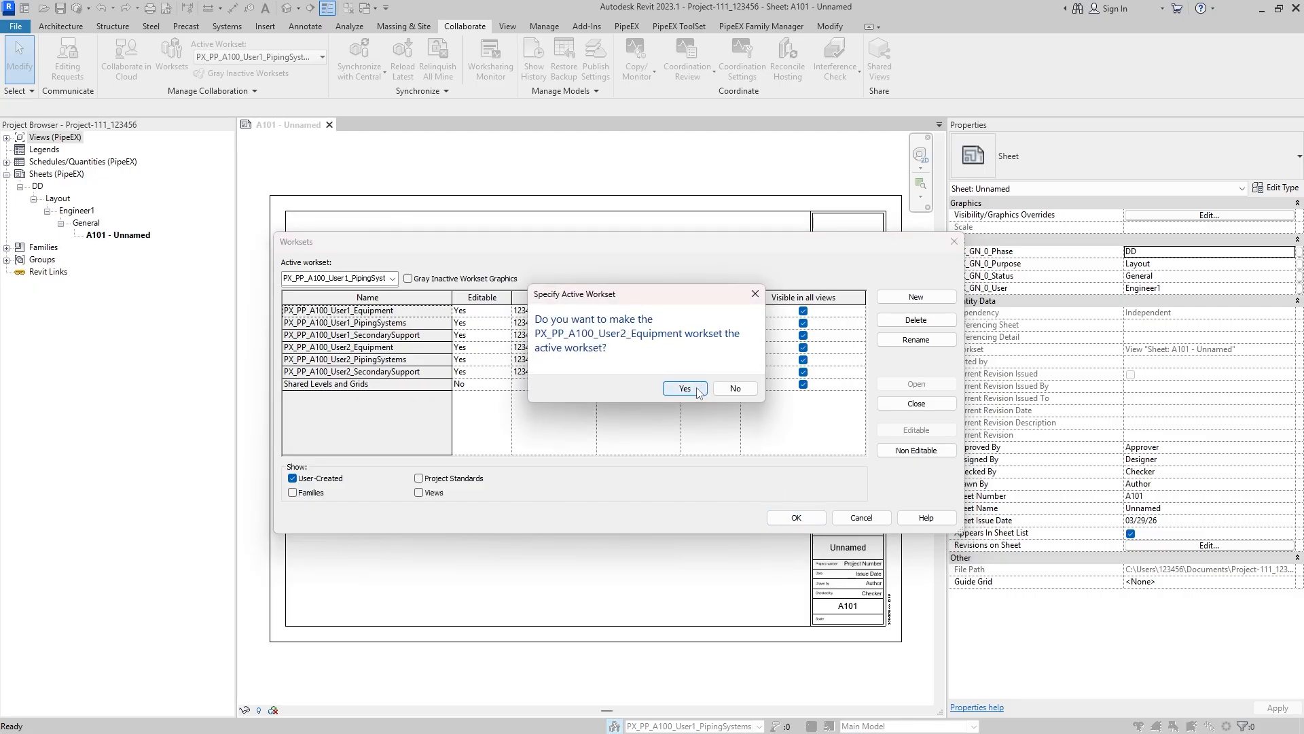
{"action": "left_click", "coordinate": [739, 388]}
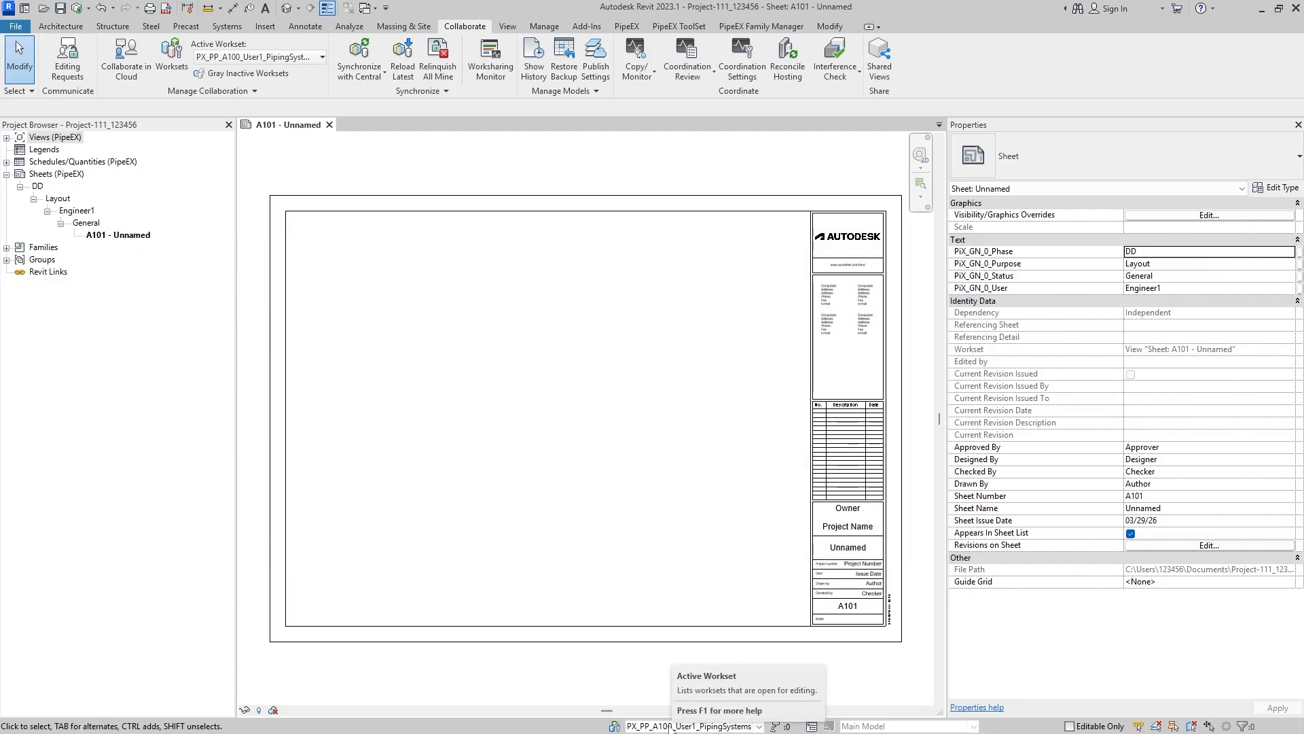
- Inspect the available active worksets, switching to PX_PP_A100_User1_Equipment and back to PX_PP_A100_User1_PipingSystems
{"action": "left_click", "coordinate": [668, 727]}
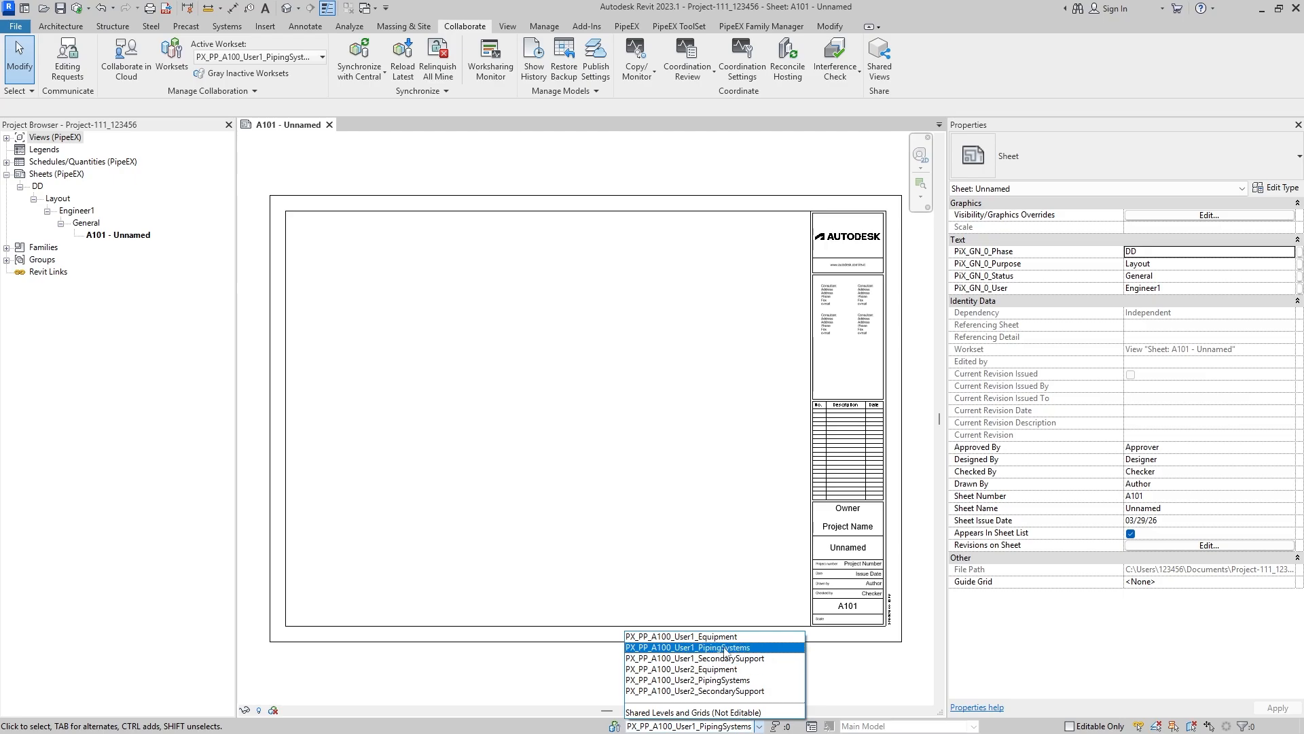
{"action": "left_click", "coordinate": [842, 667]}
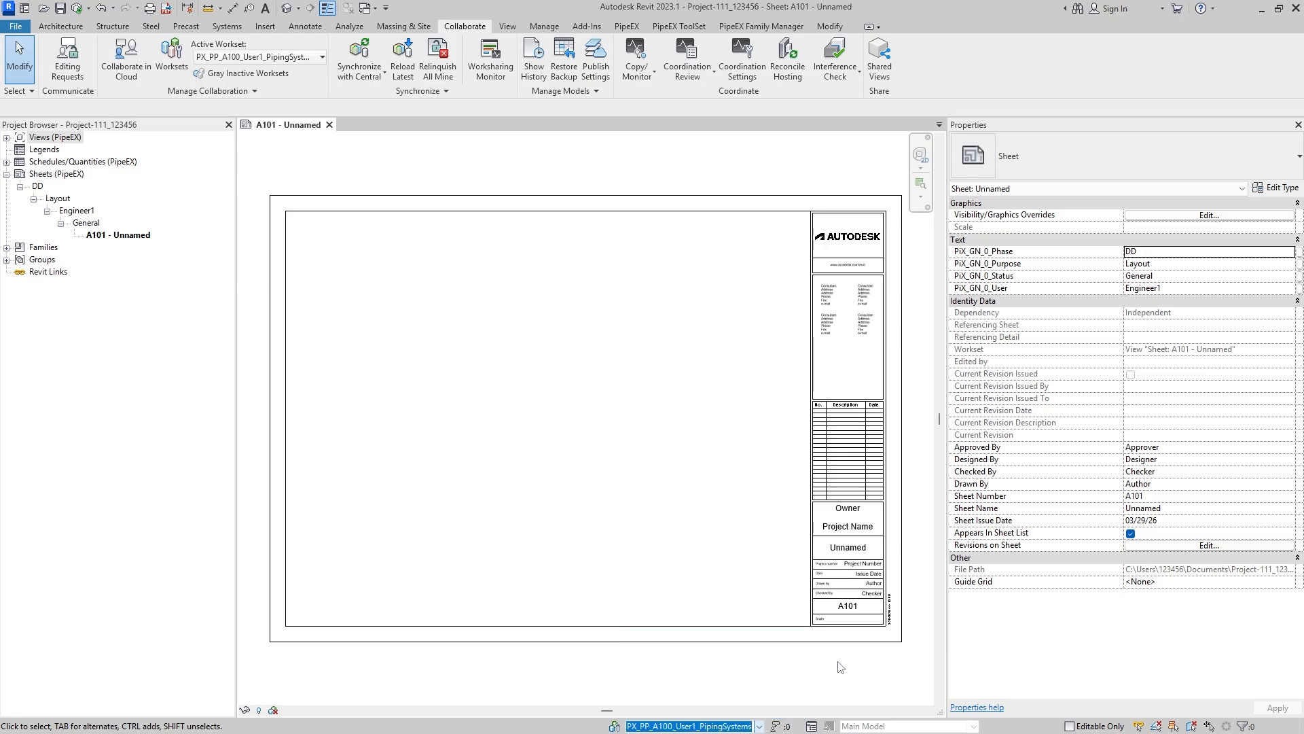
{"action": "left_click", "coordinate": [720, 727]}
{"action": "left_click", "coordinate": [710, 636]}
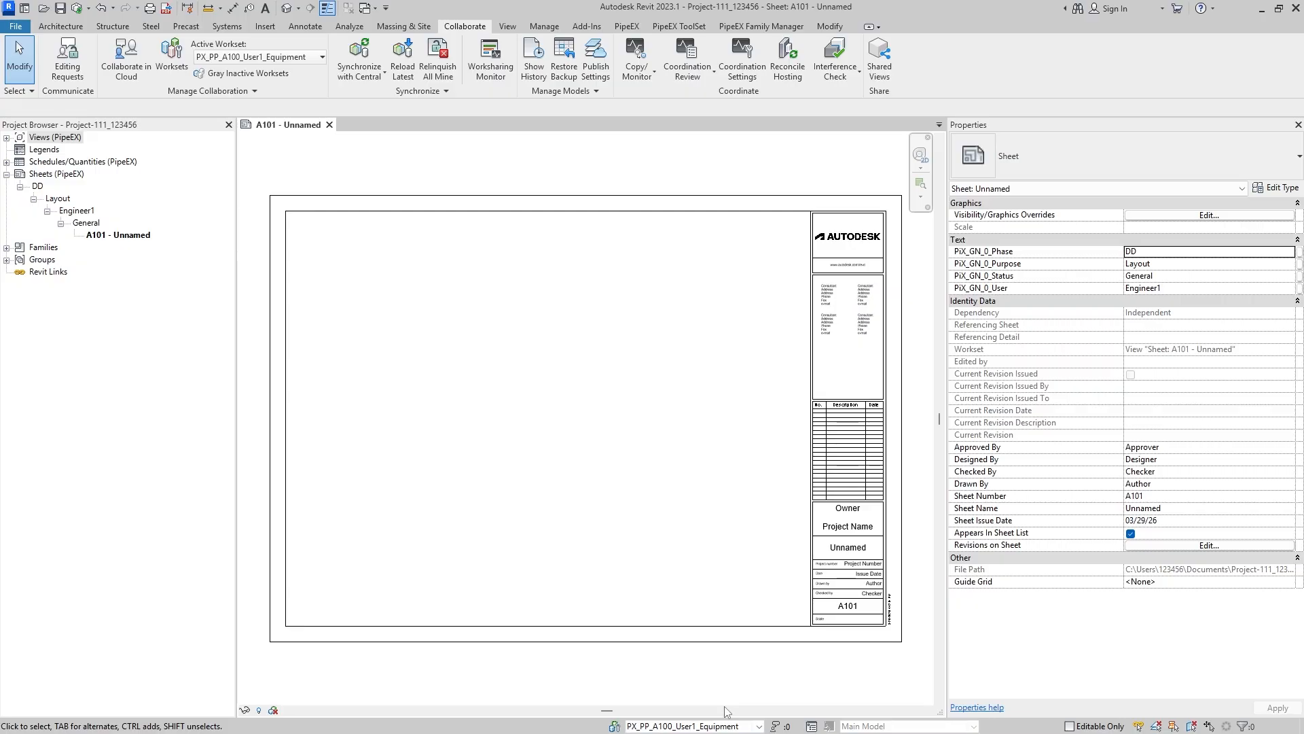
{"action": "left_click", "coordinate": [722, 727]}
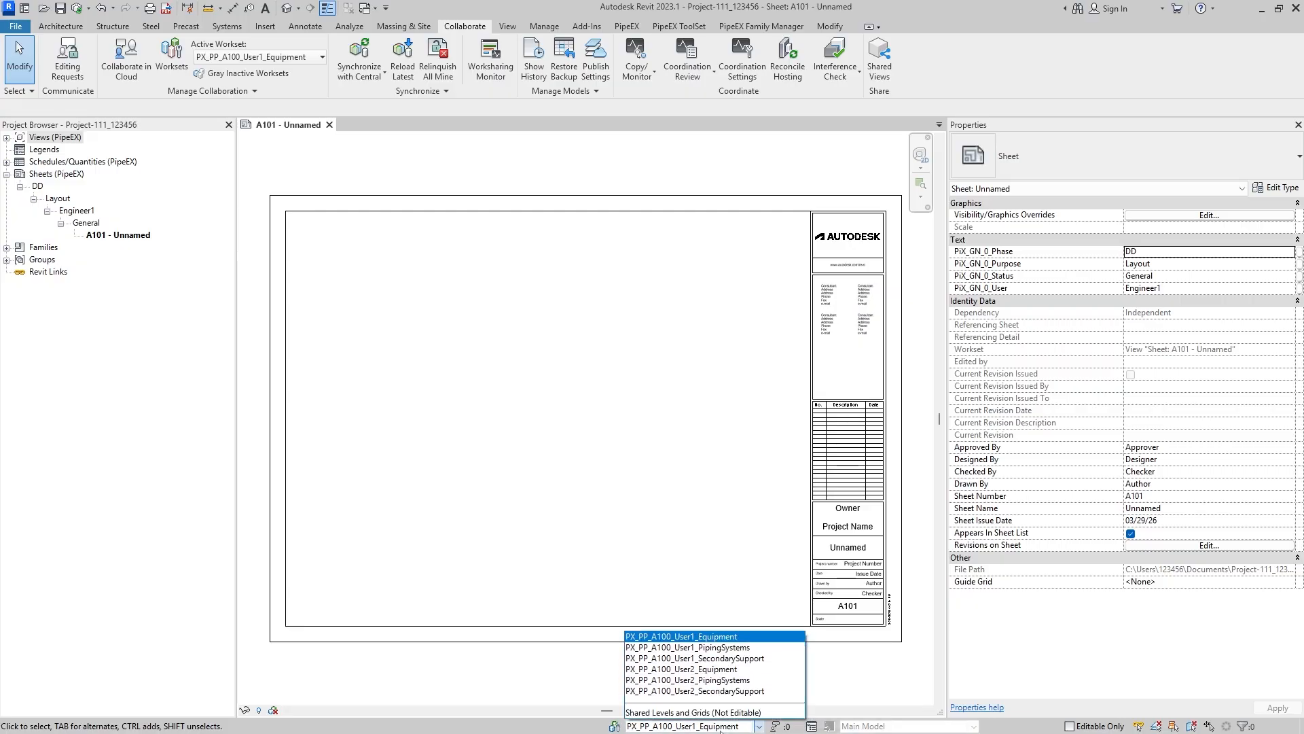
{"action": "left_click", "coordinate": [696, 649]}
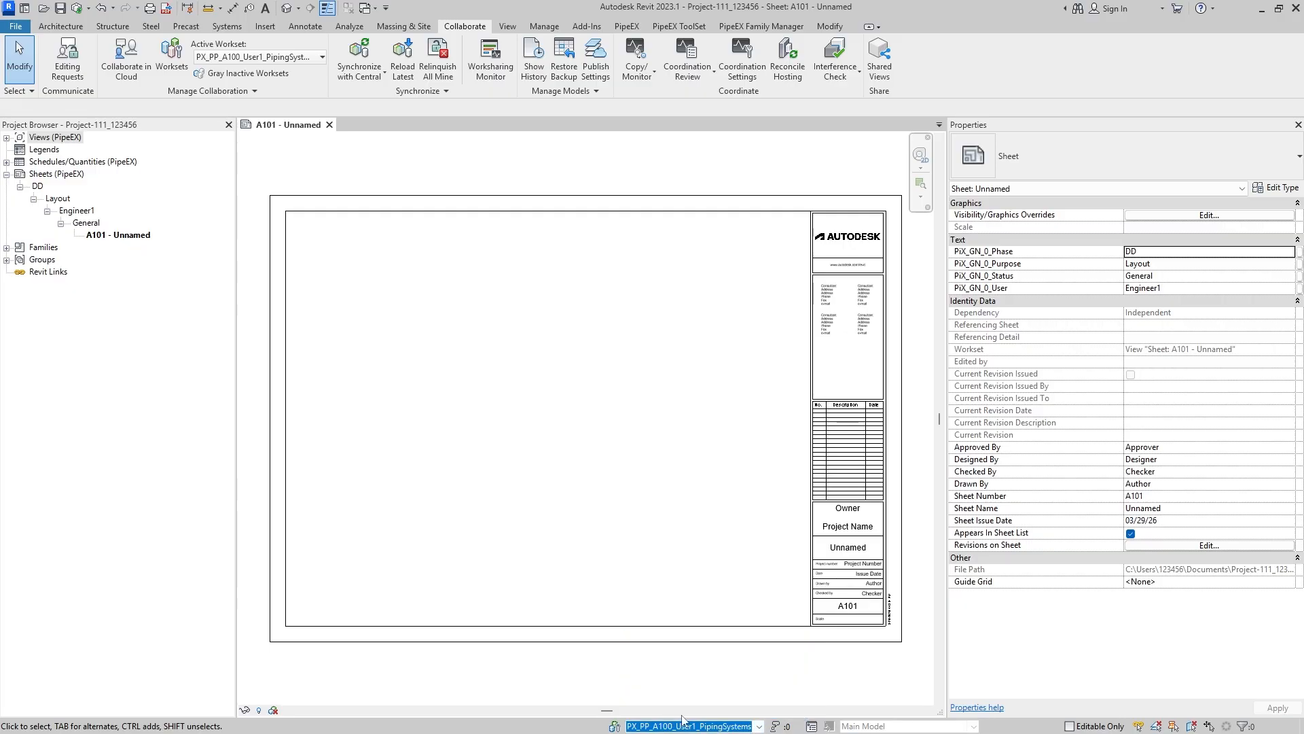